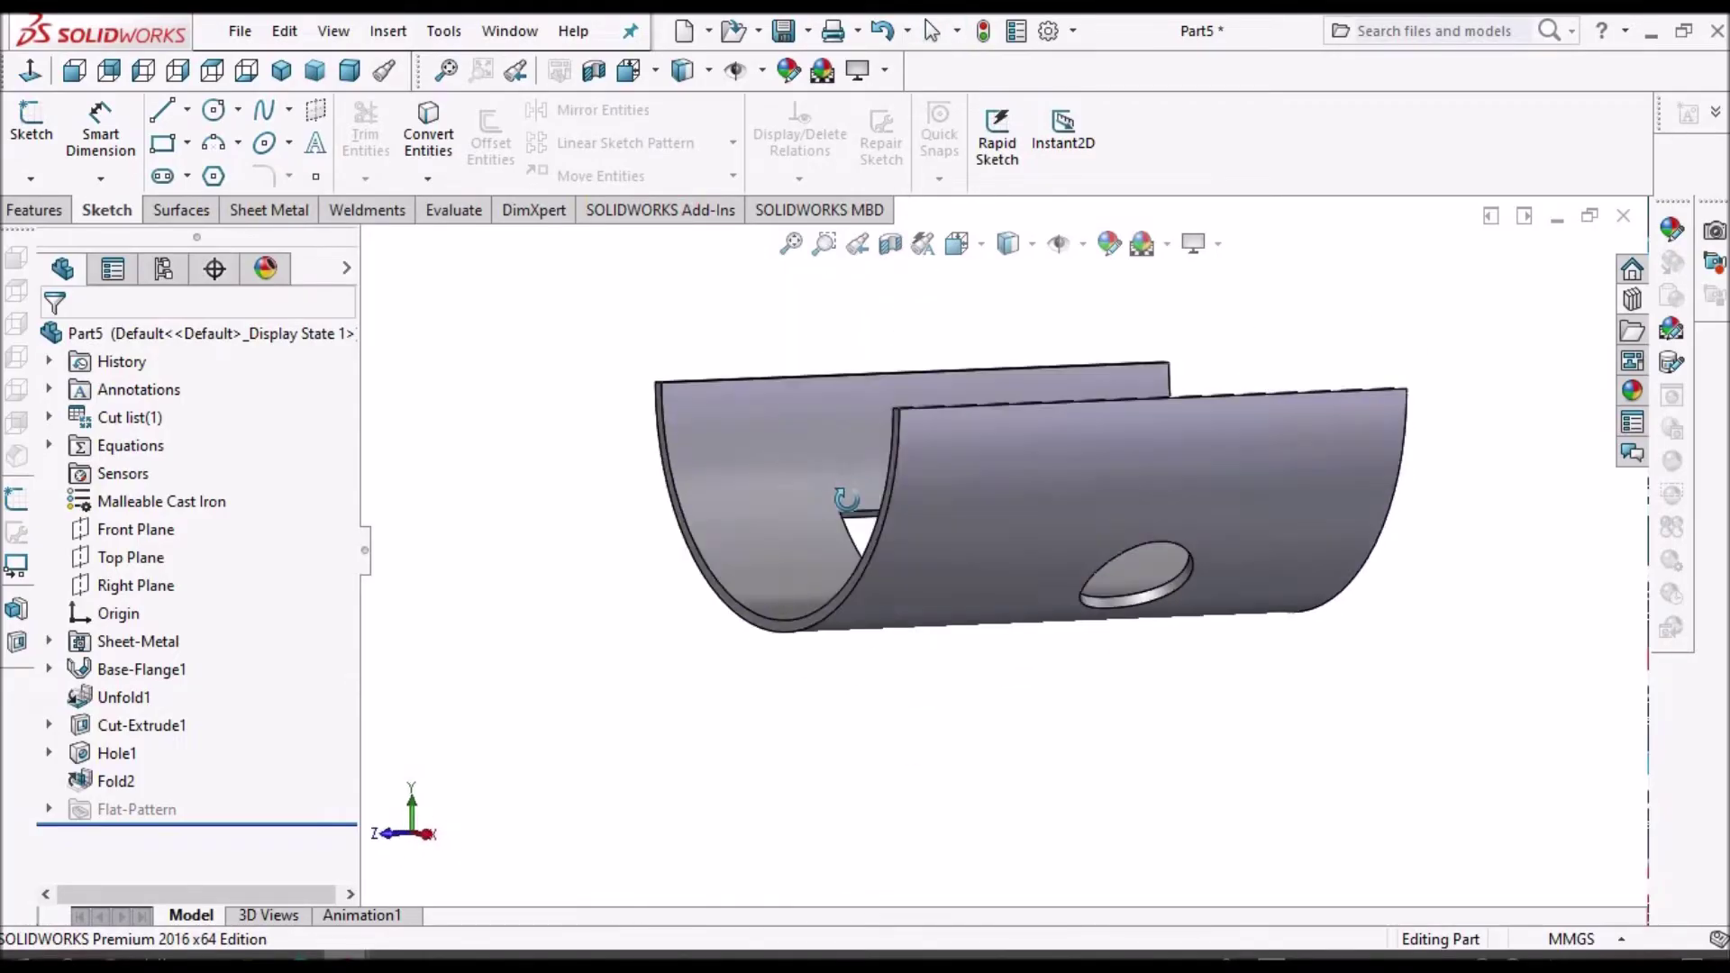
{"action": "left_click", "coordinate": [270, 210]}
{"action": "scroll", "coordinate": [1021, 515], "scroll_direction": "down", "scroll_amount": 2}
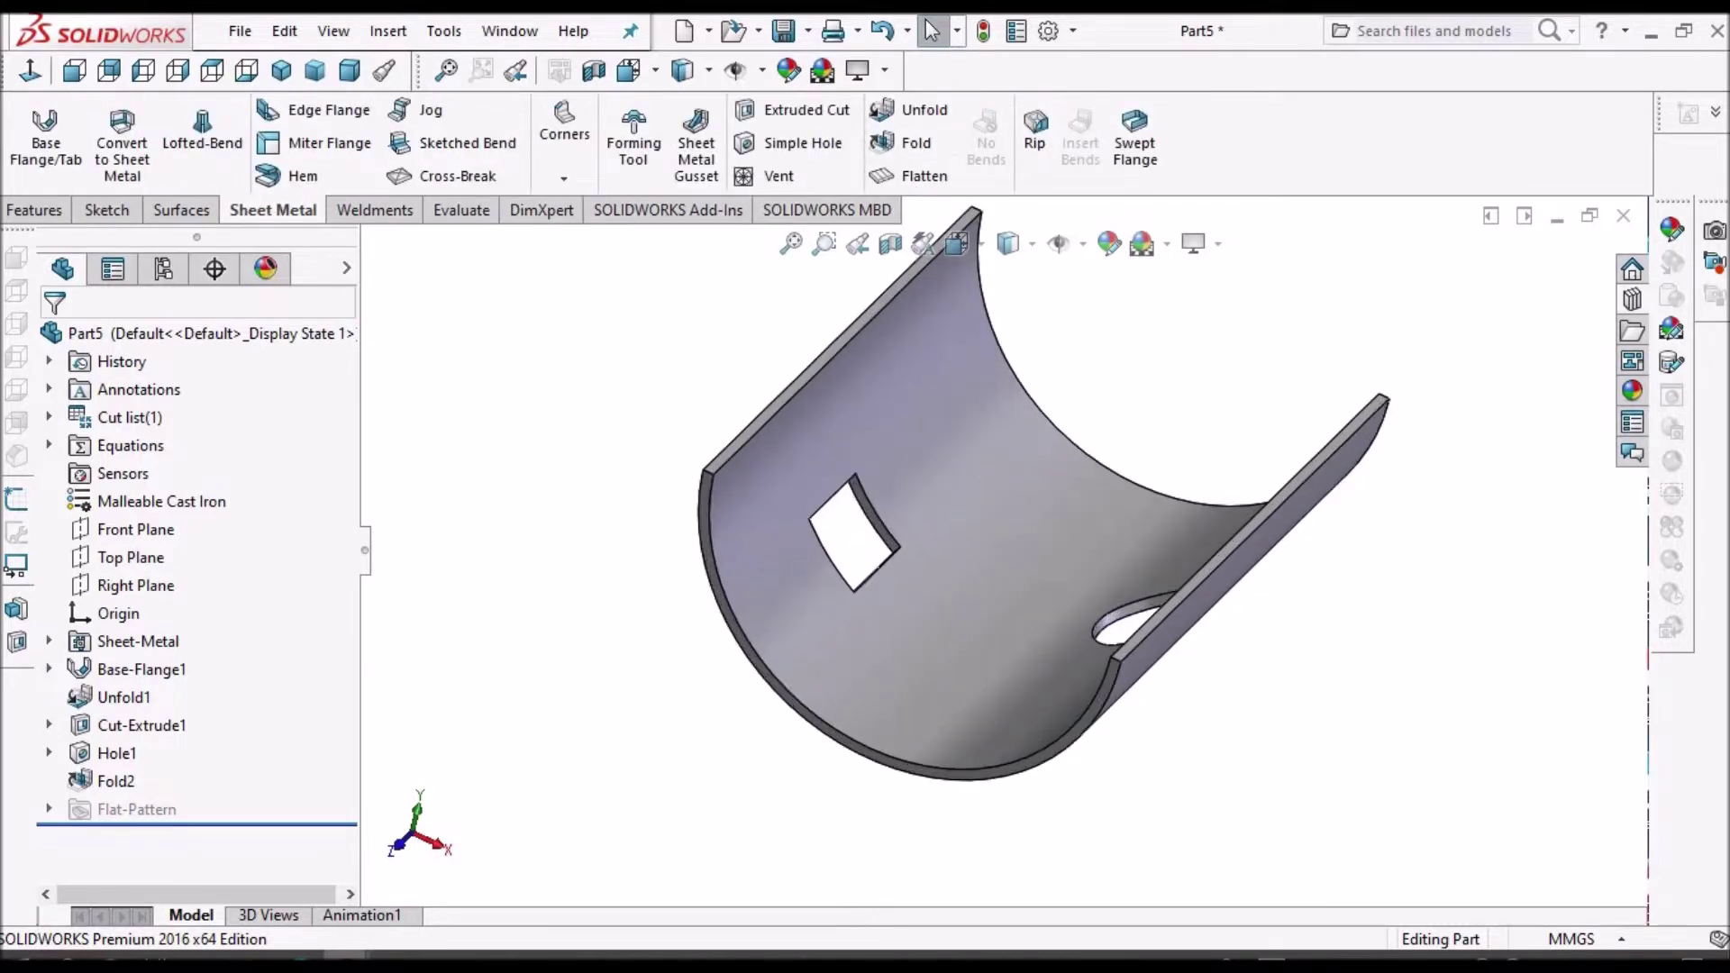
{"action": "scroll", "coordinate": [1021, 516], "scroll_direction": "up", "scroll_amount": 3}
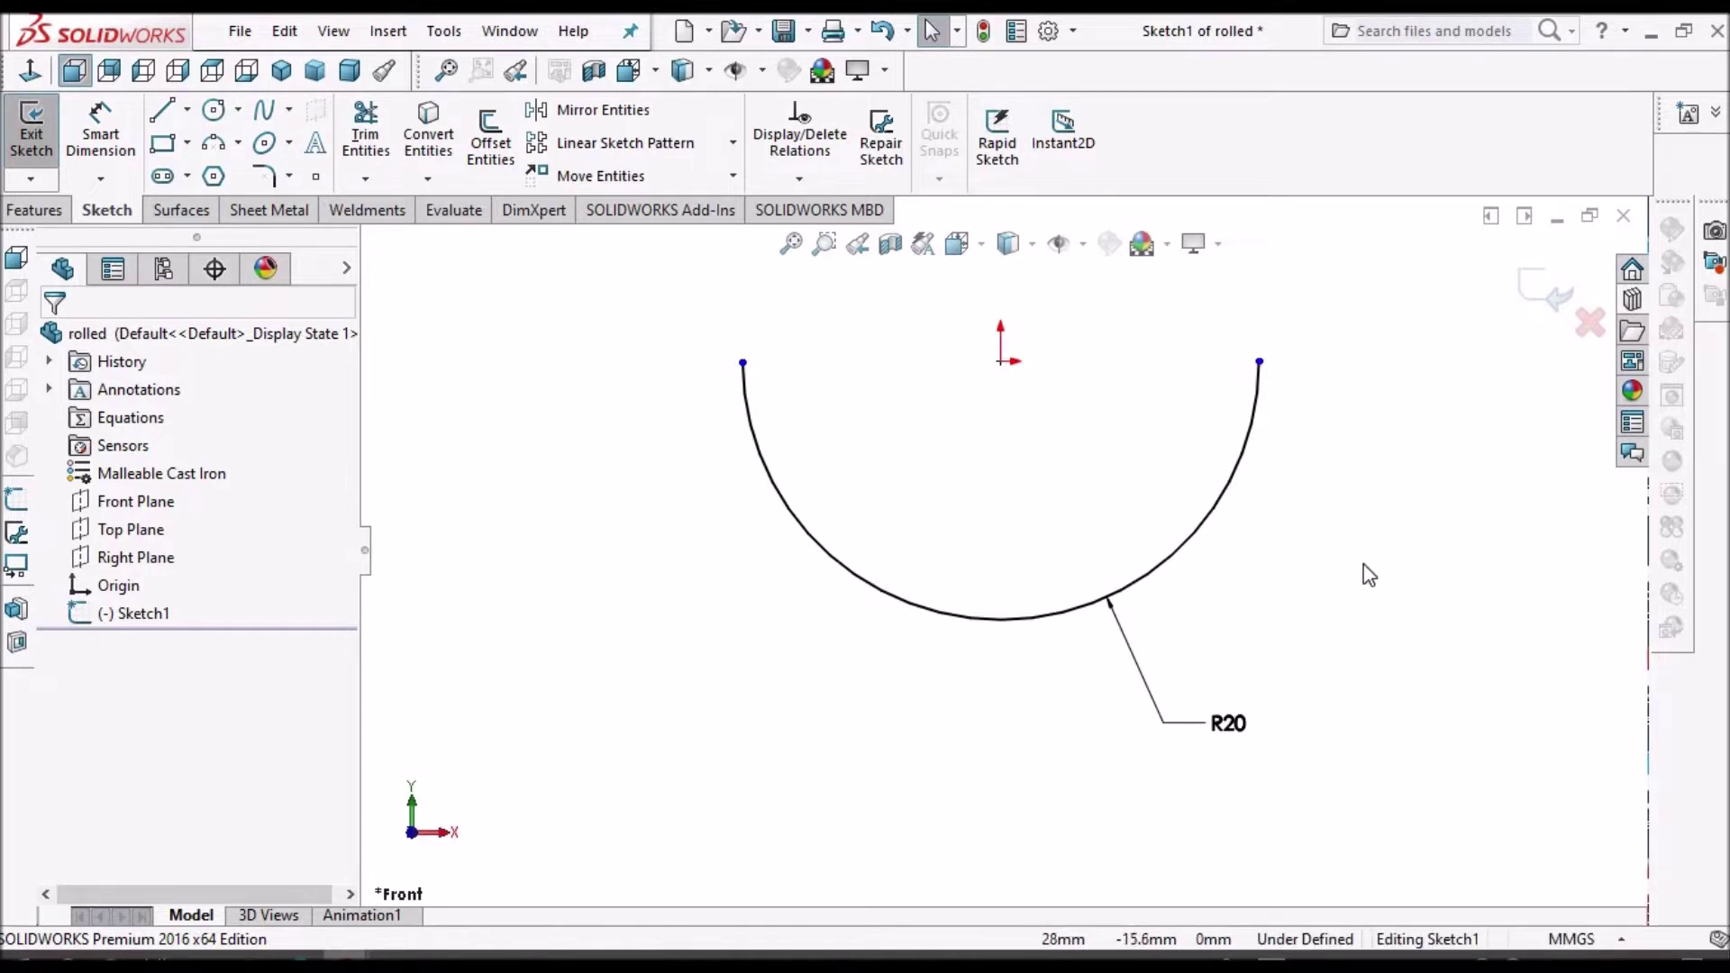
- Close the R20 arc sketch and create a sheet metal Base Flange from it with a blind depth of 50 mm
{"action": "left_click", "coordinate": [1543, 293]}
{"action": "left_click", "coordinate": [272, 211]}
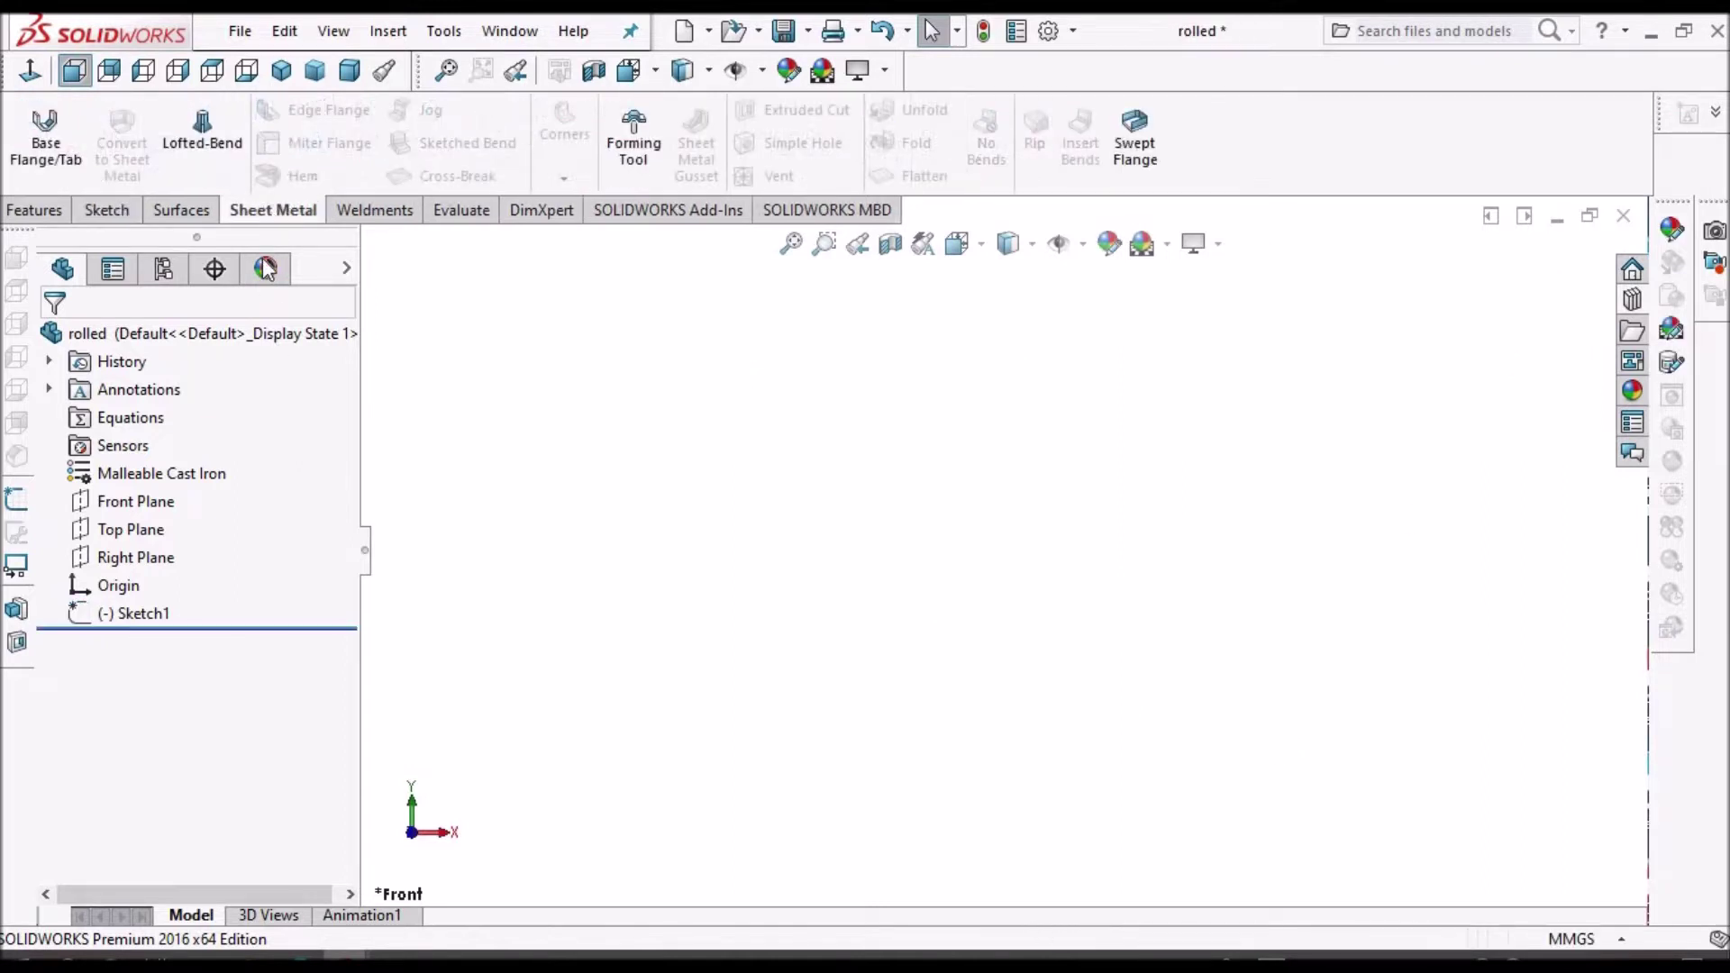
{"action": "left_click", "coordinate": [45, 151]}
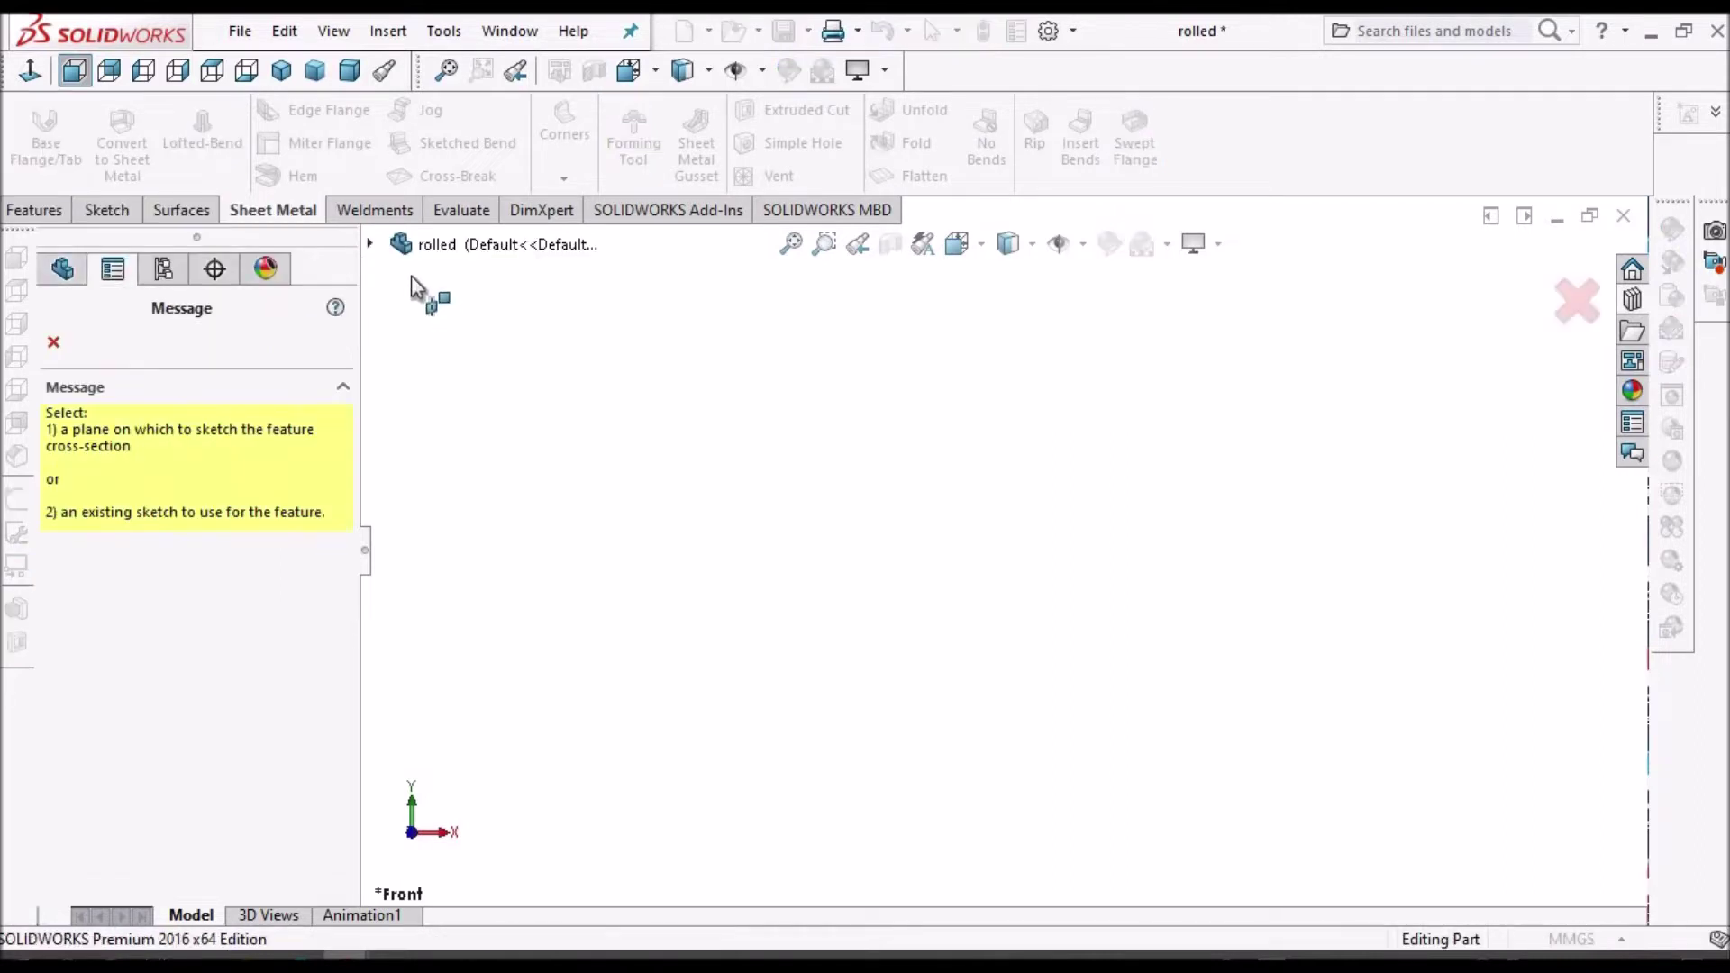
{"action": "left_click", "coordinate": [369, 245]}
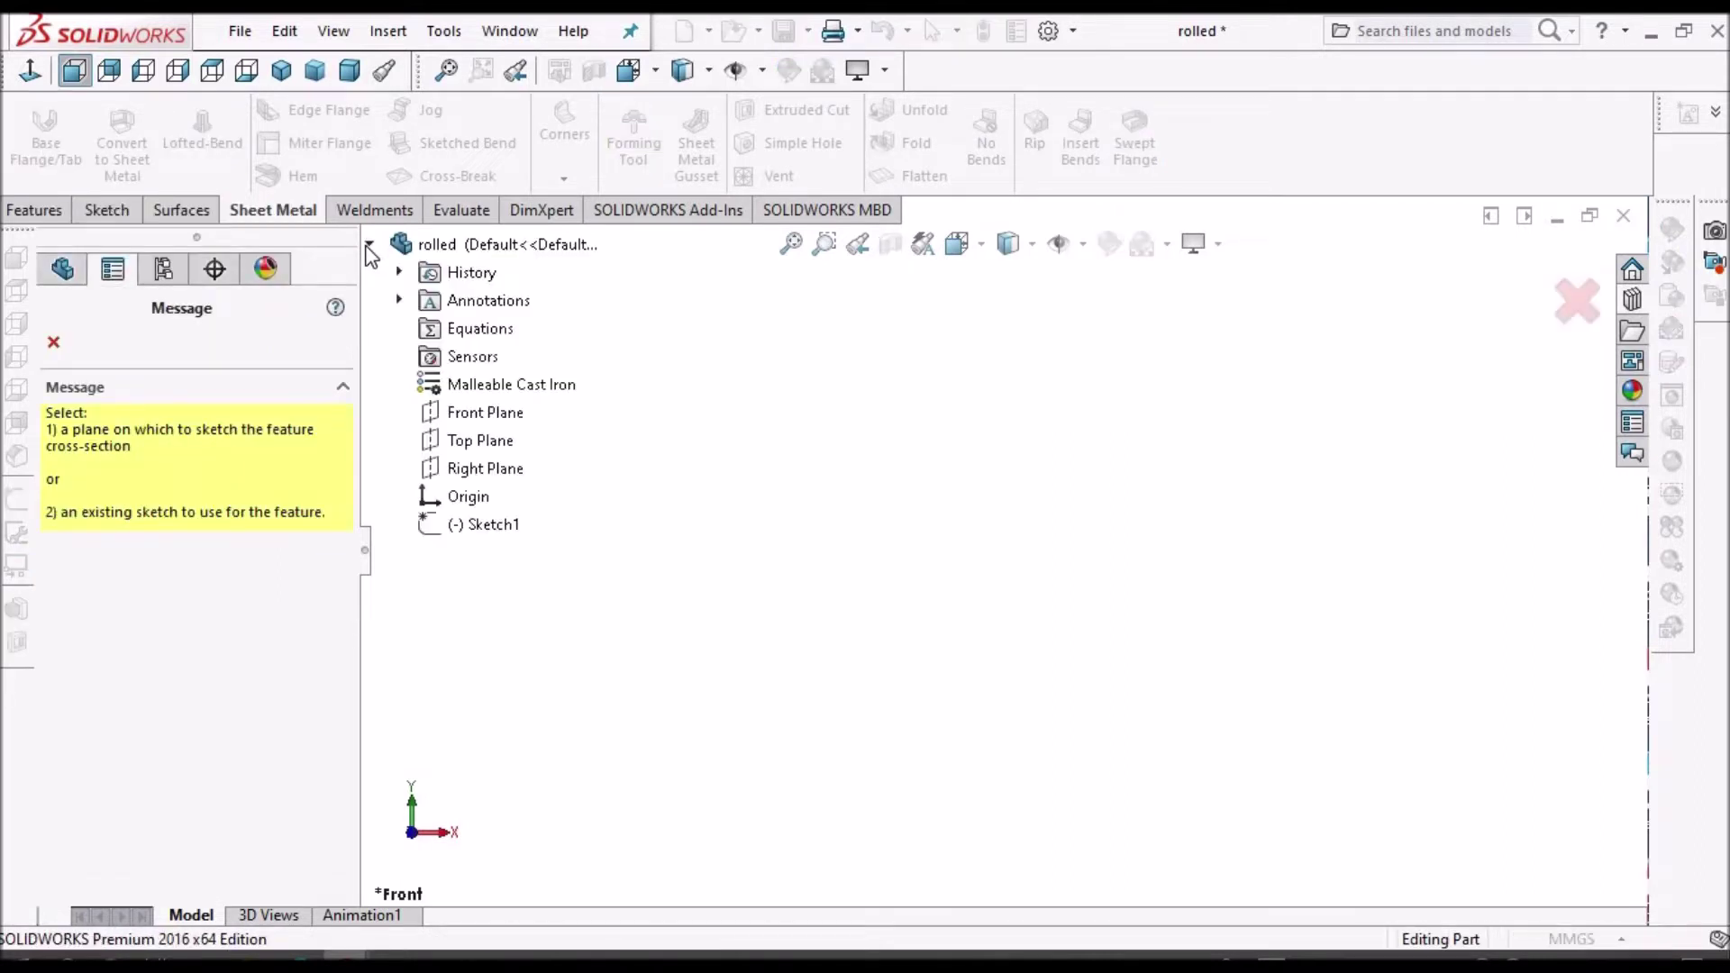
{"action": "left_click", "coordinate": [487, 526]}
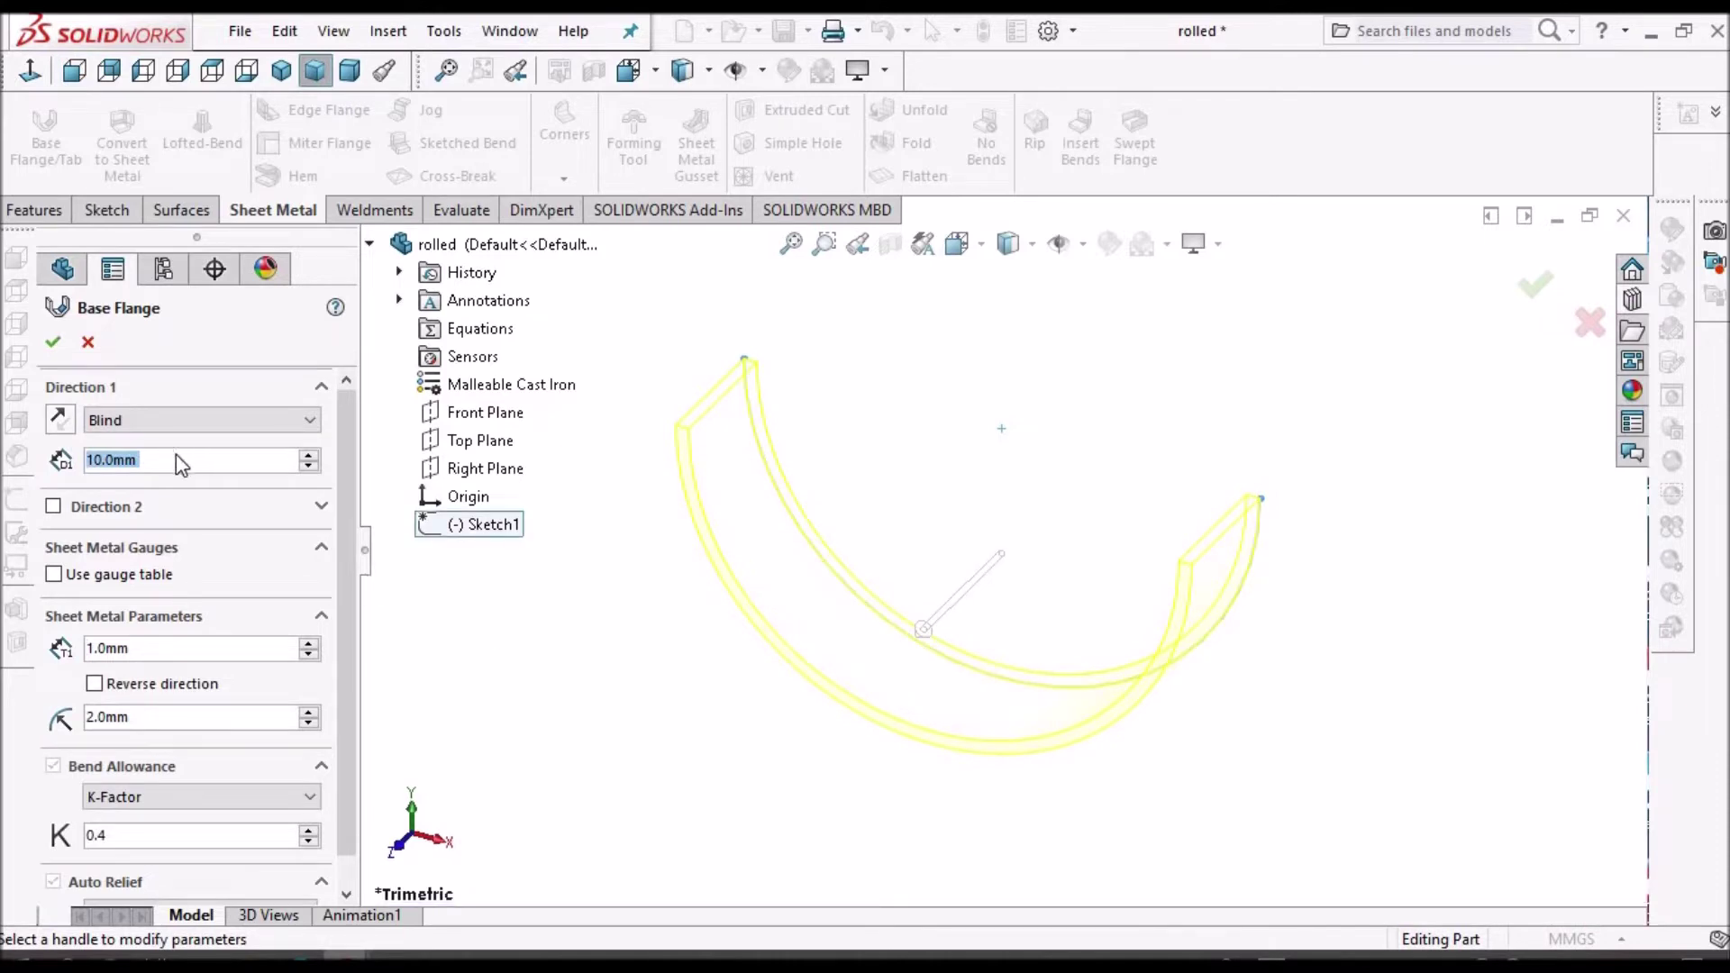
{"action": "type", "text": "50"}
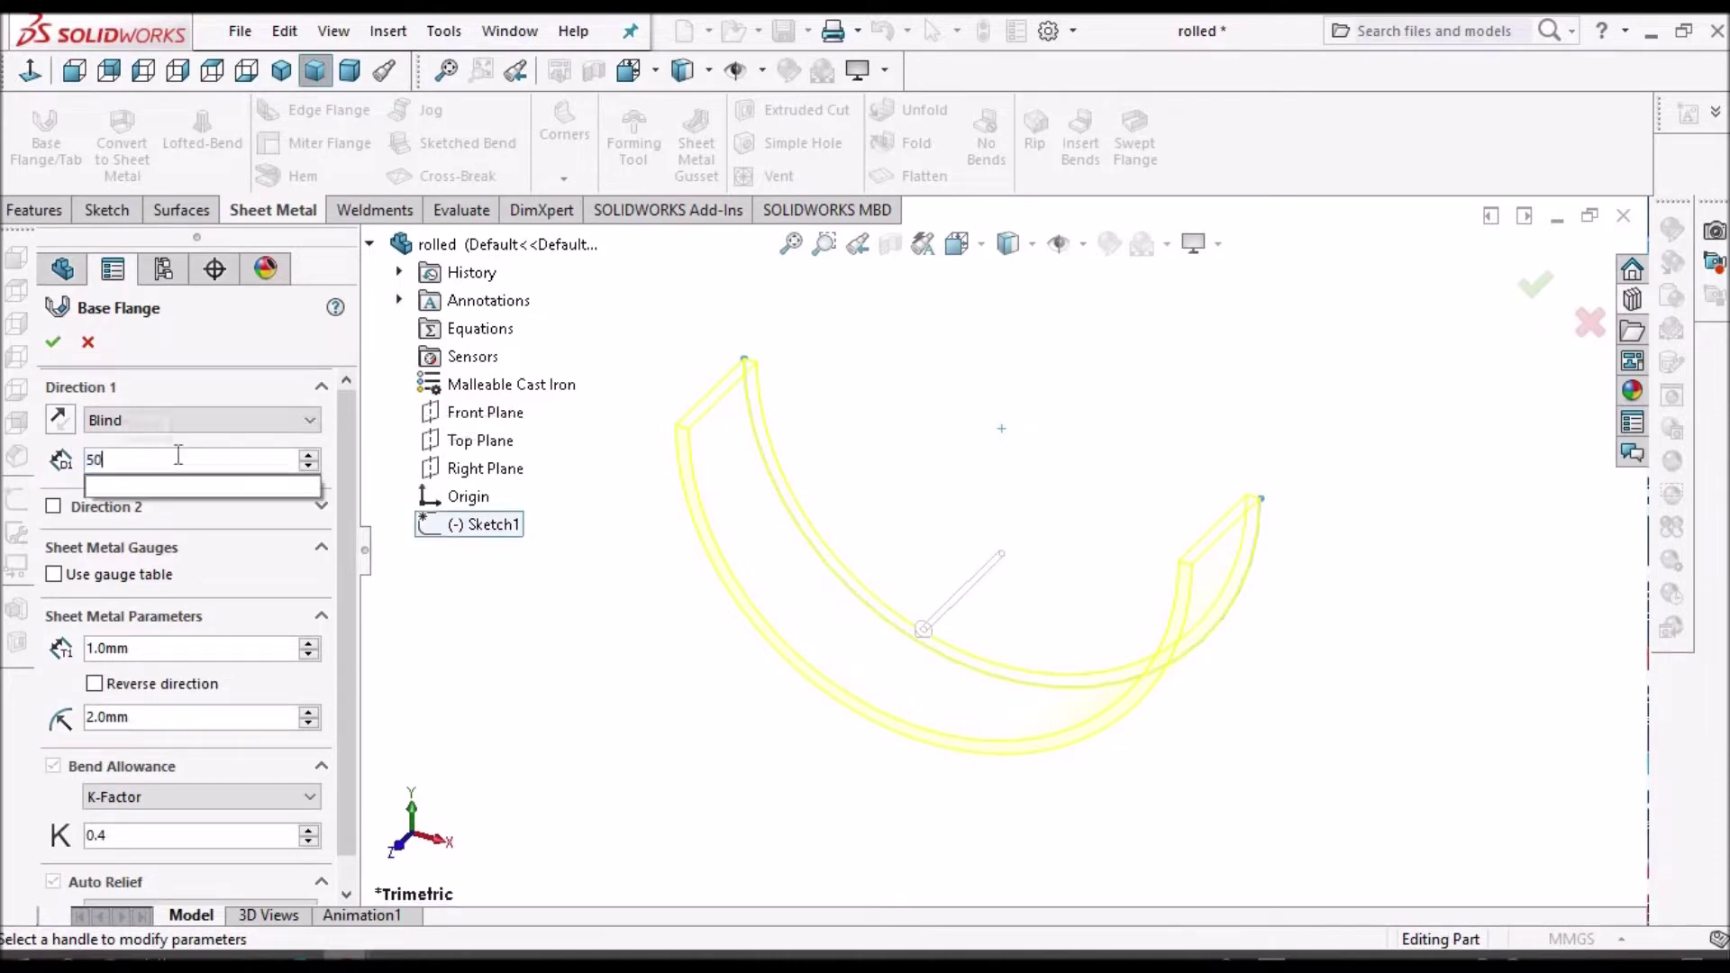
{"action": "key", "text": "Return"}
{"action": "scroll", "coordinate": [1065, 587], "scroll_direction": "up", "scroll_amount": 3}
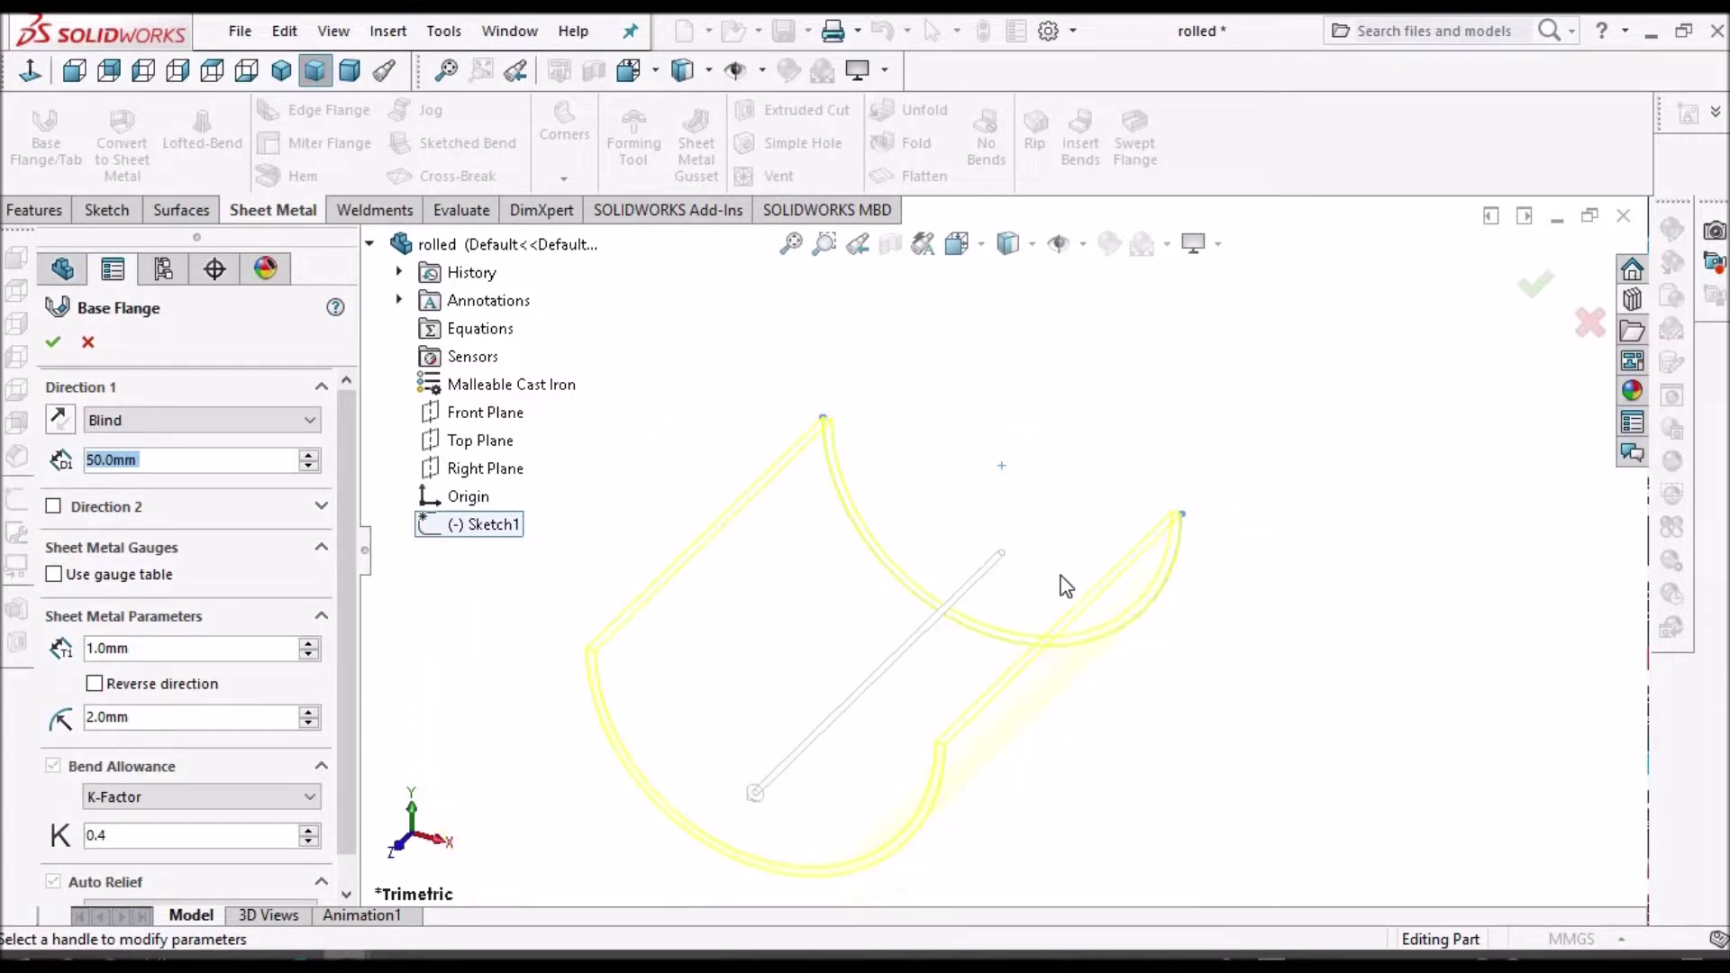
{"action": "left_click", "coordinate": [54, 342]}
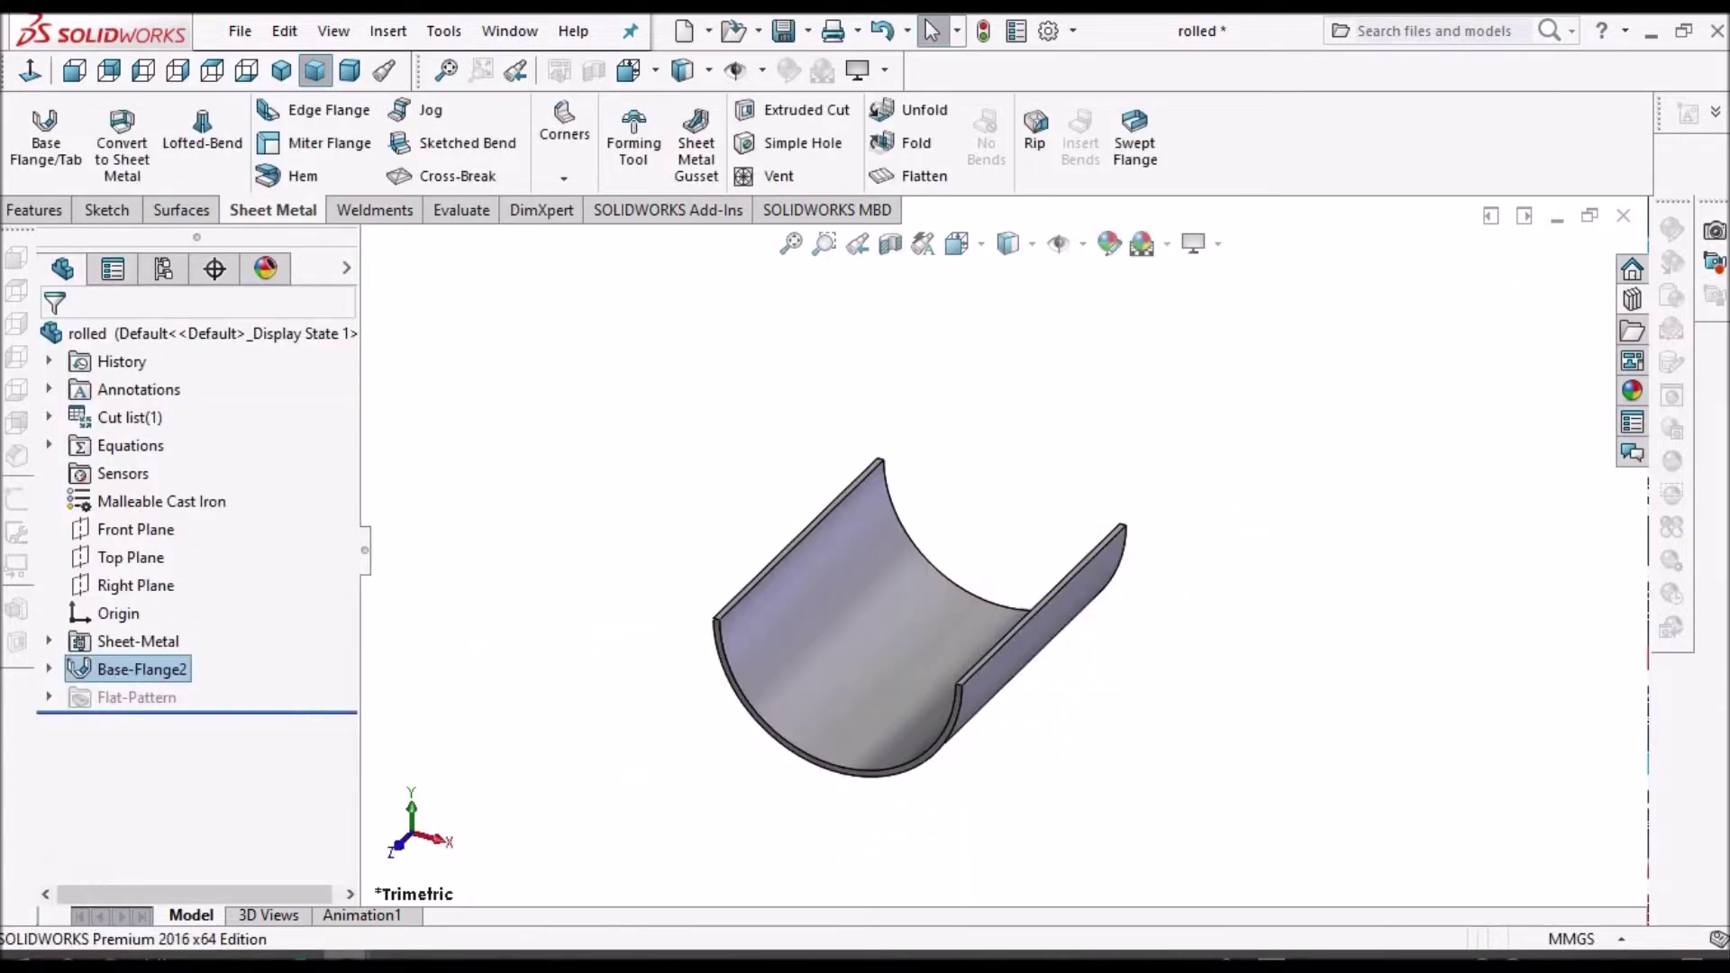
- Flatten the rolled part, inspect its flat pattern face-on, and return it to the bent shape
{"action": "scroll", "coordinate": [878, 510], "scroll_direction": "up", "scroll_amount": 2}
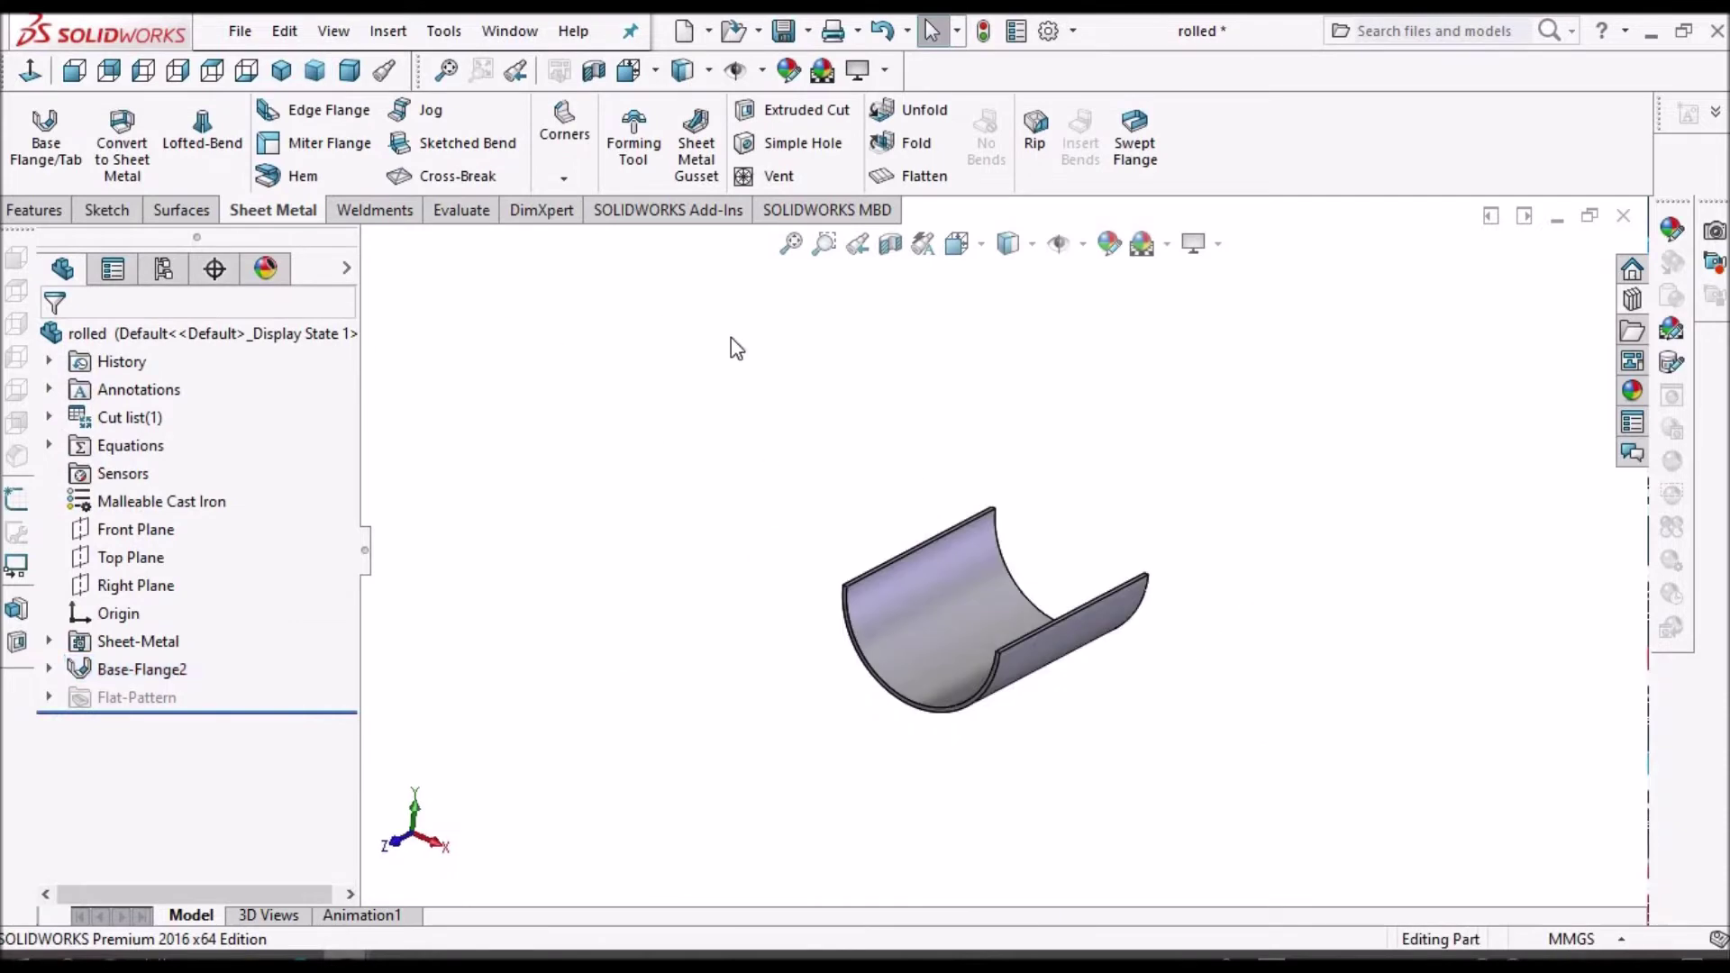
{"action": "left_click", "coordinate": [919, 175]}
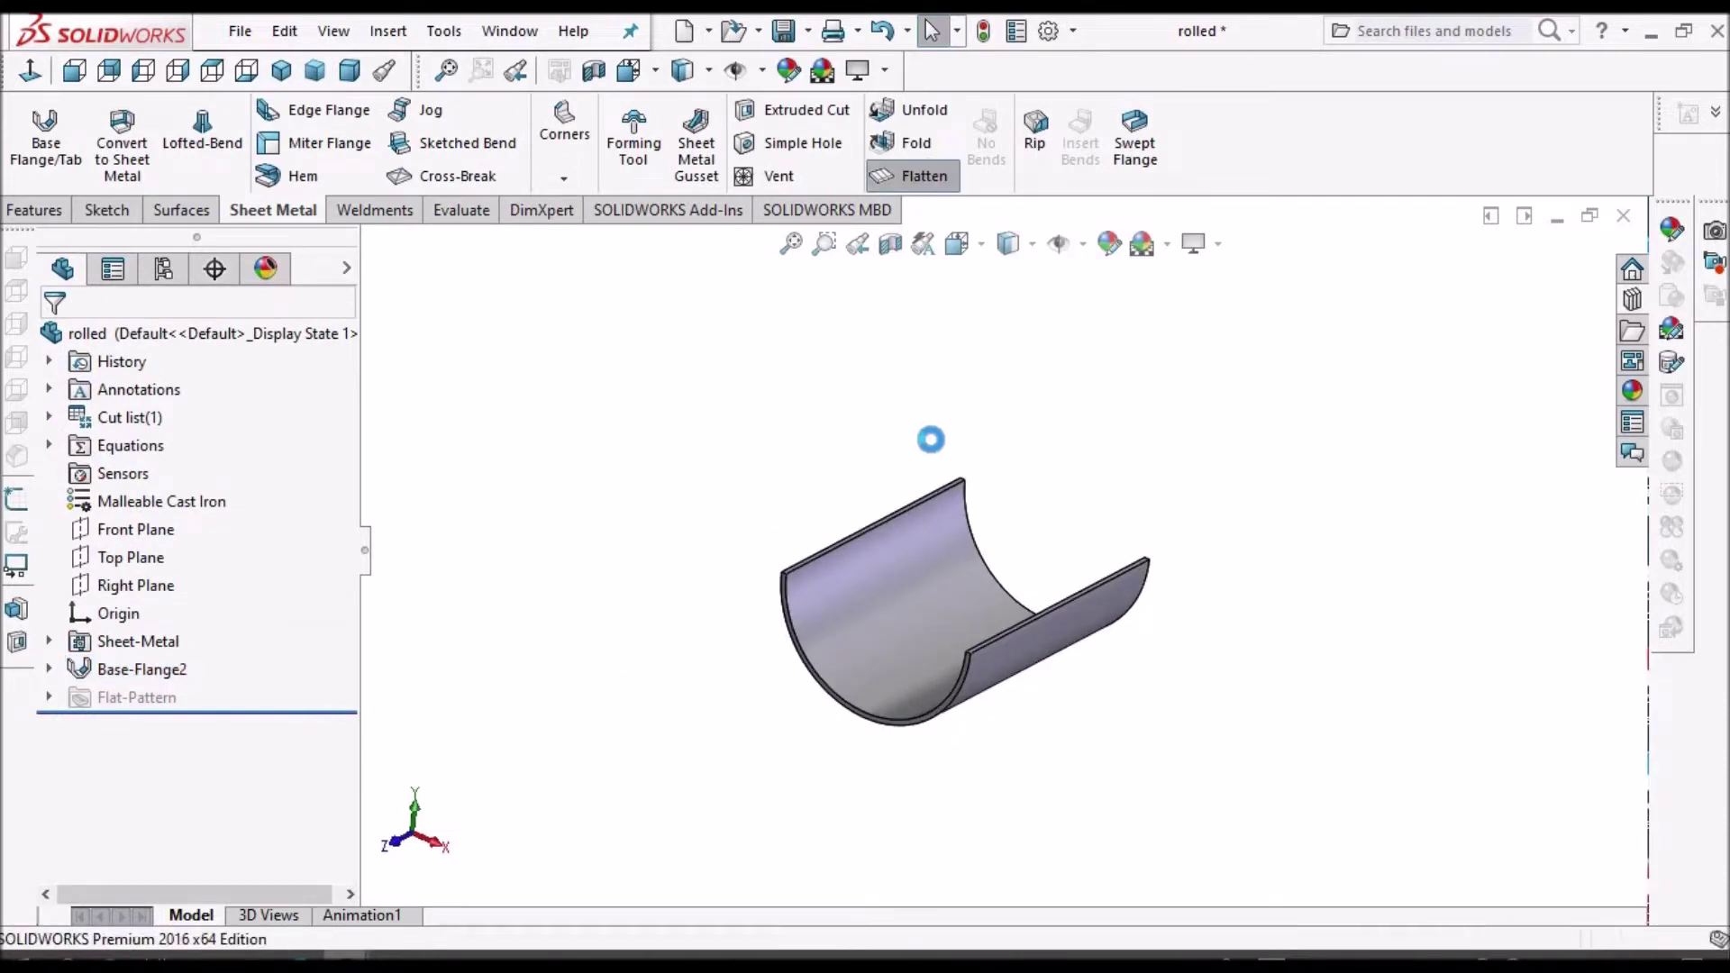
{"action": "left_click", "coordinate": [862, 672]}
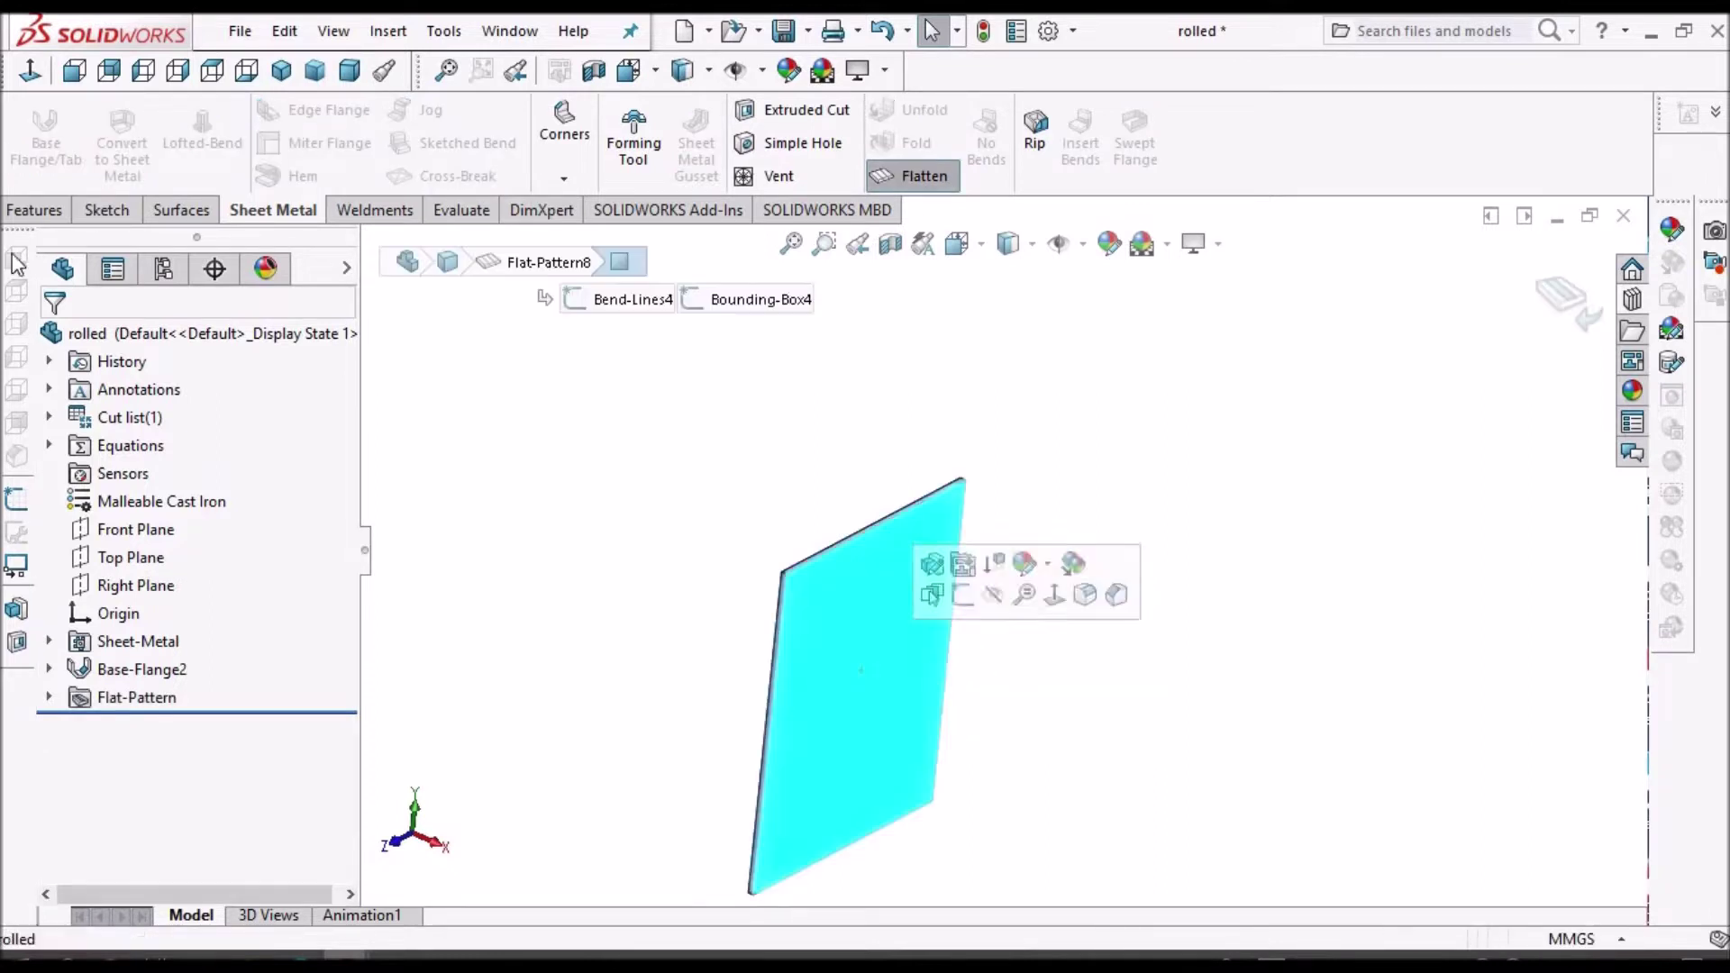
{"action": "left_click", "coordinate": [28, 72]}
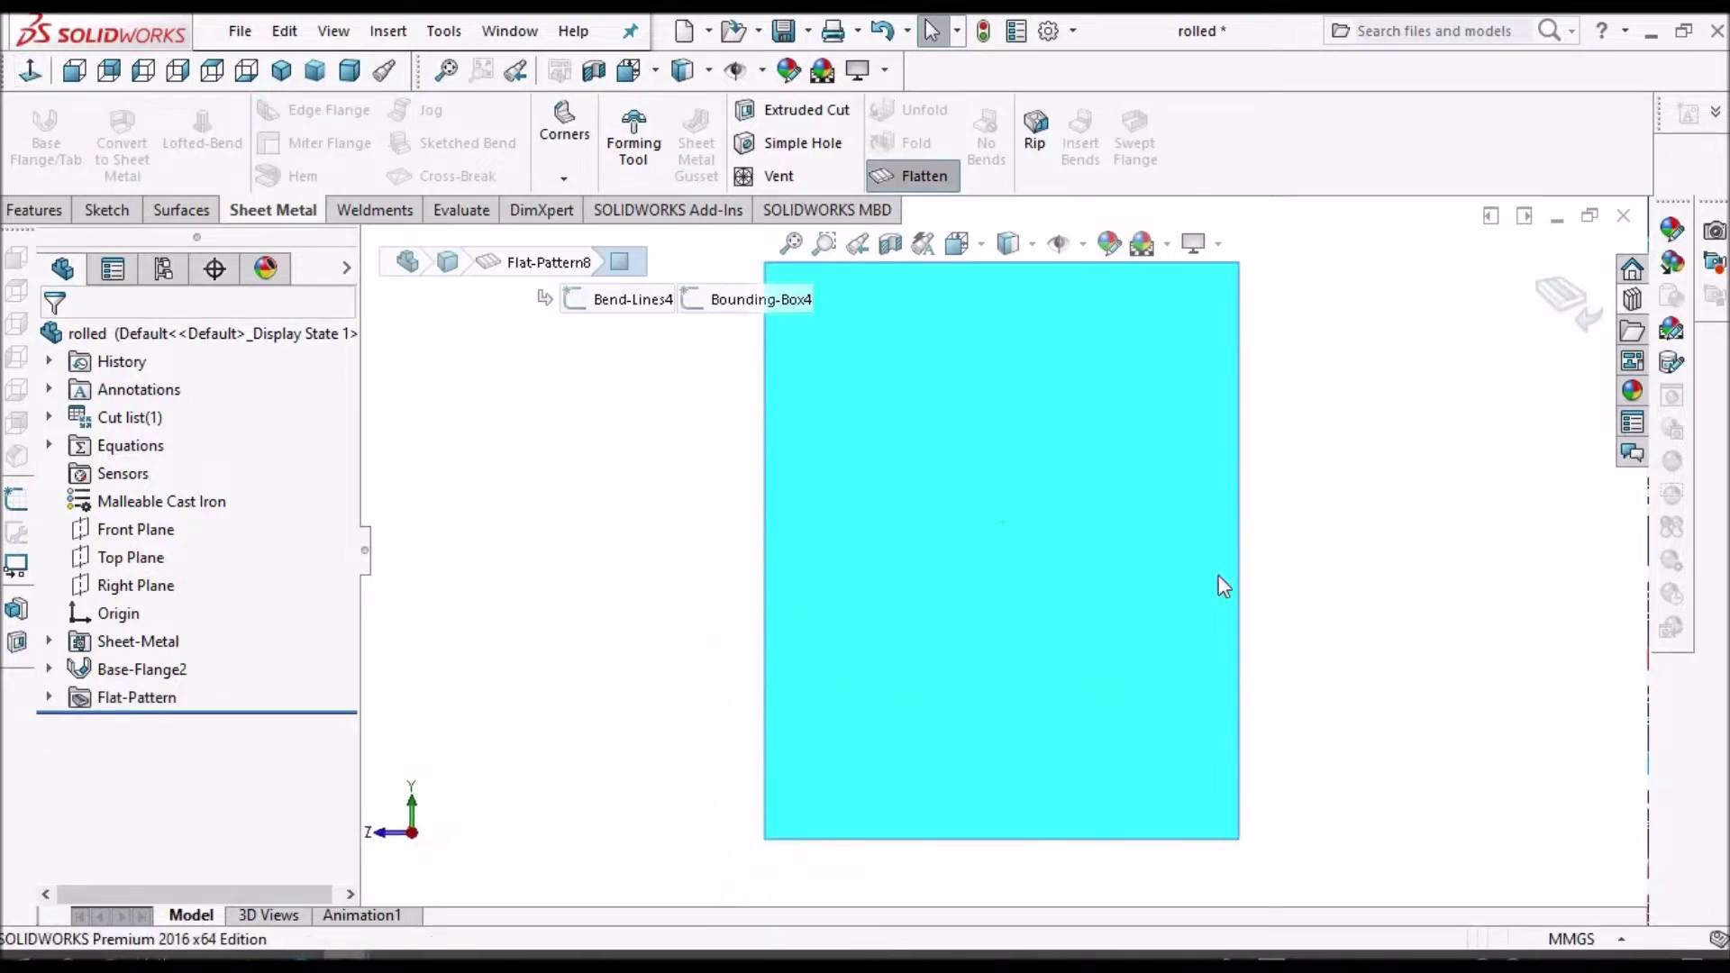
{"action": "left_click", "coordinate": [1393, 544]}
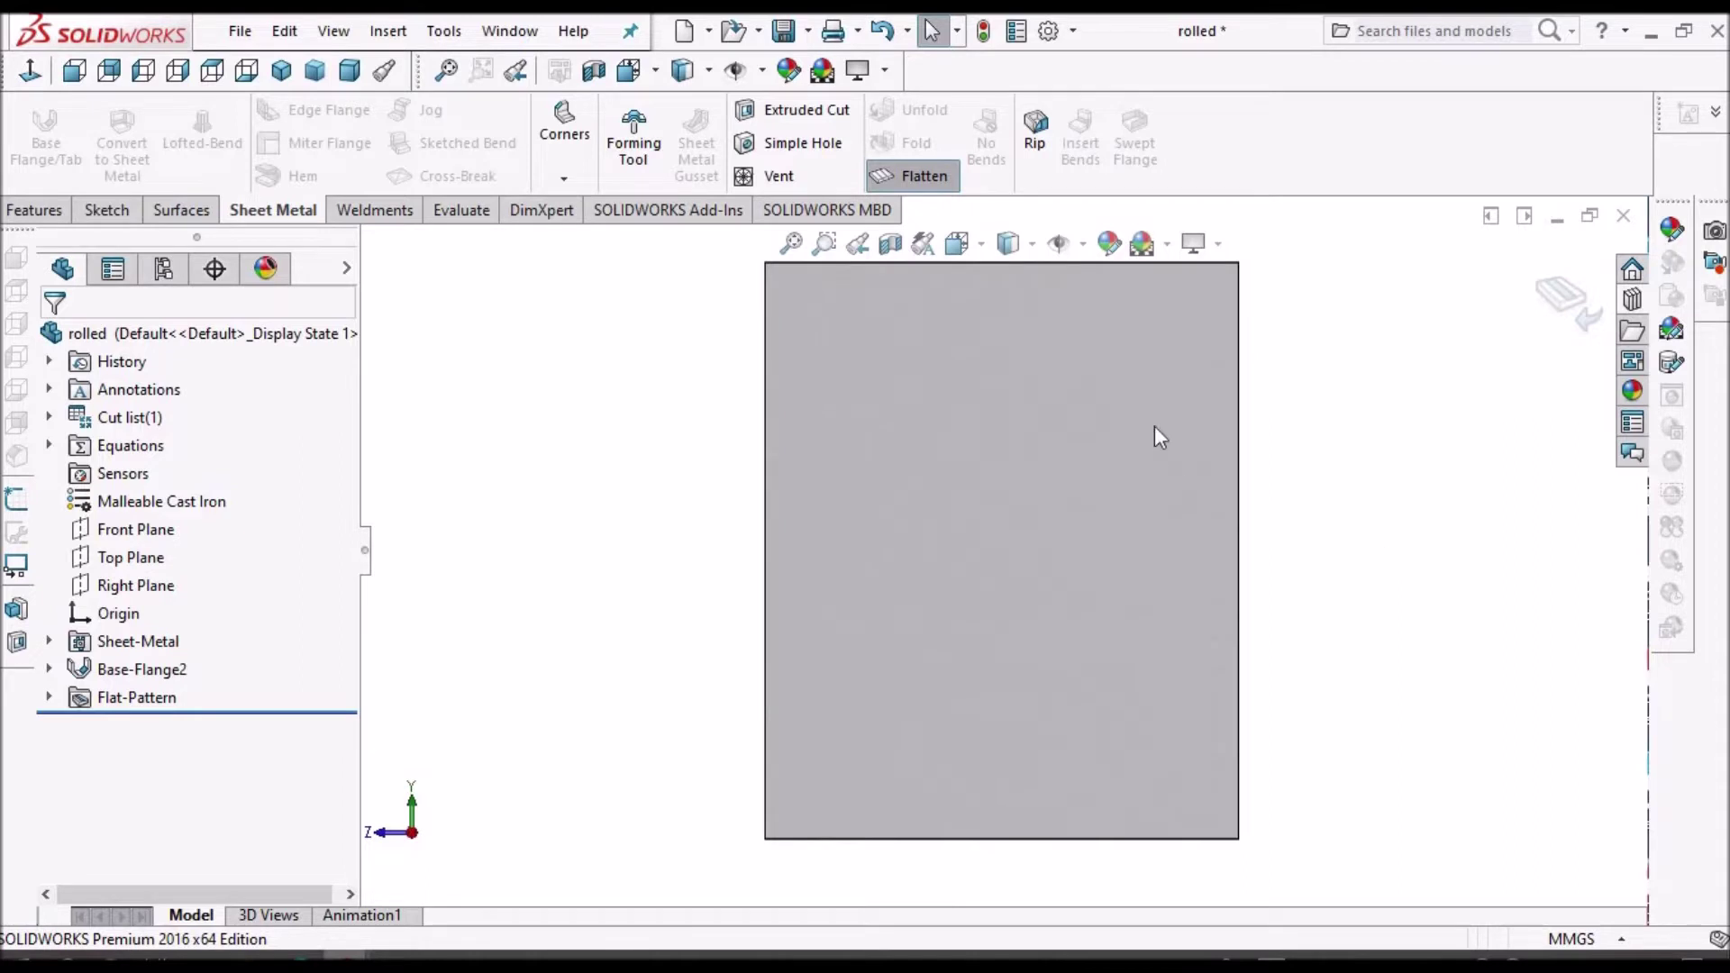
{"action": "left_click", "coordinate": [919, 173]}
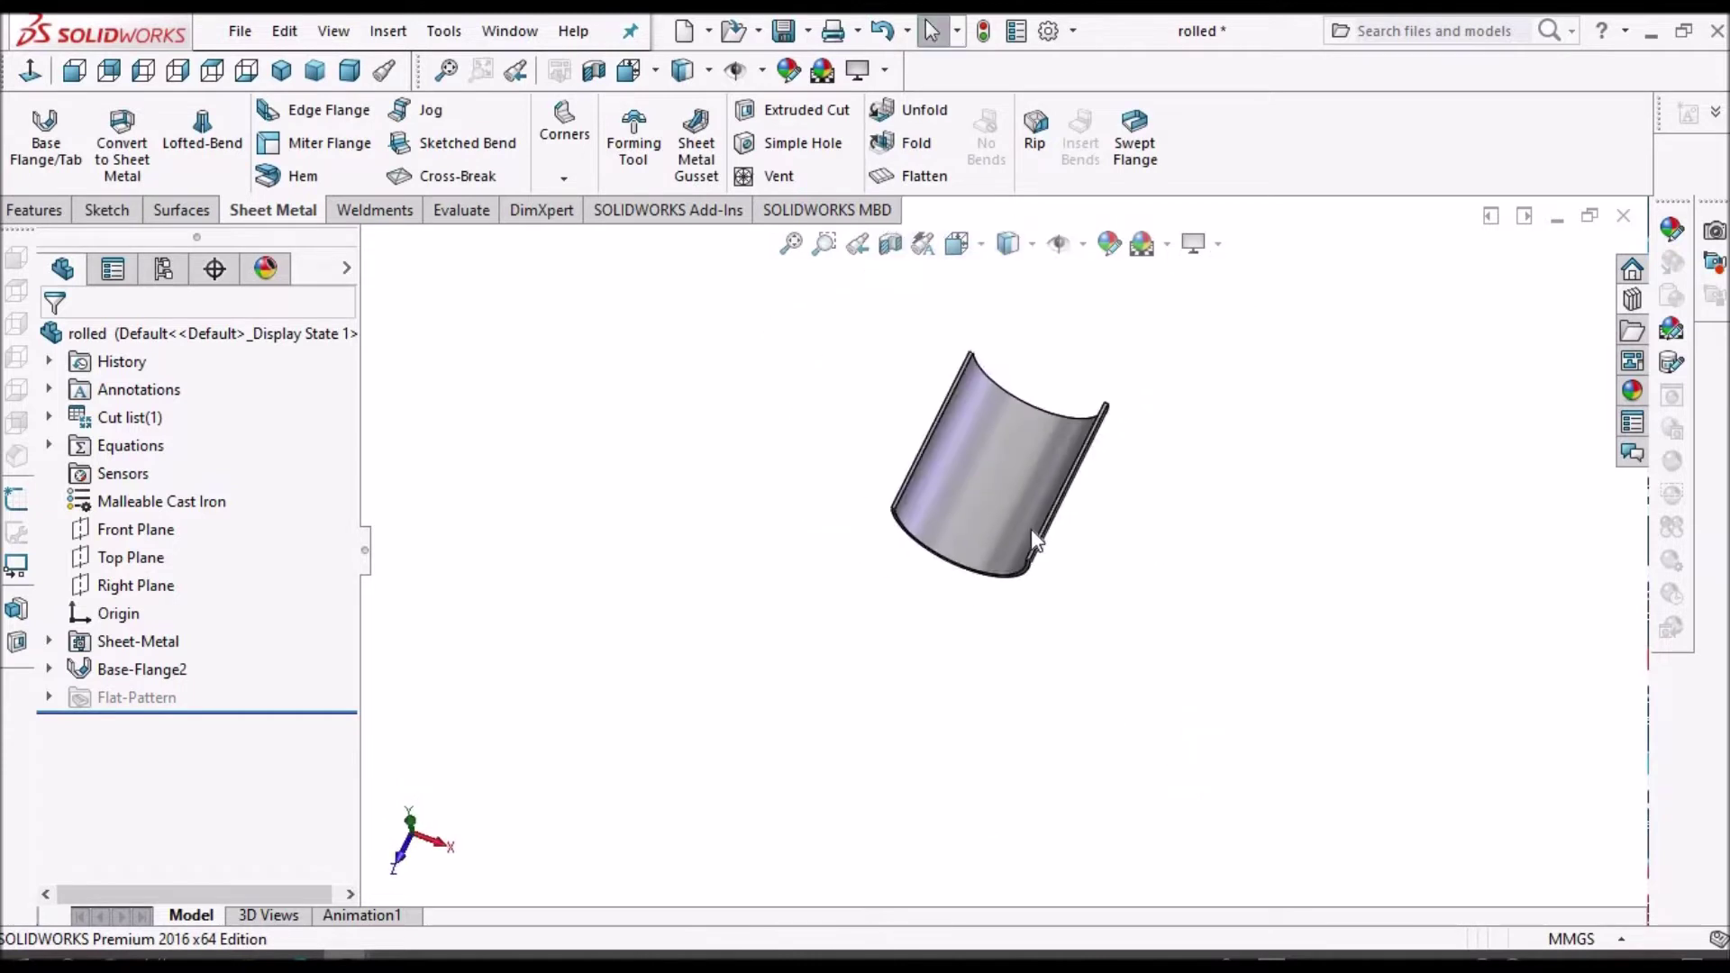
- Unfold all bends of the rolled part with one straight lengthwise edge fixed, and face the flat sheet straight on
{"action": "left_click", "coordinate": [1022, 517]}
{"action": "left_click", "coordinate": [1111, 328]}
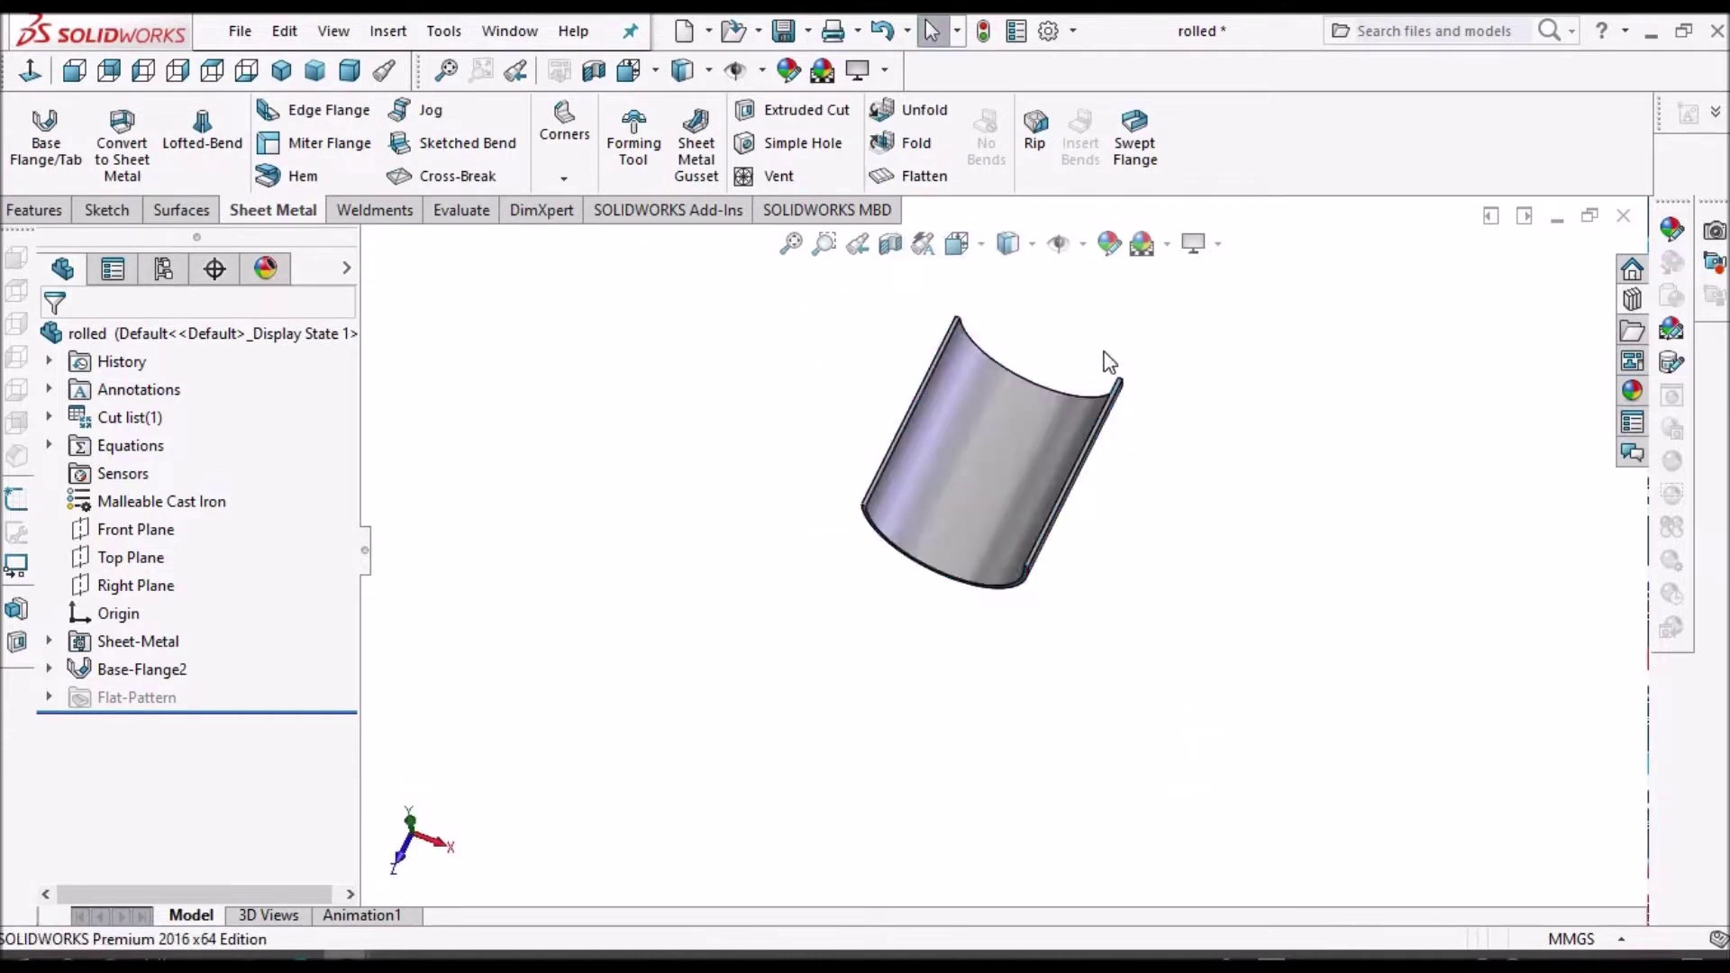
{"action": "scroll", "coordinate": [1102, 352], "scroll_direction": "down", "scroll_amount": 2}
{"action": "left_click", "coordinate": [928, 109]}
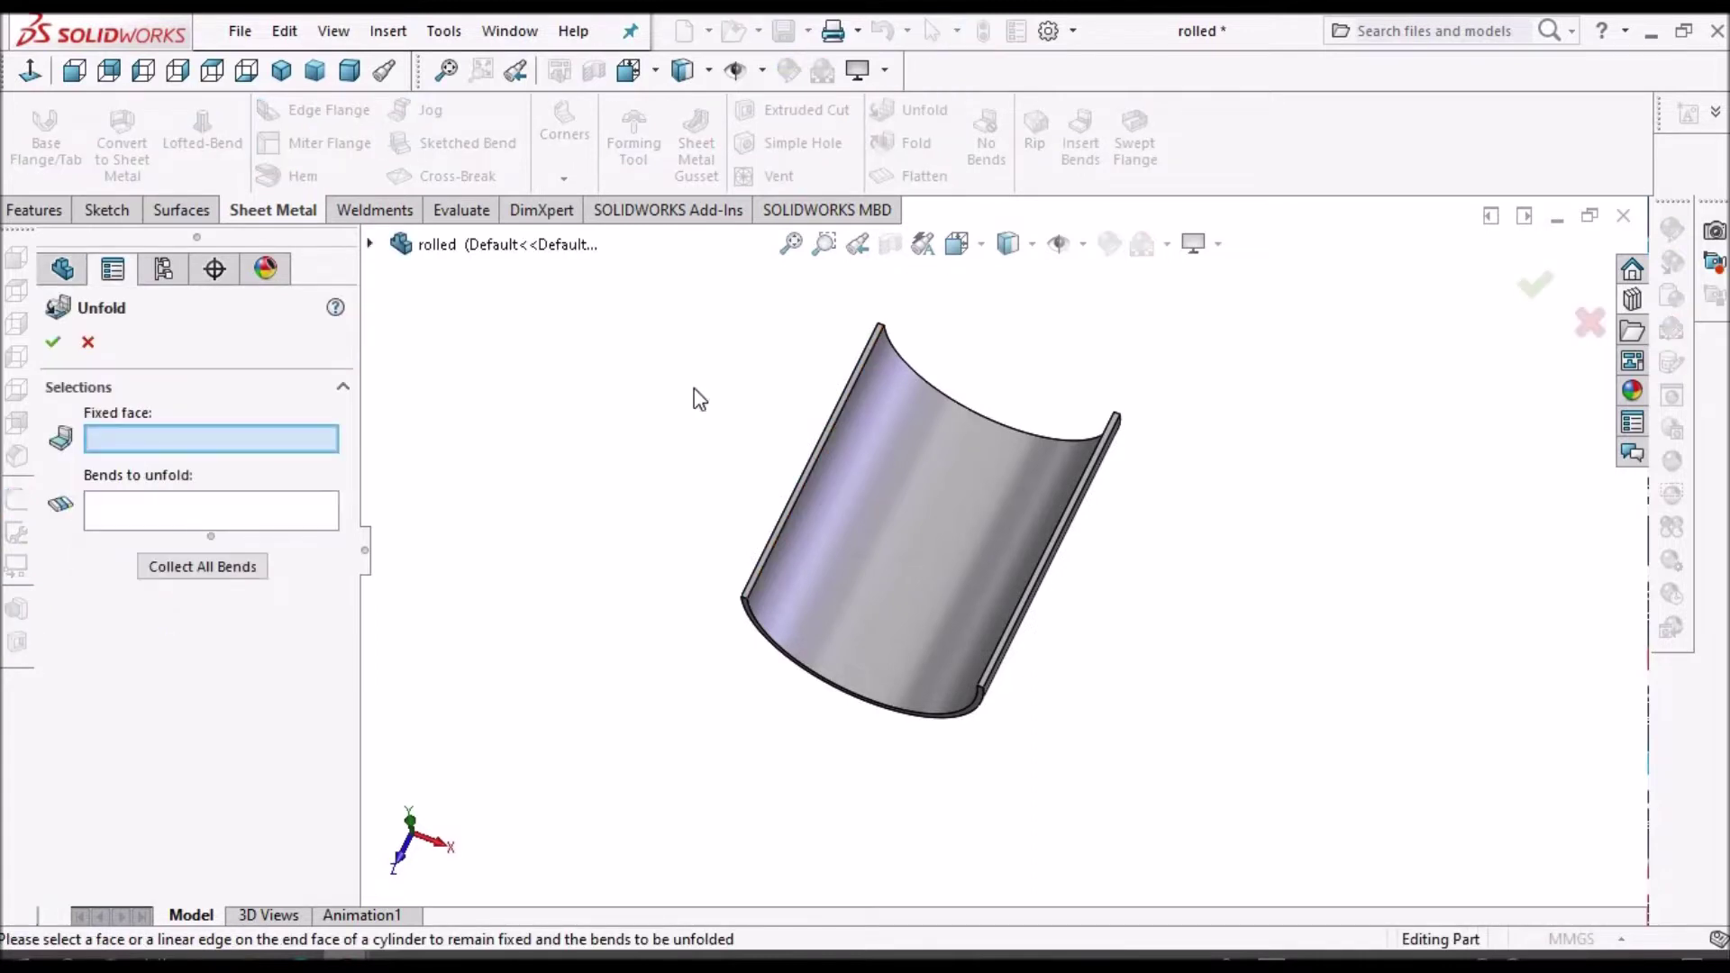
{"action": "left_click", "coordinate": [809, 470]}
{"action": "left_click", "coordinate": [199, 577]}
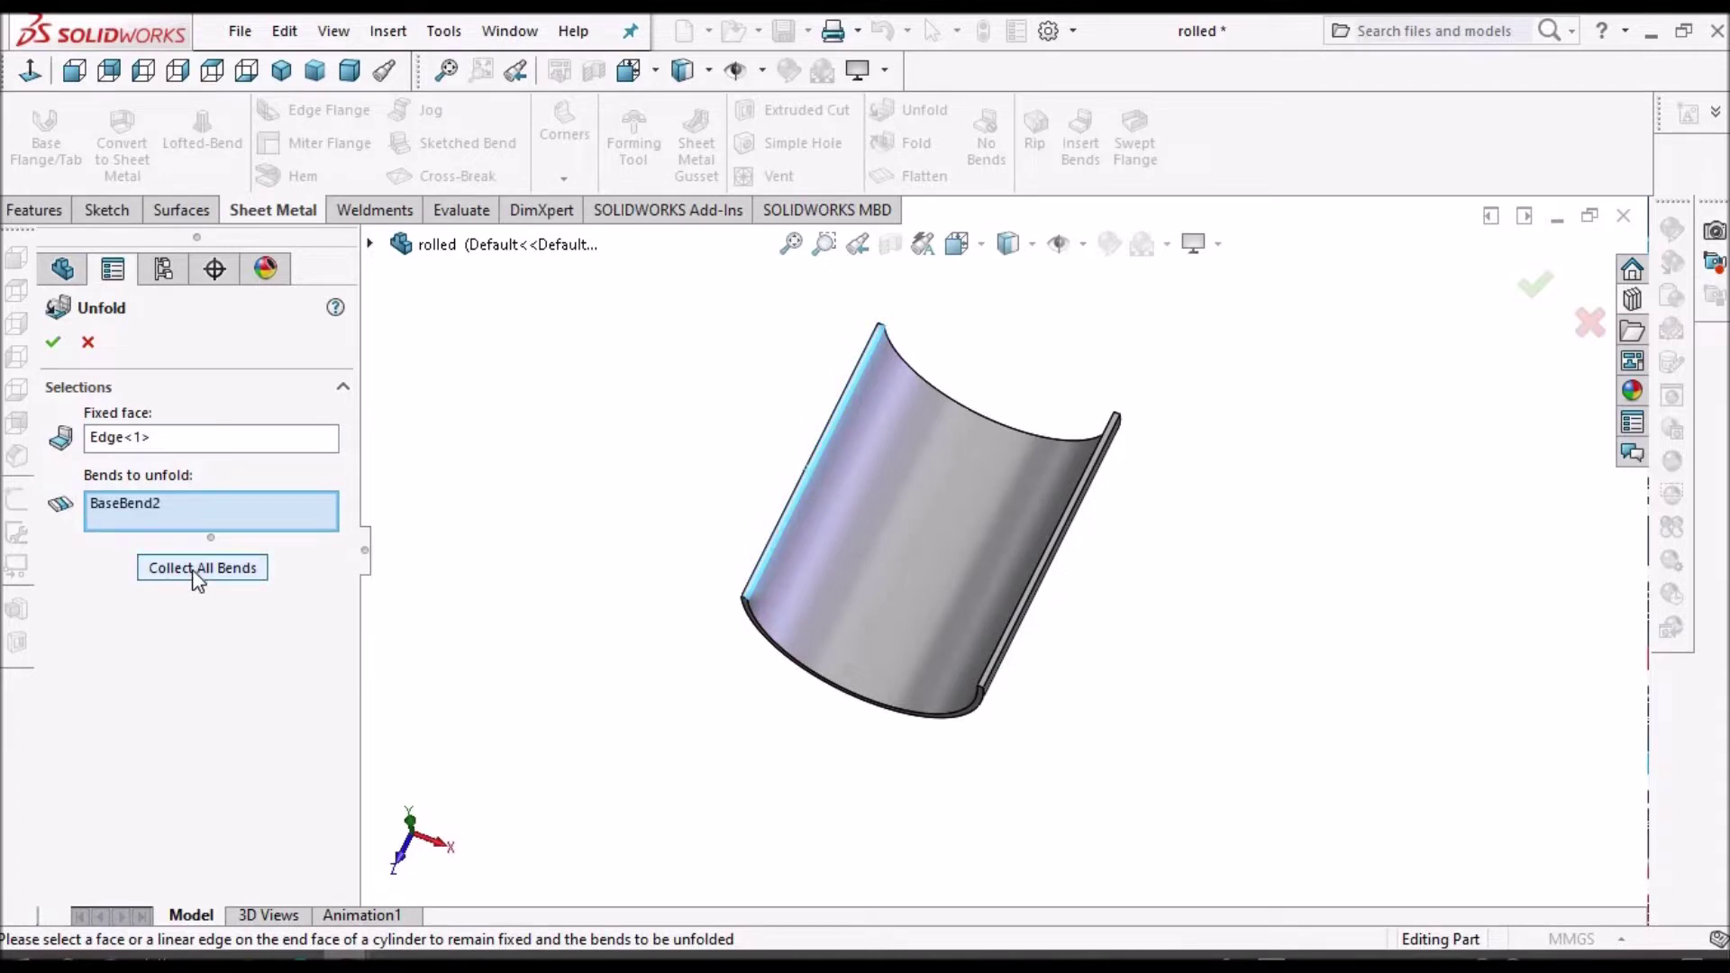
{"action": "left_click", "coordinate": [57, 343]}
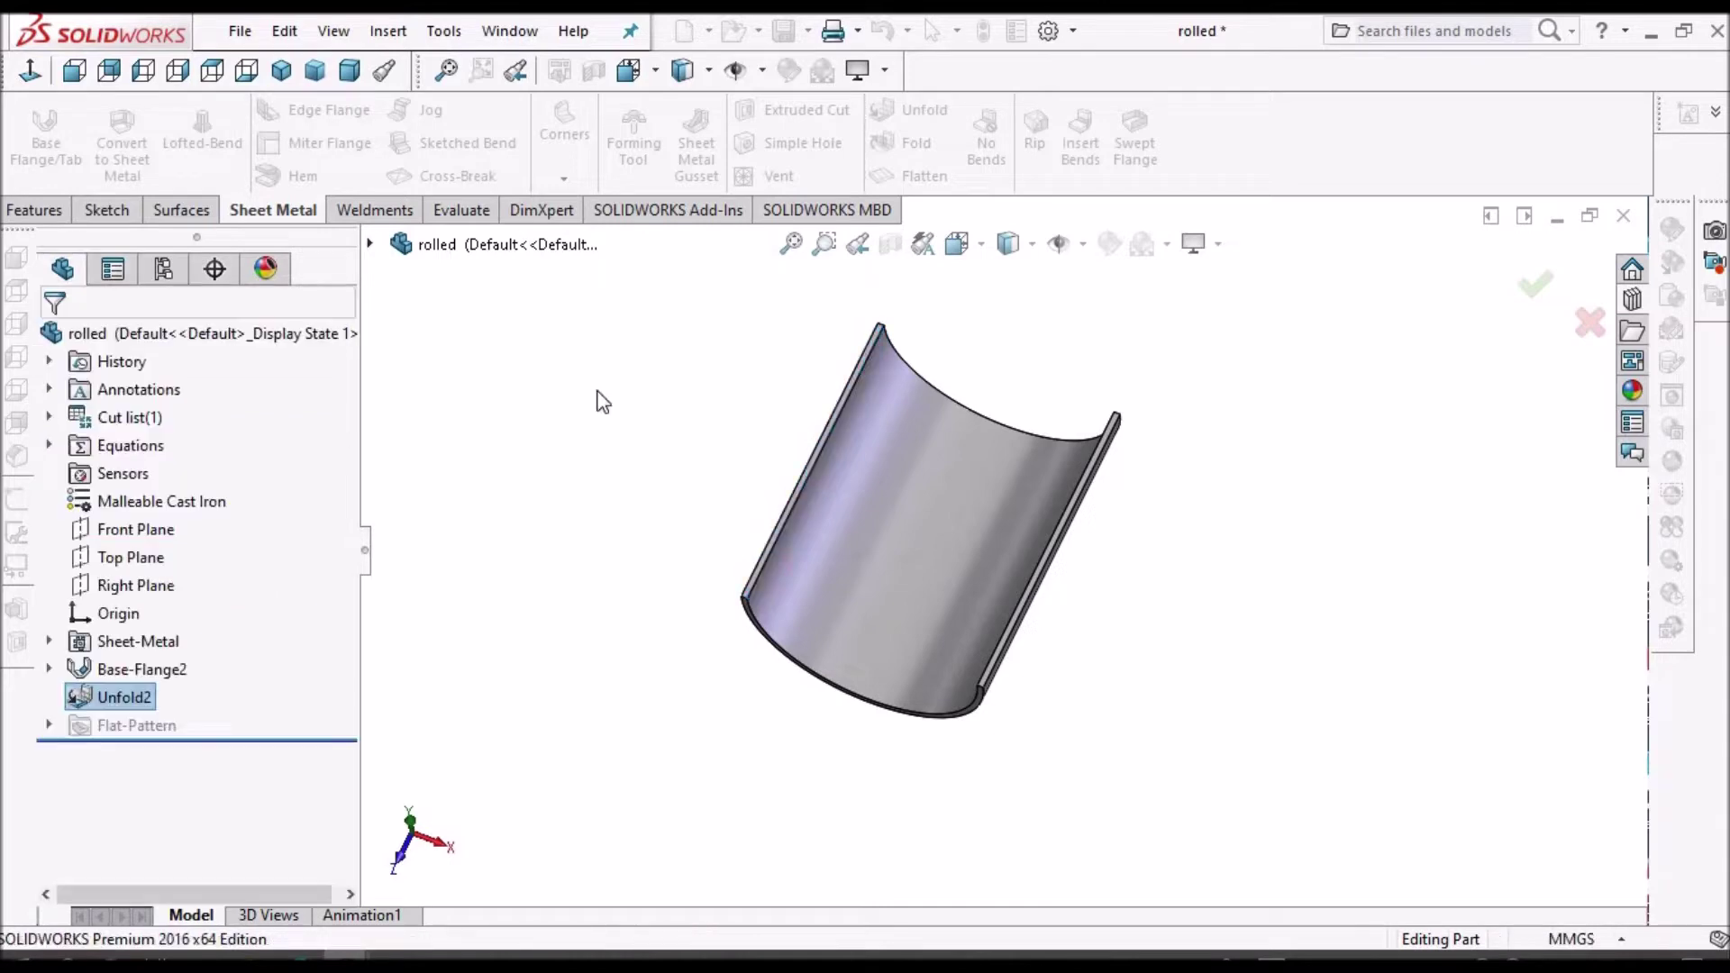
{"action": "left_click", "coordinate": [868, 561]}
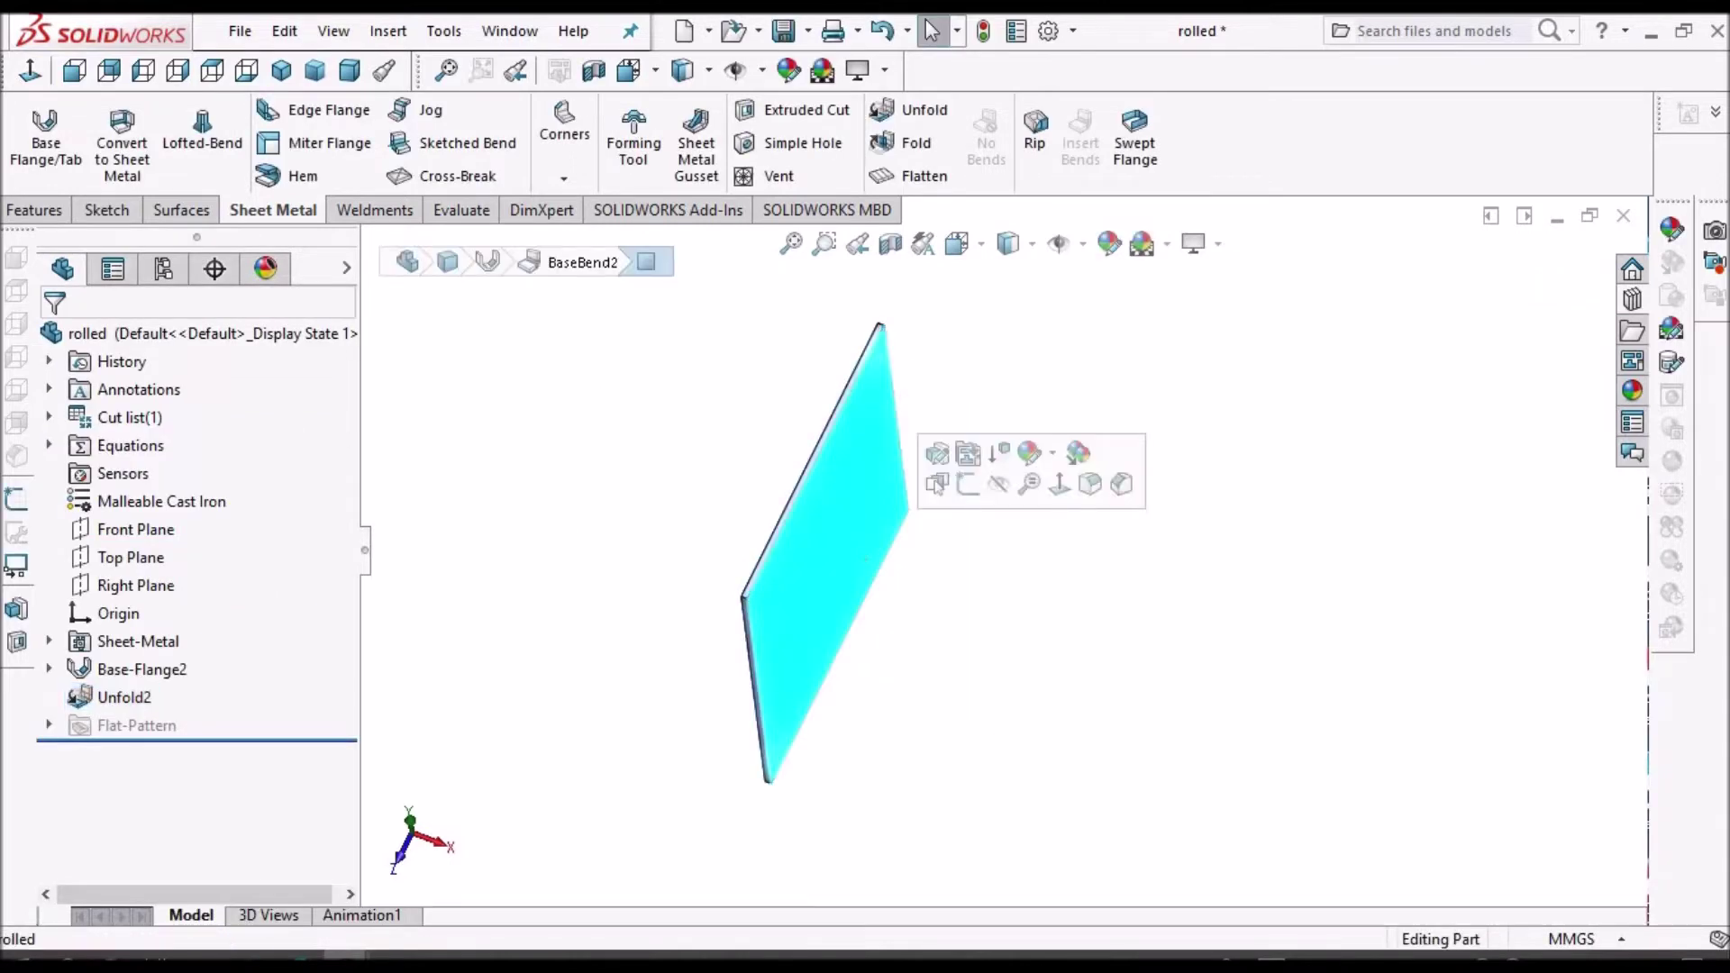
{"action": "left_click", "coordinate": [31, 72]}
{"action": "left_click", "coordinate": [787, 128]}
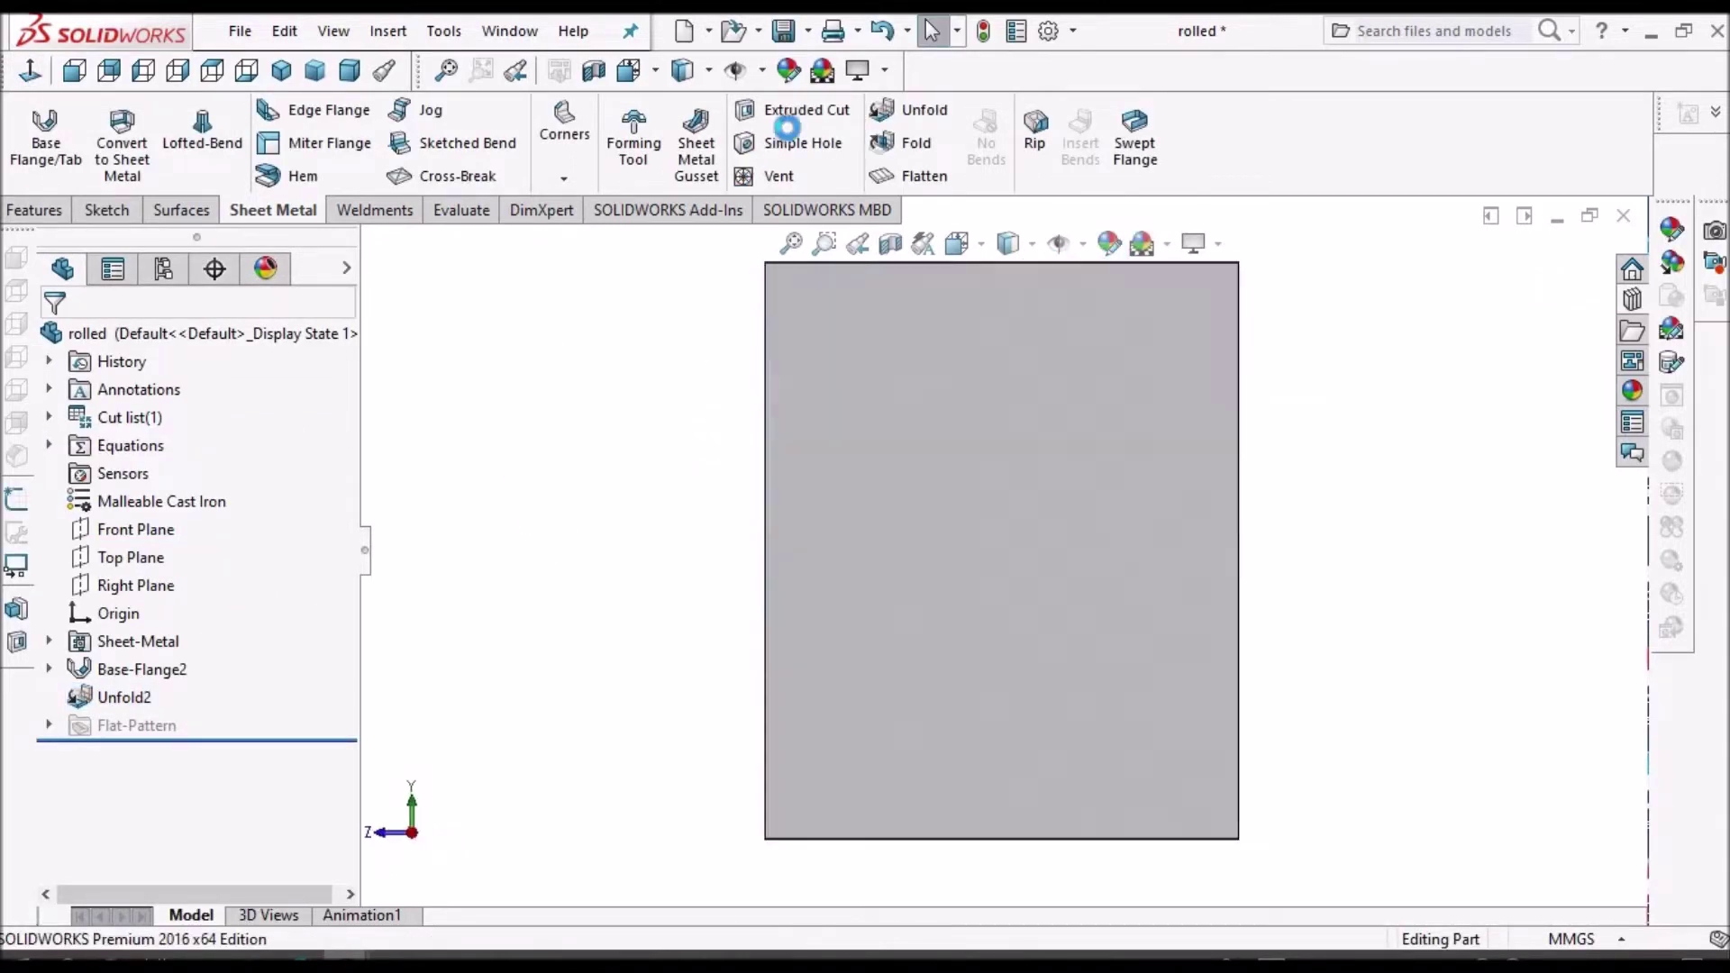
{"action": "left_click", "coordinate": [797, 112]}
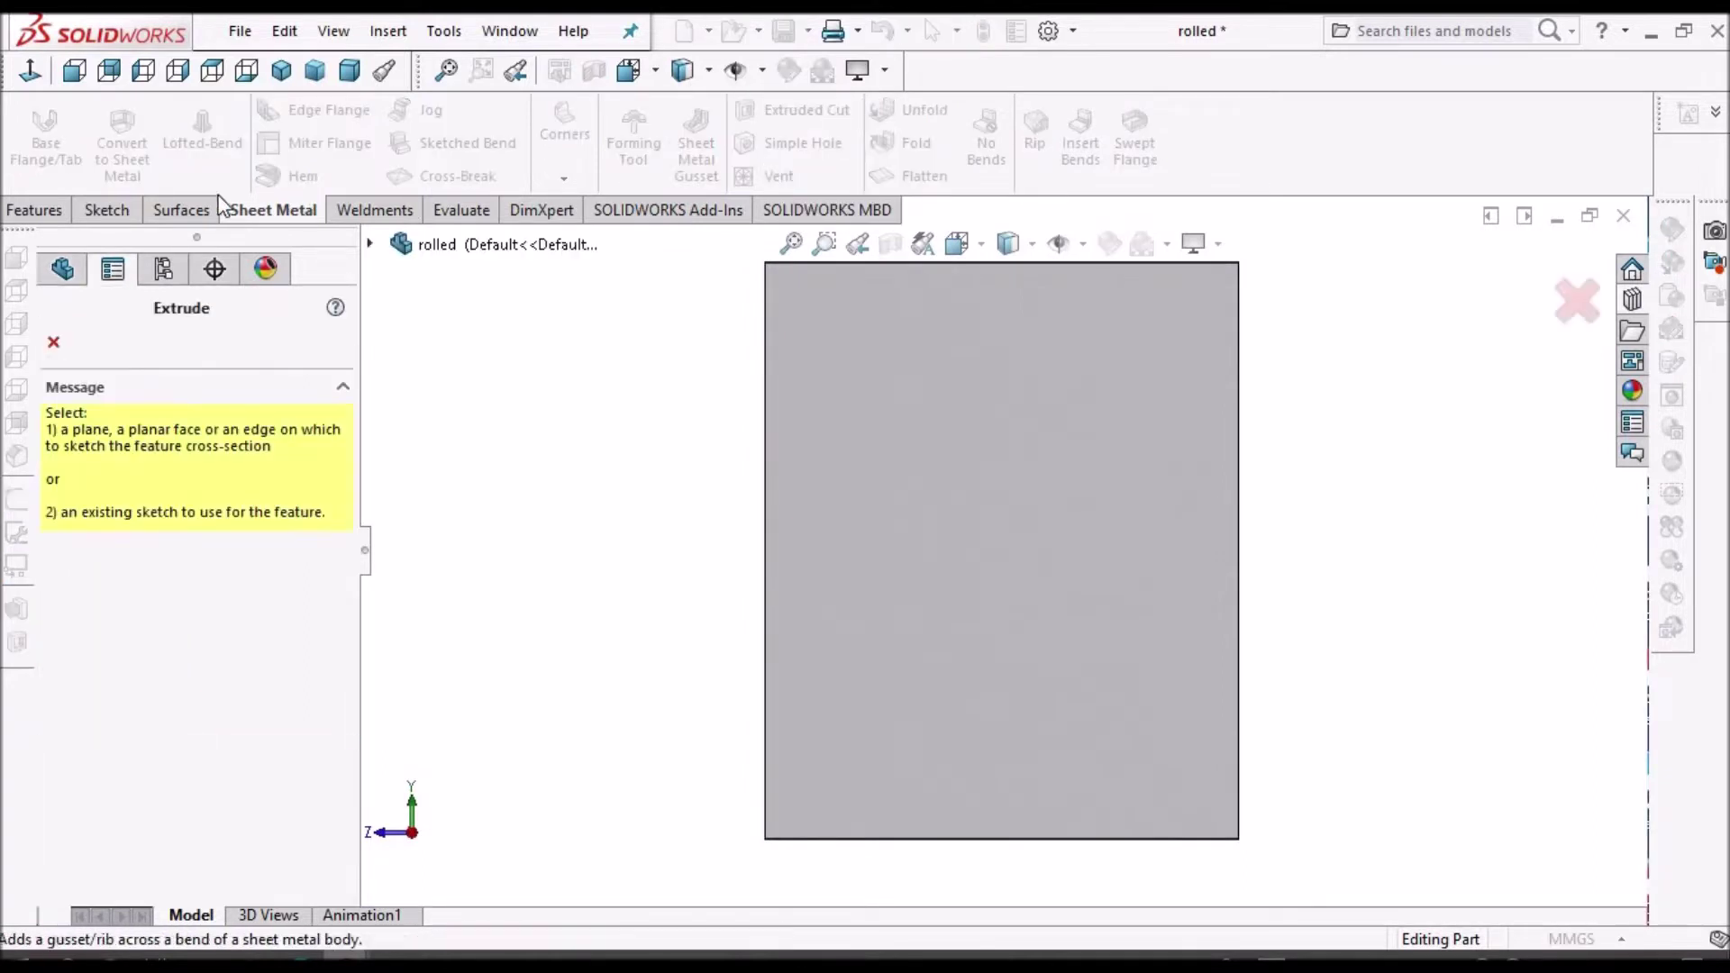
{"action": "left_click", "coordinate": [107, 213]}
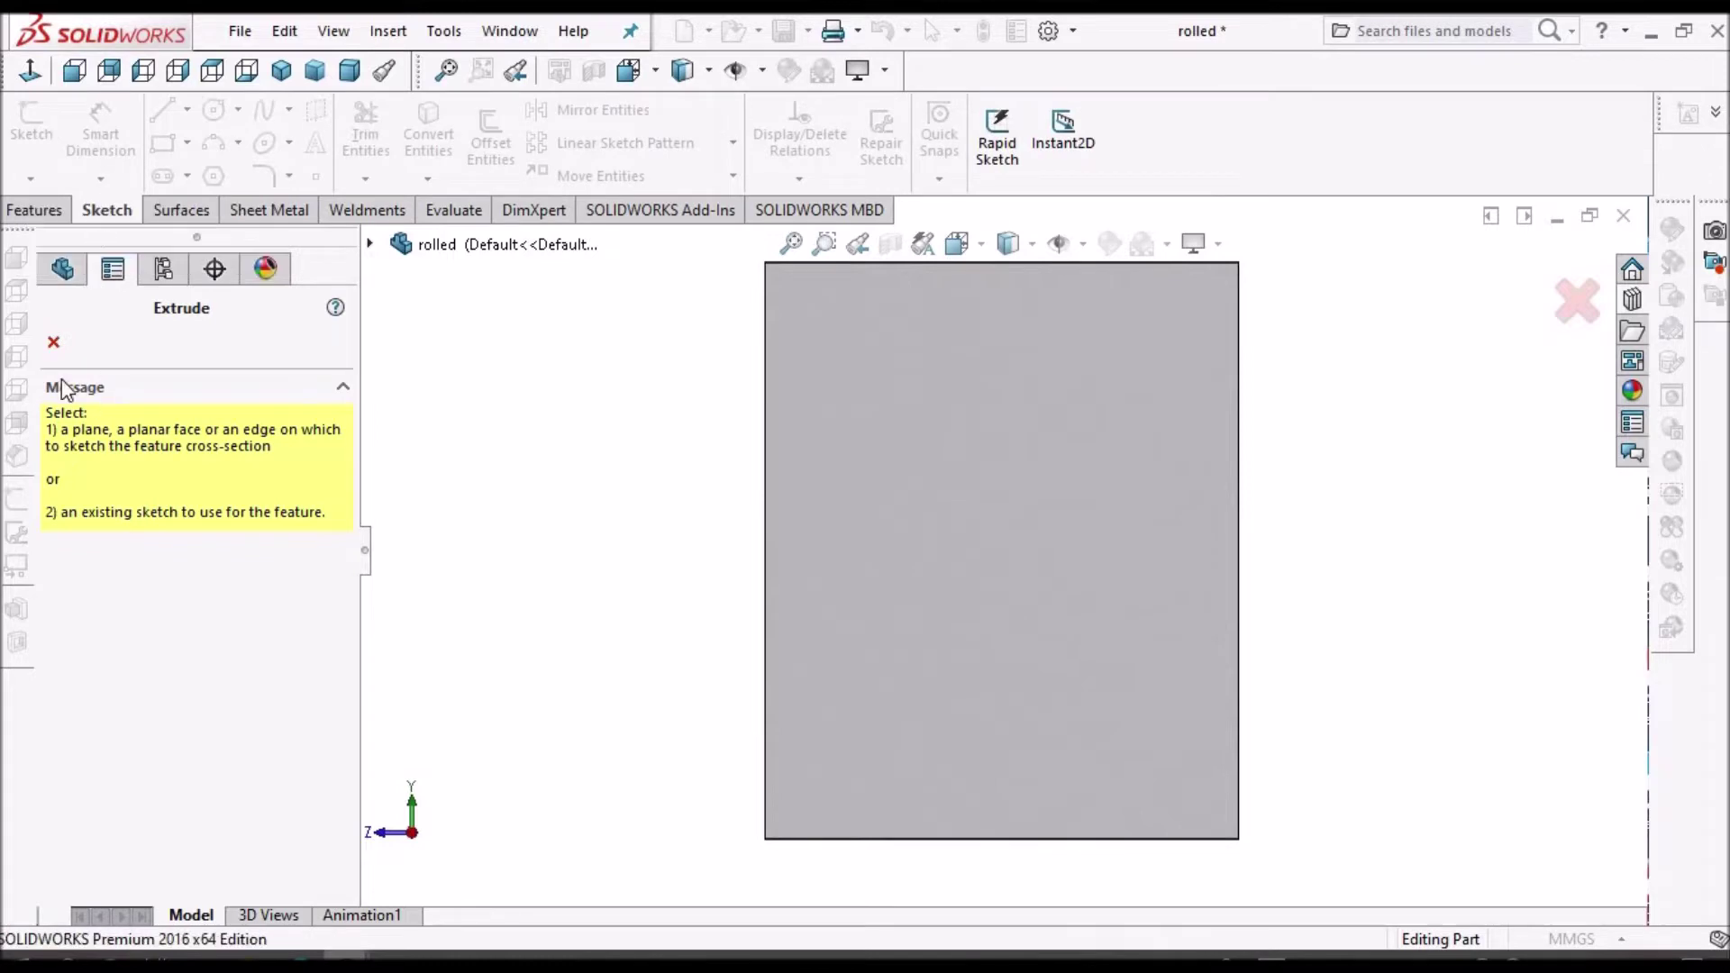
{"action": "key", "text": "Escape"}
- Sketch a corner rectangle about 12.5 mm by 11.3 mm on the upper part of the unfolded sheet's face
{"action": "left_click", "coordinate": [30, 126]}
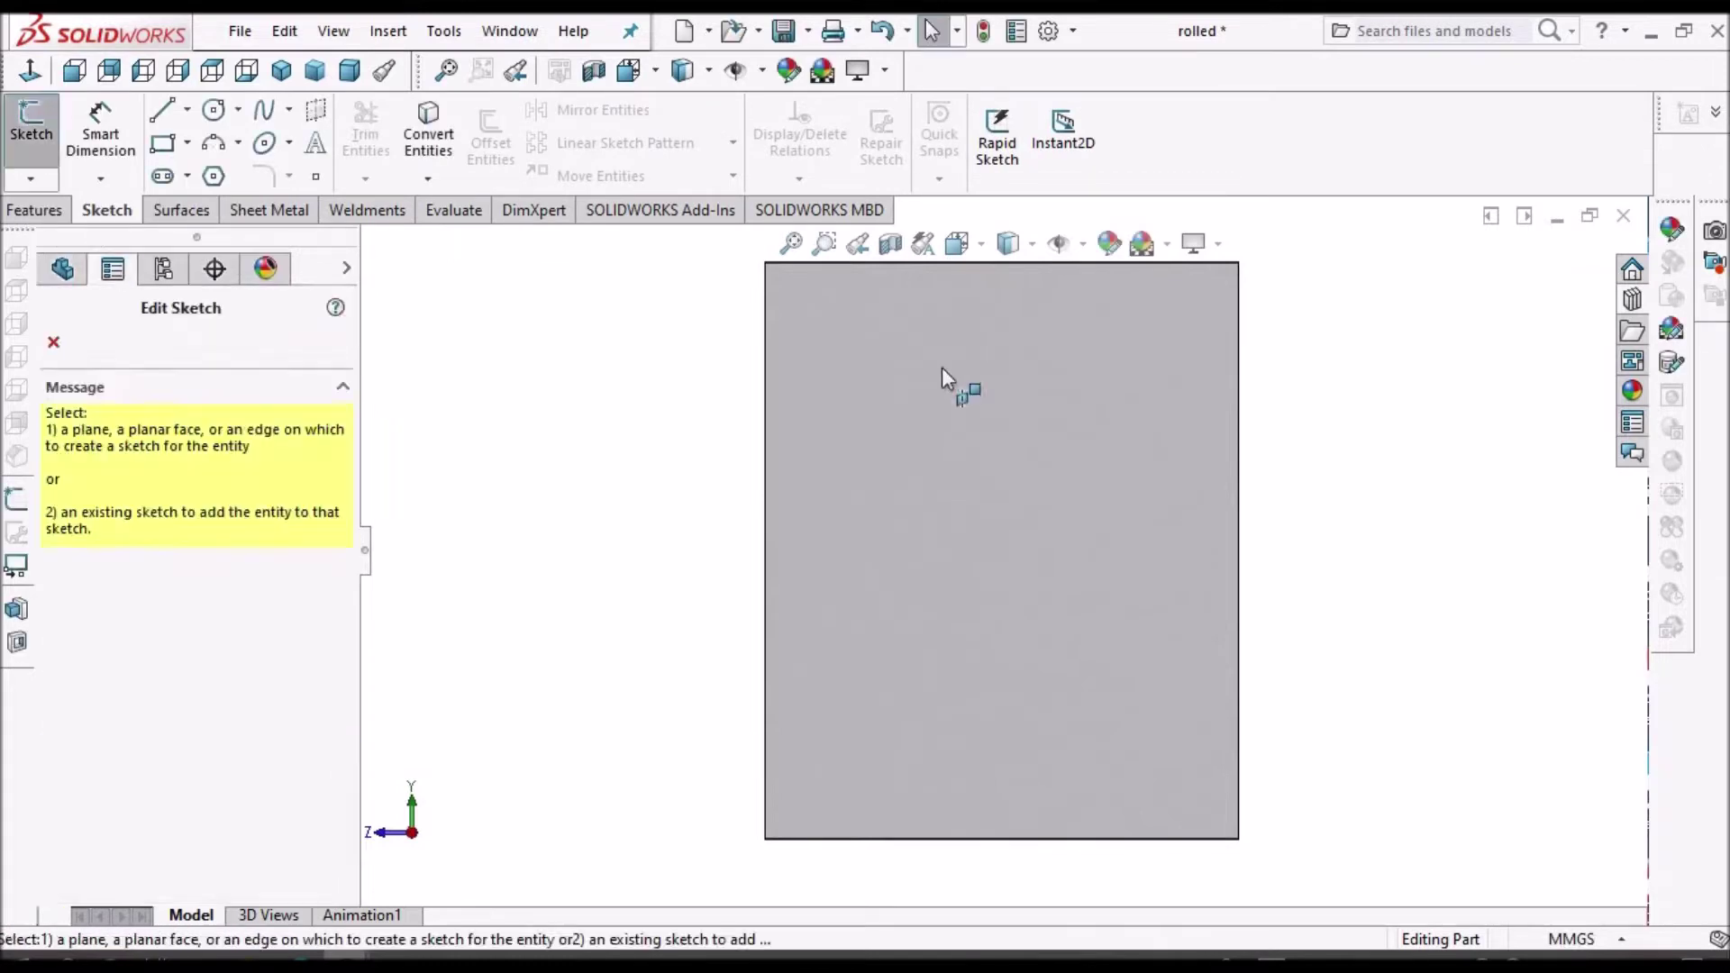
{"action": "left_click", "coordinate": [943, 366]}
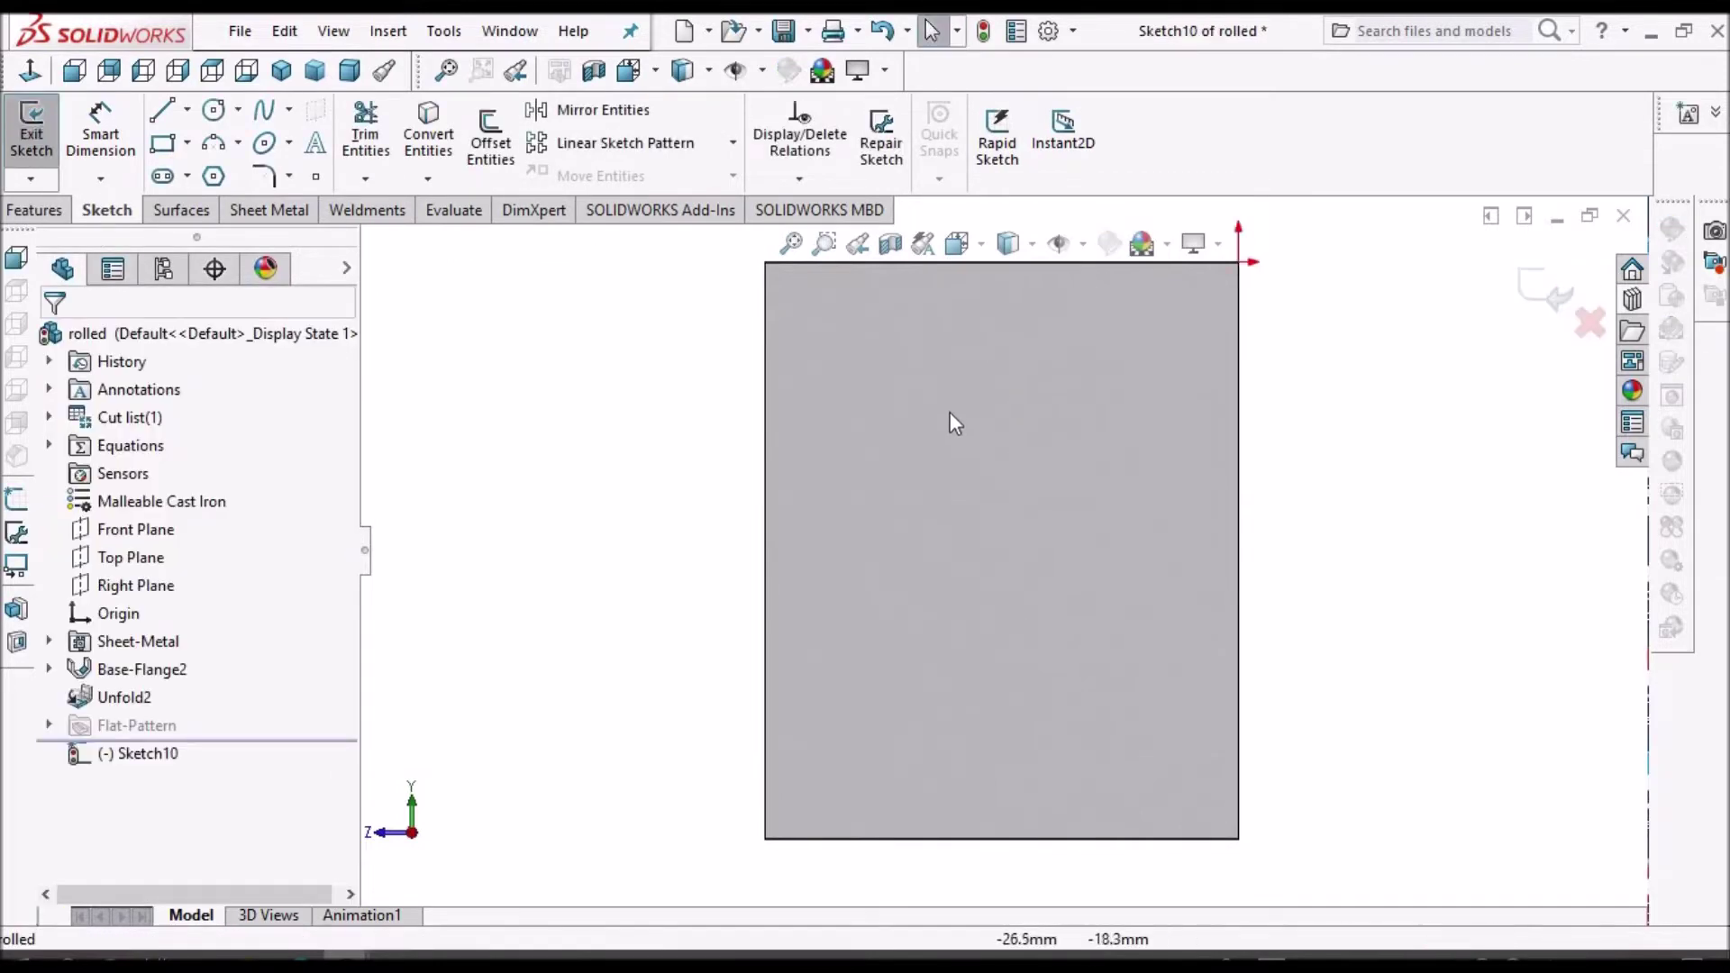
{"action": "left_click", "coordinate": [163, 142]}
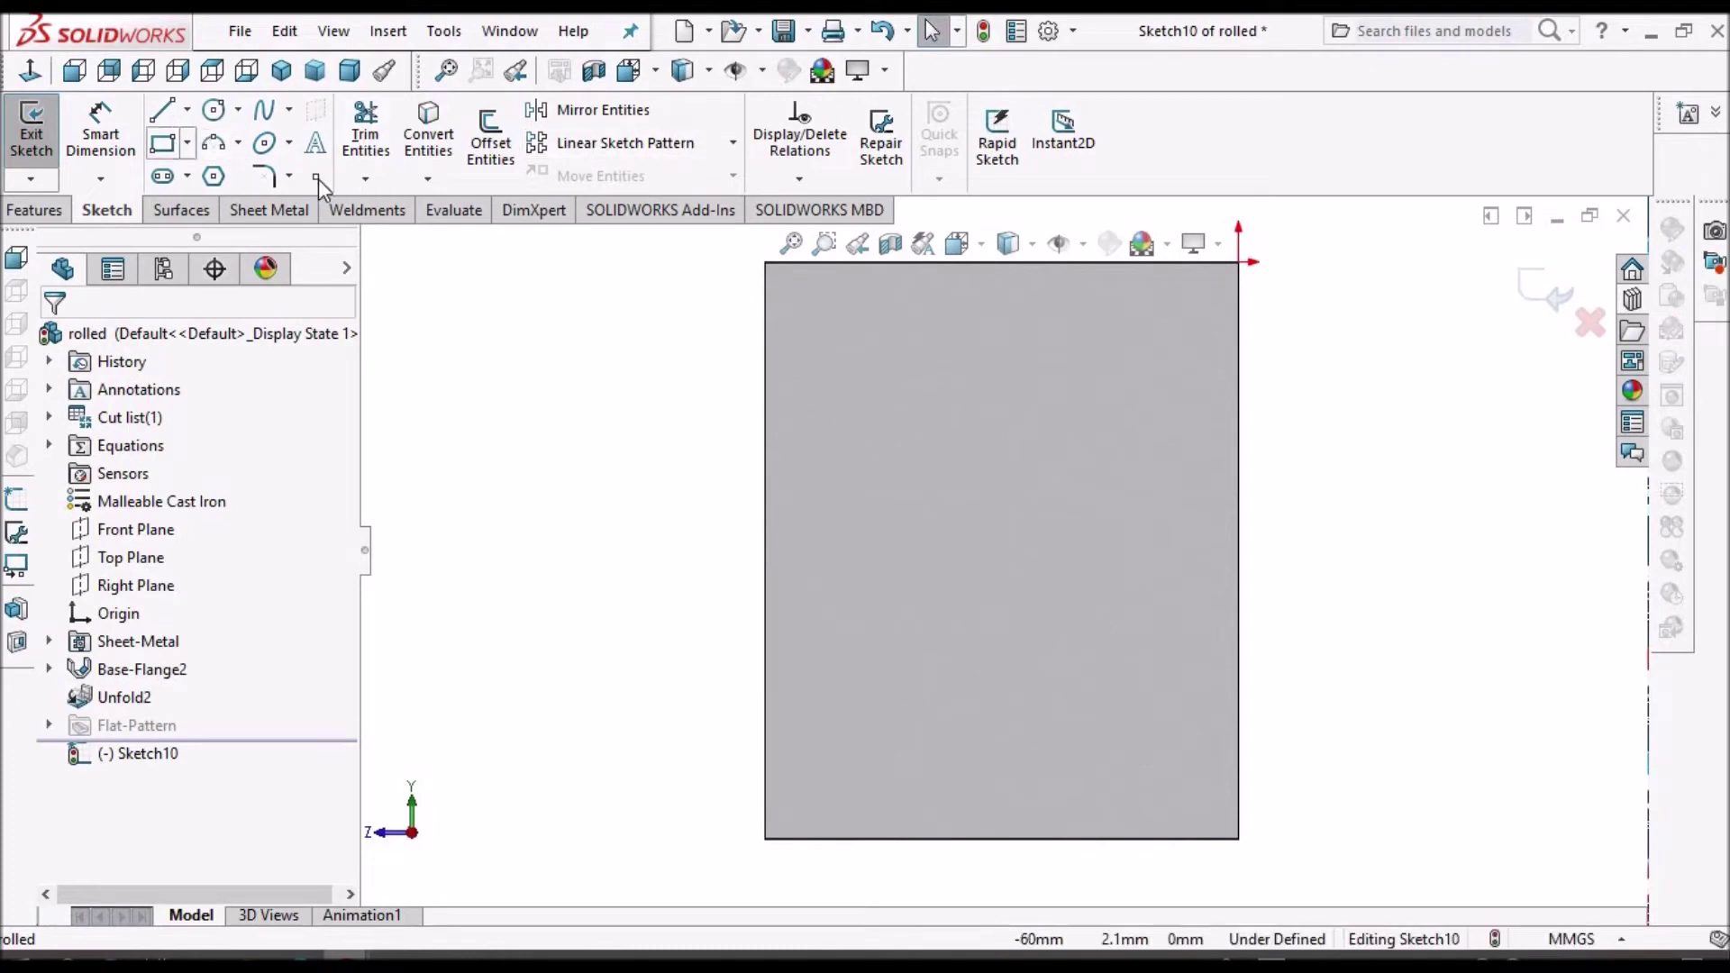
{"action": "left_click", "coordinate": [925, 354]}
{"action": "left_click", "coordinate": [1044, 438]}
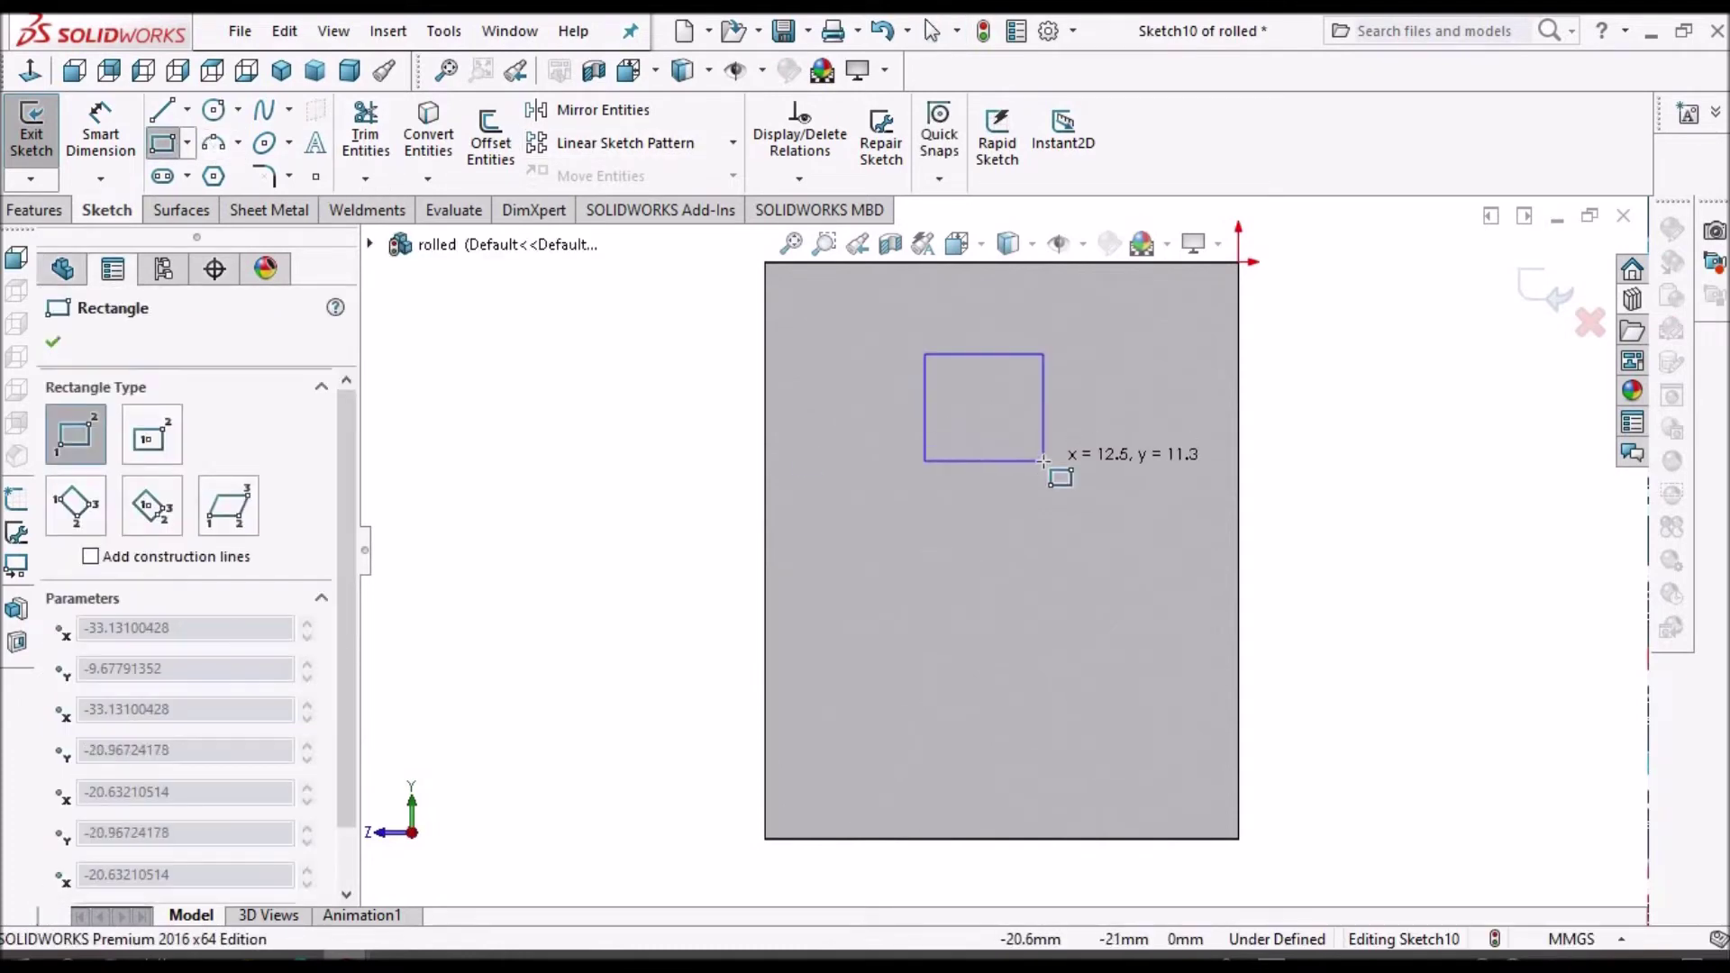
{"action": "left_click", "coordinate": [1044, 460]}
{"action": "right_click", "coordinate": [595, 407]}
{"action": "left_click", "coordinate": [635, 434]}
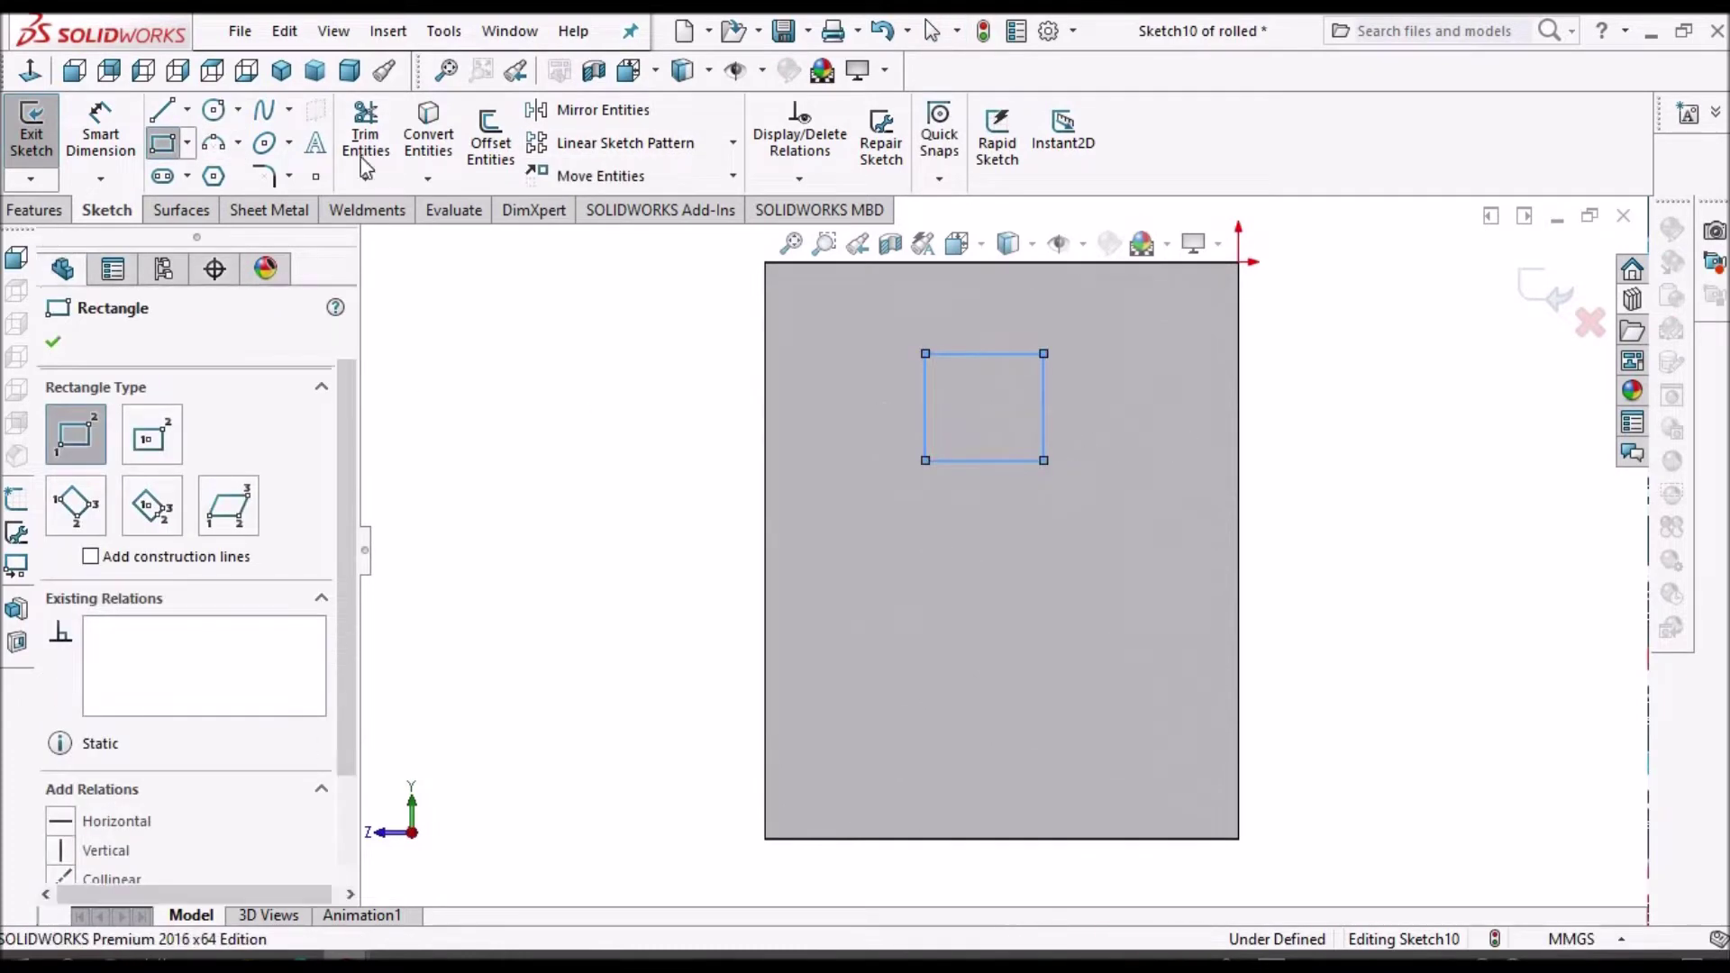
- Cut the rectangle through the sheet with an Extruded Cut linked to the material thickness
{"action": "left_click", "coordinate": [270, 210]}
{"action": "left_click", "coordinate": [775, 112]}
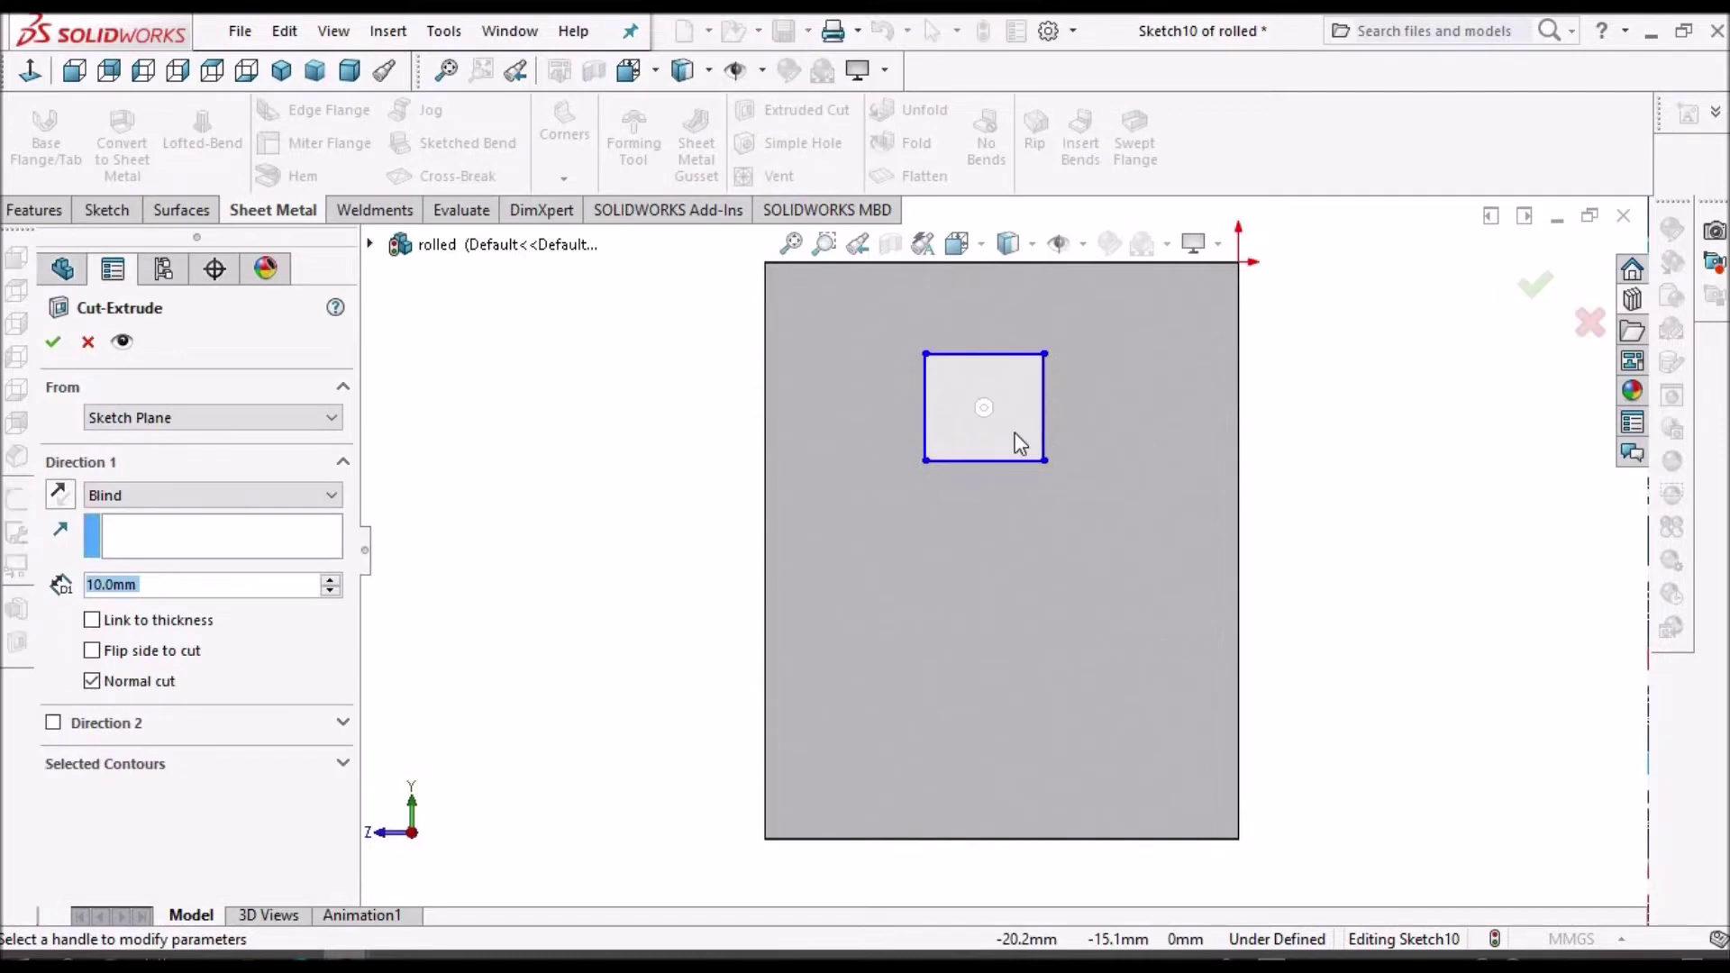
{"action": "left_click", "coordinate": [93, 620]}
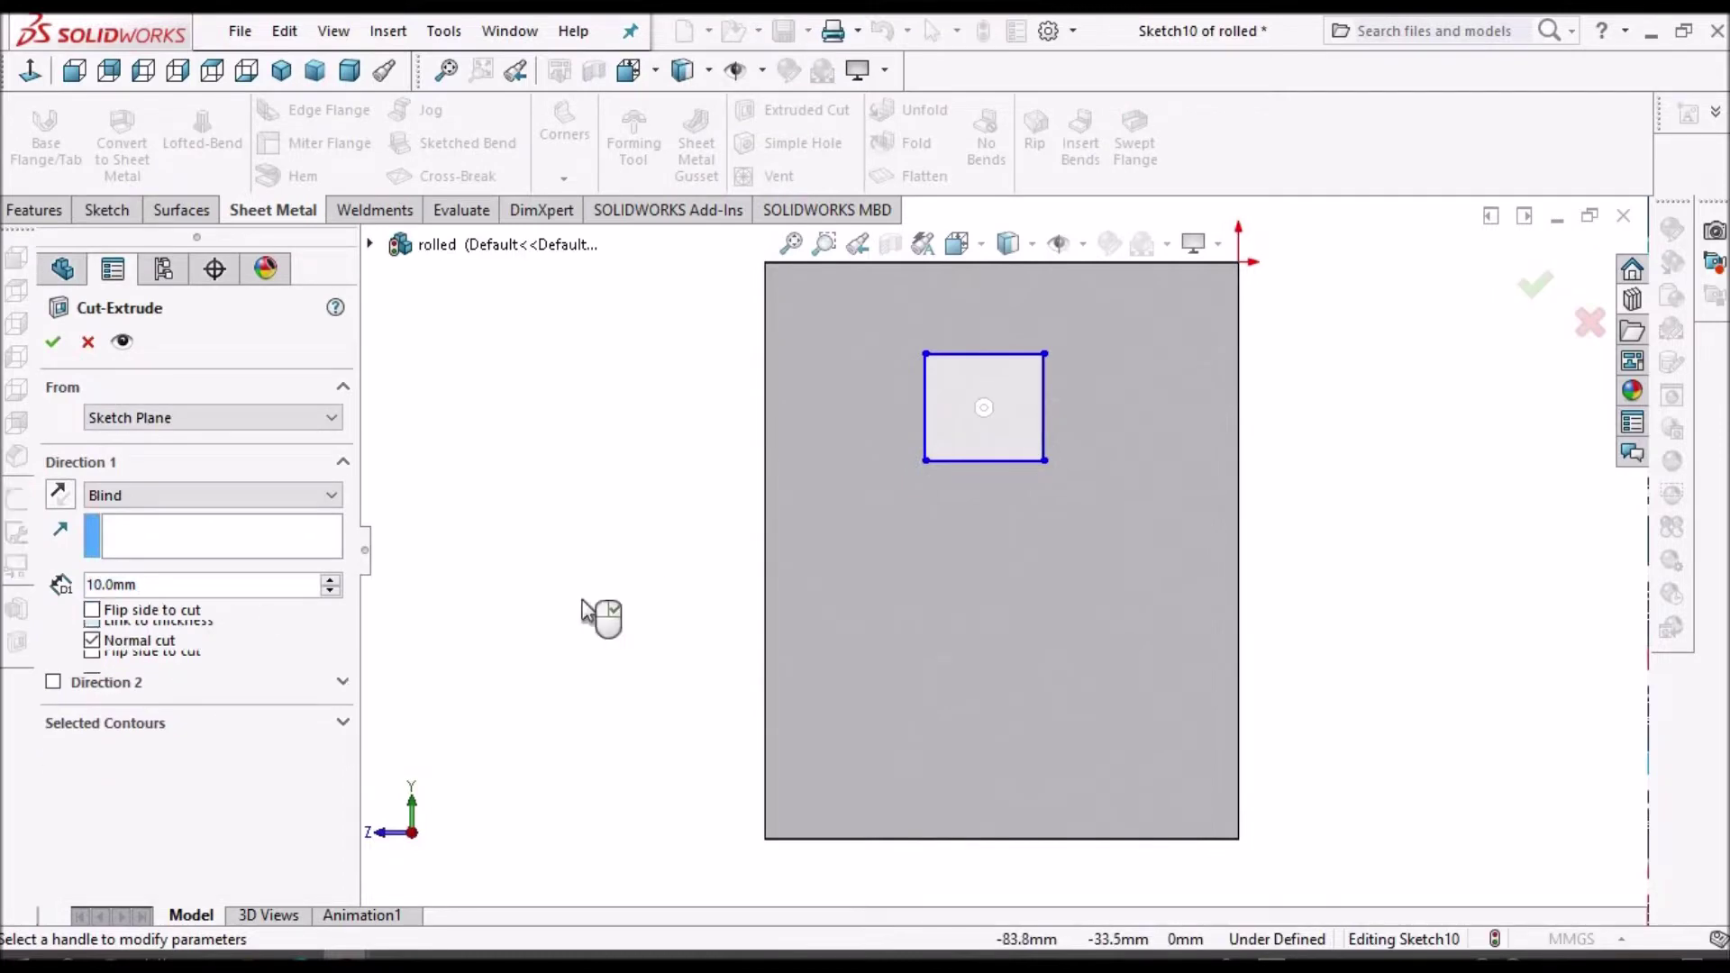
{"action": "middle_click_drag", "start_coordinate": [1090, 453], "coordinate": [1041, 552]}
{"action": "left_click", "coordinate": [54, 343]}
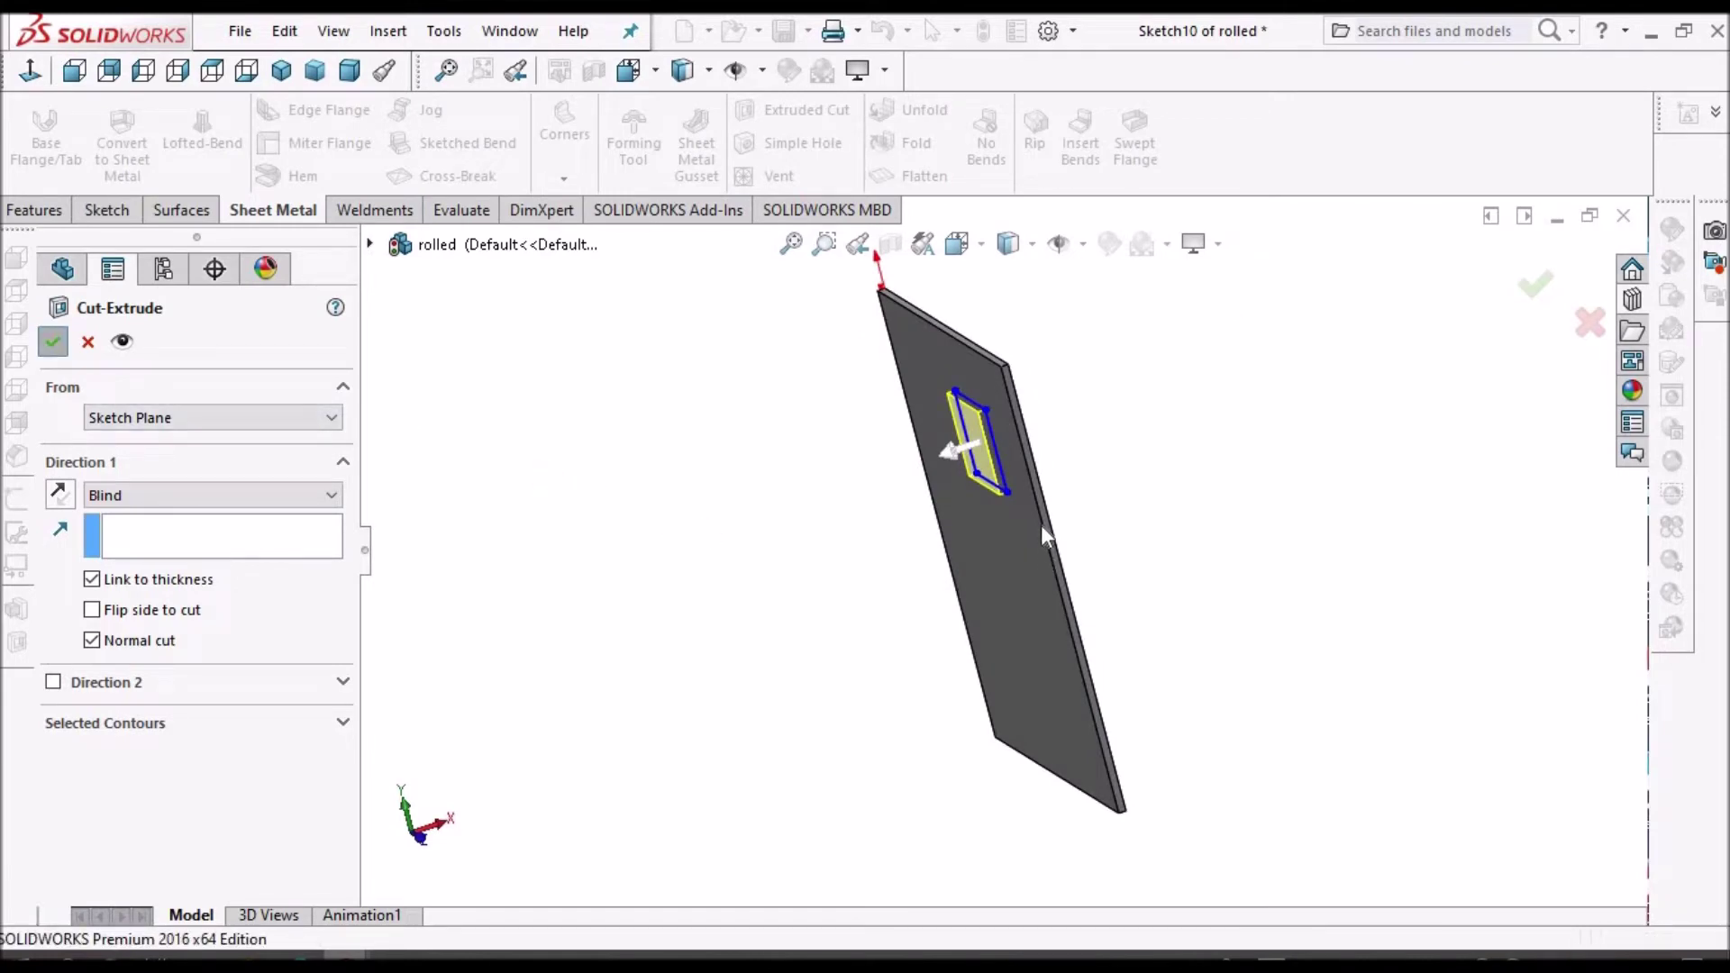
- Add a 10 mm Simple Hole linked to the material thickness below the rectangular cutout on the unfolded sheet
{"action": "middle_click_drag", "start_coordinate": [1041, 524], "coordinate": [831, 530]}
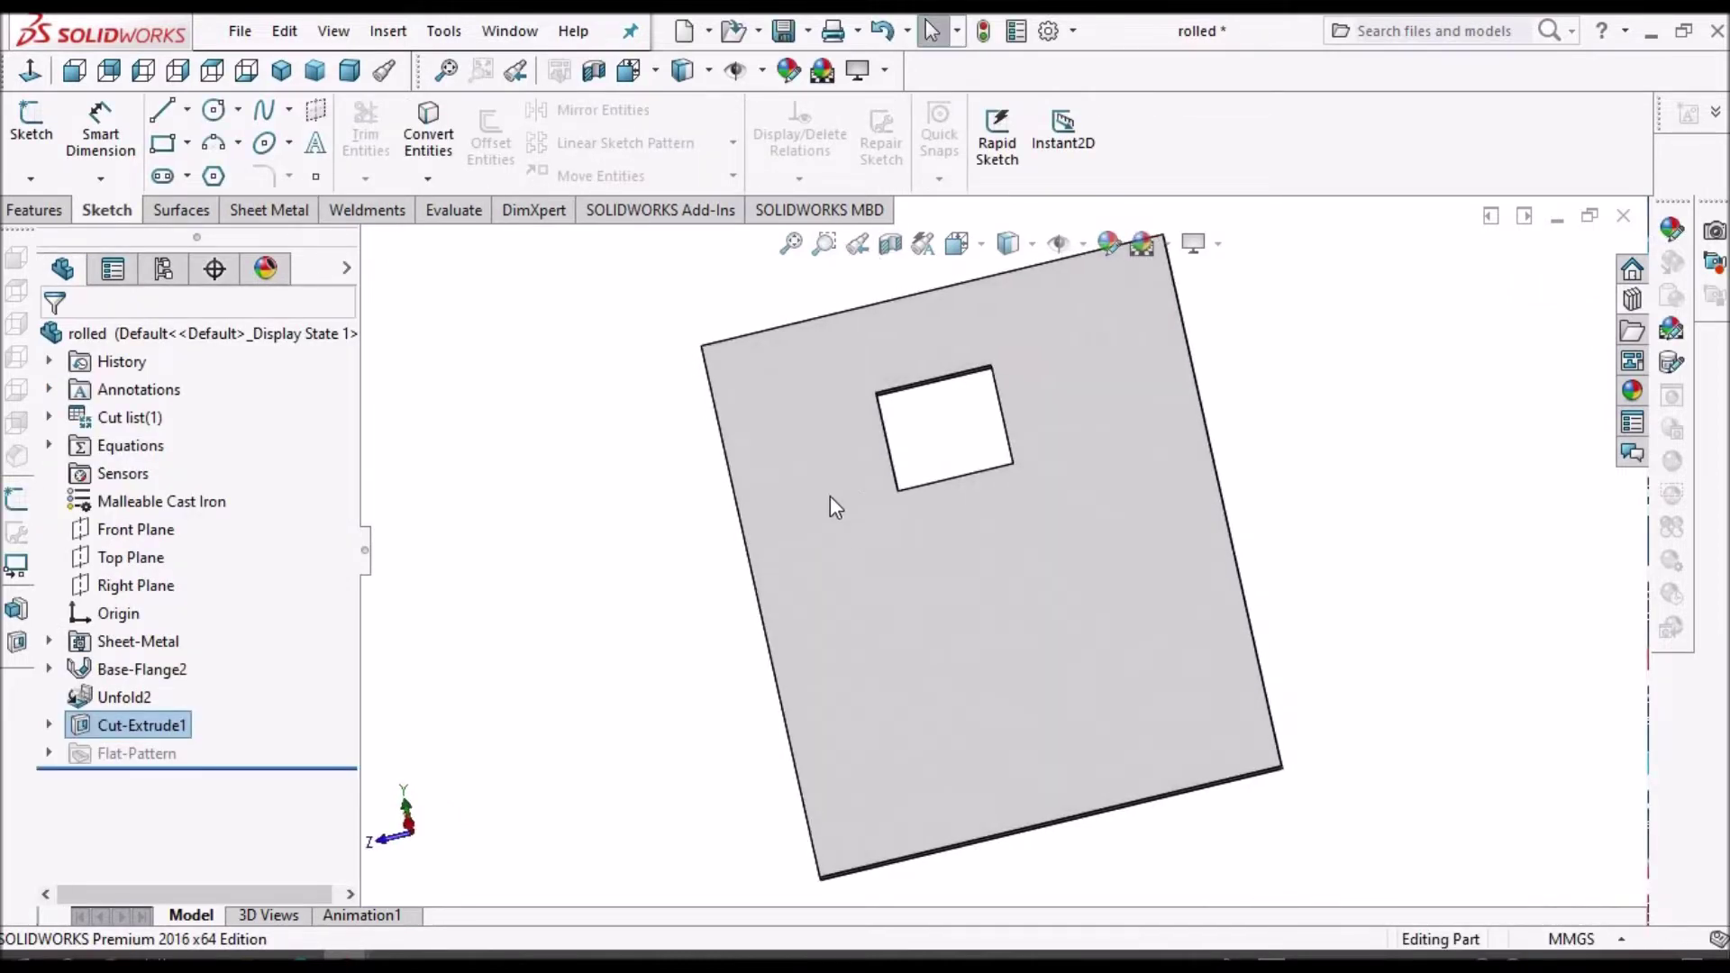
{"action": "left_click", "coordinate": [240, 209]}
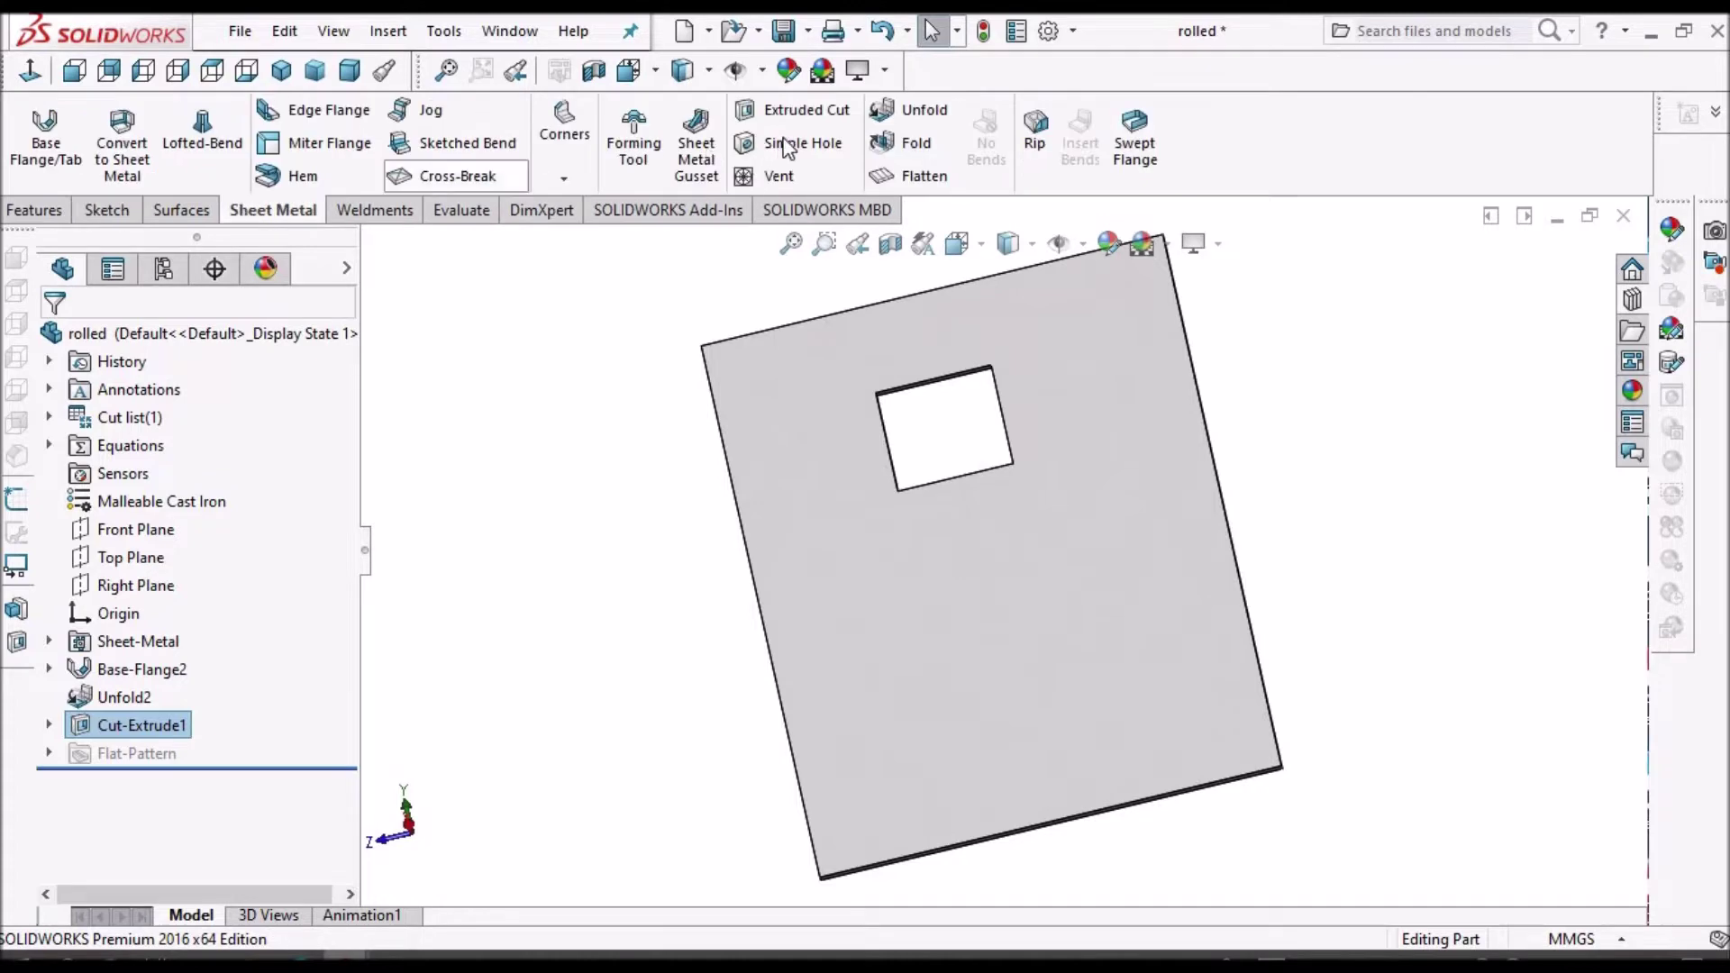
{"action": "left_click", "coordinate": [786, 139]}
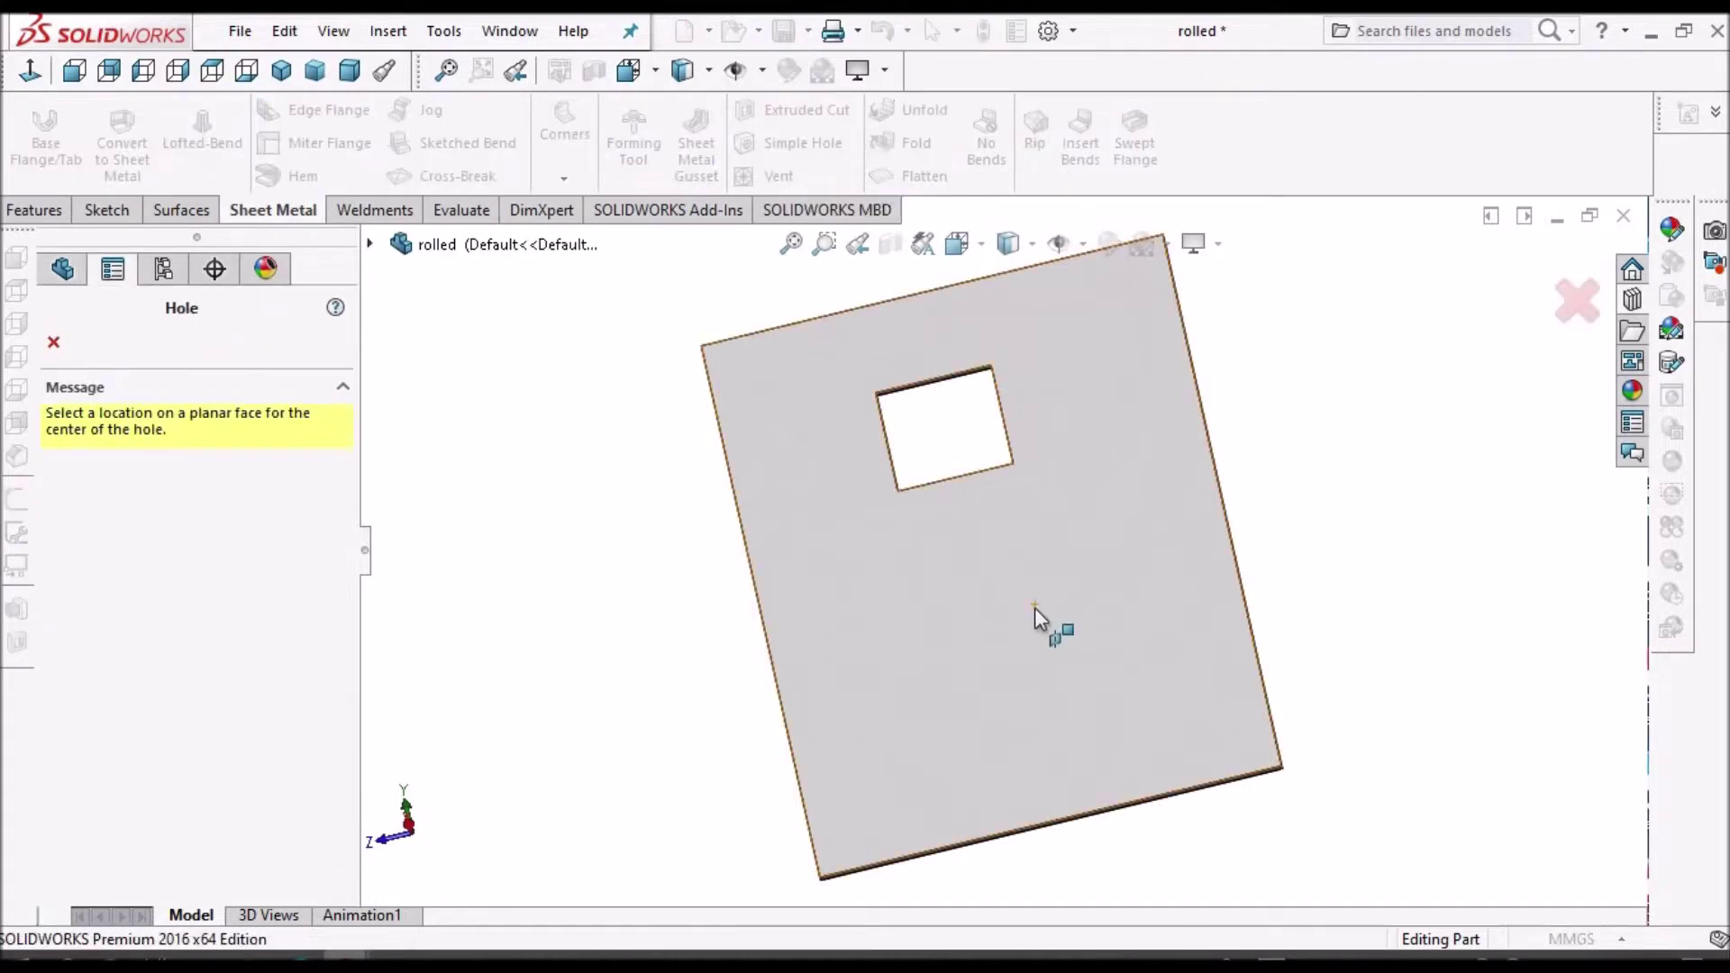
{"action": "left_click", "coordinate": [1035, 607]}
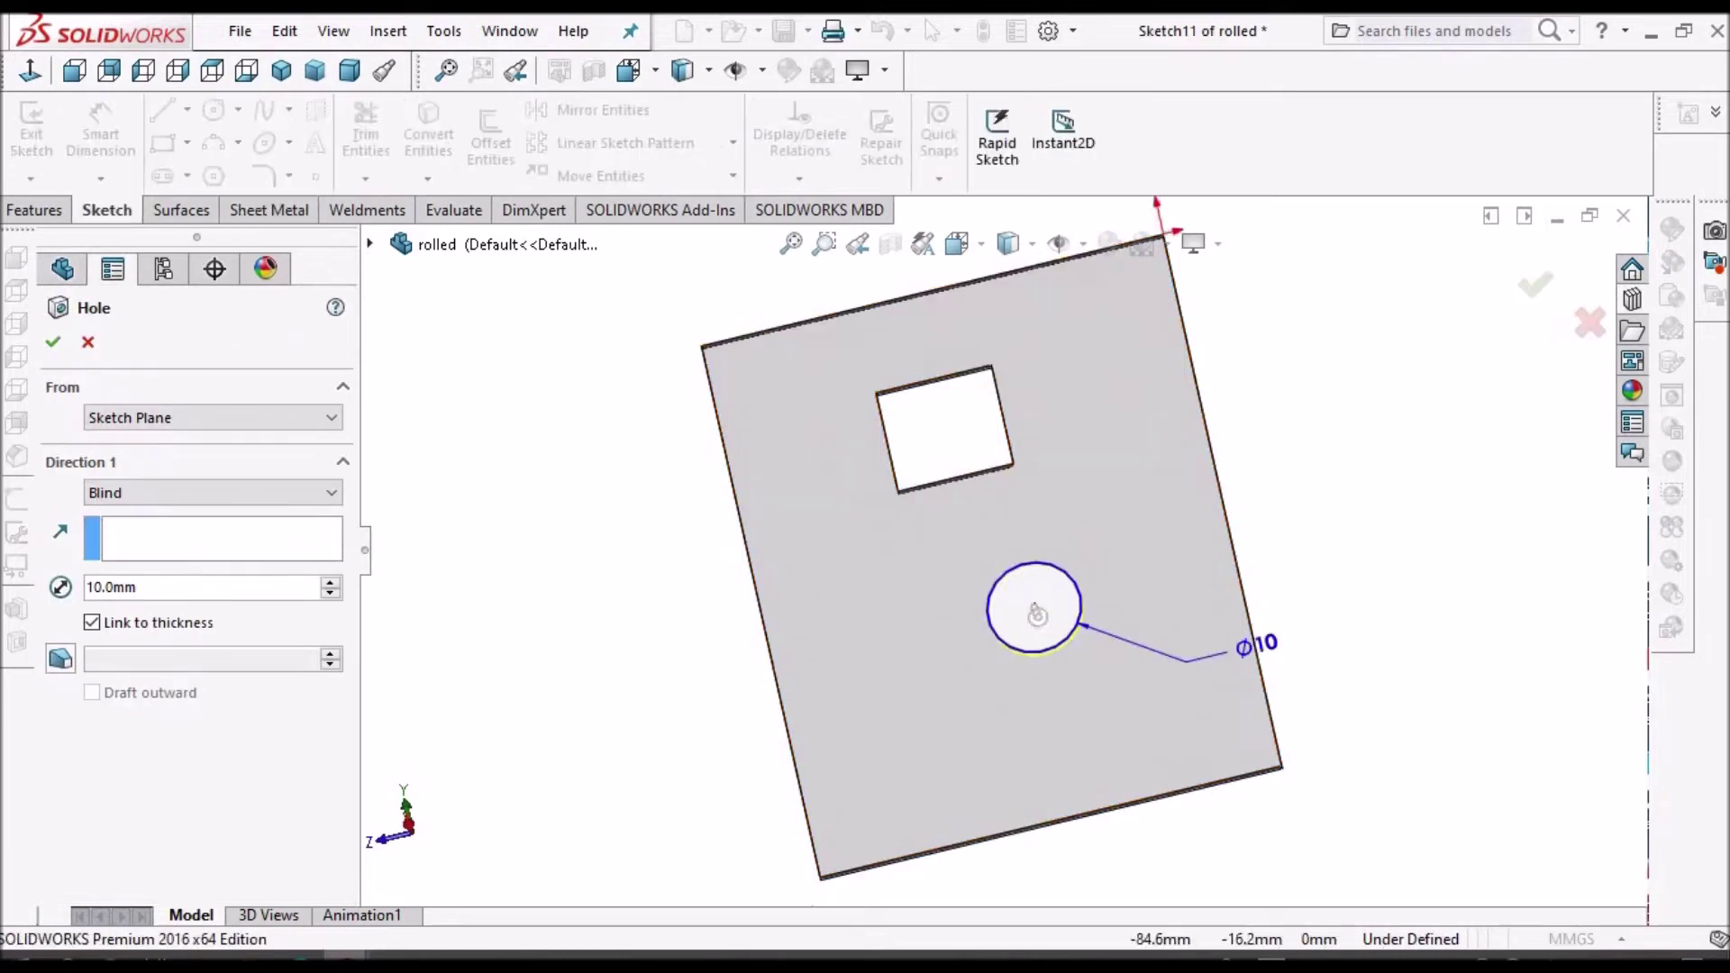
{"action": "left_click", "coordinate": [52, 344]}
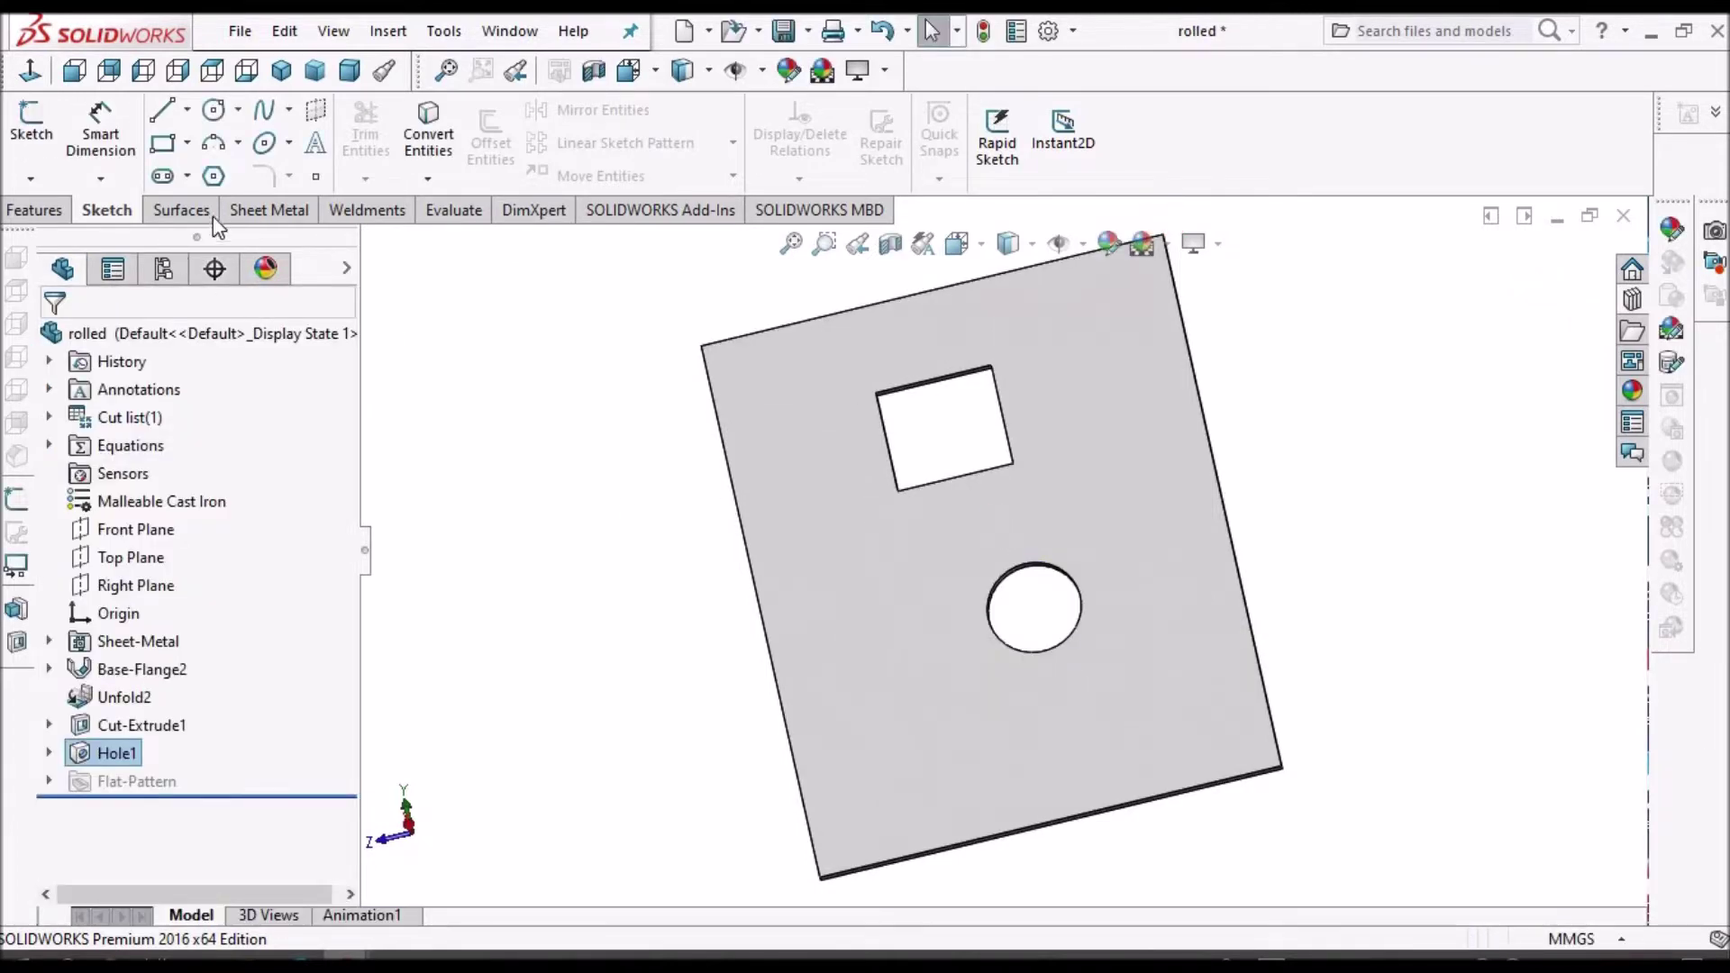
- Fold all bends of the sheet back into the rolled shape with its upper edge fixed, and inspect the curved cutouts
{"action": "left_click", "coordinate": [267, 213]}
{"action": "left_click", "coordinate": [910, 144]}
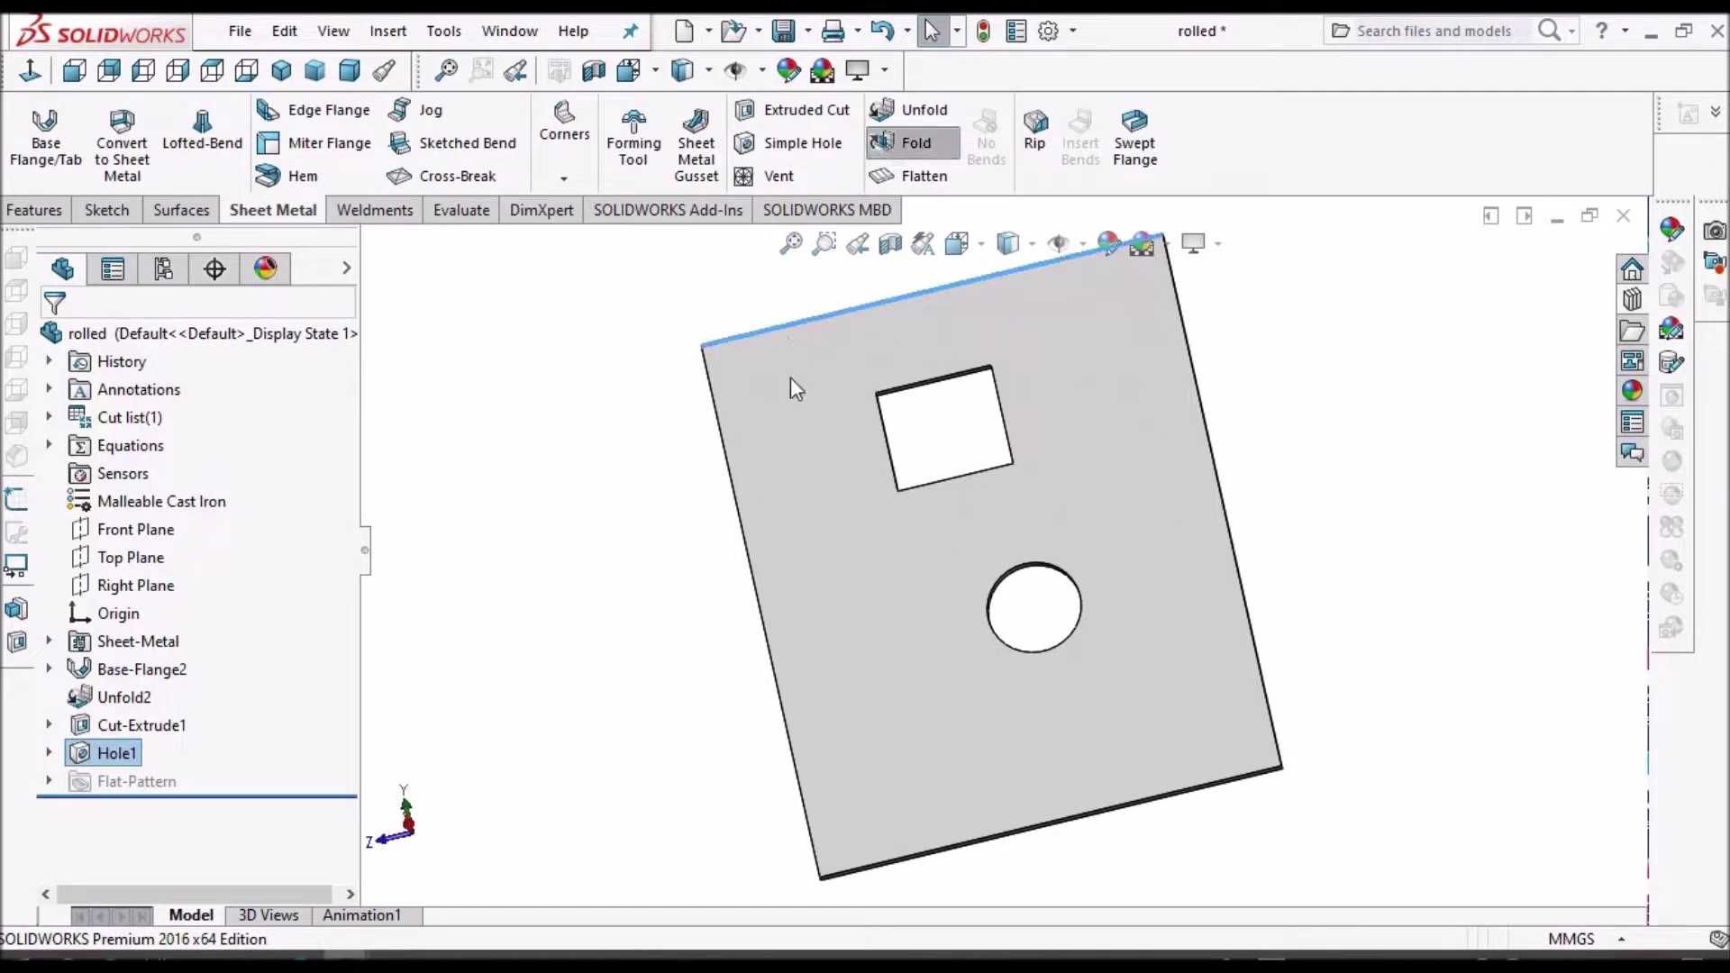
{"action": "left_click", "coordinate": [201, 566]}
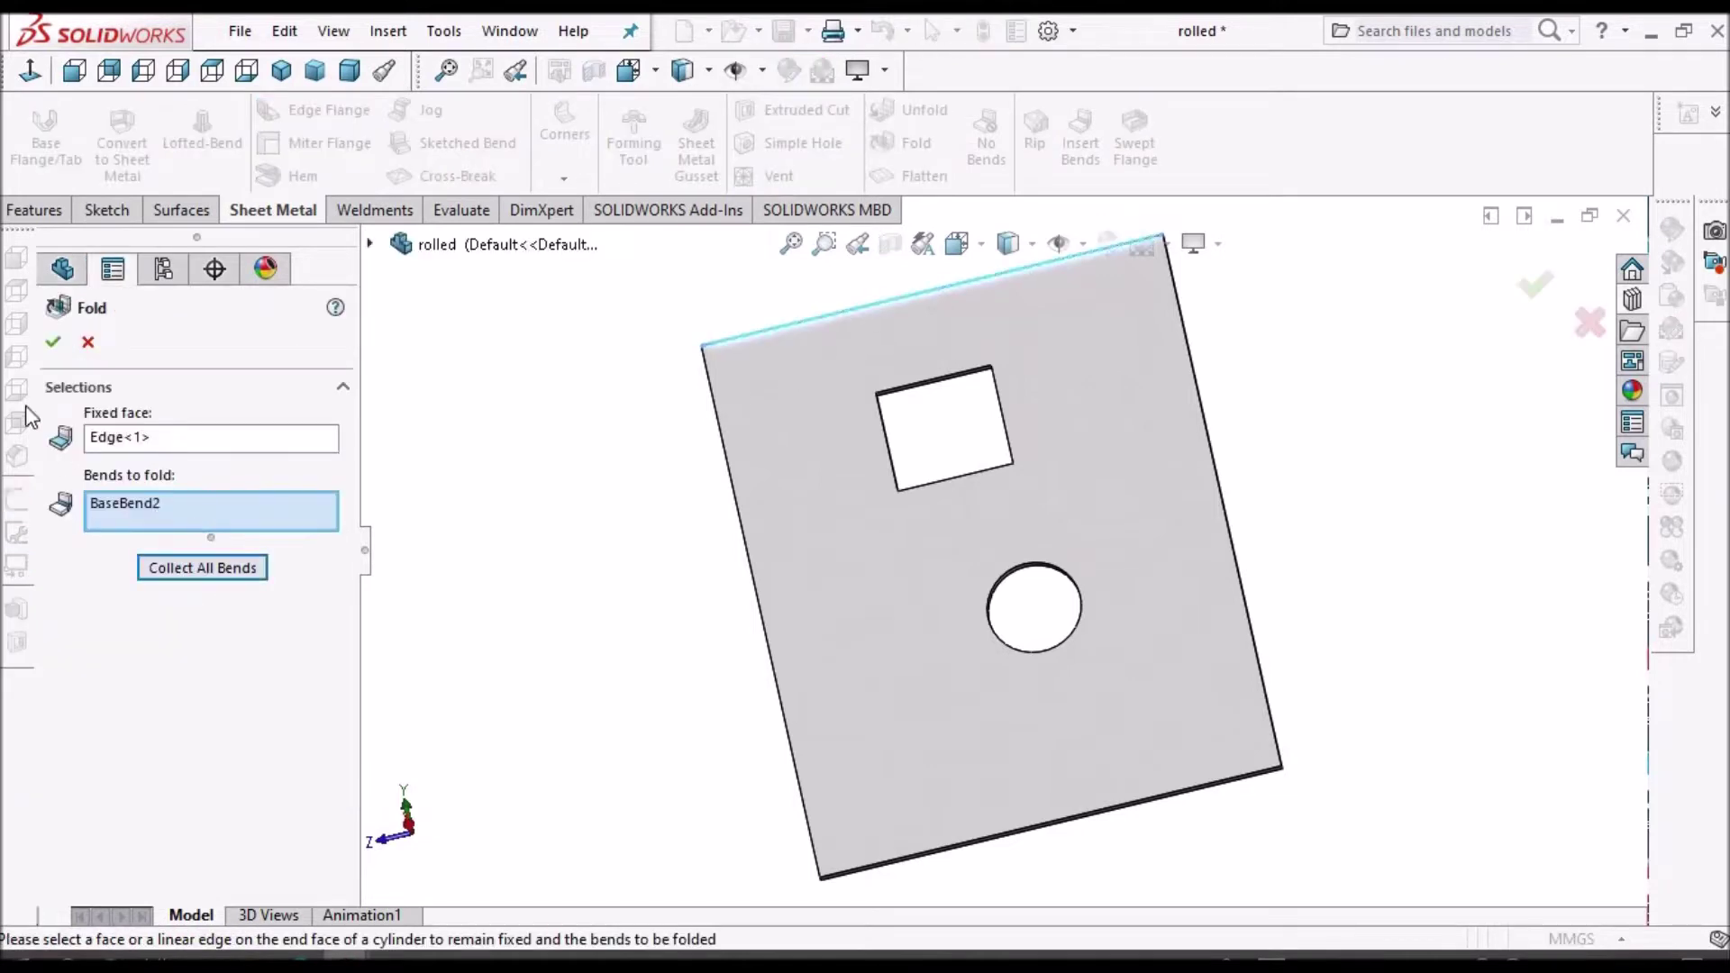
{"action": "left_click", "coordinate": [58, 344]}
{"action": "middle_click_drag", "start_coordinate": [997, 435], "coordinate": [1021, 406]}
{"action": "scroll", "coordinate": [1020, 410], "scroll_direction": "down", "scroll_amount": 2}
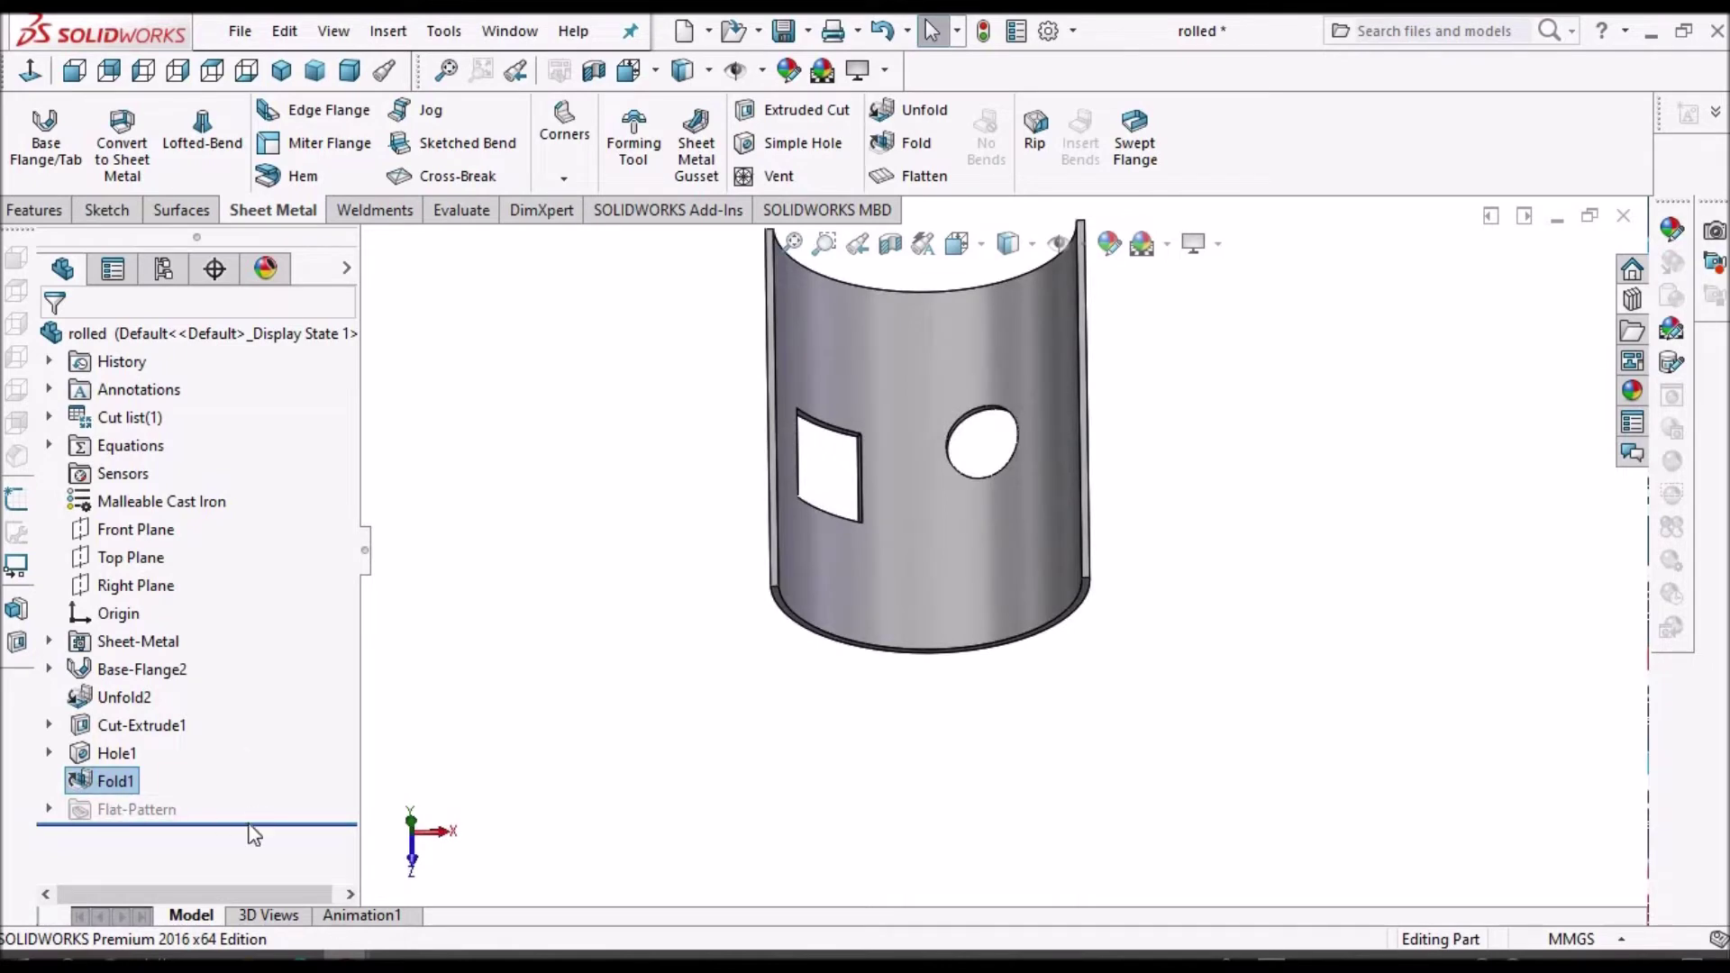
{"action": "scroll", "coordinate": [948, 451], "scroll_direction": "down", "scroll_amount": 3}
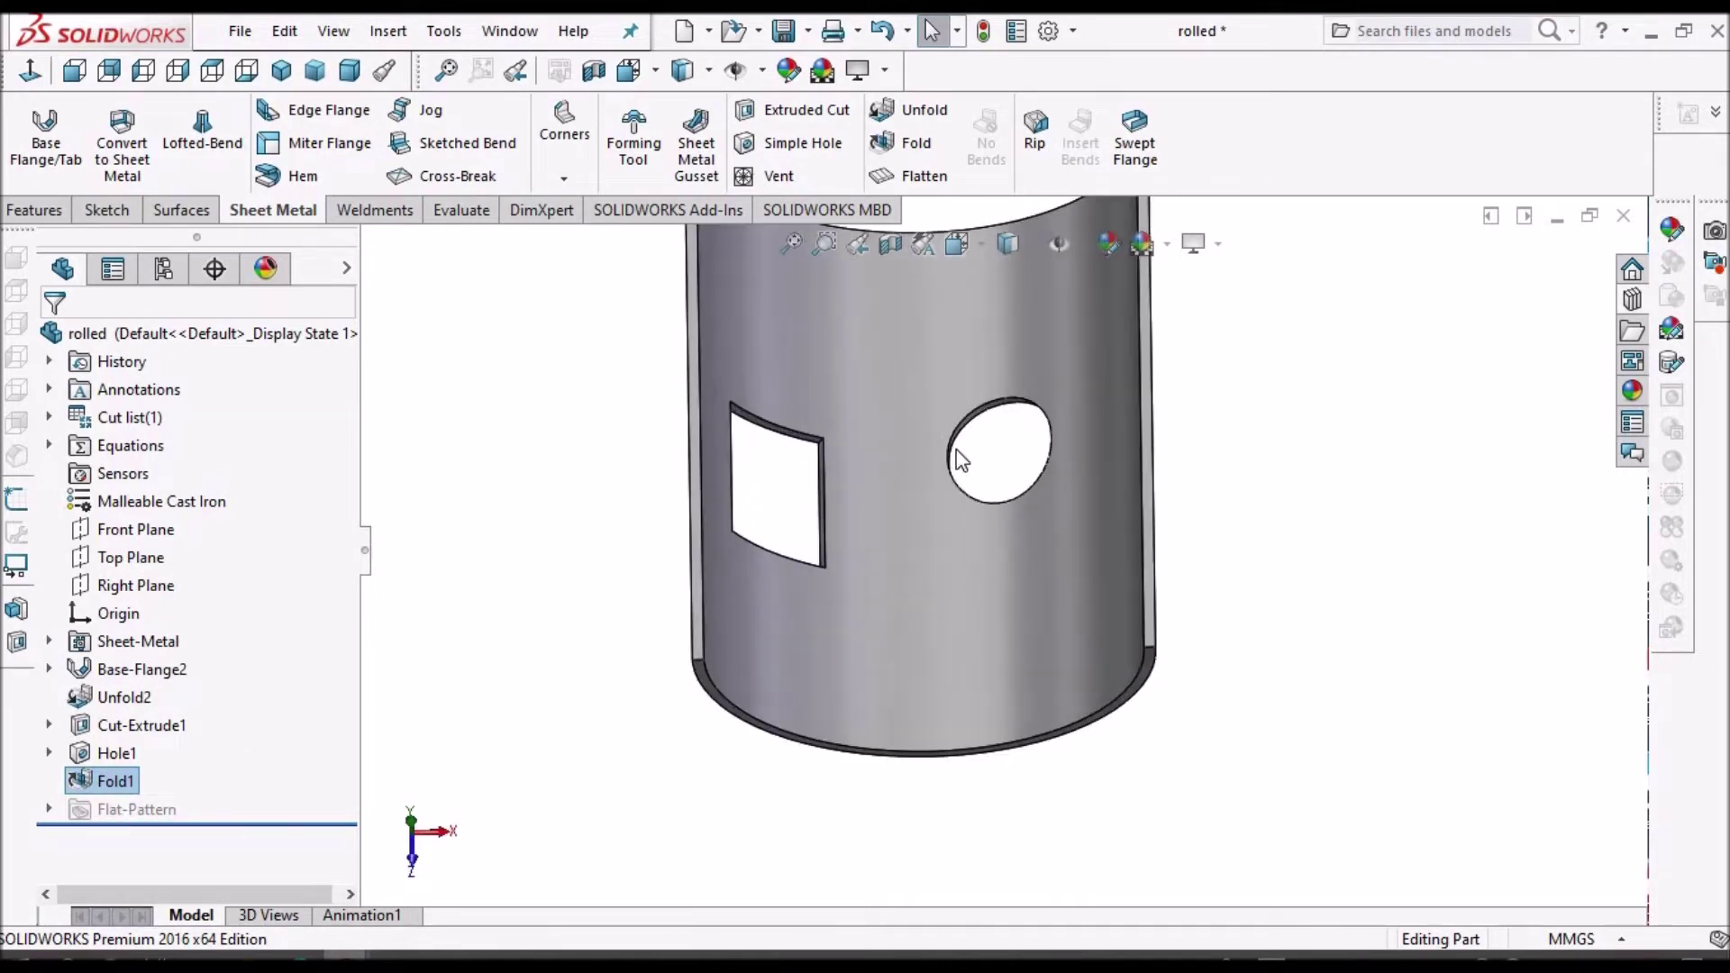
{"action": "middle_click_drag", "start_coordinate": [955, 487], "coordinate": [764, 472]}
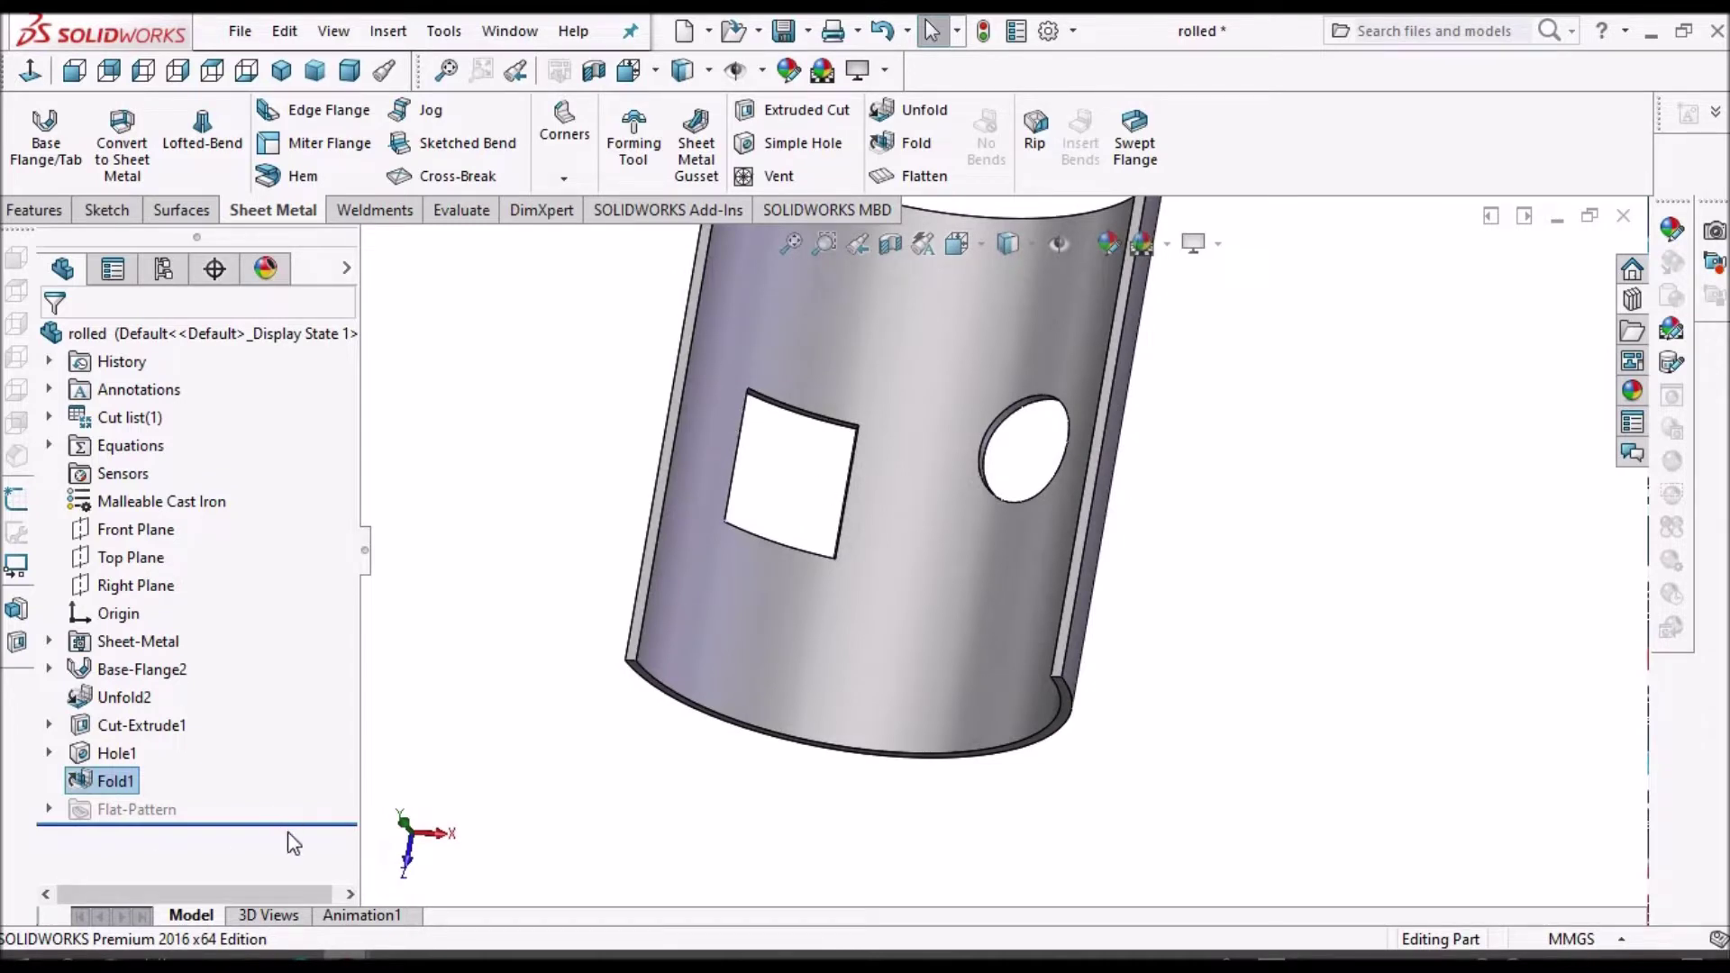
- Roll the model back to just before the Fold feature and view the flat sheet straight on from the right
{"action": "left_click_drag", "start_coordinate": [299, 784], "coordinate": [299, 768]}
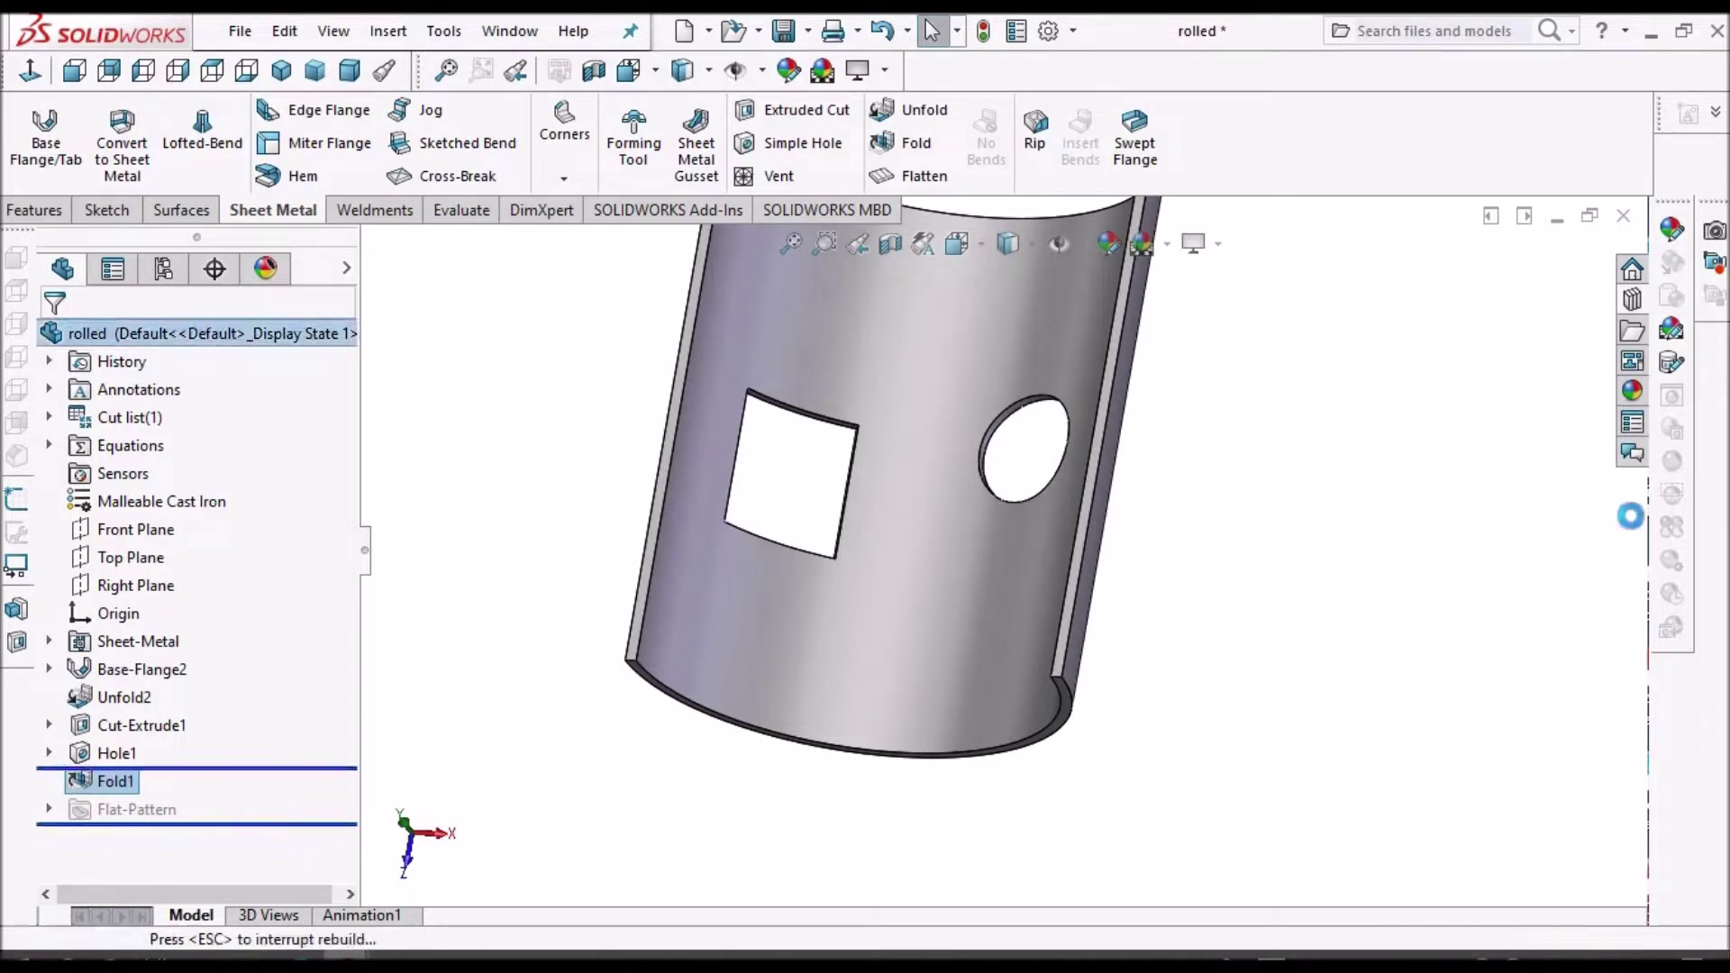
{"action": "left_click", "coordinate": [1633, 297]}
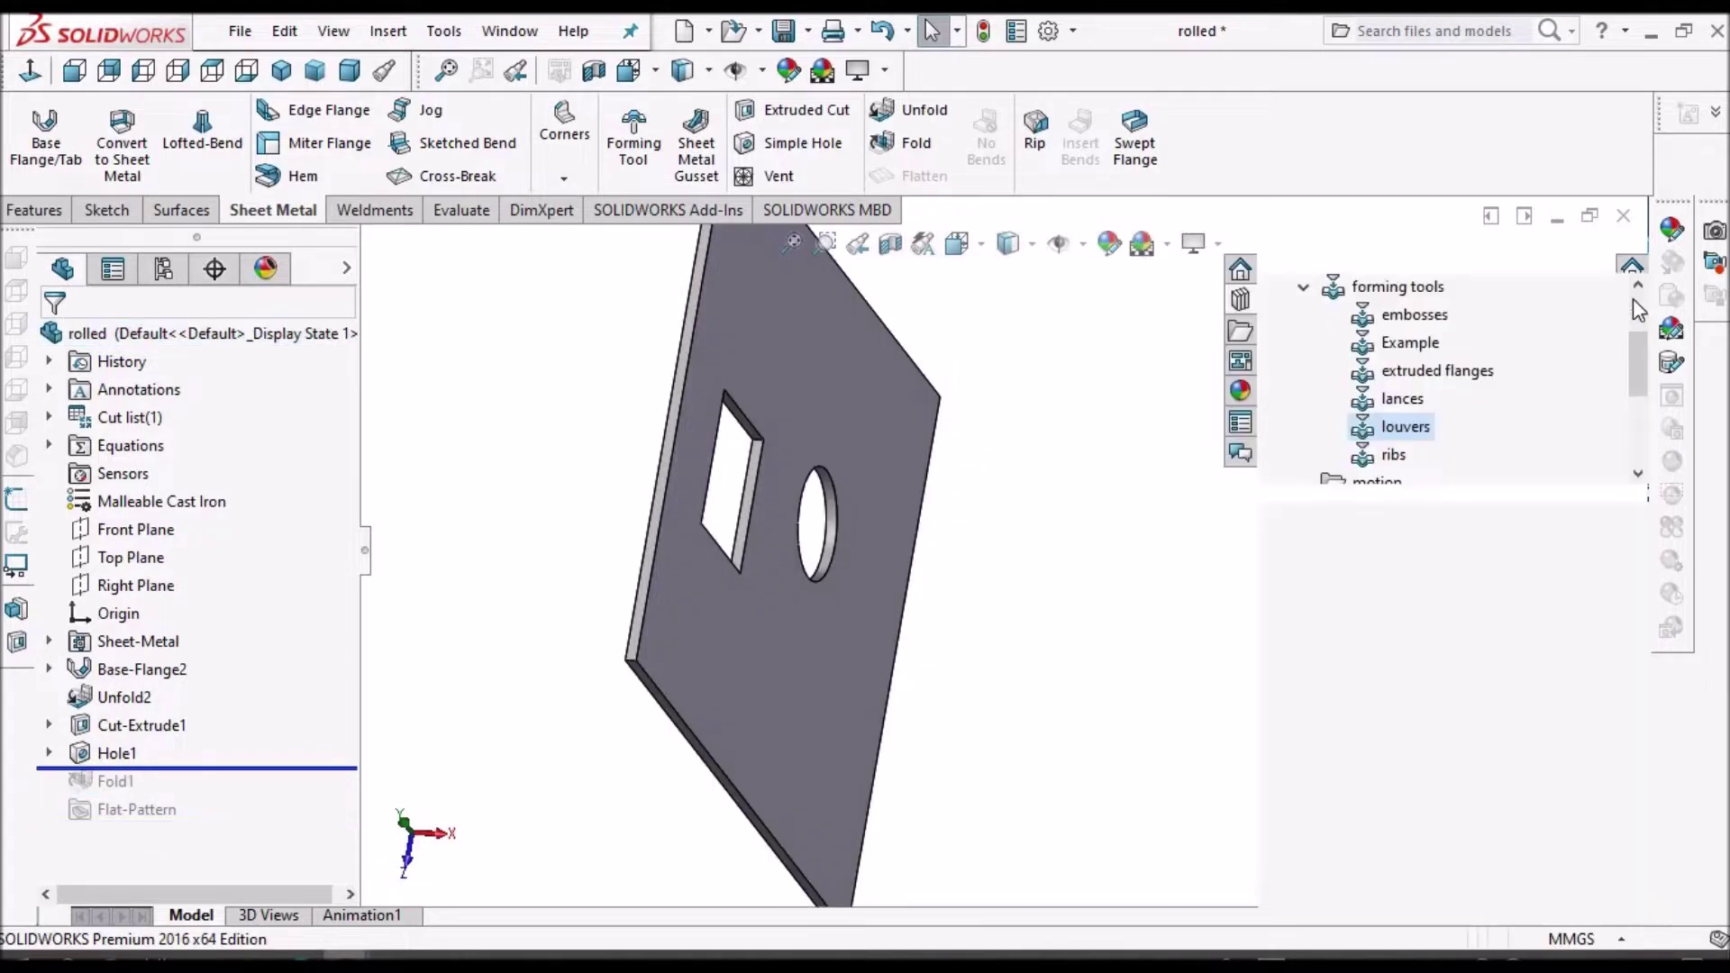
{"action": "left_click", "coordinate": [31, 71]}
{"action": "left_click", "coordinate": [74, 70]}
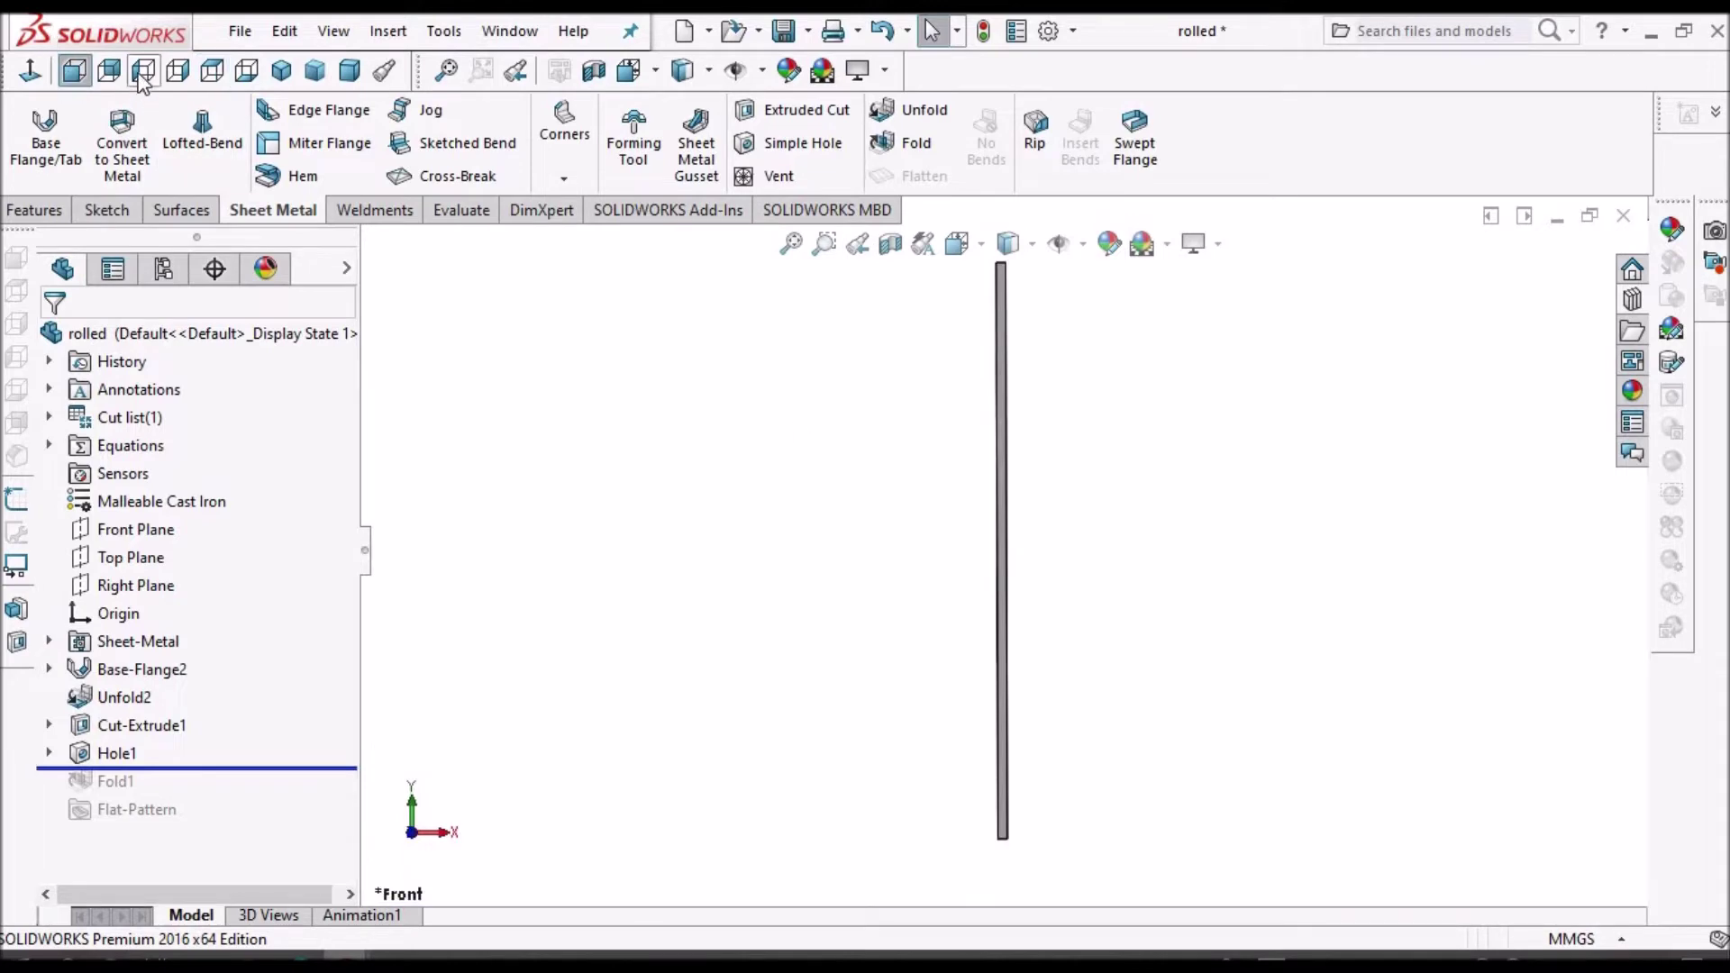
{"action": "left_click", "coordinate": [178, 71]}
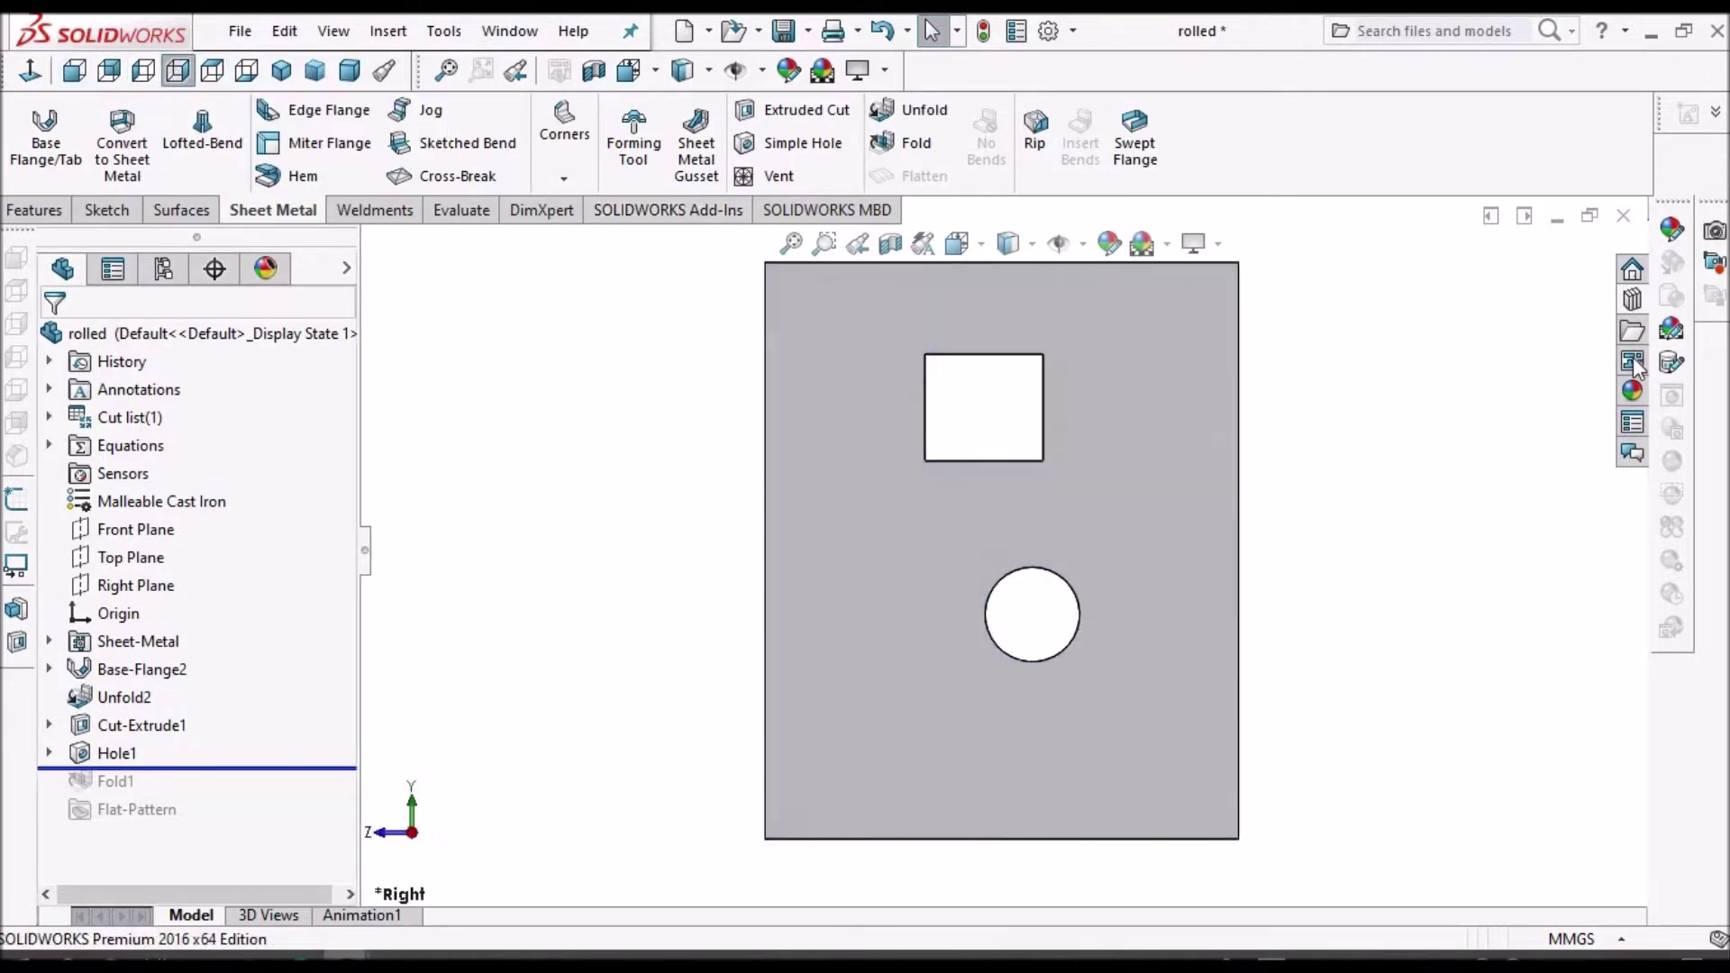
- Place the louver forming tool from the Design Library on the flat sheet, to the left of the rectangular cutout and hole
{"action": "left_click", "coordinate": [1632, 300]}
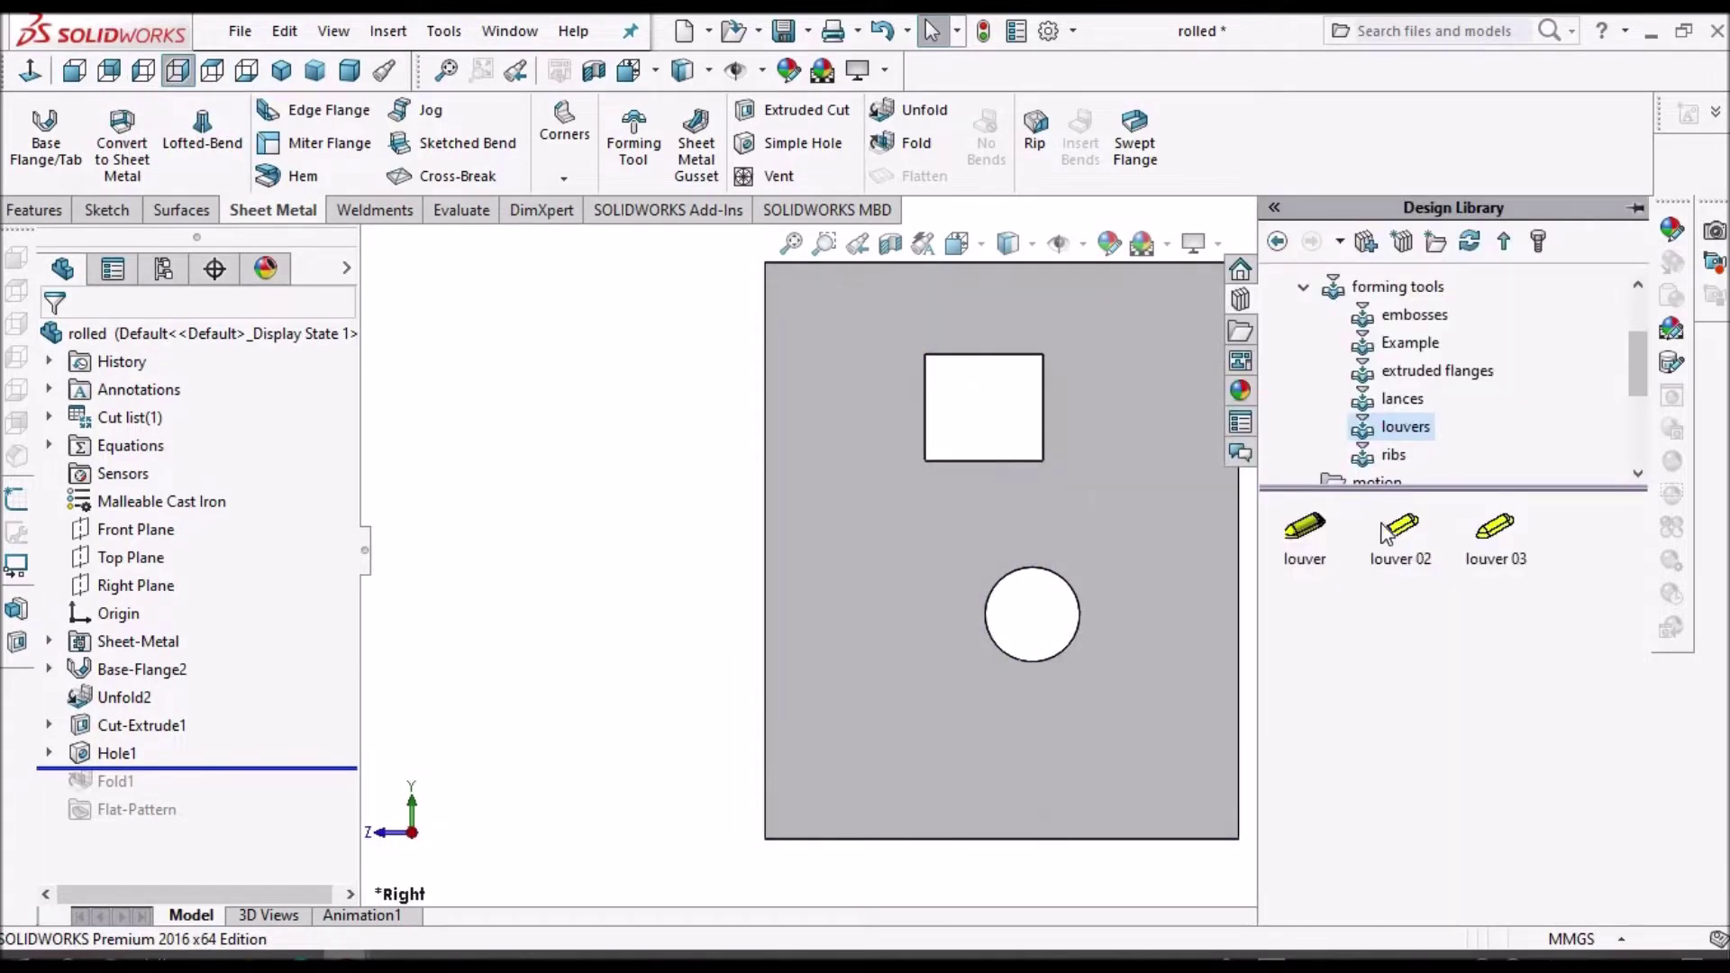
{"action": "left_click_drag", "start_coordinate": [1307, 532], "coordinate": [849, 561]}
{"action": "left_click", "coordinate": [53, 343]}
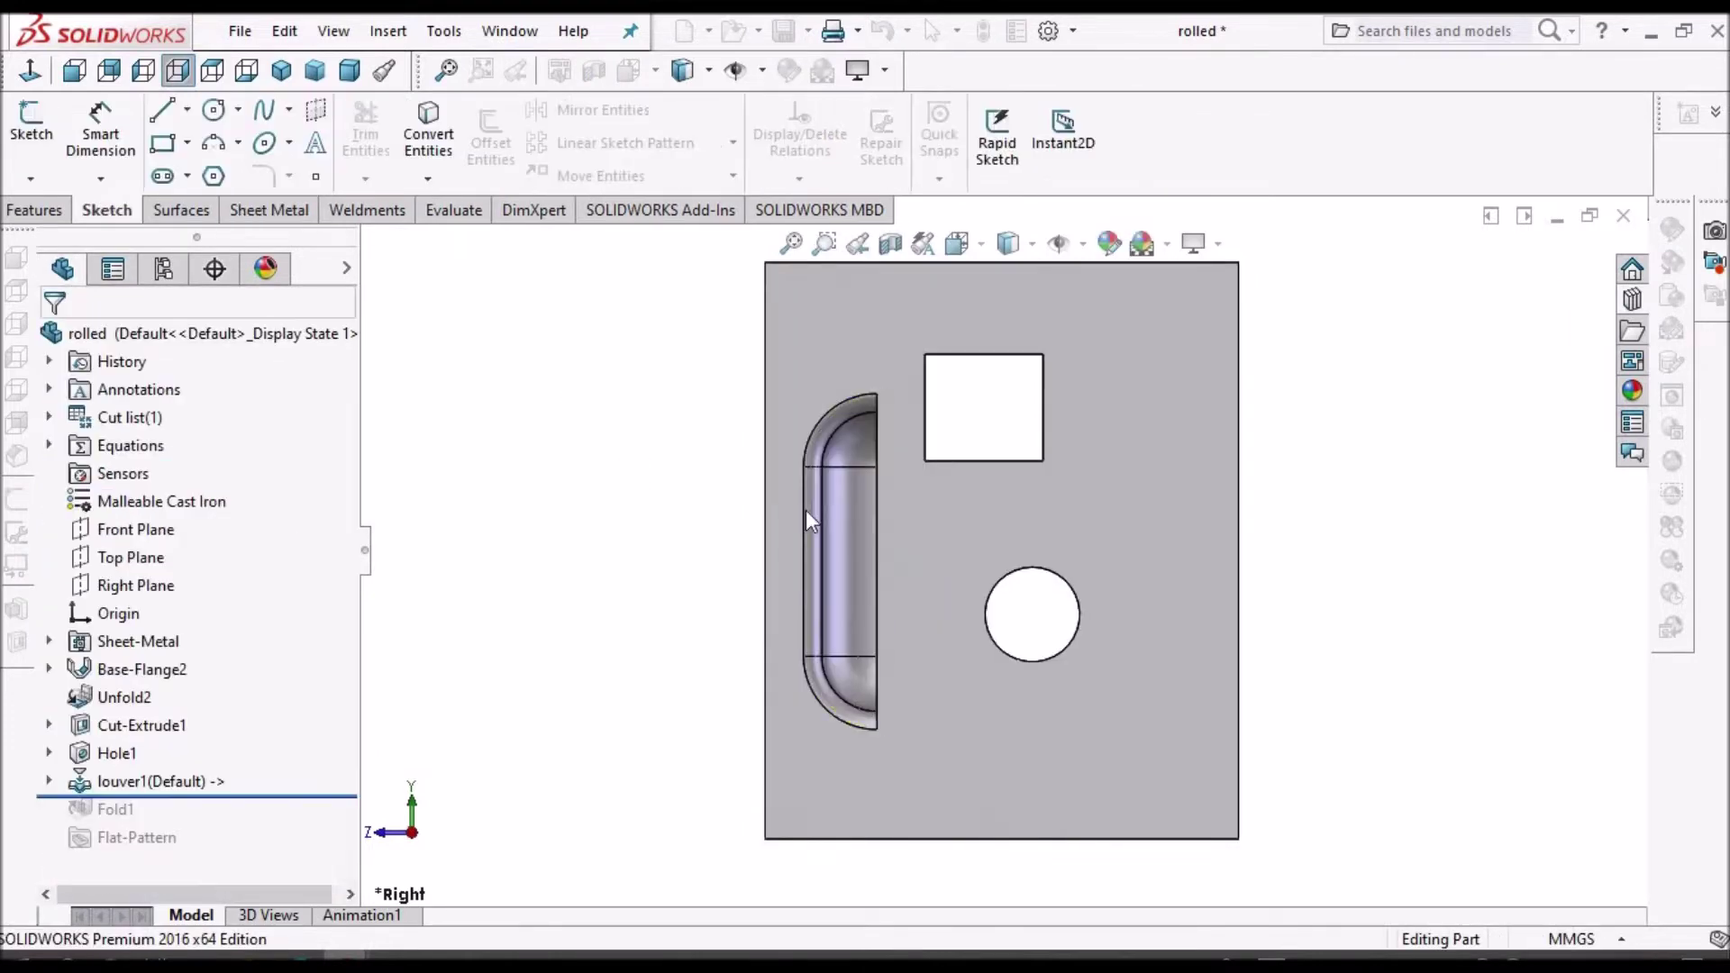
- Roll the model forward past the Fold feature and inspect how the louver behaves on the rolled part
{"action": "middle_click_drag", "start_coordinate": [929, 563], "coordinate": [1058, 441]}
{"action": "left_click_drag", "start_coordinate": [332, 798], "coordinate": [332, 824]}
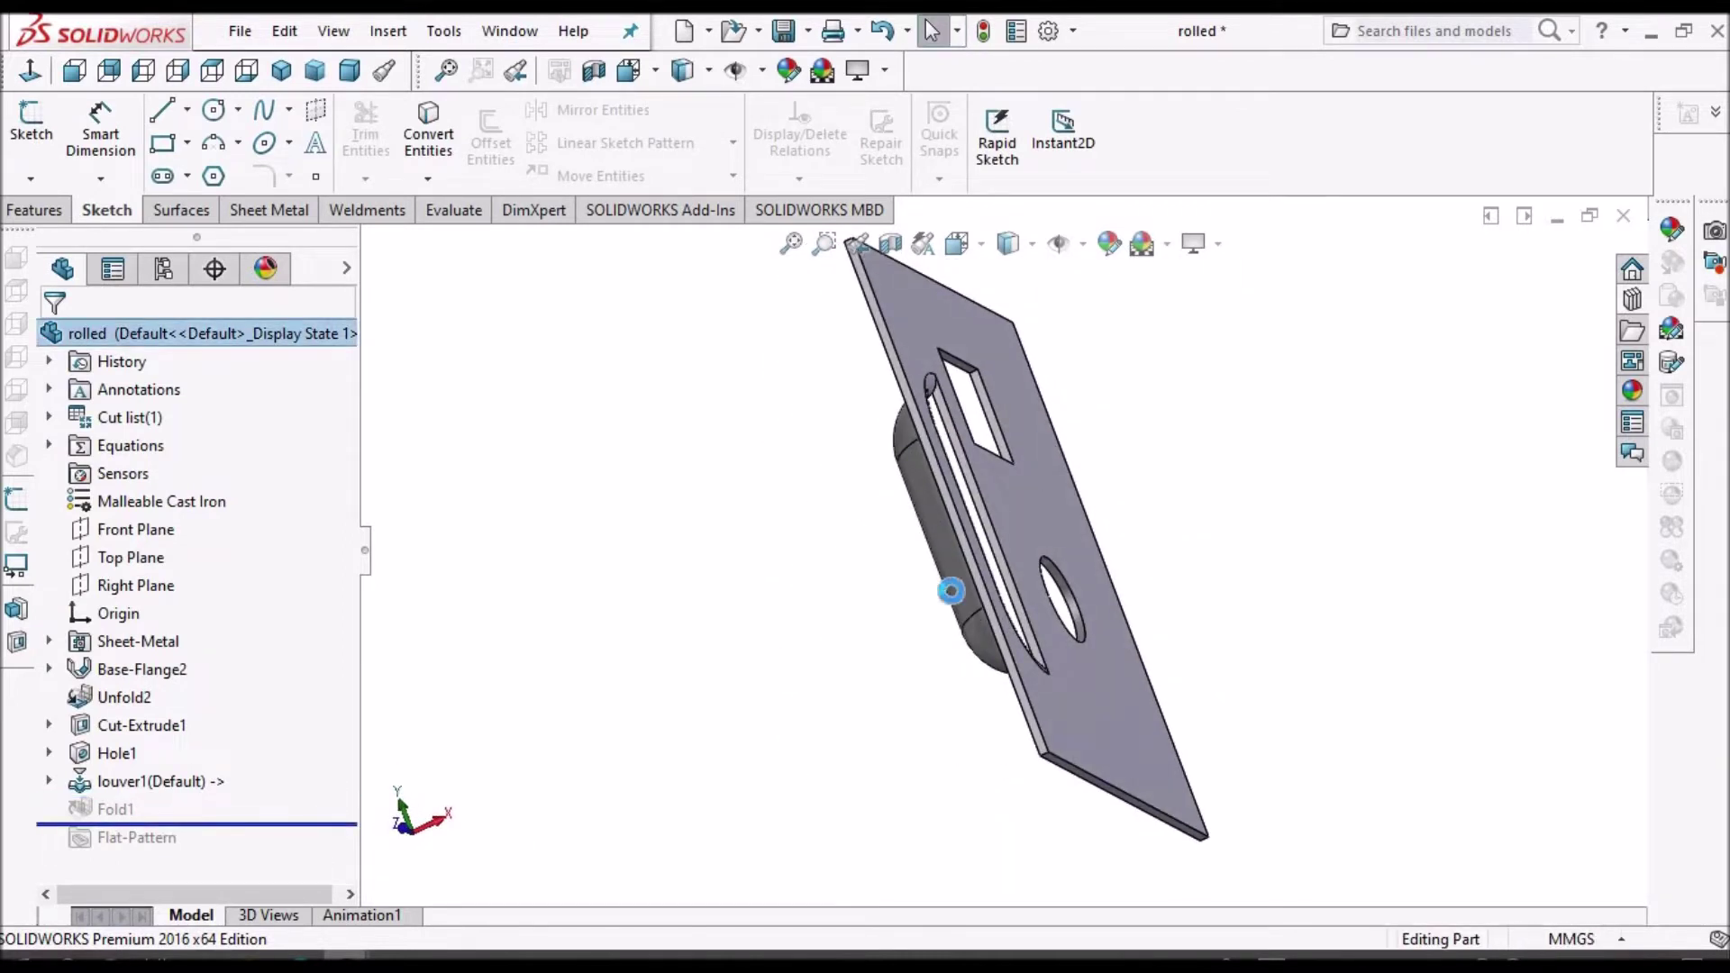
{"action": "middle_click_drag", "start_coordinate": [953, 591], "coordinate": [1053, 357]}
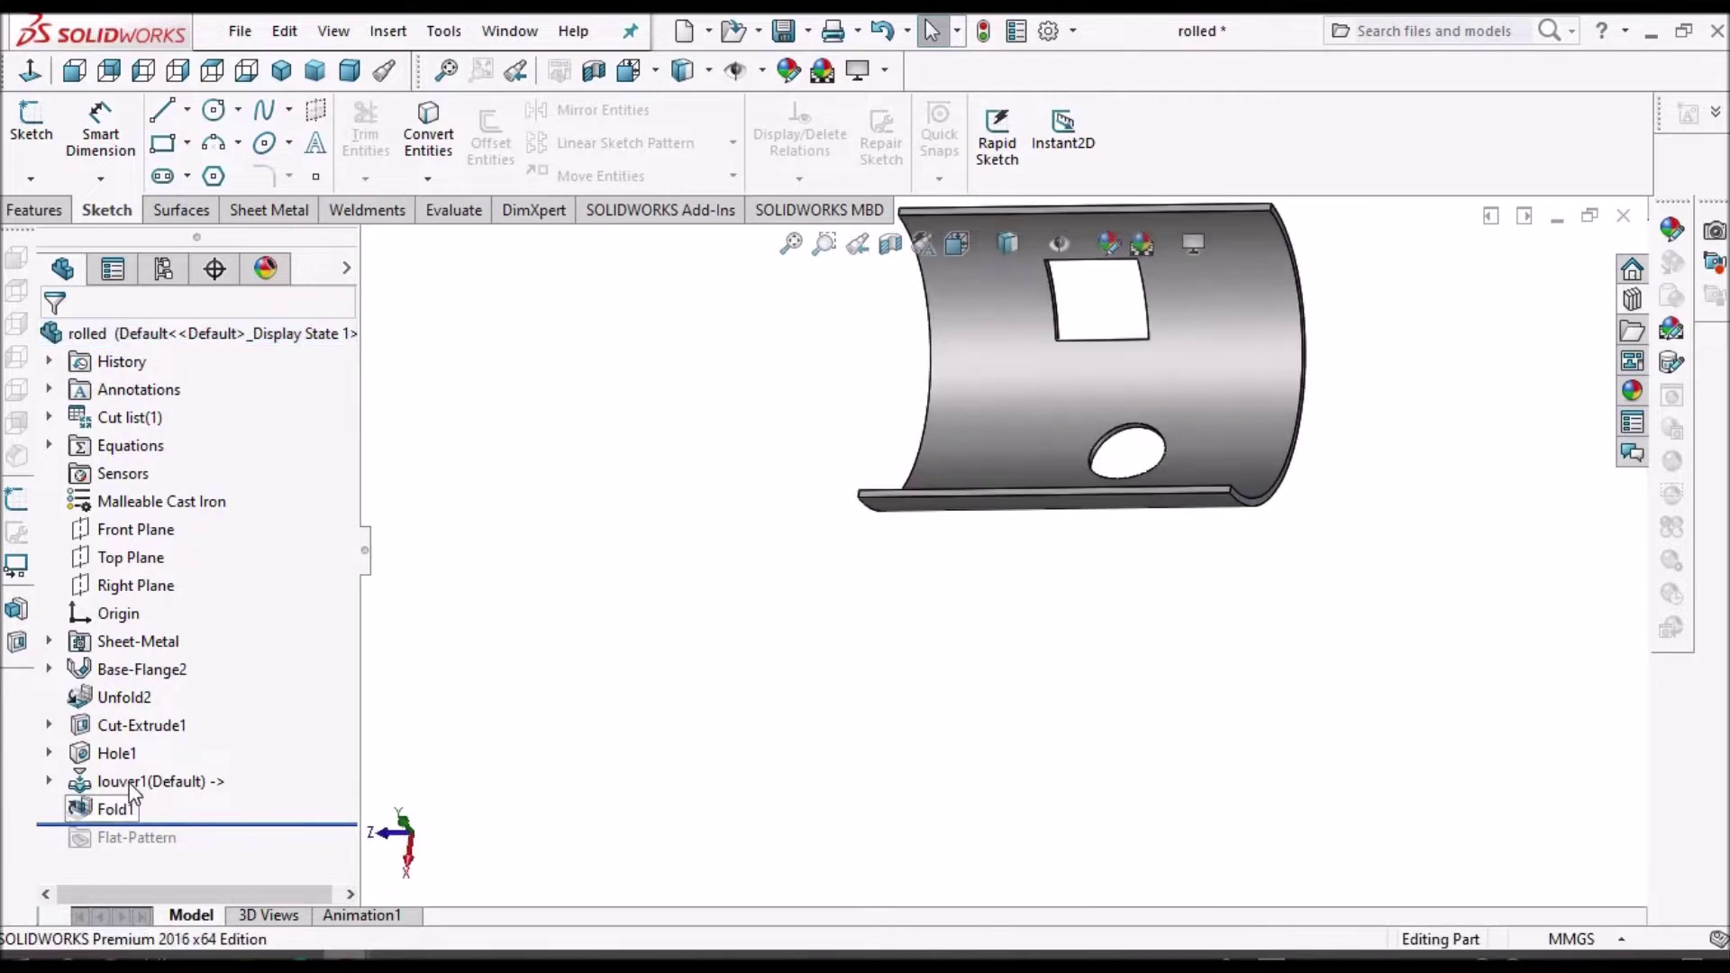
- With the model rolled back before the fold, place the round flange forming tool at the lower right of the round hole
{"action": "left_click", "coordinate": [30, 71]}
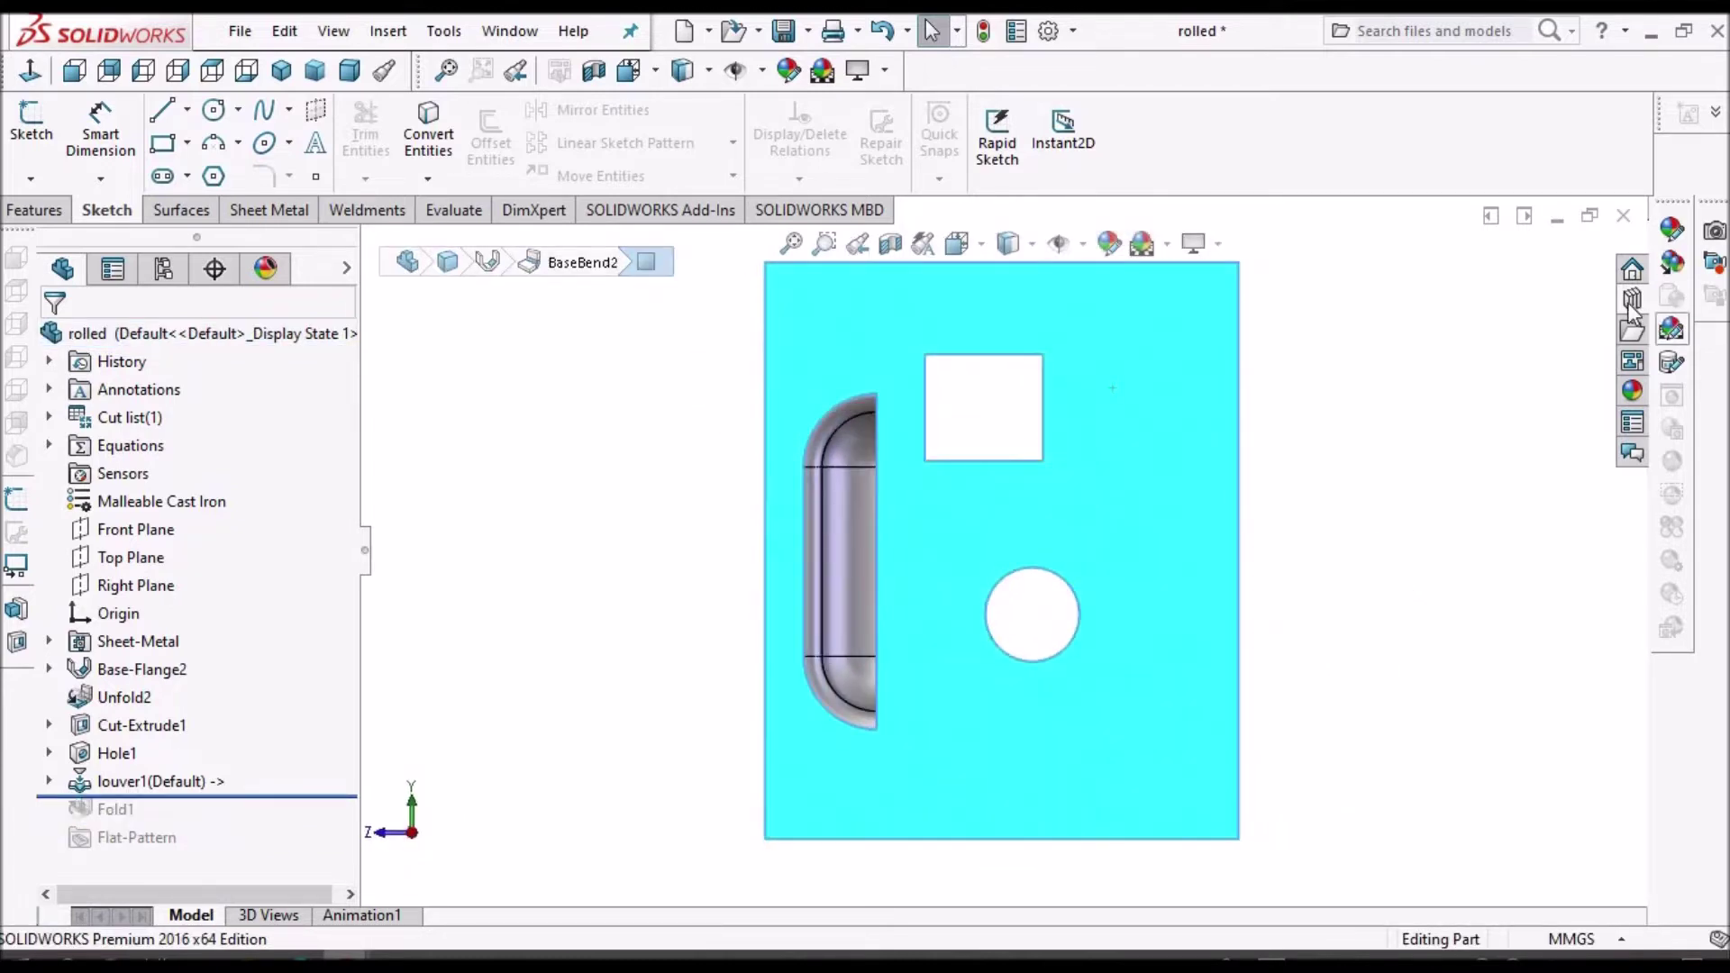
{"action": "left_click", "coordinate": [1632, 303]}
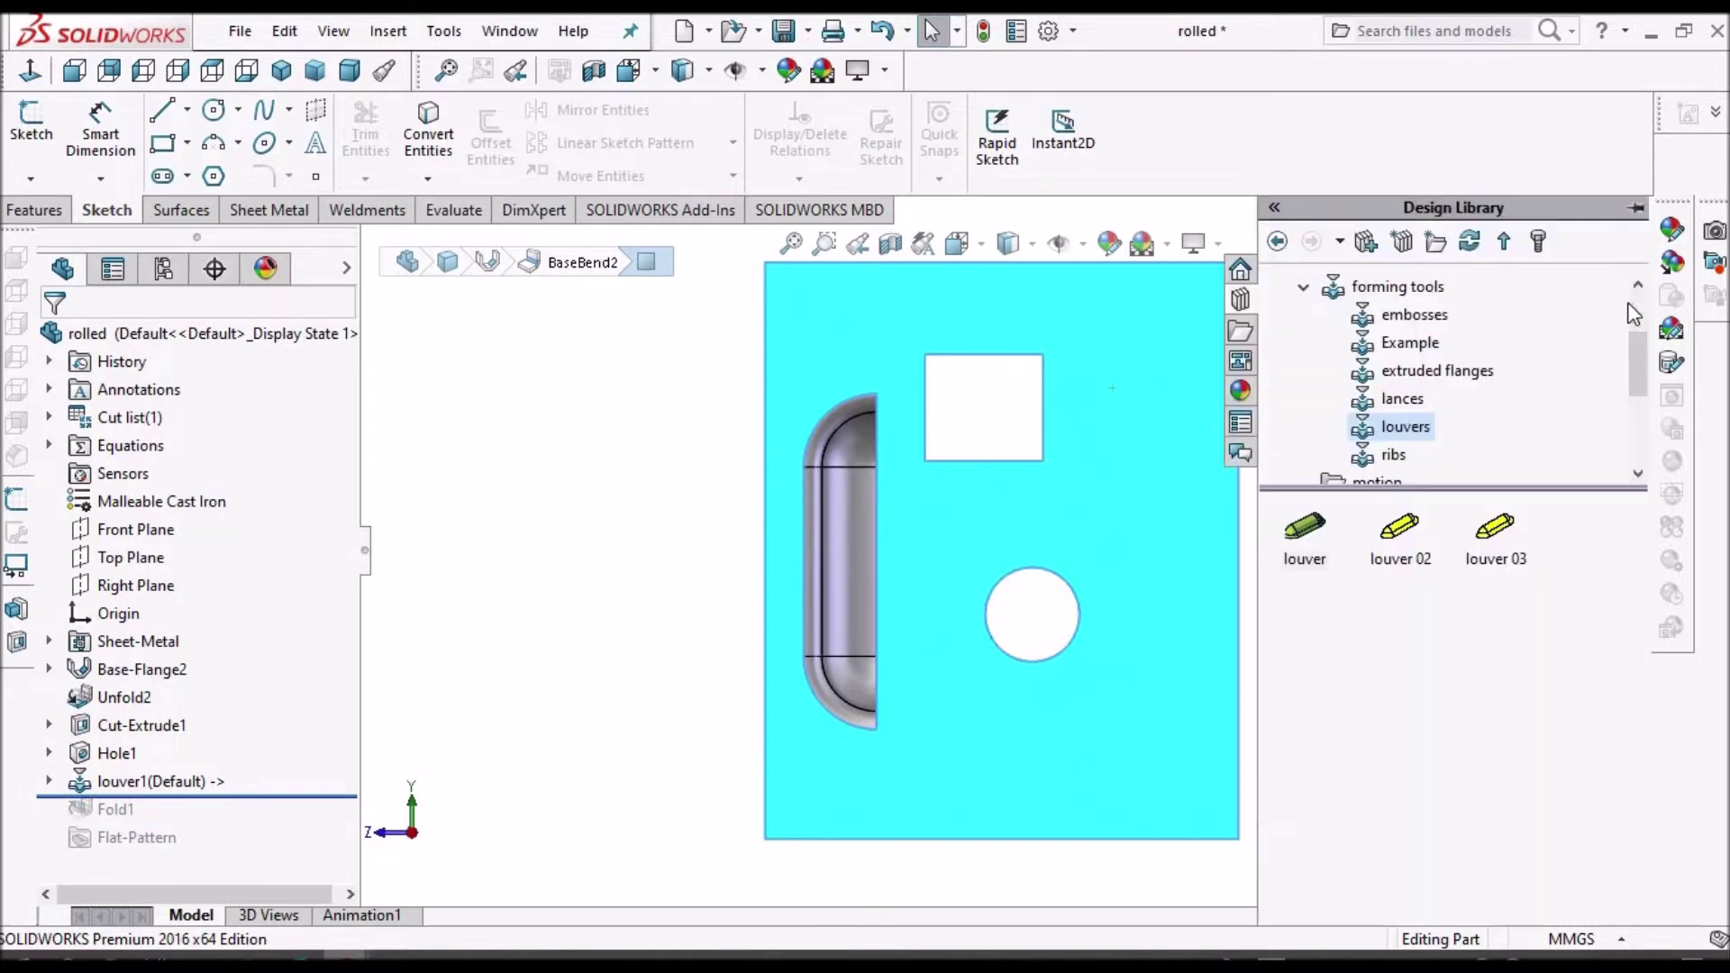
{"action": "left_click", "coordinate": [1409, 374]}
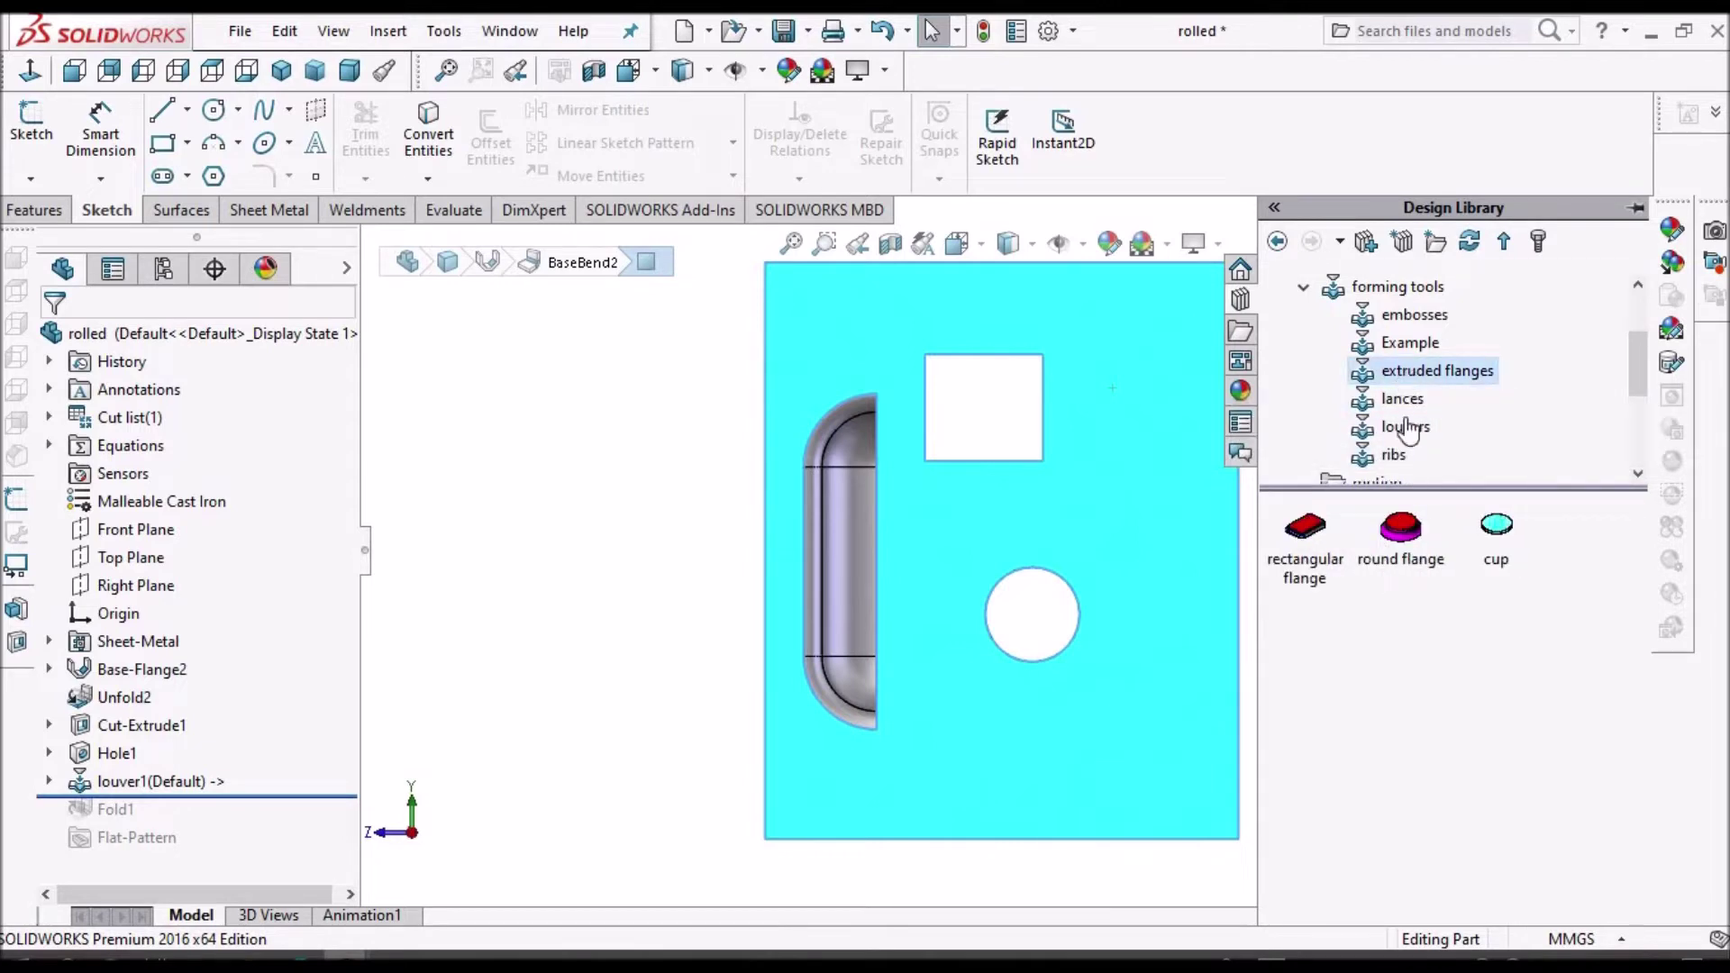
{"action": "left_click_drag", "start_coordinate": [1401, 532], "coordinate": [1132, 721]}
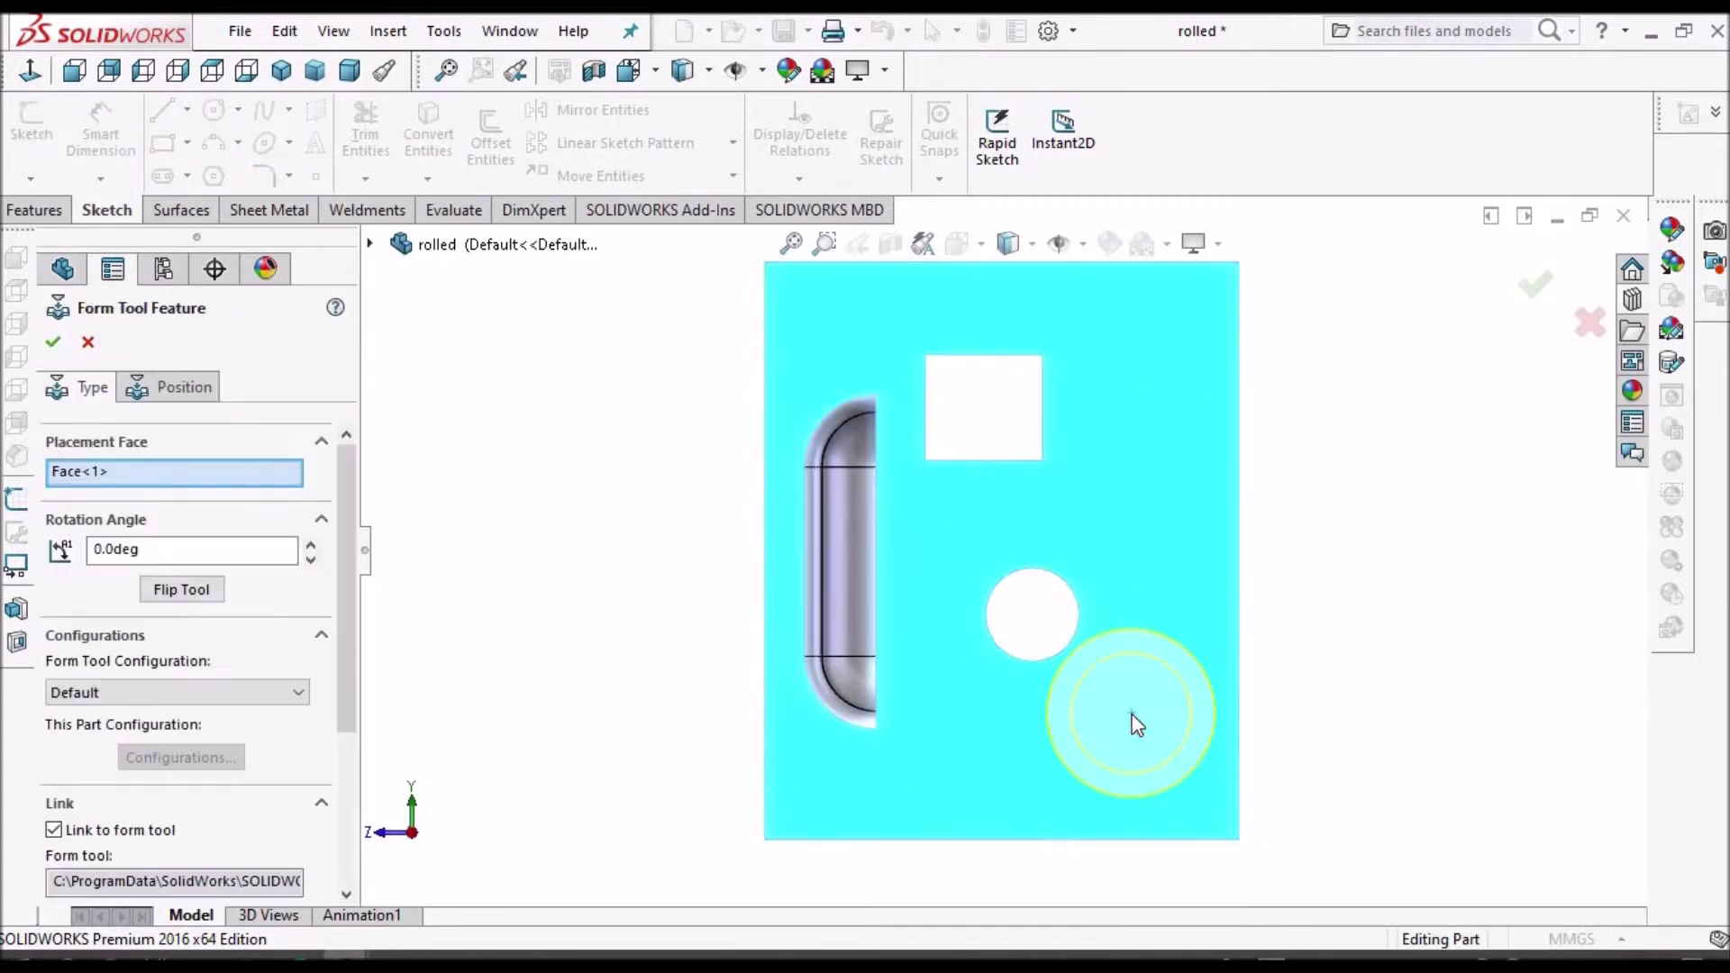
{"action": "left_click", "coordinate": [50, 342]}
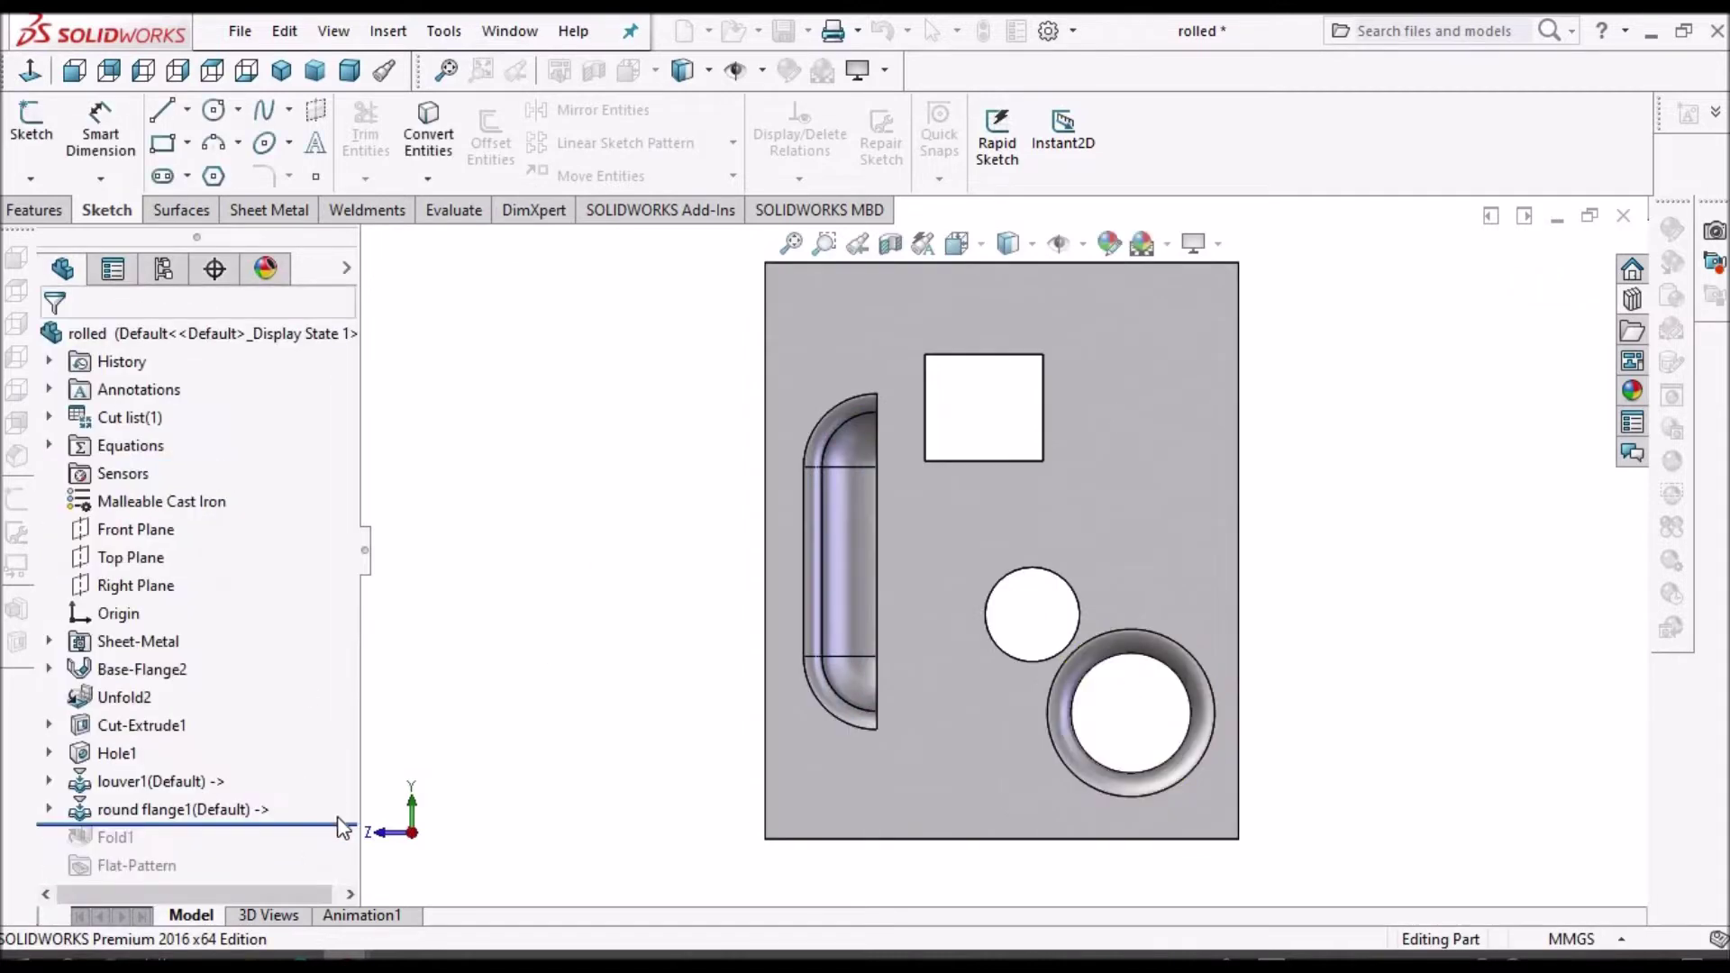
- Roll the model forward past the fold, inspect the part, and delete every feature added after the base flange
{"action": "left_click_drag", "start_coordinate": [351, 823], "coordinate": [335, 857]}
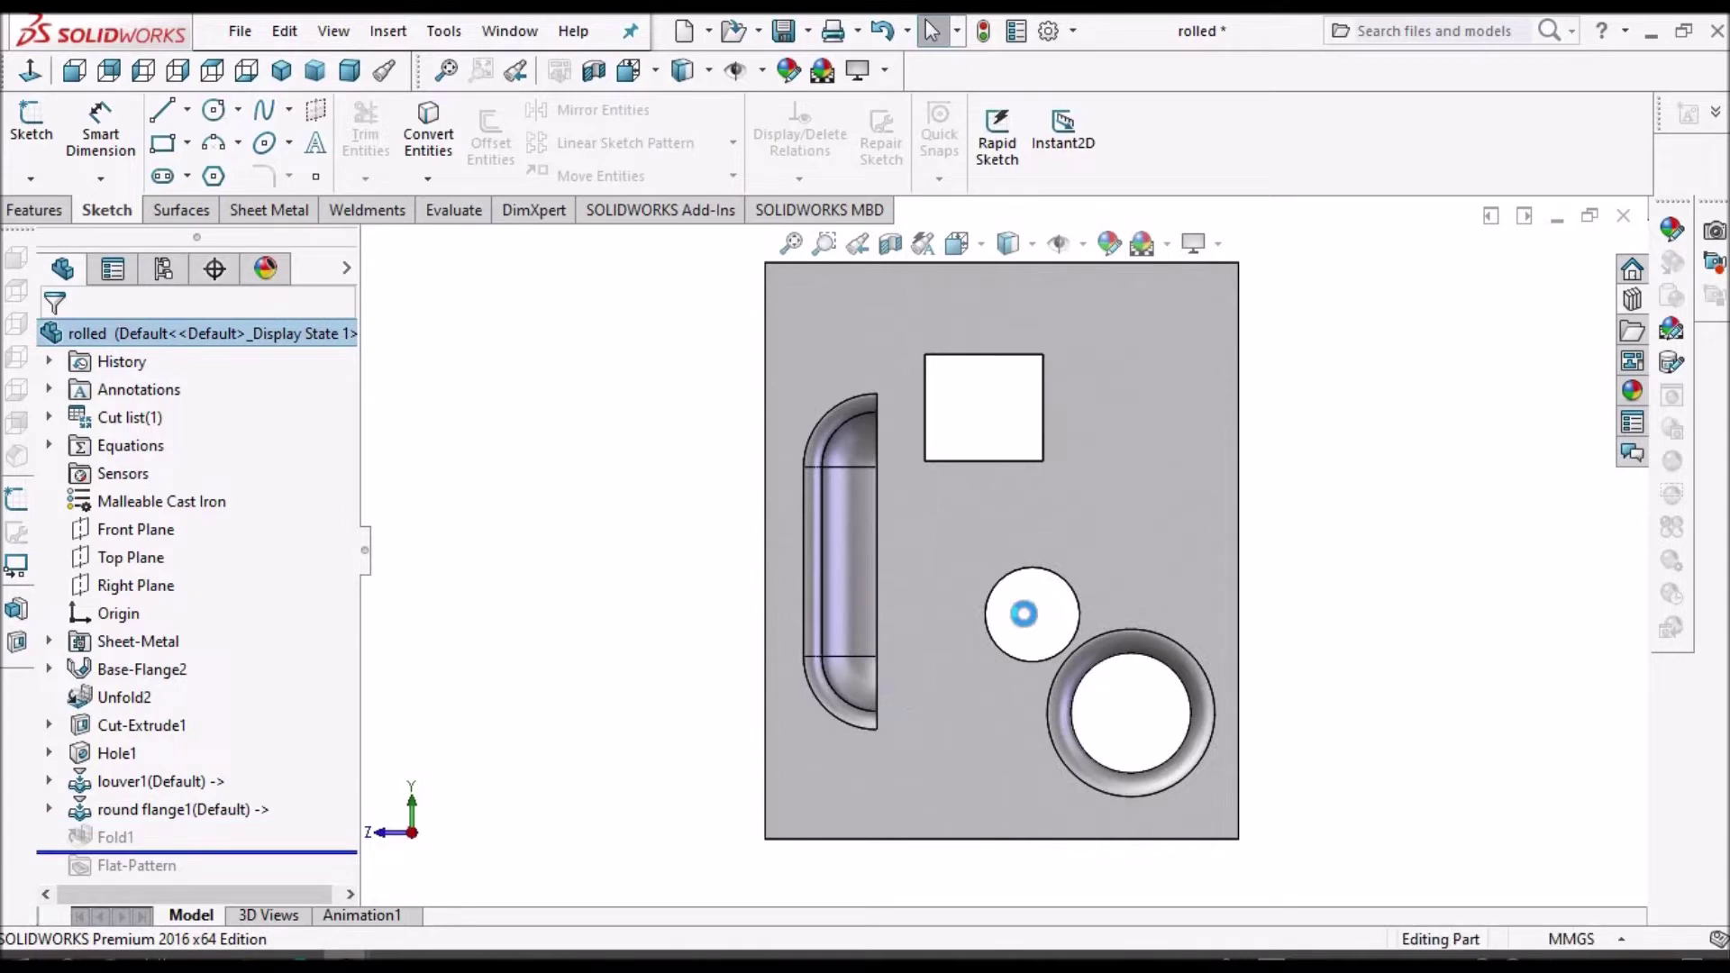
{"action": "middle_click_drag", "start_coordinate": [1241, 397], "coordinate": [1101, 345]}
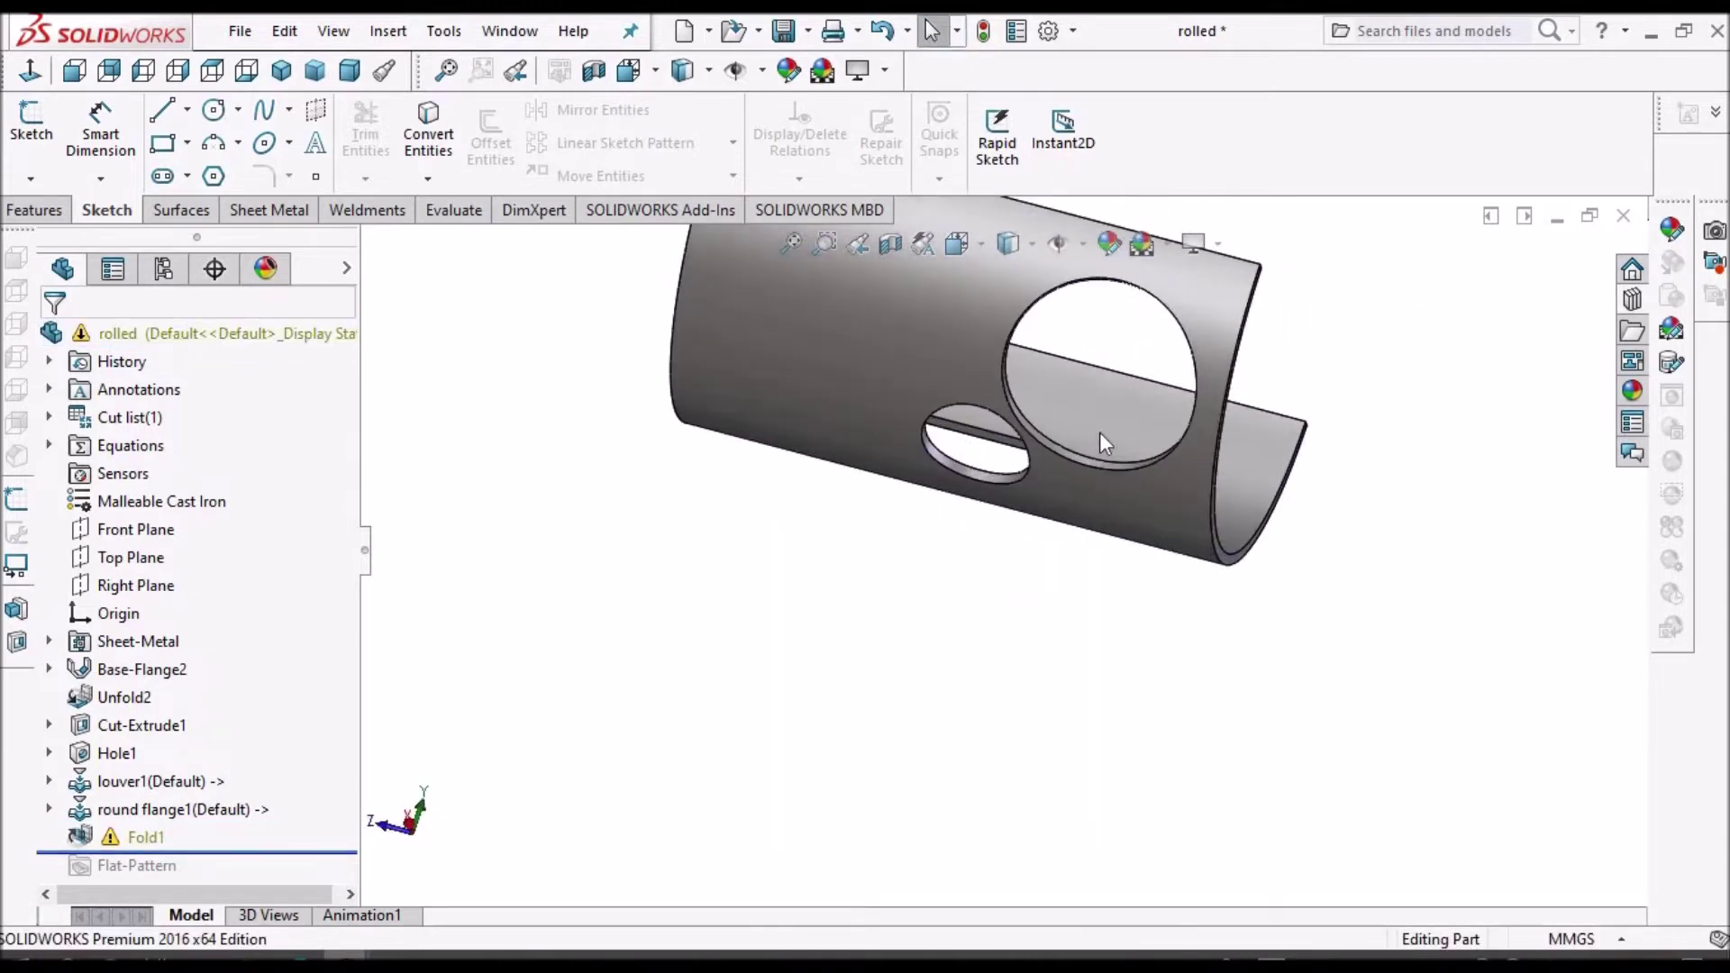
{"action": "left_click", "coordinate": [77, 840]}
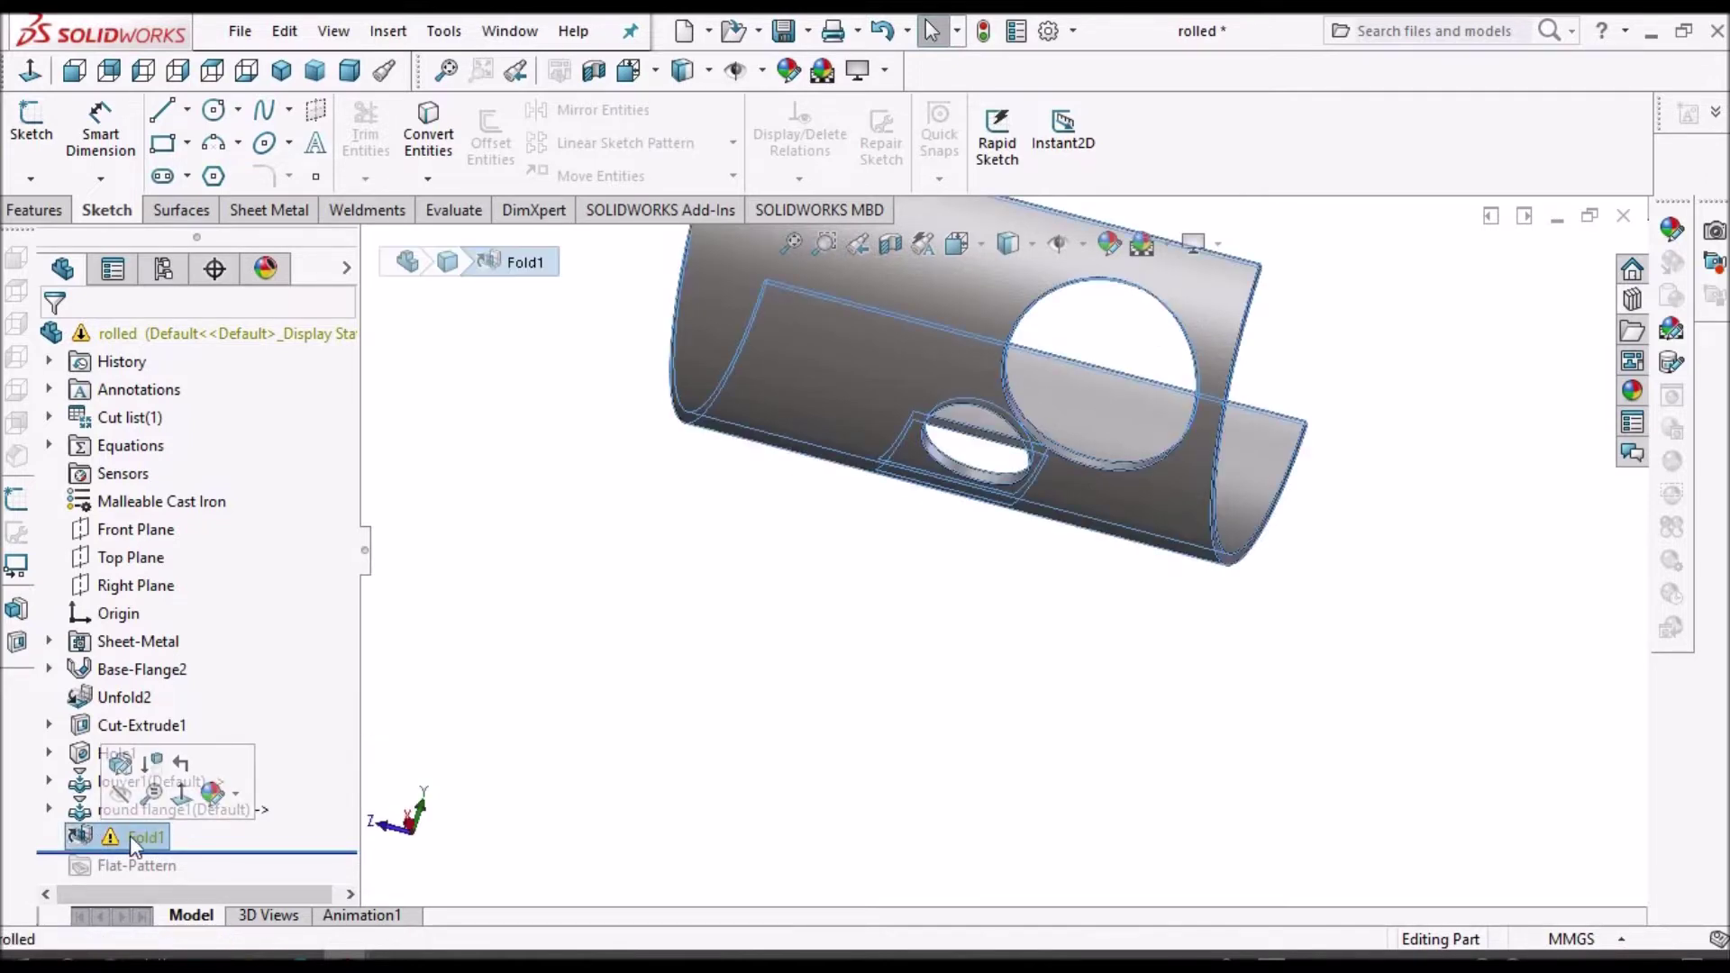
{"action": "right_click", "coordinate": [129, 836]}
{"action": "left_click", "coordinate": [203, 599]}
{"action": "left_click", "coordinate": [1021, 362]}
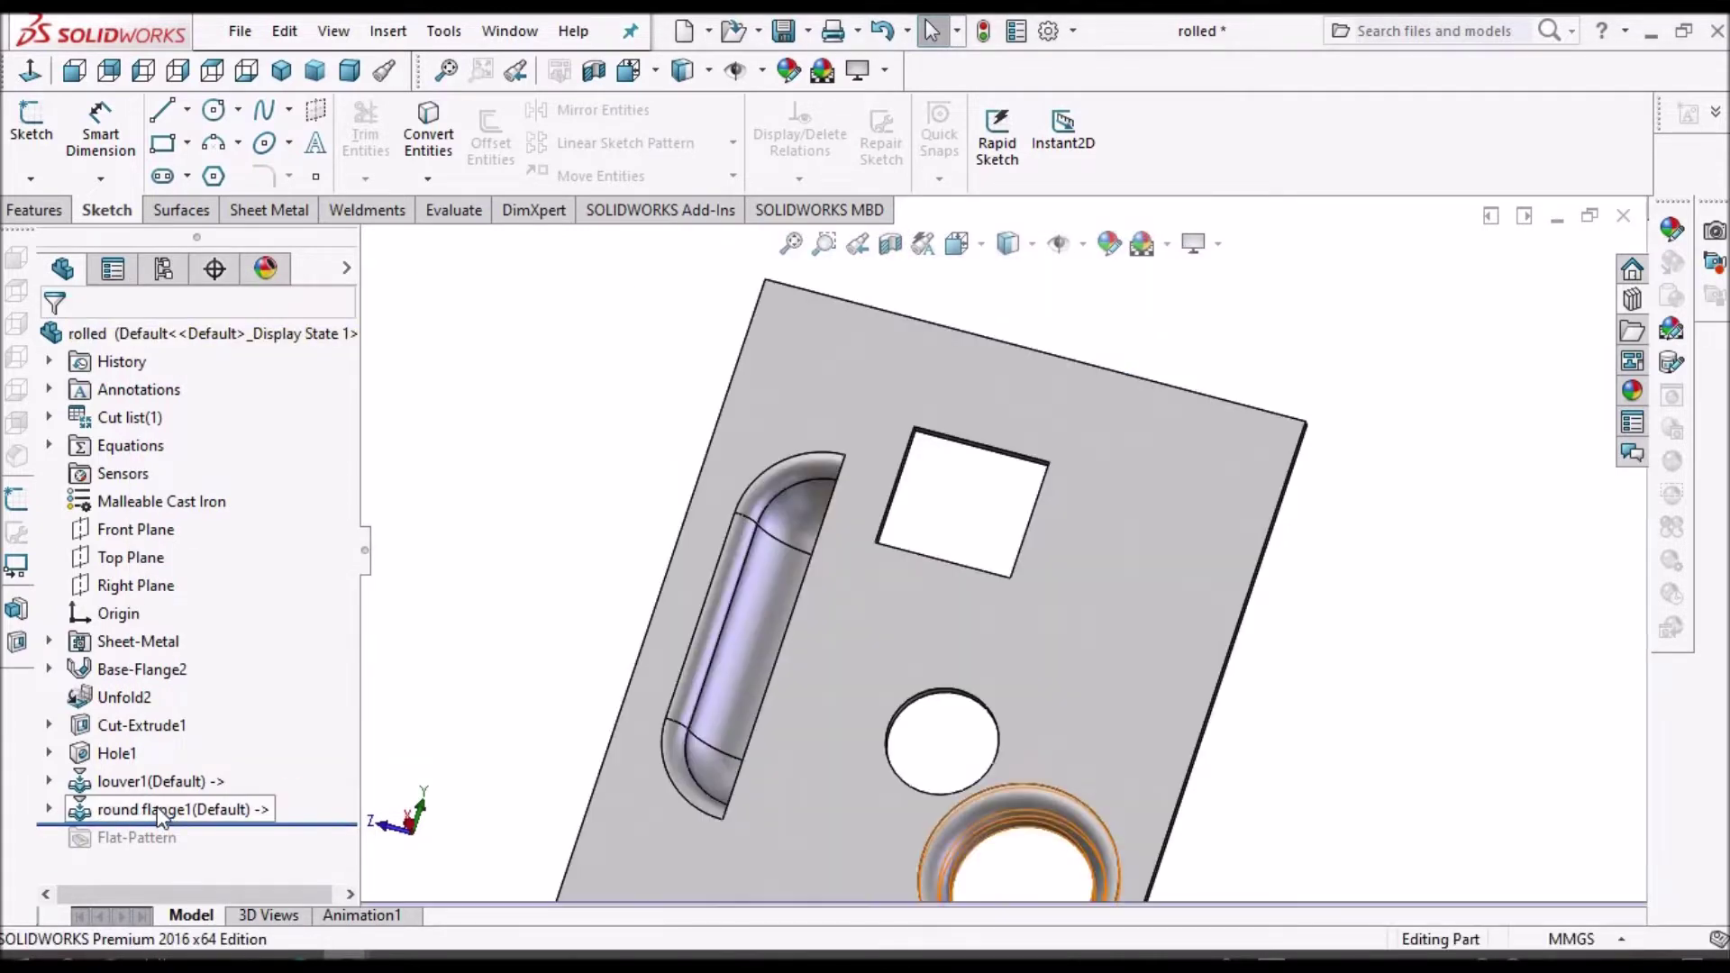
{"action": "left_click_drag", "start_coordinate": [329, 686], "coordinate": [324, 723]}
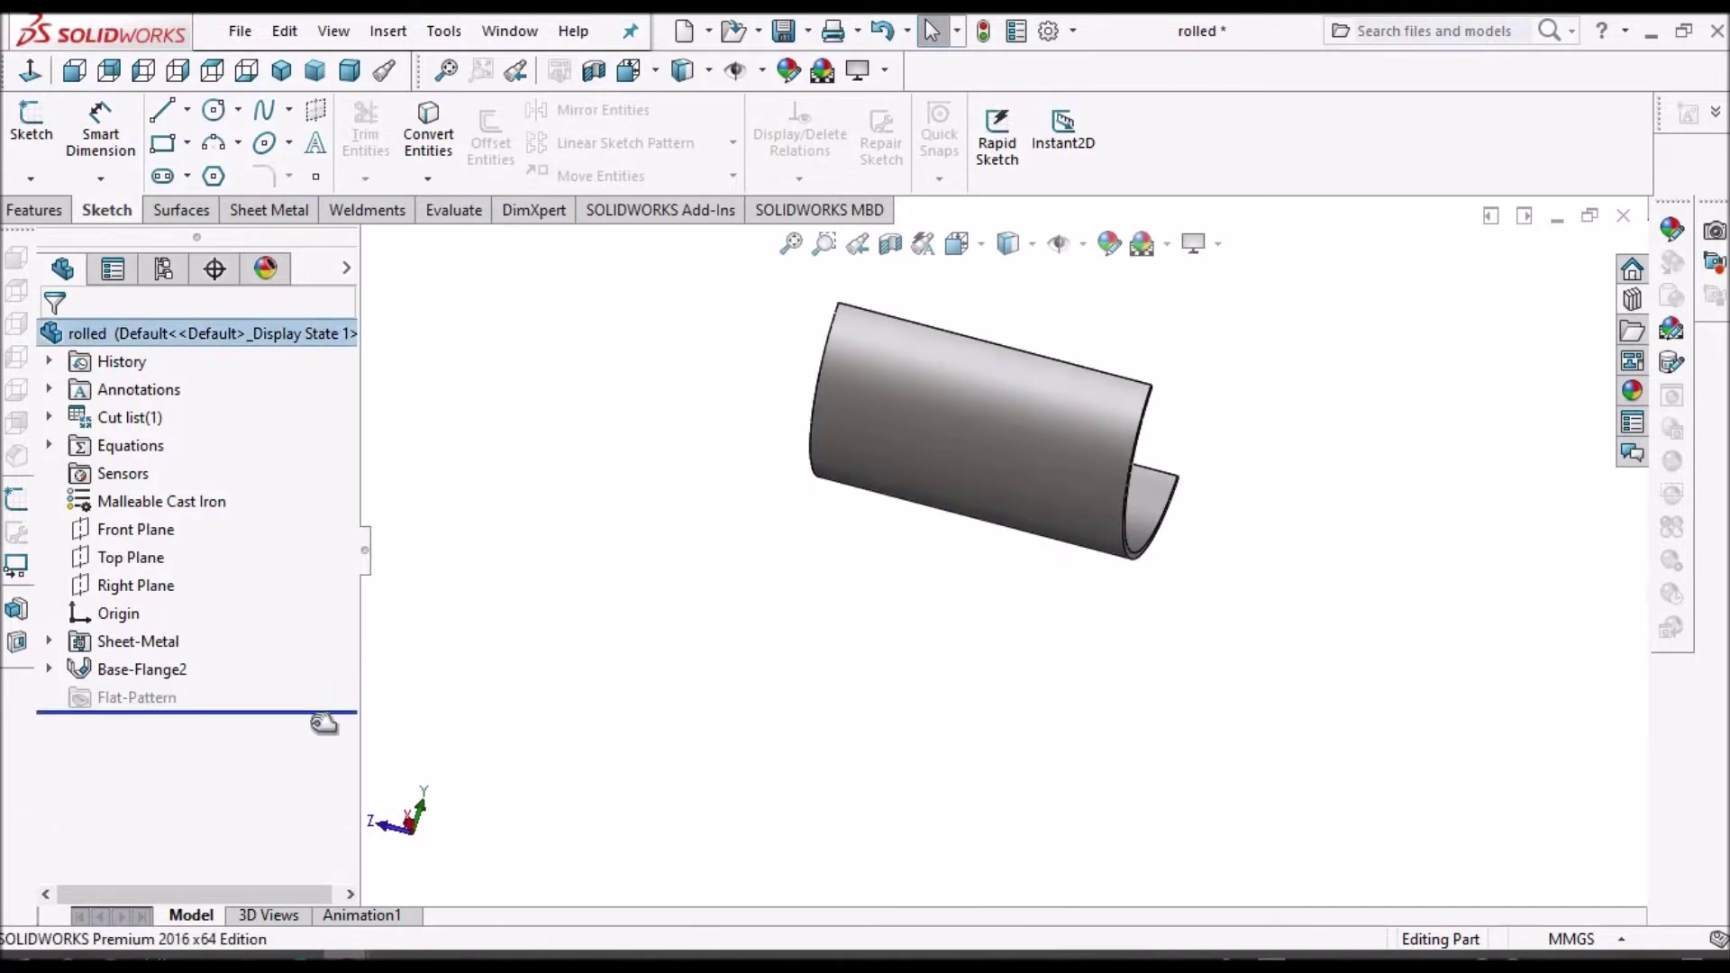
- Add a 26 mm edge flange at 90 degrees along one straight edge of the rolled half-cylinder
{"action": "middle_click_drag", "start_coordinate": [1022, 397], "coordinate": [1171, 579]}
{"action": "scroll", "coordinate": [1090, 381], "scroll_direction": "down", "scroll_amount": 2}
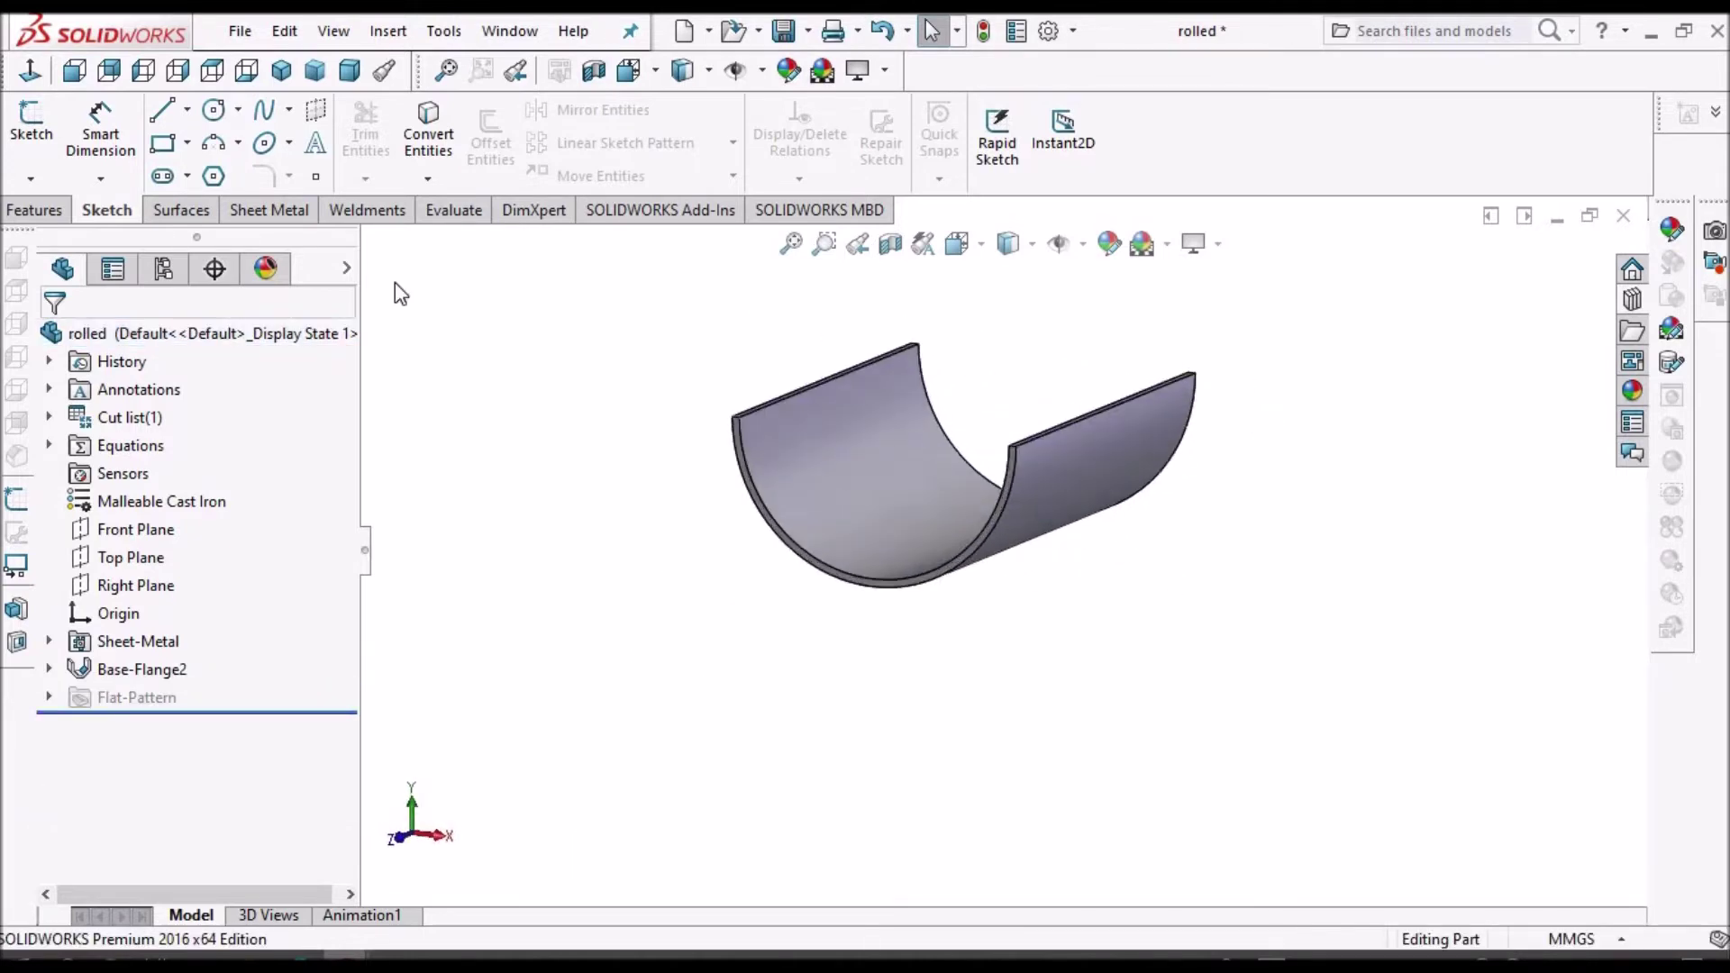
{"action": "left_click", "coordinate": [272, 214]}
{"action": "left_click", "coordinate": [317, 110]}
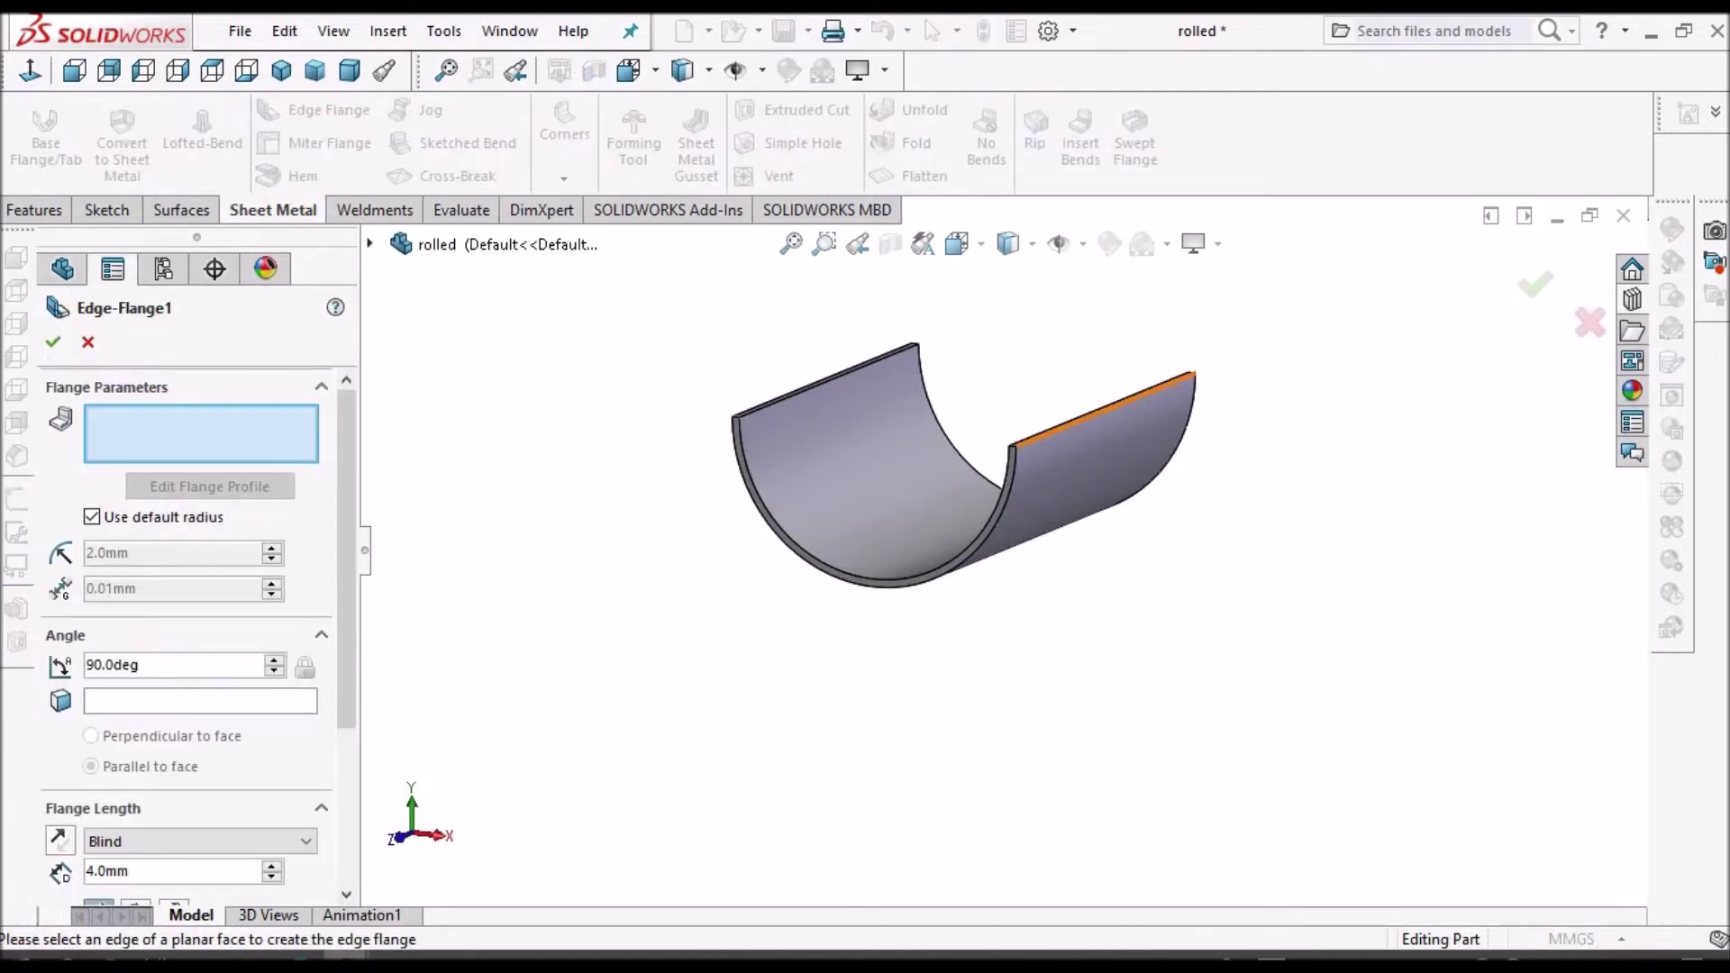
{"action": "scroll", "coordinate": [1057, 458], "scroll_direction": "down", "scroll_amount": 2}
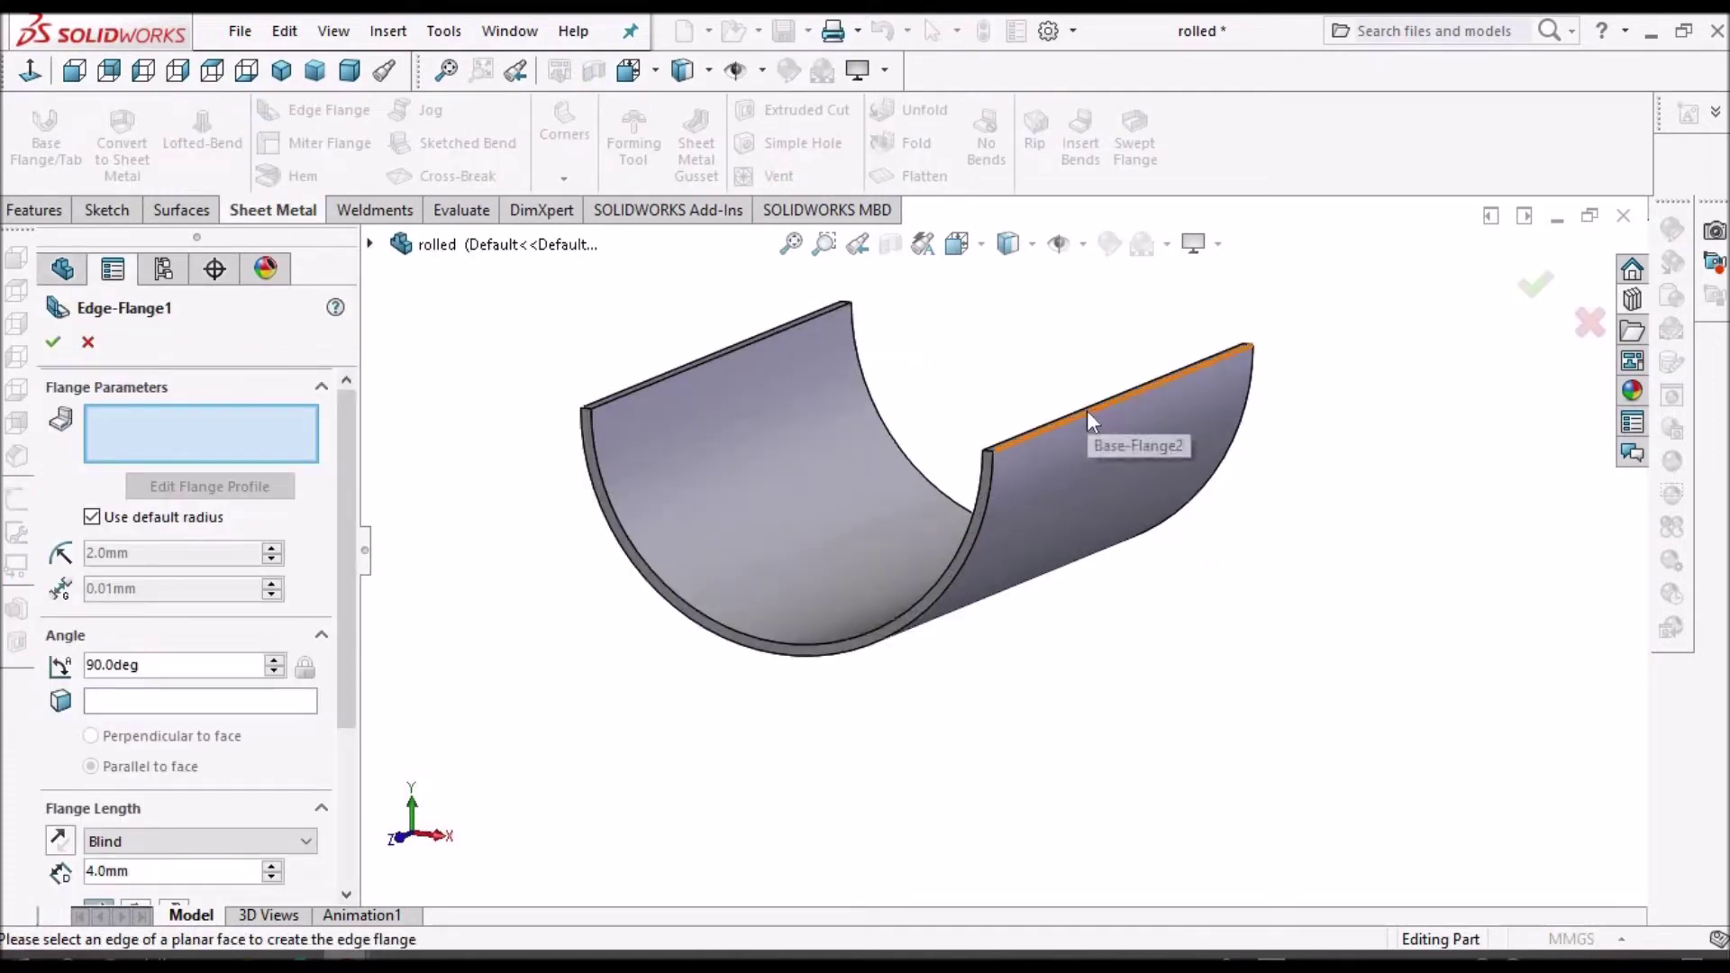
{"action": "left_click", "coordinate": [1087, 409]}
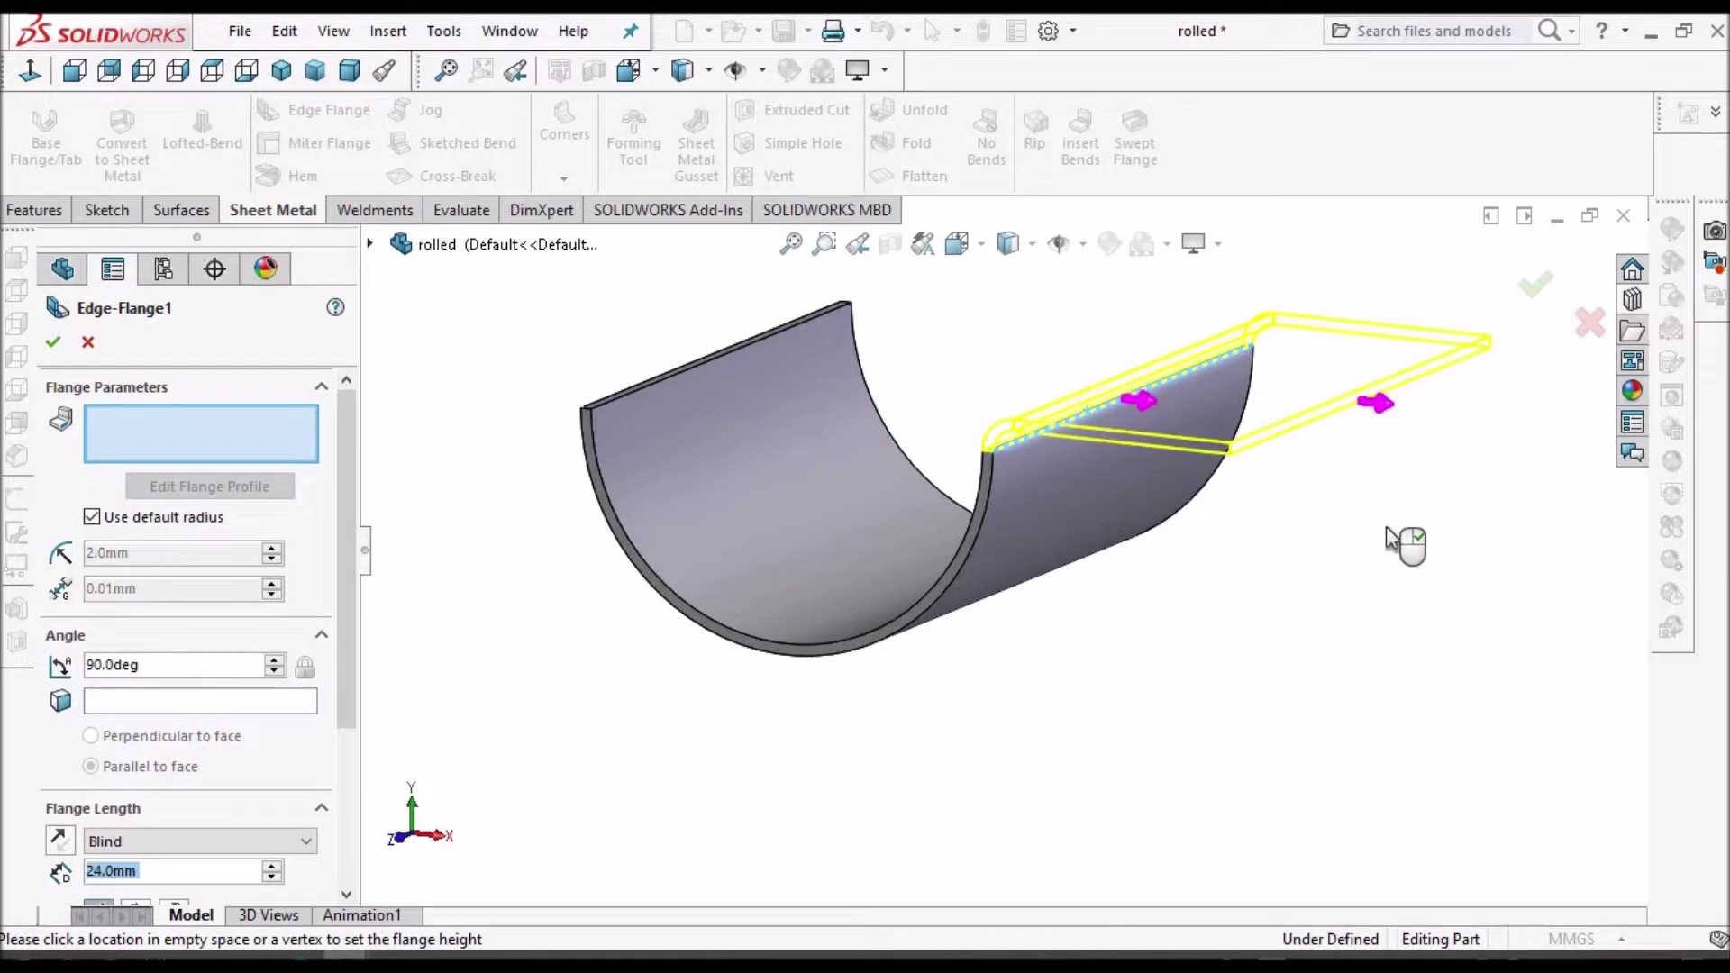
{"action": "middle_click_drag", "start_coordinate": [1361, 490], "coordinate": [1064, 469]}
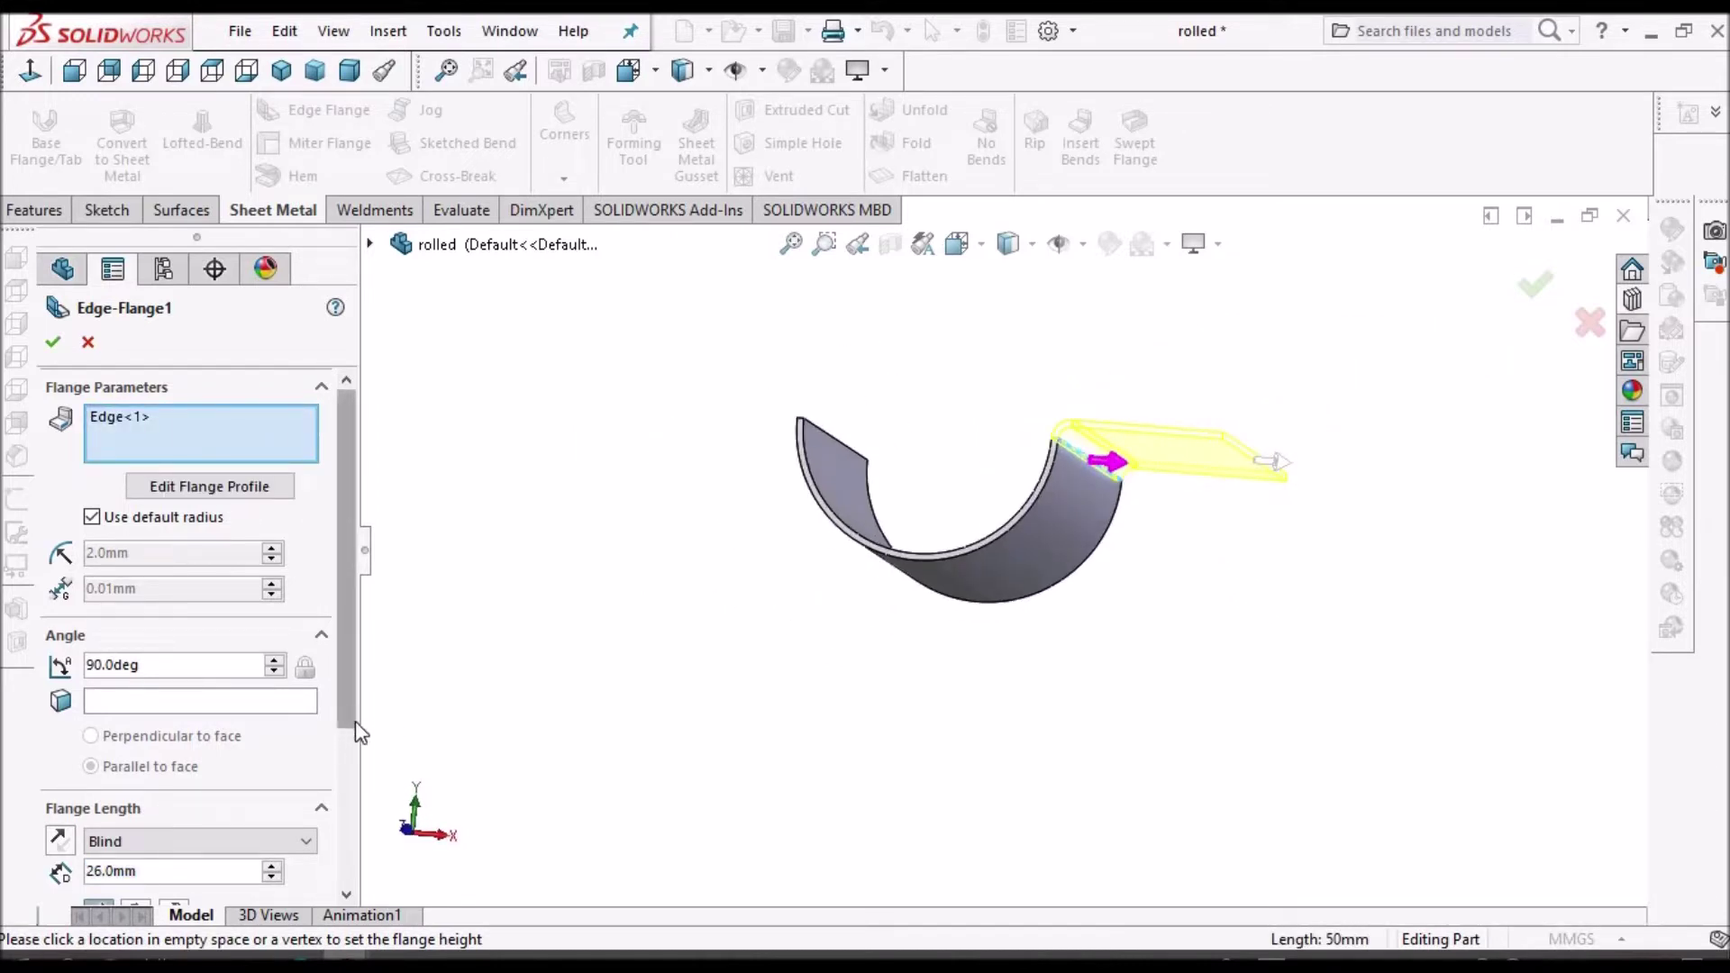
{"action": "scroll", "coordinate": [342, 721], "scroll_direction": "down", "scroll_amount": 3}
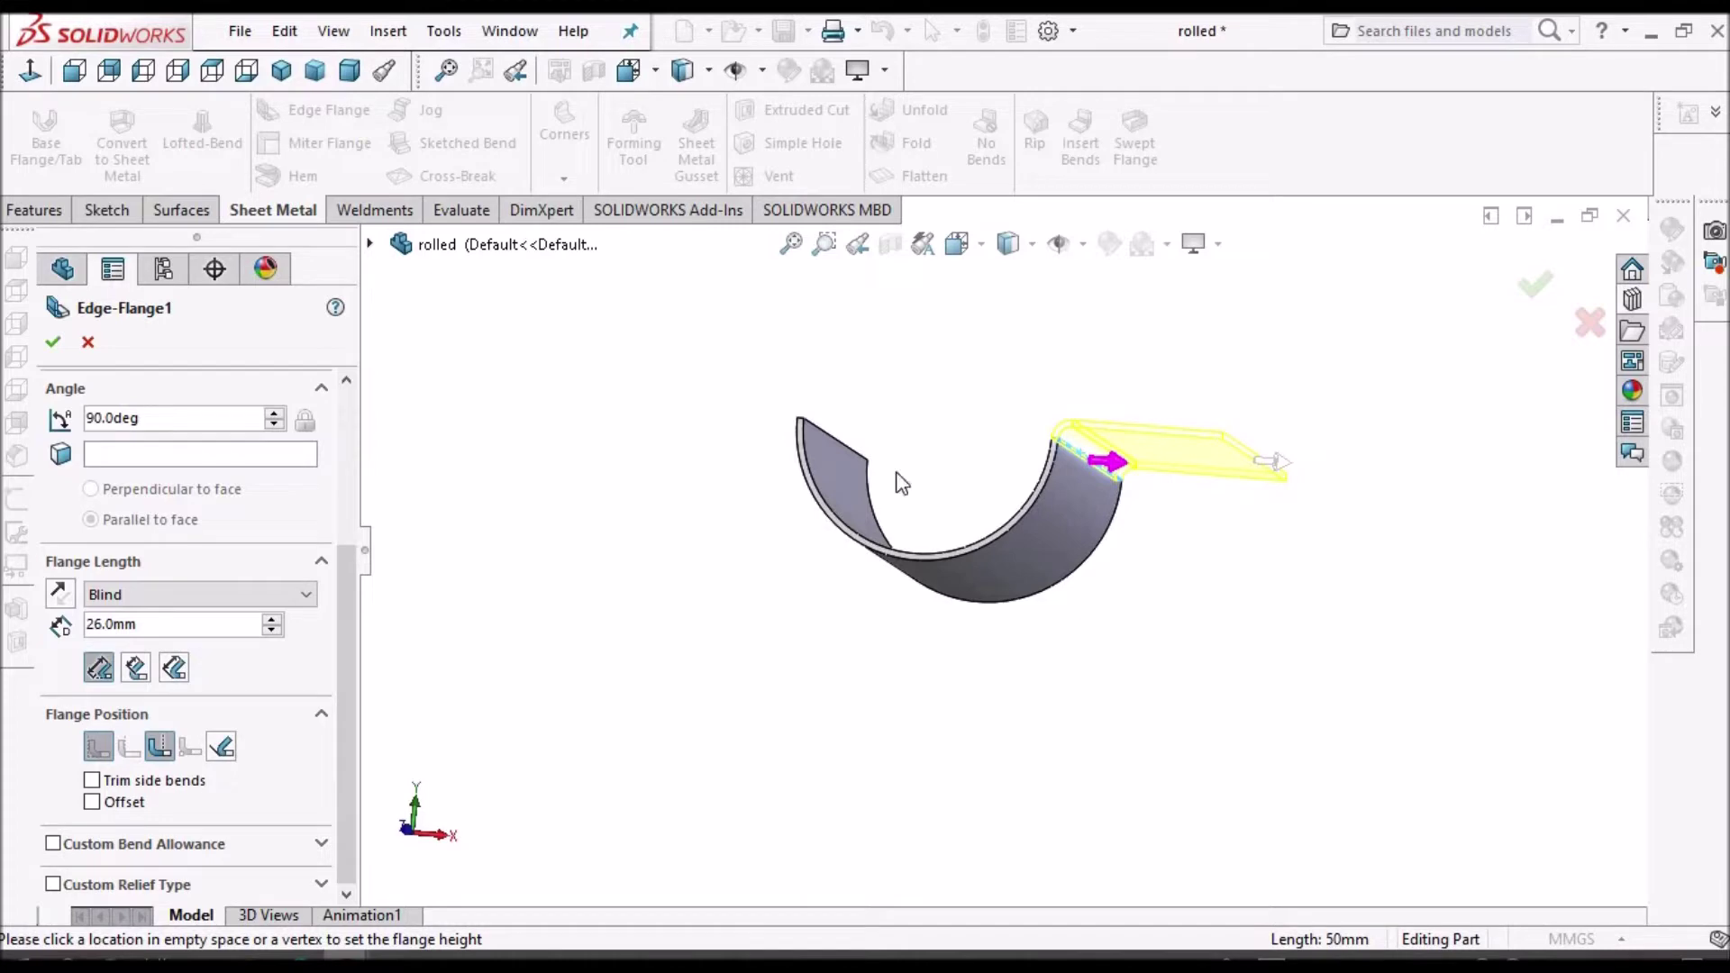
{"action": "middle_click_drag", "start_coordinate": [979, 448], "coordinate": [838, 451]}
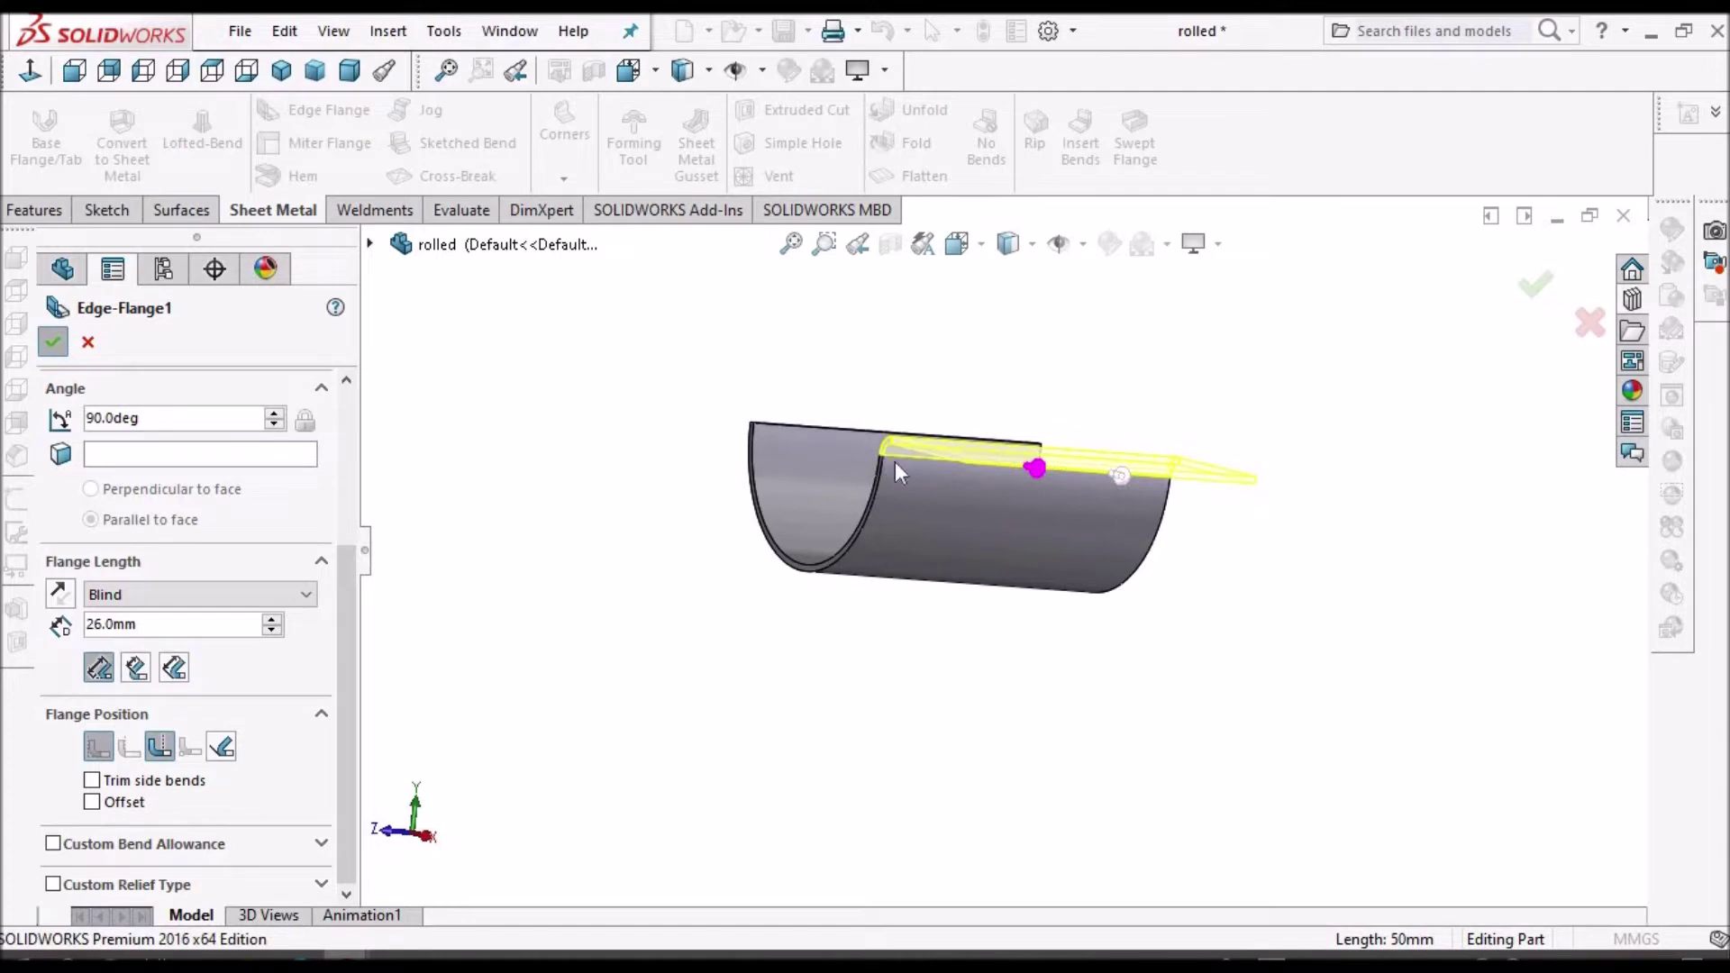
{"action": "key", "text": "Return"}
- Flatten the half-cylinder with its edge flange to inspect the flat pattern, and return it to the bent state
{"action": "middle_click_drag", "start_coordinate": [895, 462], "coordinate": [946, 638]}
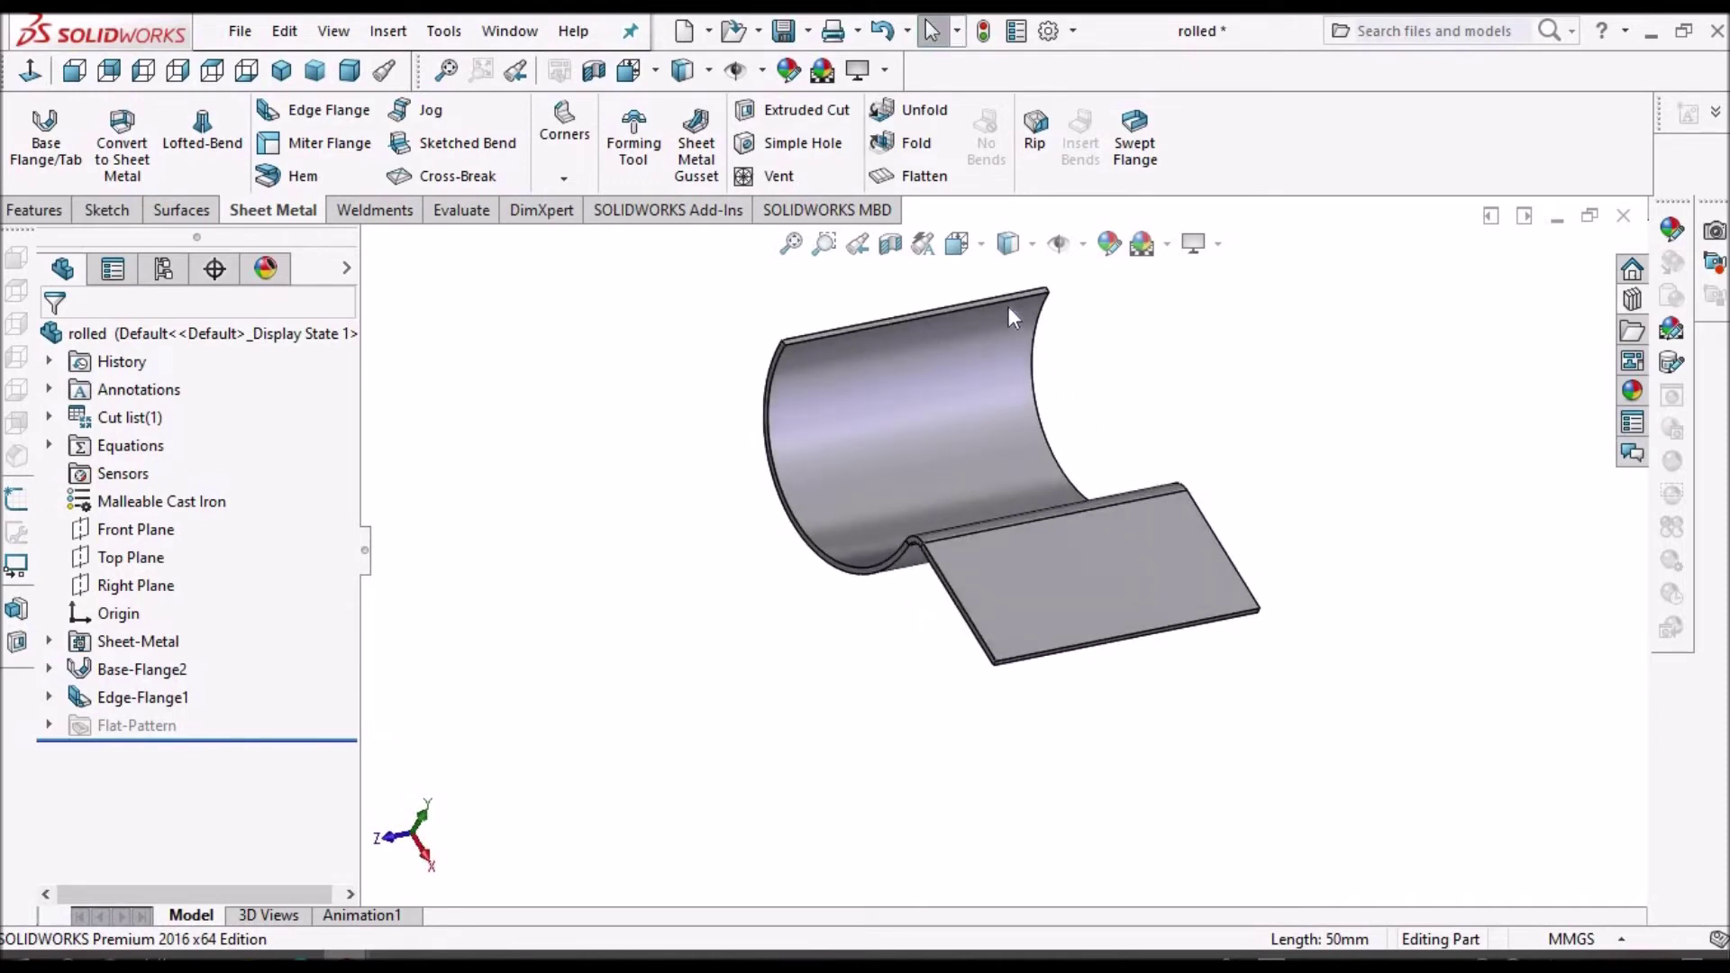
{"action": "left_click", "coordinate": [921, 180]}
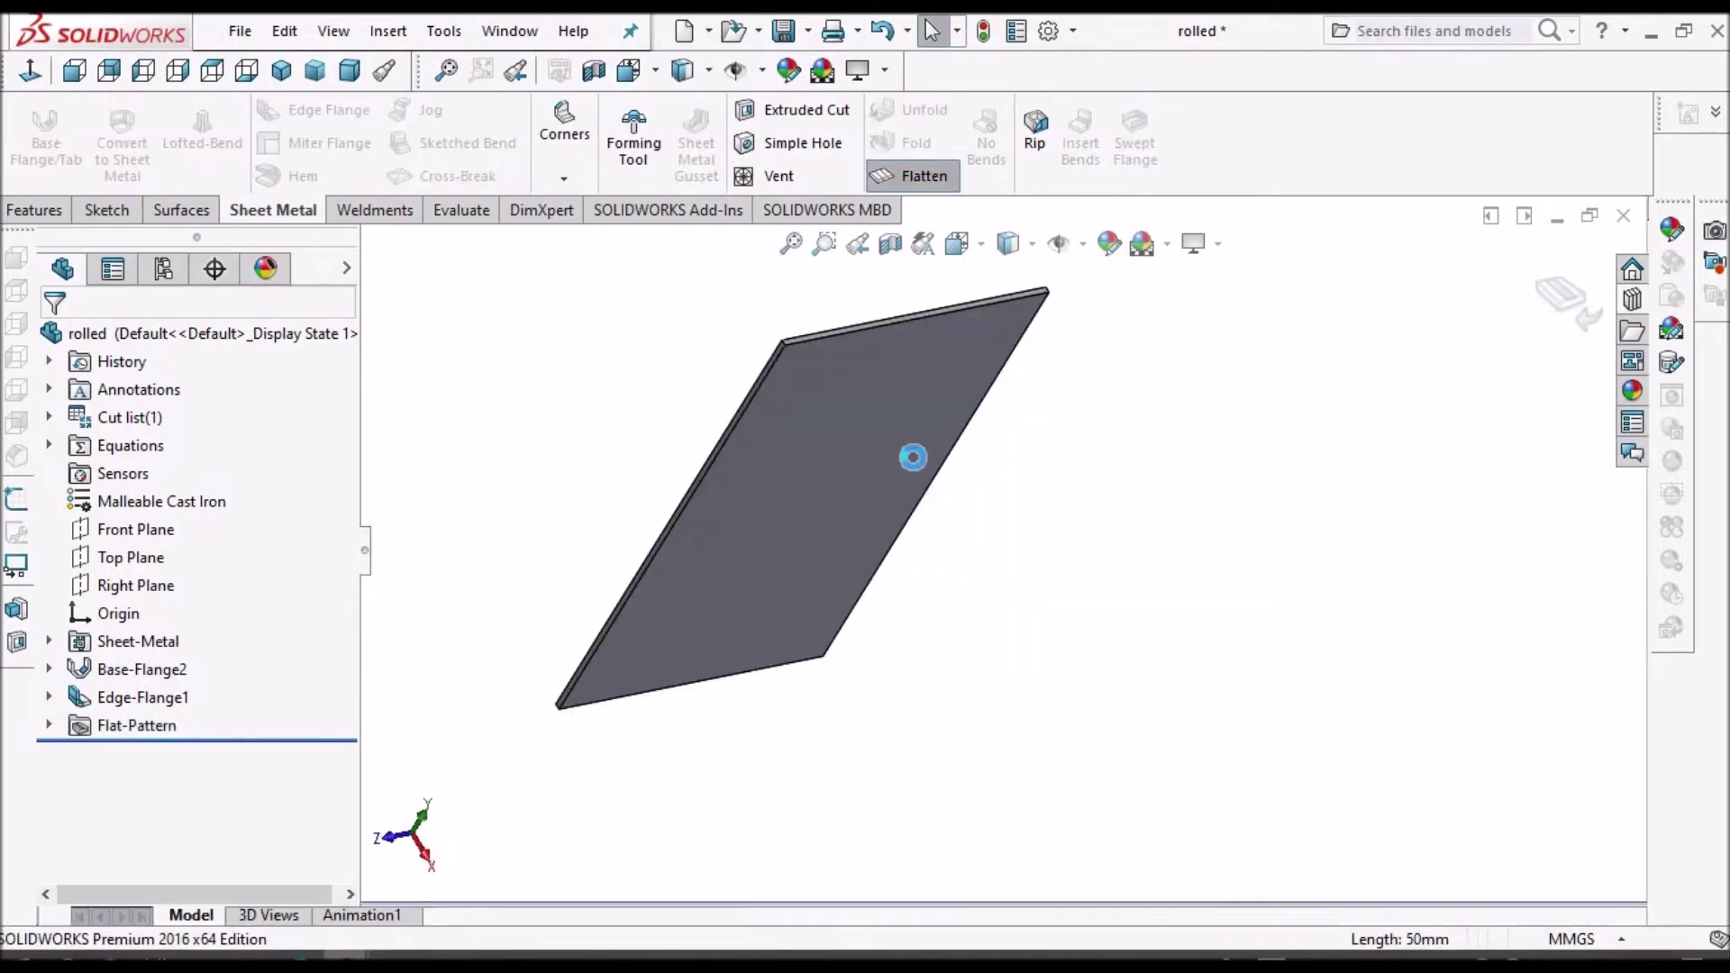
{"action": "left_click", "coordinate": [920, 171]}
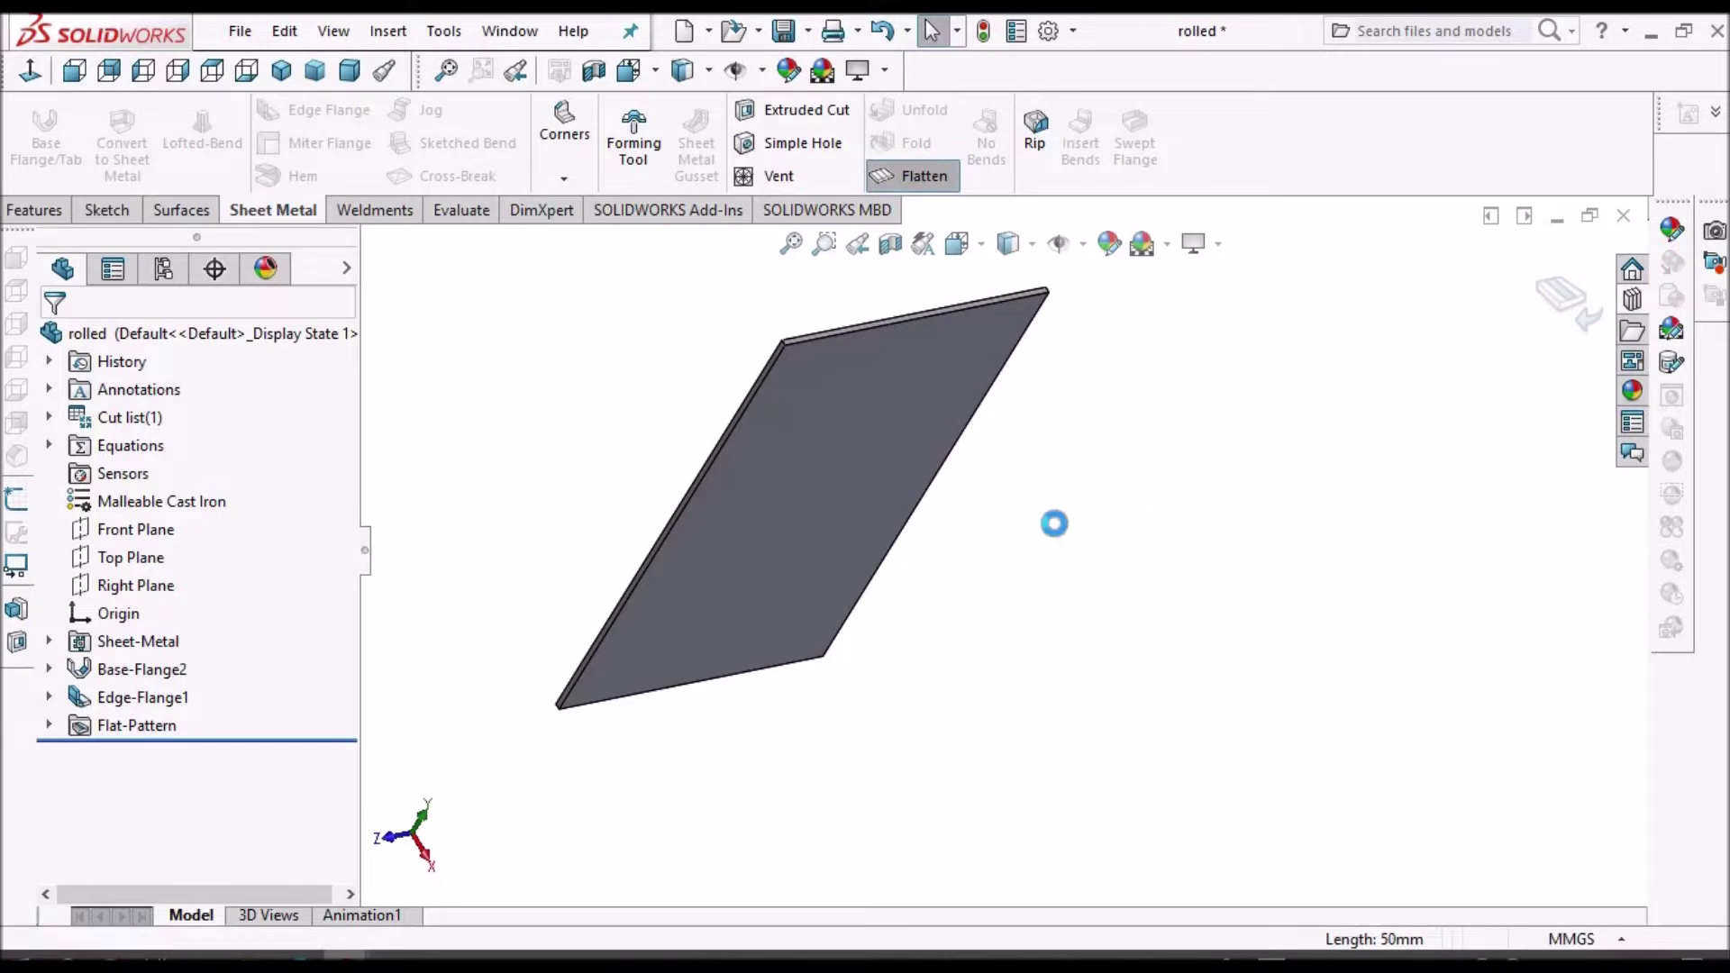
{"action": "middle_click_drag", "start_coordinate": [1020, 517], "coordinate": [1108, 423]}
{"action": "left_click", "coordinate": [565, 179]}
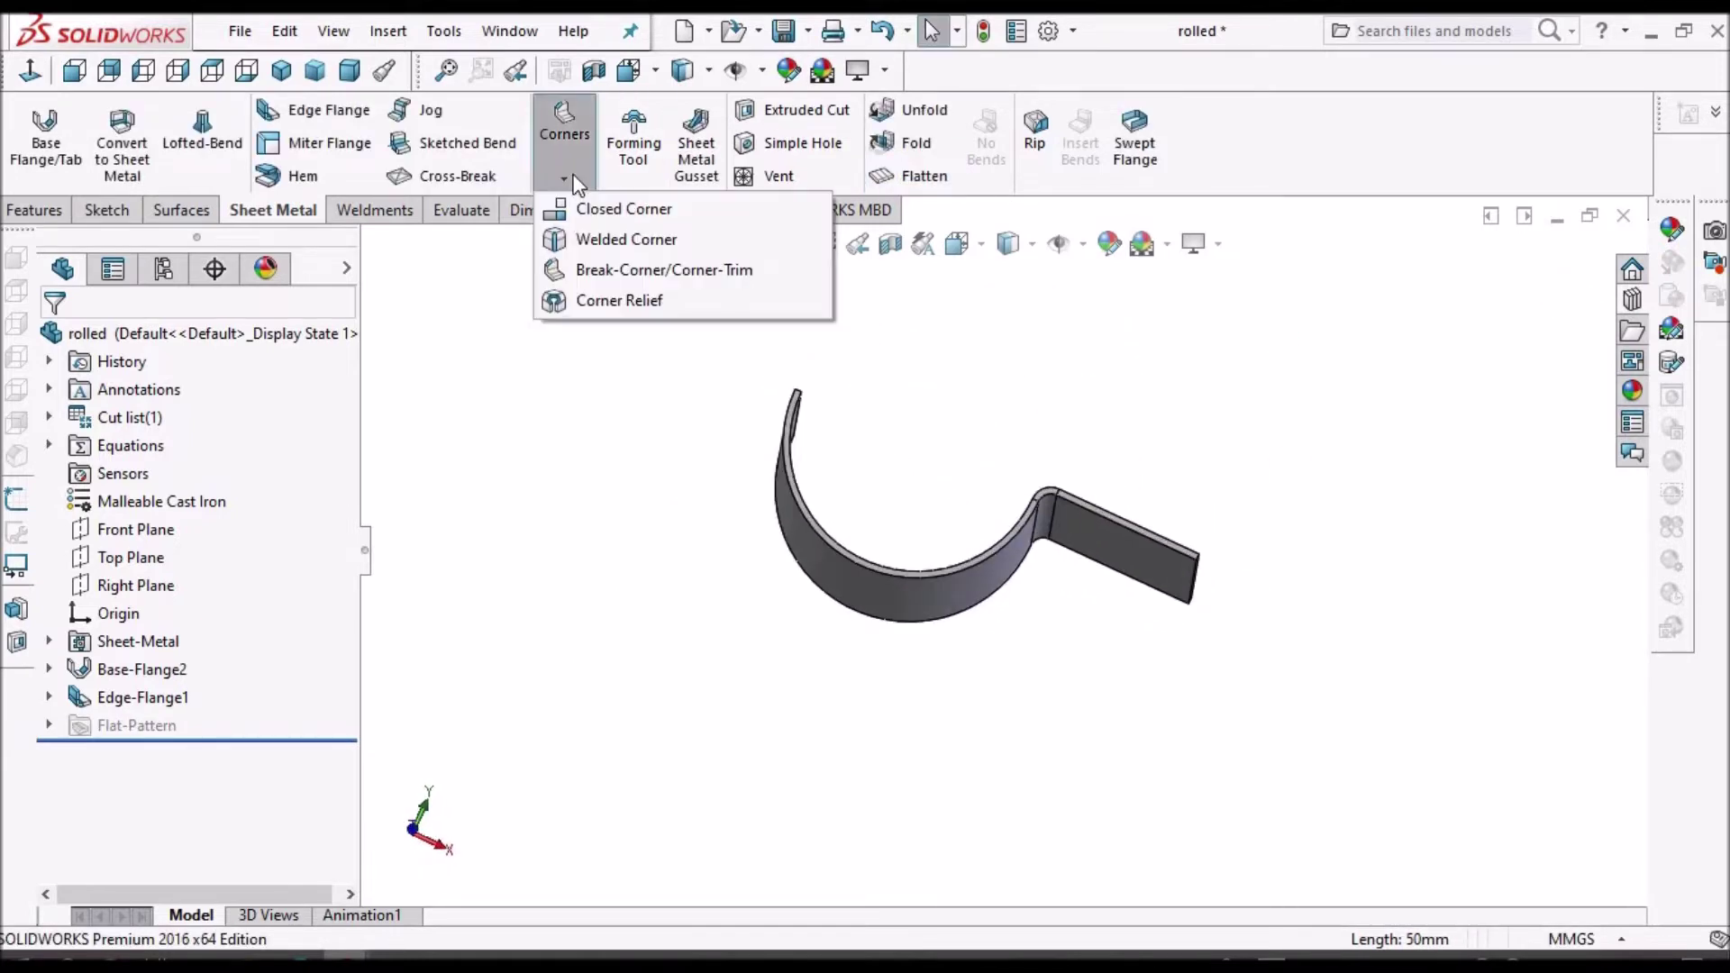
{"action": "left_click", "coordinate": [633, 270]}
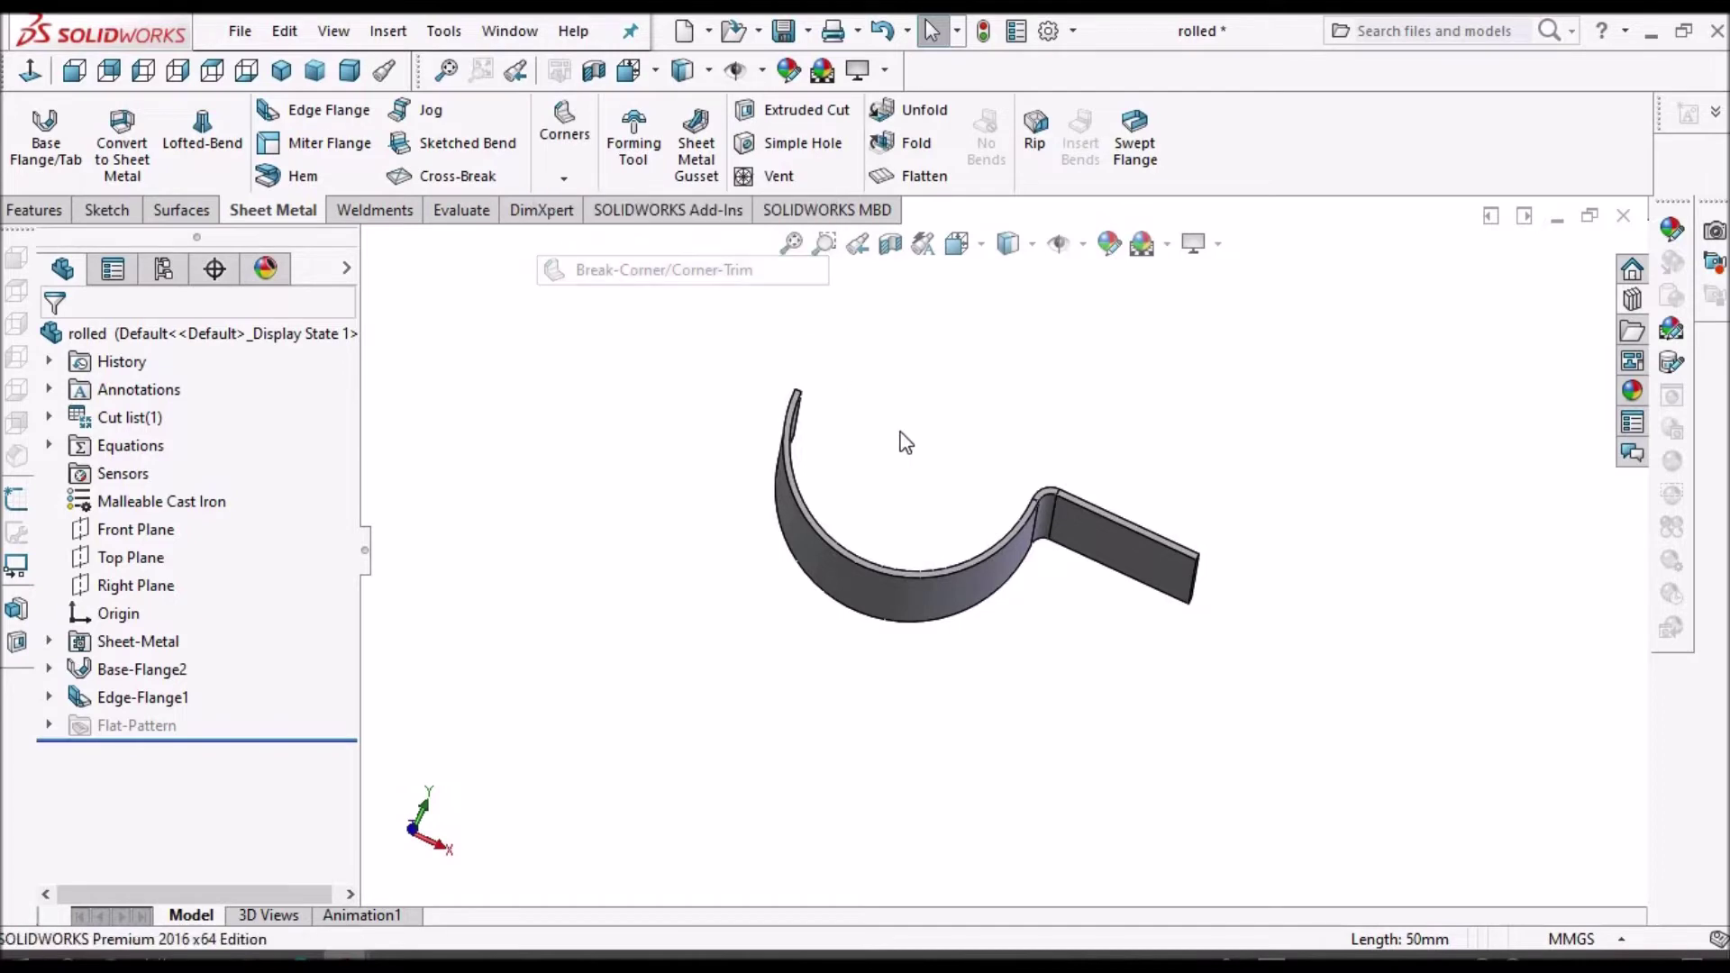
{"action": "middle_click_drag", "start_coordinate": [842, 394], "coordinate": [748, 475]}
{"action": "scroll", "coordinate": [931, 471], "scroll_direction": "down", "scroll_amount": 5}
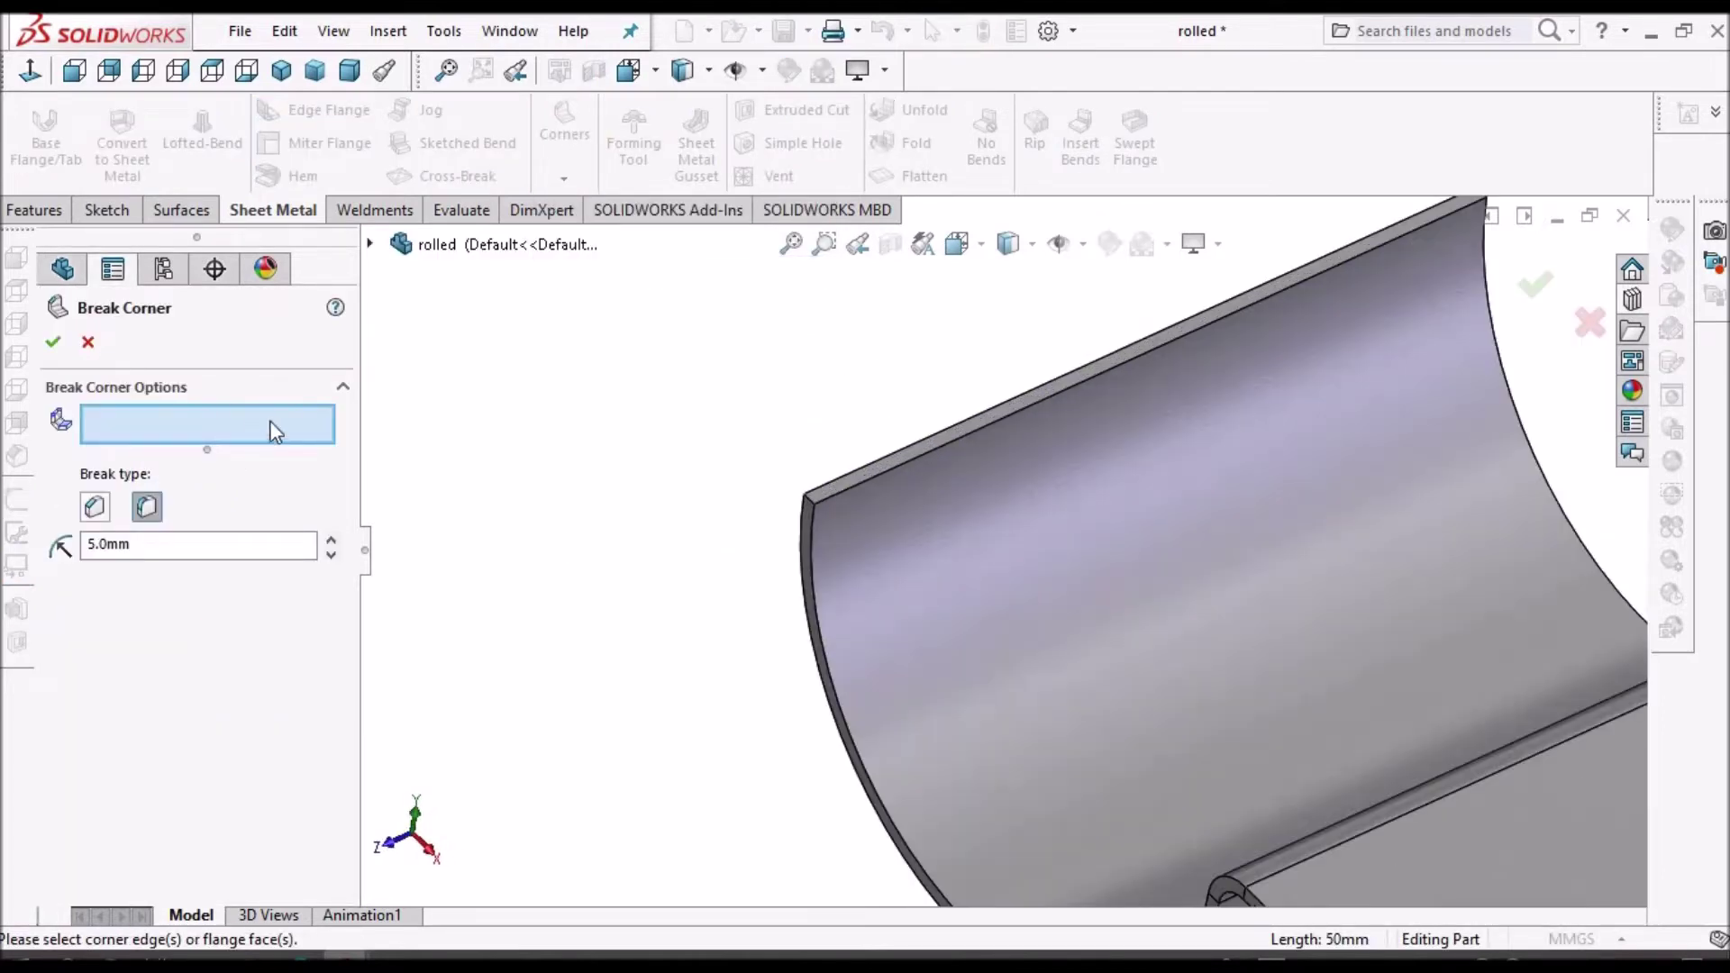
{"action": "scroll", "coordinate": [931, 527], "scroll_direction": "down", "scroll_amount": 3}
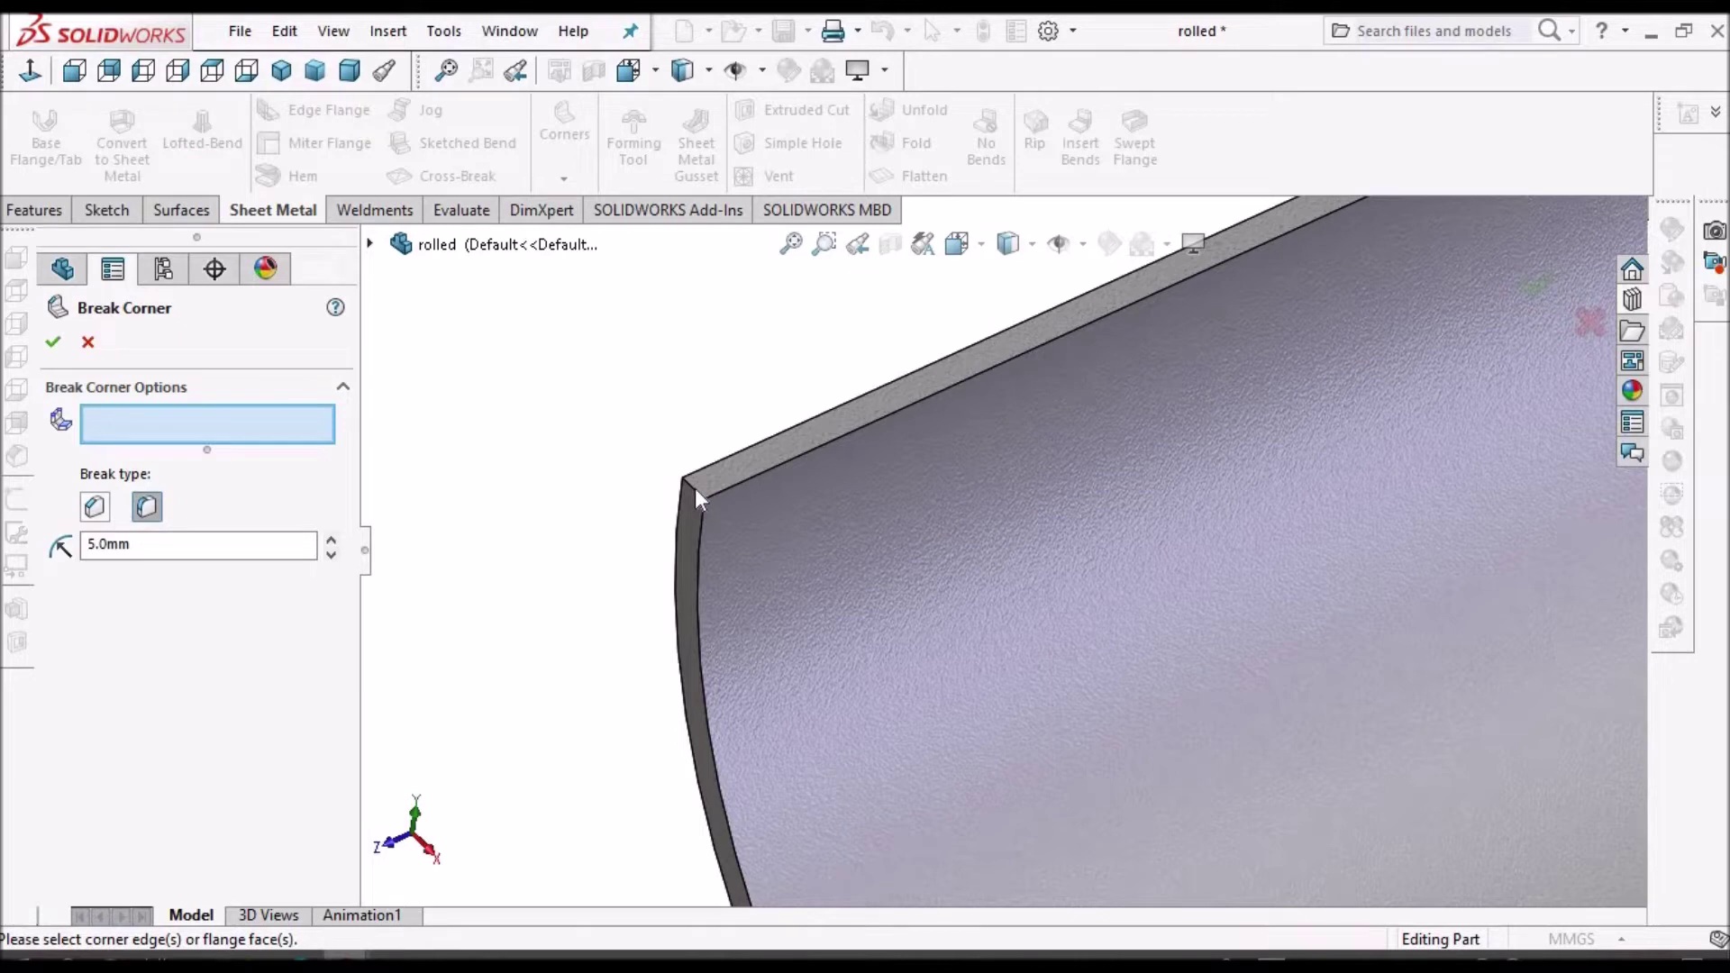
{"action": "left_click", "coordinate": [95, 507]}
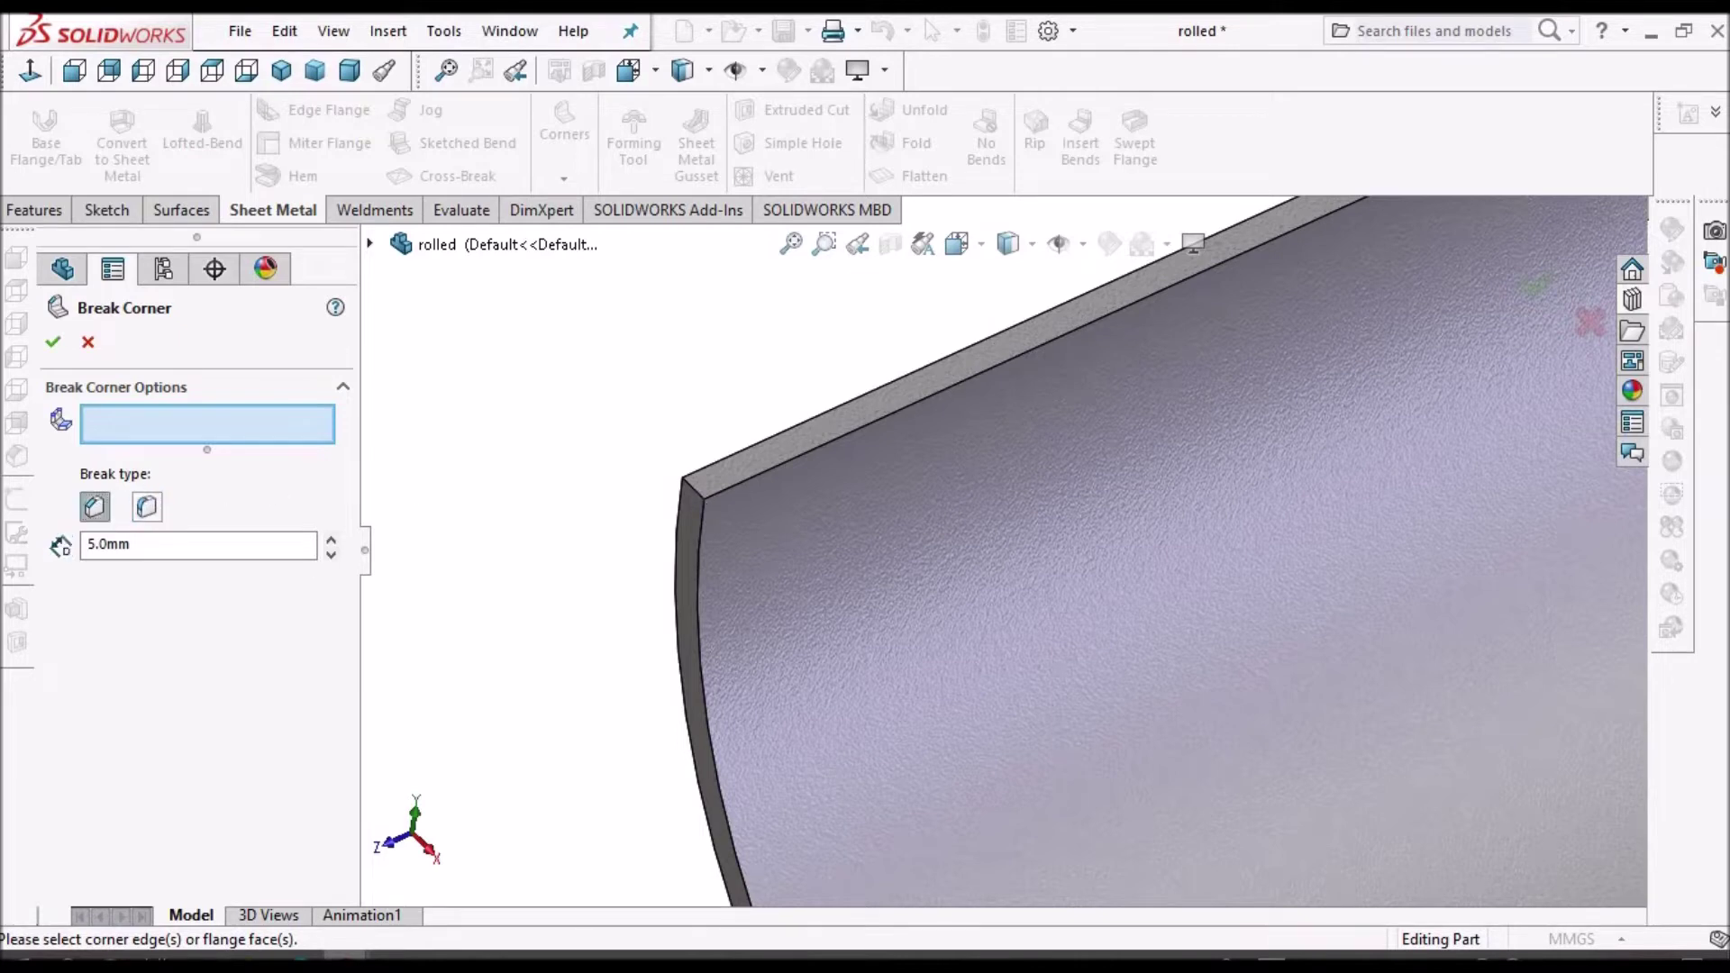
{"action": "scroll", "coordinate": [706, 508], "scroll_direction": "up", "scroll_amount": 2}
{"action": "scroll", "coordinate": [1105, 516], "scroll_direction": "up", "scroll_amount": 3}
{"action": "scroll", "coordinate": [1107, 519], "scroll_direction": "up", "scroll_amount": 2}
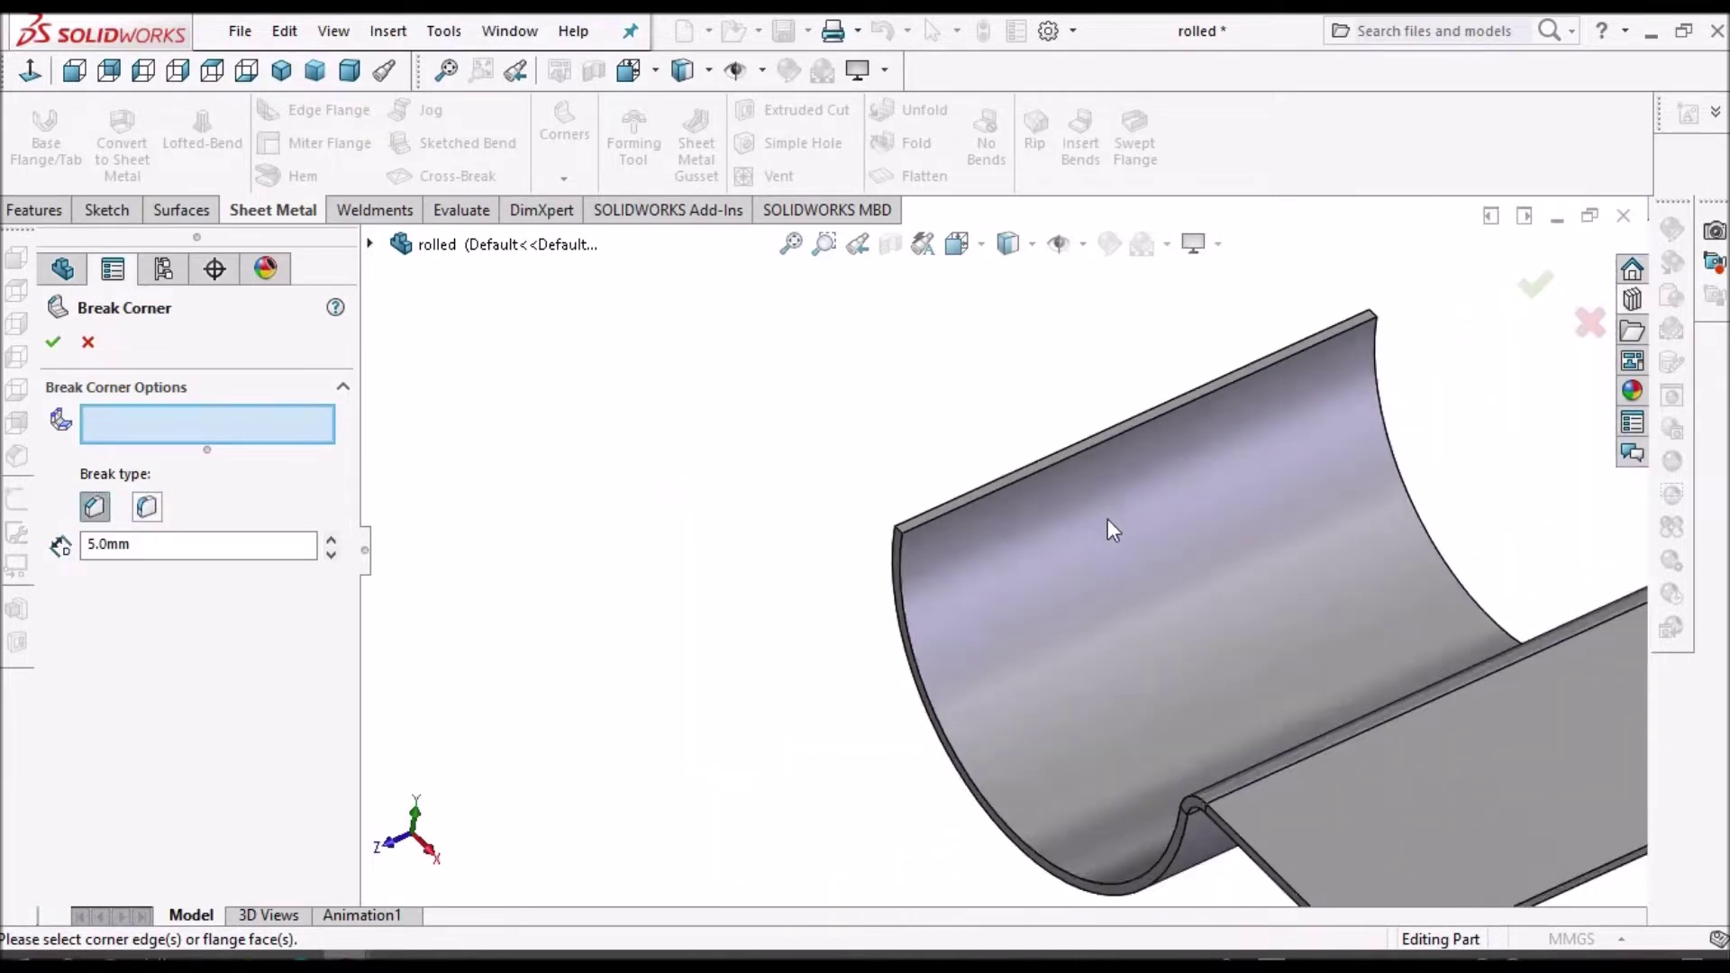
{"action": "scroll", "coordinate": [1486, 569], "scroll_direction": "up", "scroll_amount": 2}
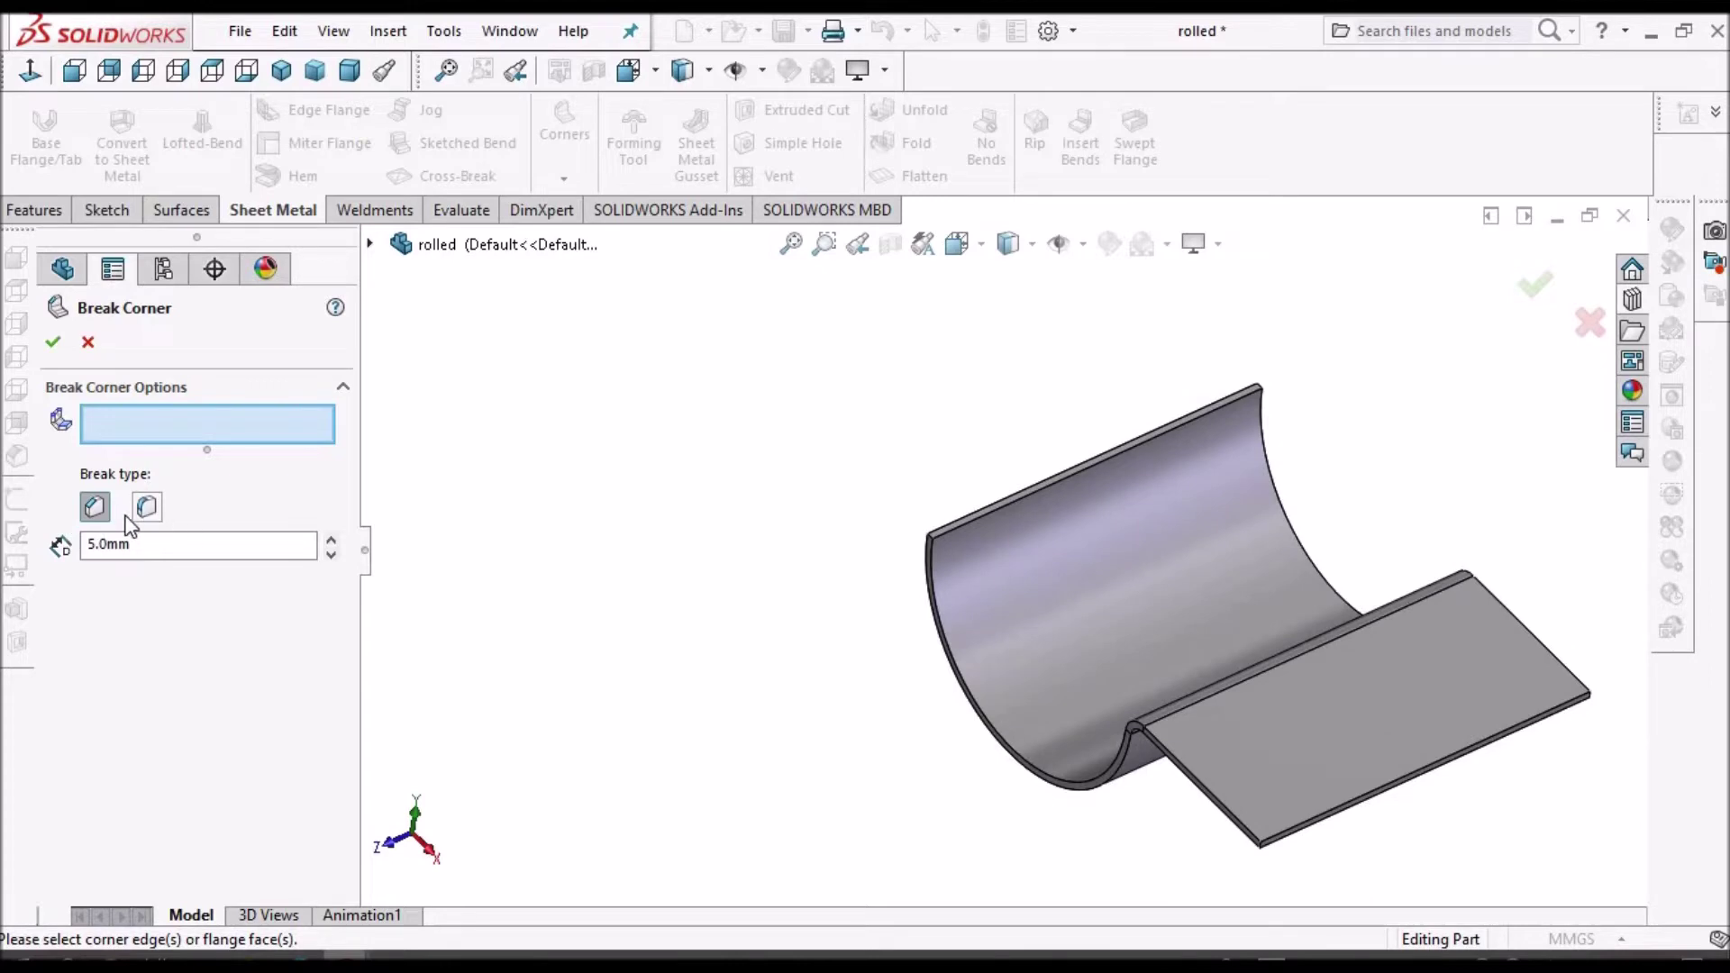
{"action": "left_click", "coordinate": [89, 342]}
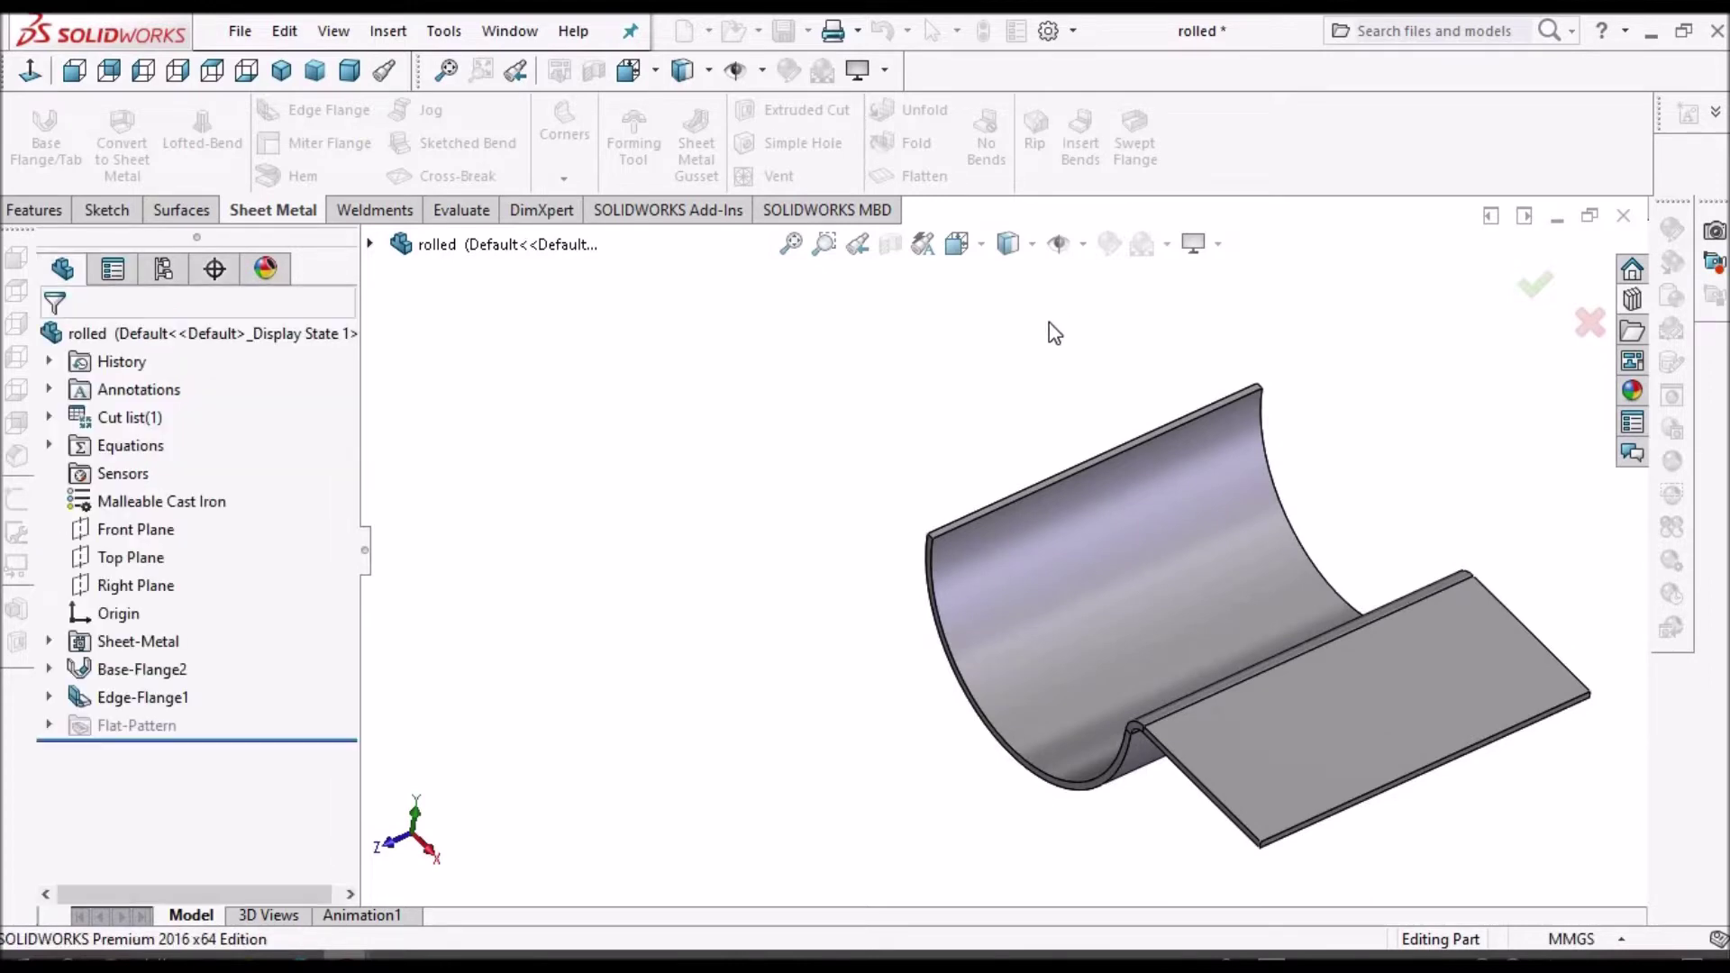
- Delete the 20 mm radius semicircular arc from the base flange sketch
{"action": "scroll", "coordinate": [1000, 547], "scroll_direction": "up", "scroll_amount": 3}
{"action": "middle_click_drag", "start_coordinate": [1186, 586], "coordinate": [1274, 522]}
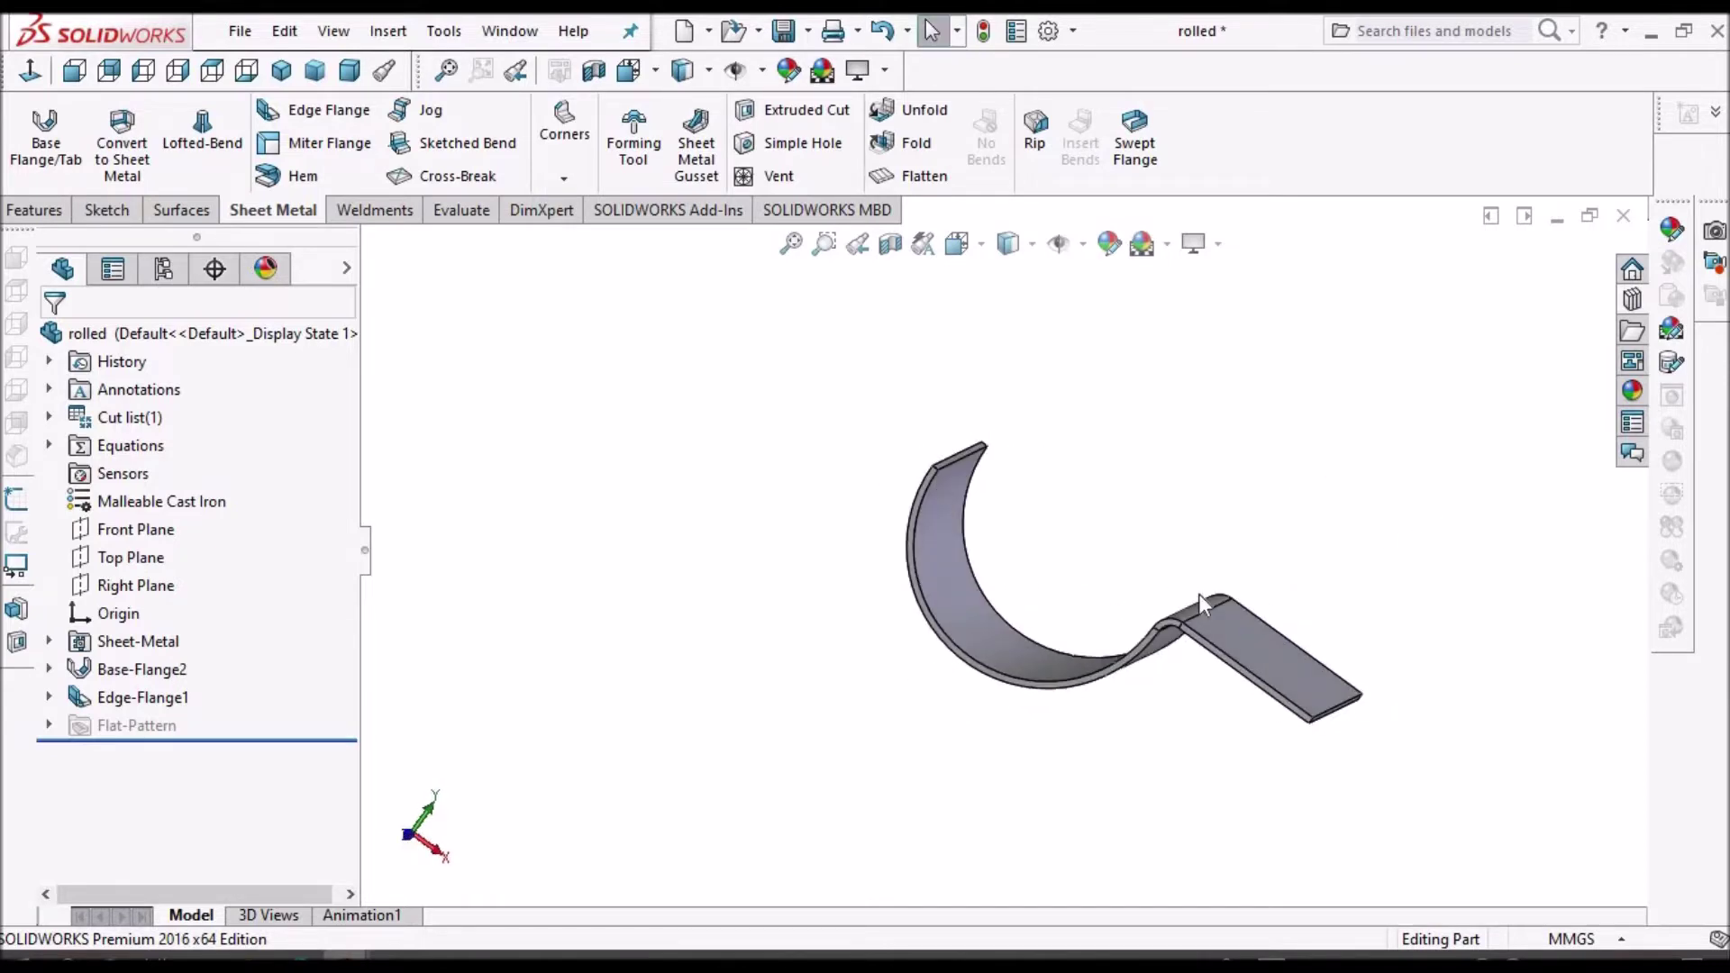
{"action": "middle_click_drag", "start_coordinate": [954, 602], "coordinate": [1093, 571]}
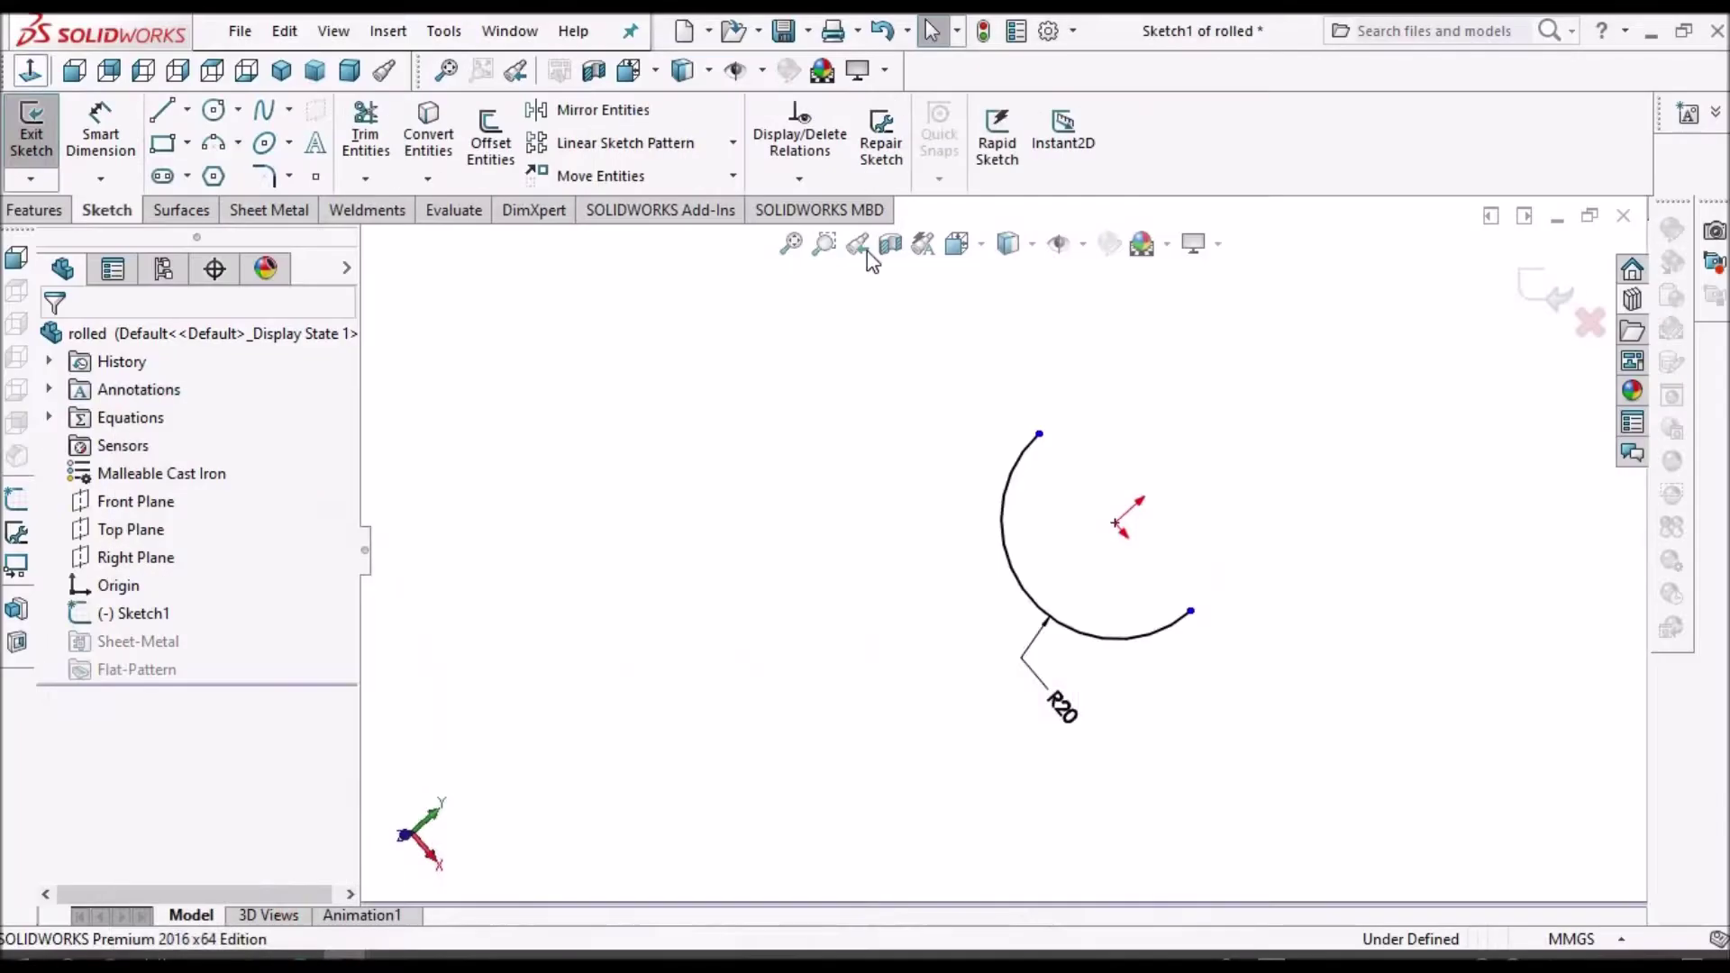
{"action": "key", "text": "f"}
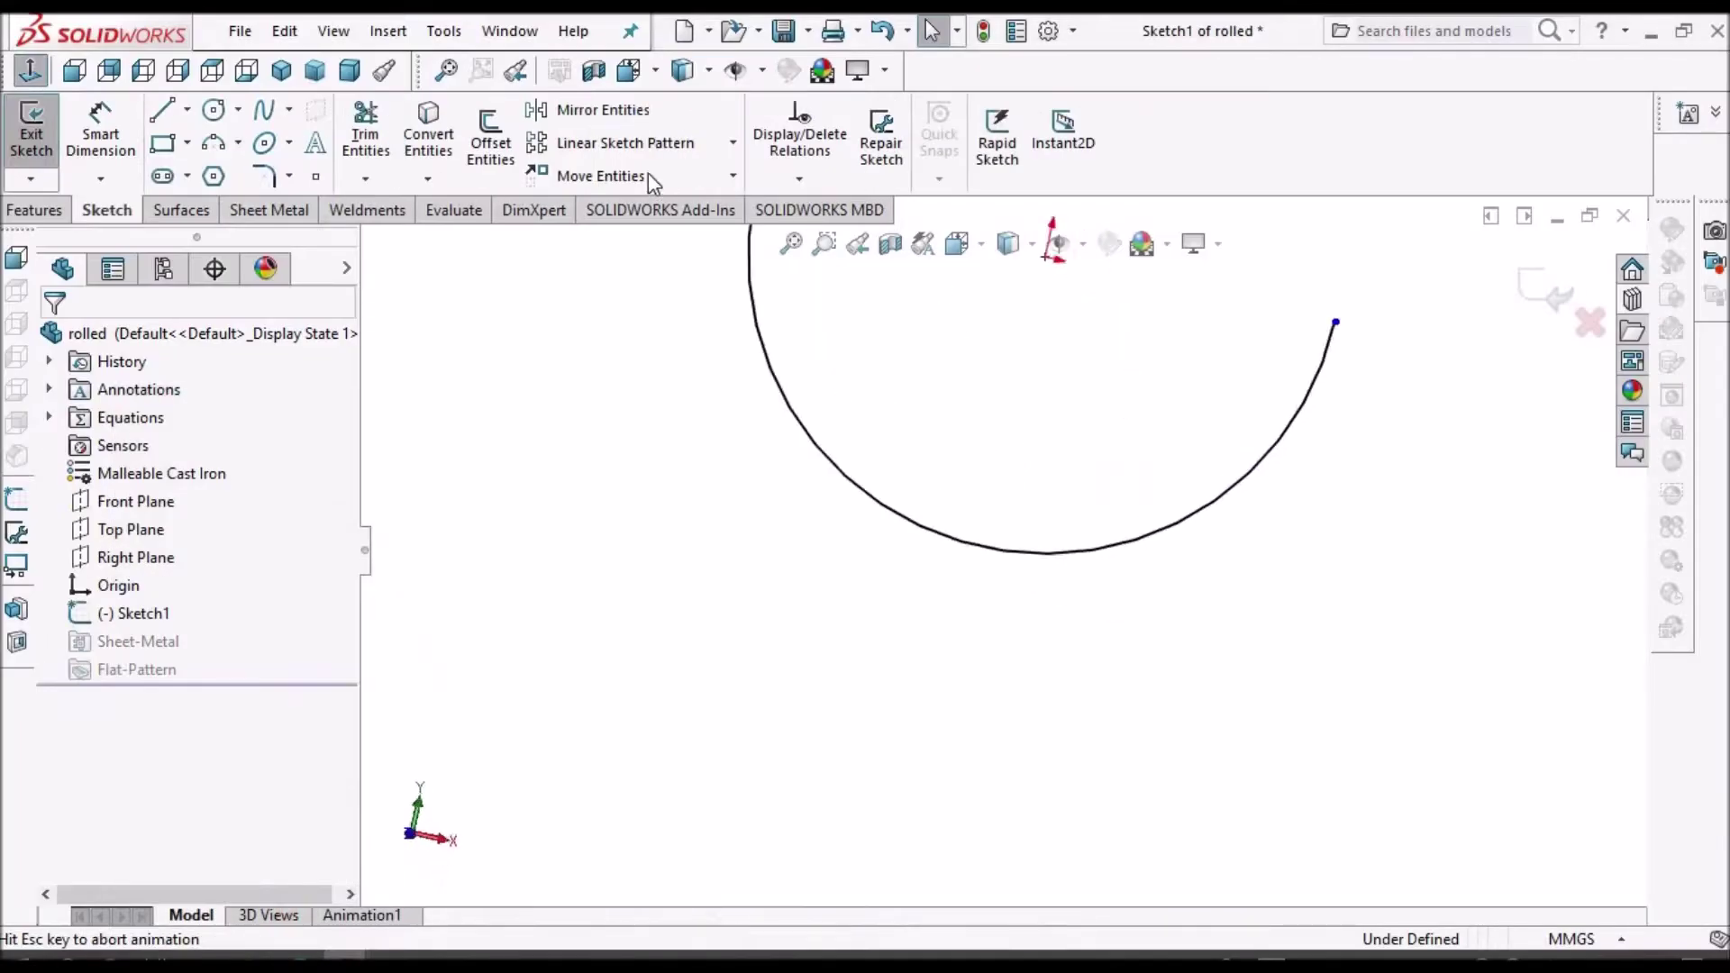
{"action": "scroll", "coordinate": [1271, 603], "scroll_direction": "up", "scroll_amount": 2}
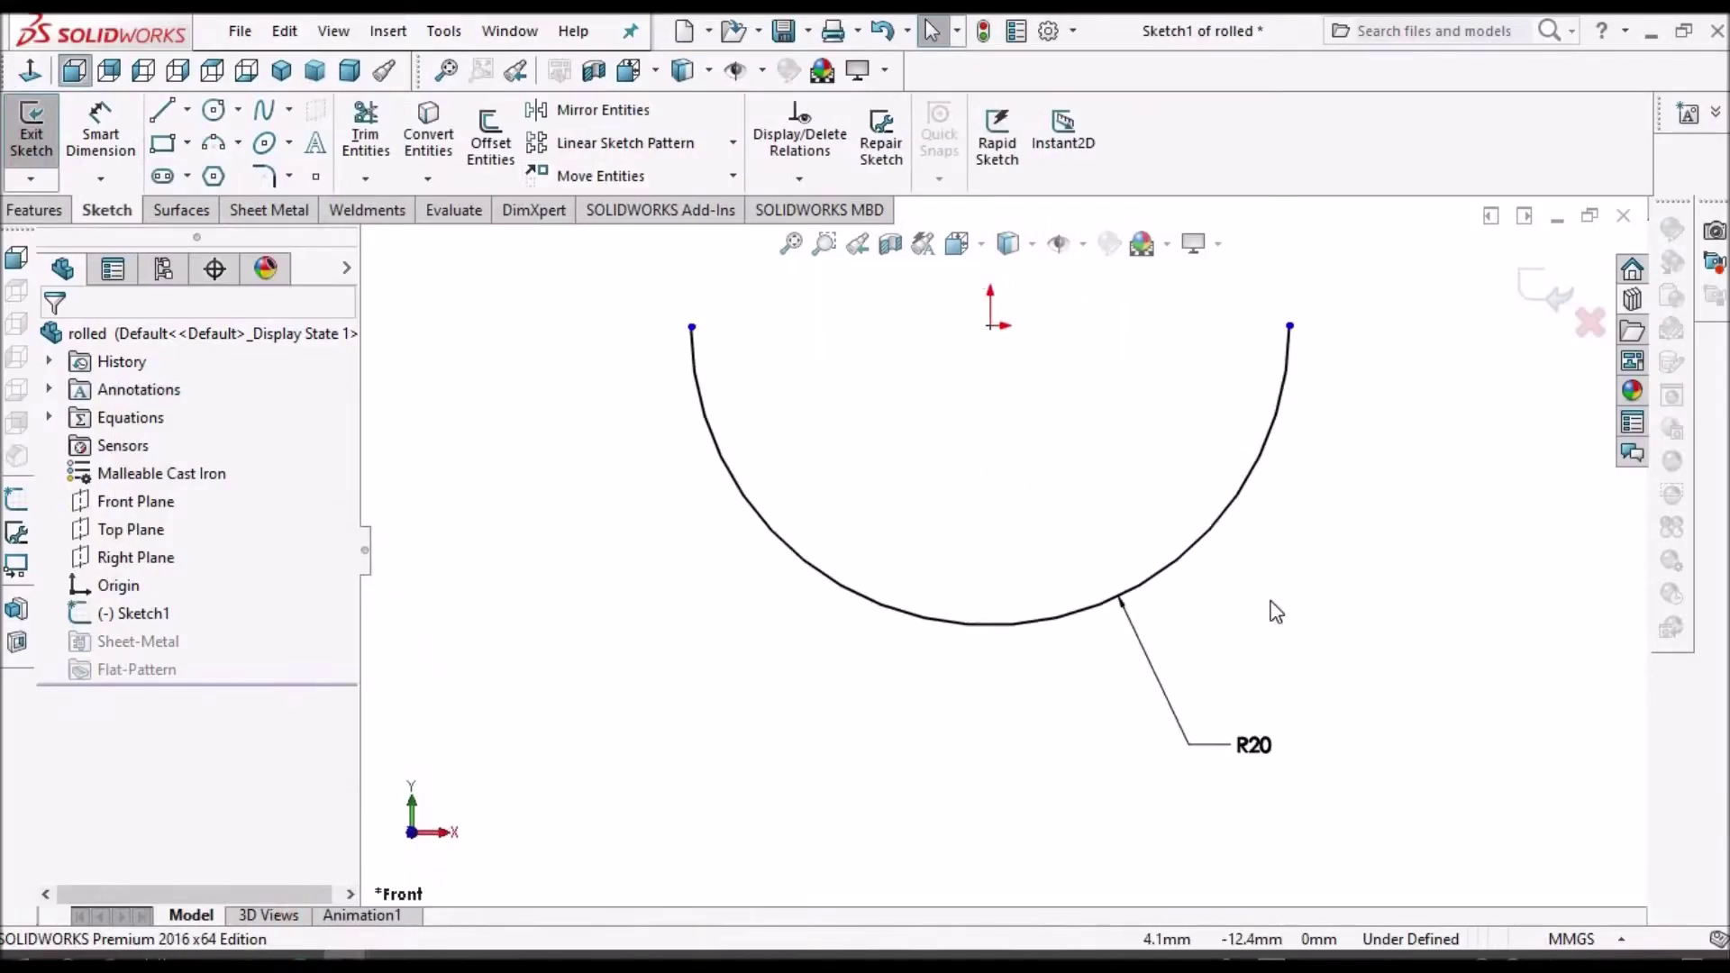
{"action": "left_click", "coordinate": [1148, 557]}
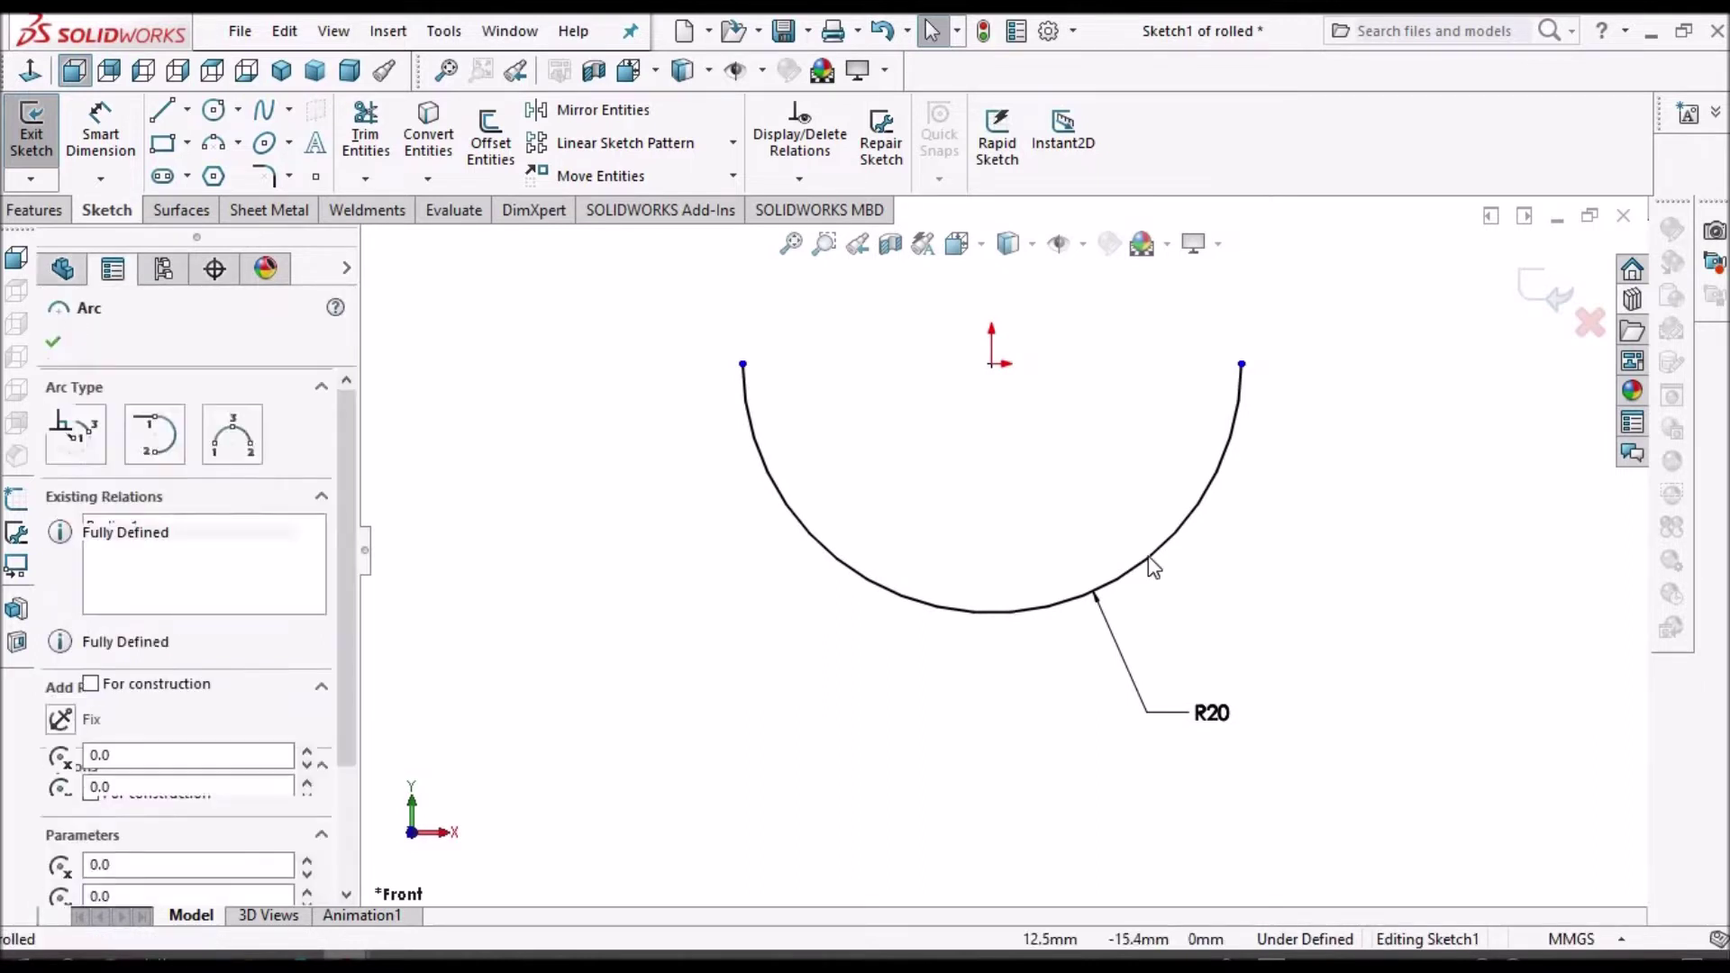
{"action": "key", "text": "Delete"}
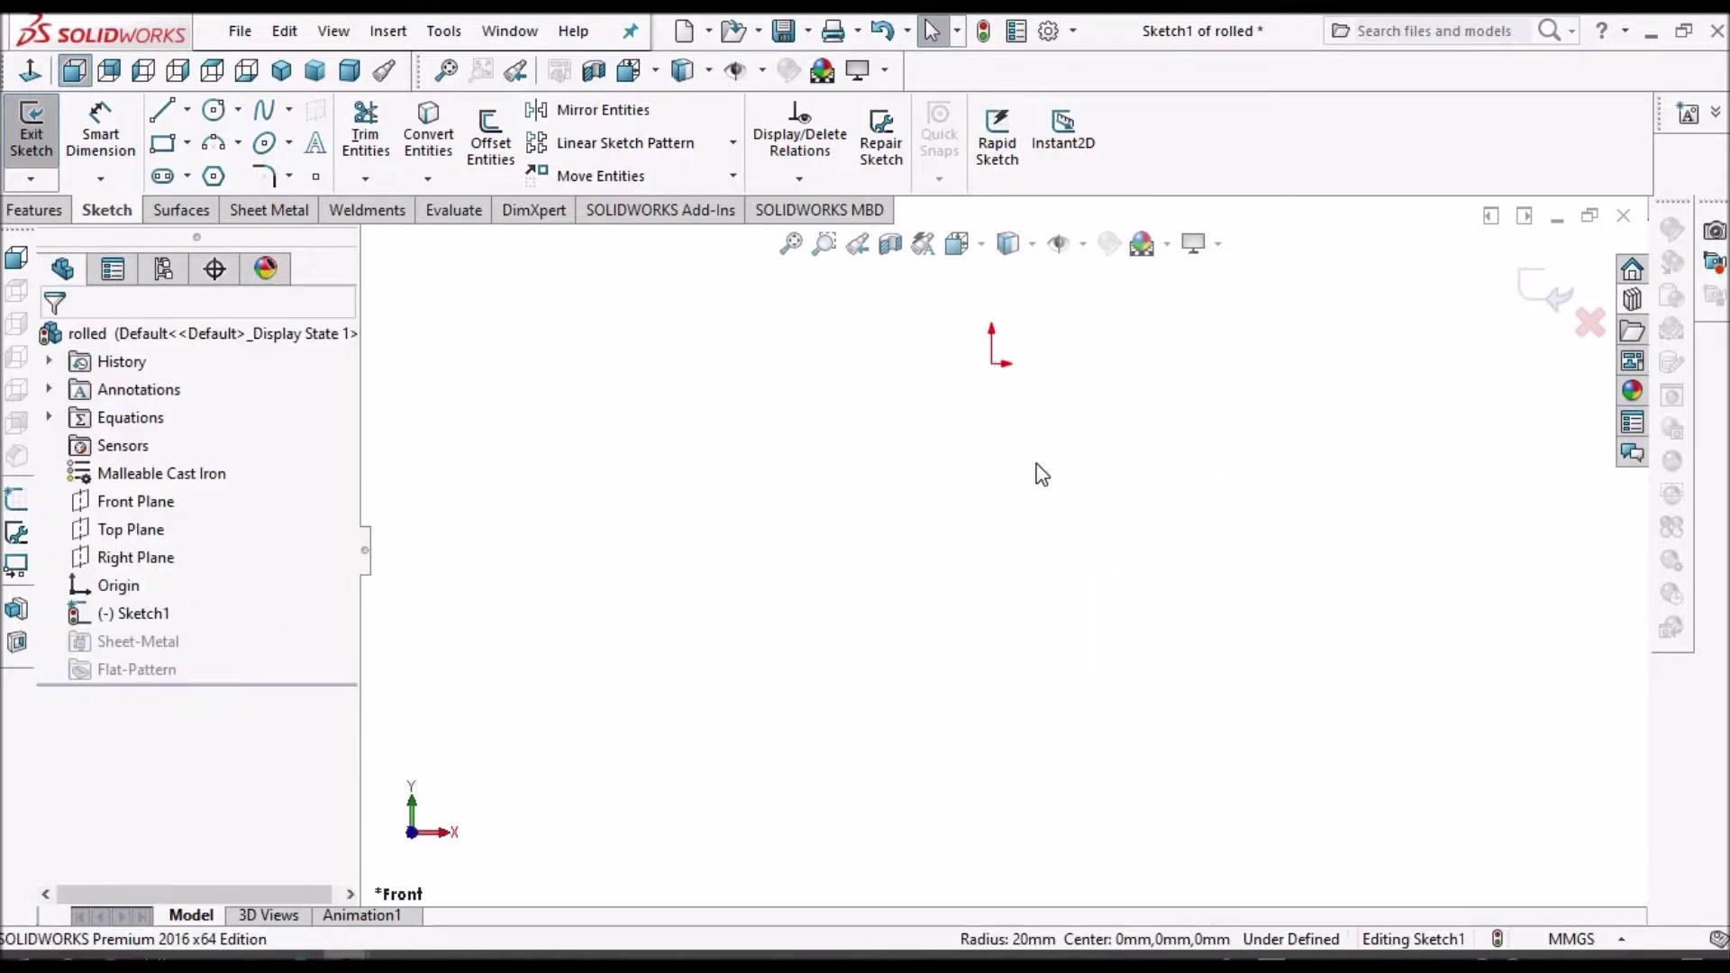
- Sketch a nearly closed centerpoint arc of about 12 mm radius centred on the origin, leaving a narrow gap at its start point
{"action": "scroll", "coordinate": [1092, 375], "scroll_direction": "up", "scroll_amount": 1}
{"action": "scroll", "coordinate": [1092, 373], "scroll_direction": "down", "scroll_amount": 2}
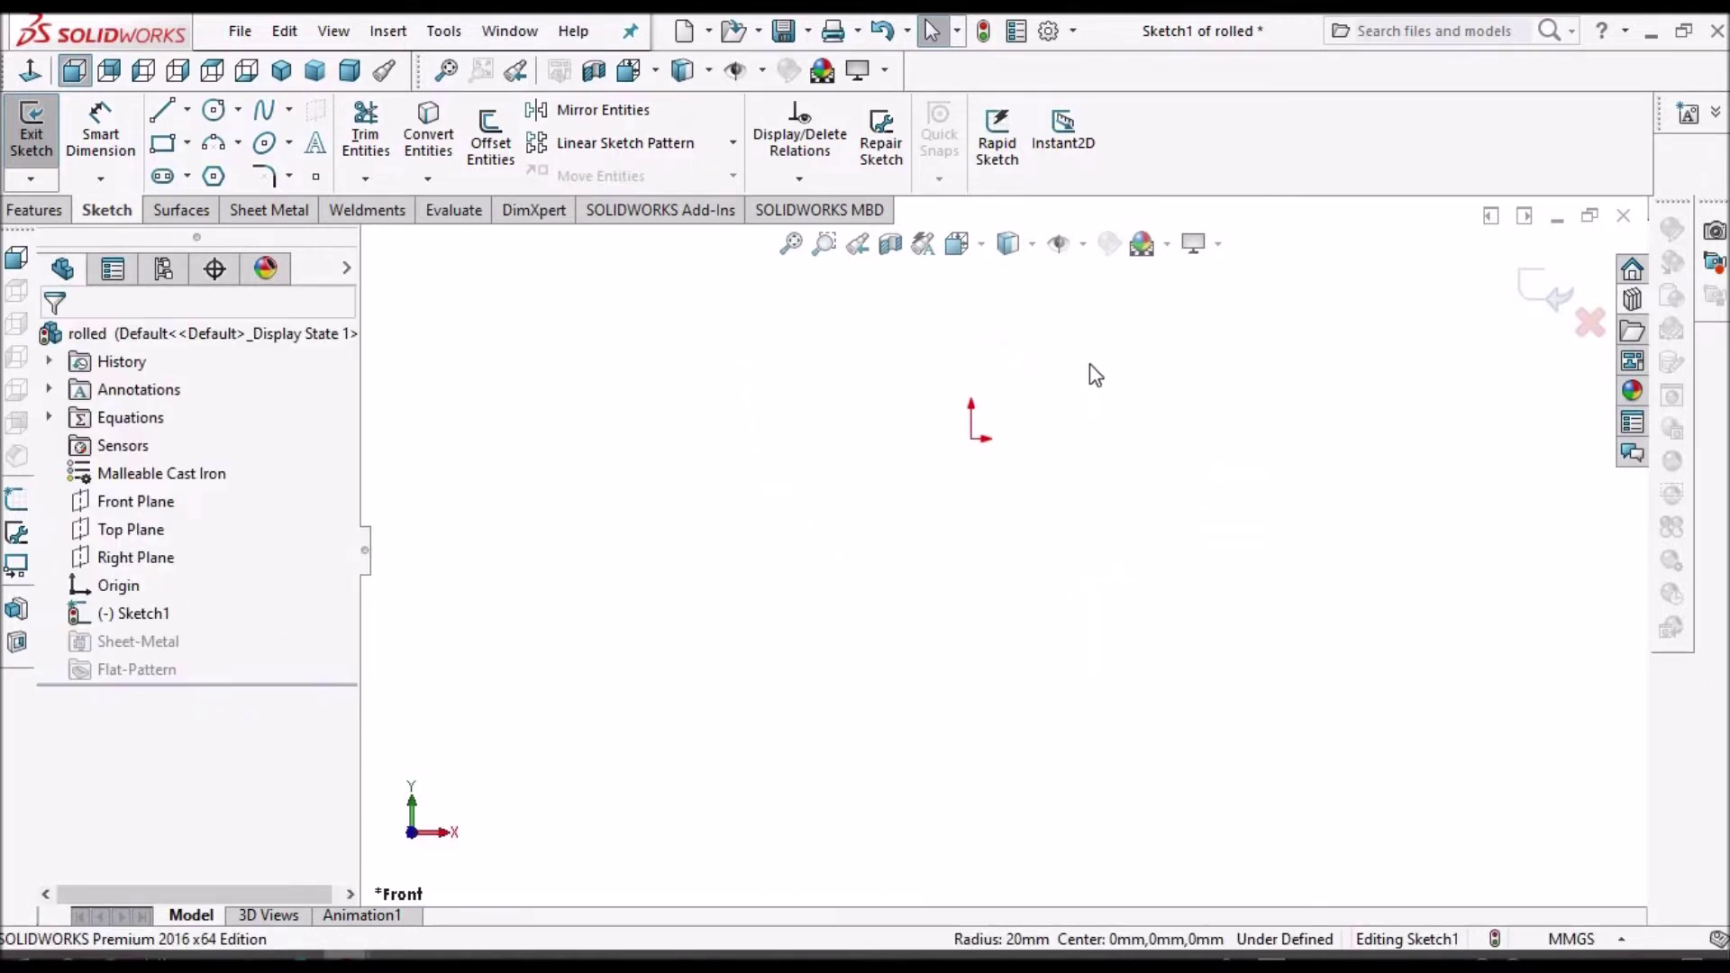
{"action": "left_click", "coordinate": [238, 144]}
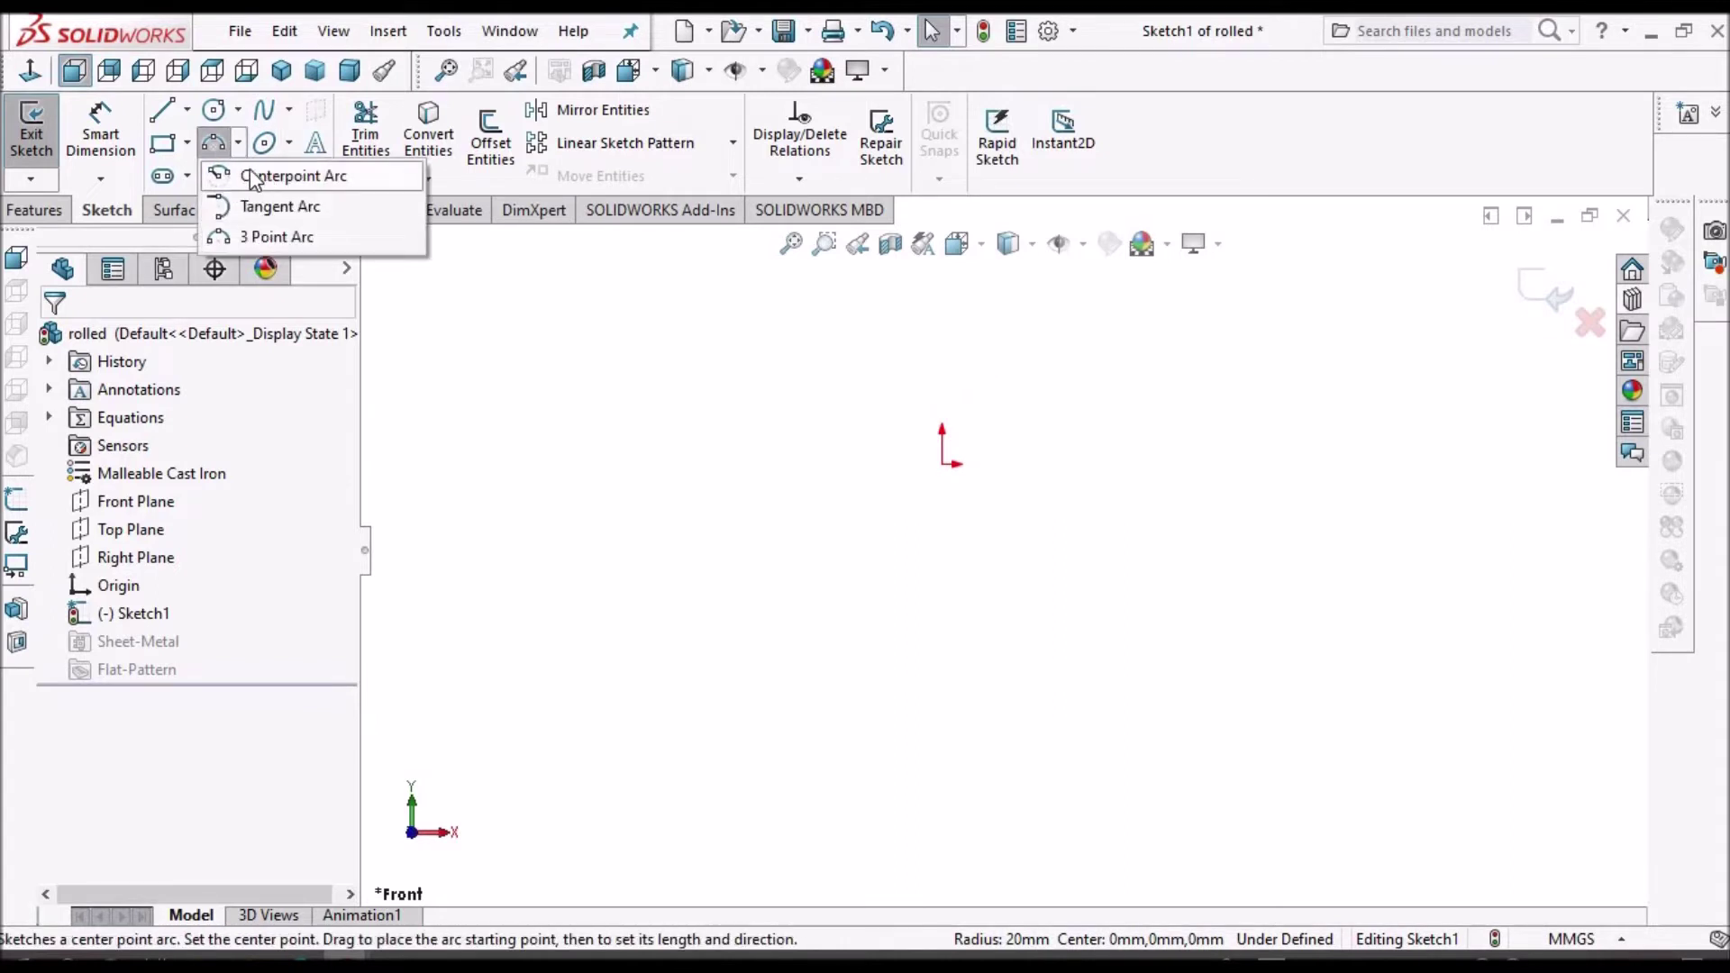
{"action": "left_click", "coordinate": [221, 180]}
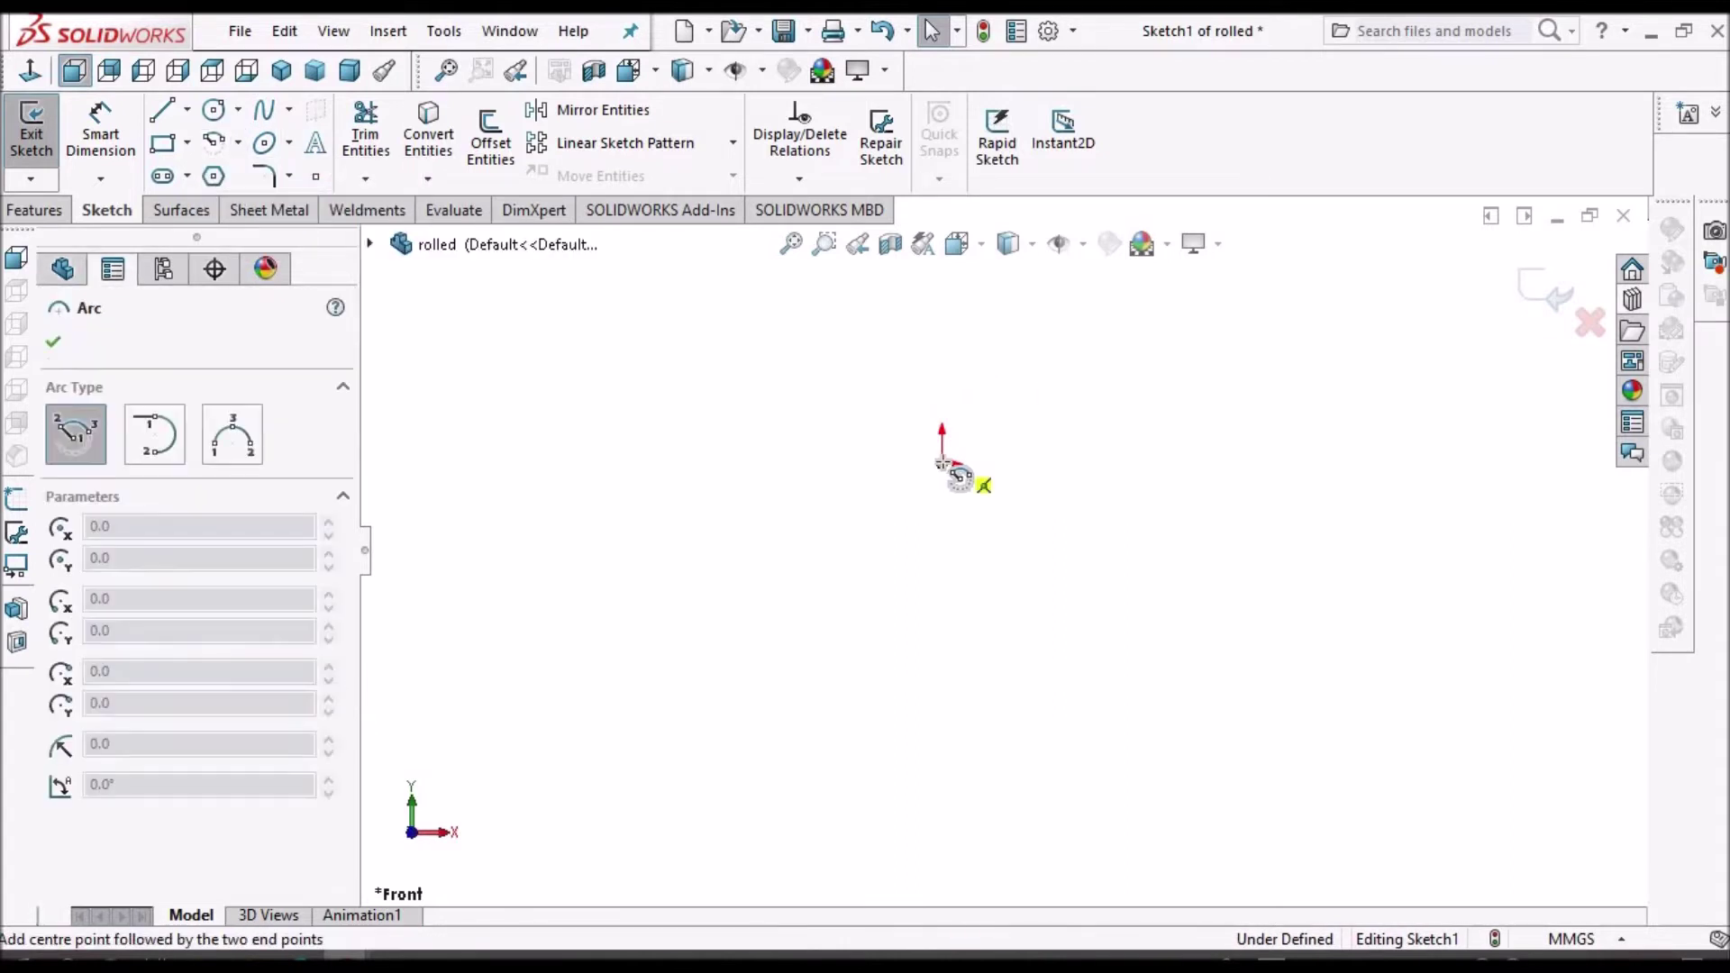
{"action": "left_click", "coordinate": [943, 464]}
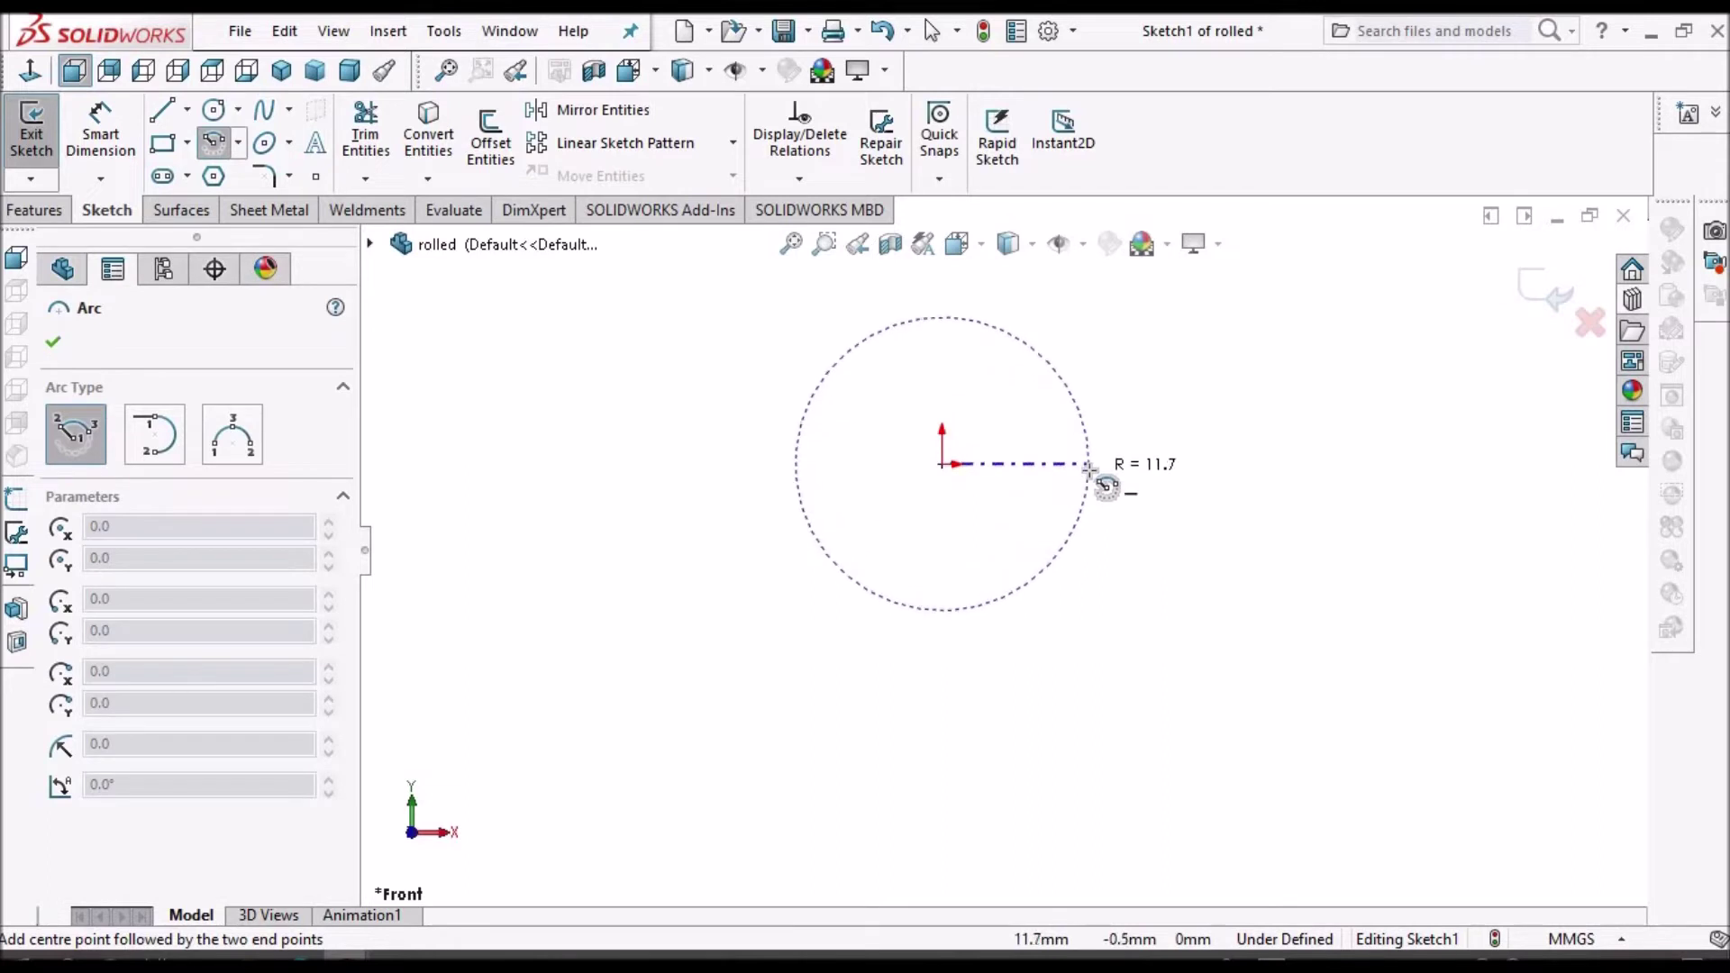
{"action": "left_click", "coordinate": [1089, 465]}
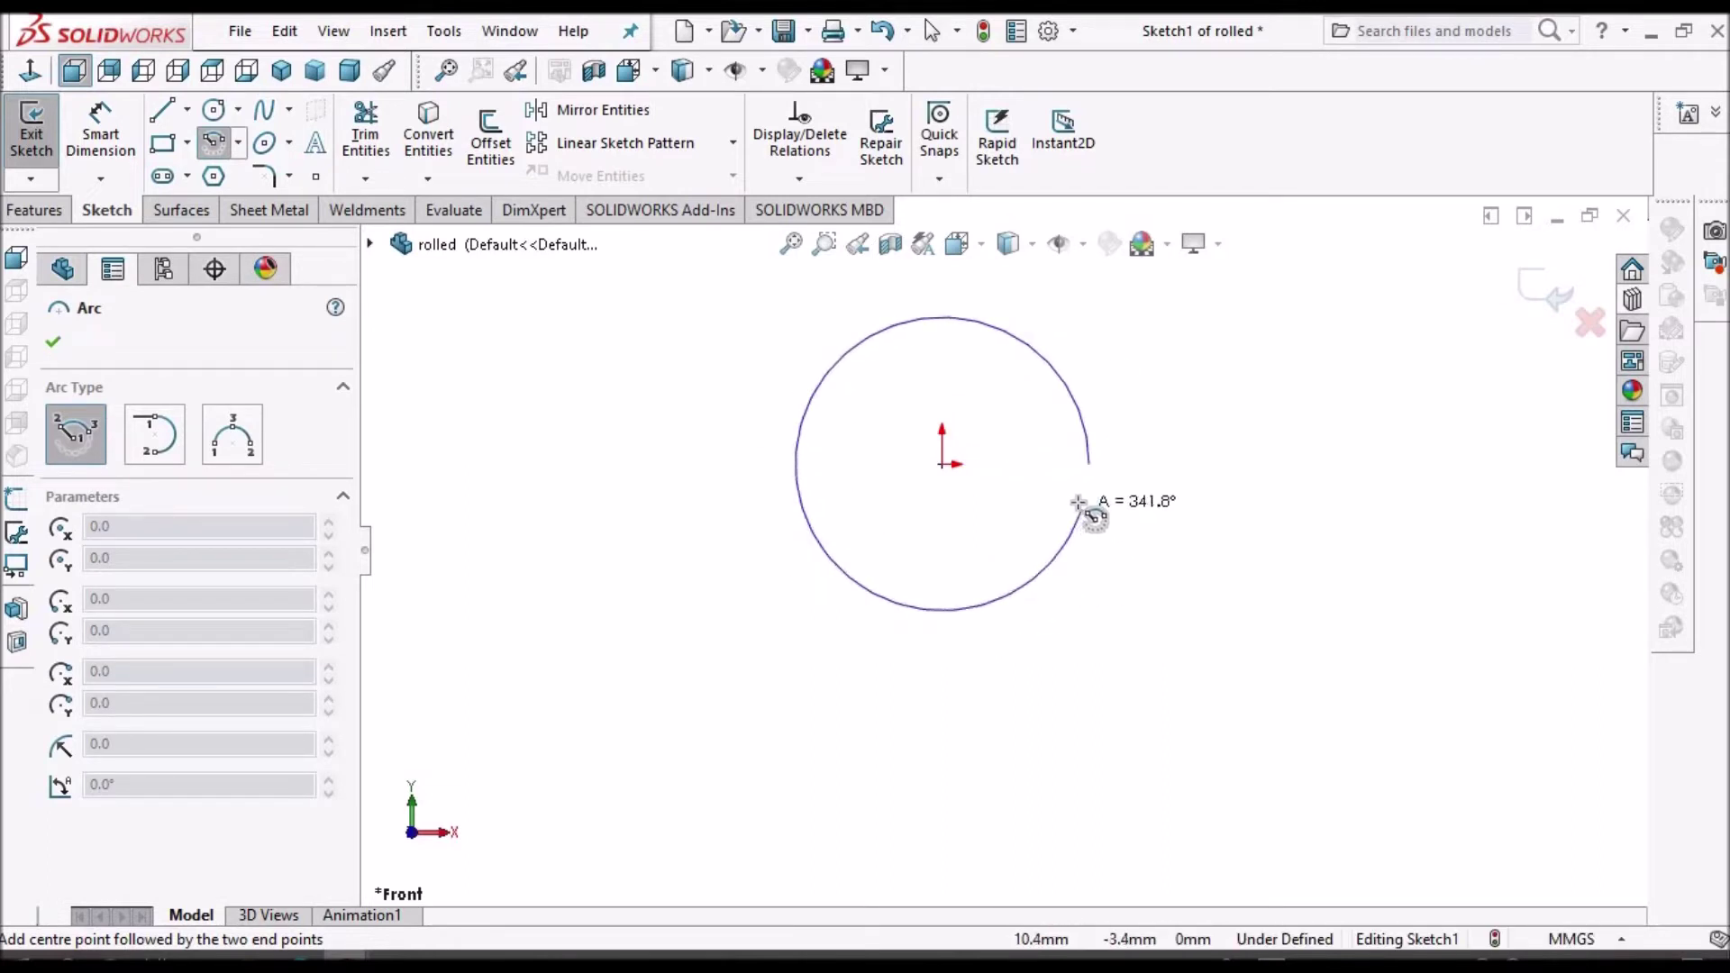
{"action": "scroll", "coordinate": [1077, 496], "scroll_direction": "down", "scroll_amount": 5}
{"action": "left_click", "coordinate": [1068, 459]}
{"action": "right_click", "coordinate": [1273, 422]}
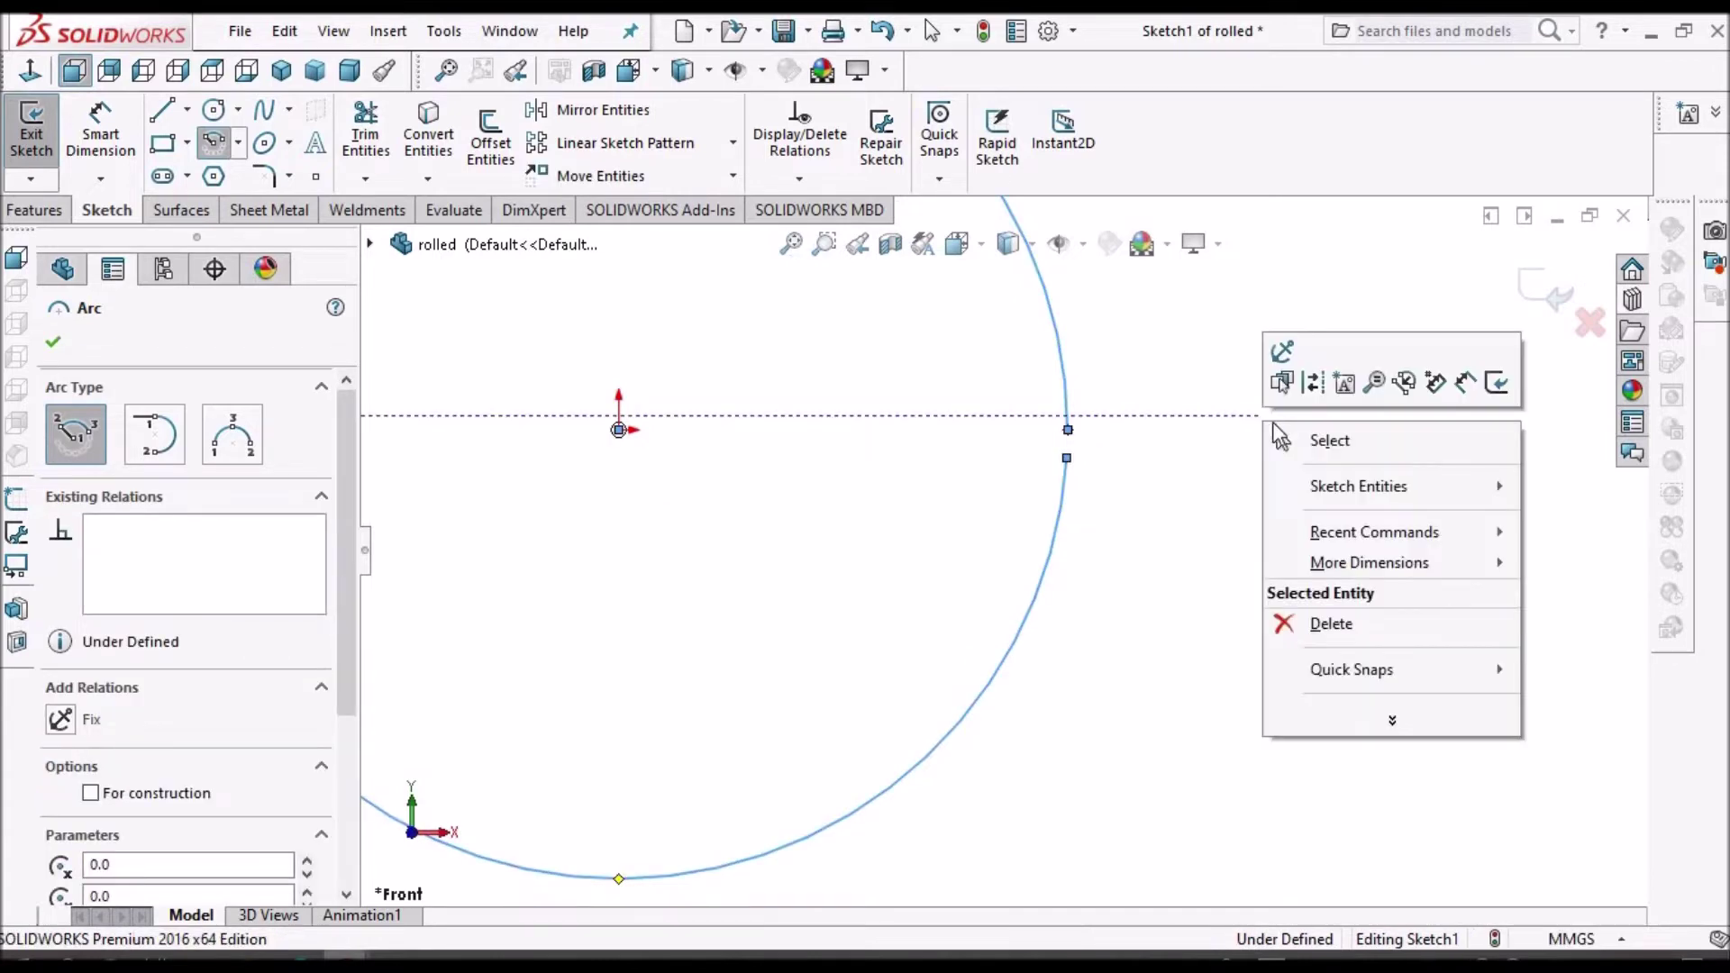
{"action": "left_click", "coordinate": [1279, 440]}
{"action": "key", "text": "f"}
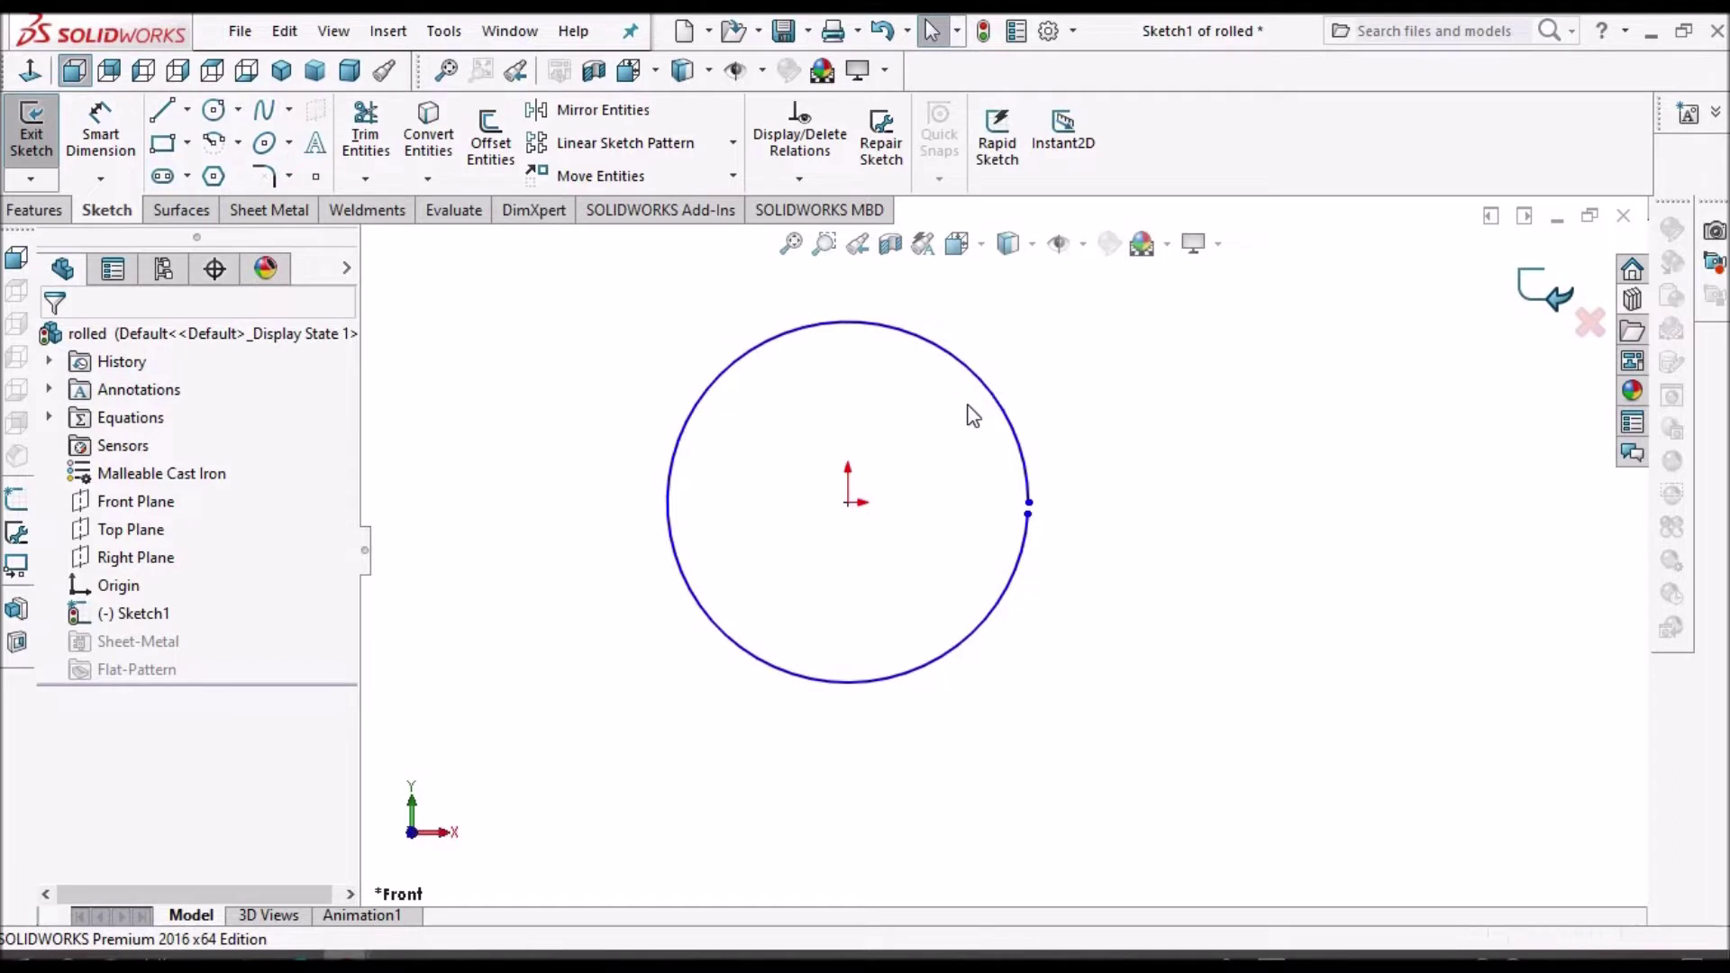
- Create a base flange from the nearly closed arc sketch with a blind depth of 50 mm
{"action": "left_click", "coordinate": [135, 612]}
{"action": "left_click", "coordinate": [273, 209]}
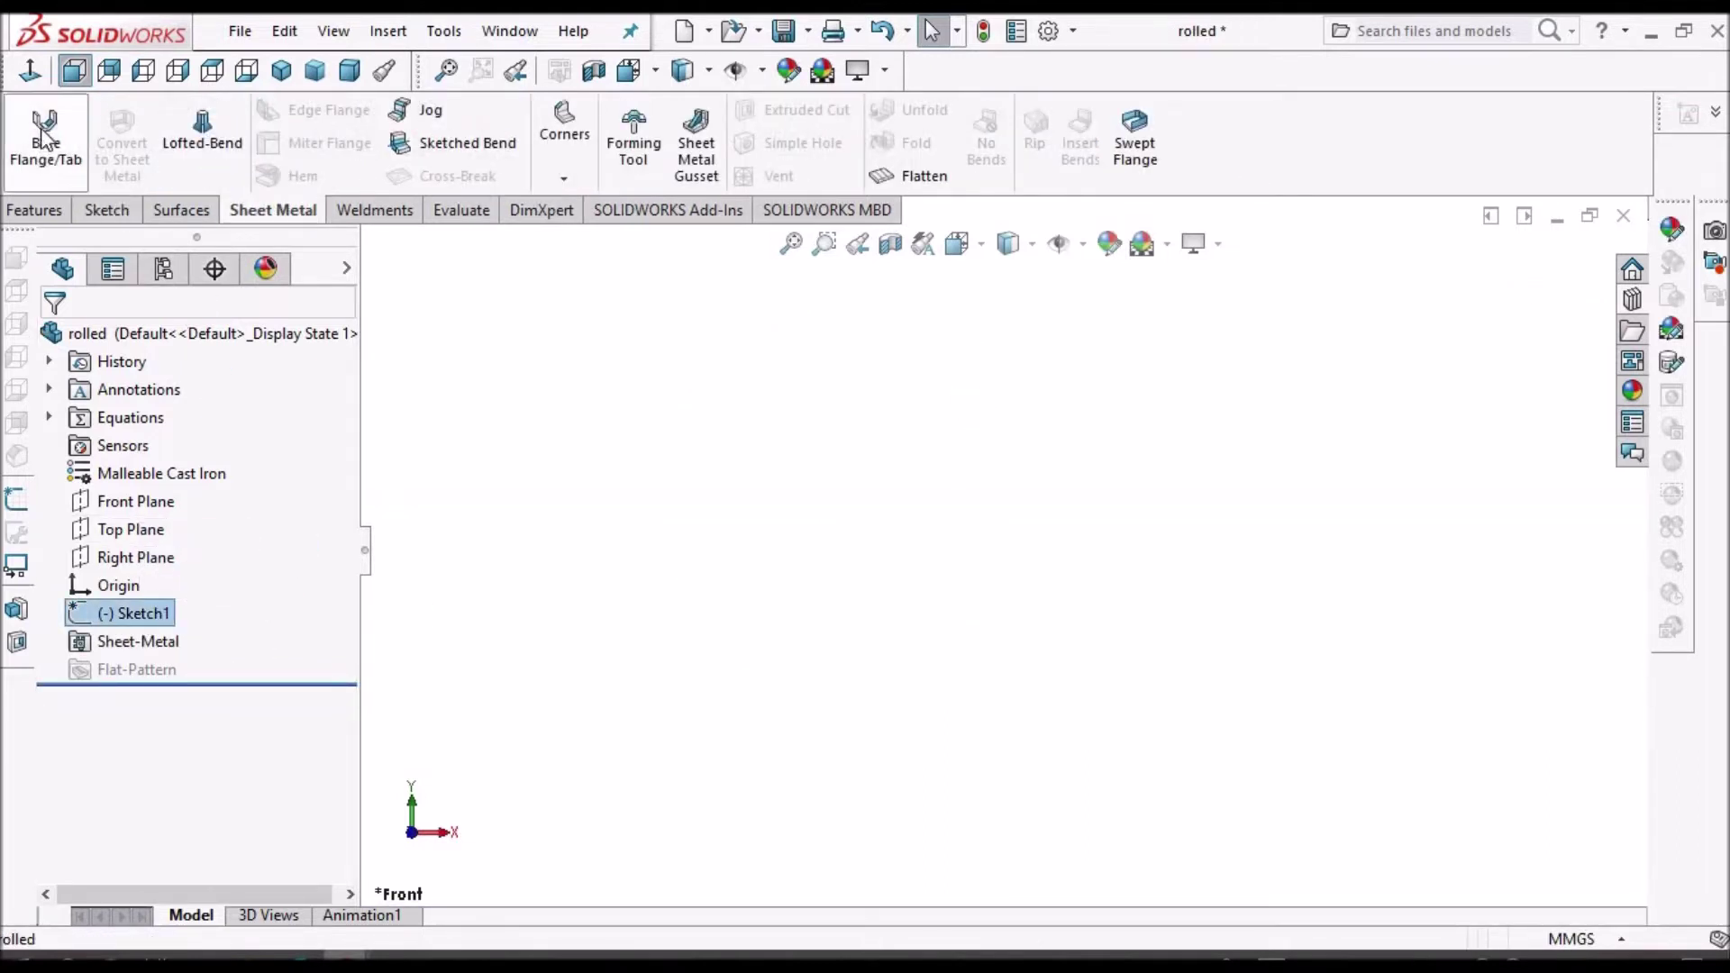
{"action": "left_click", "coordinate": [44, 135]}
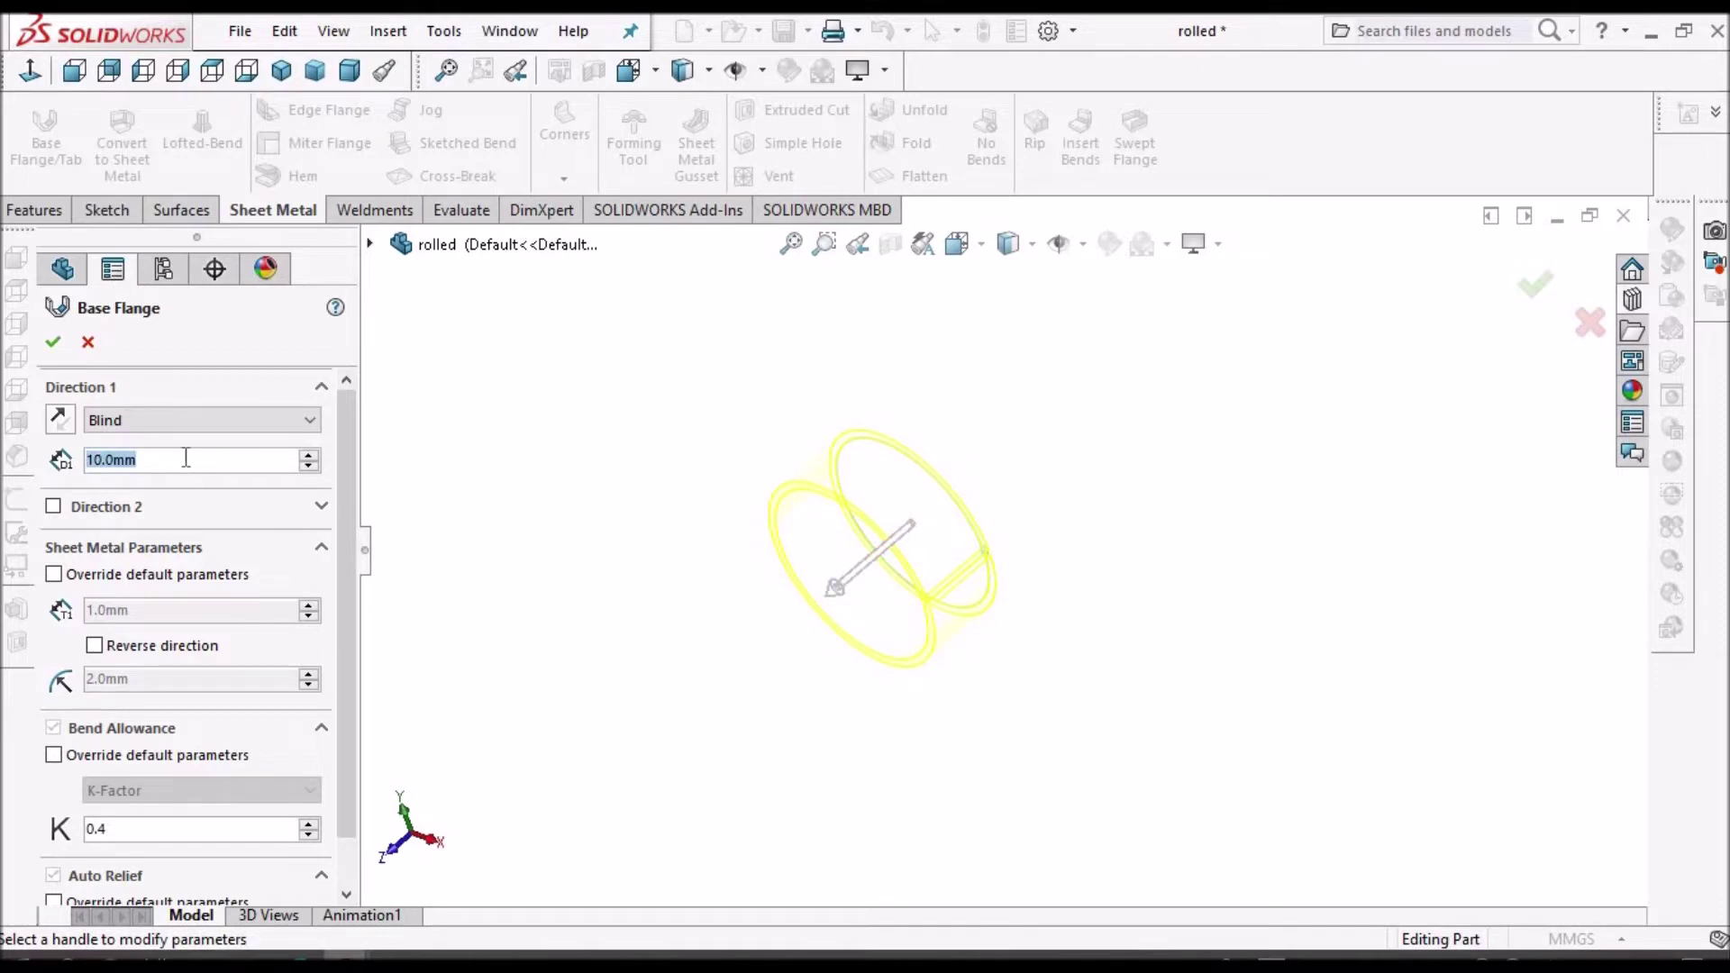
{"action": "type", "text": "50"}
{"action": "key", "text": "Return"}
{"action": "left_click", "coordinate": [51, 344]}
{"action": "middle_click_drag", "start_coordinate": [937, 505], "coordinate": [1054, 311]}
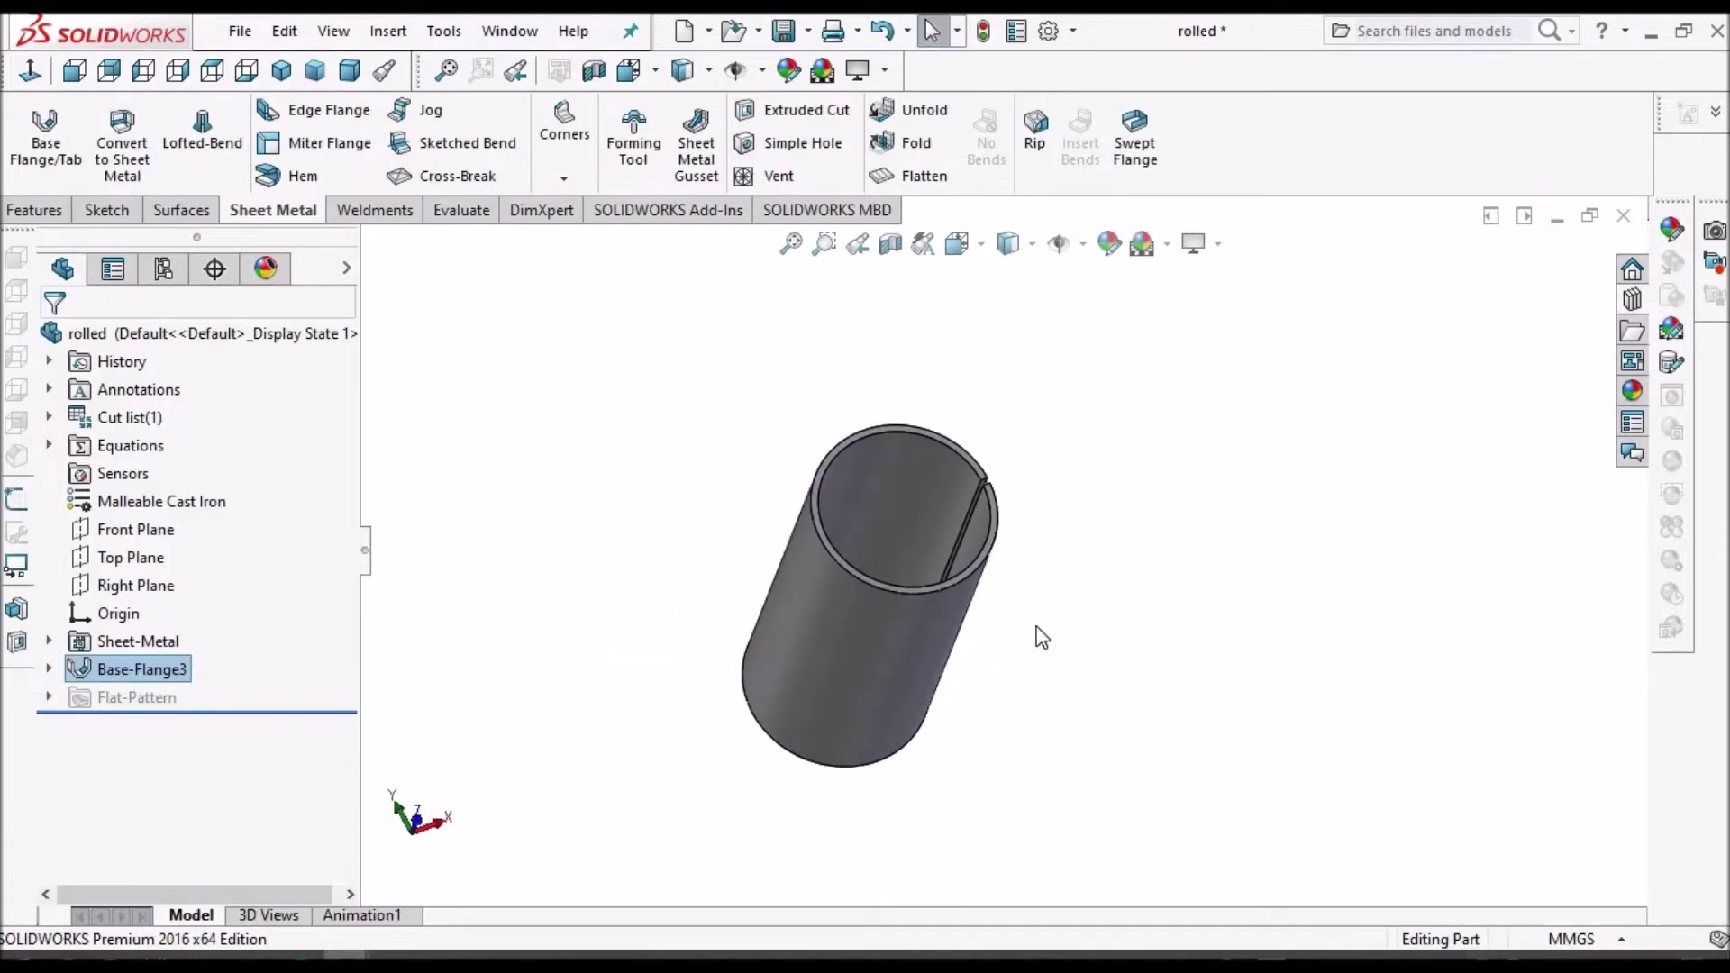
{"action": "middle_click_drag", "start_coordinate": [916, 491], "coordinate": [824, 573]}
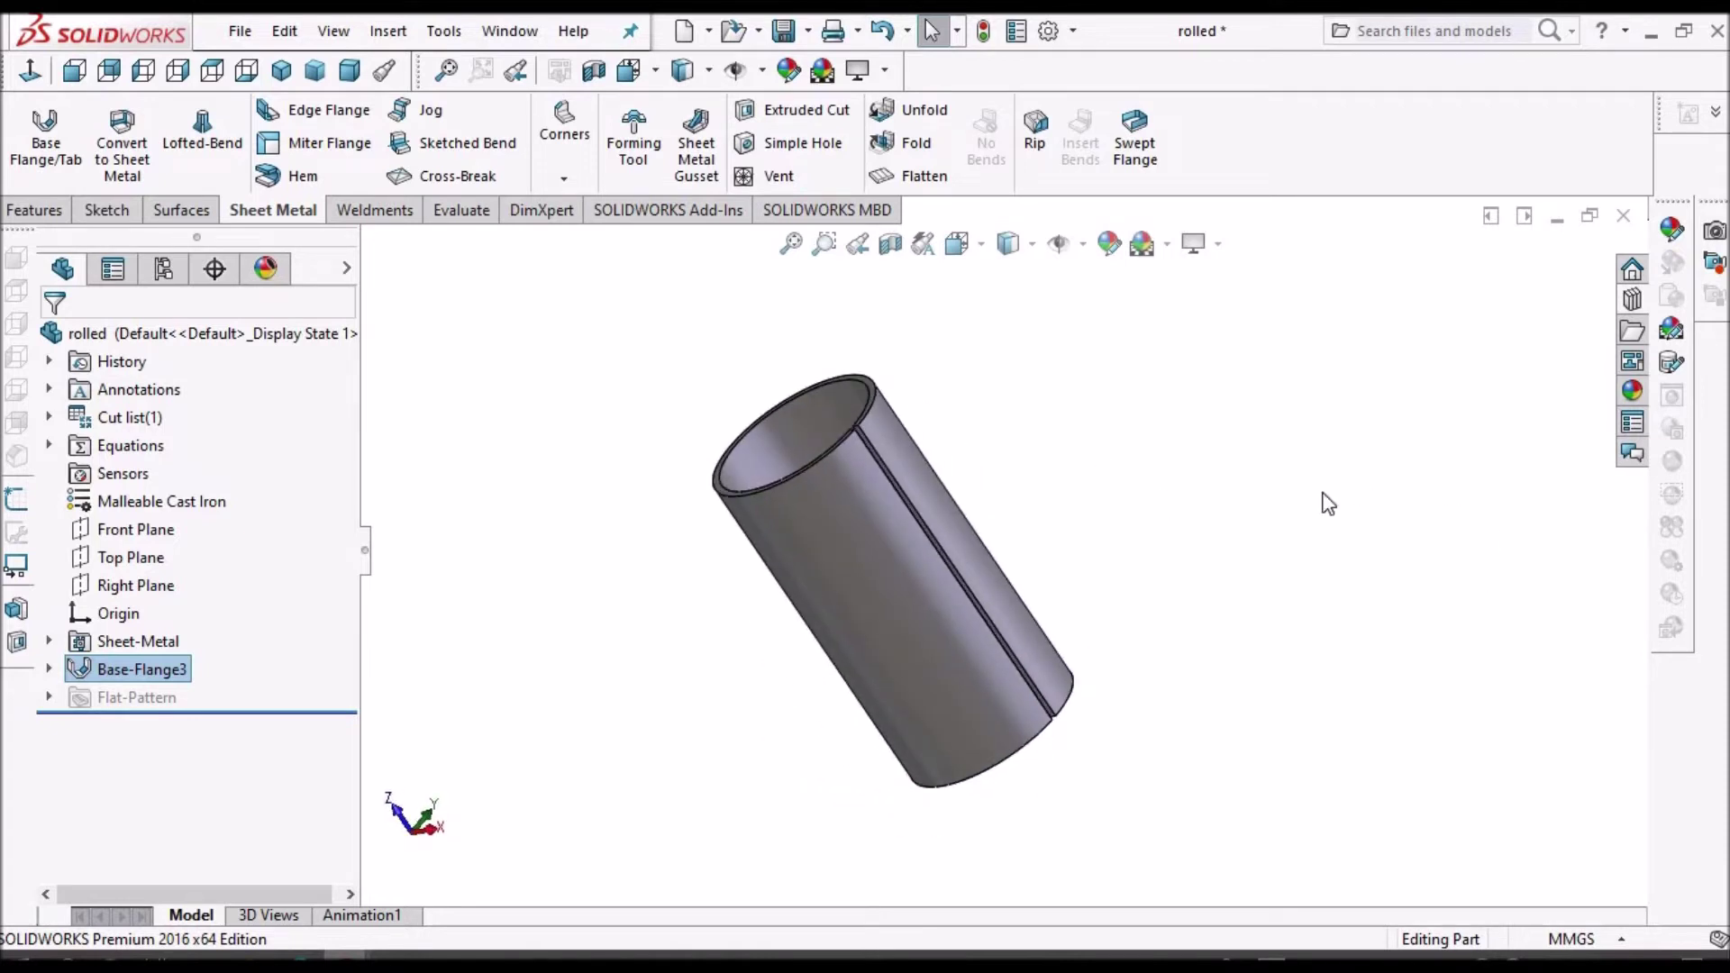
{"action": "left_click", "coordinate": [574, 177]}
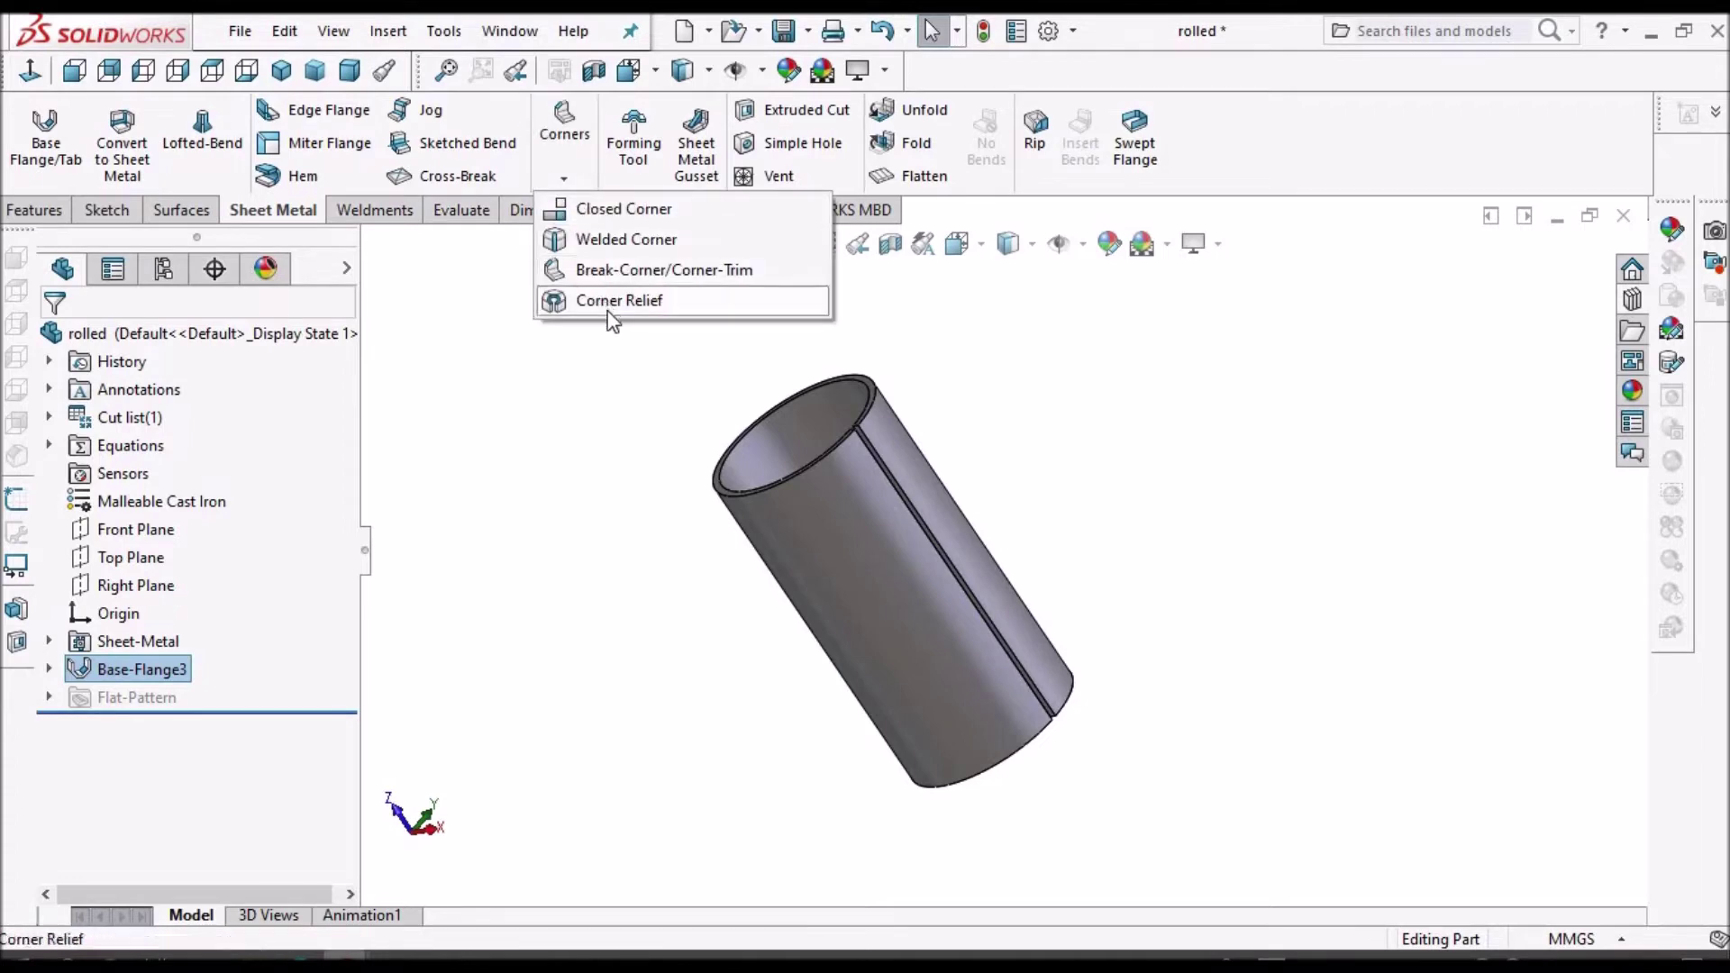
{"action": "left_click", "coordinate": [624, 240]}
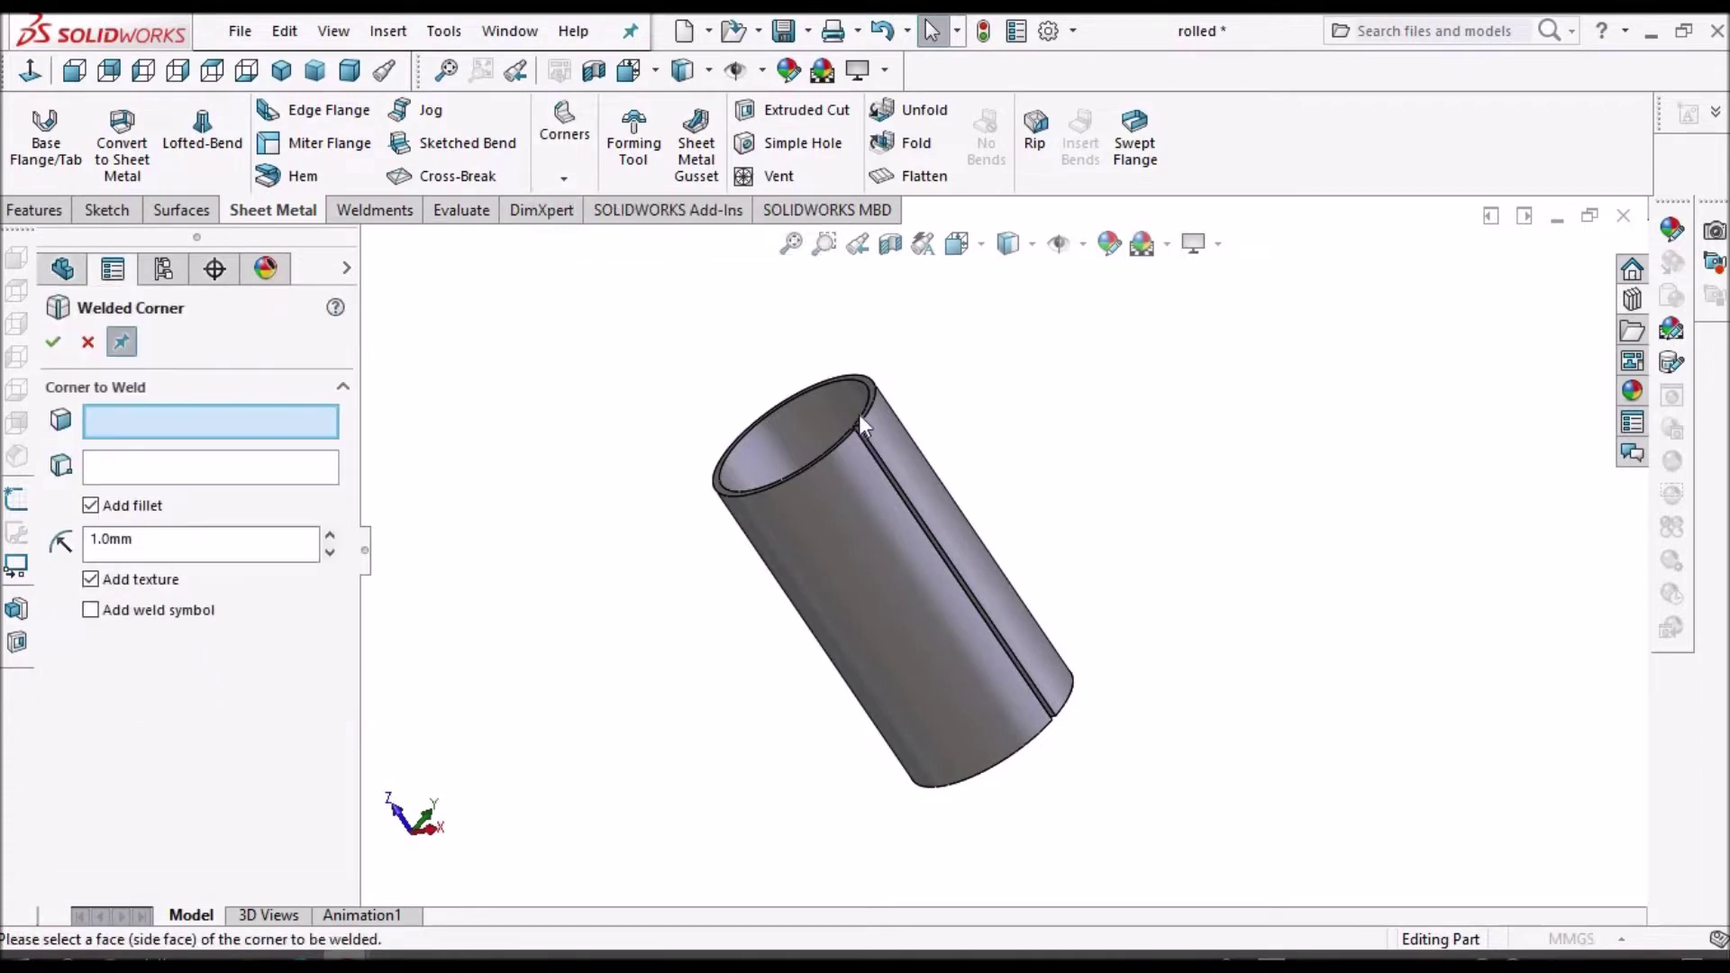
{"action": "scroll", "coordinate": [858, 414], "scroll_direction": "down", "scroll_amount": 3}
{"action": "scroll", "coordinate": [907, 496], "scroll_direction": "down", "scroll_amount": 2}
{"action": "left_click", "coordinate": [914, 475]}
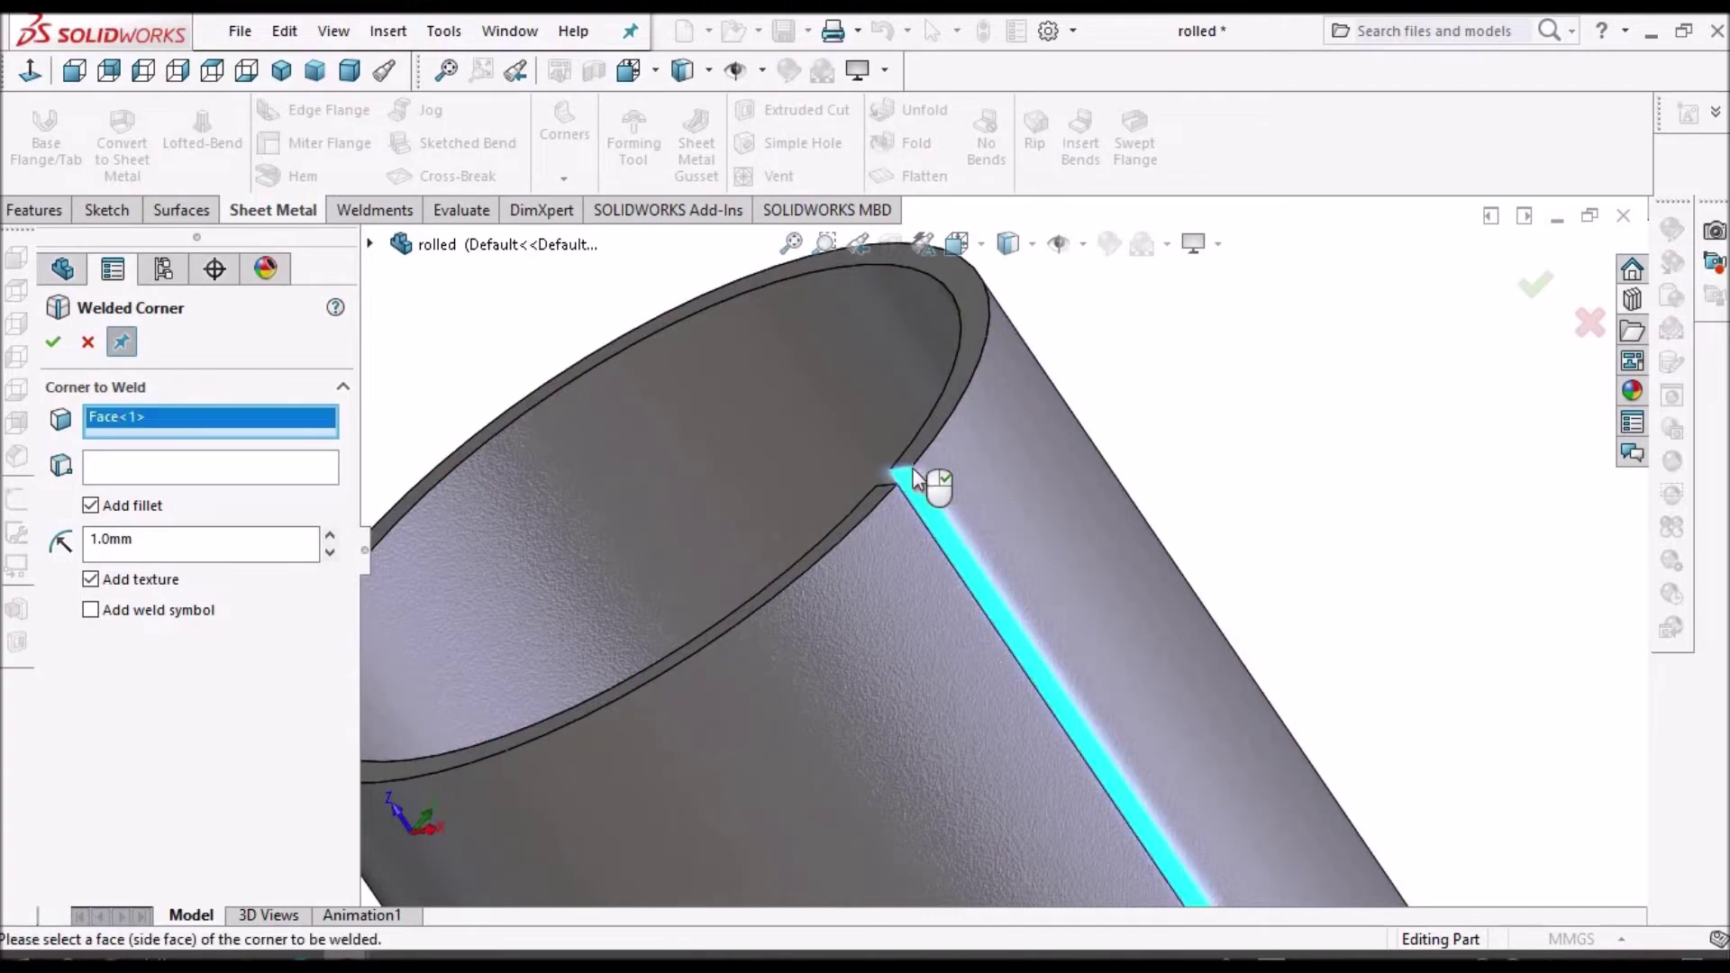
{"action": "middle_click_drag", "start_coordinate": [875, 515], "coordinate": [782, 634]}
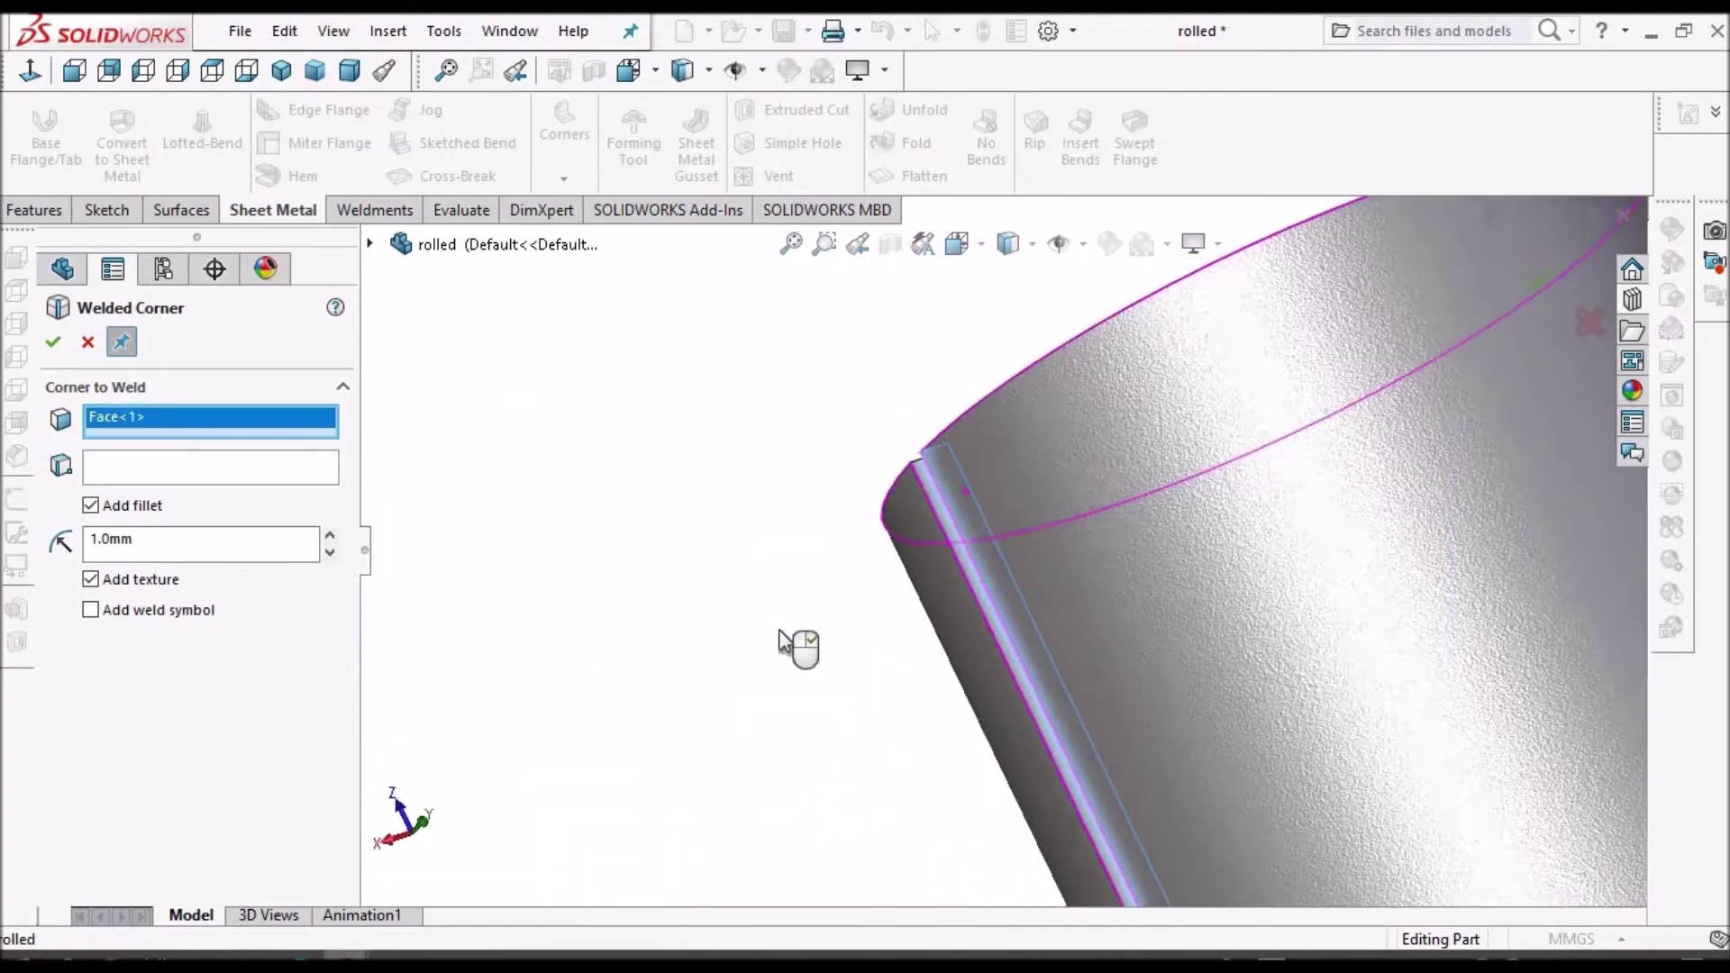
{"action": "scroll", "coordinate": [998, 561], "scroll_direction": "down", "scroll_amount": 2}
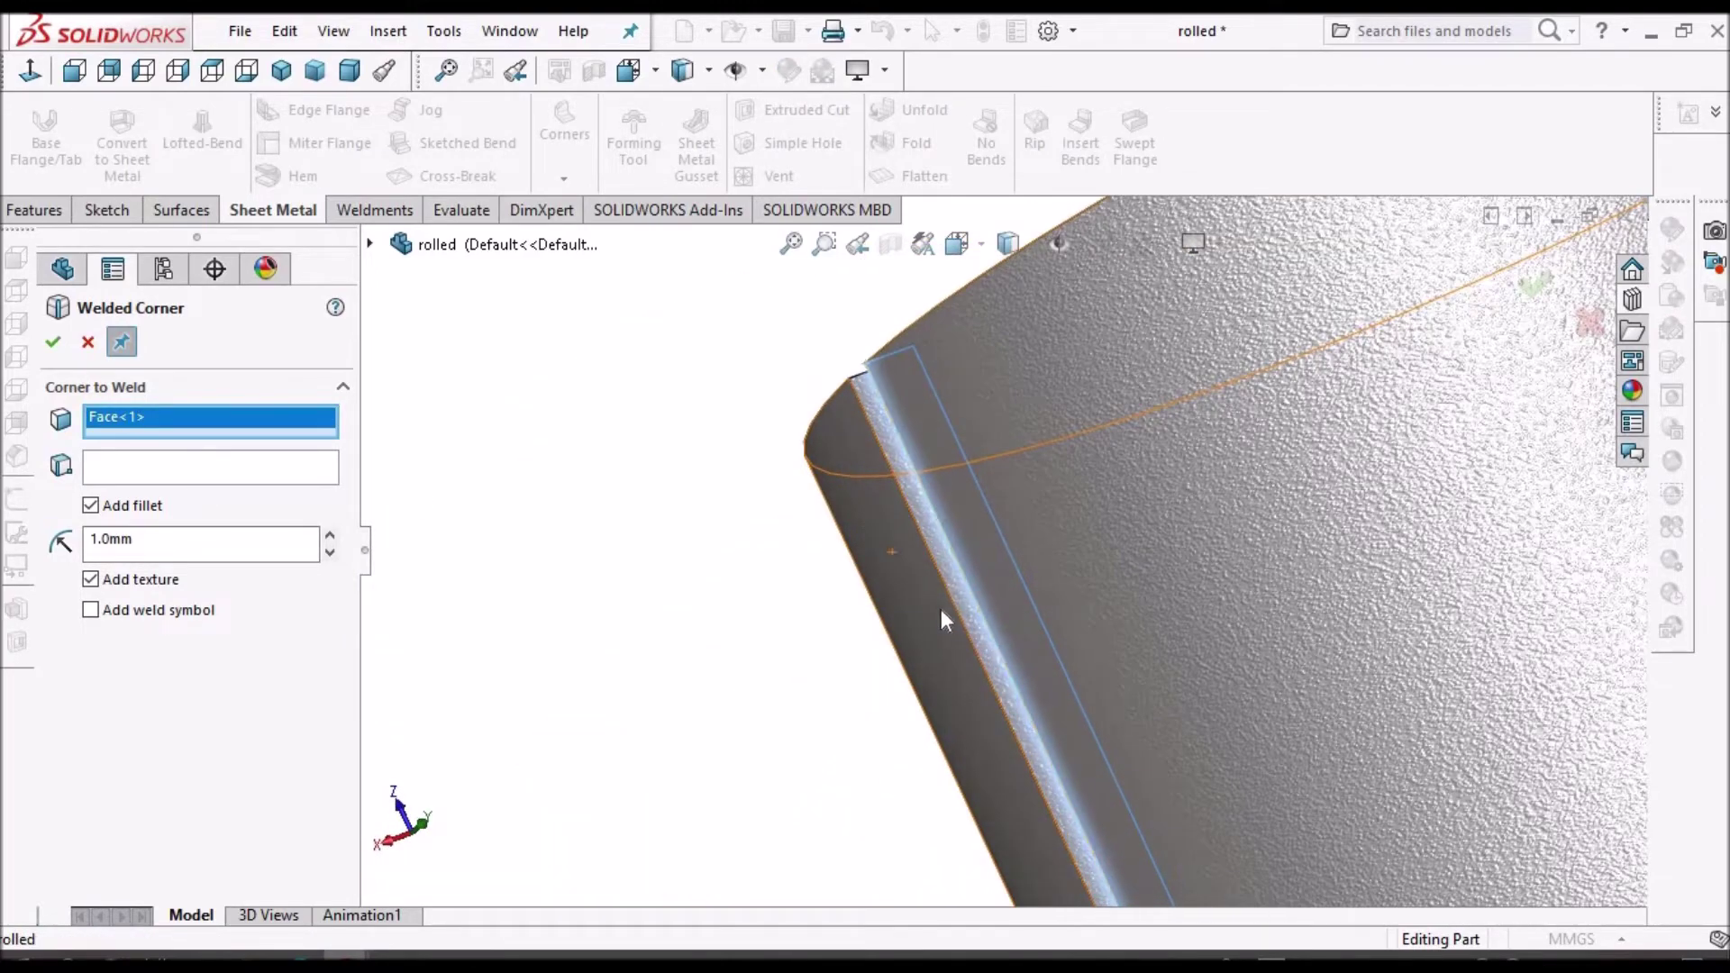
{"action": "left_click", "coordinate": [948, 597]}
{"action": "scroll", "coordinate": [956, 590], "scroll_direction": "up", "scroll_amount": 3}
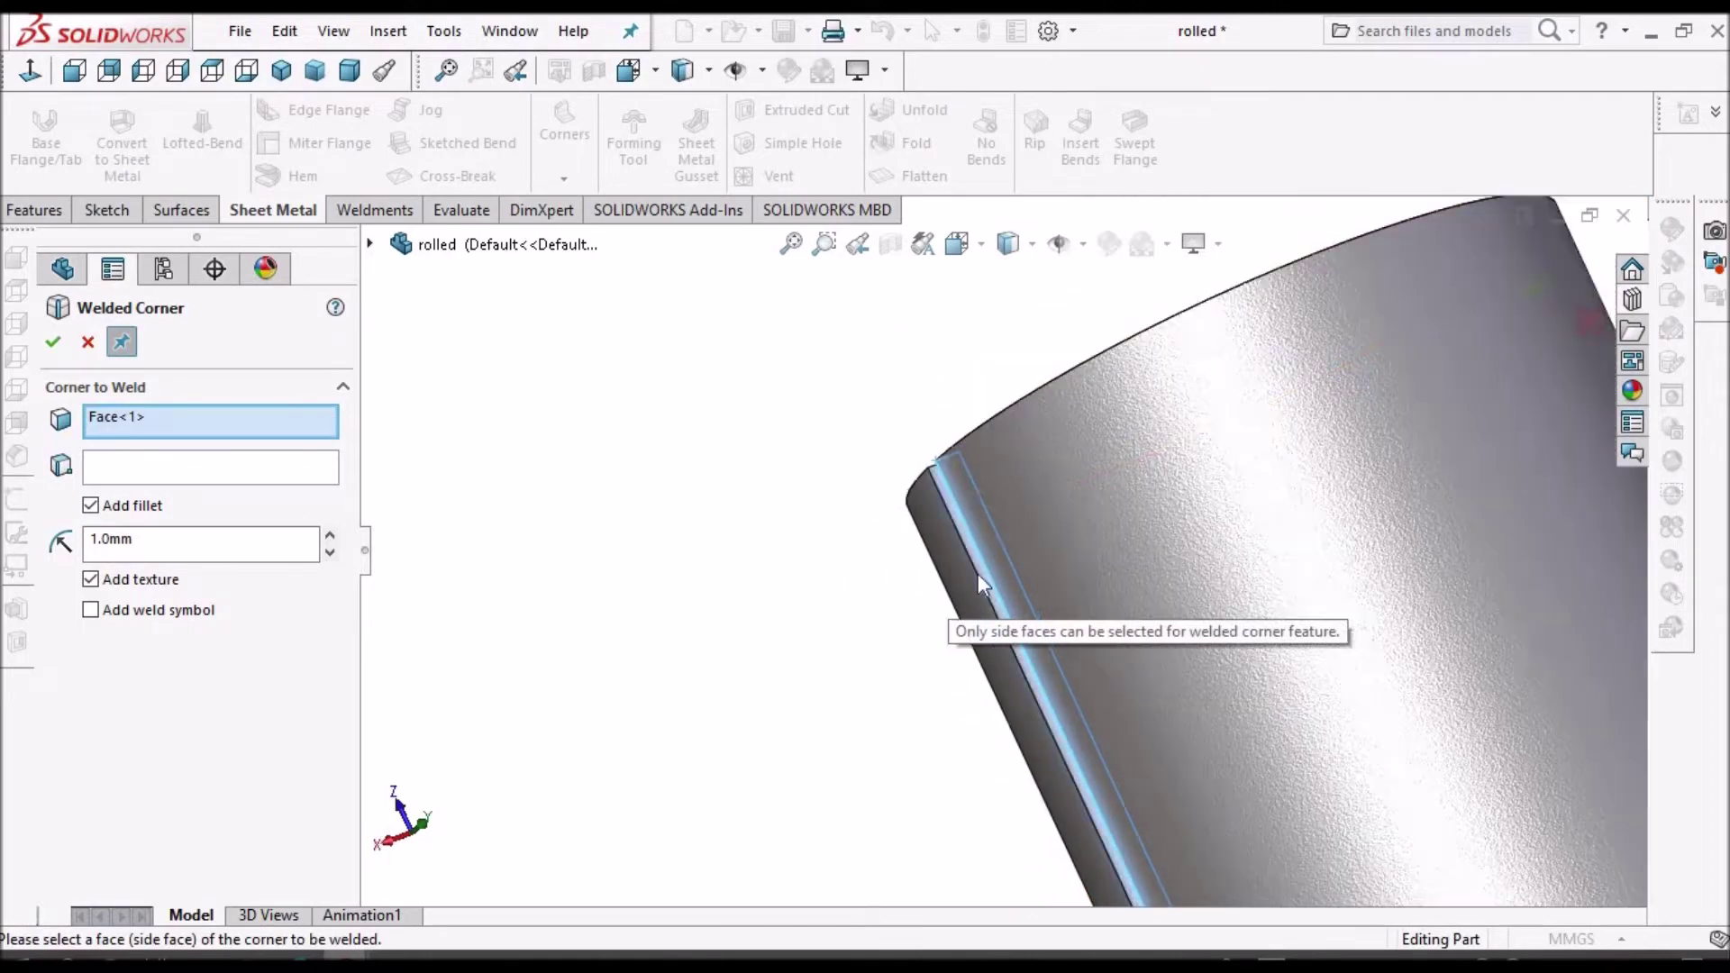
{"action": "middle_click_drag", "start_coordinate": [1047, 481], "coordinate": [945, 494]}
{"action": "scroll", "coordinate": [945, 492], "scroll_direction": "down", "scroll_amount": 3}
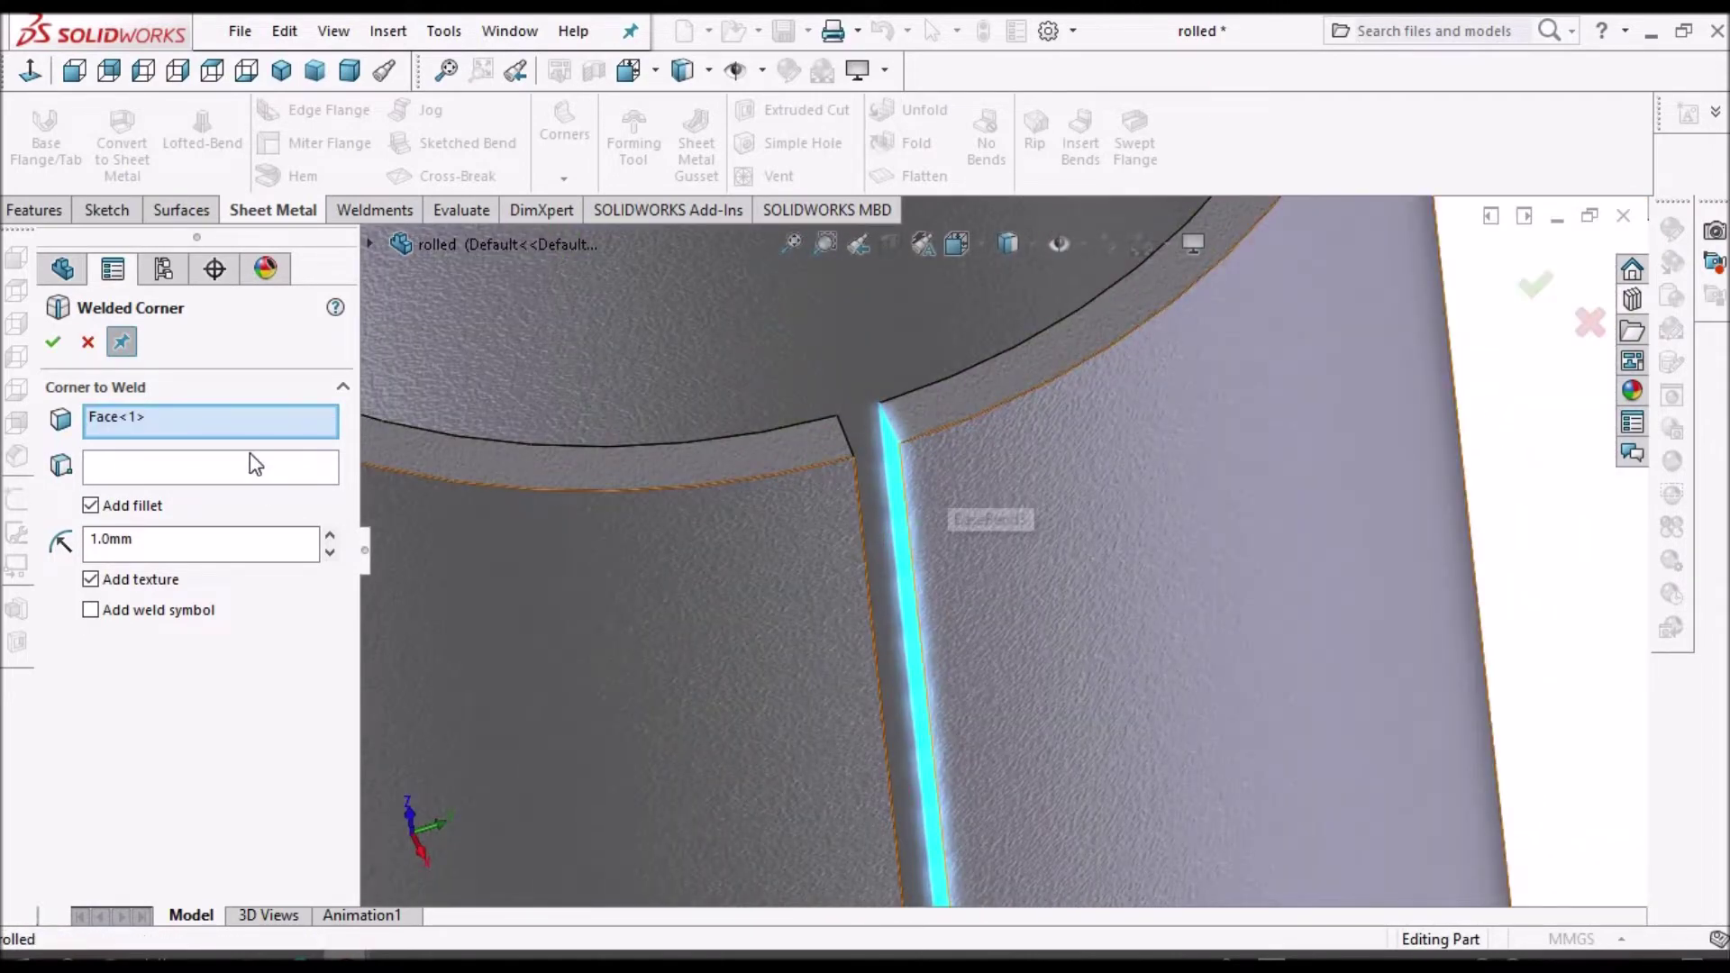
{"action": "left_click", "coordinate": [89, 343]}
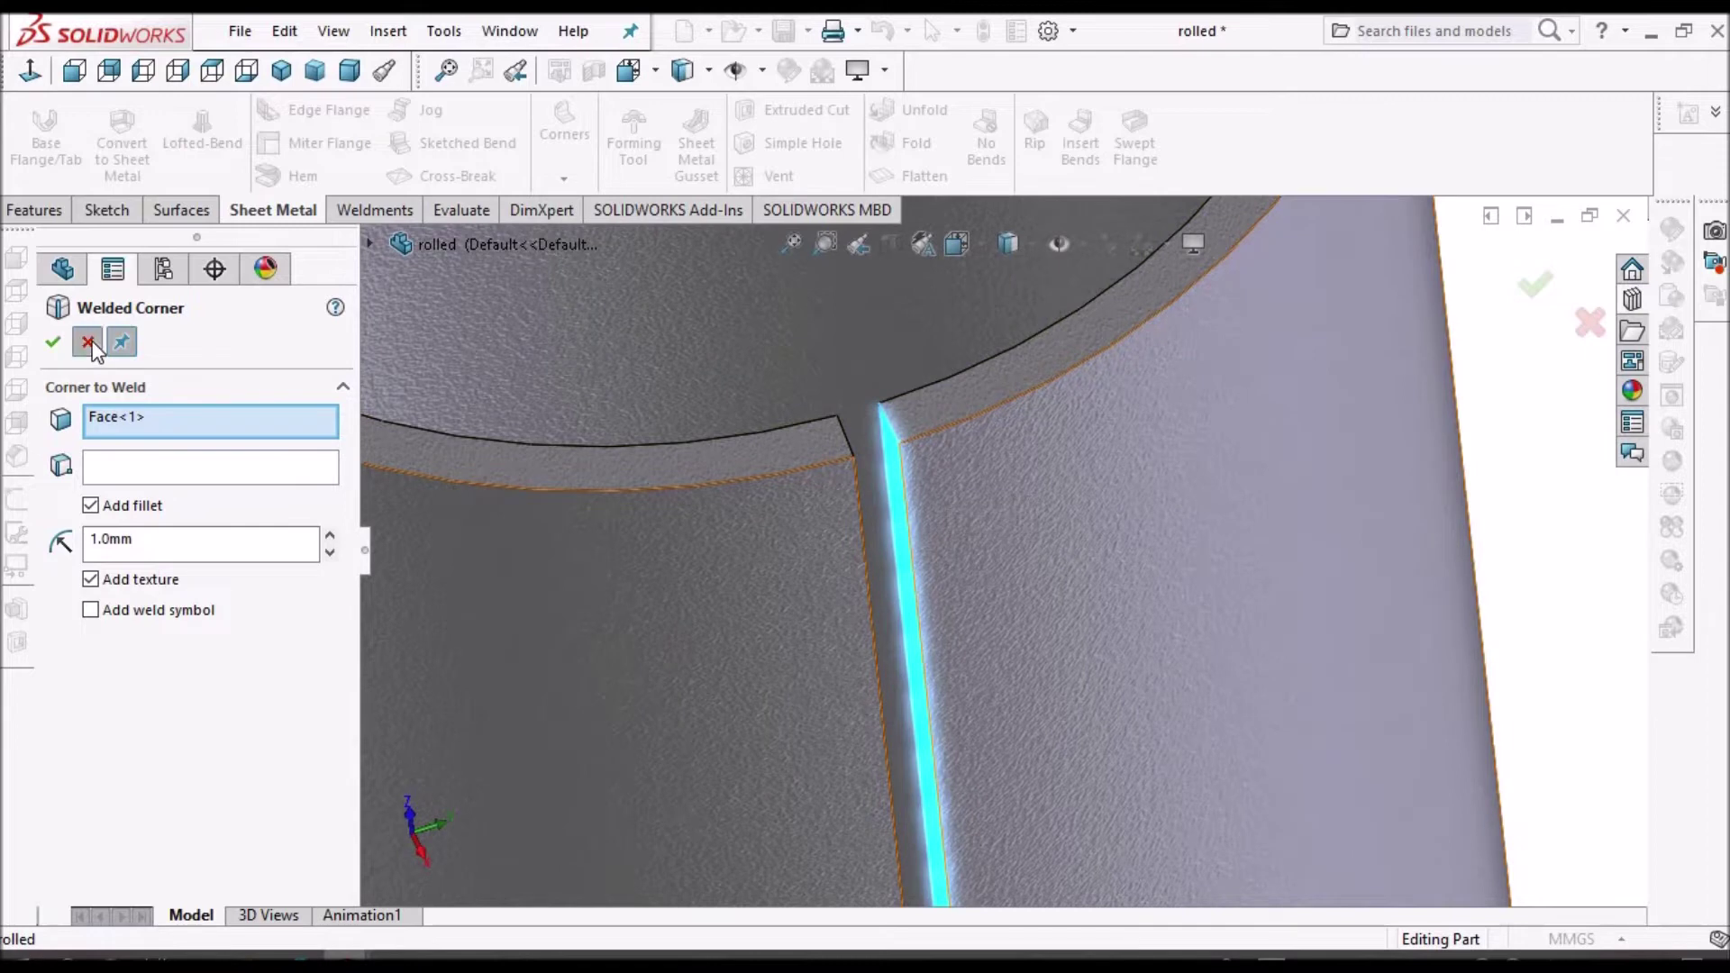
- Add a weld bead along the cylinder's open seam between its two outer lengthwise edges
{"action": "left_click", "coordinate": [389, 209]}
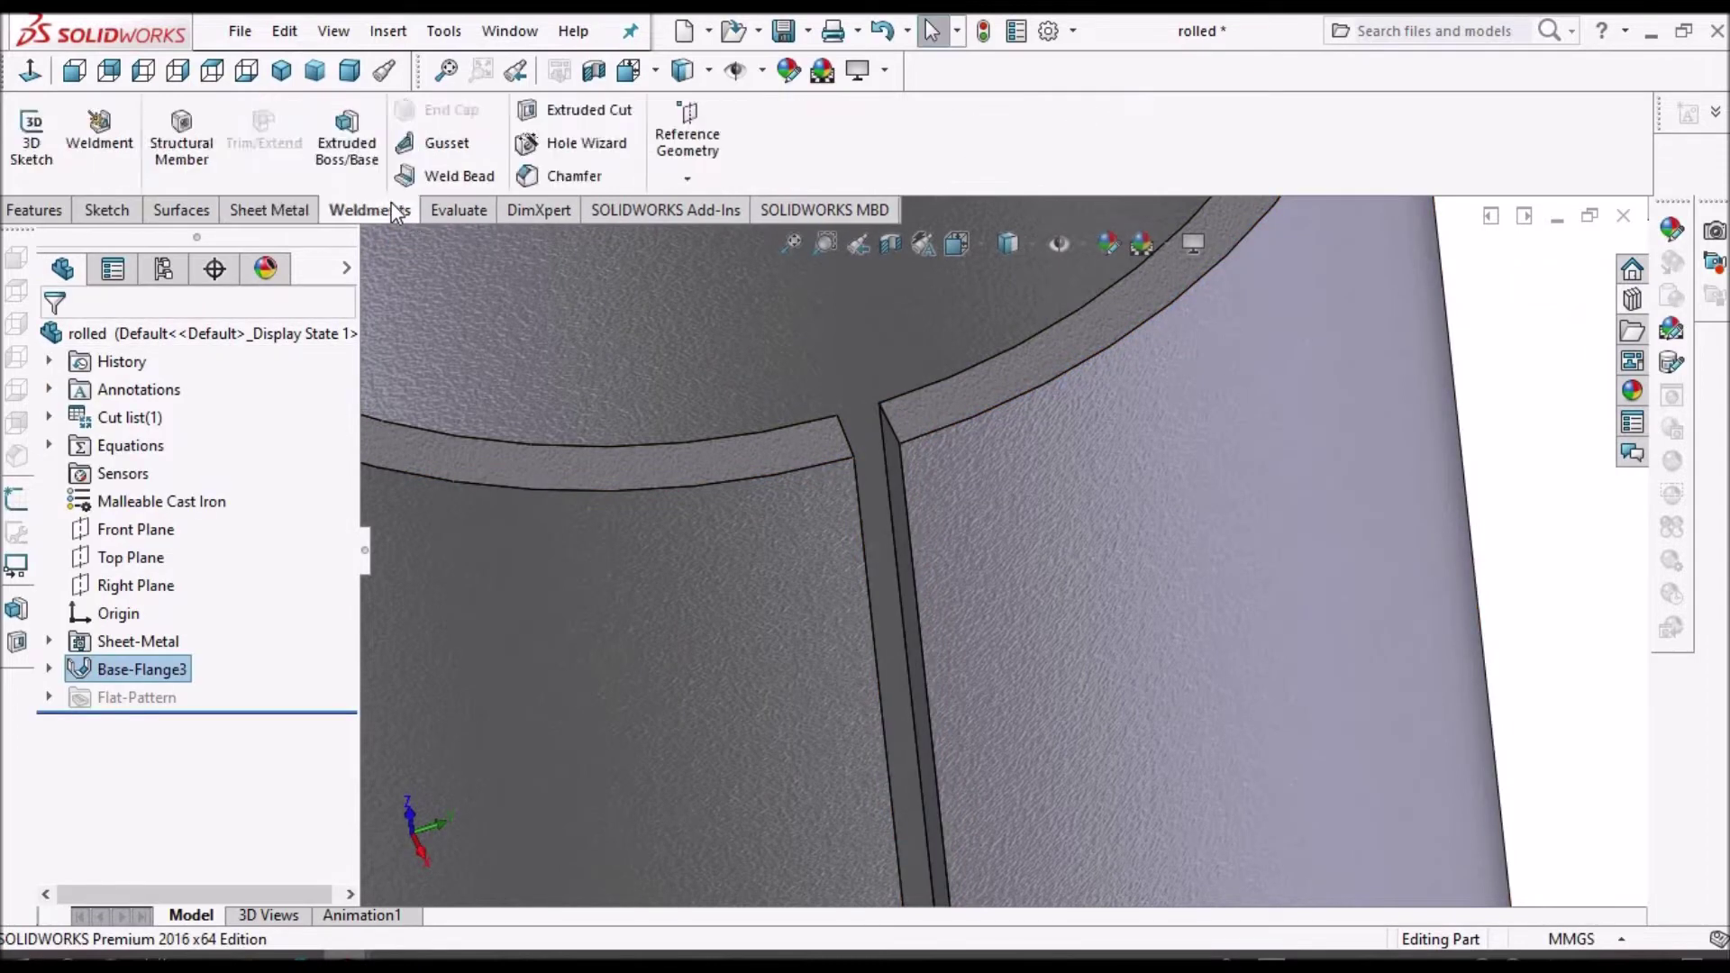
{"action": "left_click", "coordinate": [462, 170]}
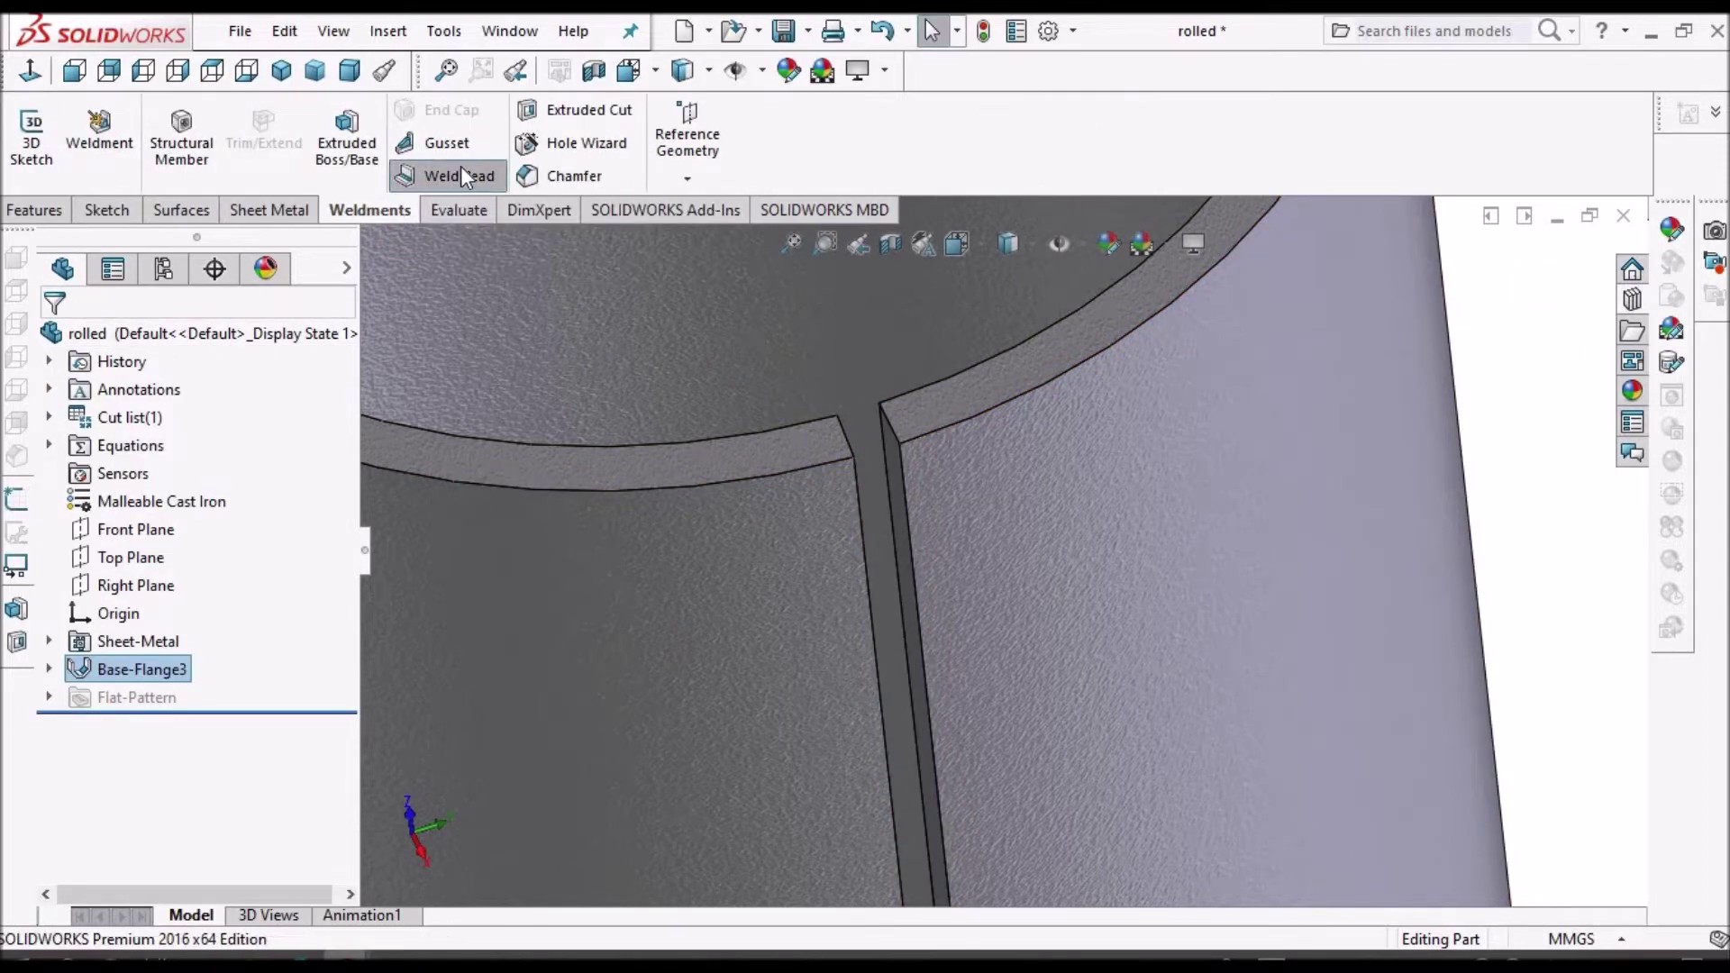
{"action": "left_click", "coordinate": [911, 537]}
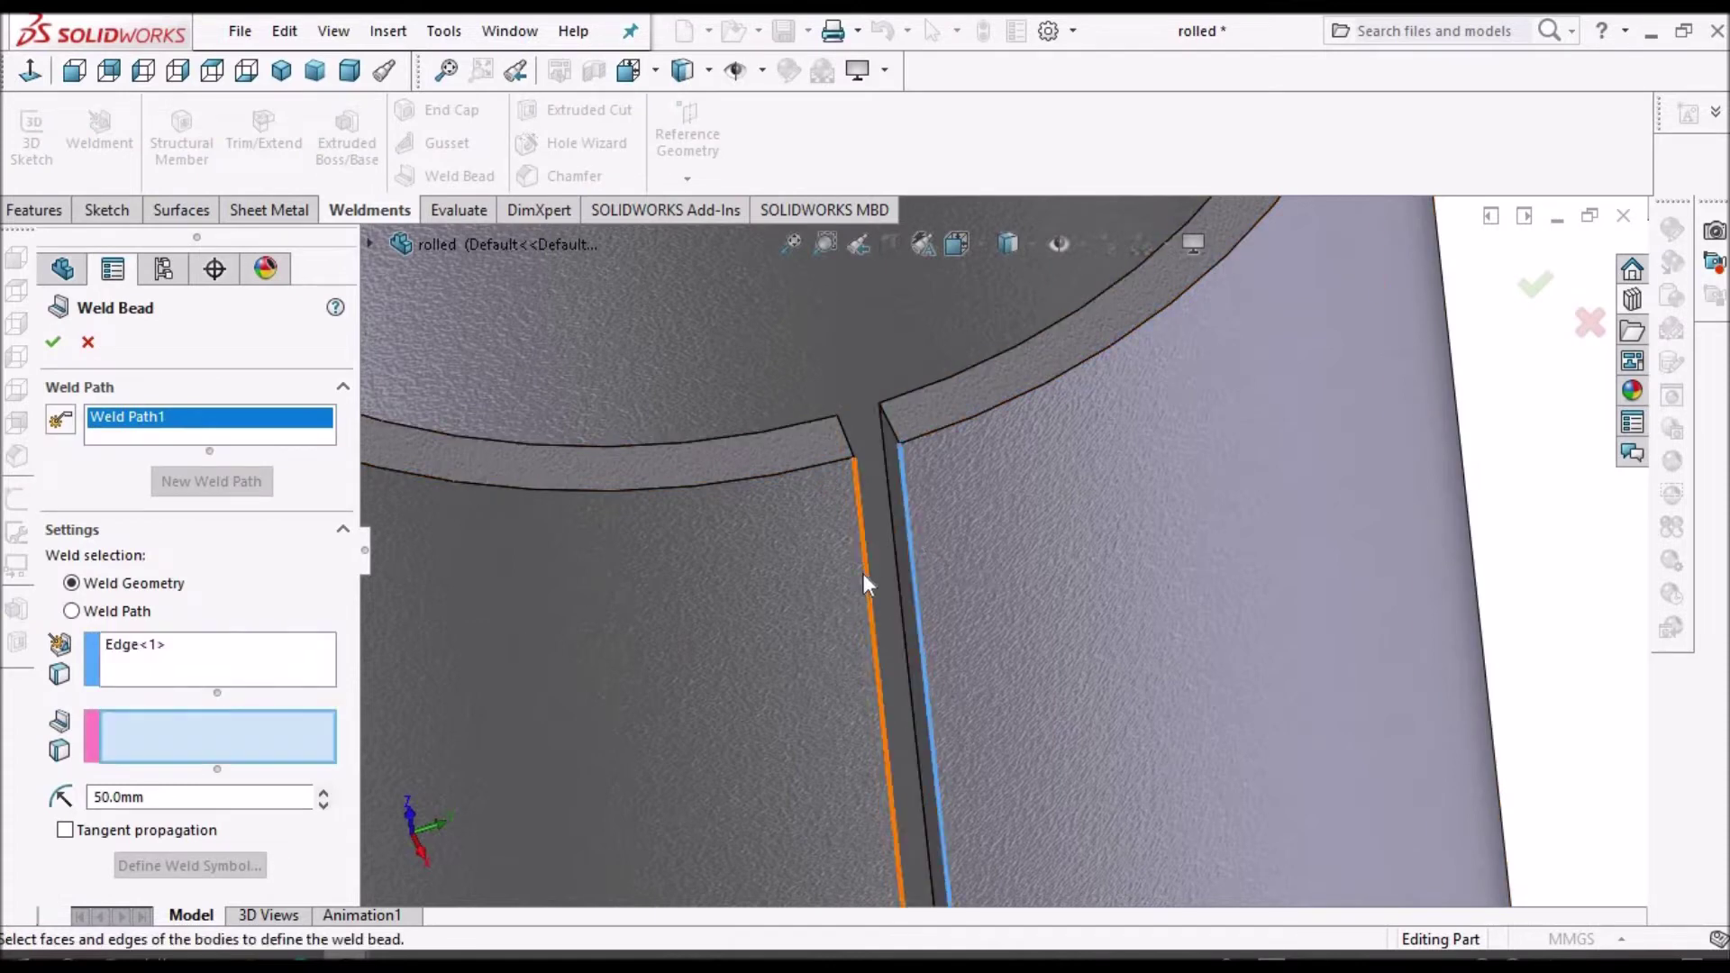
{"action": "left_click", "coordinate": [867, 586]}
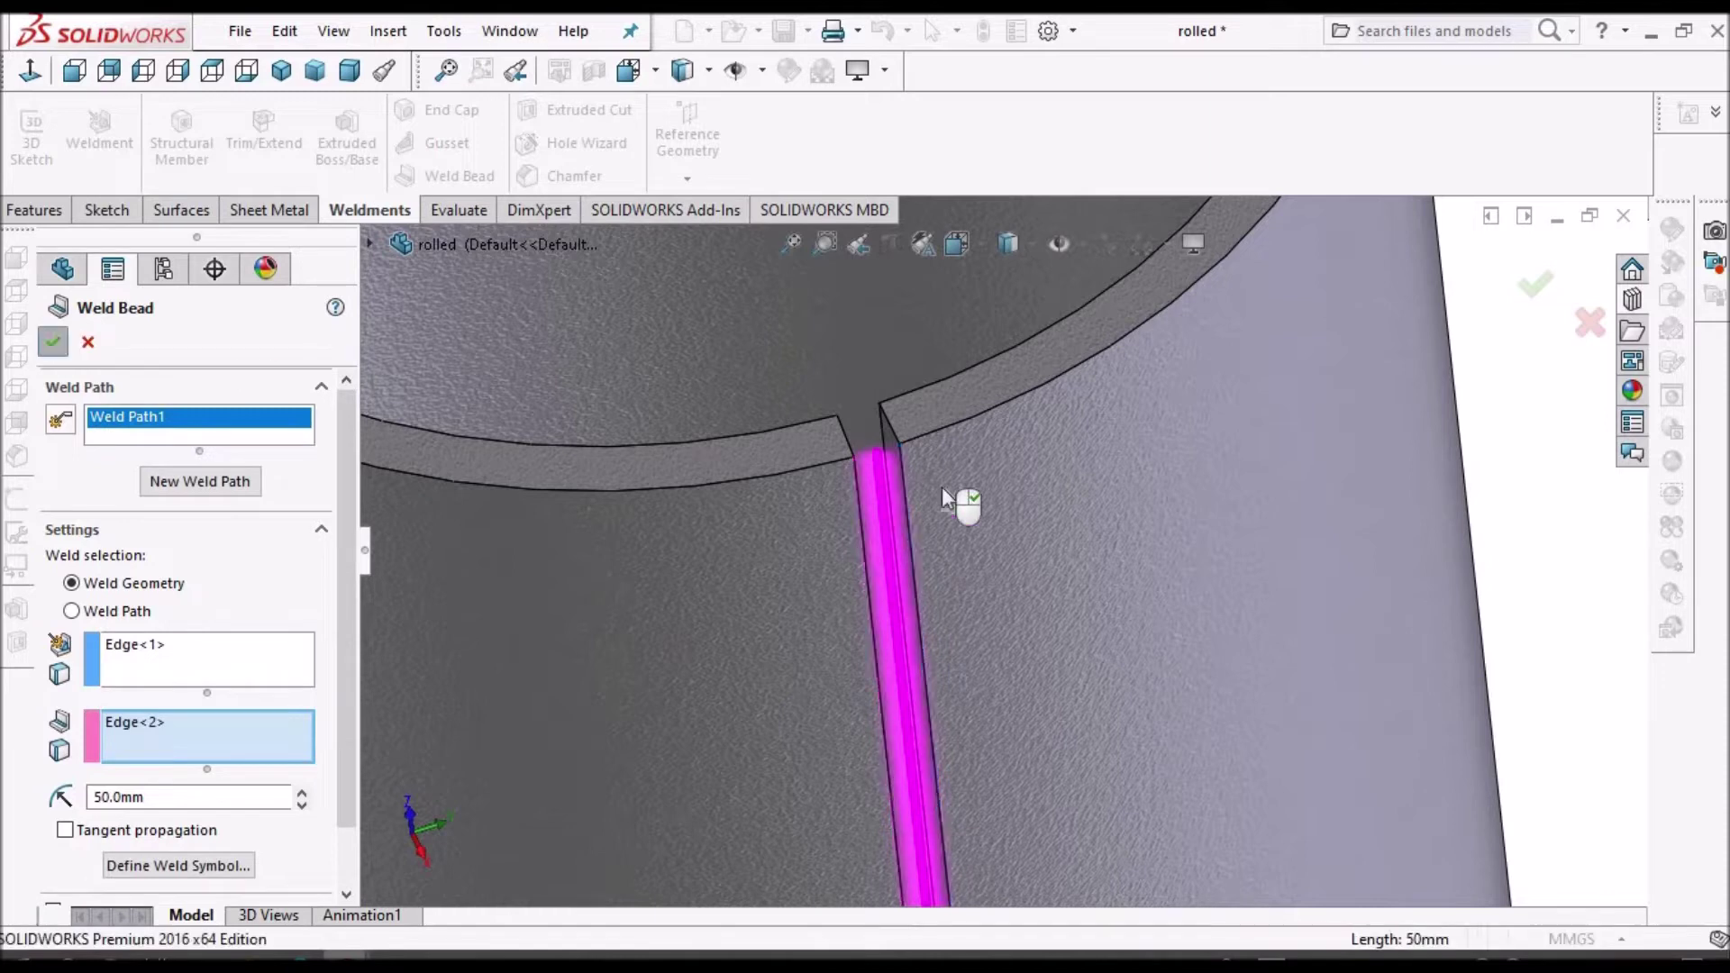
{"action": "key", "text": "Return"}
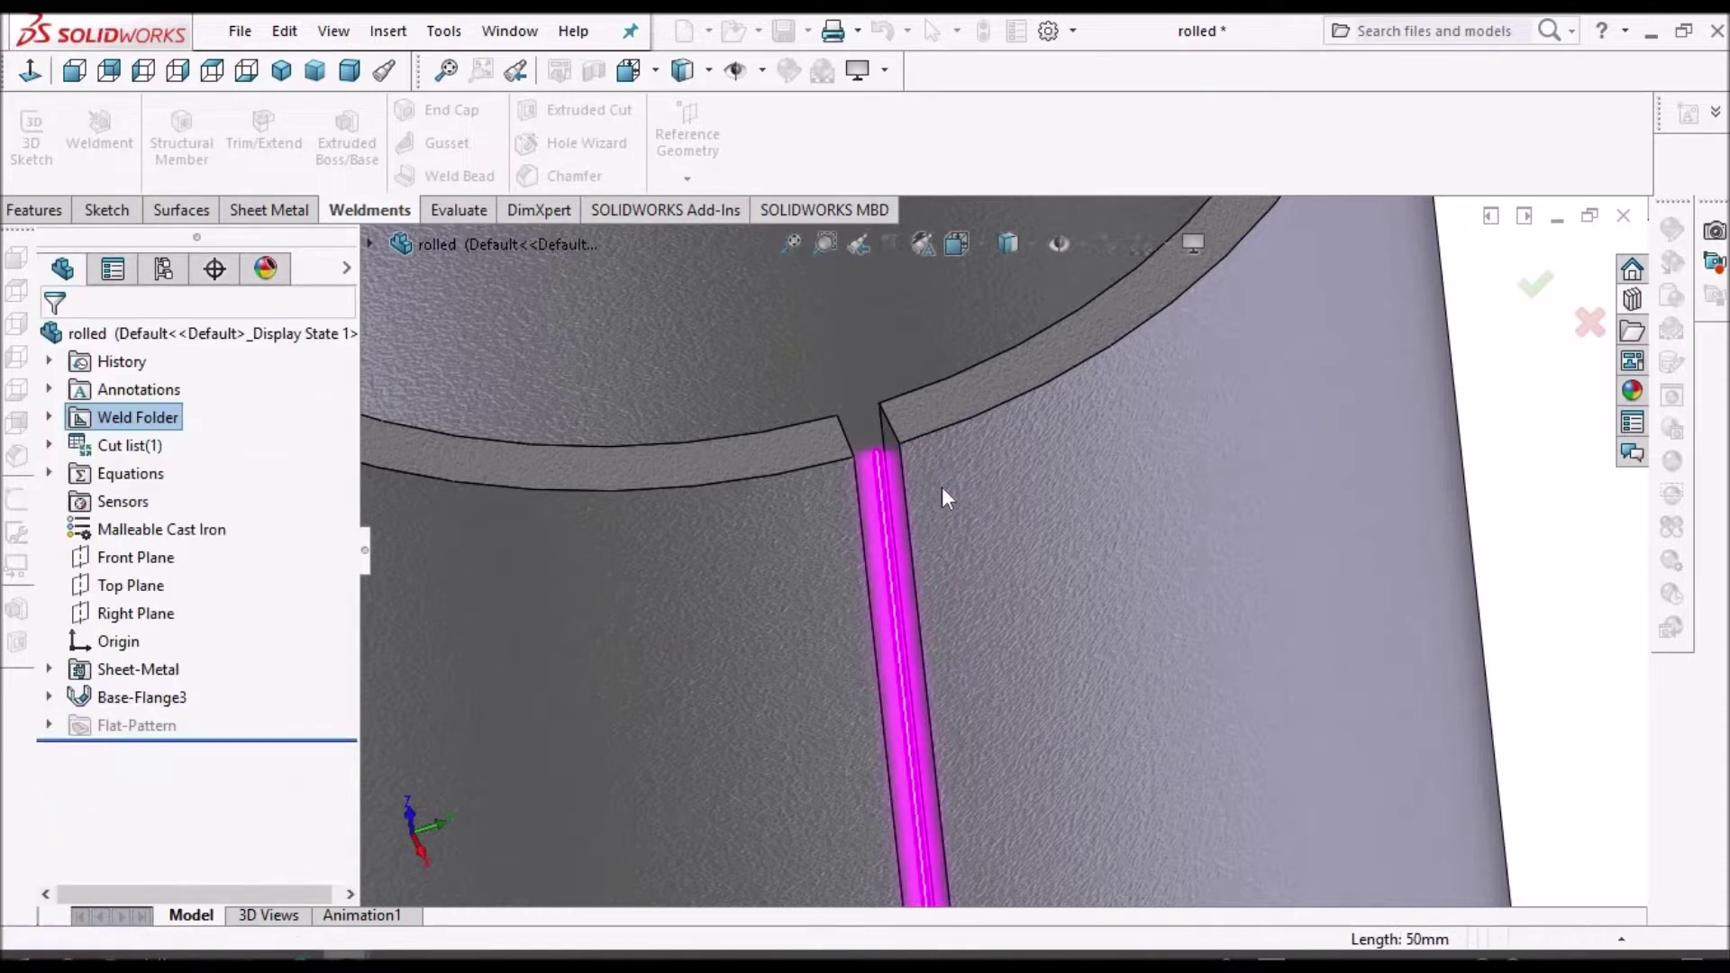
- Examine the cylinder's open seam and end gap from several angles
{"action": "scroll", "coordinate": [948, 489], "scroll_direction": "up", "scroll_amount": 10}
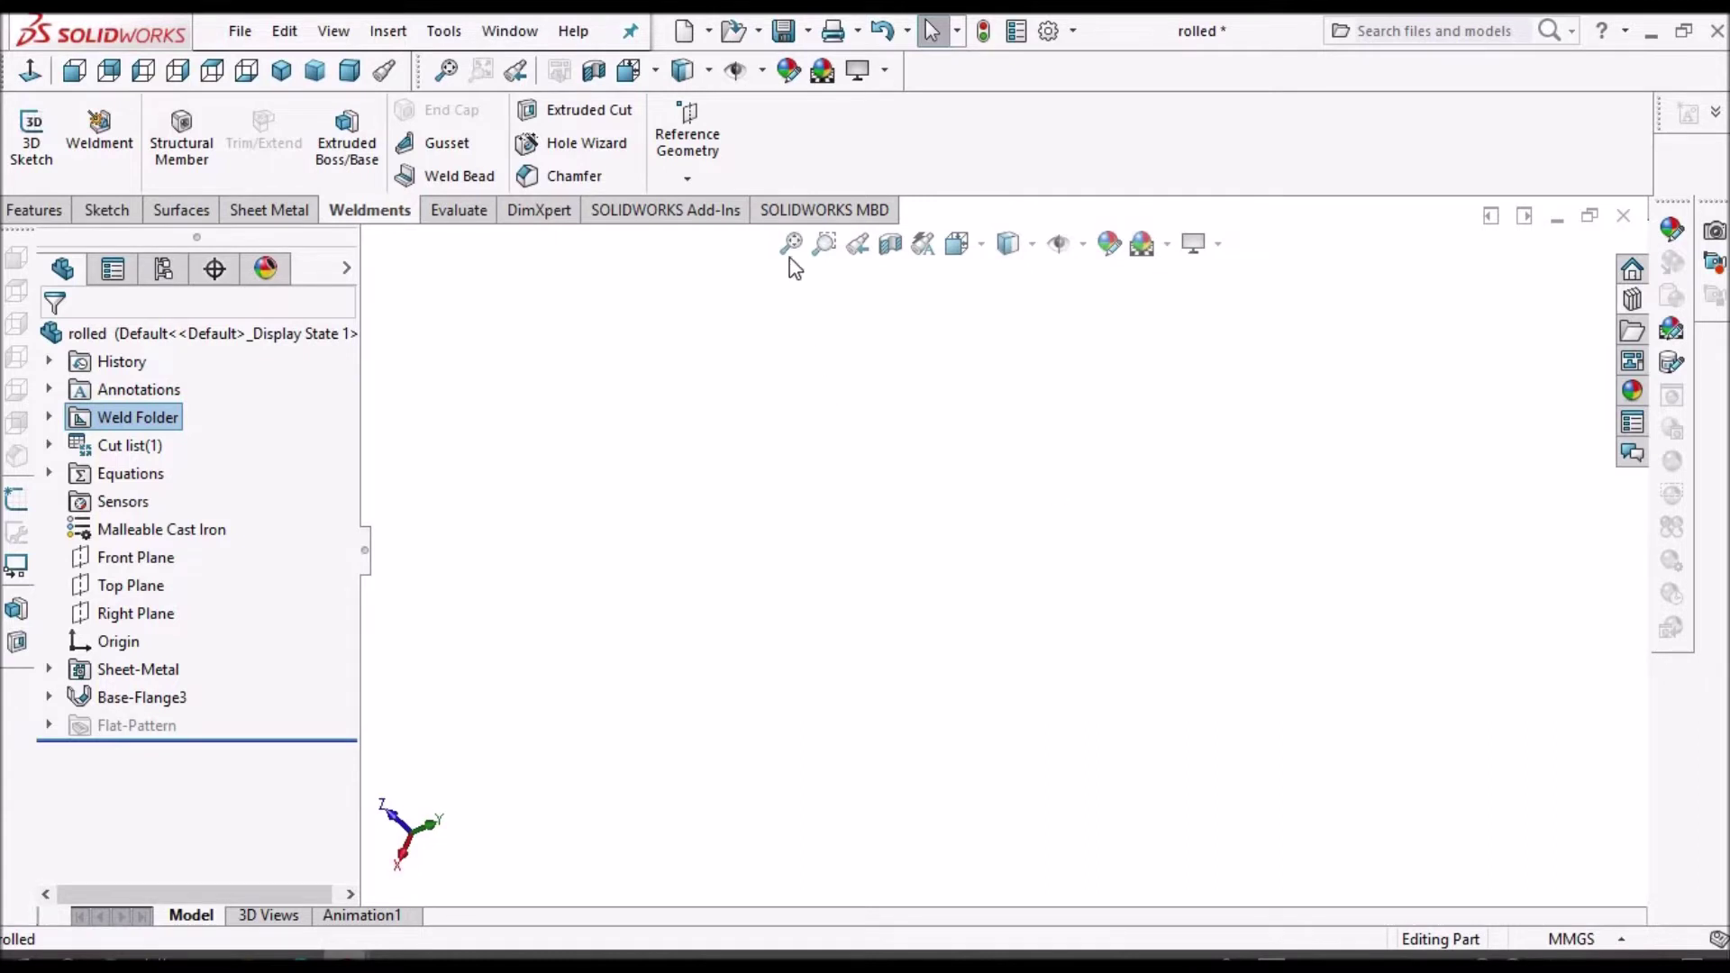
{"action": "left_click", "coordinate": [316, 72]}
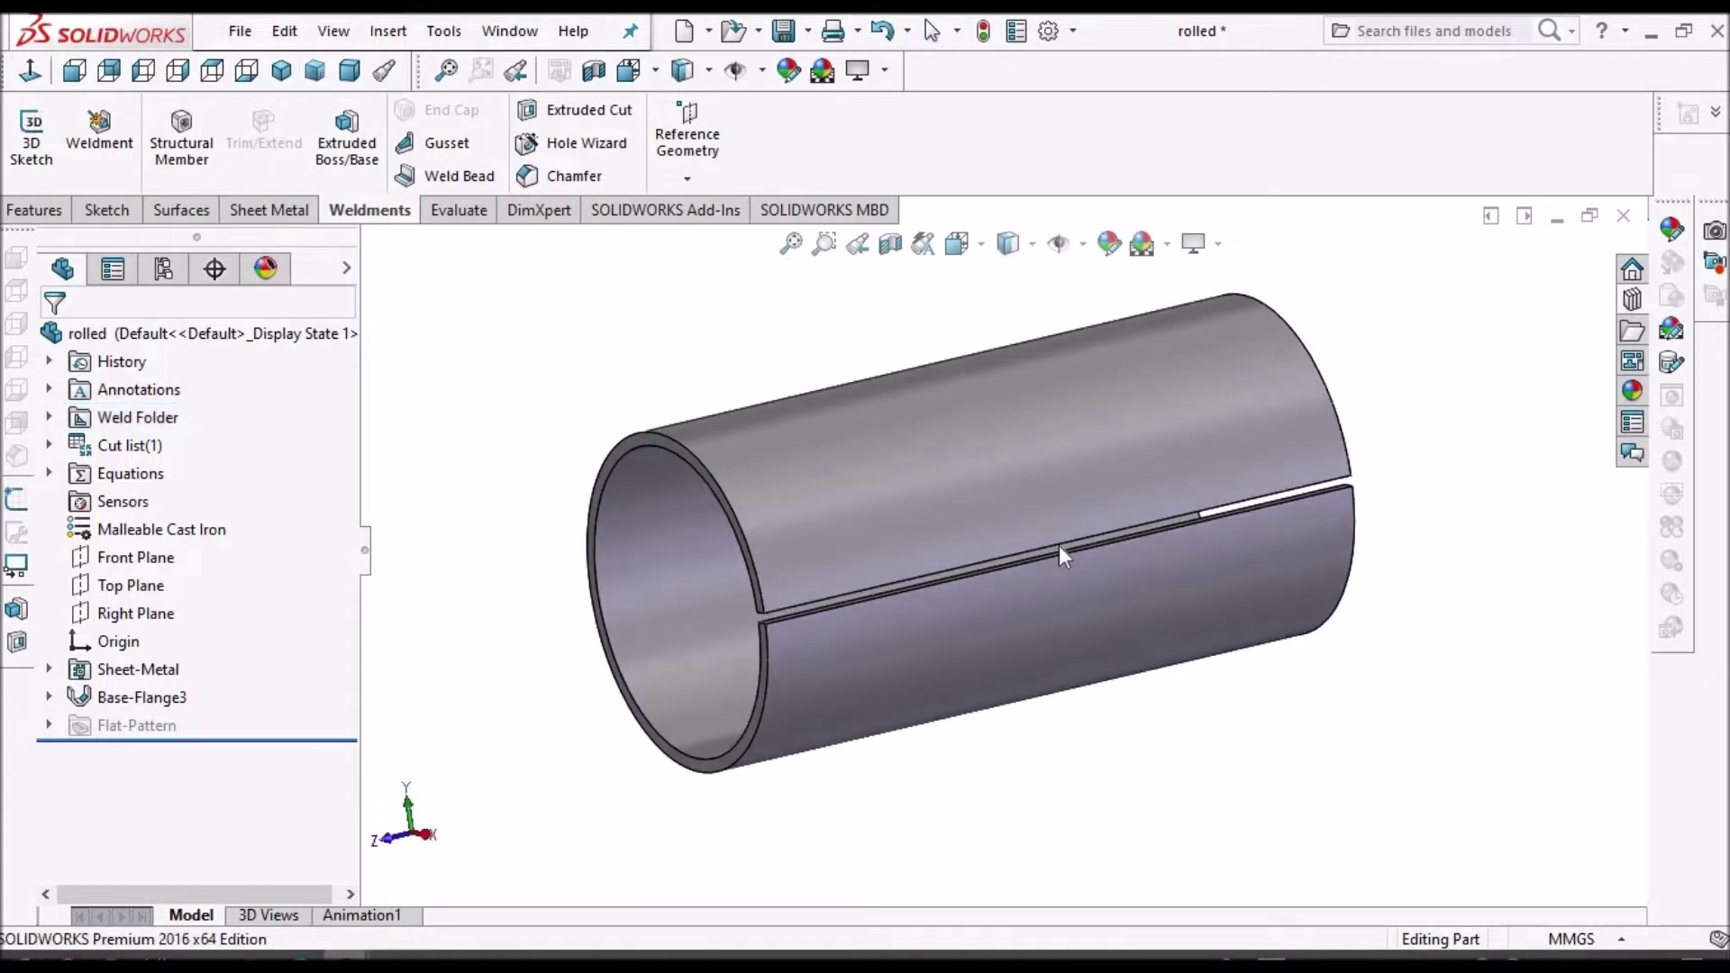
{"action": "middle_click_drag", "start_coordinate": [974, 588], "coordinate": [1056, 467]}
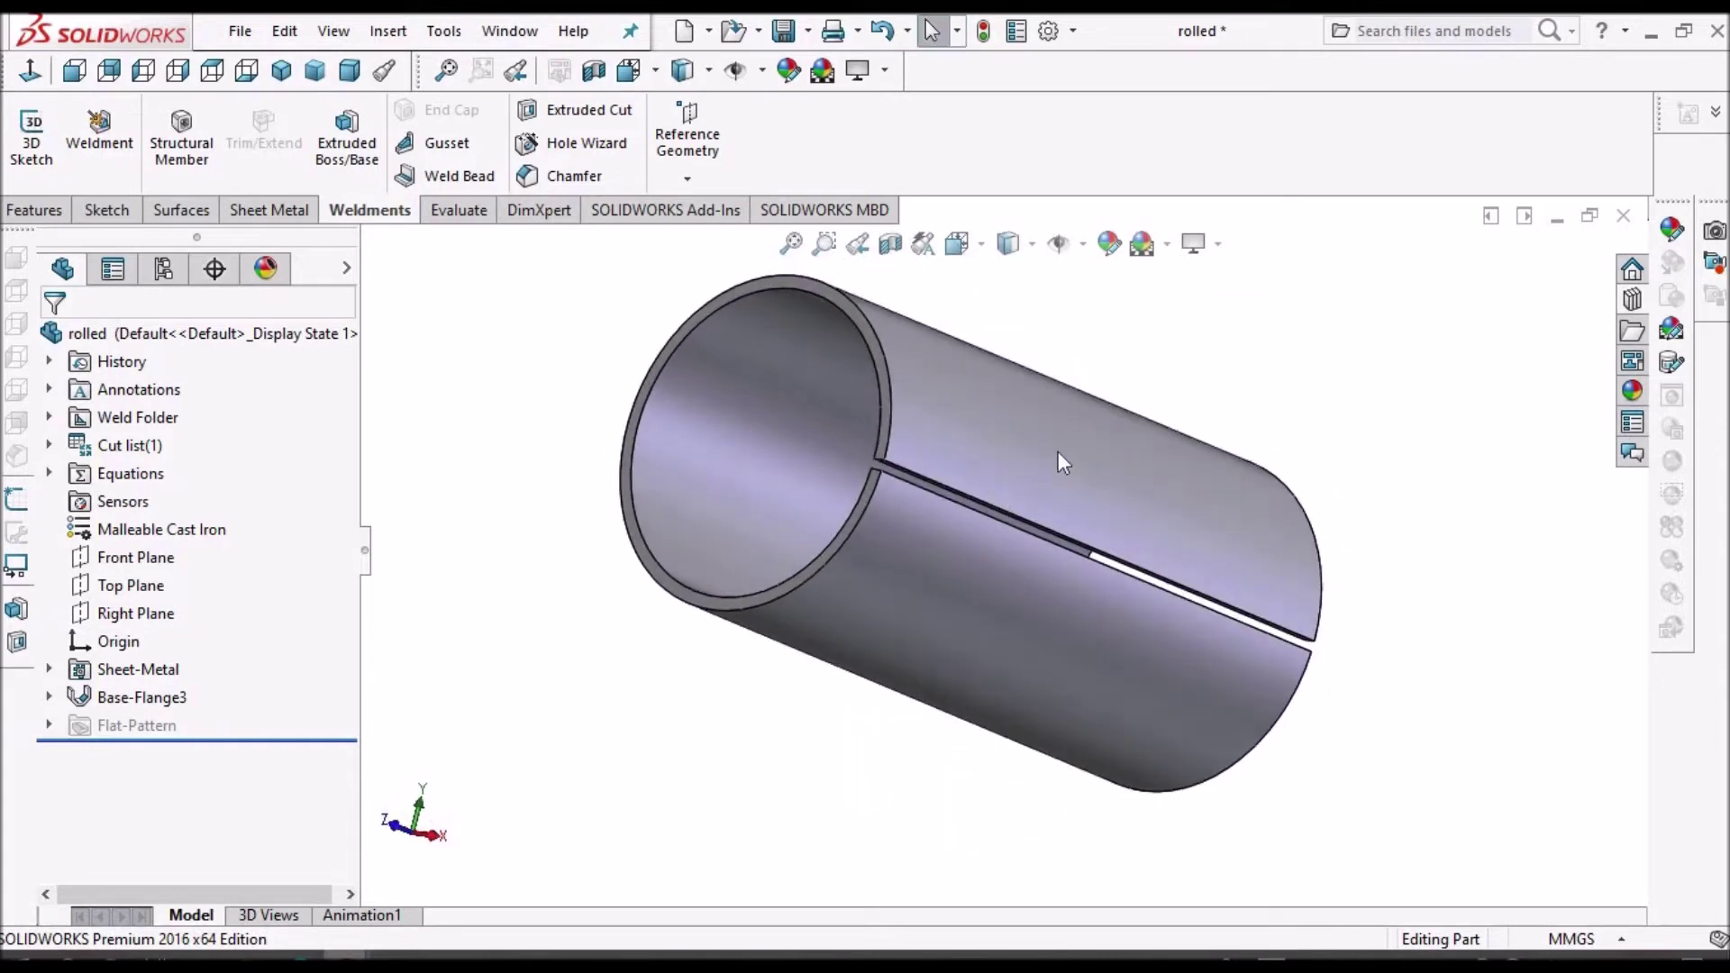
{"action": "scroll", "coordinate": [915, 505], "scroll_direction": "down", "scroll_amount": 3}
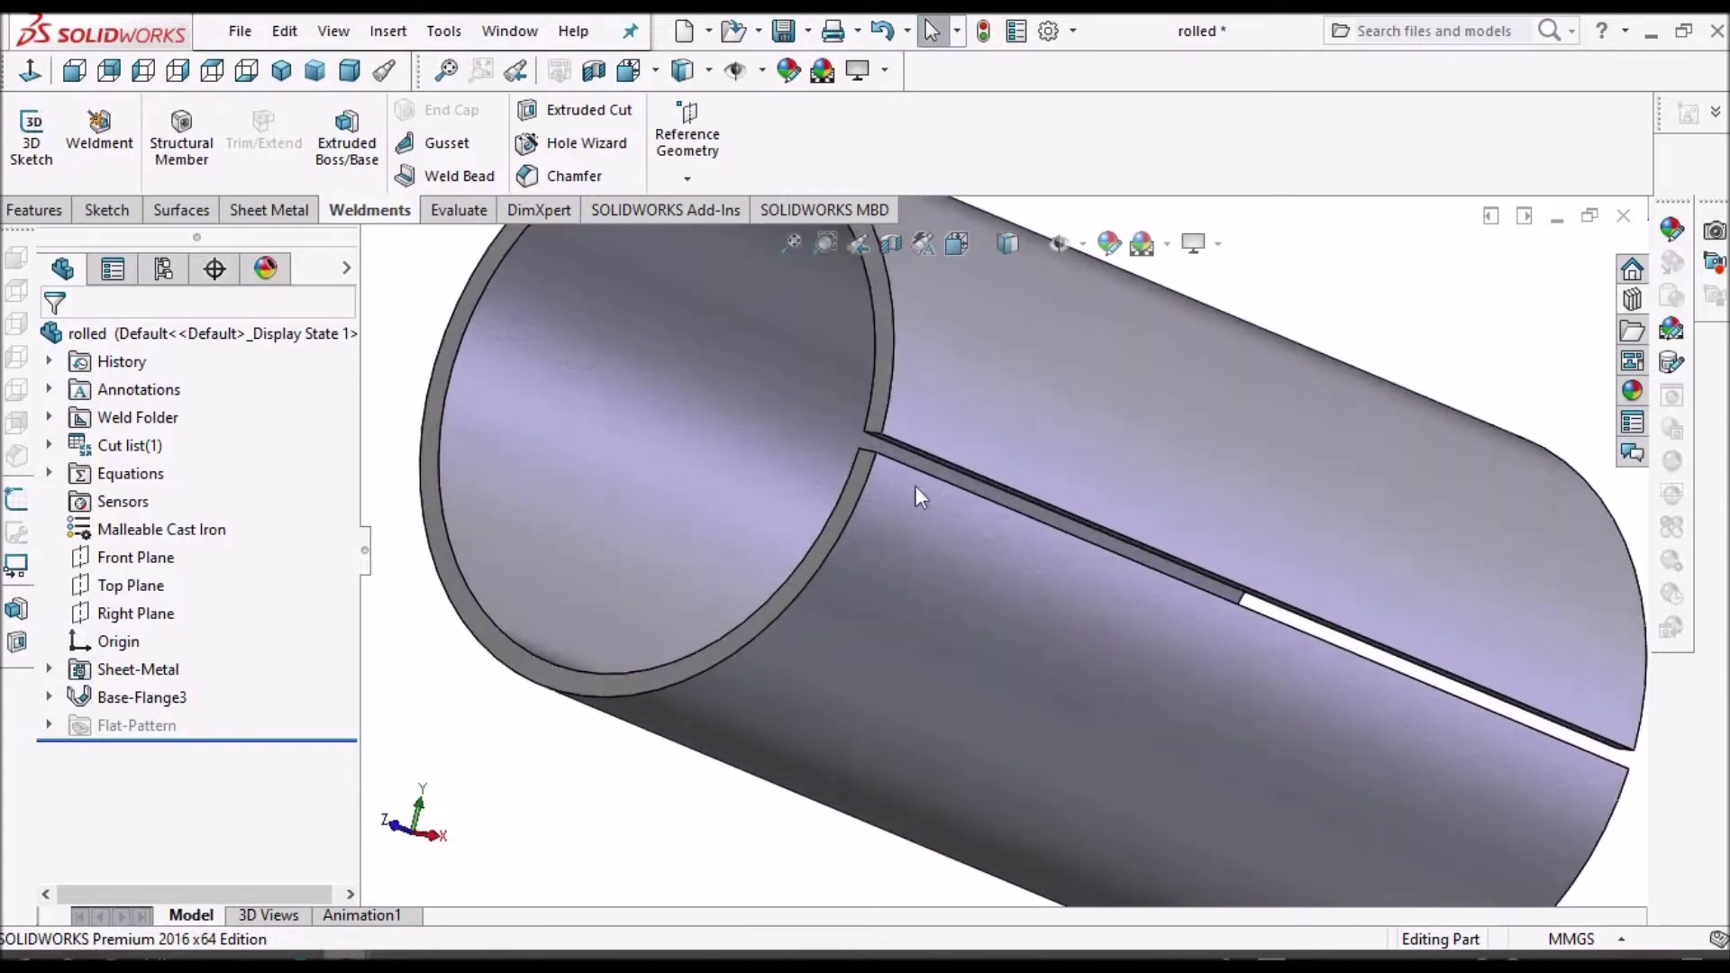
{"action": "scroll", "coordinate": [907, 458], "scroll_direction": "up", "scroll_amount": 1}
{"action": "middle_click_drag", "start_coordinate": [906, 458], "coordinate": [1078, 486]}
{"action": "scroll", "coordinate": [1051, 490], "scroll_direction": "down", "scroll_amount": 2}
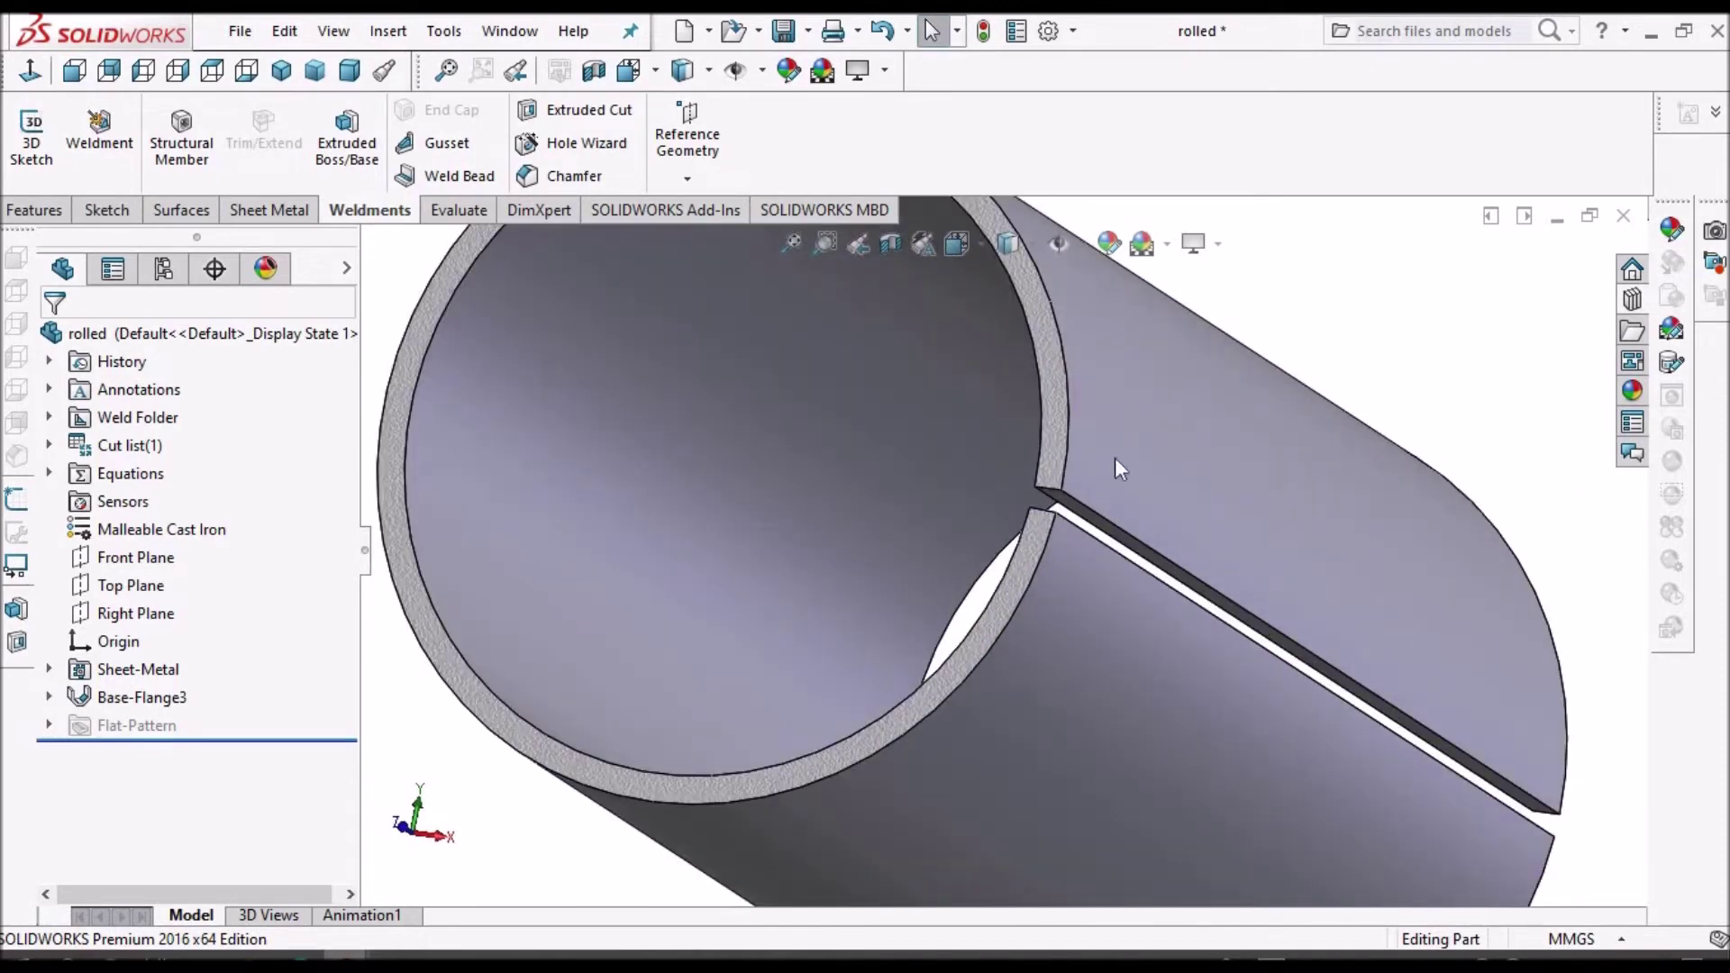
- Start a sketch on the cylinder's annular end face and draw a line joining the inner corners of the seam gap
{"action": "left_click", "coordinate": [1052, 466]}
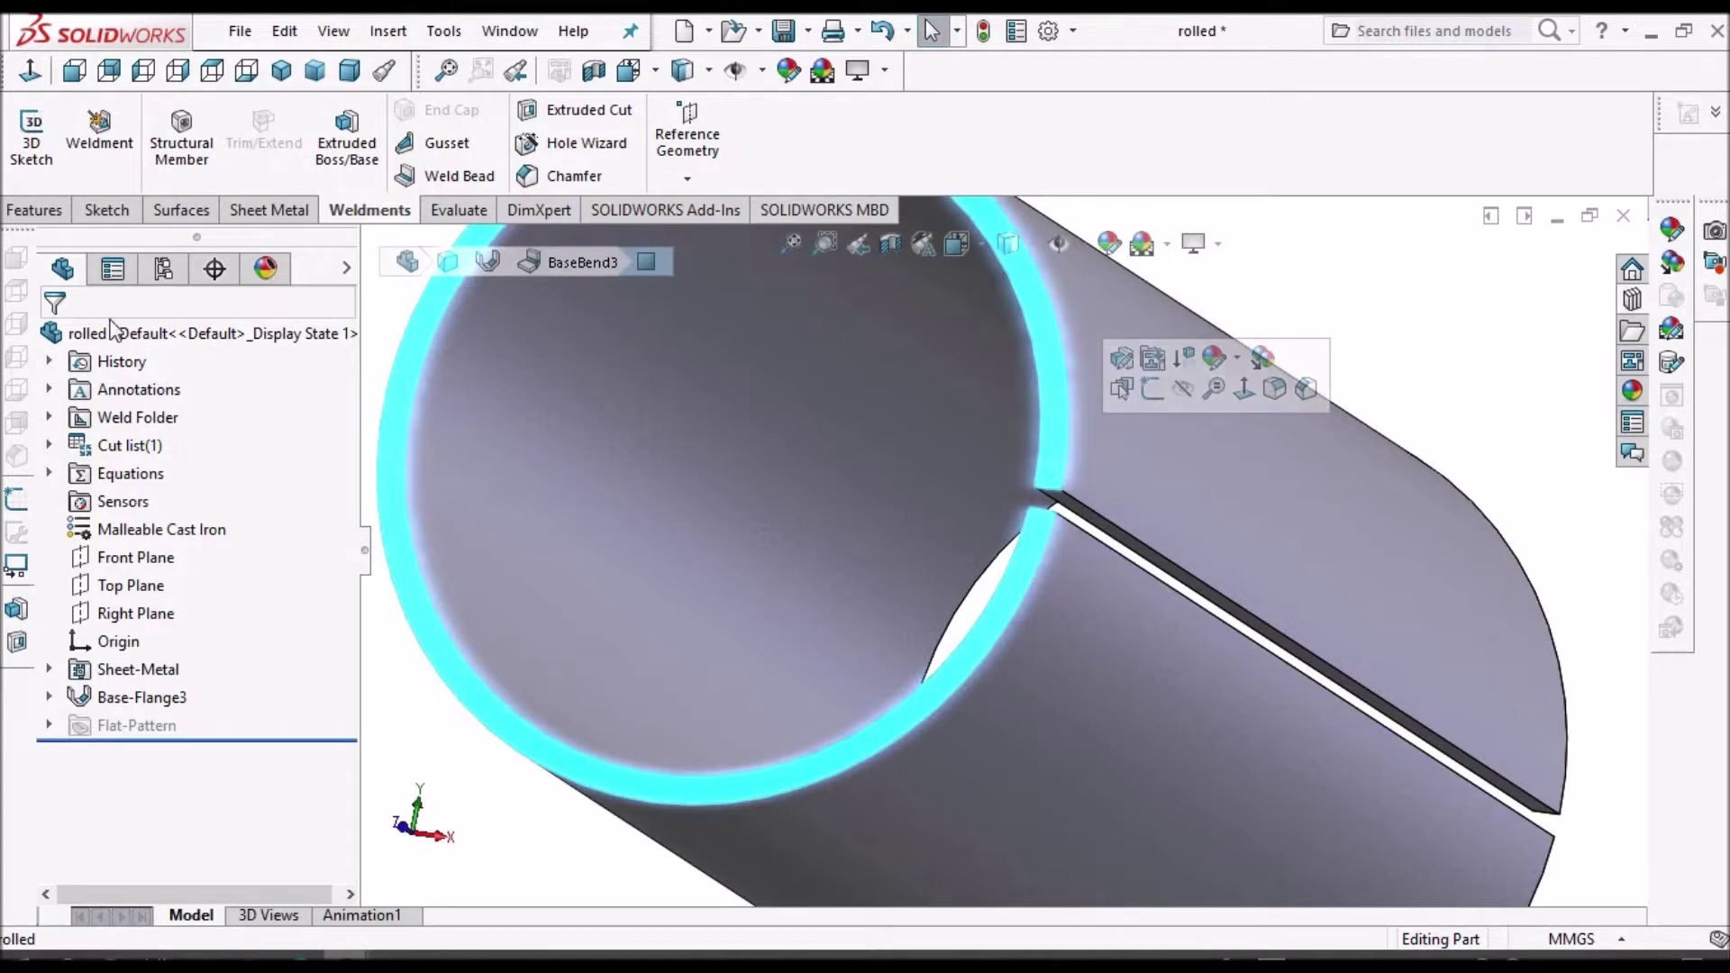
{"action": "left_click", "coordinate": [103, 212]}
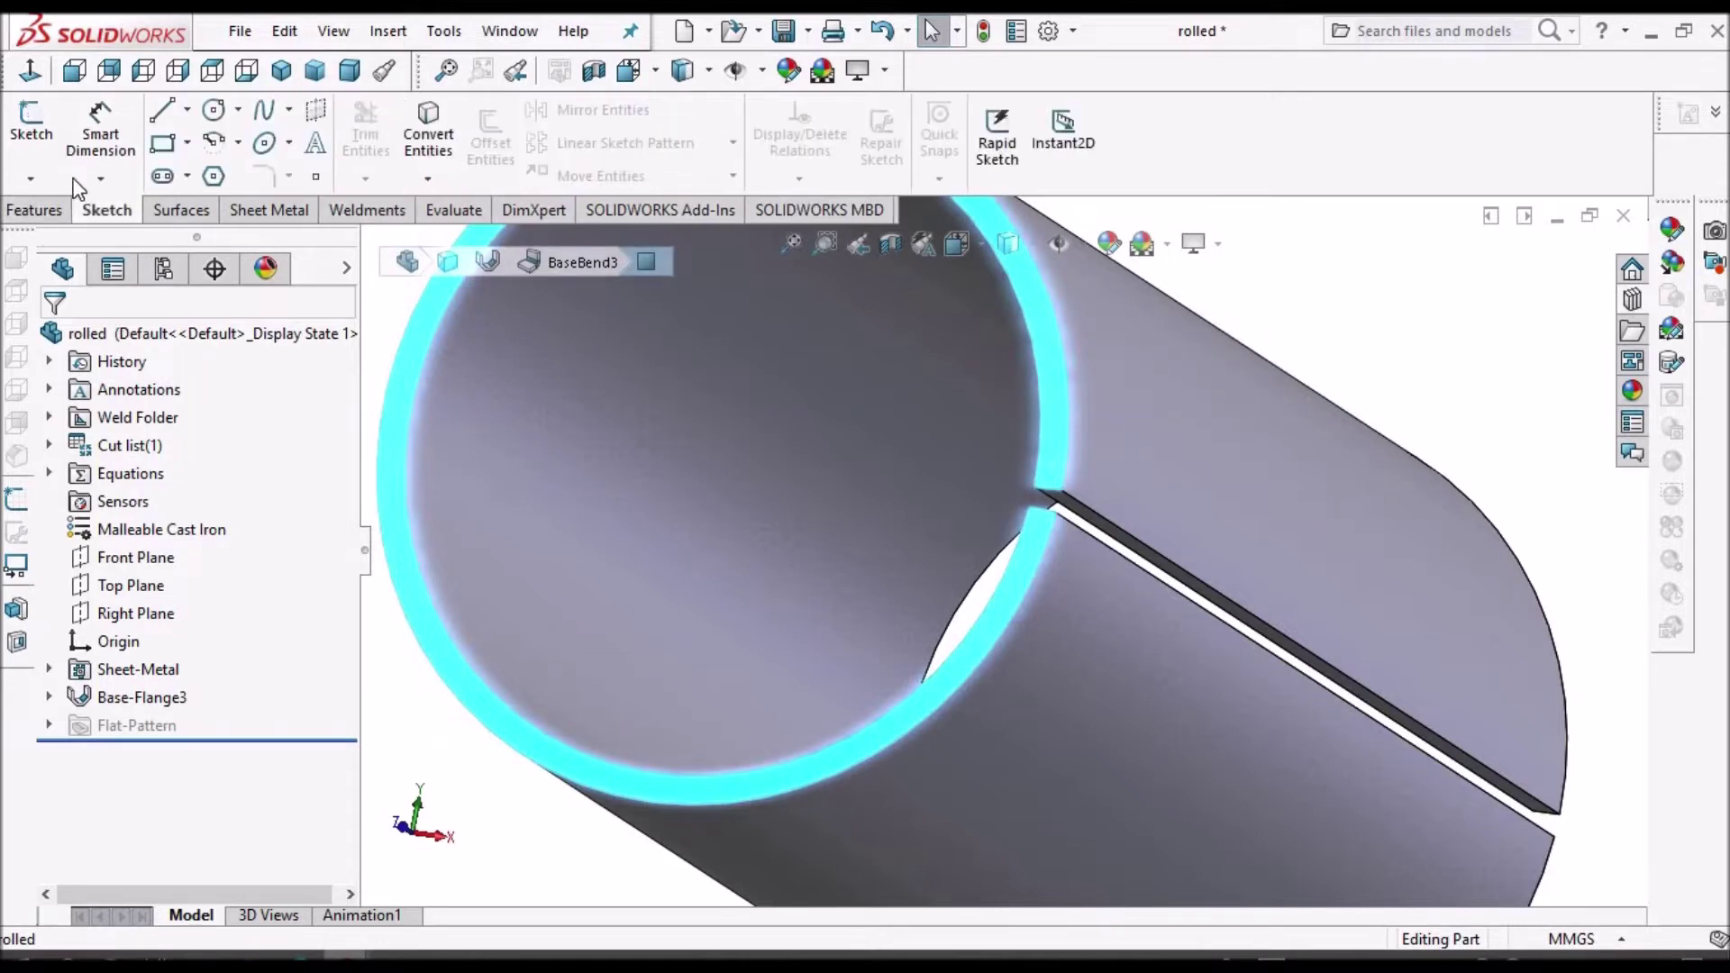
{"action": "left_click", "coordinate": [36, 135]}
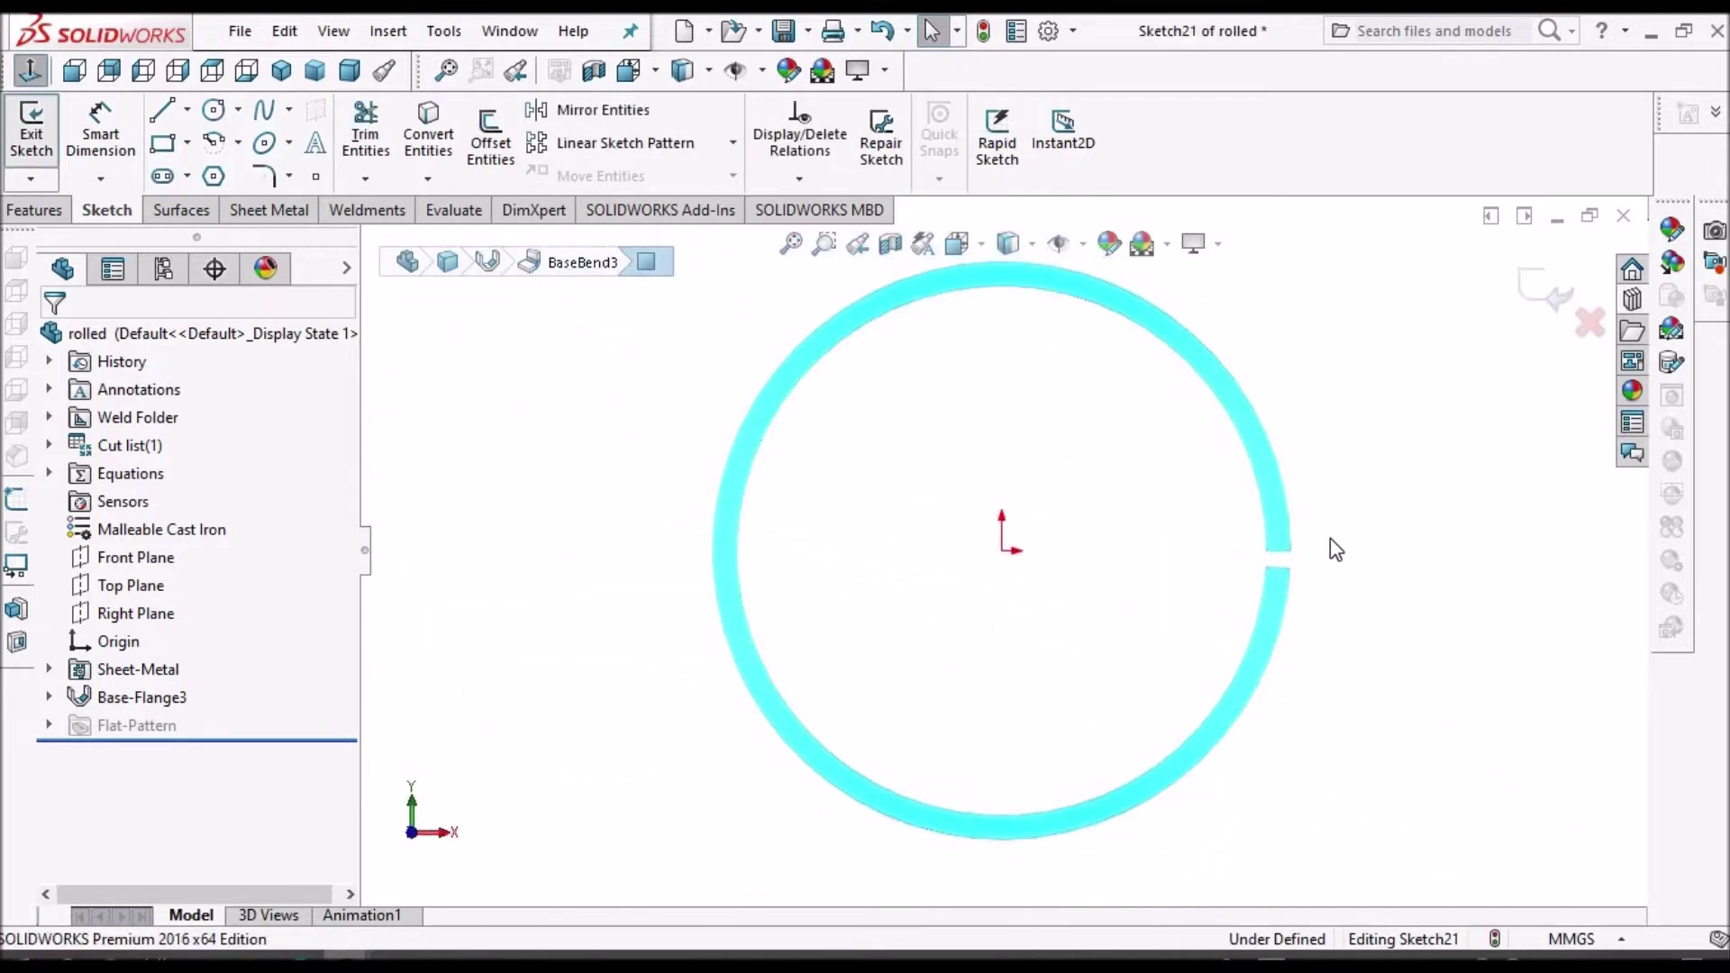
{"action": "scroll", "coordinate": [1332, 541], "scroll_direction": "down", "scroll_amount": 3}
{"action": "scroll", "coordinate": [1332, 540], "scroll_direction": "down", "scroll_amount": 1}
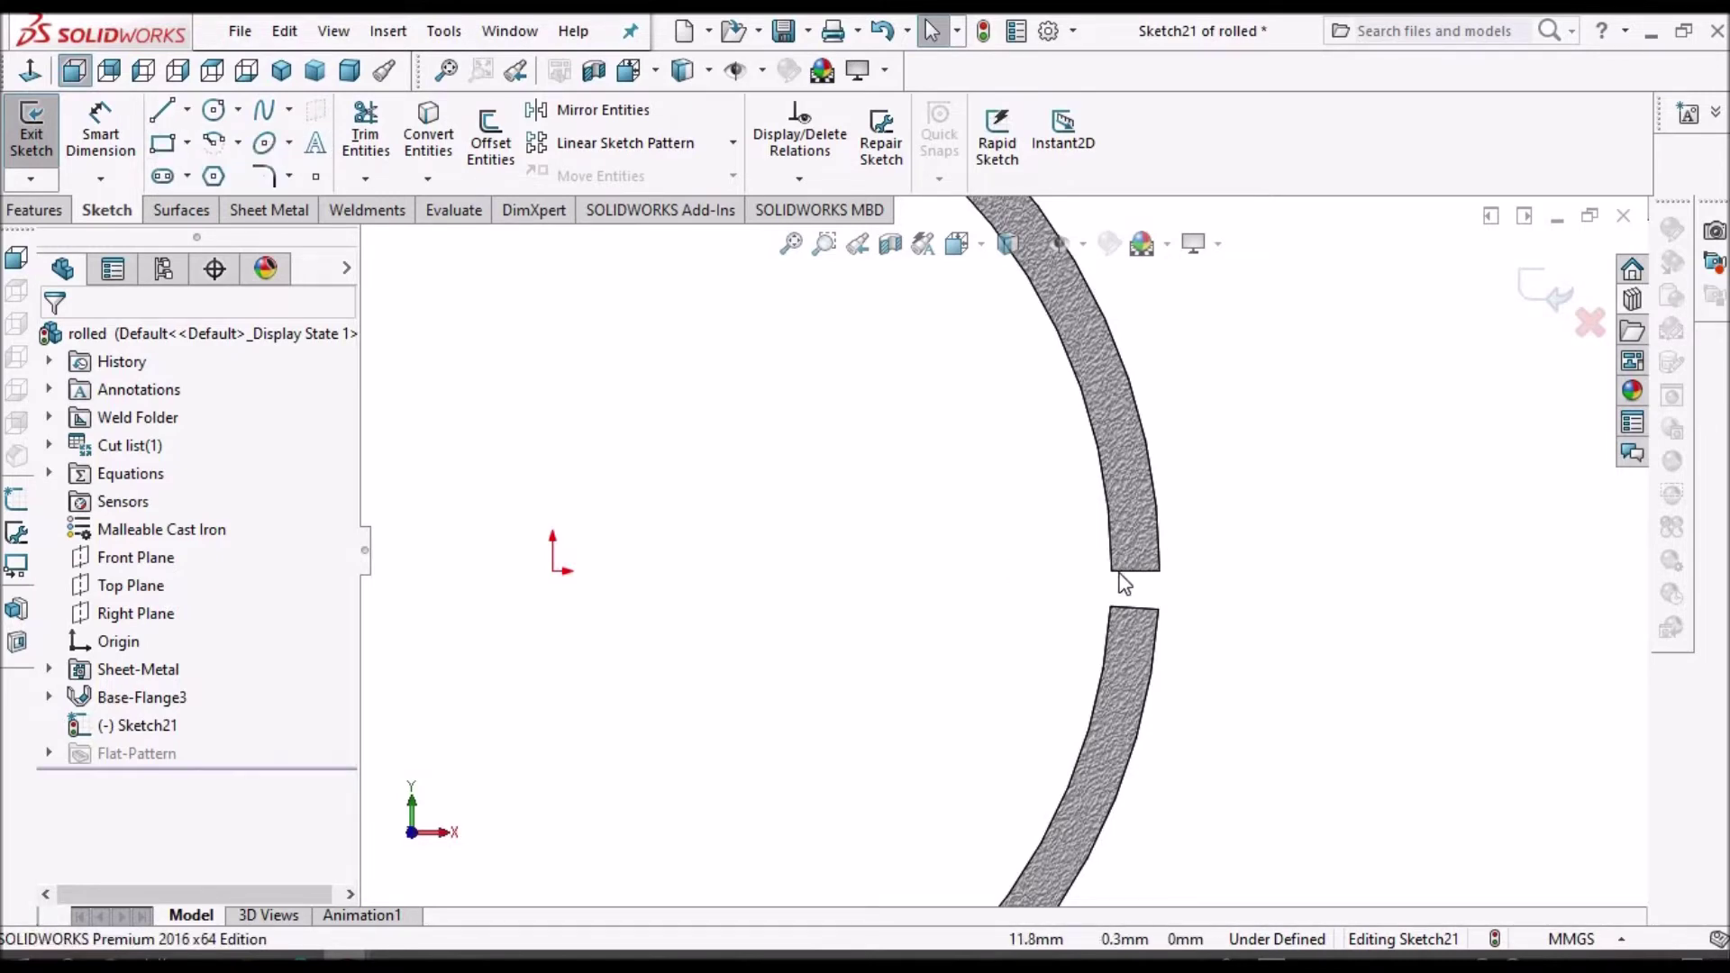
{"action": "scroll", "coordinate": [1113, 590], "scroll_direction": "down", "scroll_amount": 3}
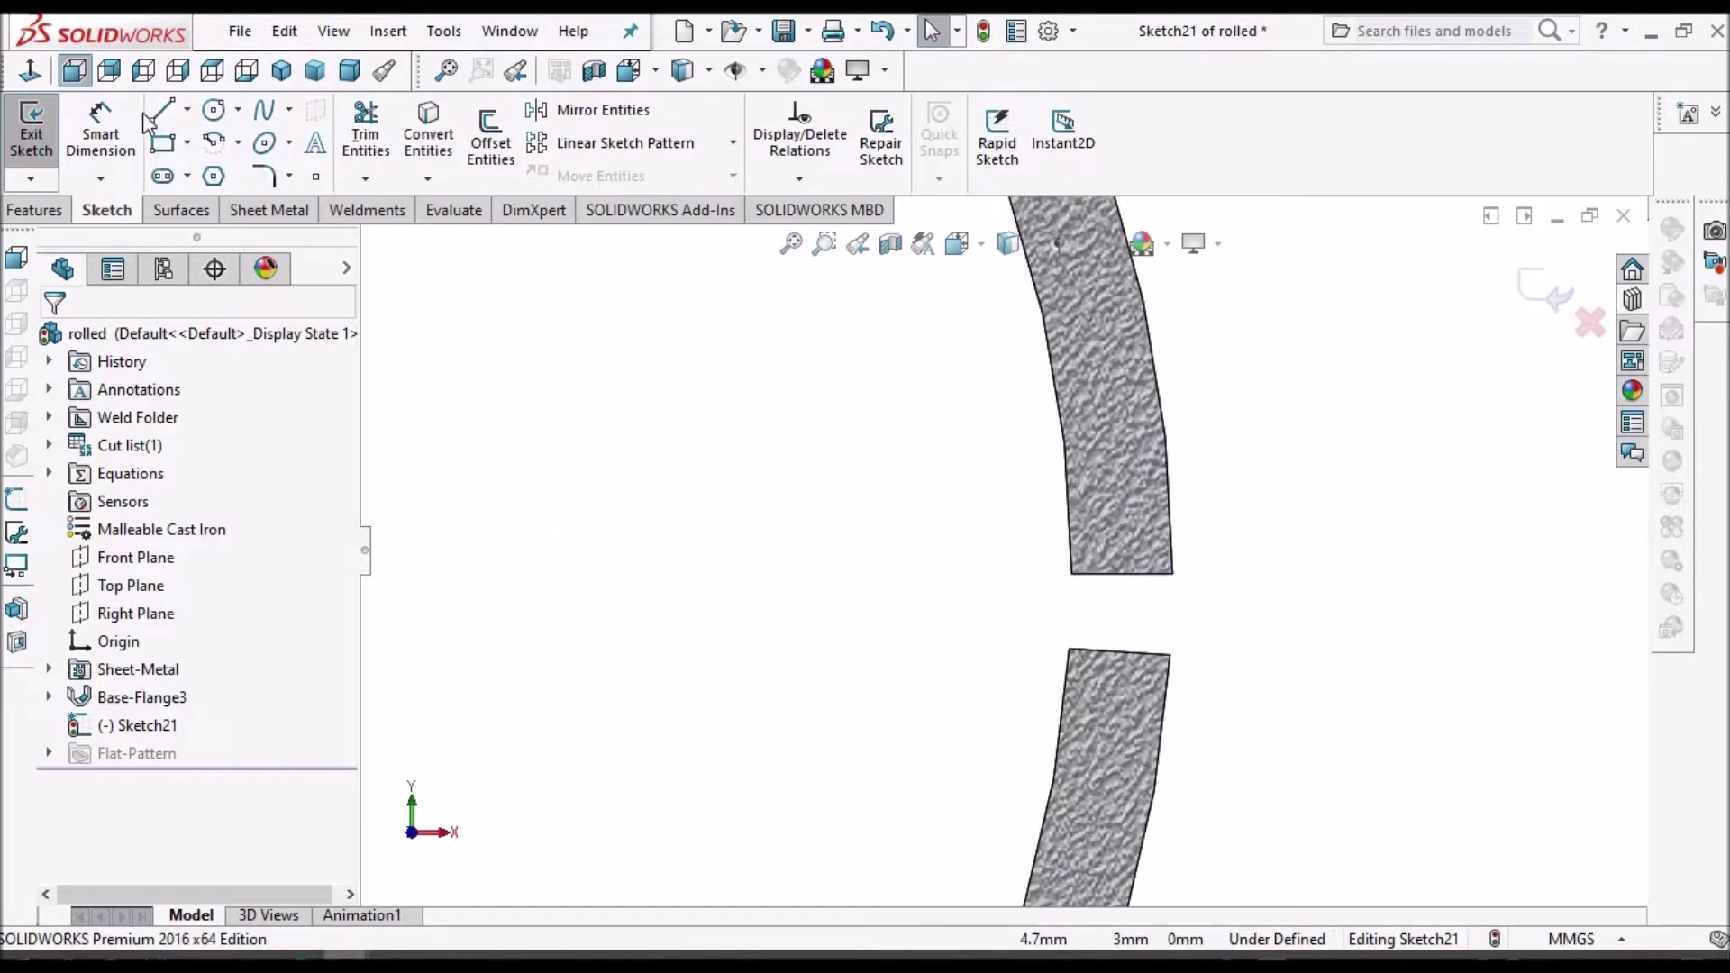
{"action": "key", "text": "l"}
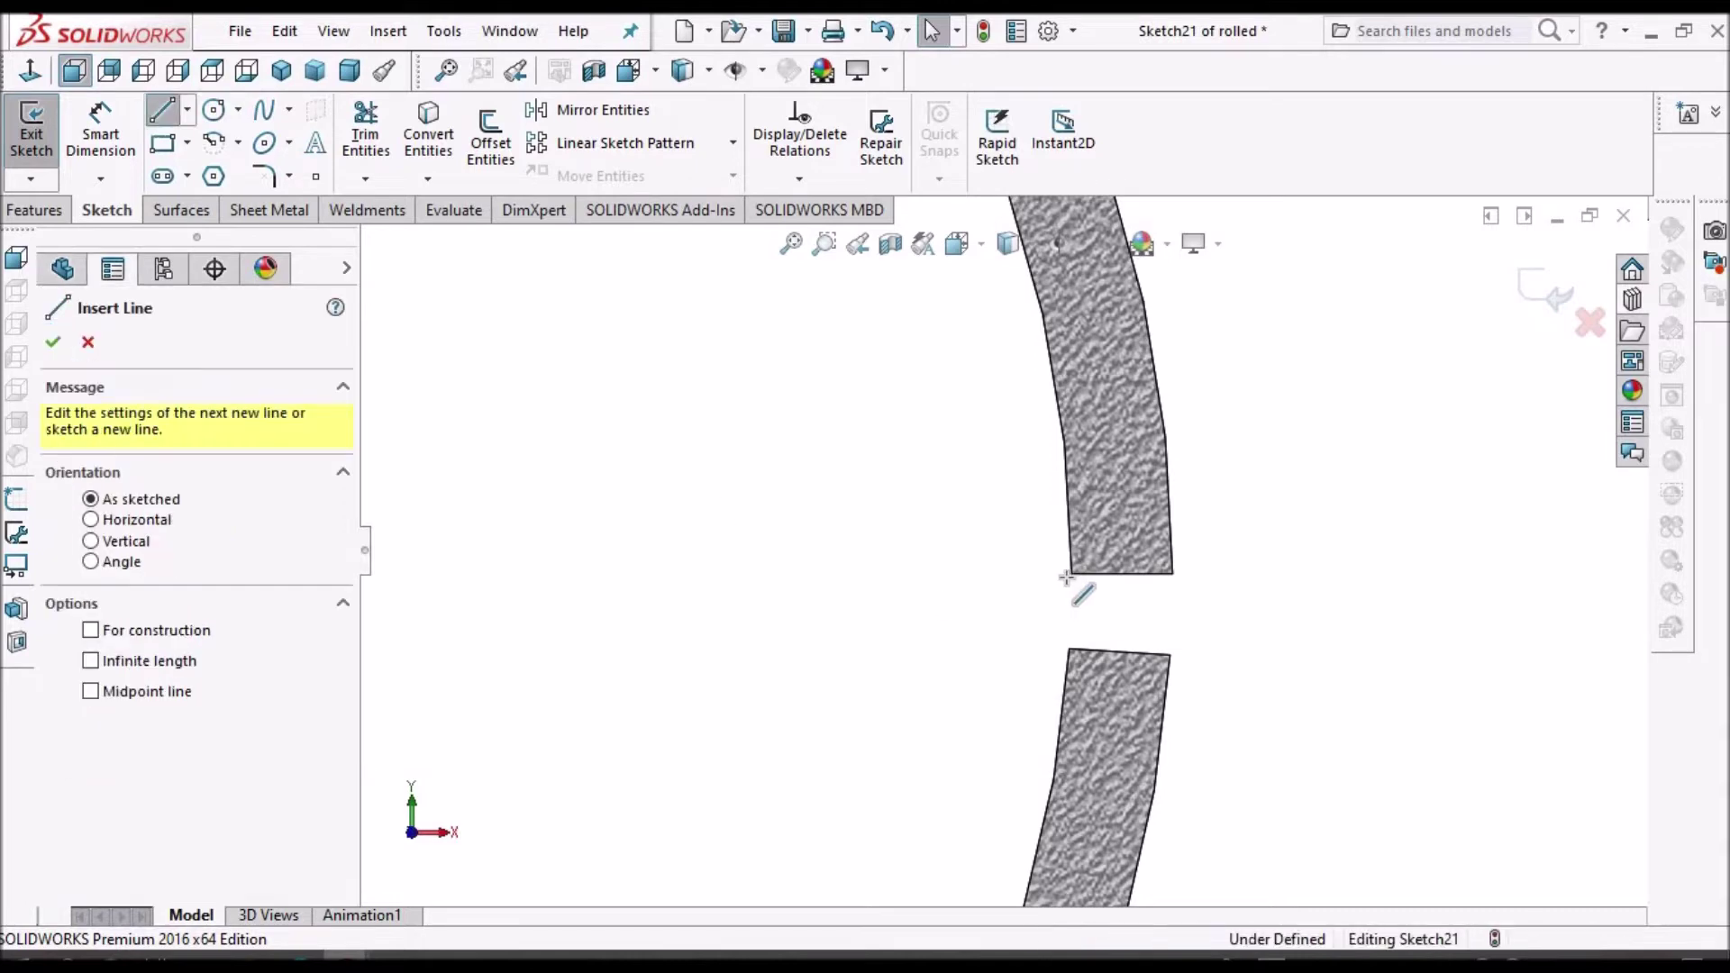
{"action": "left_click", "coordinate": [1068, 598]}
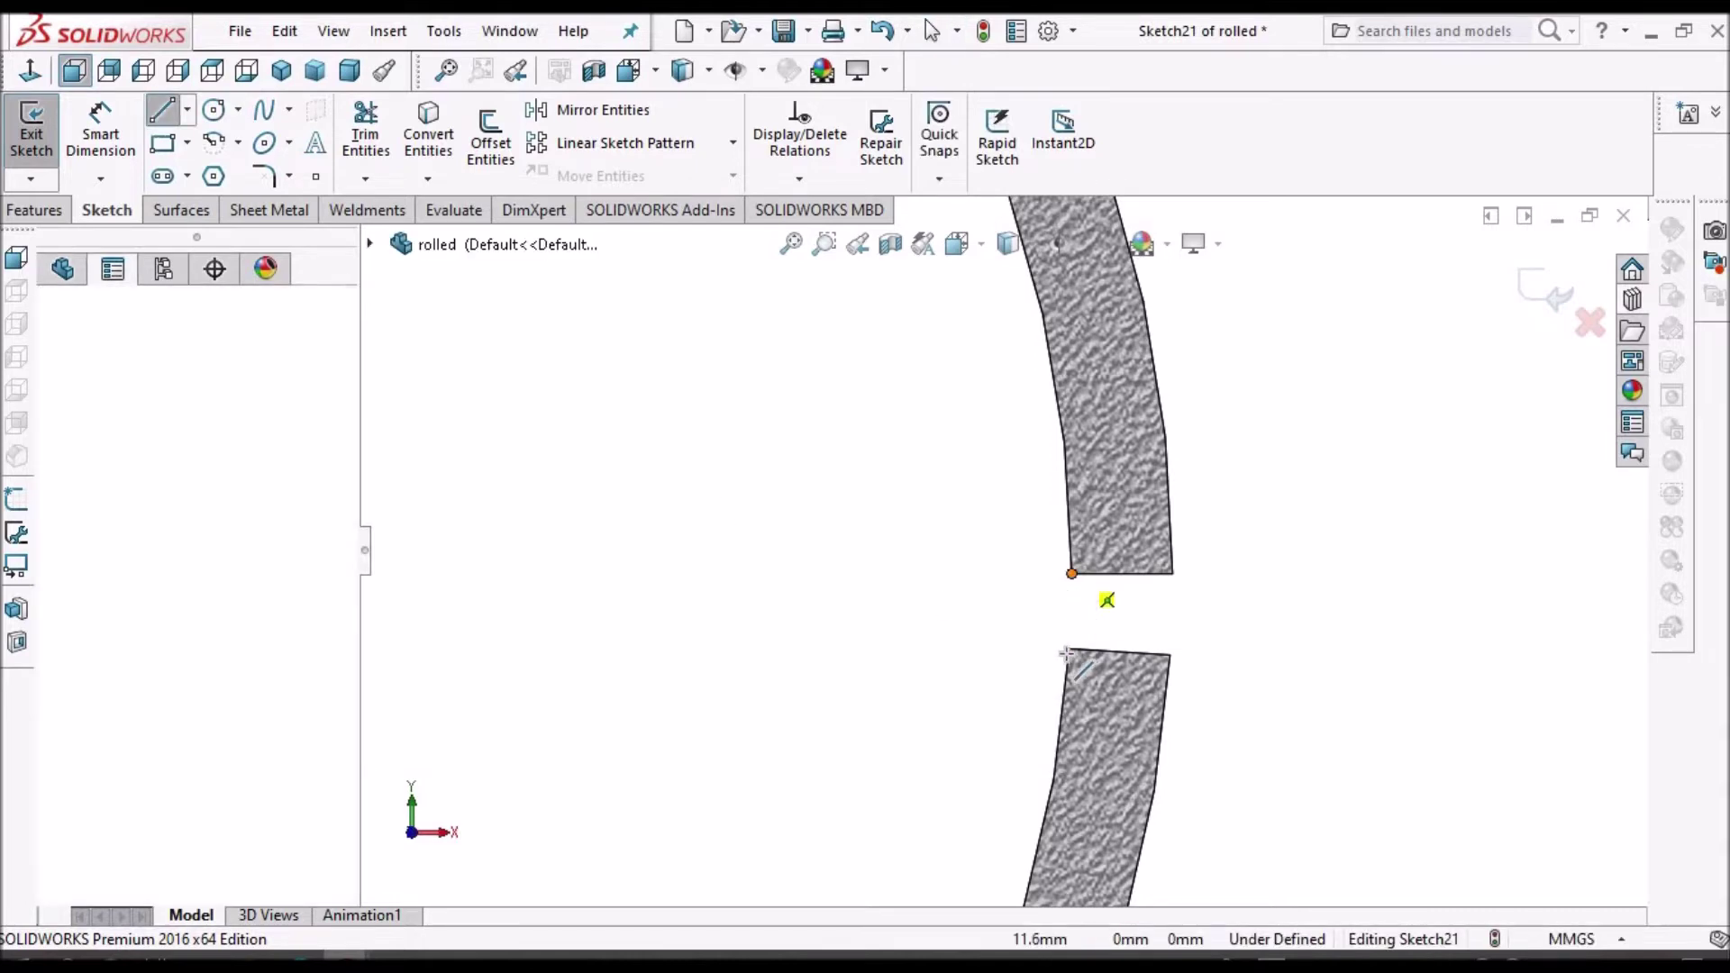
{"action": "left_click", "coordinate": [1069, 649]}
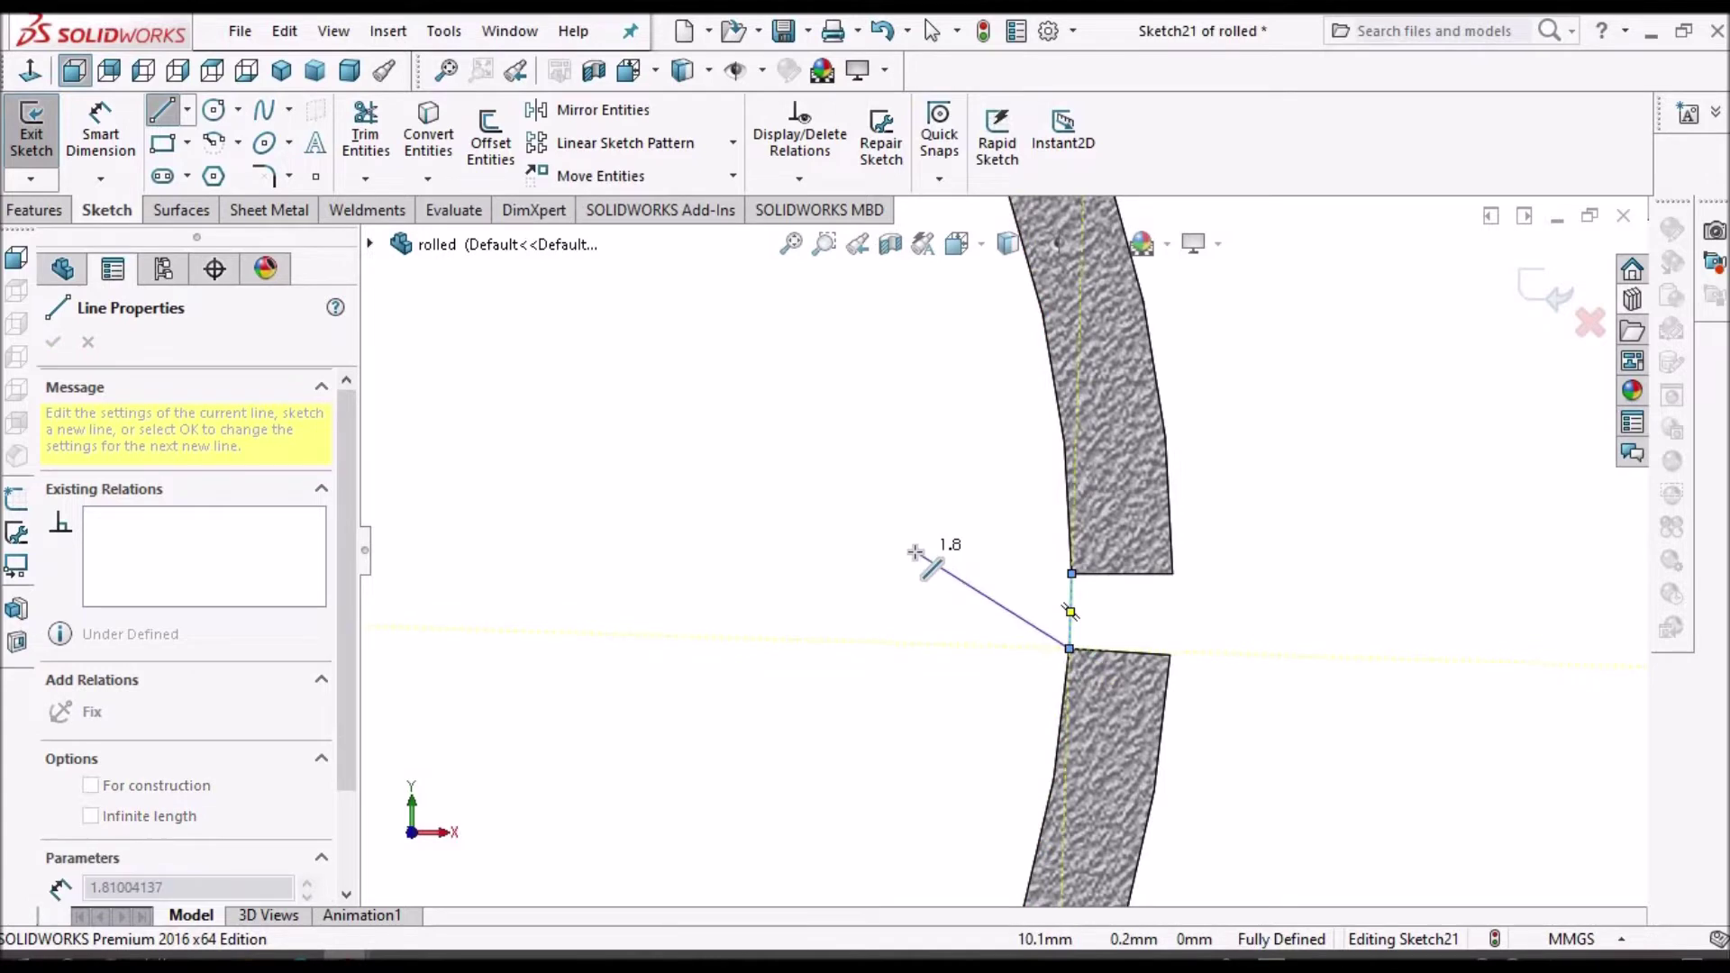
{"action": "right_click", "coordinate": [915, 552]}
{"action": "left_click", "coordinate": [974, 568]}
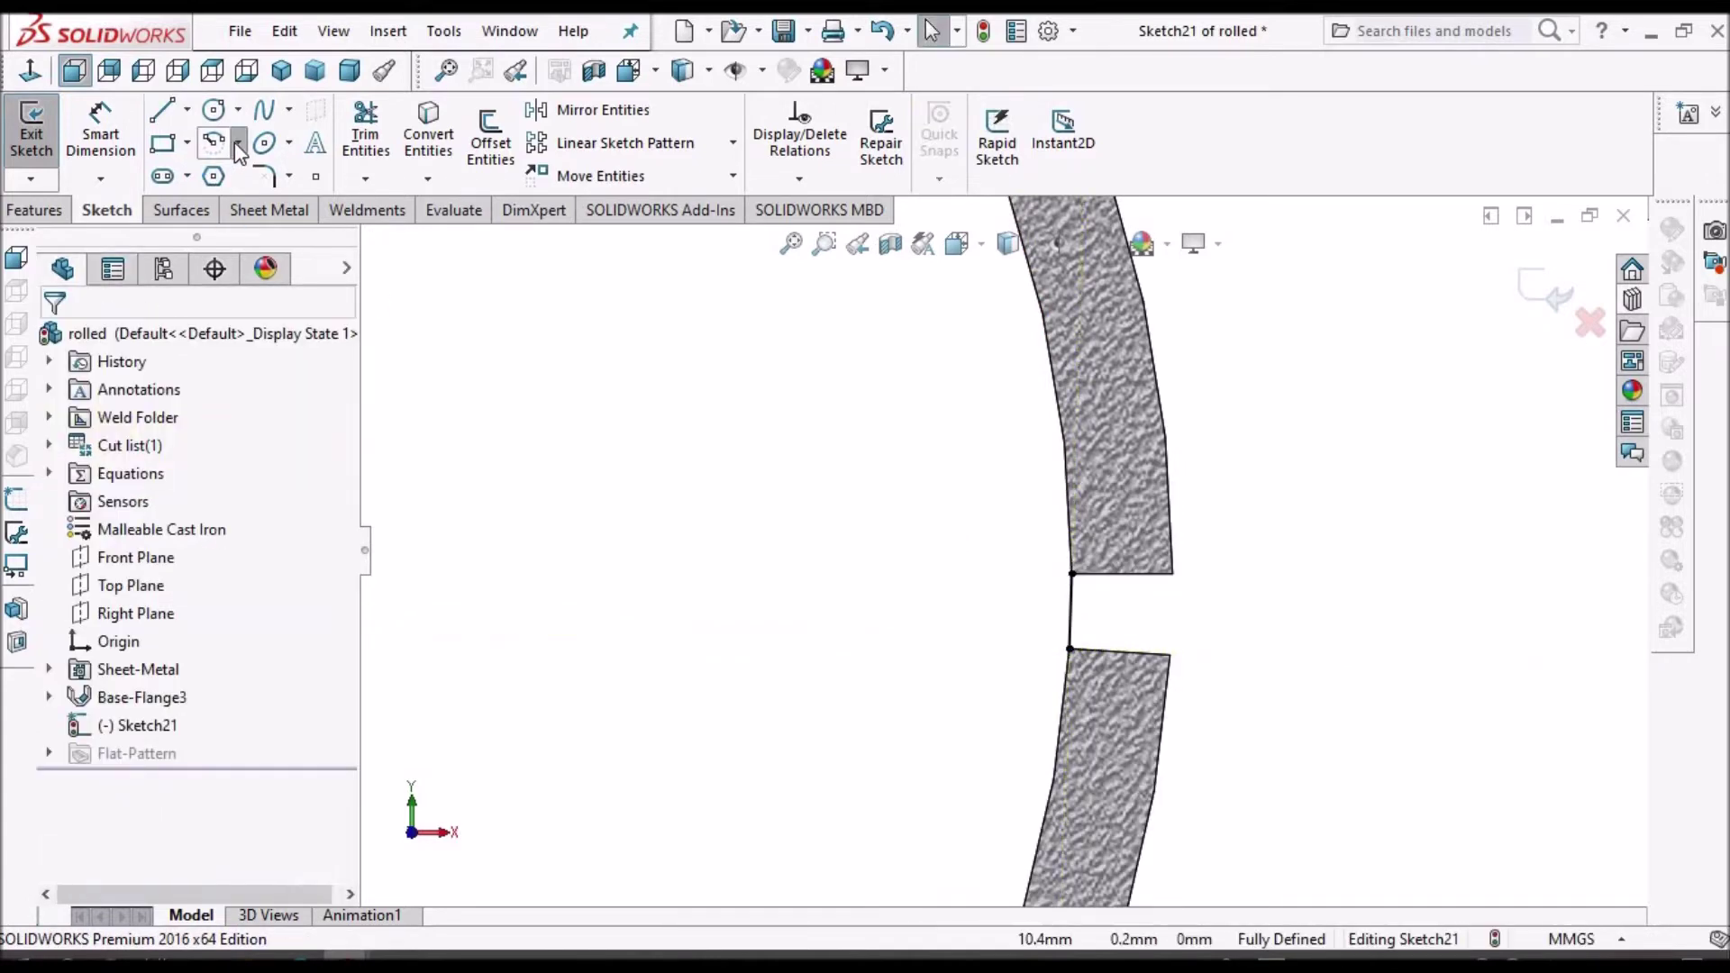
- Sketch an outward-bulging 3-point arc between the outer corners of the seam gap, with a chord of about 0.9 mm
{"action": "left_click", "coordinate": [239, 144]}
{"action": "left_click", "coordinate": [268, 237]}
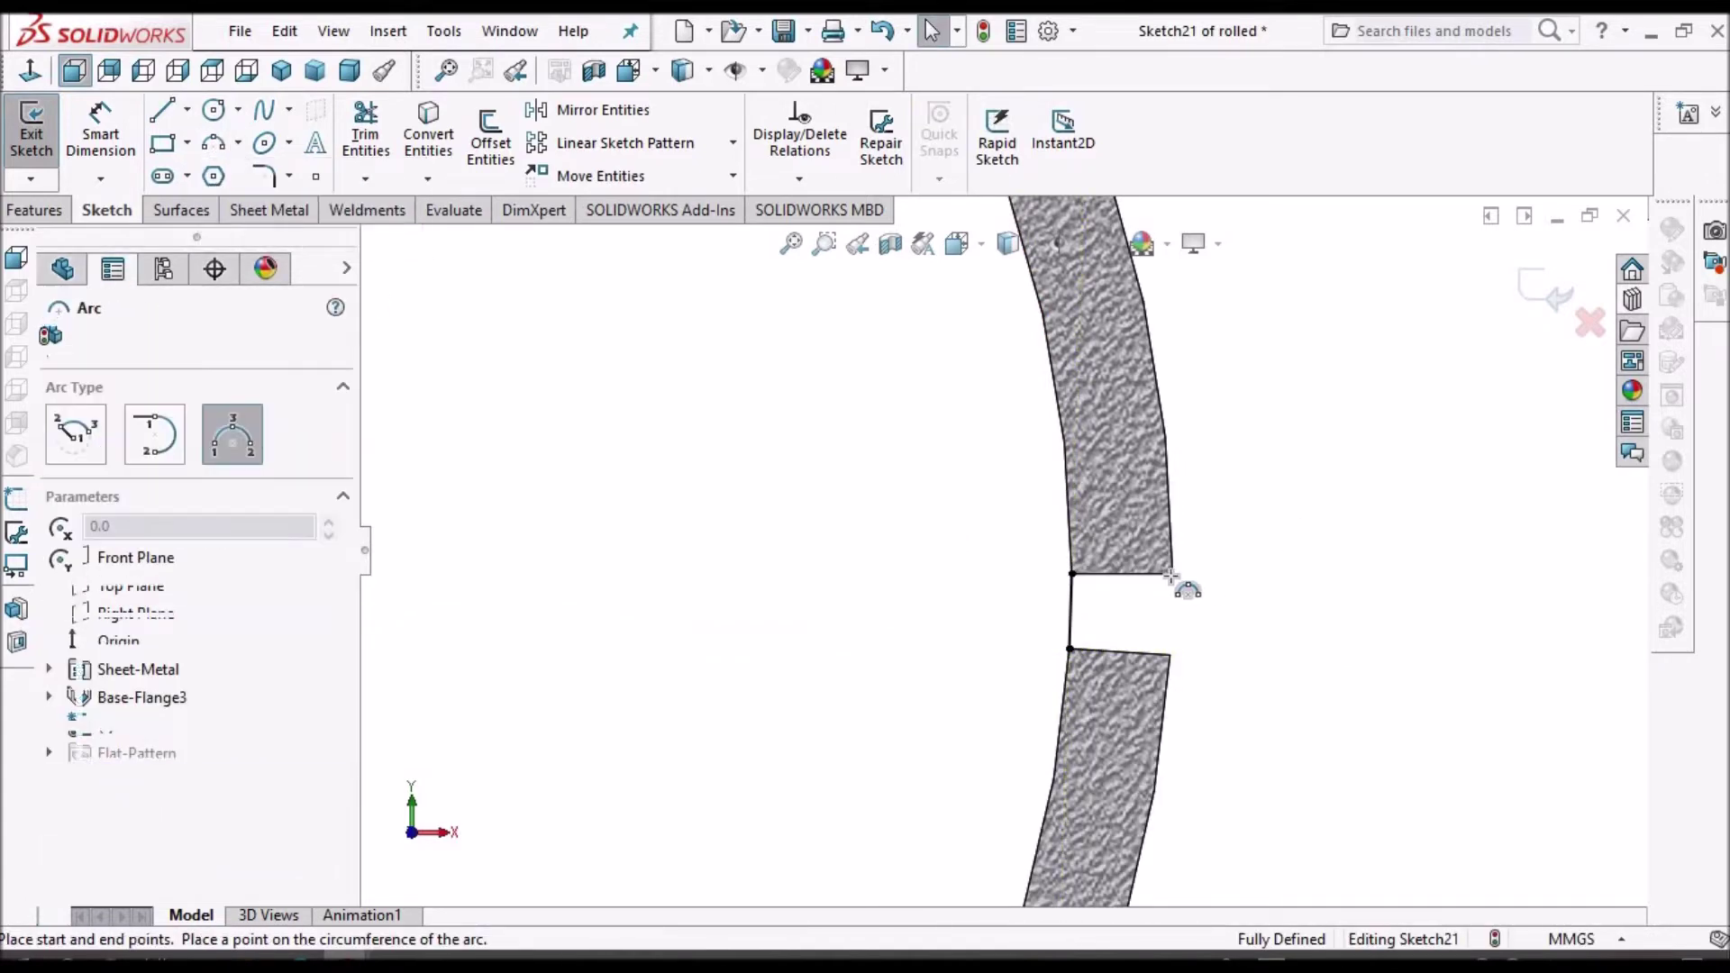
{"action": "left_click", "coordinate": [1173, 574]}
{"action": "left_click", "coordinate": [1172, 653]}
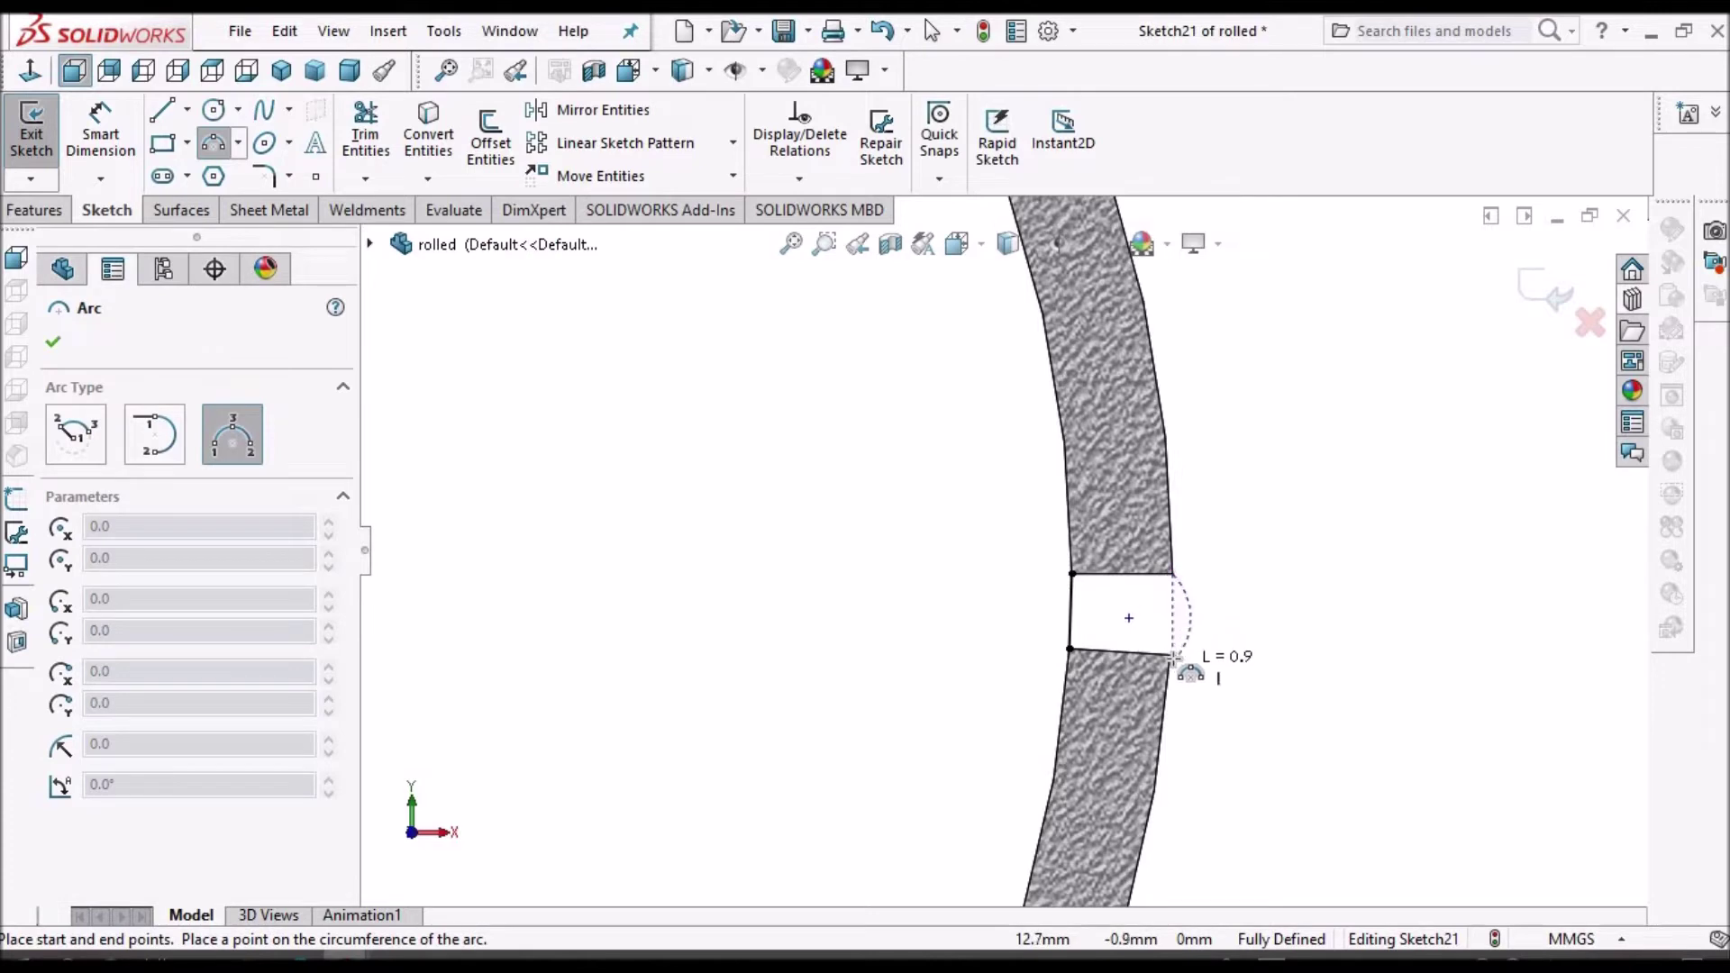
{"action": "left_click", "coordinate": [1192, 614]}
{"action": "right_click", "coordinate": [874, 524]}
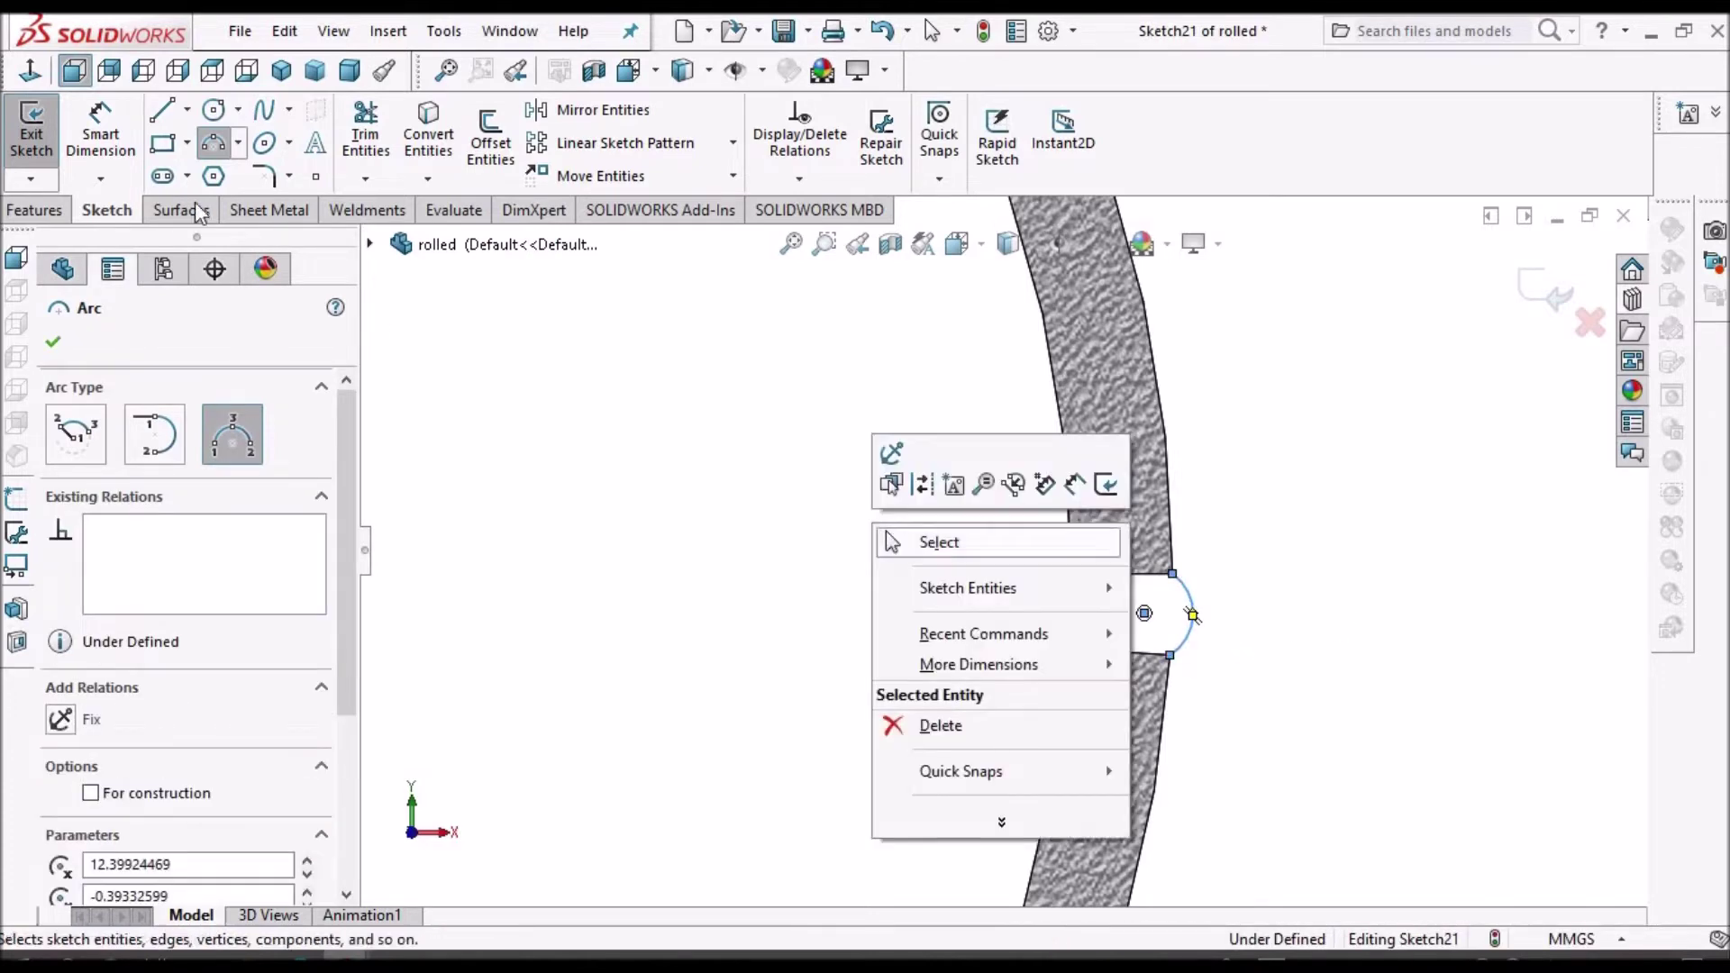
{"action": "left_click", "coordinate": [905, 543]}
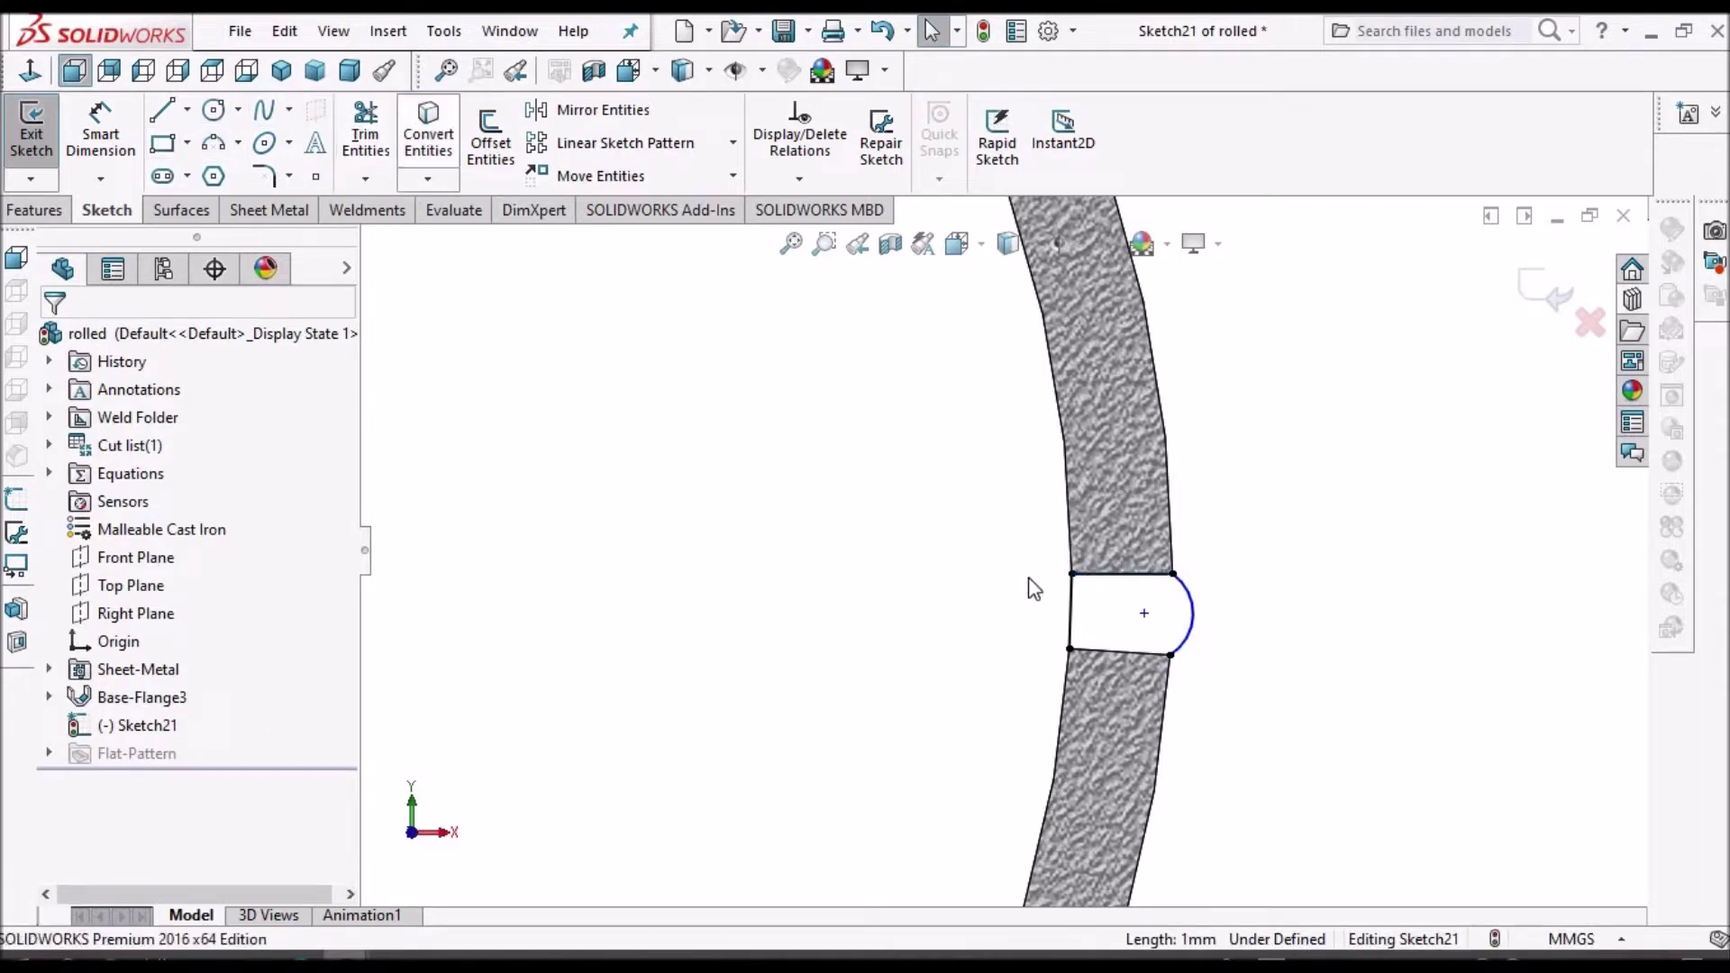
- Convert the two end-face edges bordering the gap into sketch lines to close the weld profile
{"action": "left_click", "coordinate": [1128, 653]}
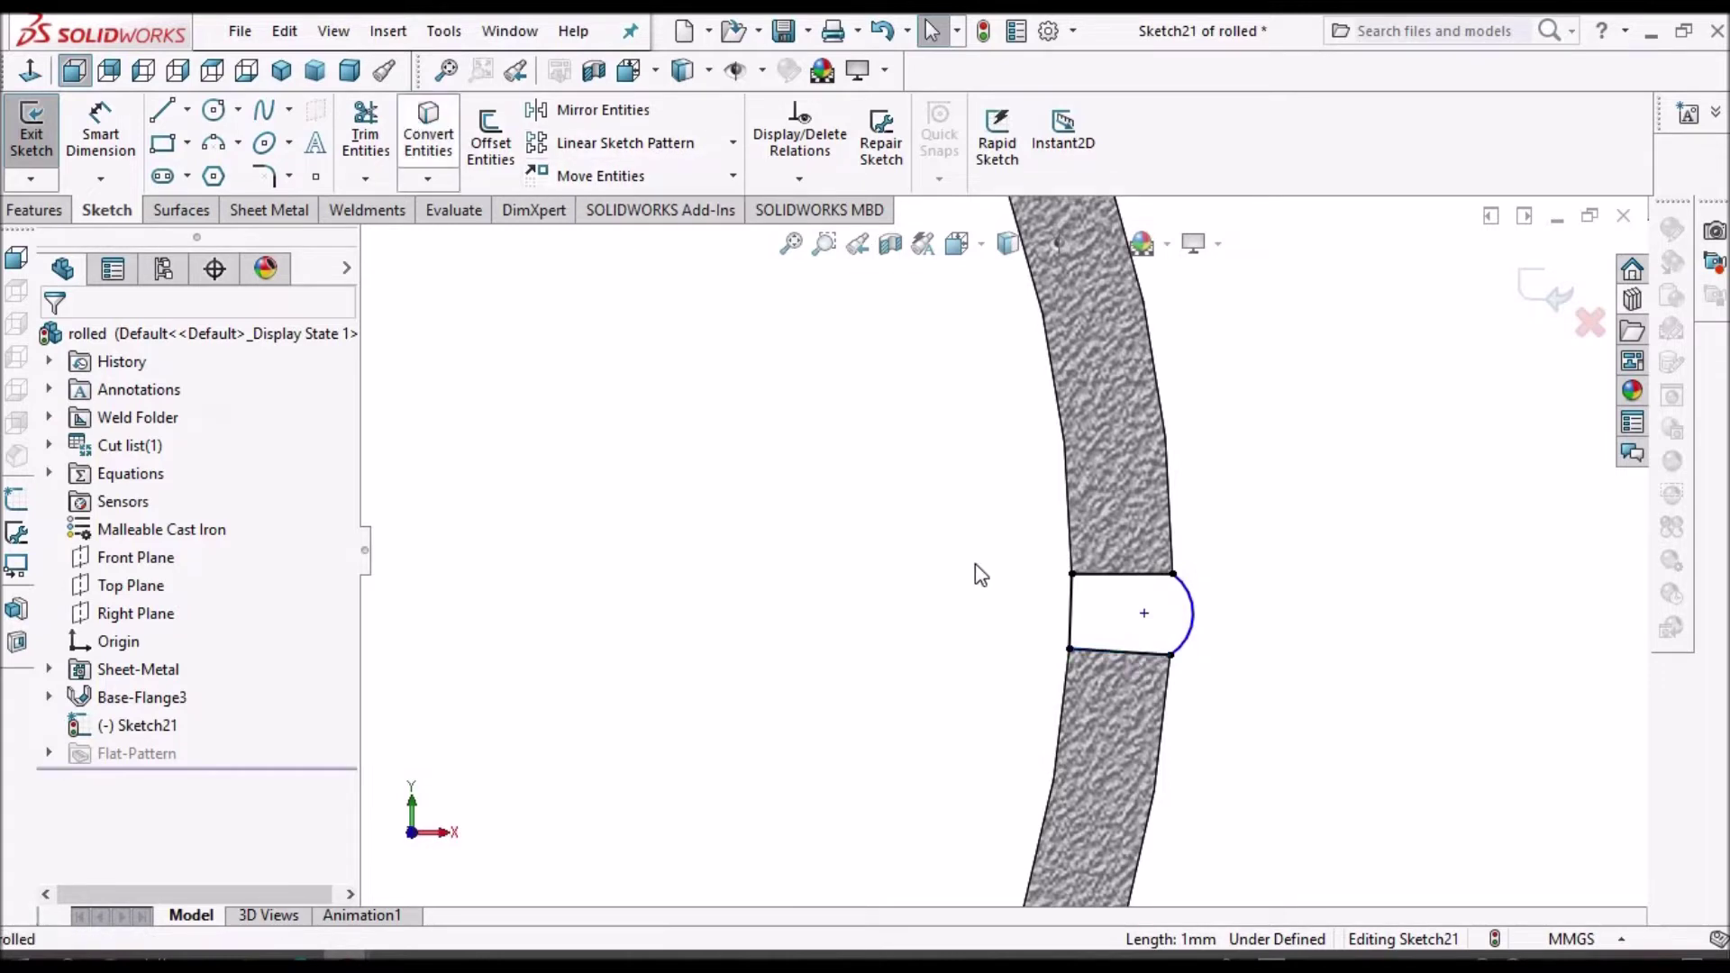
{"action": "scroll", "coordinate": [977, 570], "scroll_direction": "up", "scroll_amount": 5}
{"action": "middle_click_drag", "start_coordinate": [931, 471], "coordinate": [921, 433]}
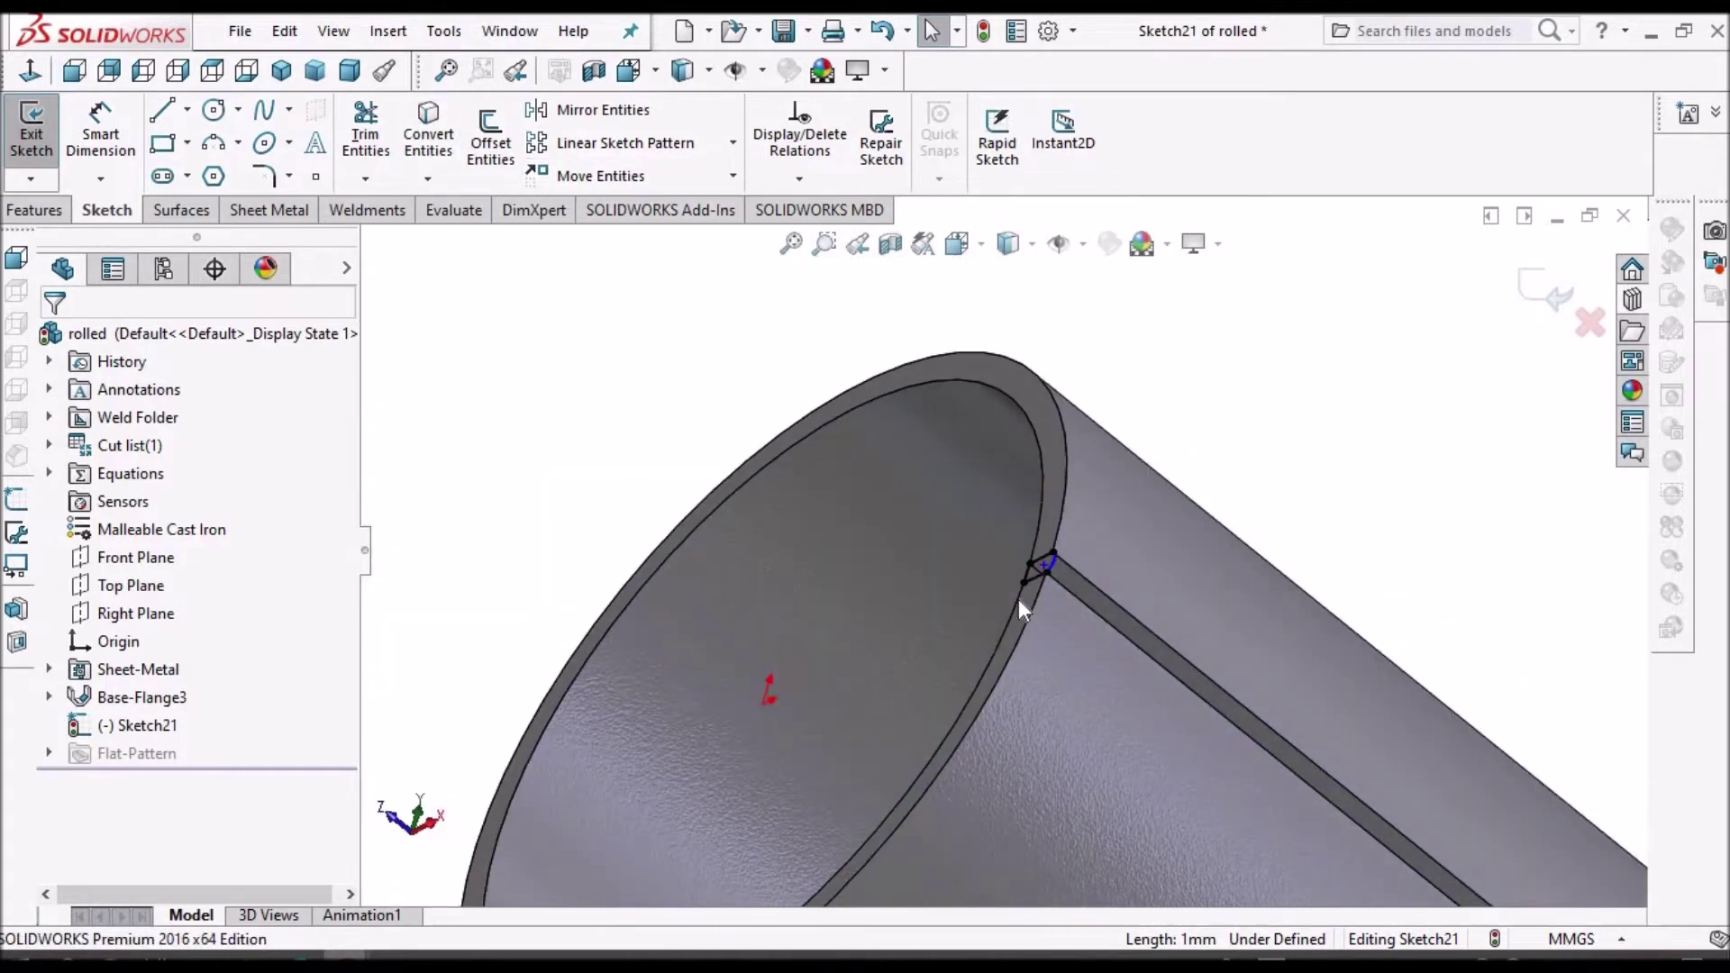
{"action": "scroll", "coordinate": [1019, 598], "scroll_direction": "up", "scroll_amount": 5}
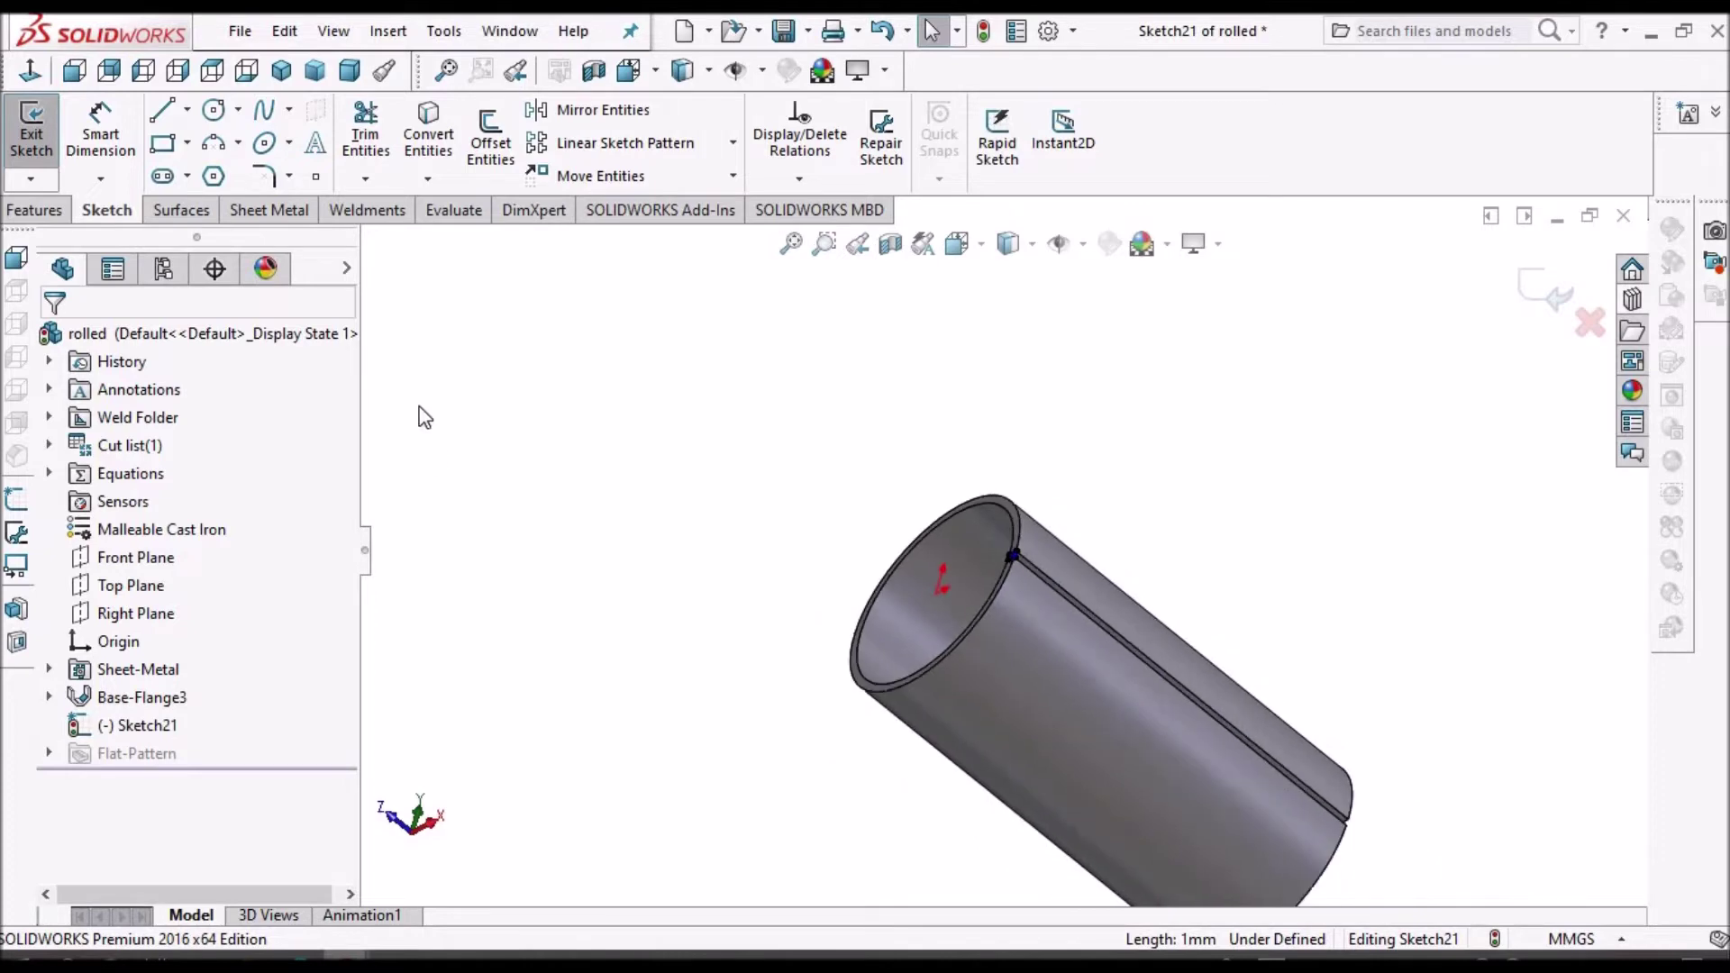
{"action": "scroll", "coordinate": [1277, 768], "scroll_direction": "up", "scroll_amount": 2}
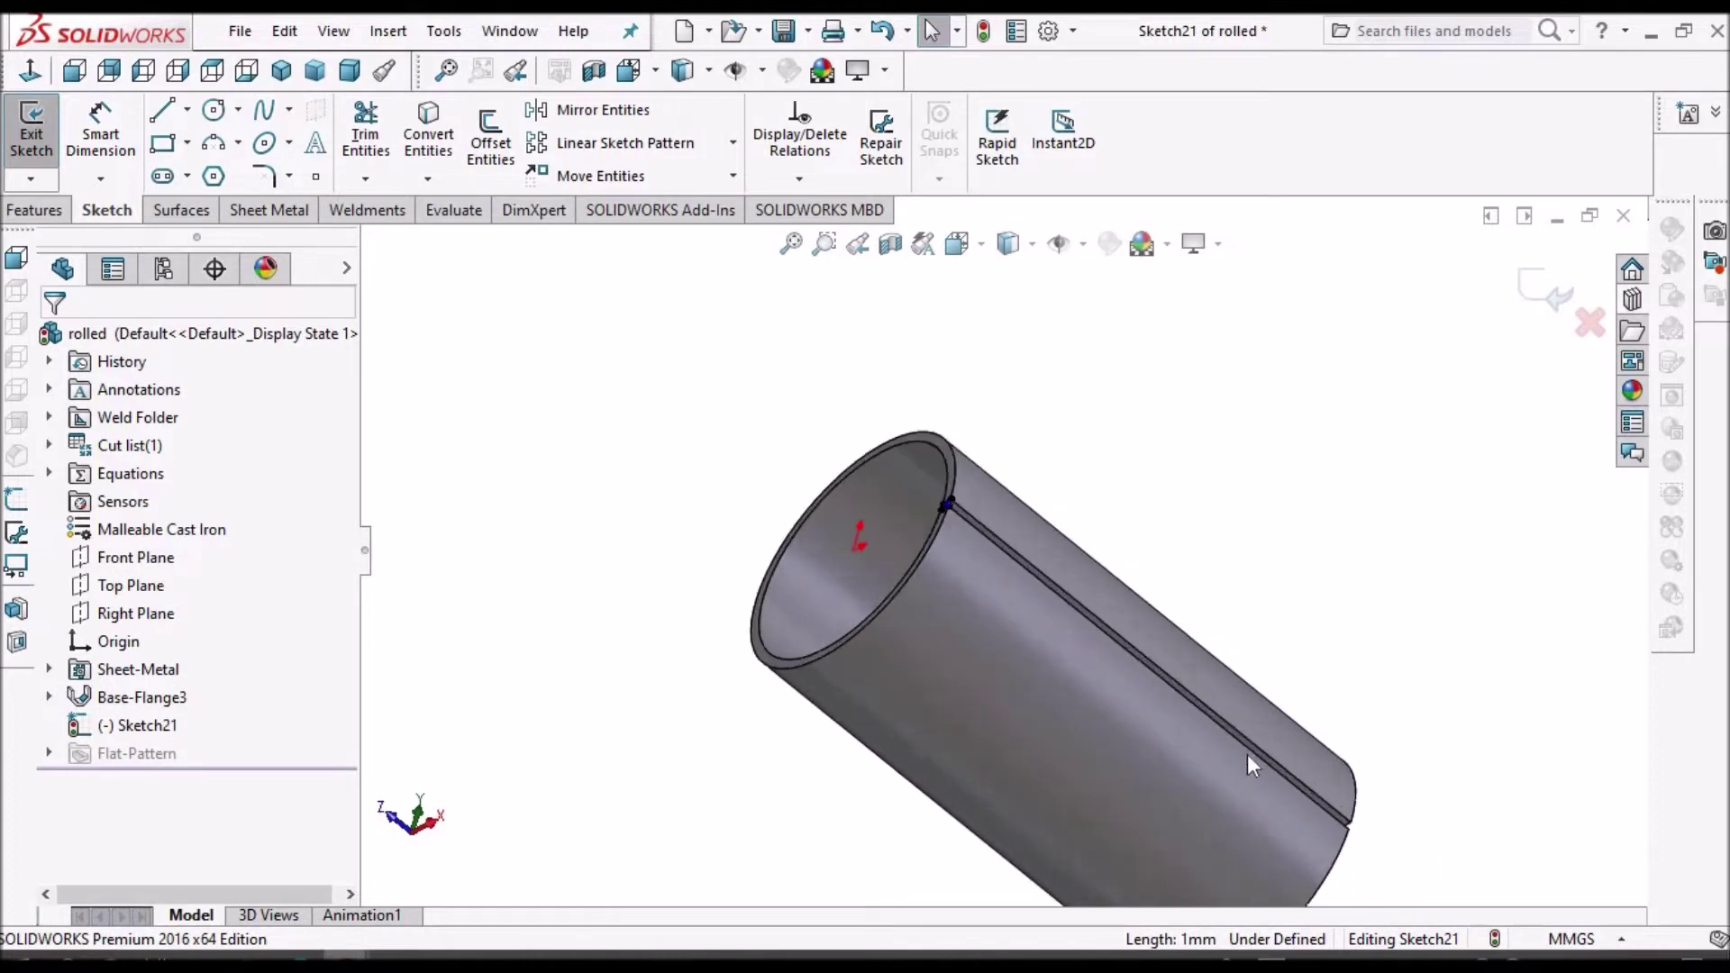
- Extrude the closed weld profile along the seam with Up To Surface, ending at the cylinder's opposite annular end face
{"action": "left_click", "coordinate": [31, 213]}
{"action": "left_click", "coordinate": [40, 135]}
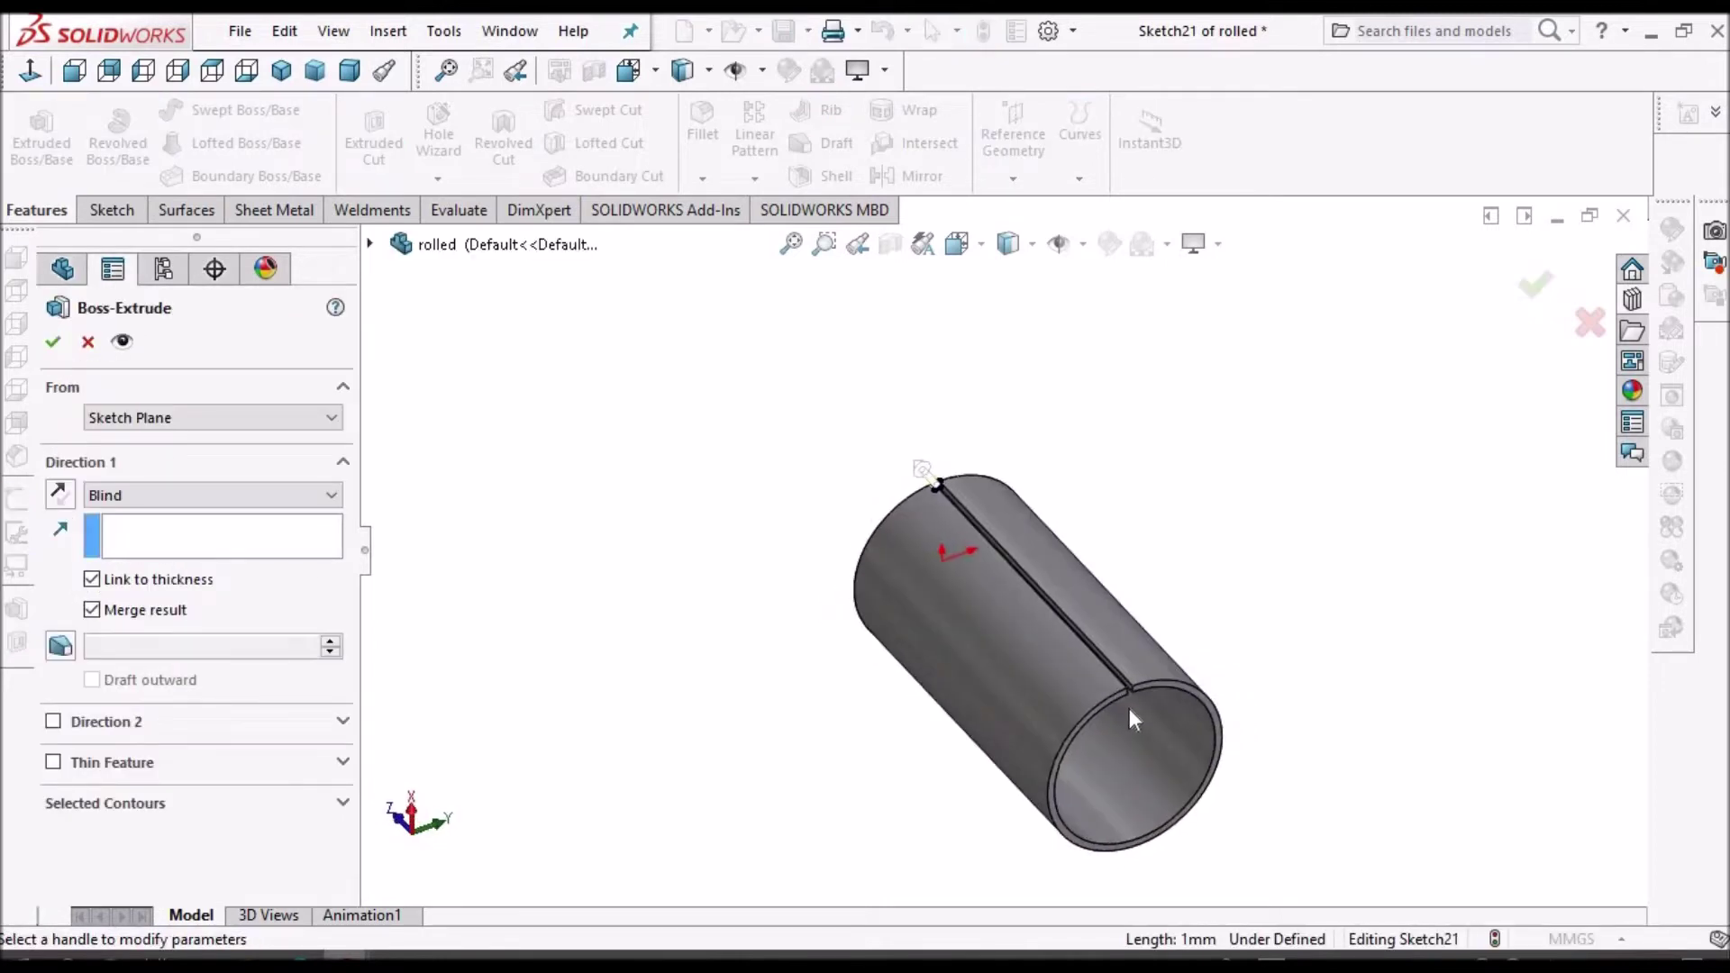
{"action": "left_click", "coordinate": [331, 498]}
{"action": "left_click", "coordinate": [226, 569]}
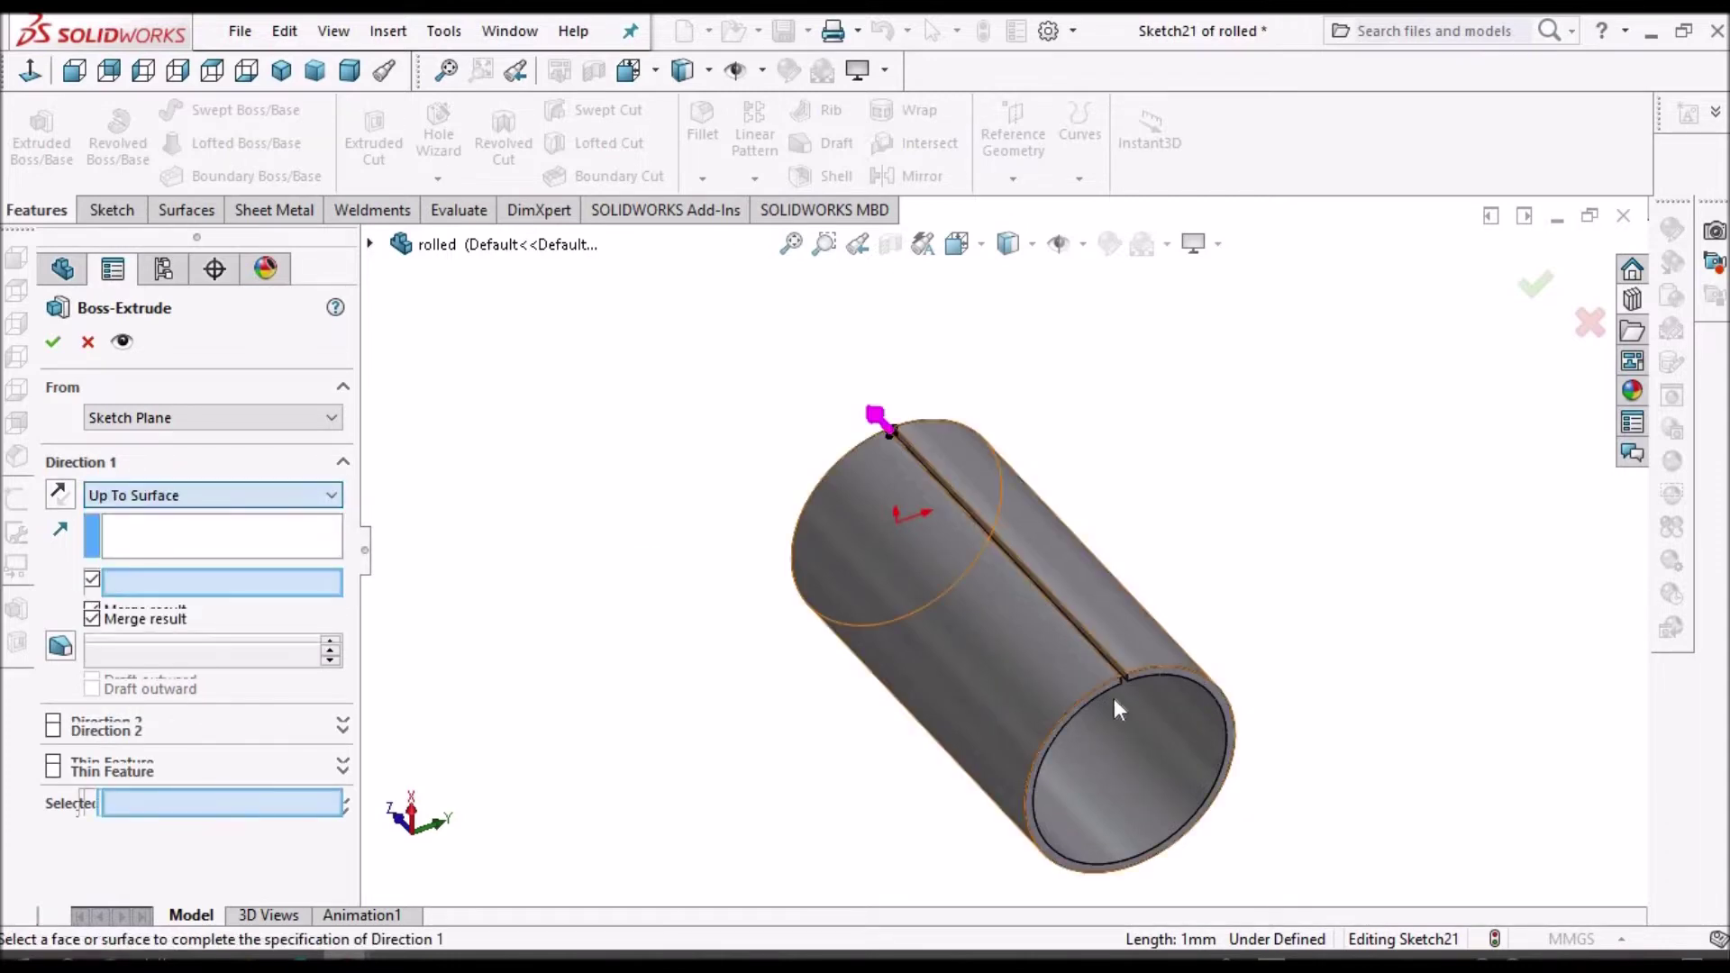
{"action": "scroll", "coordinate": [1114, 699], "scroll_direction": "down", "scroll_amount": 5}
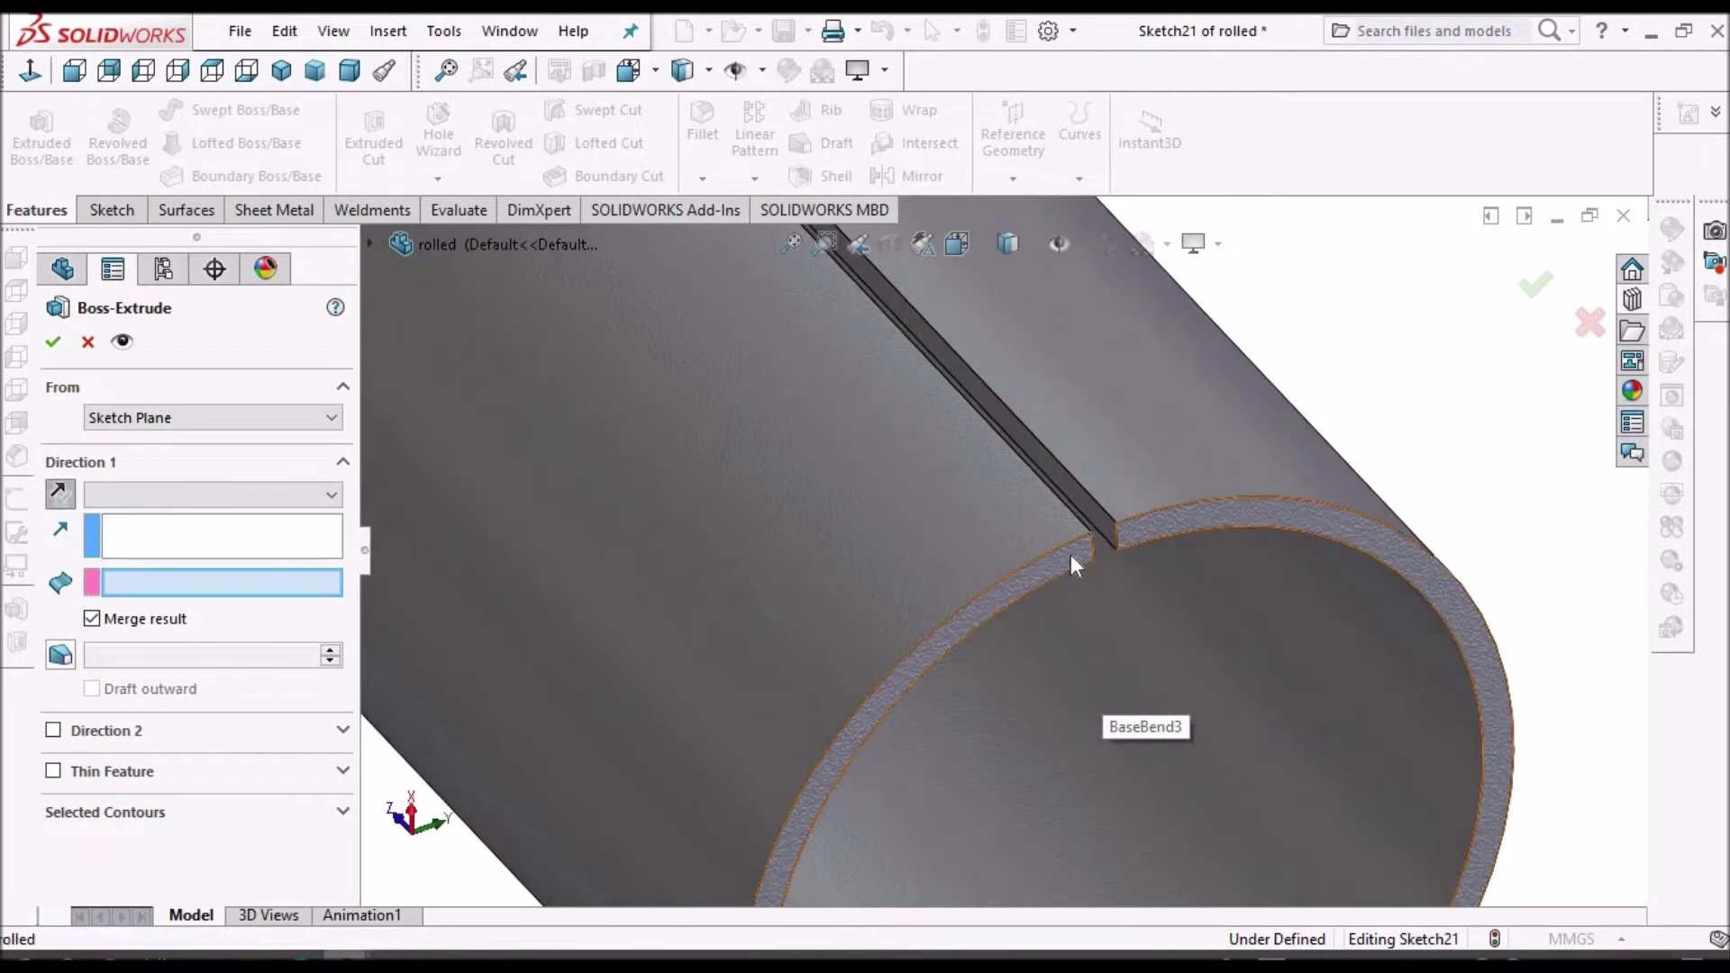
{"action": "left_click", "coordinate": [1071, 555]}
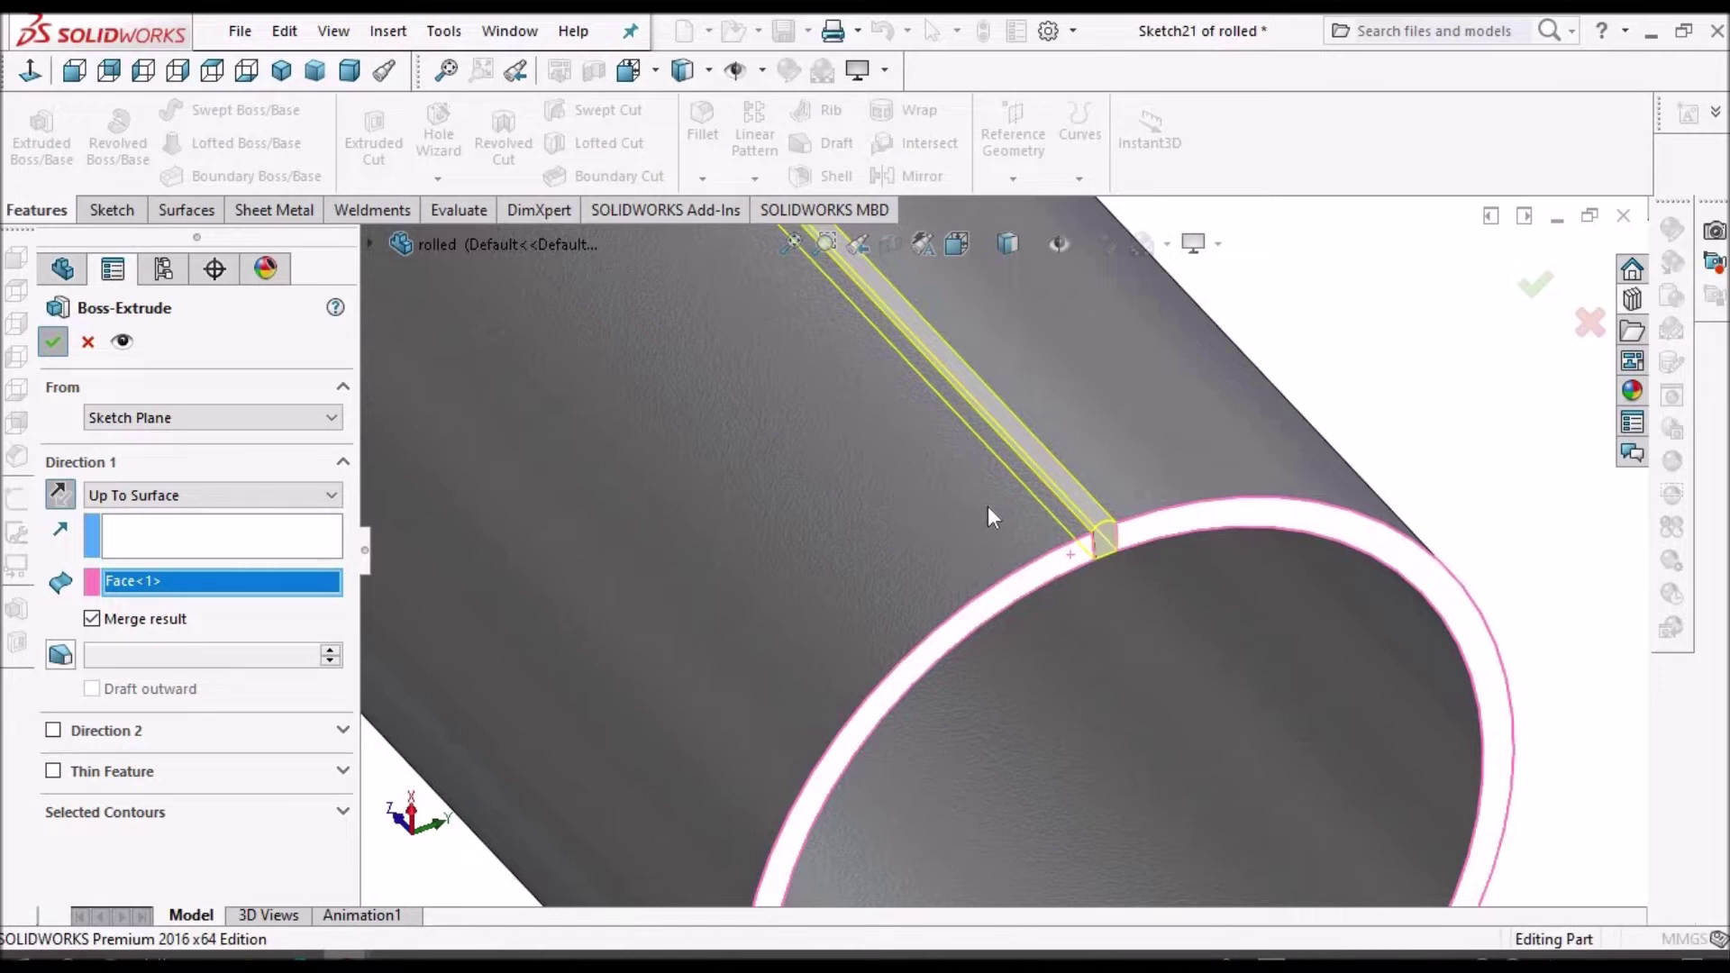
{"action": "key", "text": "Return"}
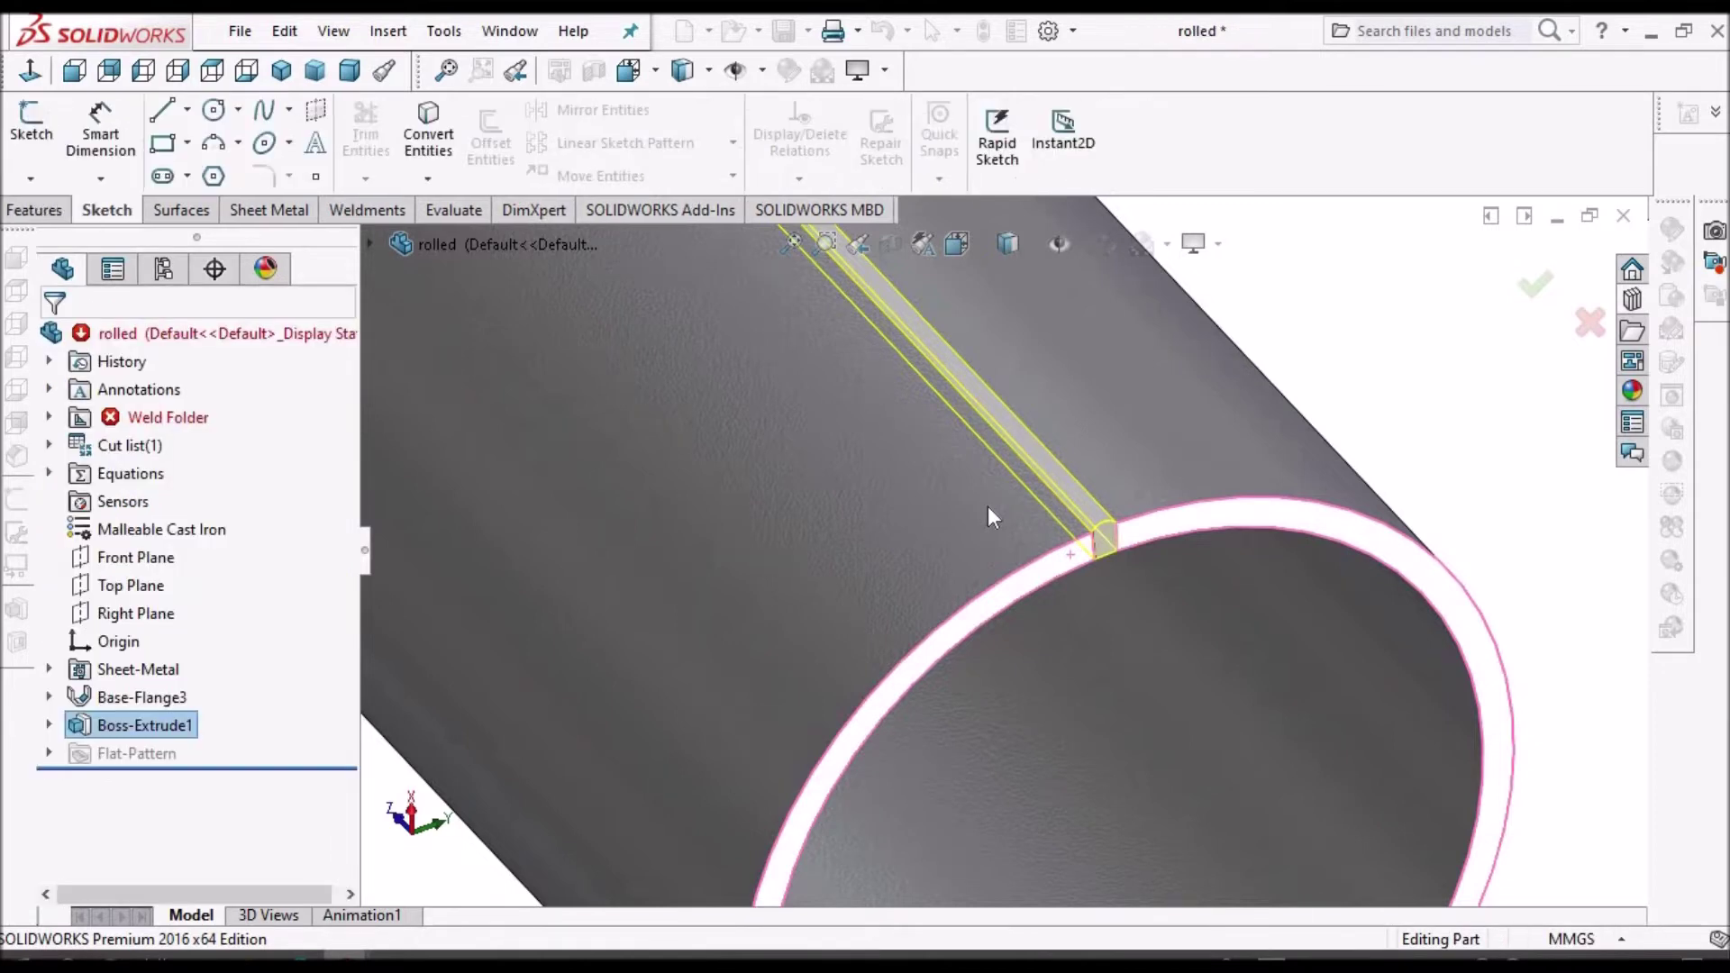
- Examine the extruded weld bead along the cylinder's seam and at both ends from several angles
{"action": "scroll", "coordinate": [988, 506], "scroll_direction": "up", "scroll_amount": 5}
{"action": "middle_click_drag", "start_coordinate": [1006, 465], "coordinate": [1000, 431]}
{"action": "scroll", "coordinate": [979, 379], "scroll_direction": "up", "scroll_amount": 3}
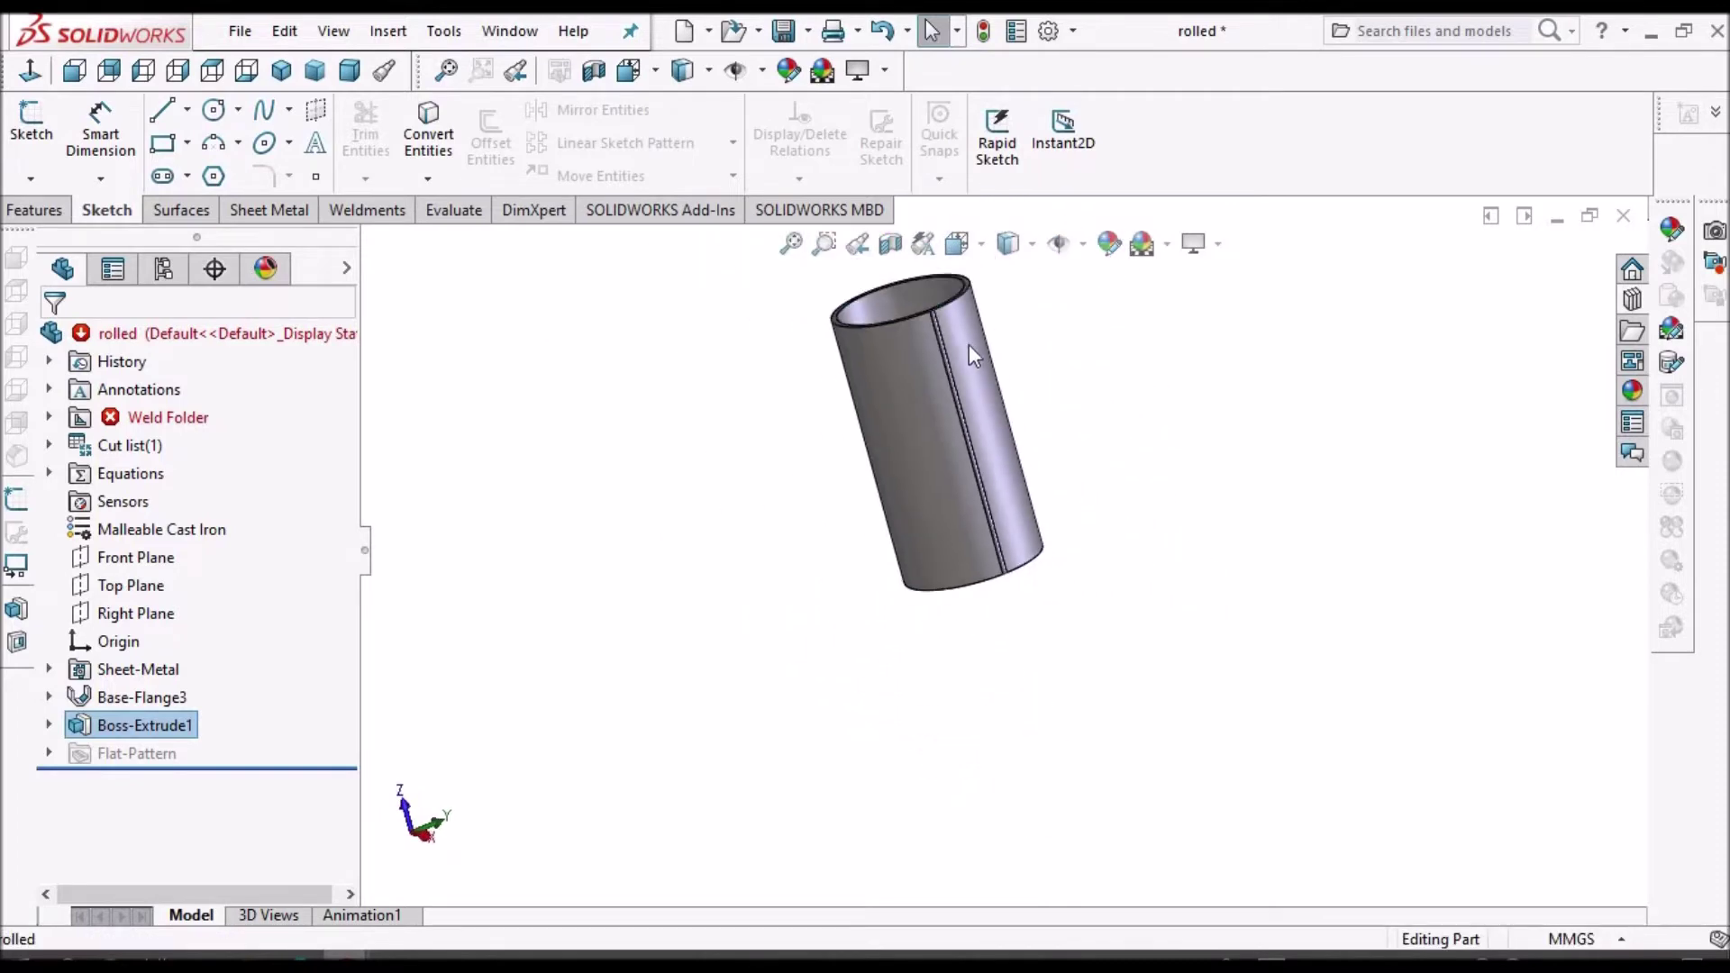
{"action": "scroll", "coordinate": [946, 505], "scroll_direction": "down", "scroll_amount": 7}
{"action": "middle_click_drag", "start_coordinate": [938, 587], "coordinate": [971, 659]}
{"action": "scroll", "coordinate": [979, 706], "scroll_direction": "up", "scroll_amount": 5}
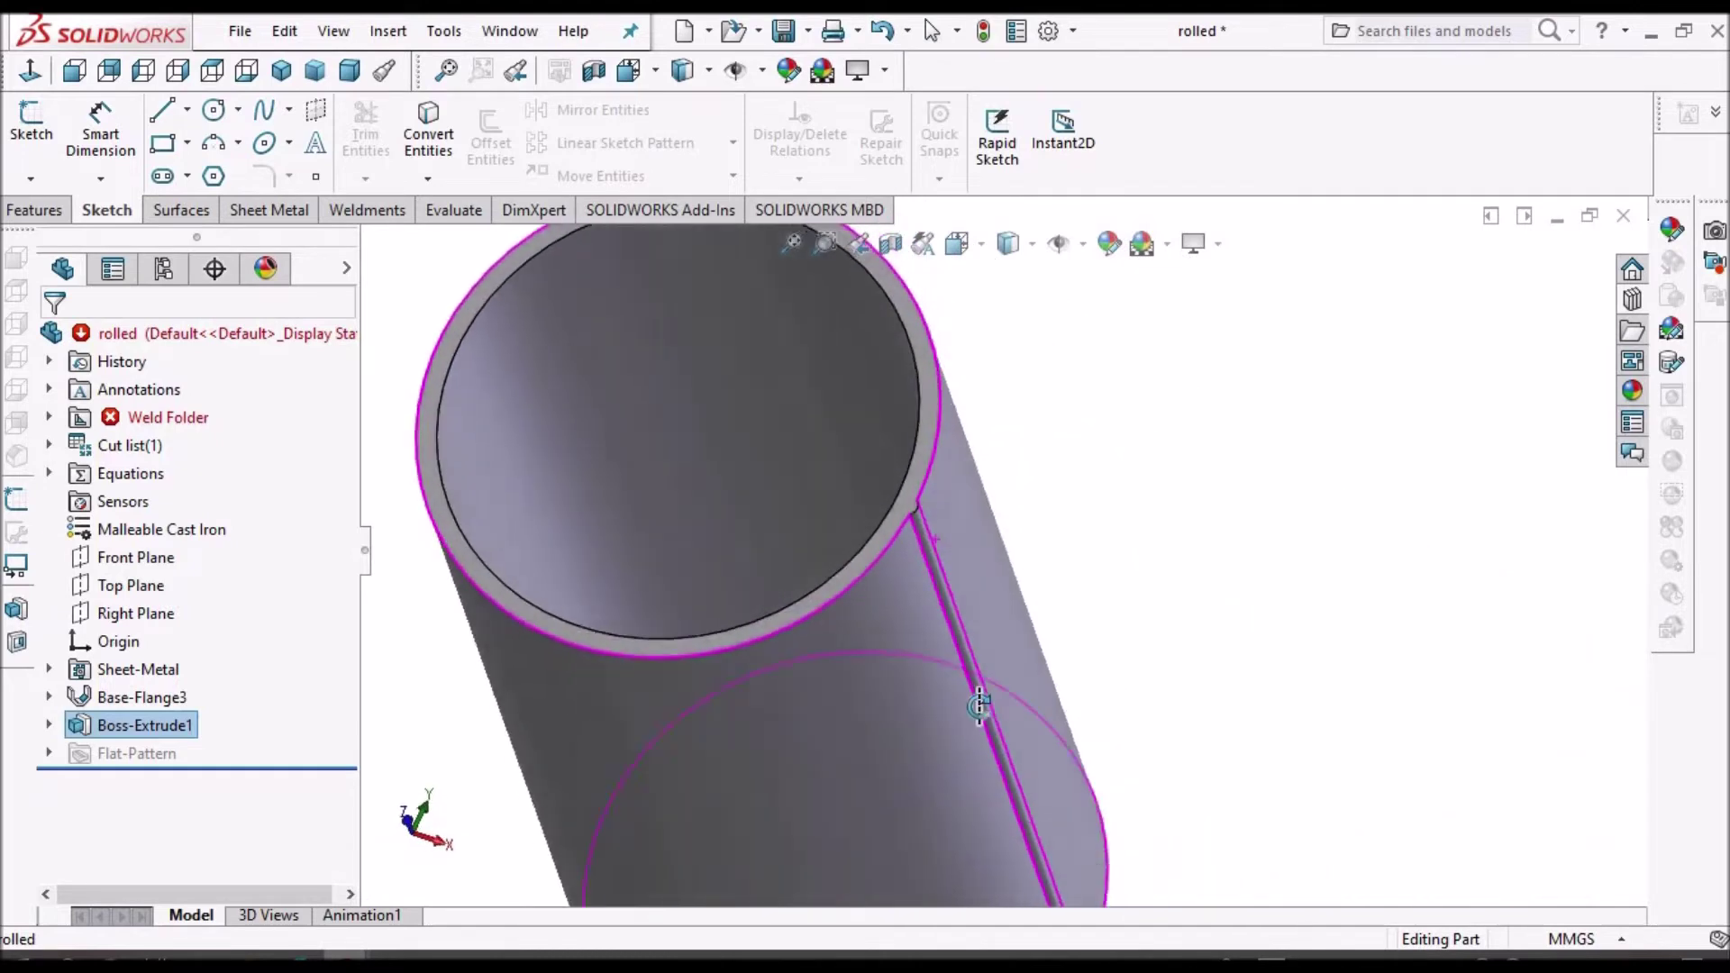
{"action": "scroll", "coordinate": [959, 714], "scroll_direction": "up", "scroll_amount": 1}
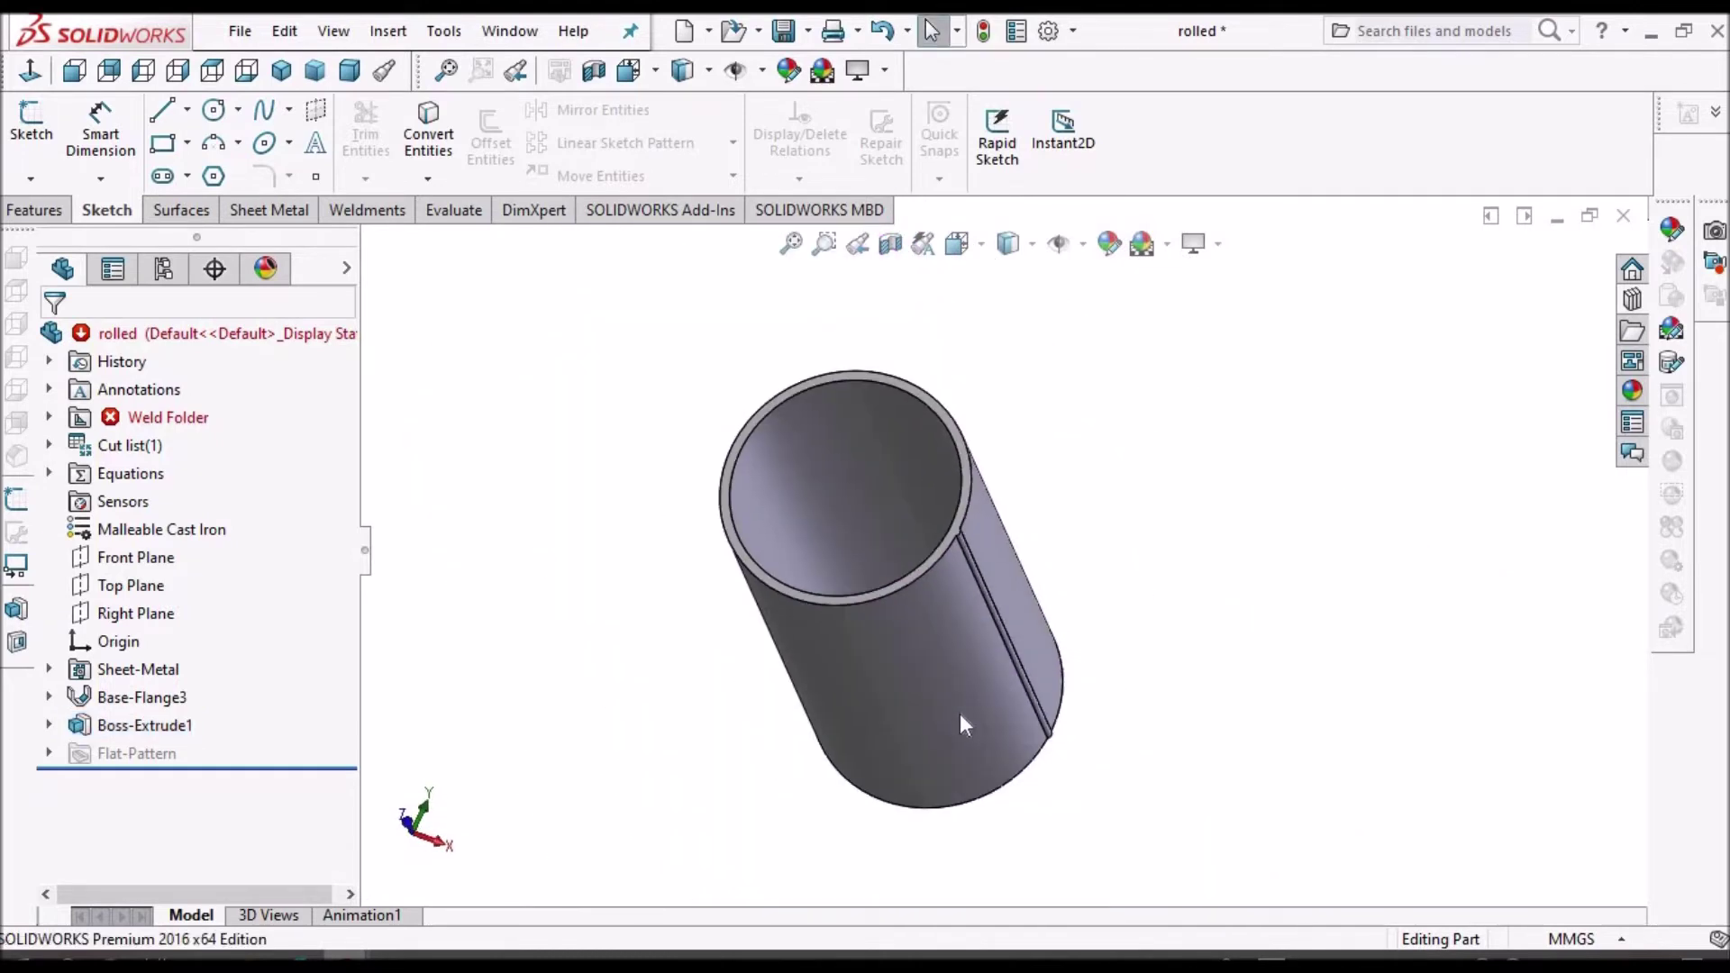
{"action": "scroll", "coordinate": [960, 714], "scroll_direction": "down", "scroll_amount": 3}
{"action": "middle_click_drag", "start_coordinate": [1135, 559], "coordinate": [1111, 480]}
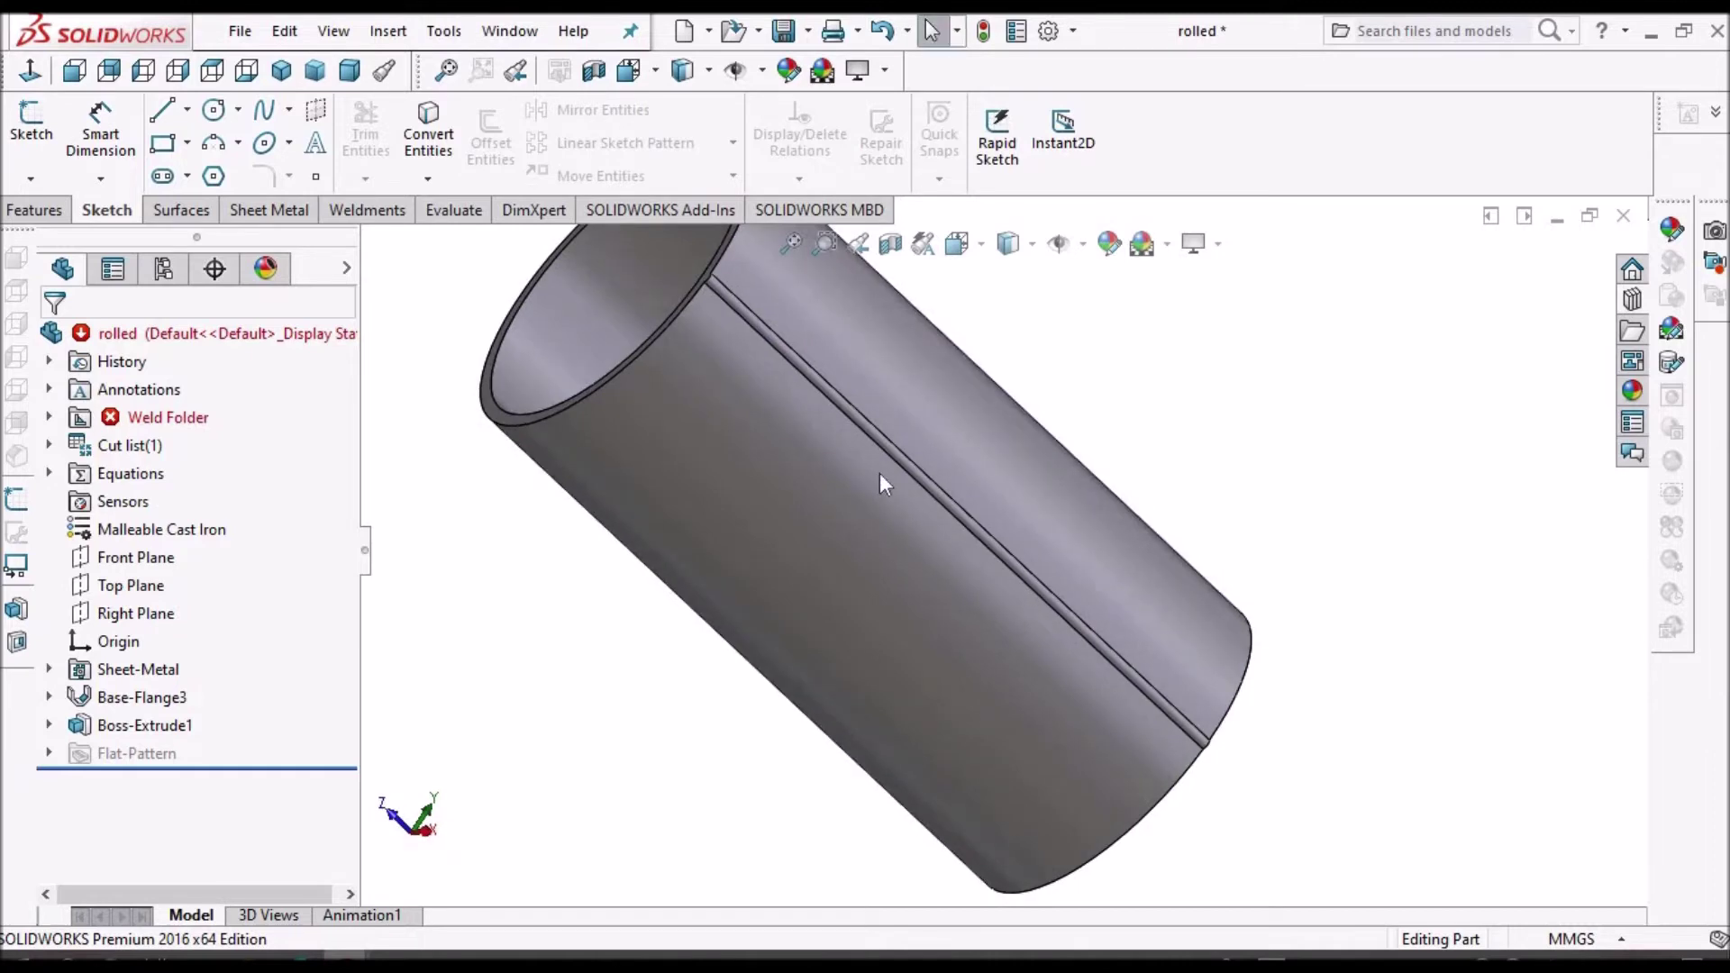
- Suppress the weld bead extrusion on the rolled cylinder
{"action": "right_click", "coordinate": [165, 735]}
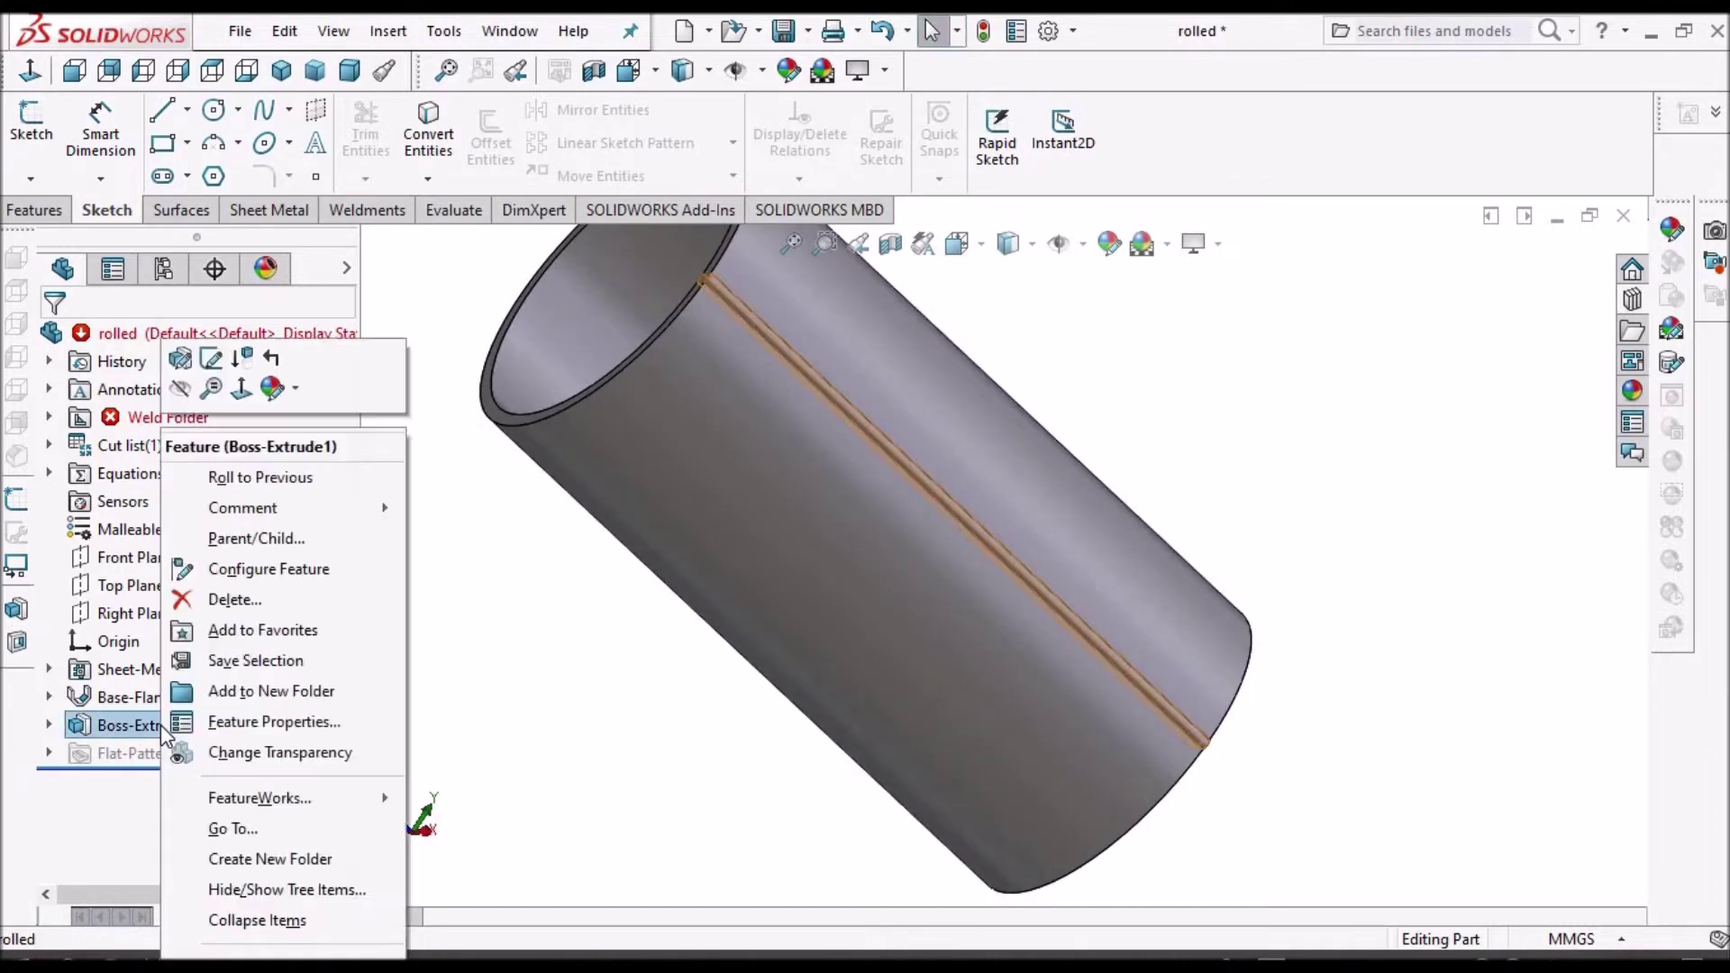
{"action": "left_click", "coordinate": [246, 360]}
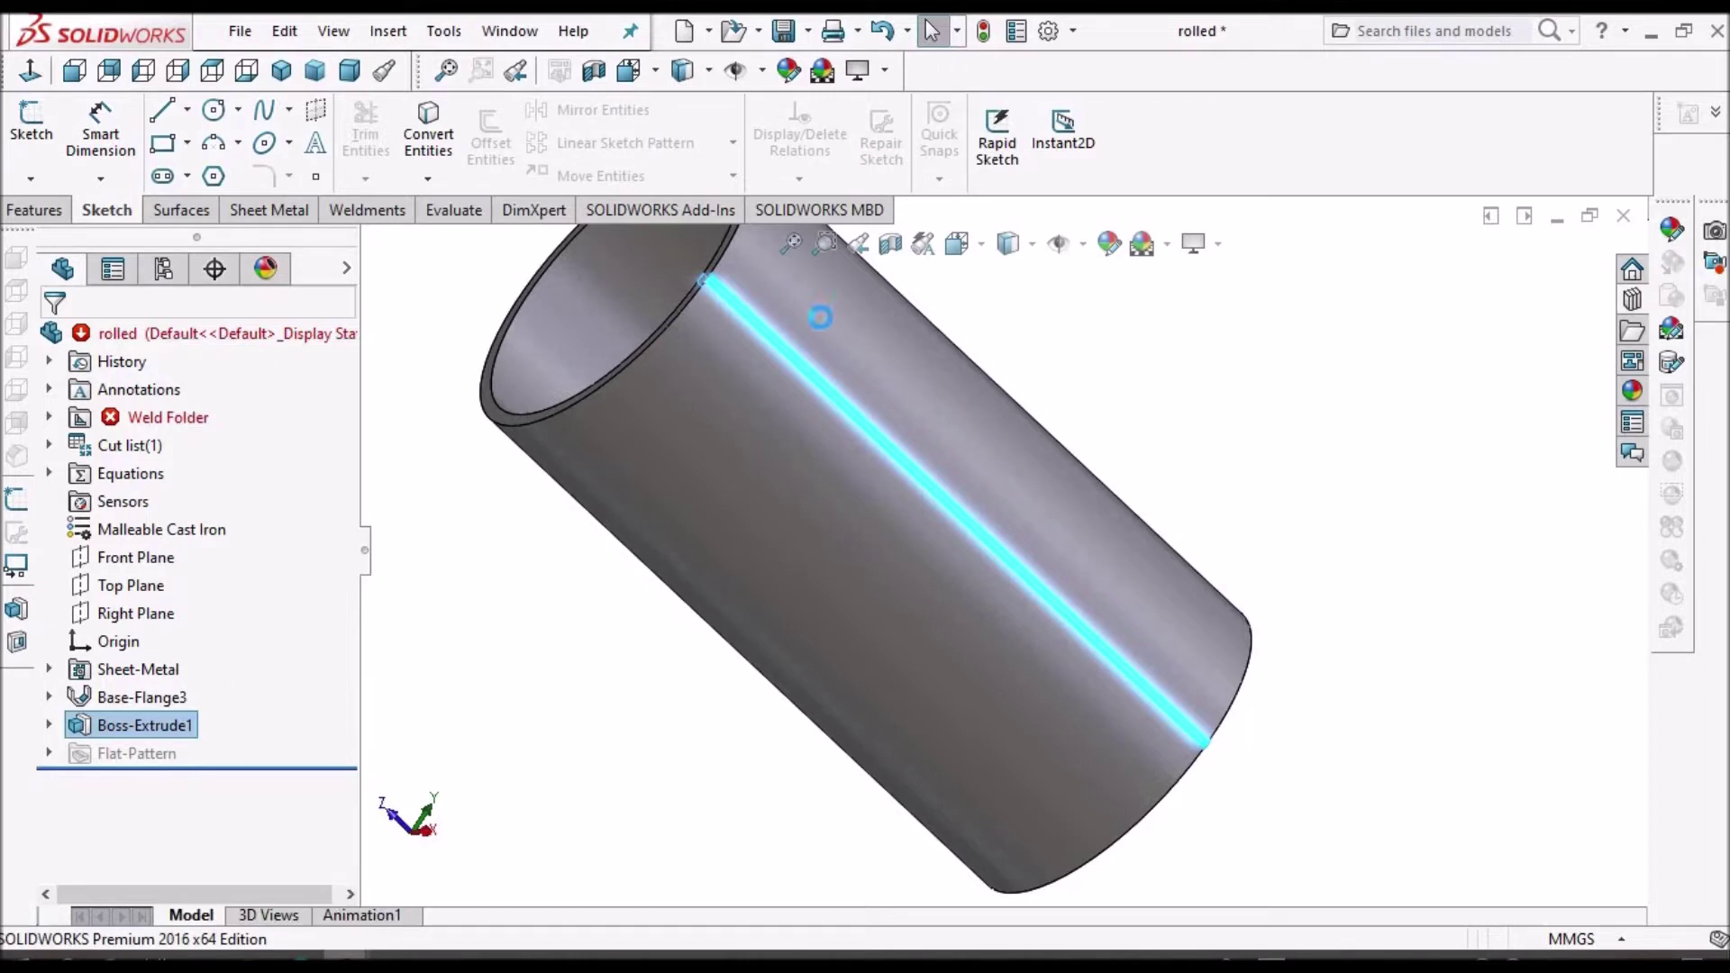
{"action": "scroll", "coordinate": [939, 337], "scroll_direction": "up", "scroll_amount": 4}
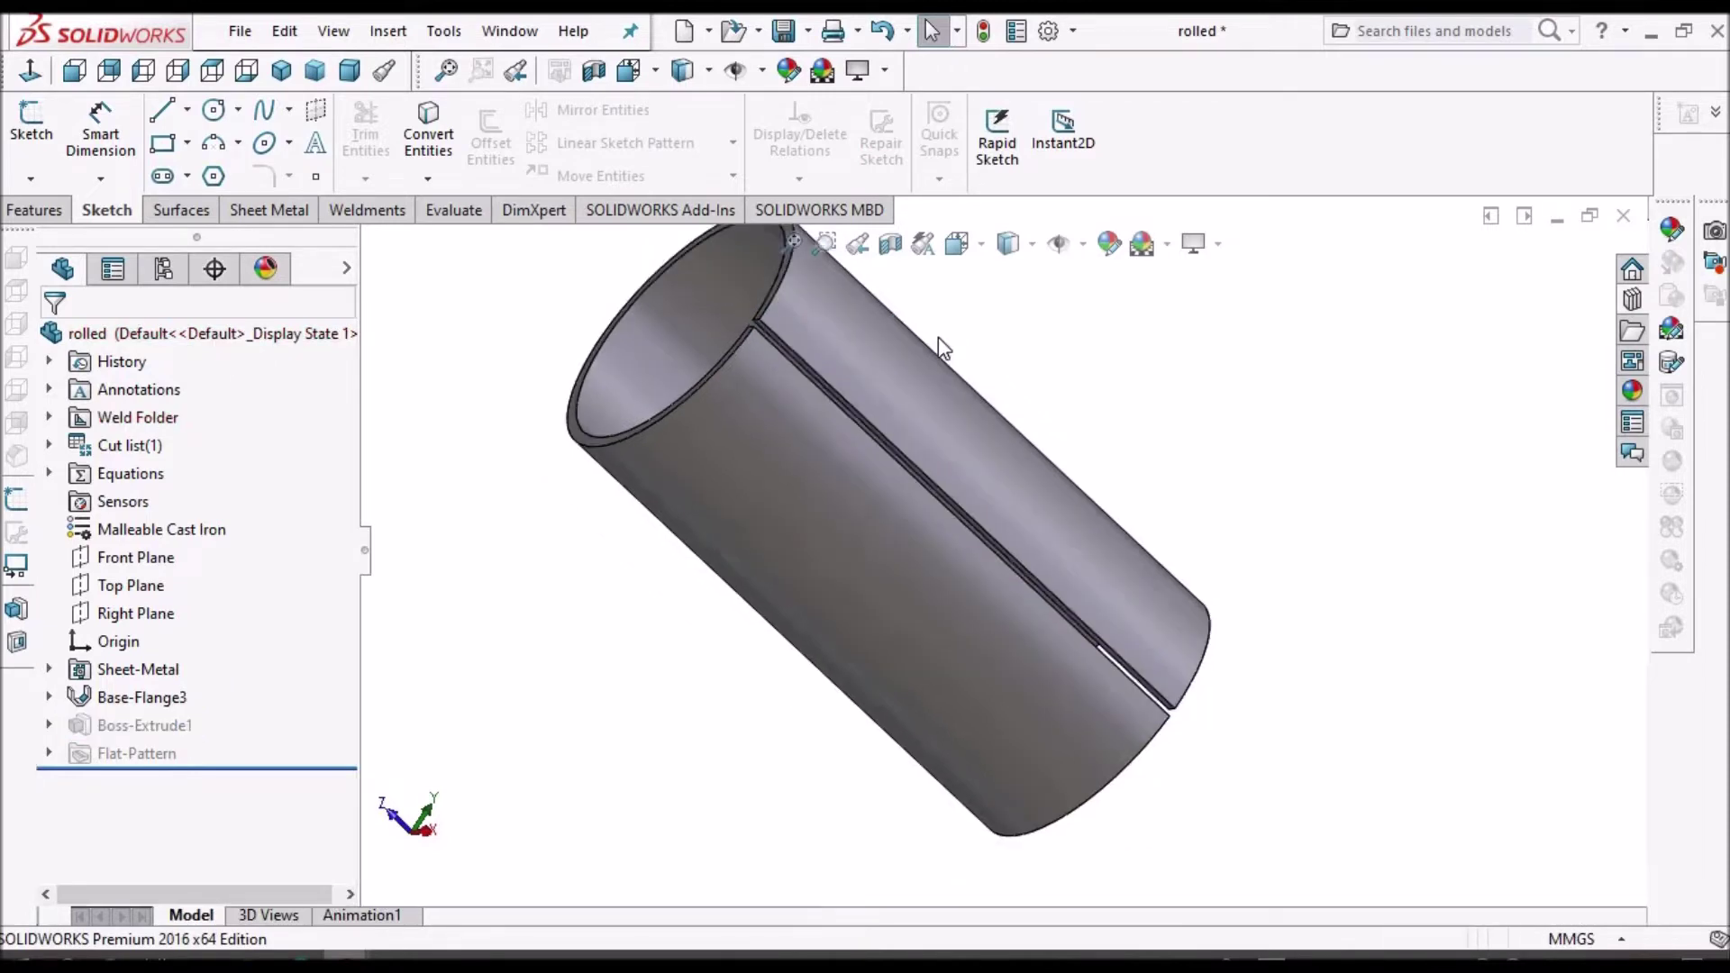
- Flatten the rolled cylinder and inspect its flat pattern
{"action": "left_click", "coordinate": [273, 210]}
{"action": "left_click", "coordinate": [924, 176]}
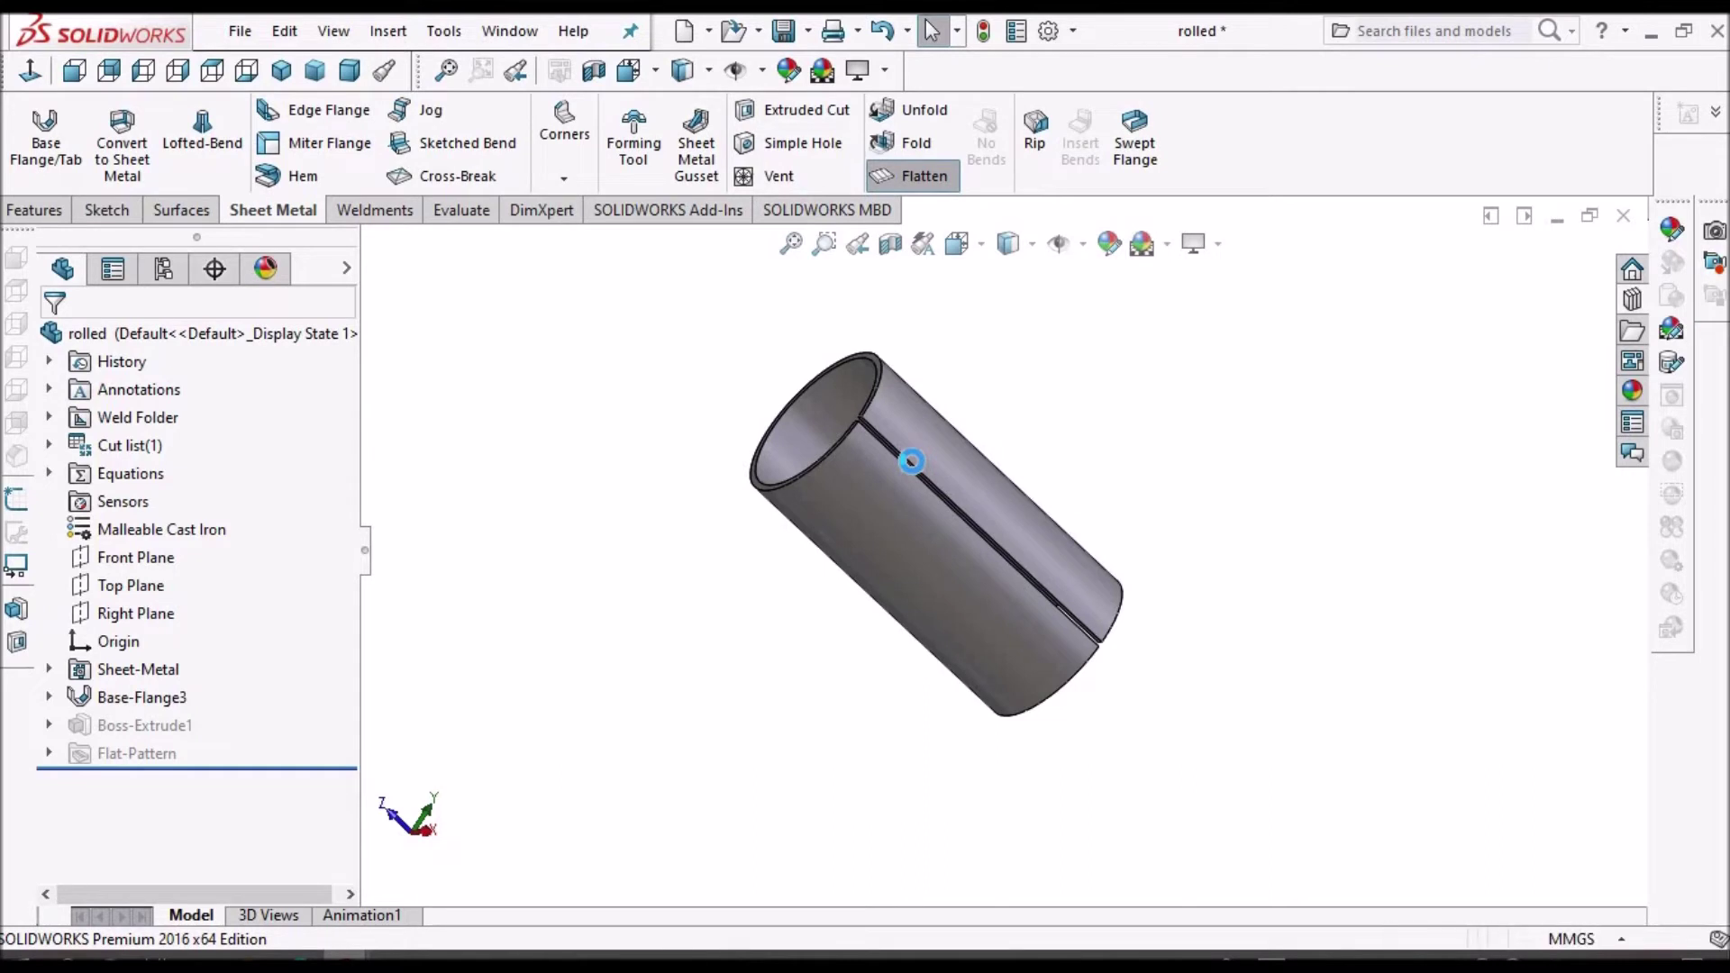
{"action": "scroll", "coordinate": [913, 476], "scroll_direction": "down", "scroll_amount": 3}
{"action": "scroll", "coordinate": [911, 510], "scroll_direction": "up", "scroll_amount": 3}
{"action": "middle_click_drag", "start_coordinate": [844, 629], "coordinate": [804, 618]}
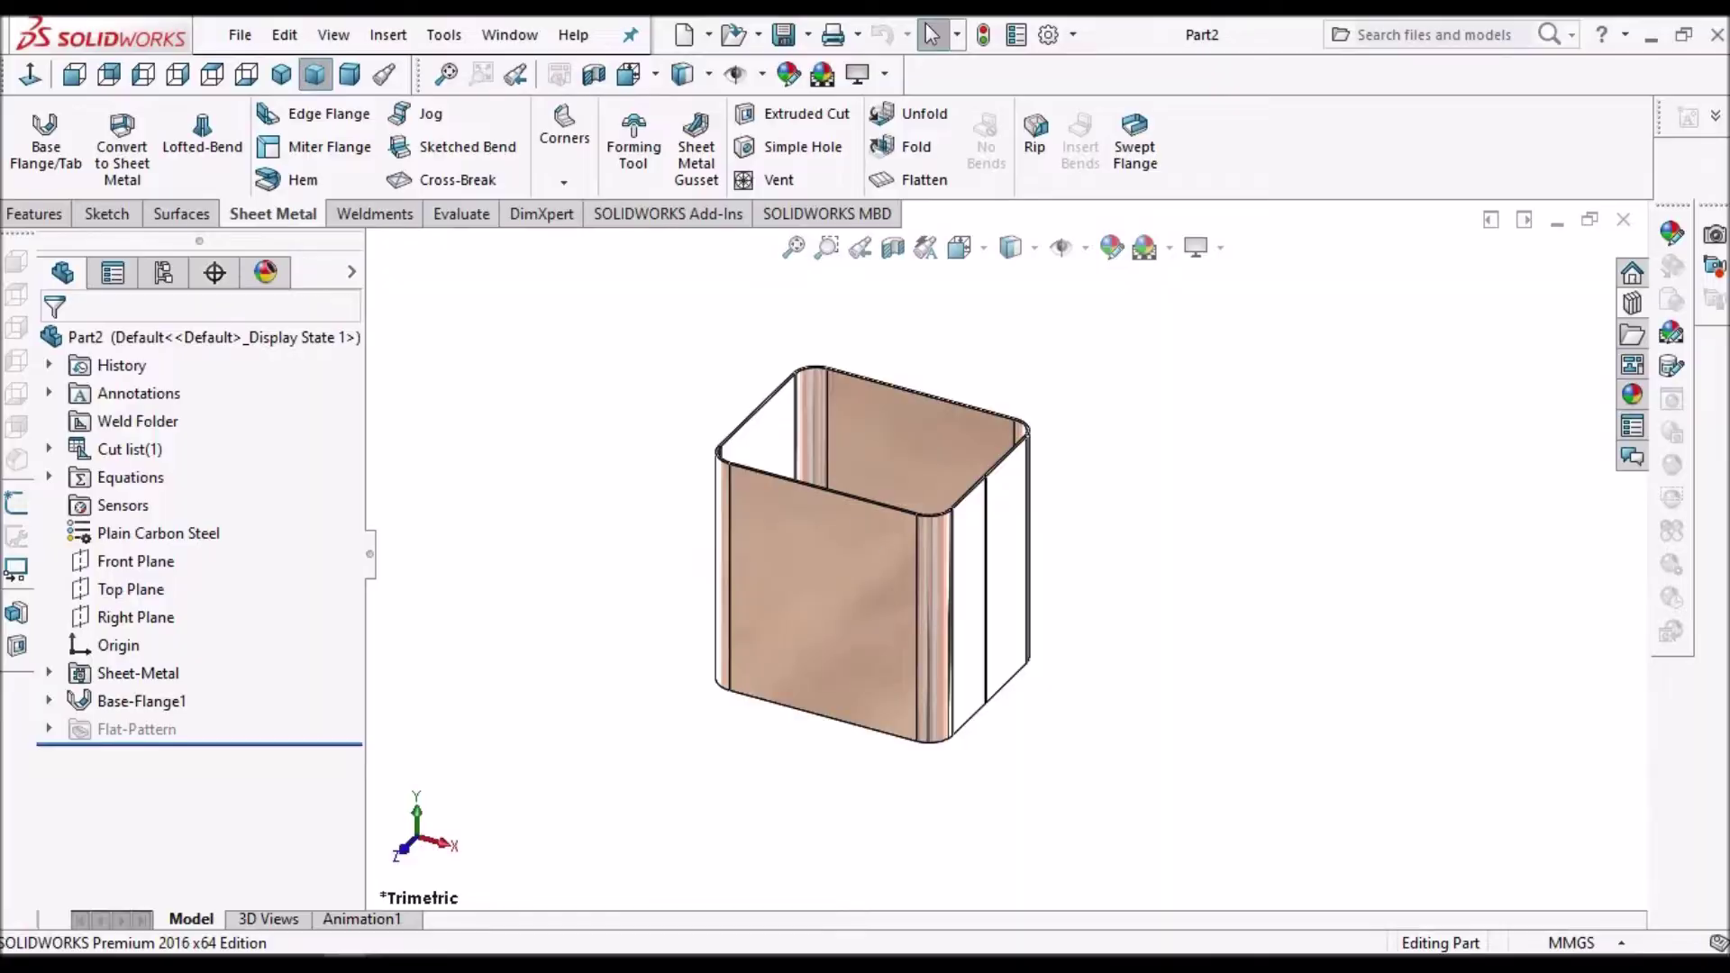
- Switch from Part2 to the open rectangle part and open its existing Sketch1 for editing
{"action": "middle_click_drag", "start_coordinate": [793, 532], "coordinate": [967, 514]}
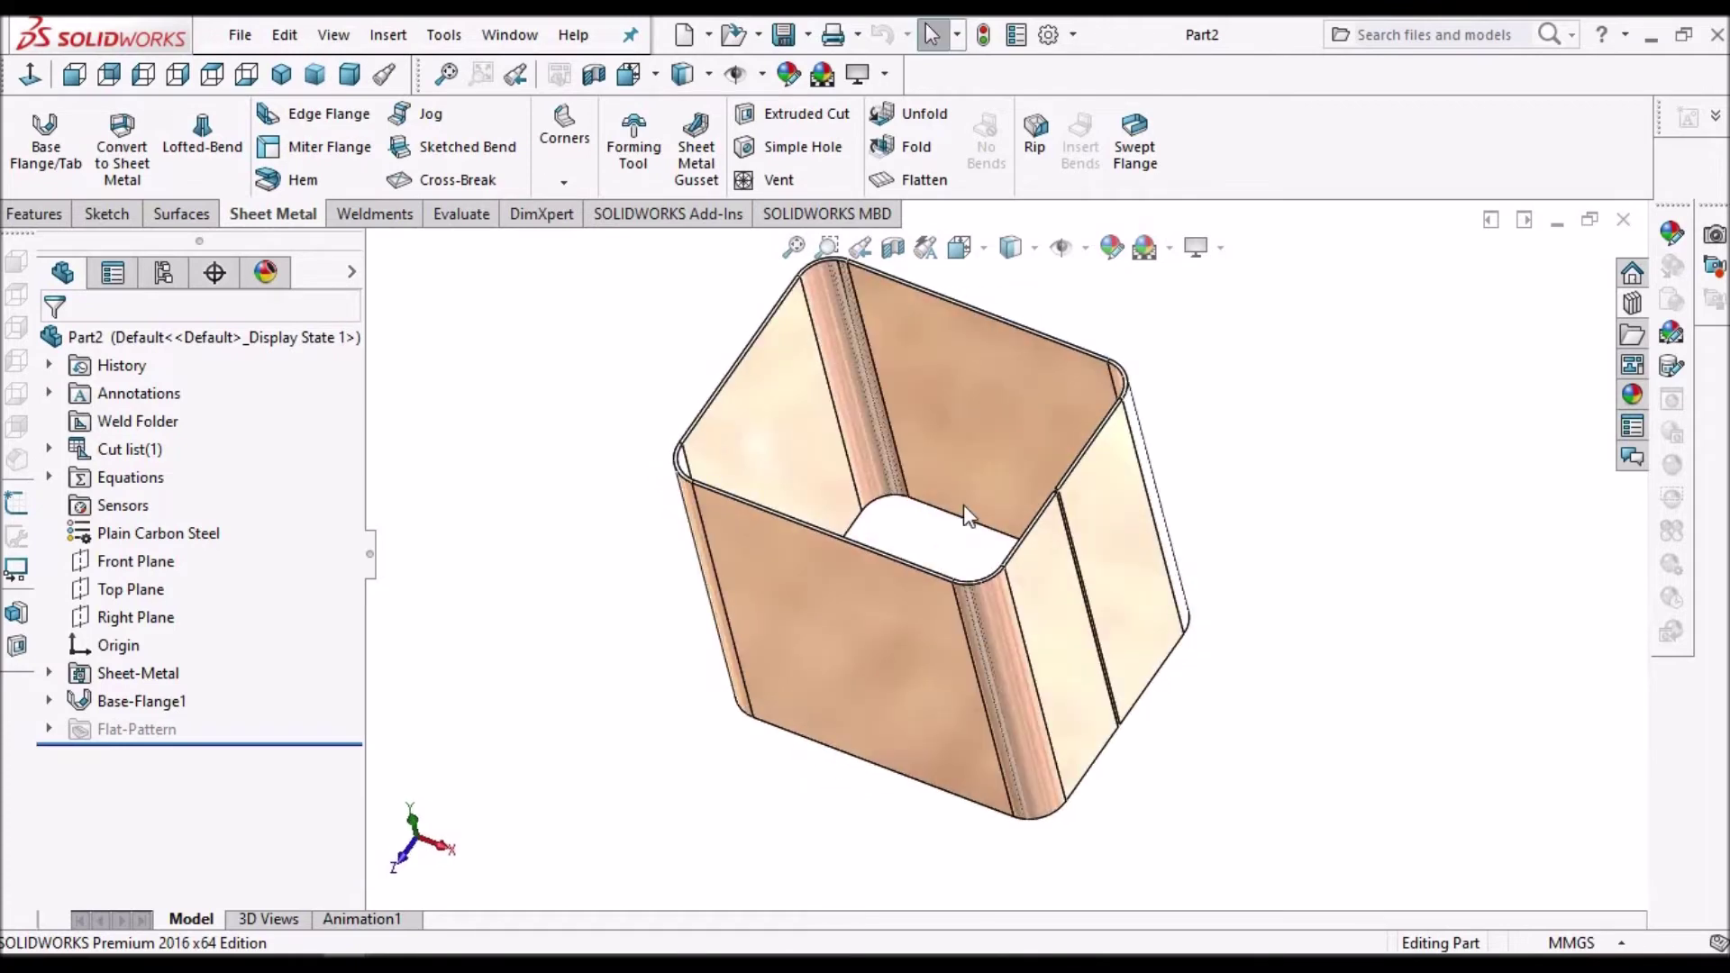
{"action": "scroll", "coordinate": [966, 514], "scroll_direction": "up", "scroll_amount": 2}
{"action": "left_click", "coordinate": [498, 34]}
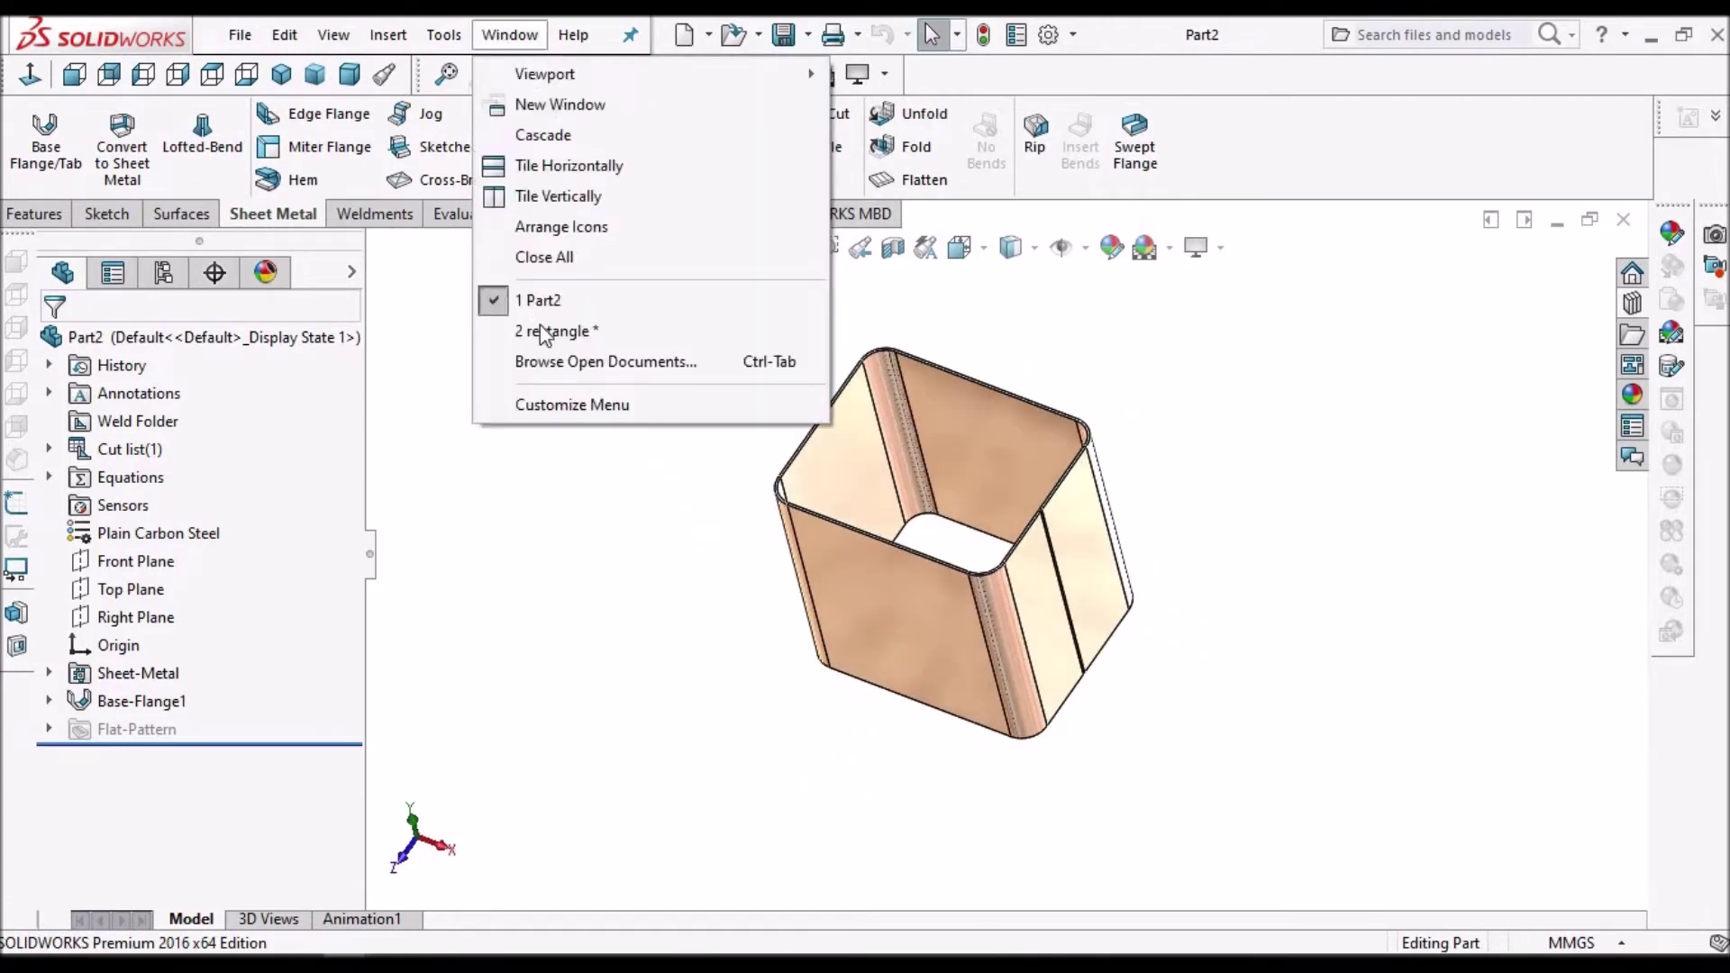
{"action": "left_click", "coordinate": [549, 335]}
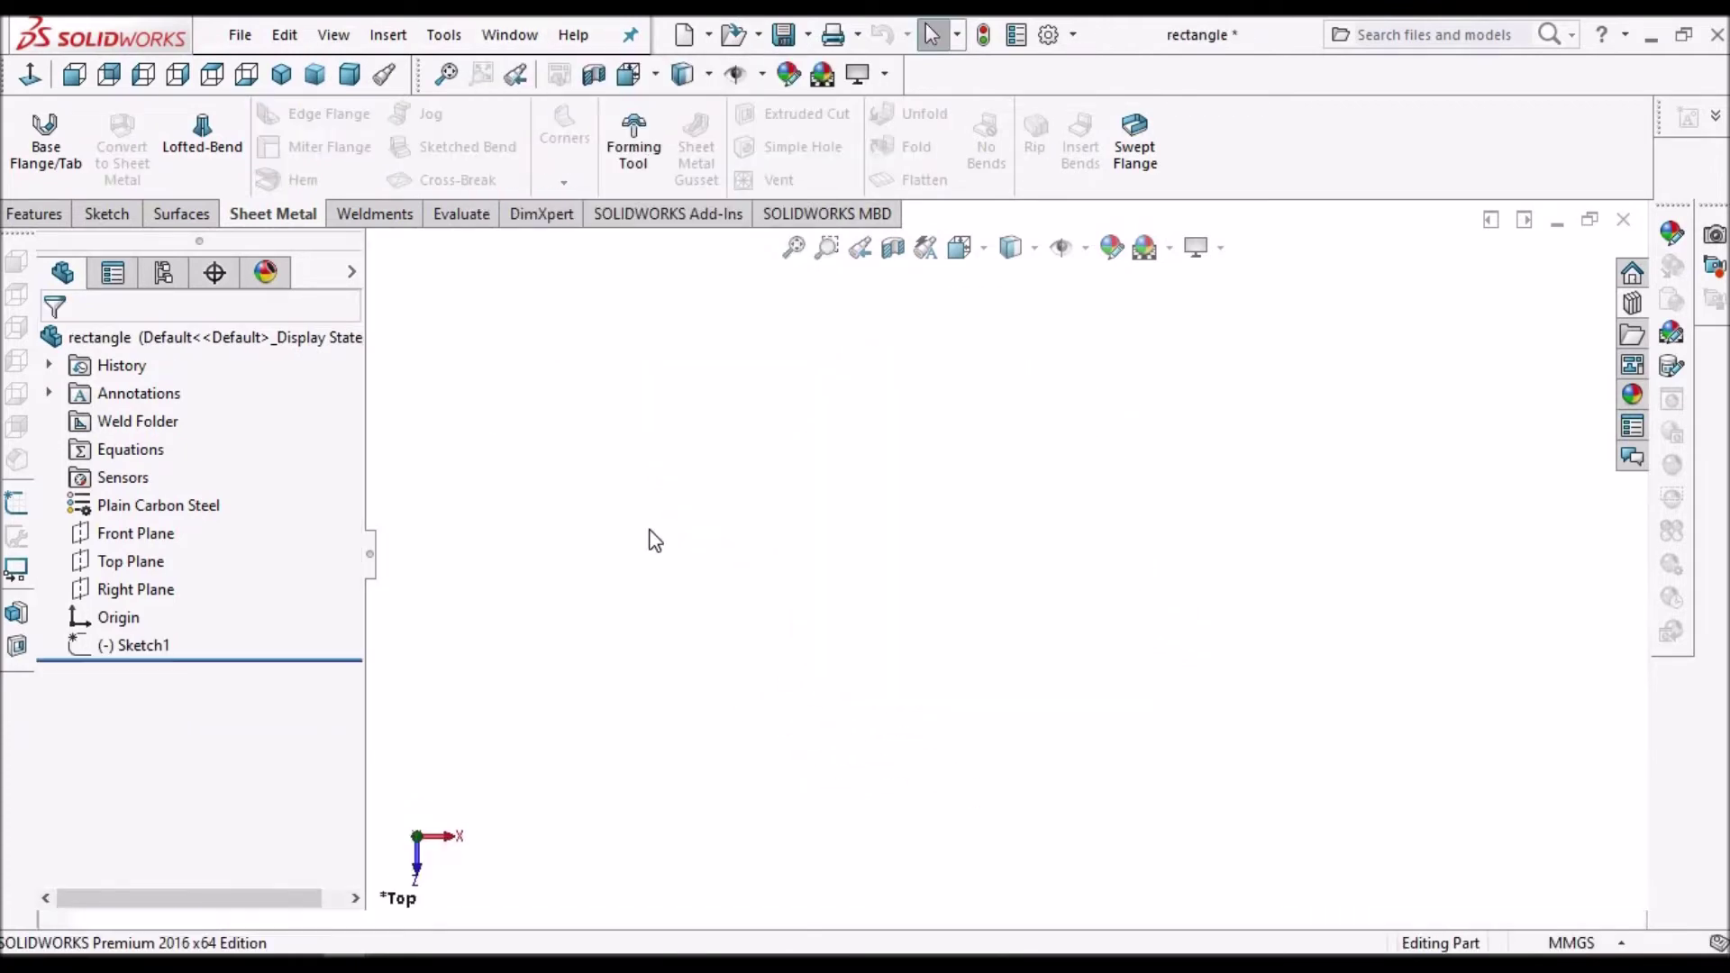
{"action": "right_click", "coordinate": [132, 641]}
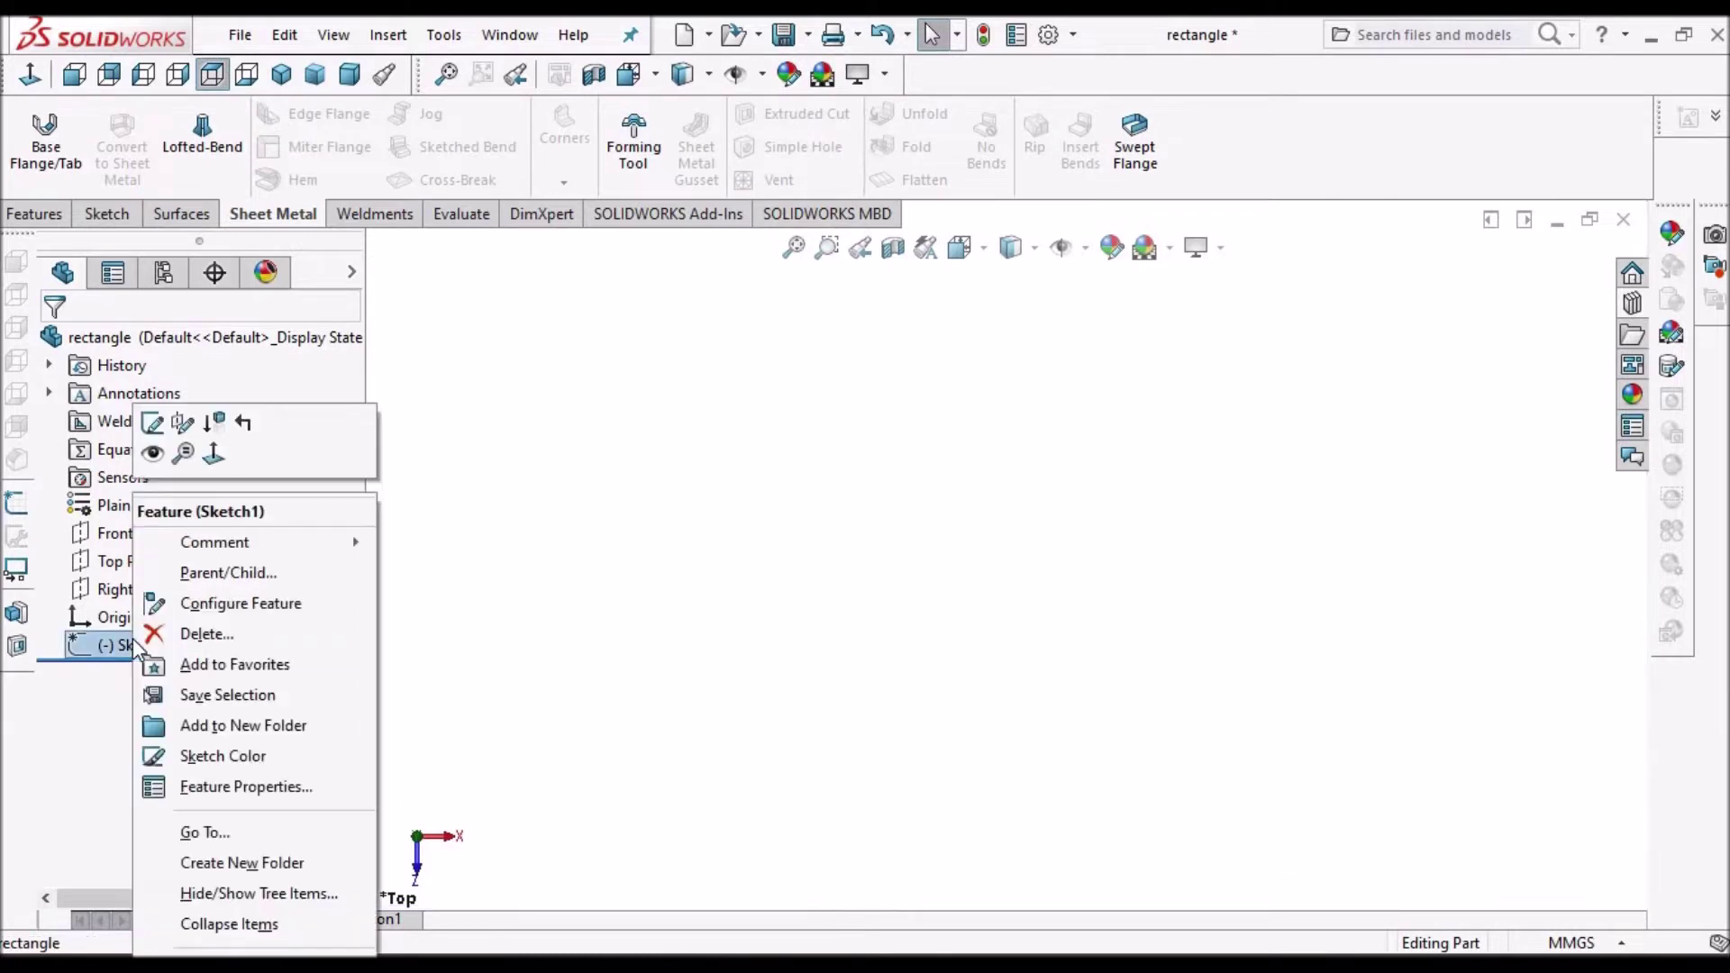
{"action": "left_click", "coordinate": [153, 423]}
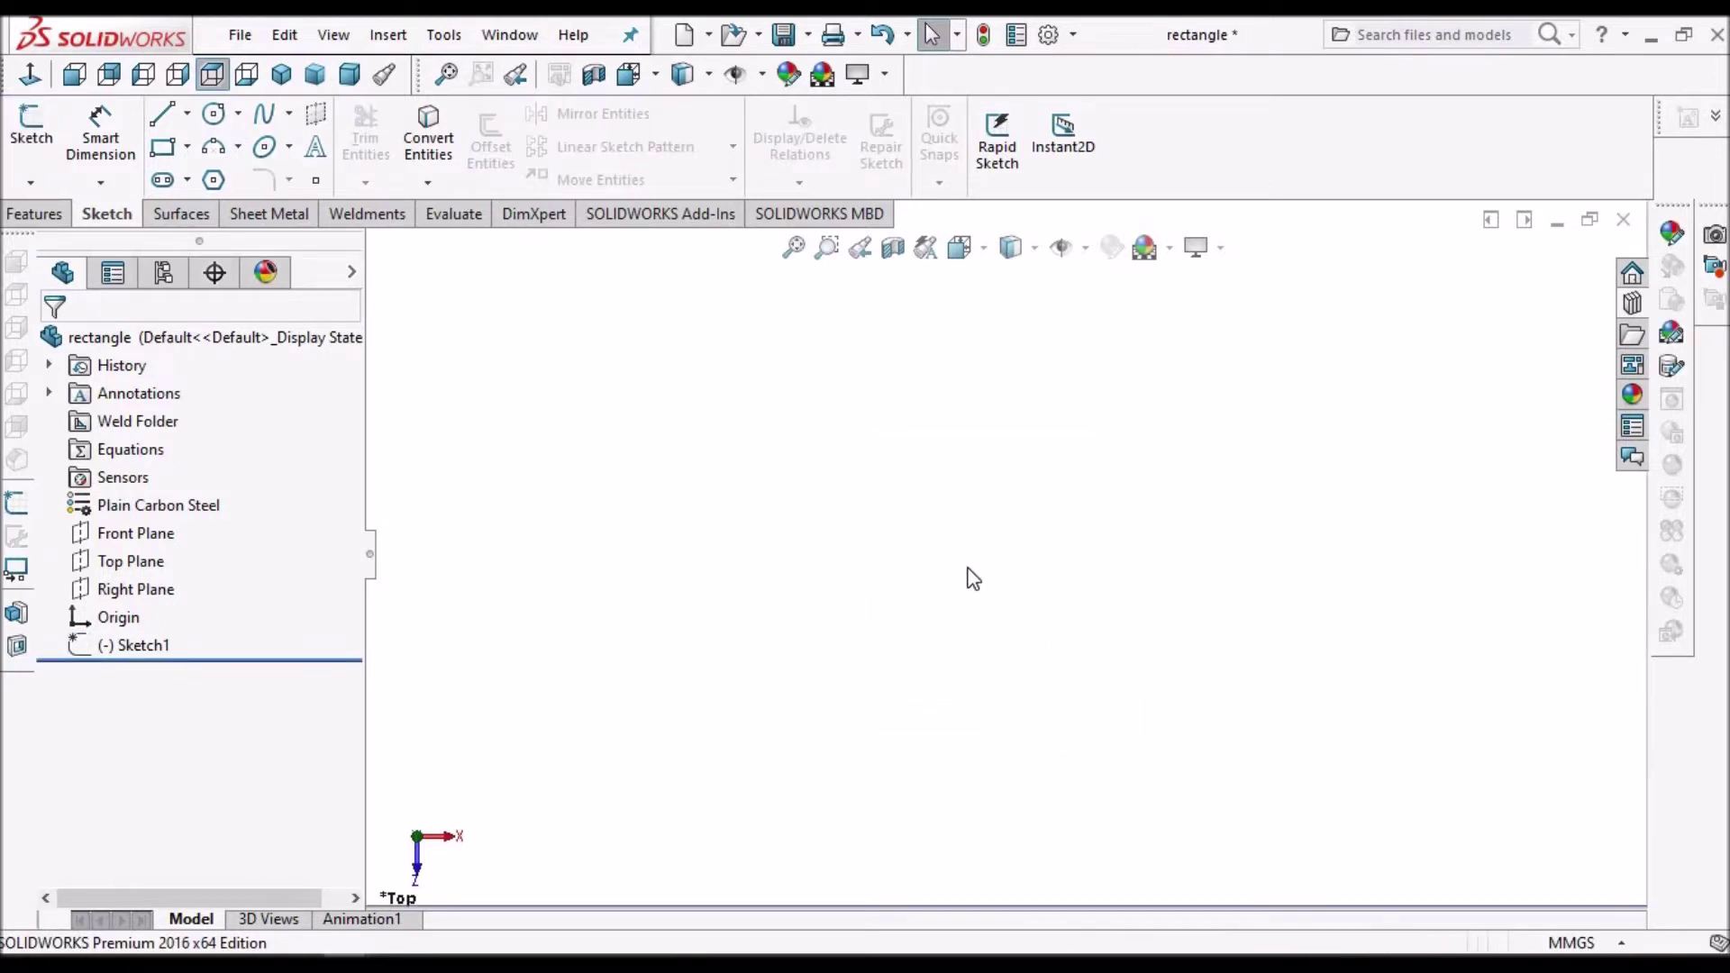
- Create a base flange from the rounded rectangle sketch with a blind depth of 50 mm
{"action": "left_click", "coordinate": [142, 642]}
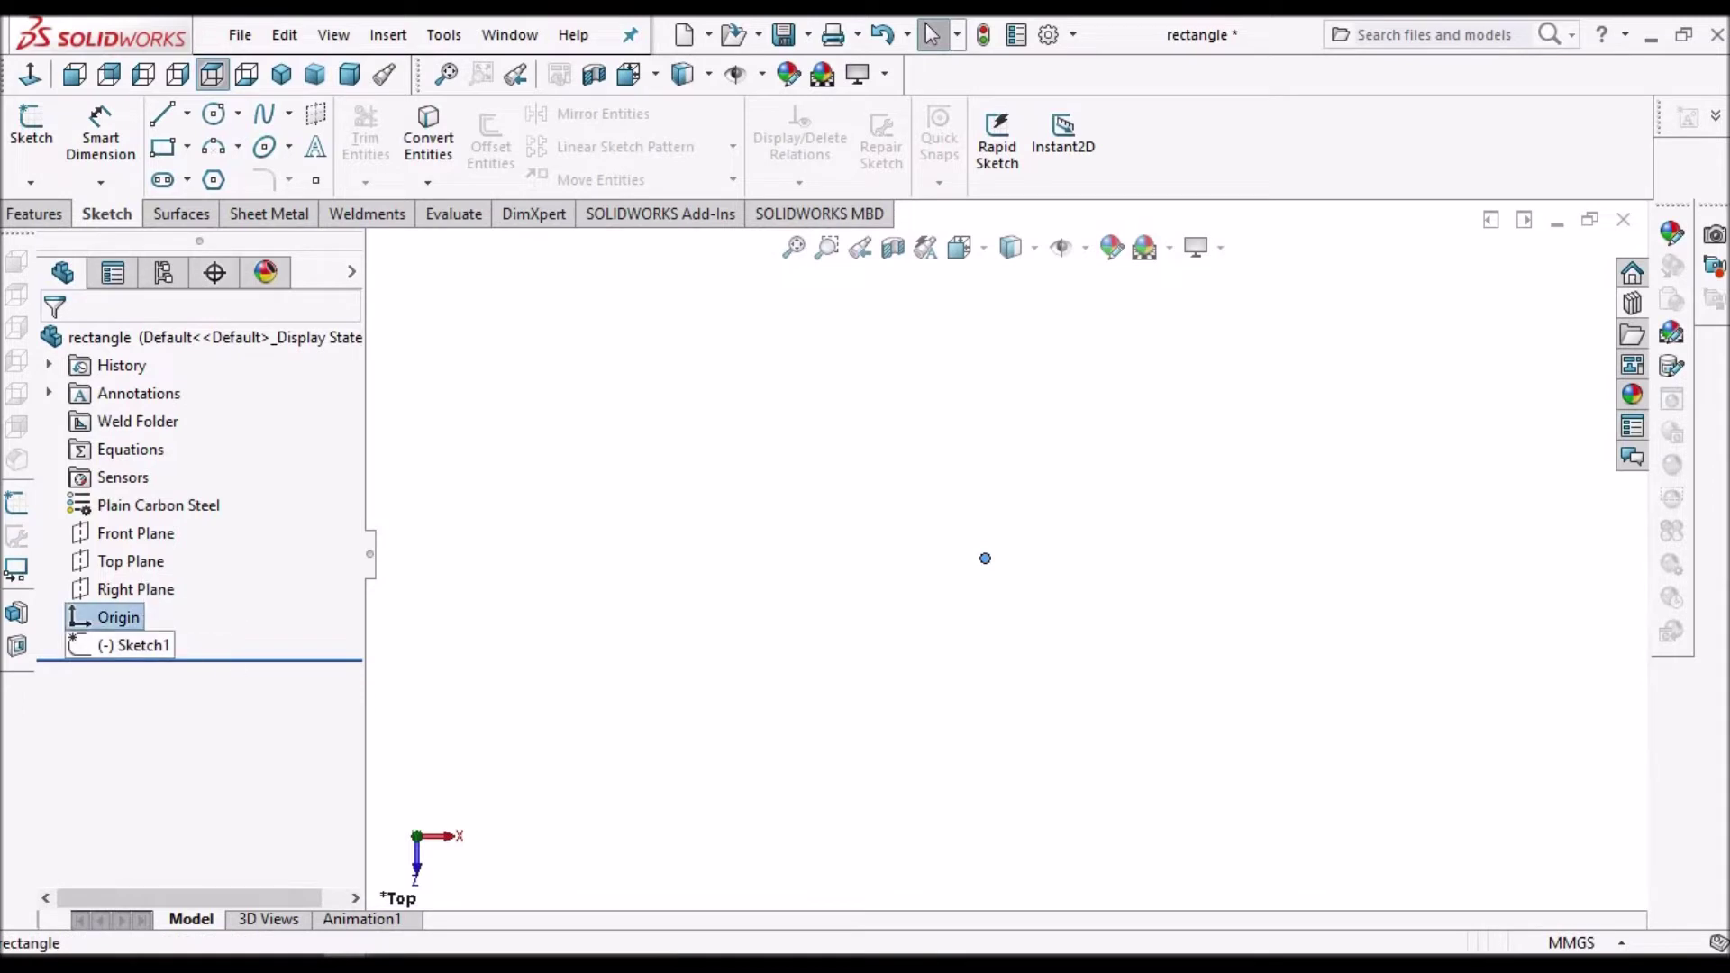
{"action": "left_click", "coordinate": [273, 213]}
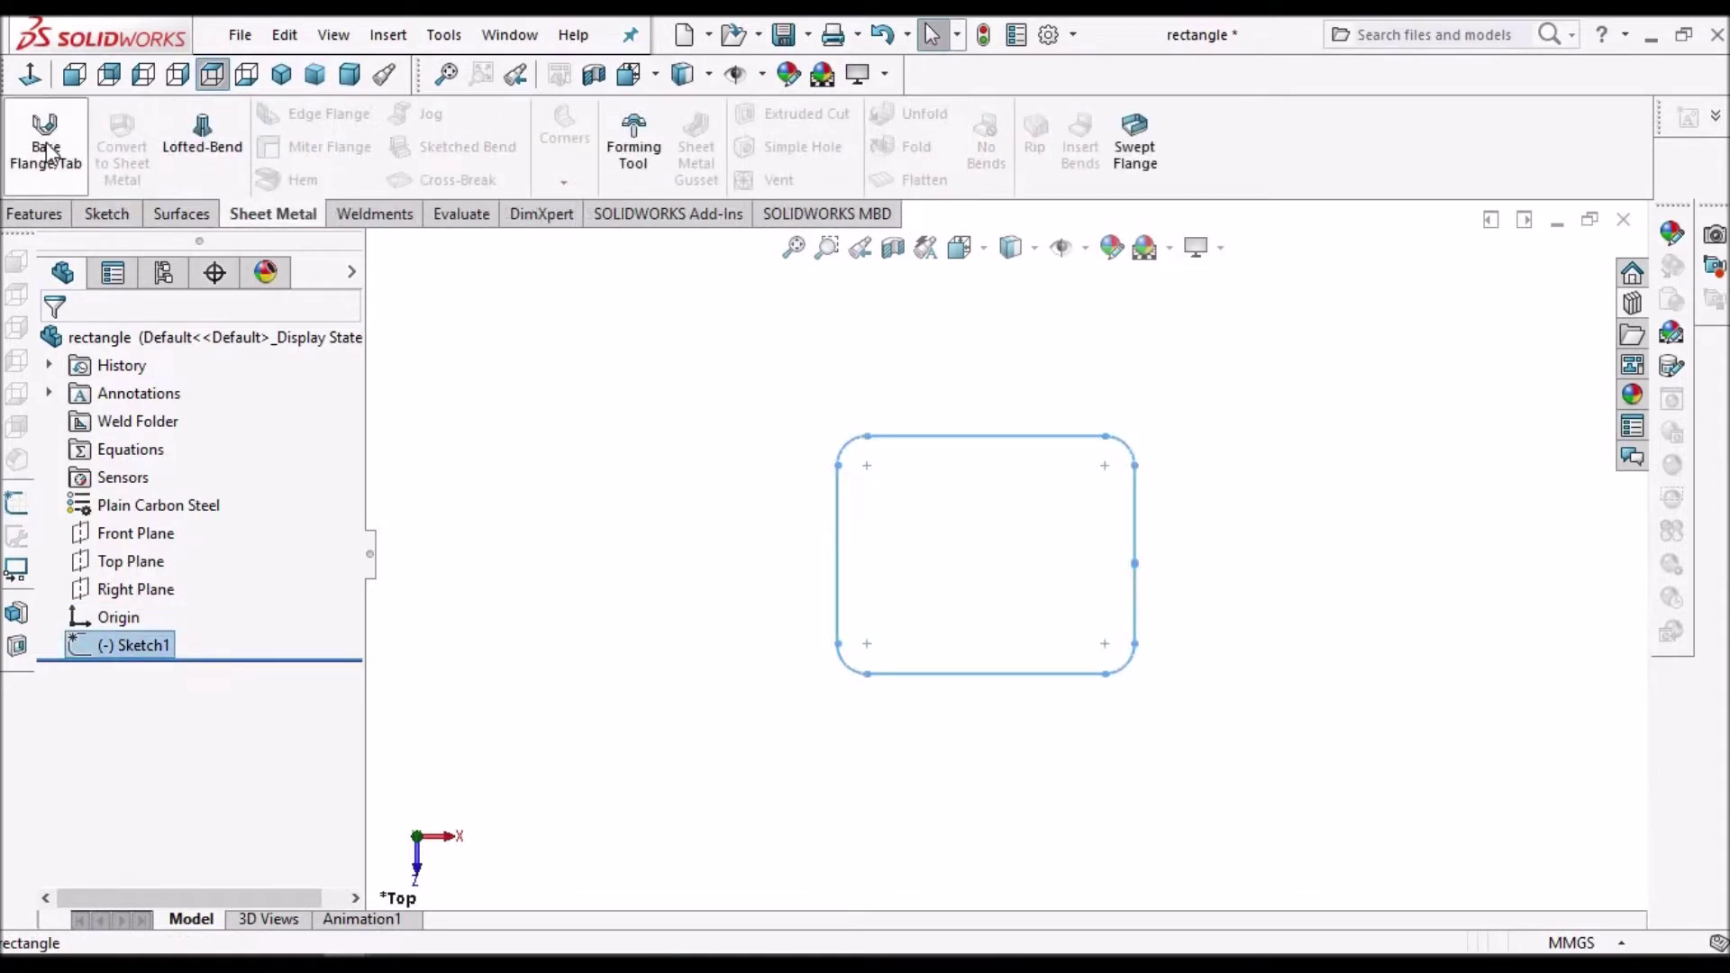
{"action": "left_click", "coordinate": [47, 151]}
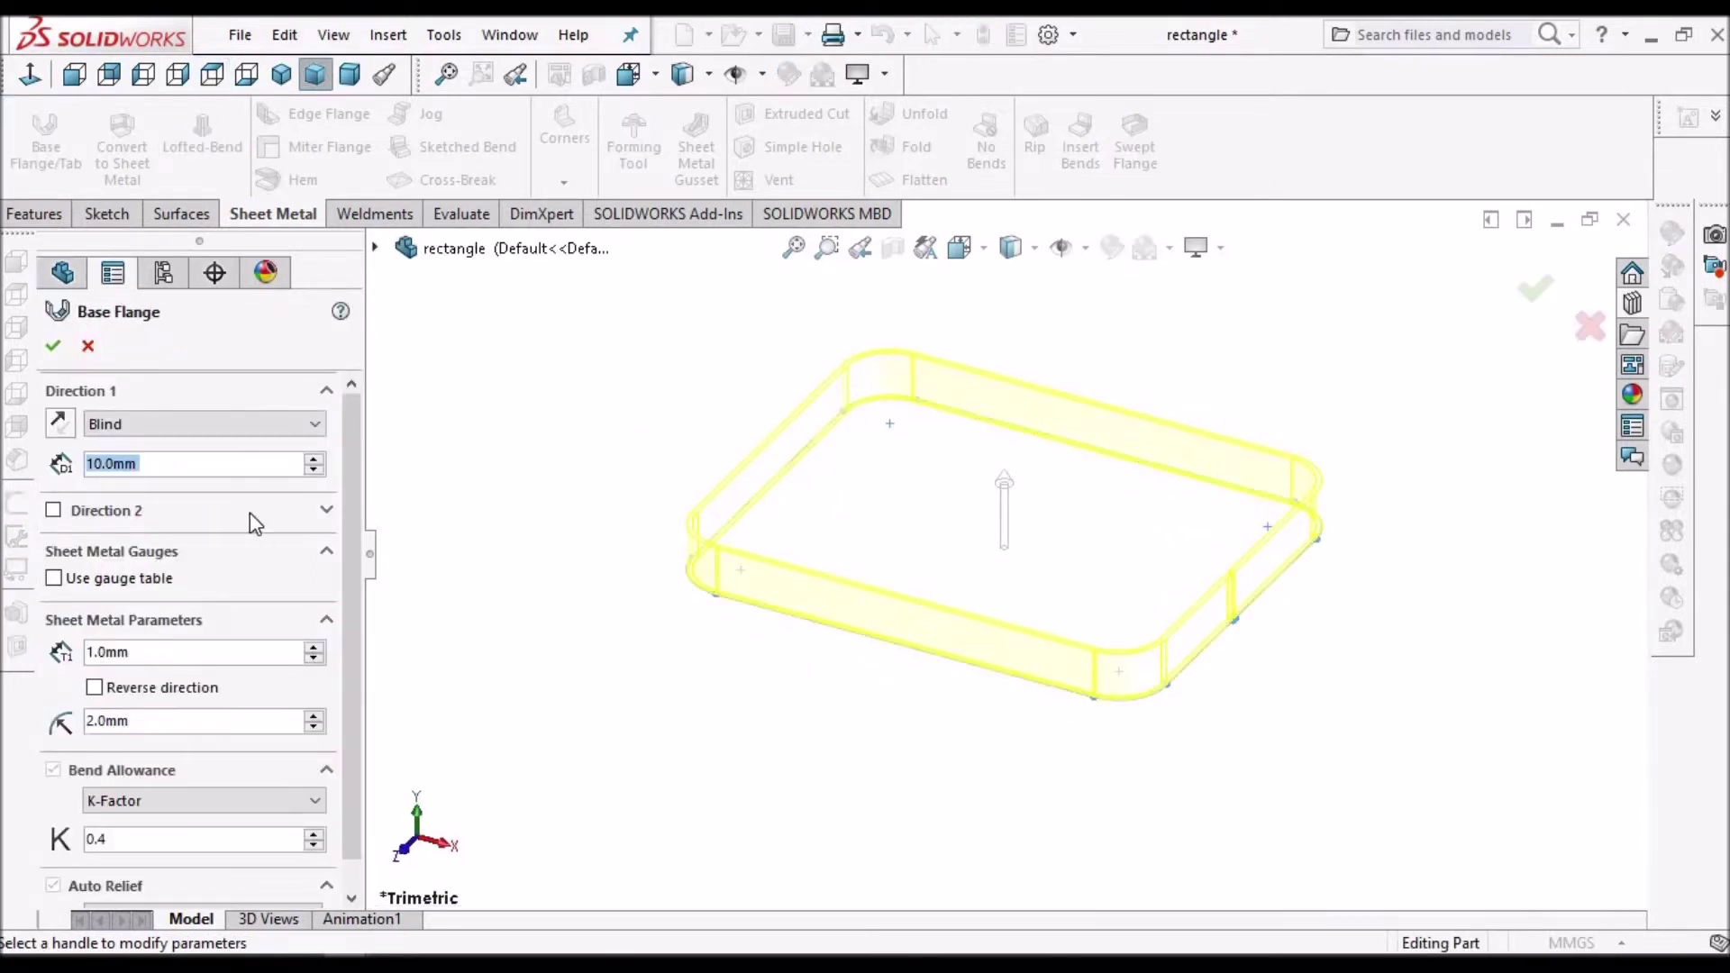
{"action": "type", "text": "50"}
{"action": "key", "text": "Return"}
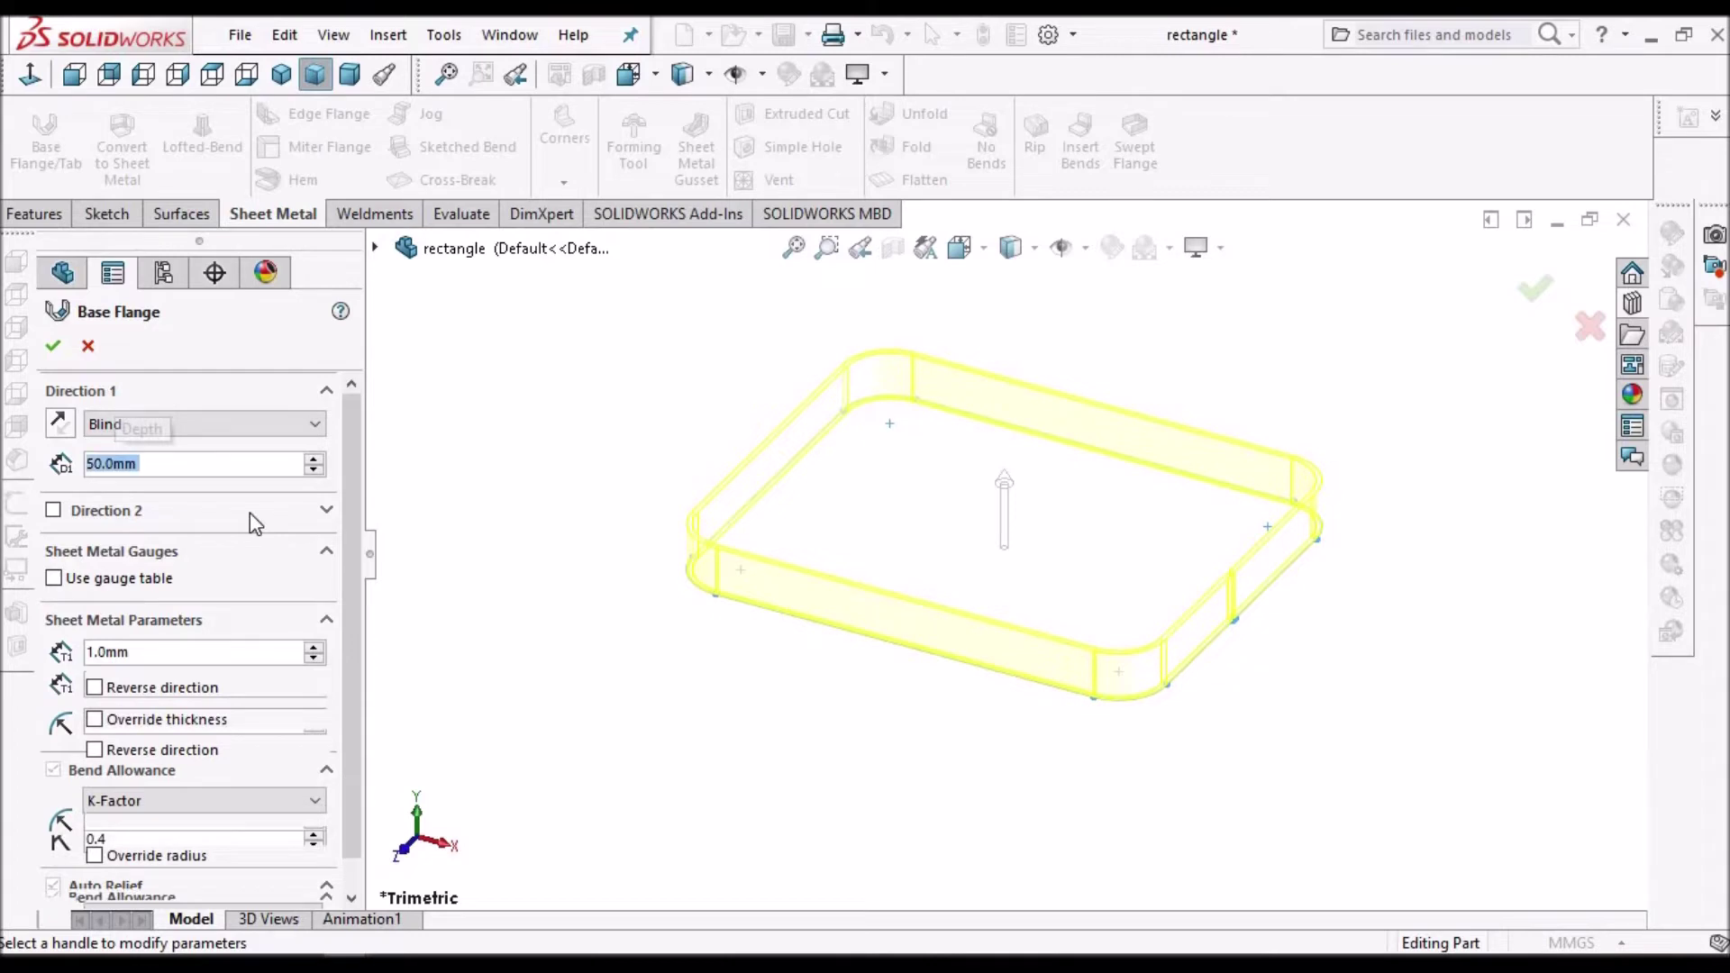
{"action": "key", "text": "Return"}
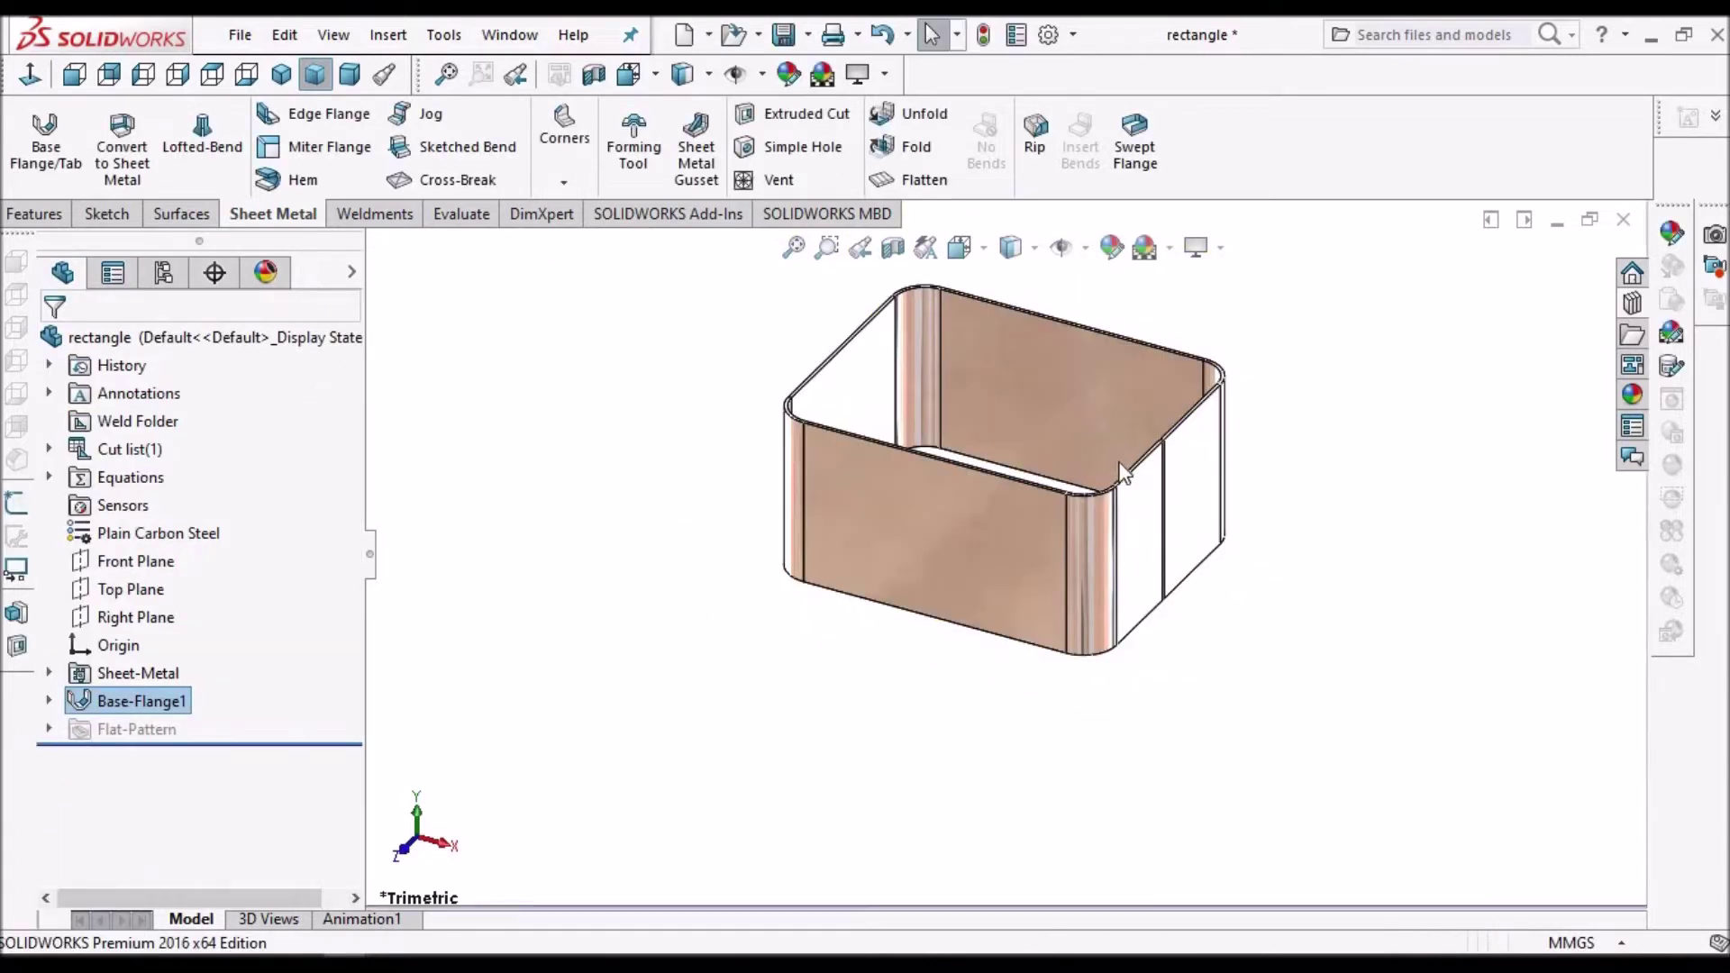
- Flatten the rectangular flange, view its flat pattern in the right and front views, and return it to the folded state
{"action": "mouse_move", "coordinate": [1073, 435]}
{"action": "middle_mouse_down"}
{"action": "mouse_move", "coordinate": [916, 436]}
{"action": "mouse_move", "coordinate": [977, 691]}
{"action": "middle_mouse_up"}
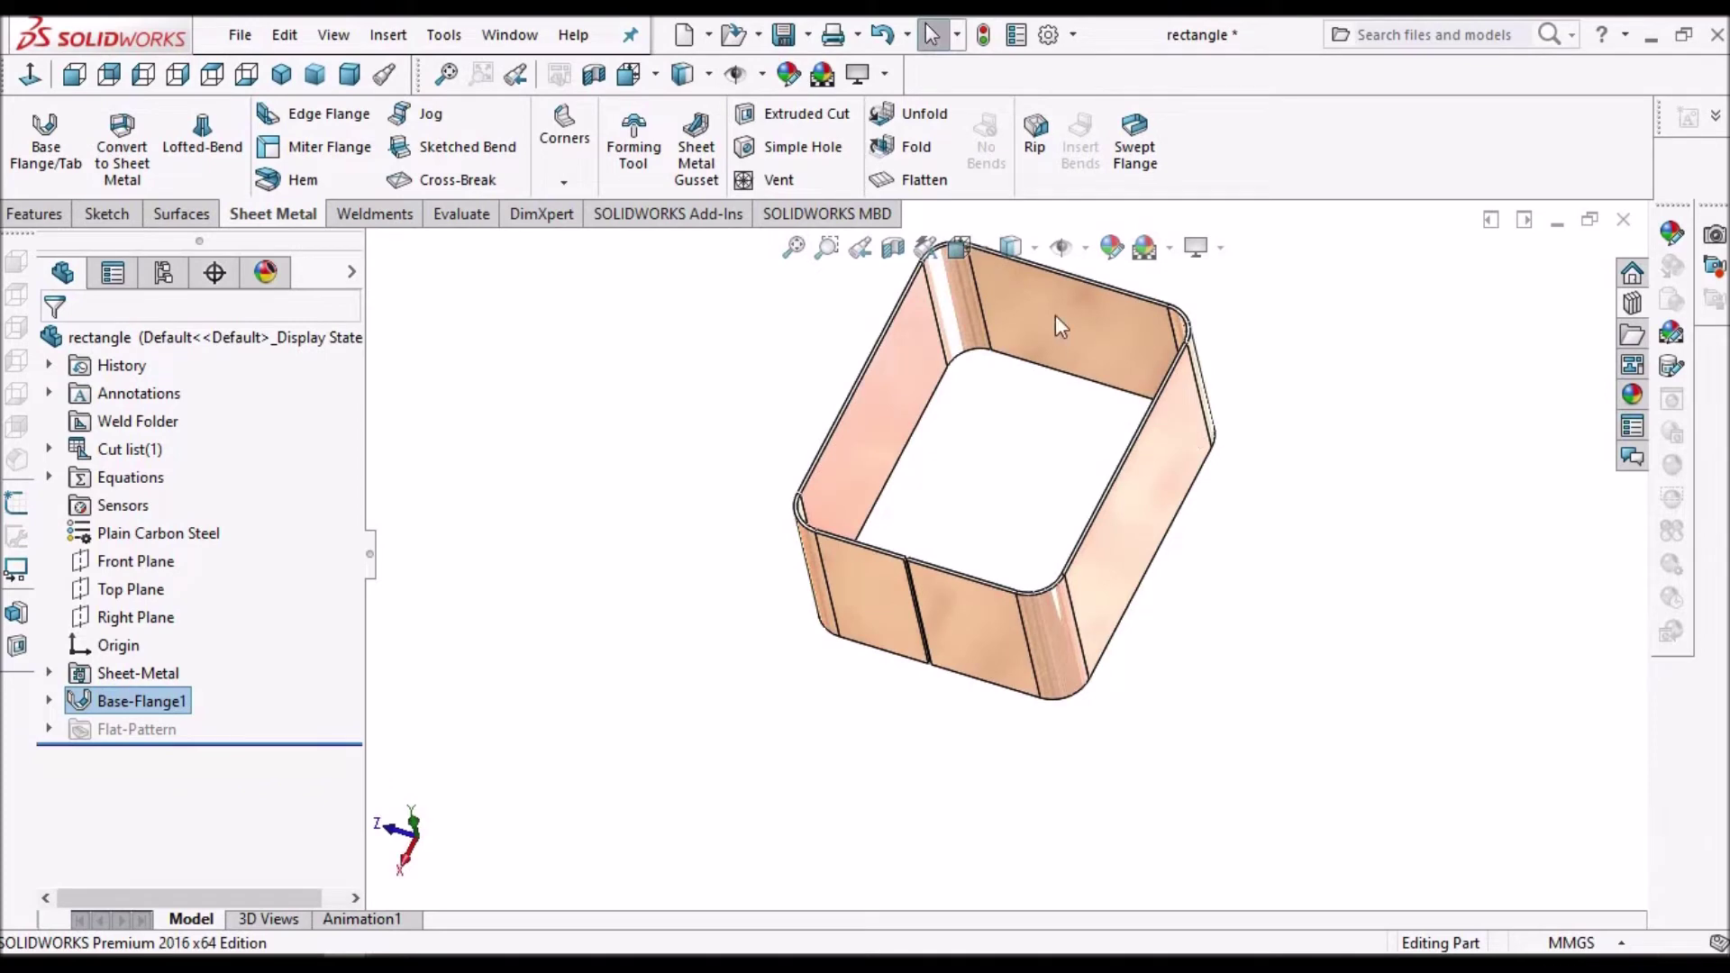
{"action": "left_click", "coordinate": [939, 183]}
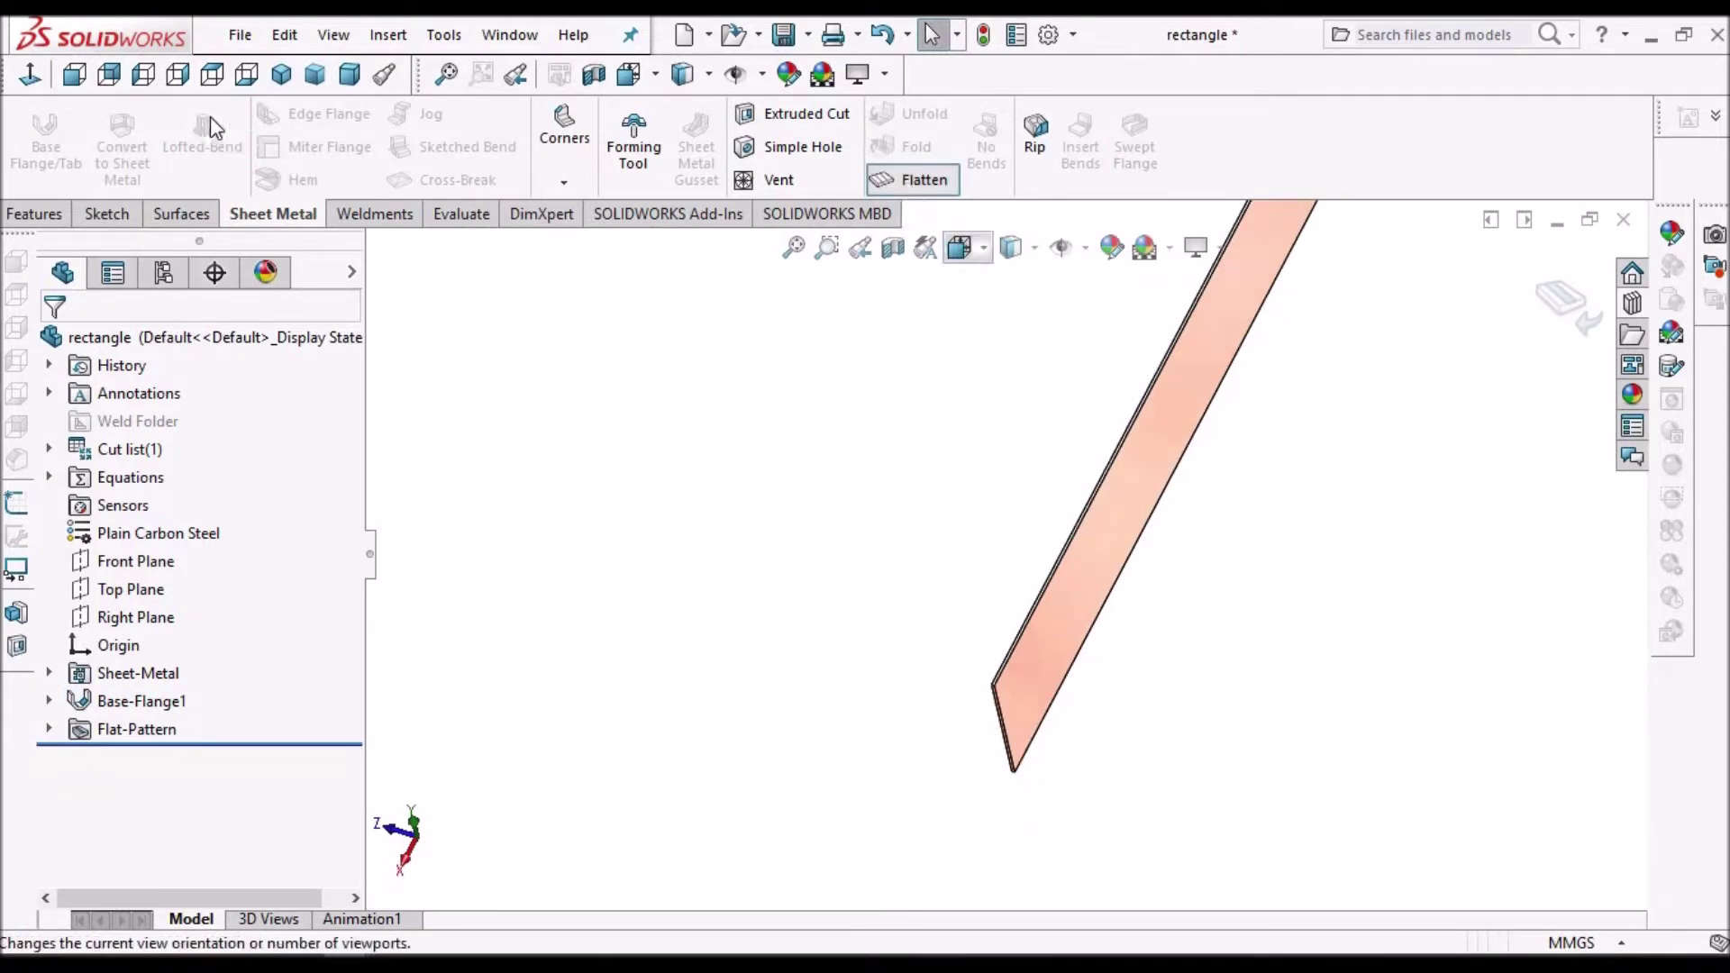
{"action": "left_click", "coordinate": [178, 75]}
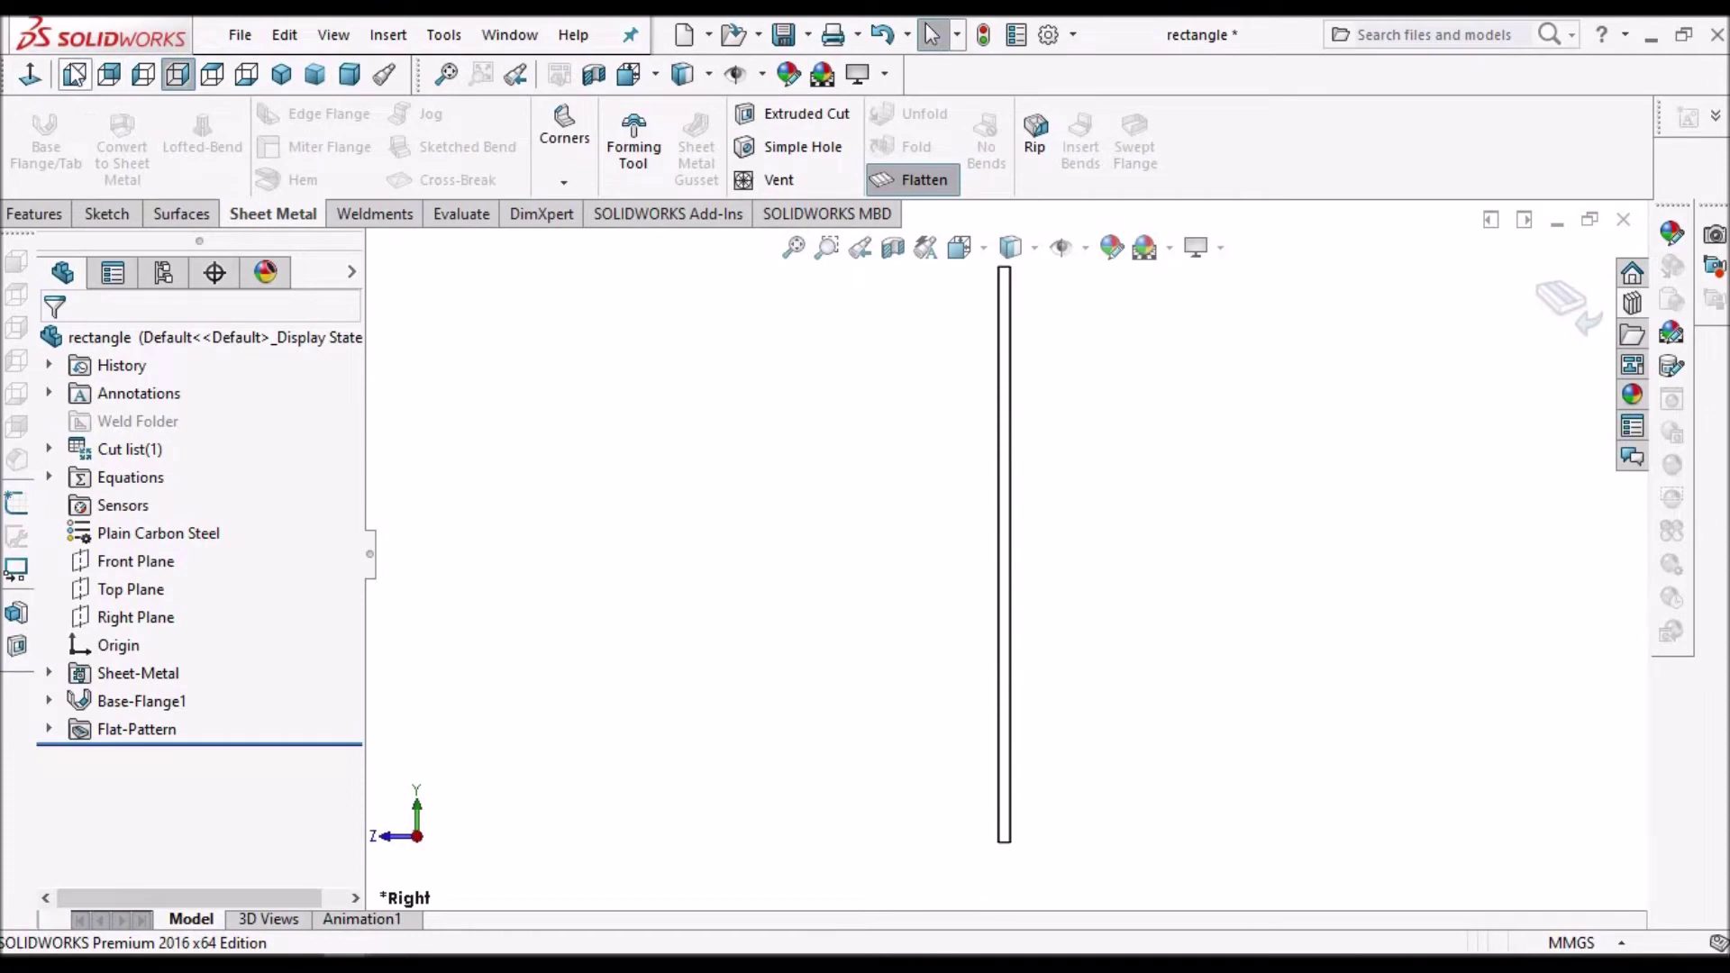
{"action": "left_click", "coordinate": [77, 75]}
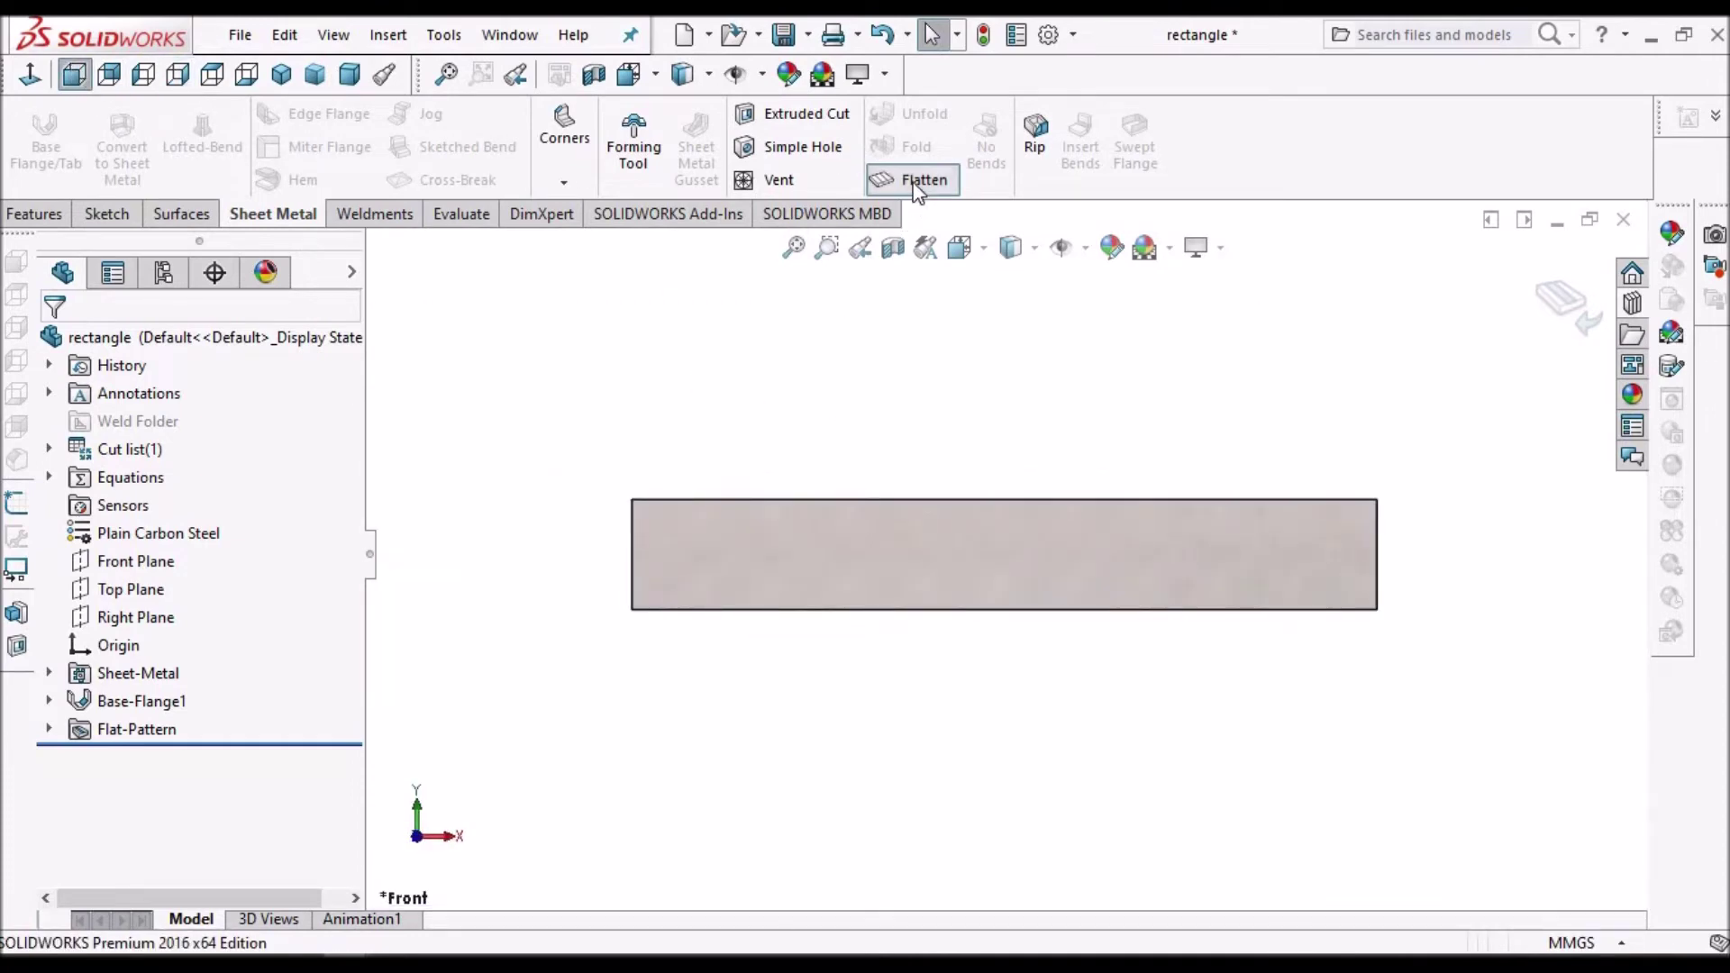
{"action": "left_click", "coordinate": [913, 180]}
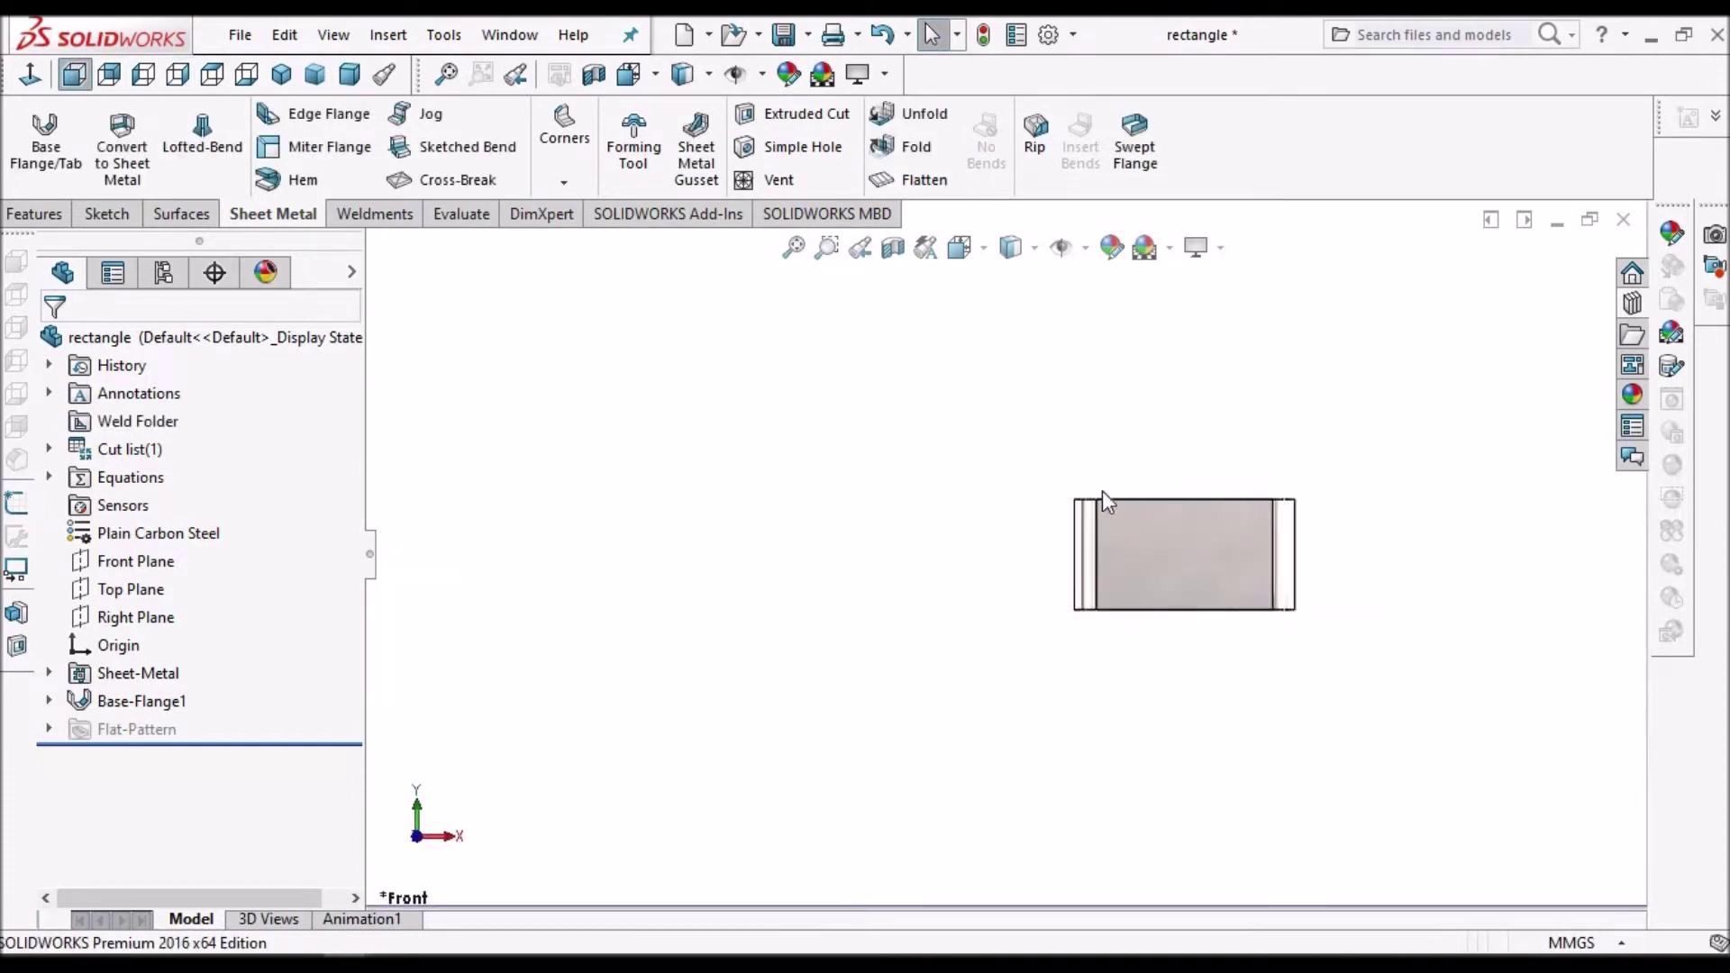
- Examine the seam gap and end faces of the rectangular flange up close from several angles and cancel the Unfold command
{"action": "middle_click_drag", "start_coordinate": [881, 533], "coordinate": [847, 580]}
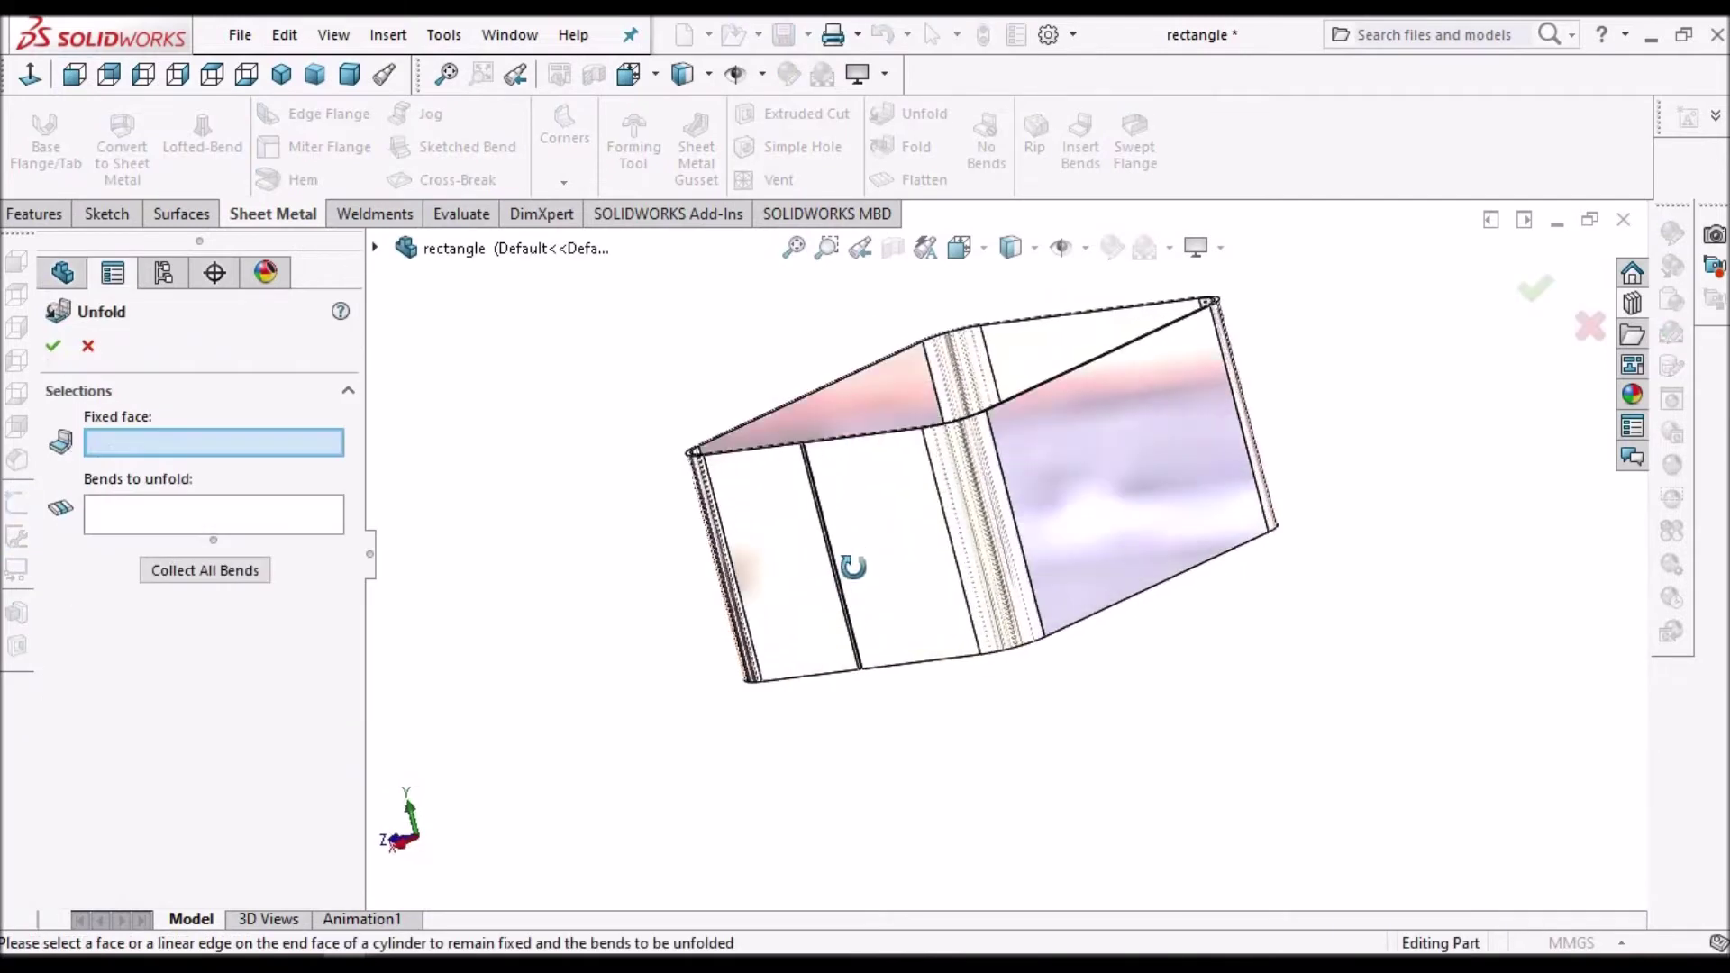
{"action": "scroll", "coordinate": [808, 584], "scroll_direction": "down", "scroll_amount": 3}
{"action": "scroll", "coordinate": [813, 595], "scroll_direction": "down", "scroll_amount": 4}
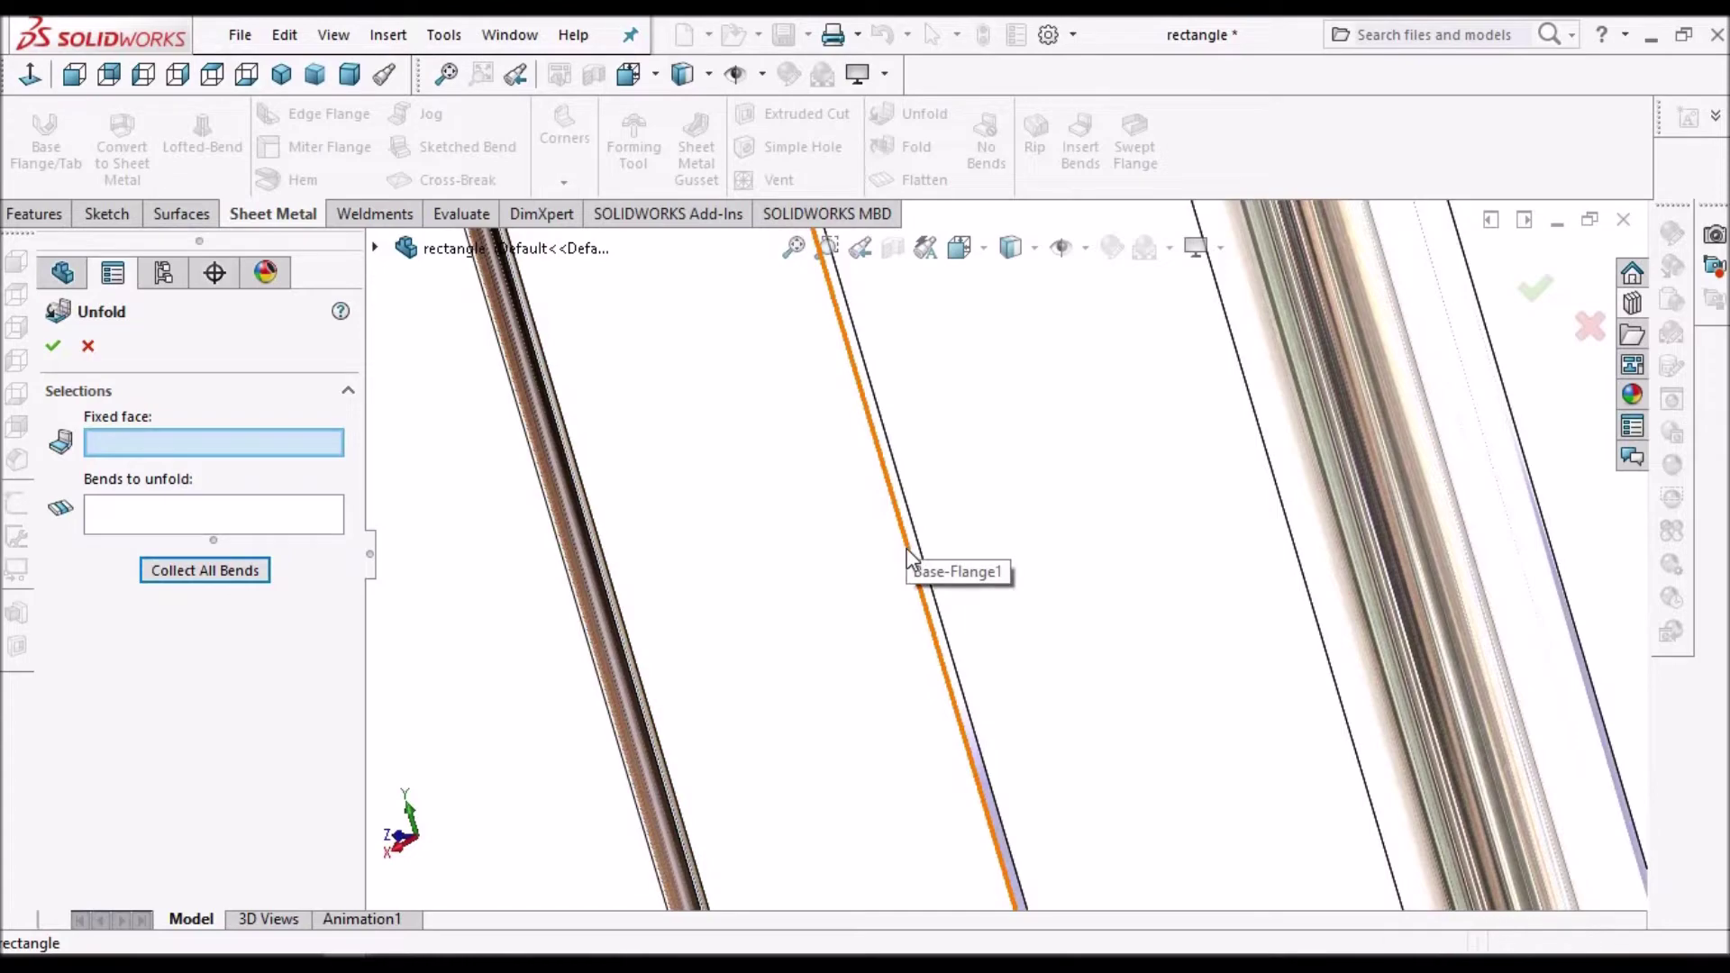
{"action": "scroll", "coordinate": [932, 554], "scroll_direction": "up", "scroll_amount": 5}
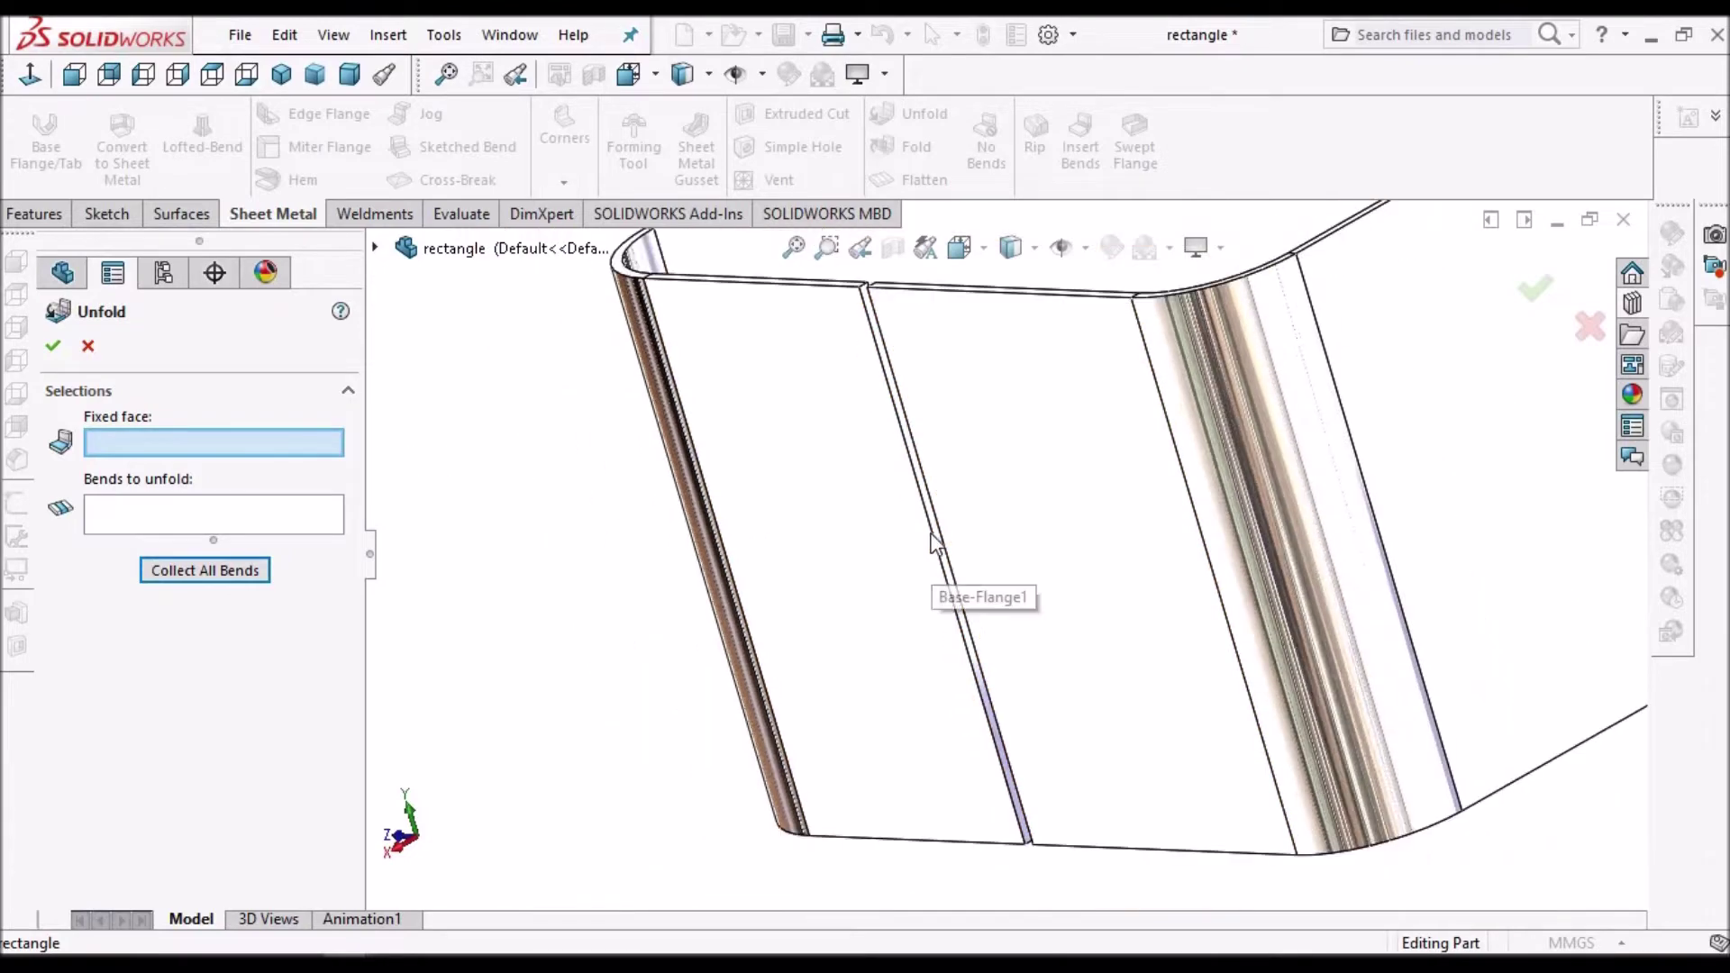
{"action": "scroll", "coordinate": [927, 416], "scroll_direction": "down", "scroll_amount": 3}
{"action": "middle_click_drag", "start_coordinate": [930, 437], "coordinate": [1018, 463]}
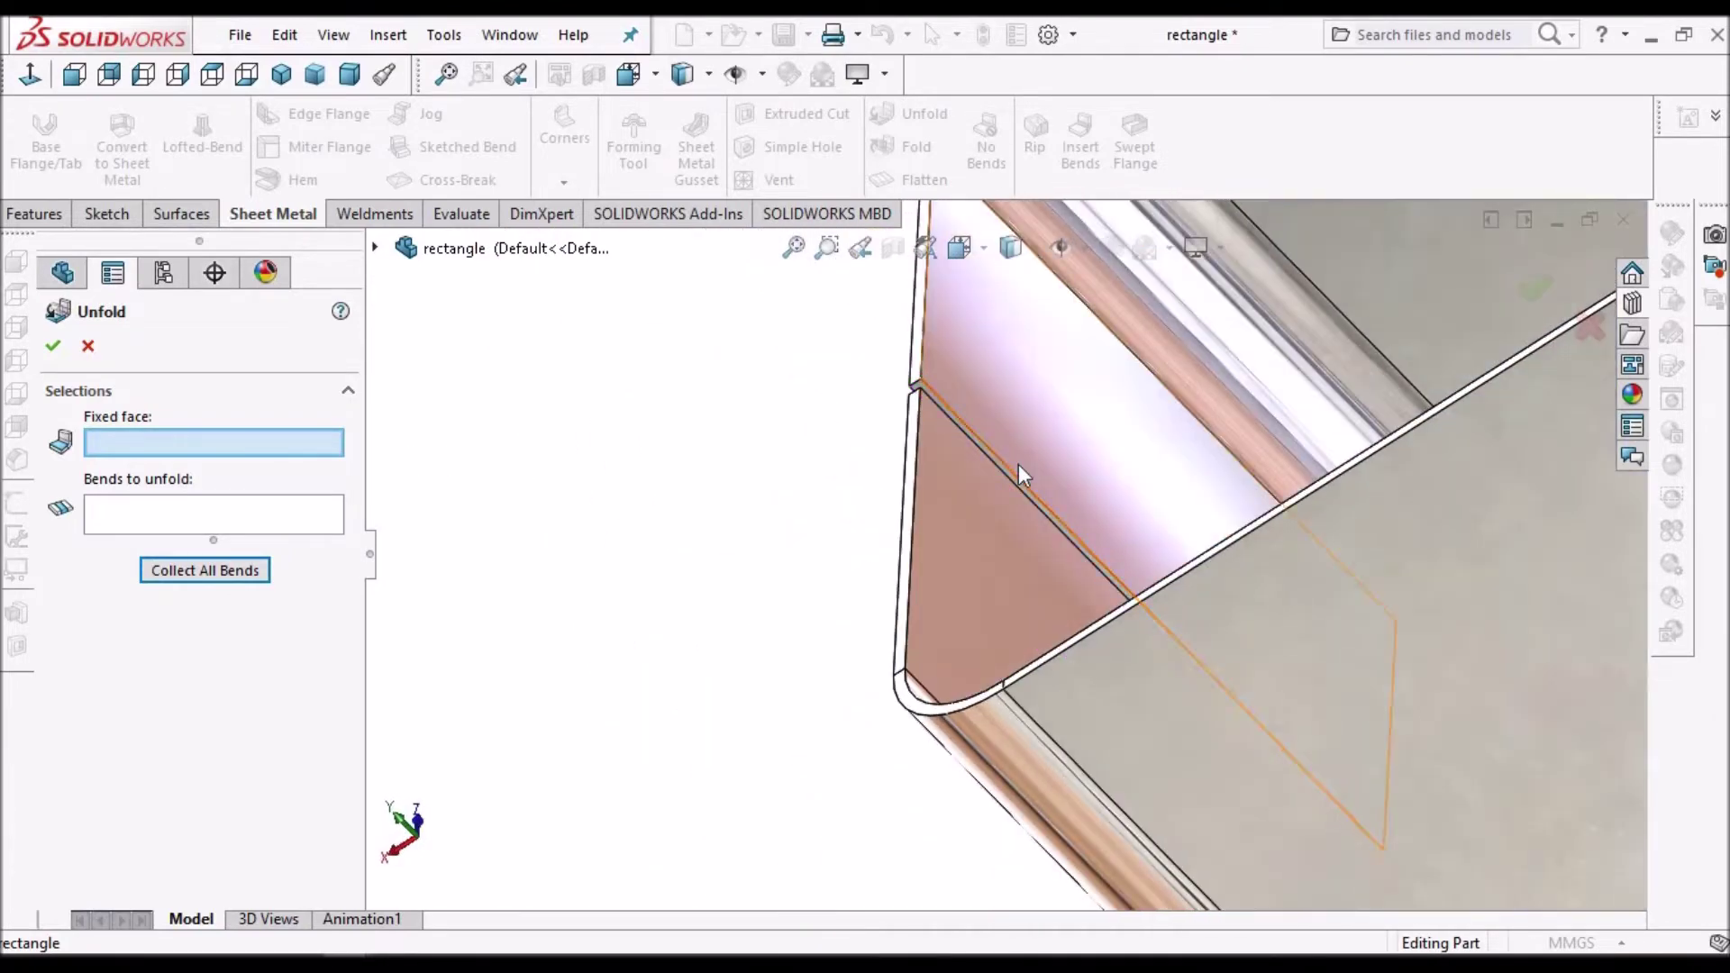
{"action": "scroll", "coordinate": [1018, 463], "scroll_direction": "down", "scroll_amount": 3}
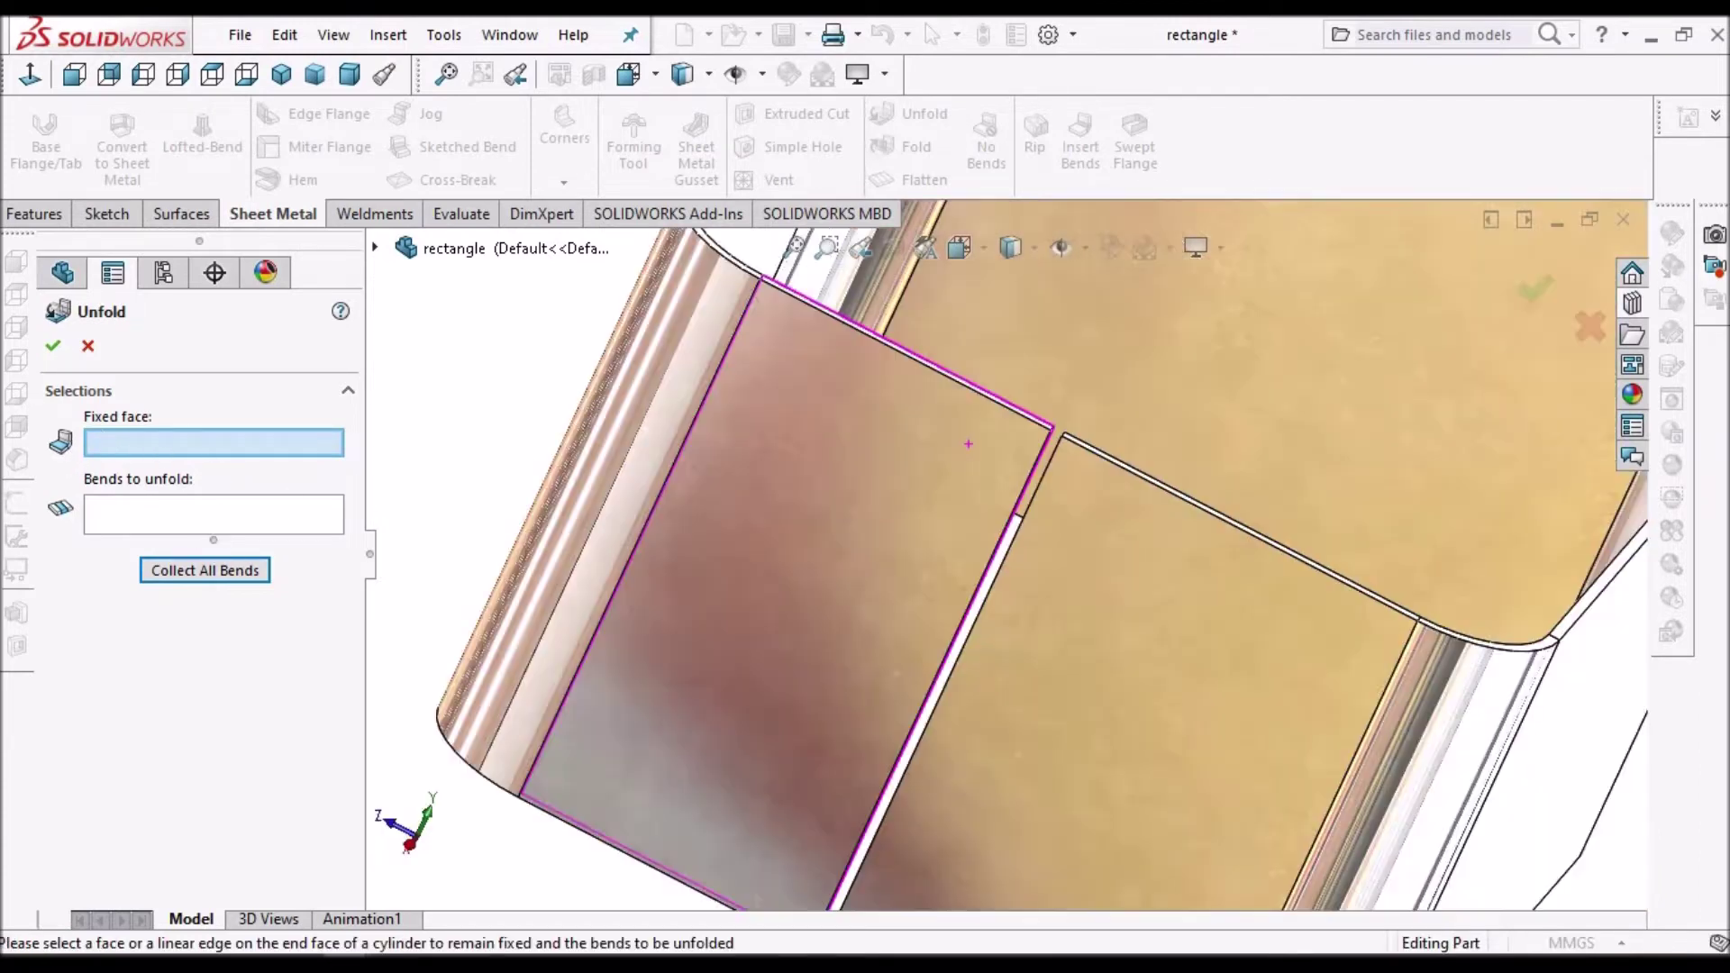
{"action": "middle_click_drag", "start_coordinate": [966, 445], "coordinate": [1054, 522]}
{"action": "scroll", "coordinate": [1055, 522], "scroll_direction": "down", "scroll_amount": 2}
{"action": "scroll", "coordinate": [963, 438], "scroll_direction": "down", "scroll_amount": 3}
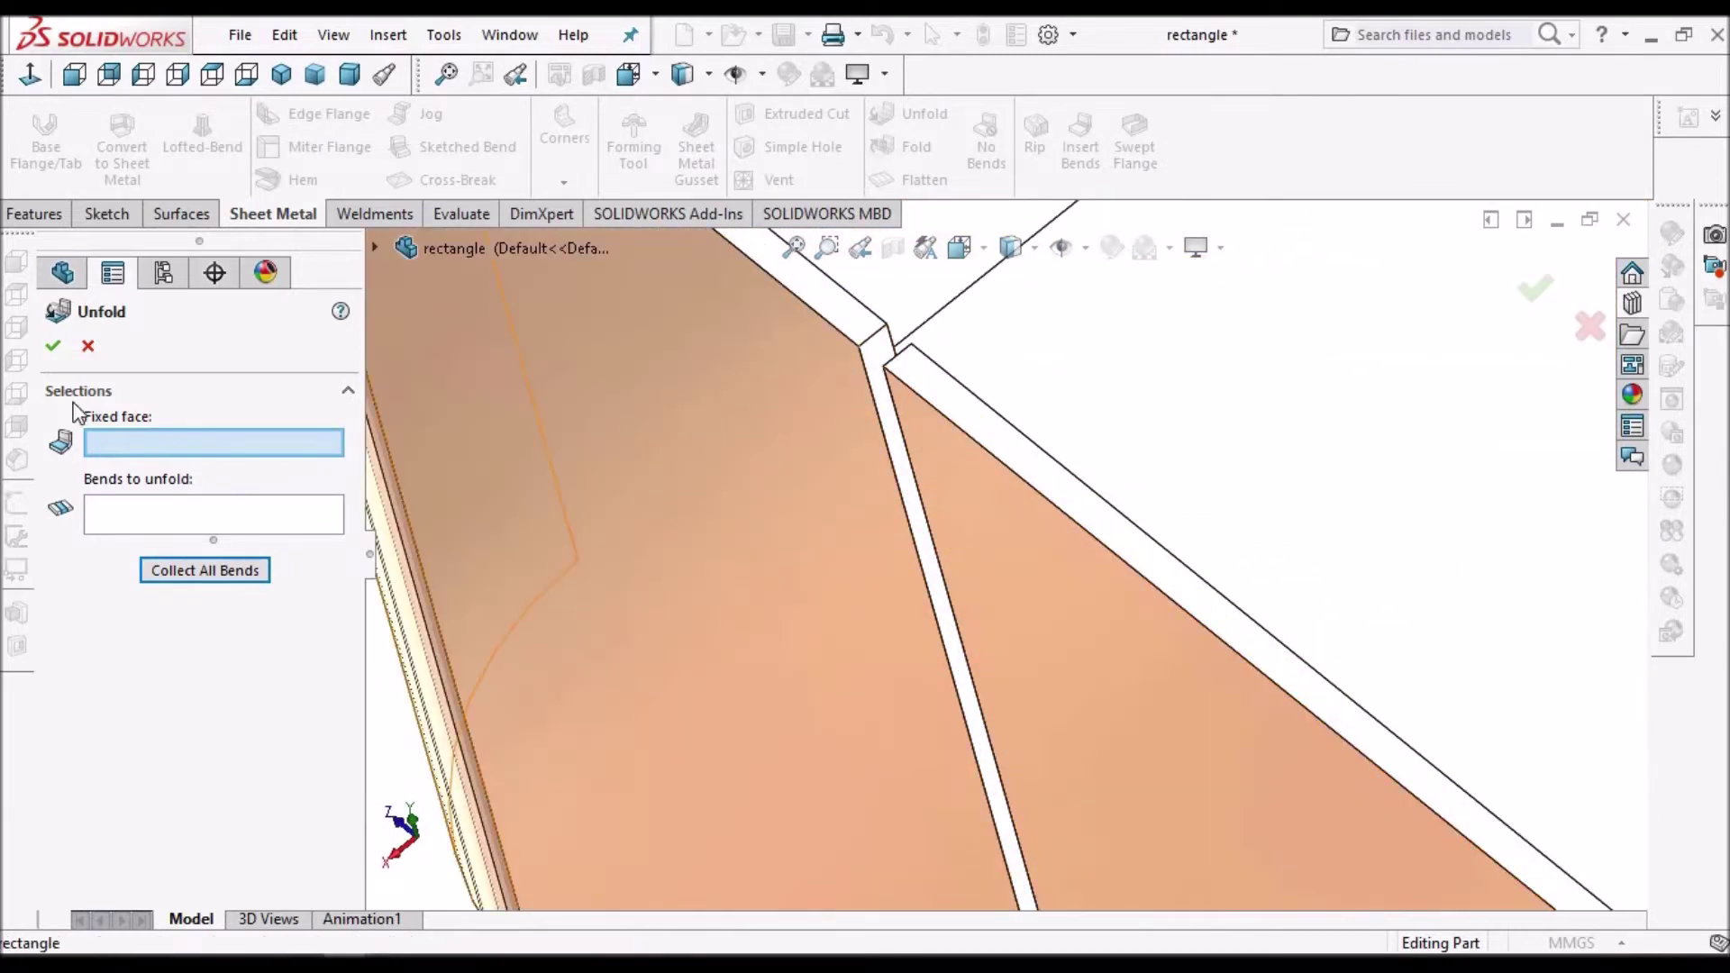
{"action": "scroll", "coordinate": [1051, 476], "scroll_direction": "up", "scroll_amount": 6}
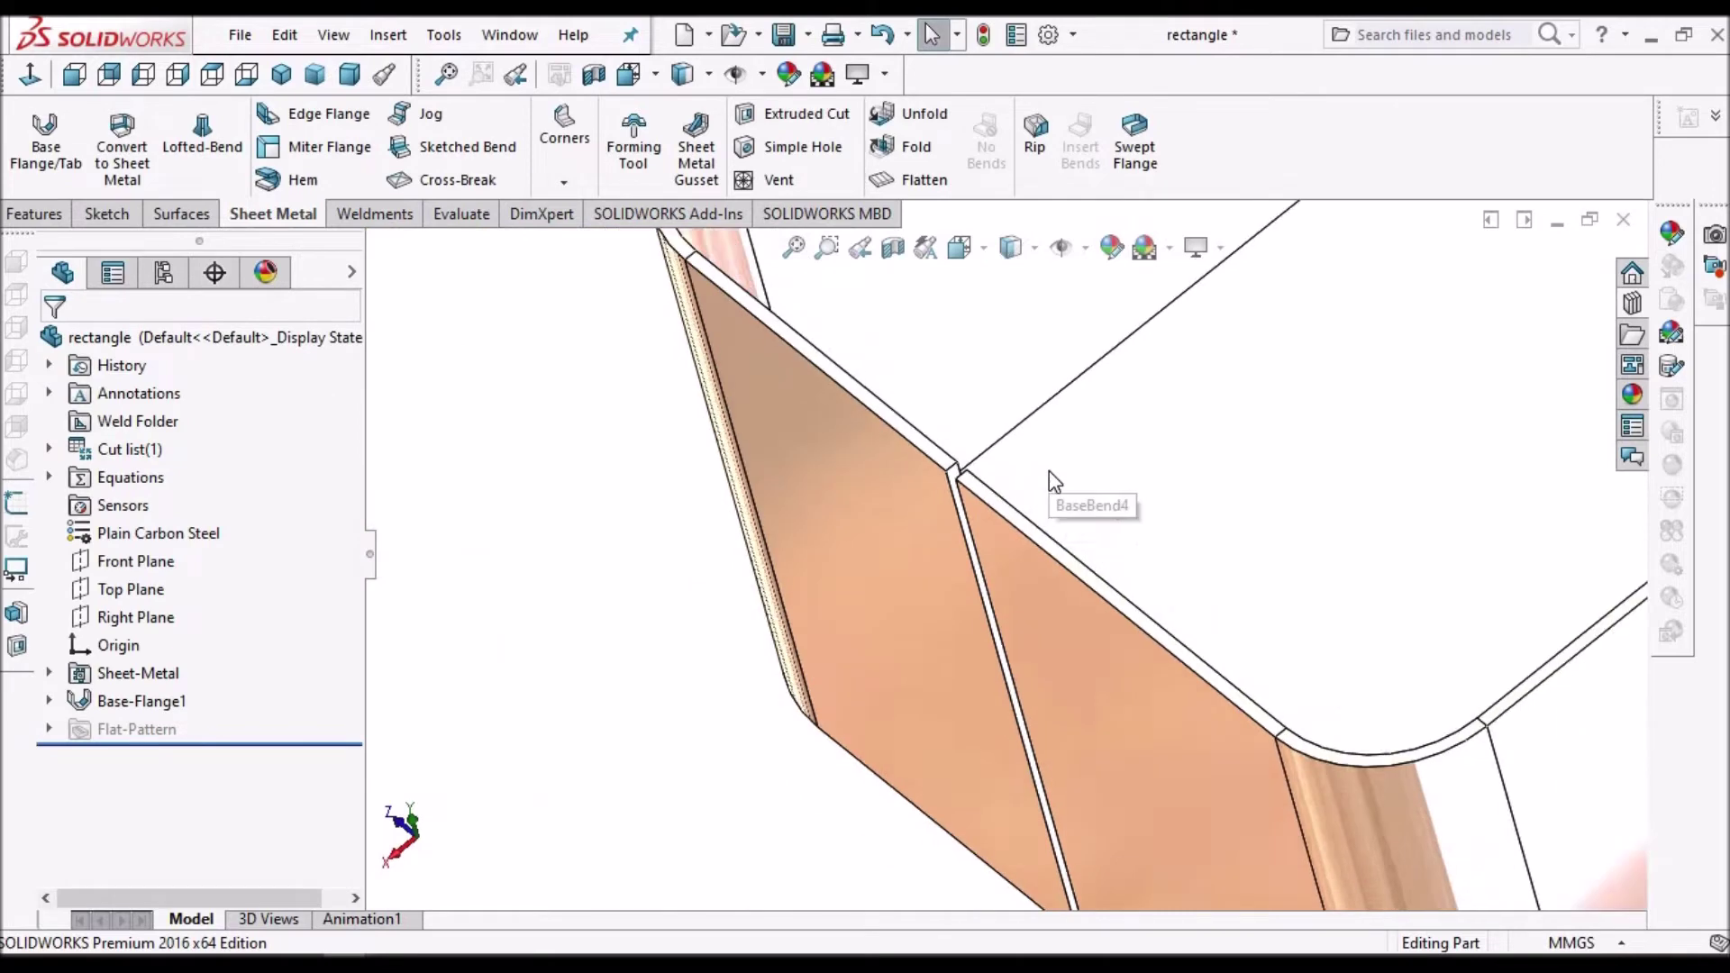
- Round one upper corner of the flange wall at the seam using Break Corner with the fillet break type
{"action": "middle_click_drag", "start_coordinate": [1172, 473], "coordinate": [1538, 485]}
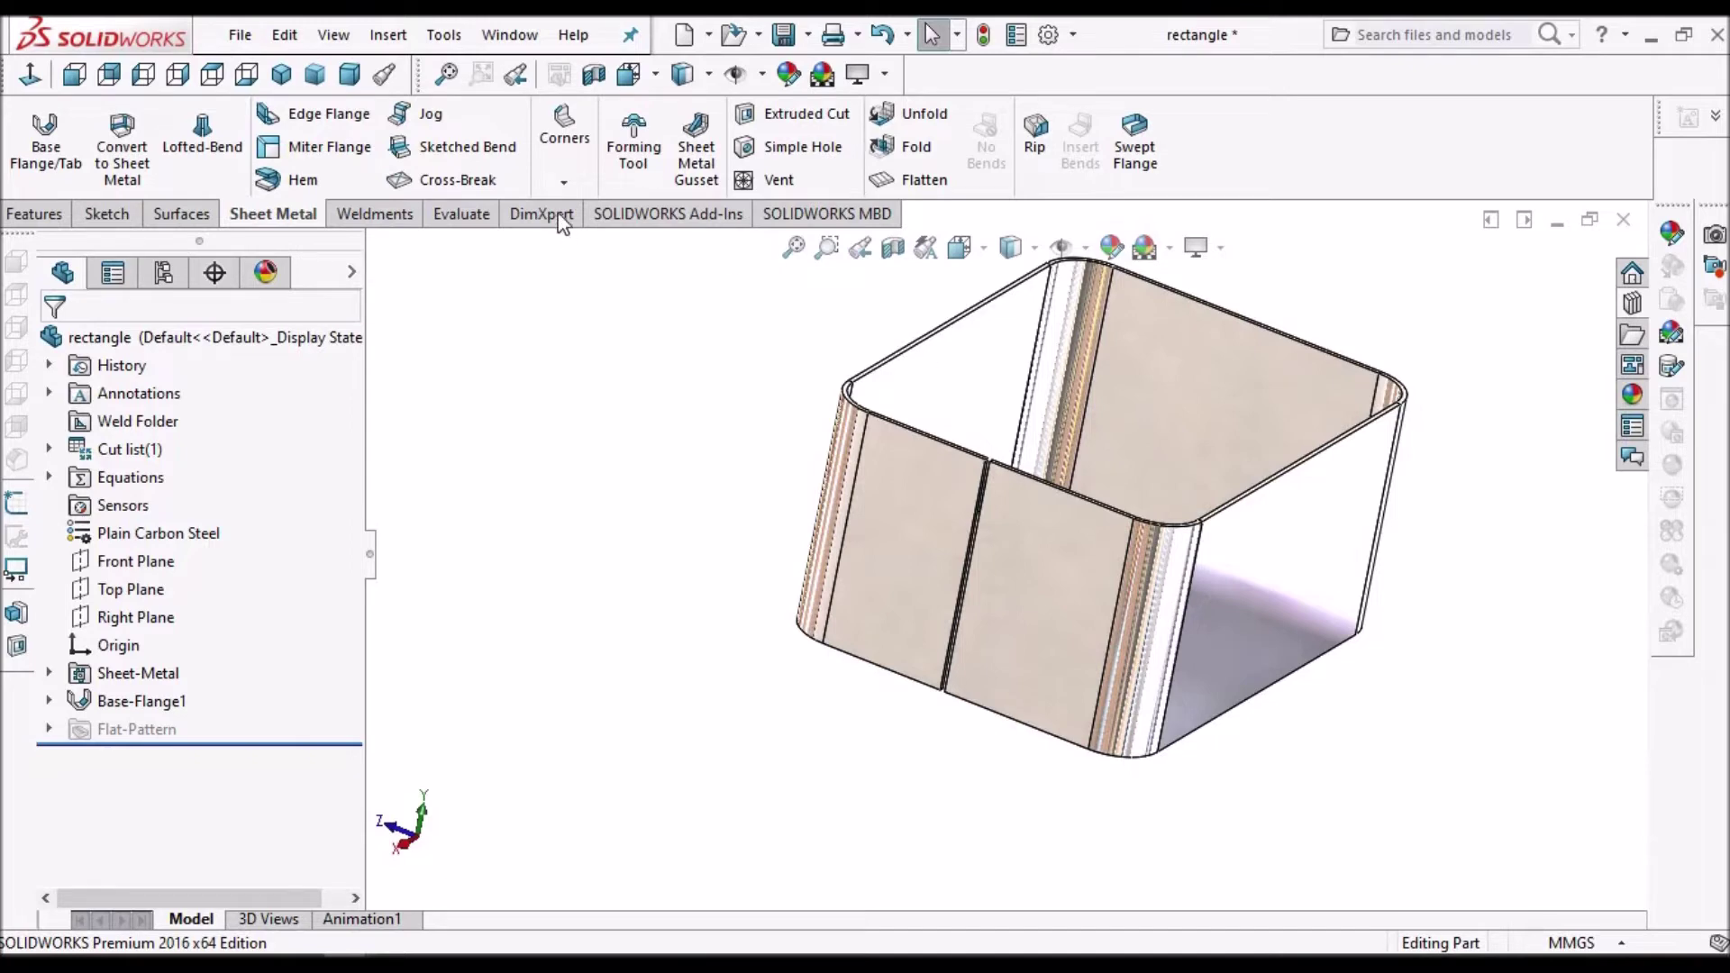
{"action": "left_click", "coordinate": [564, 182]}
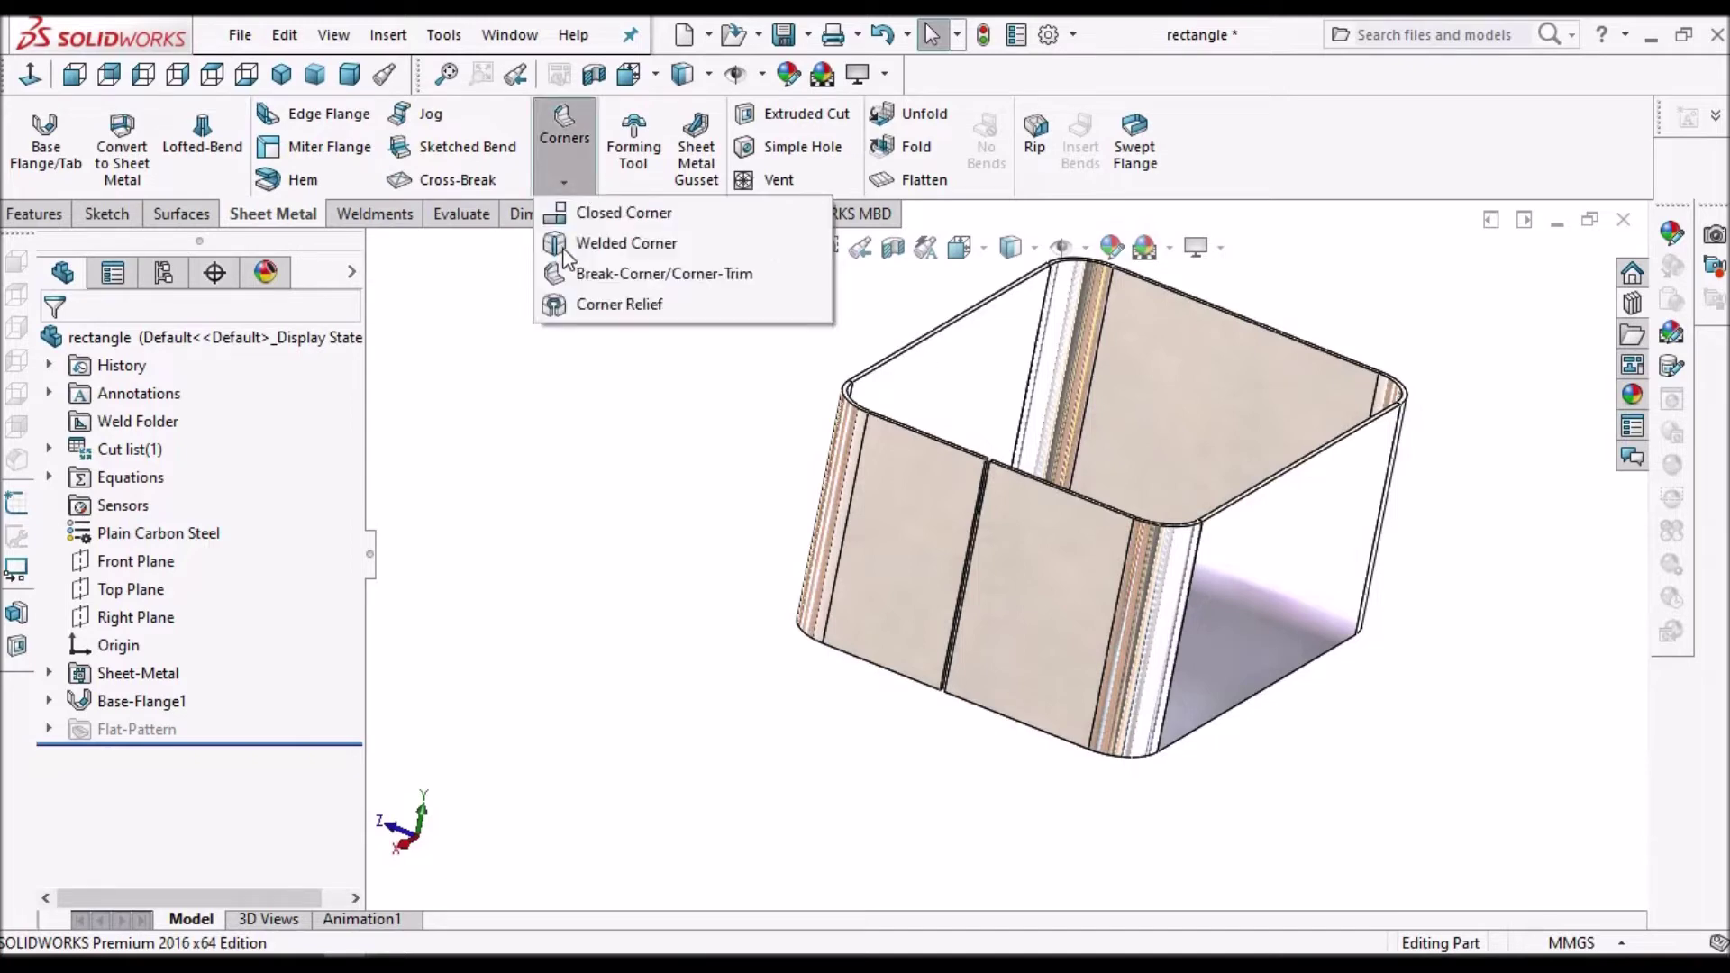
{"action": "left_click", "coordinate": [636, 274]}
{"action": "scroll", "coordinate": [1026, 482], "scroll_direction": "down", "scroll_amount": 5}
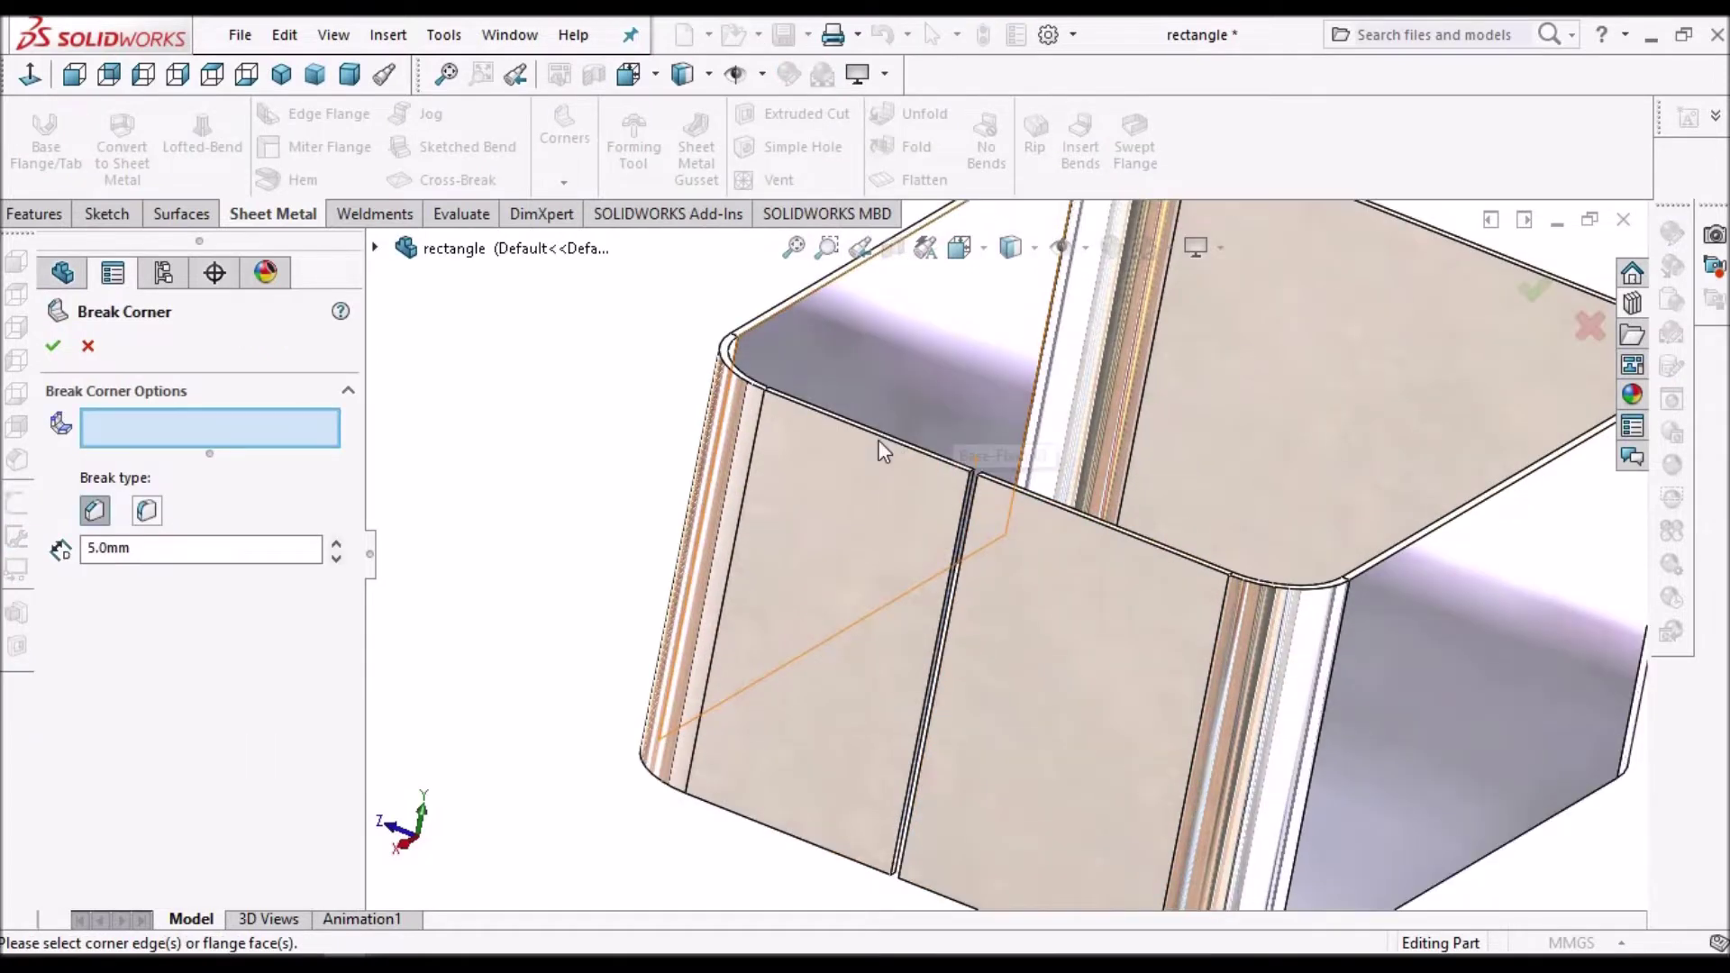
{"action": "scroll", "coordinate": [975, 492], "scroll_direction": "down", "scroll_amount": 5}
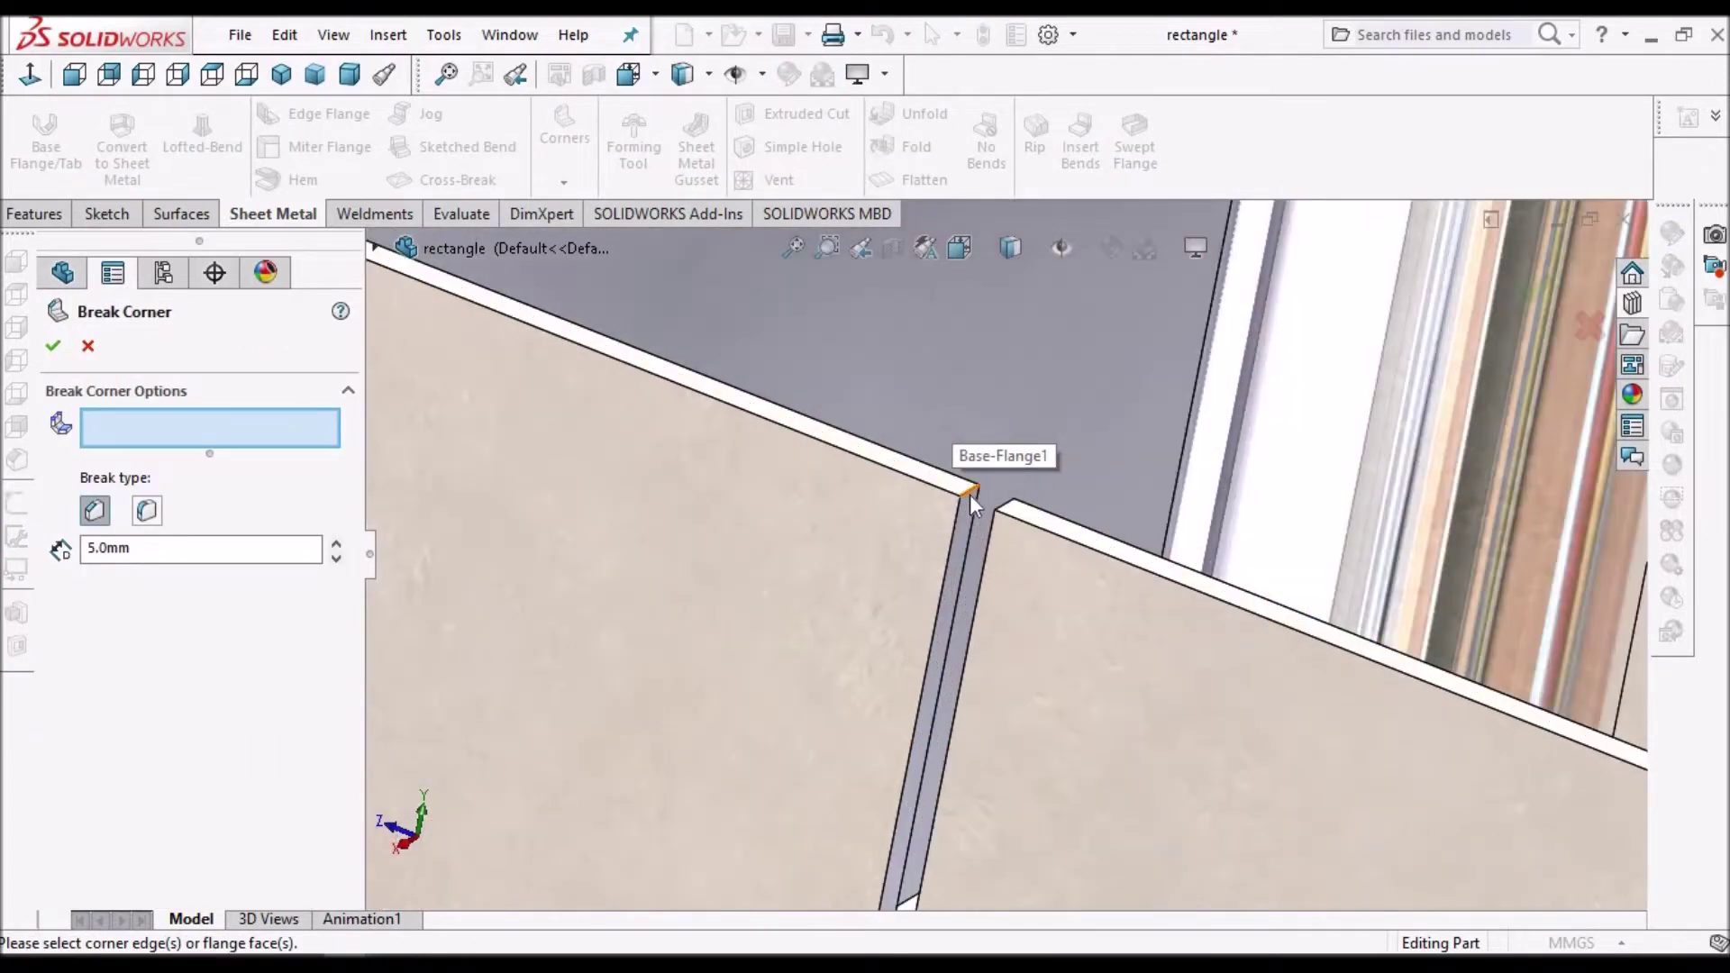
{"action": "left_click", "coordinate": [973, 501]}
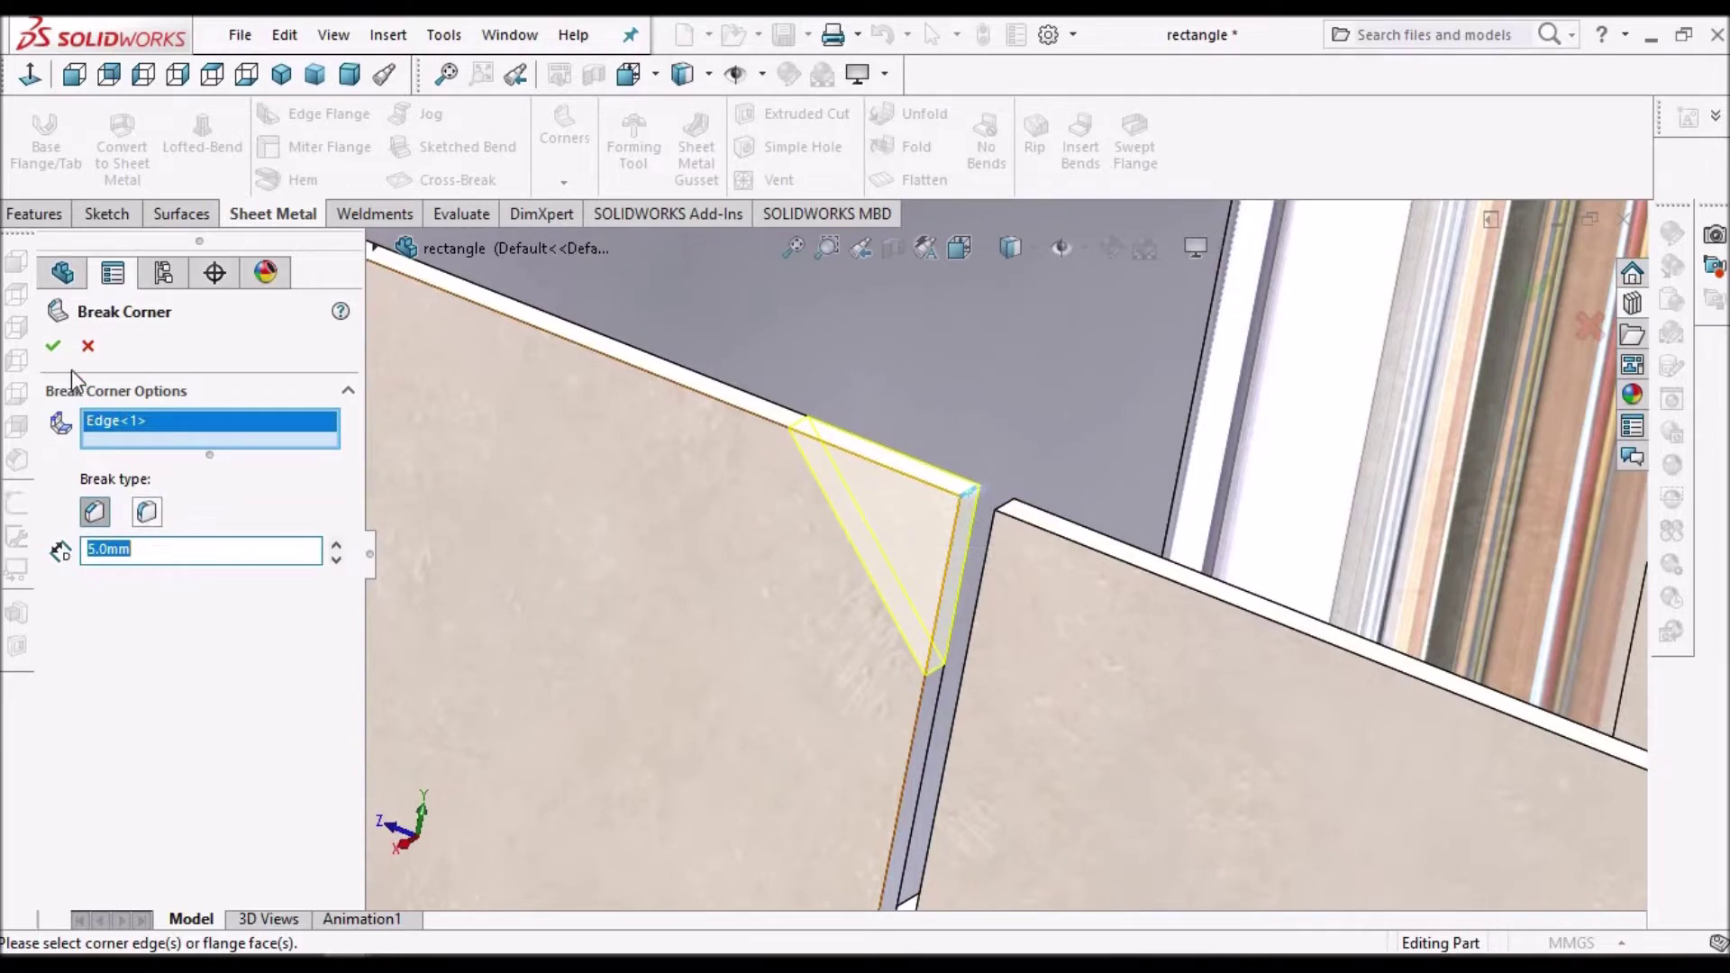
{"action": "left_click", "coordinate": [148, 512]}
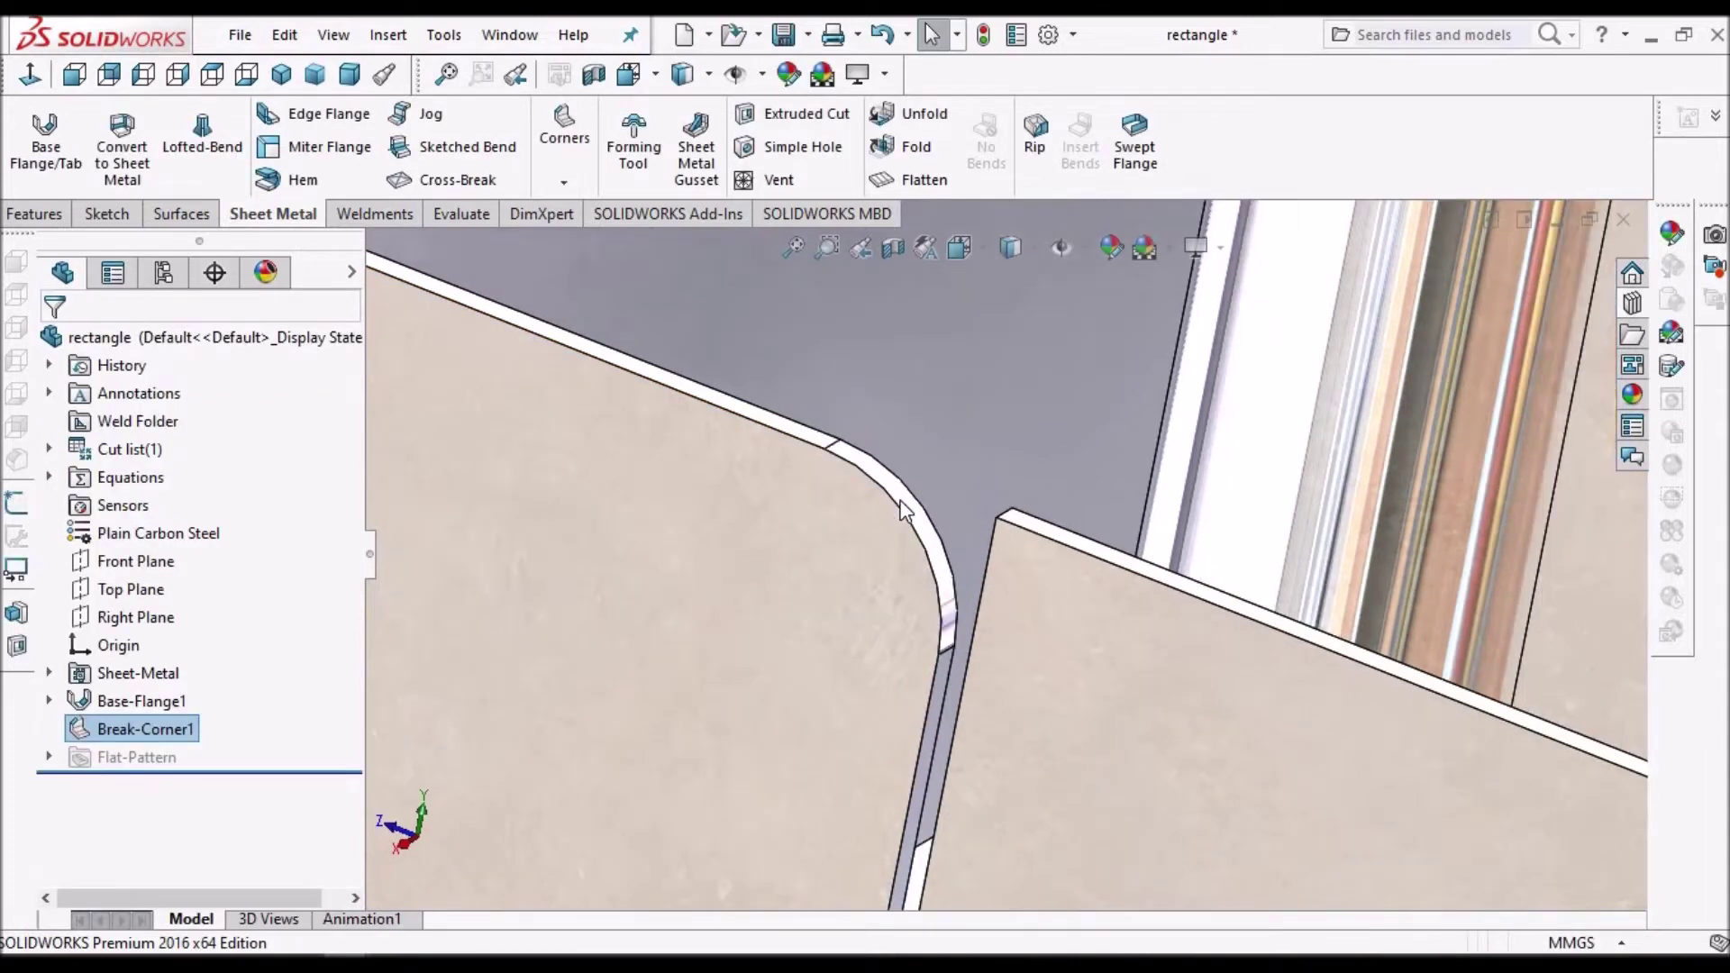
{"action": "scroll", "coordinate": [902, 501], "scroll_direction": "up", "scroll_amount": 10}
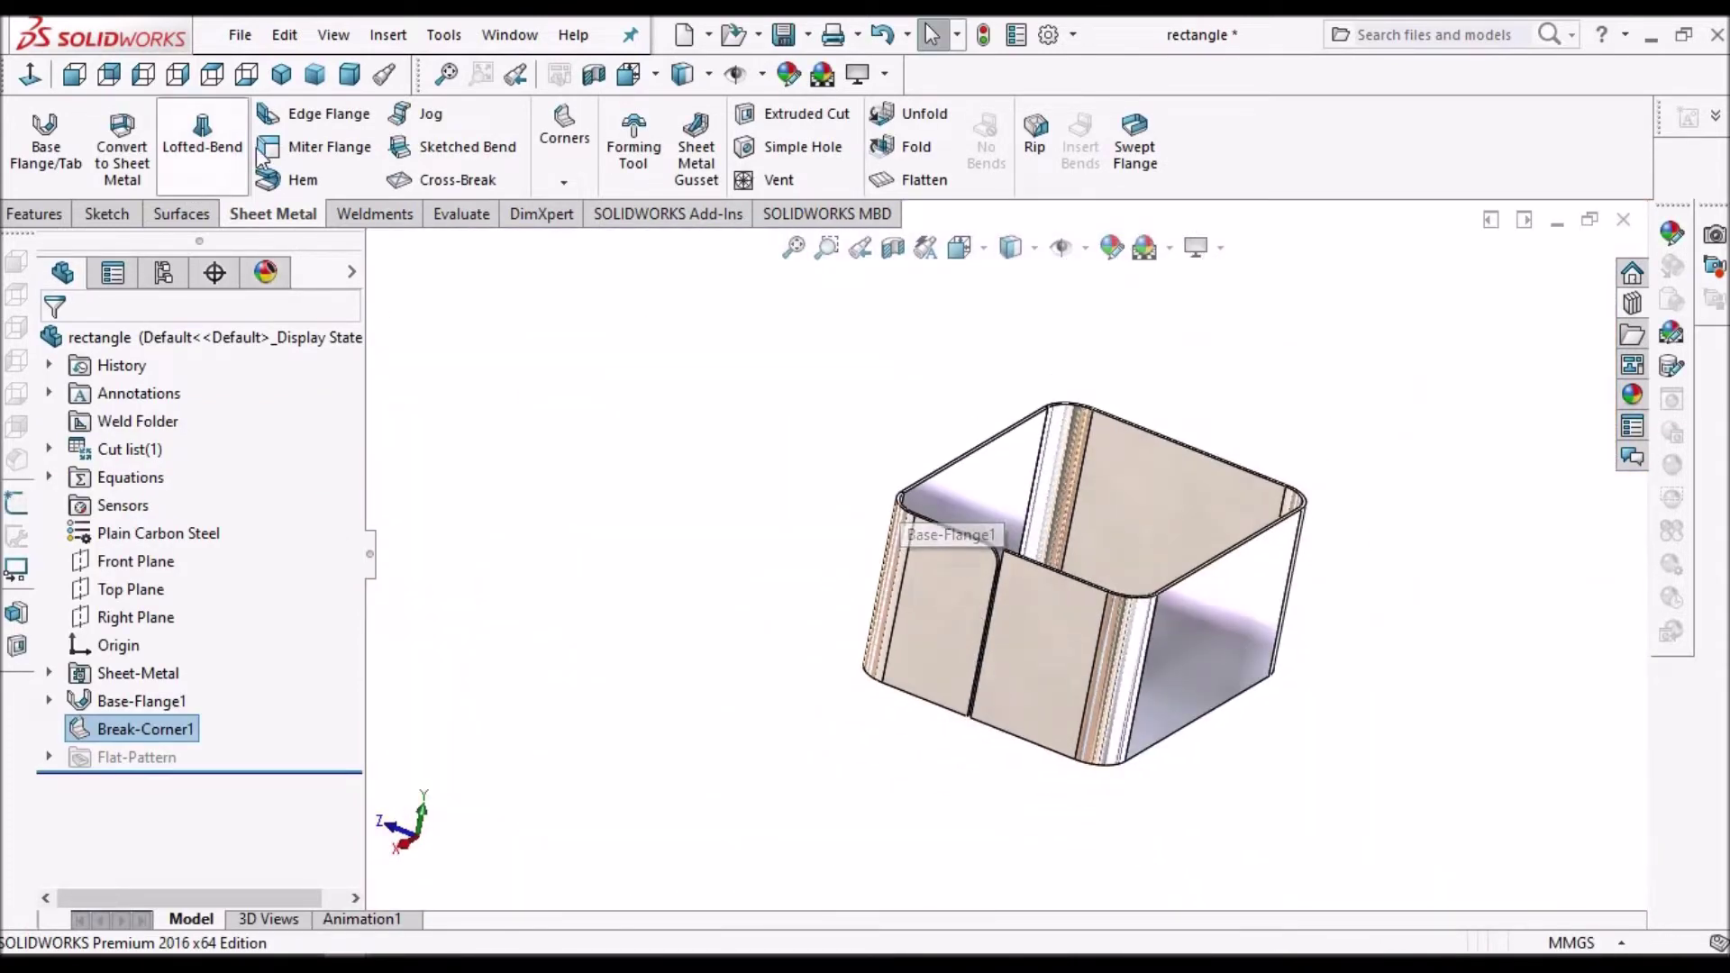
- Add an outward 34 mm edge flange at 90 degrees along the seam edge opposite the rounded corner
{"action": "left_click", "coordinate": [316, 113]}
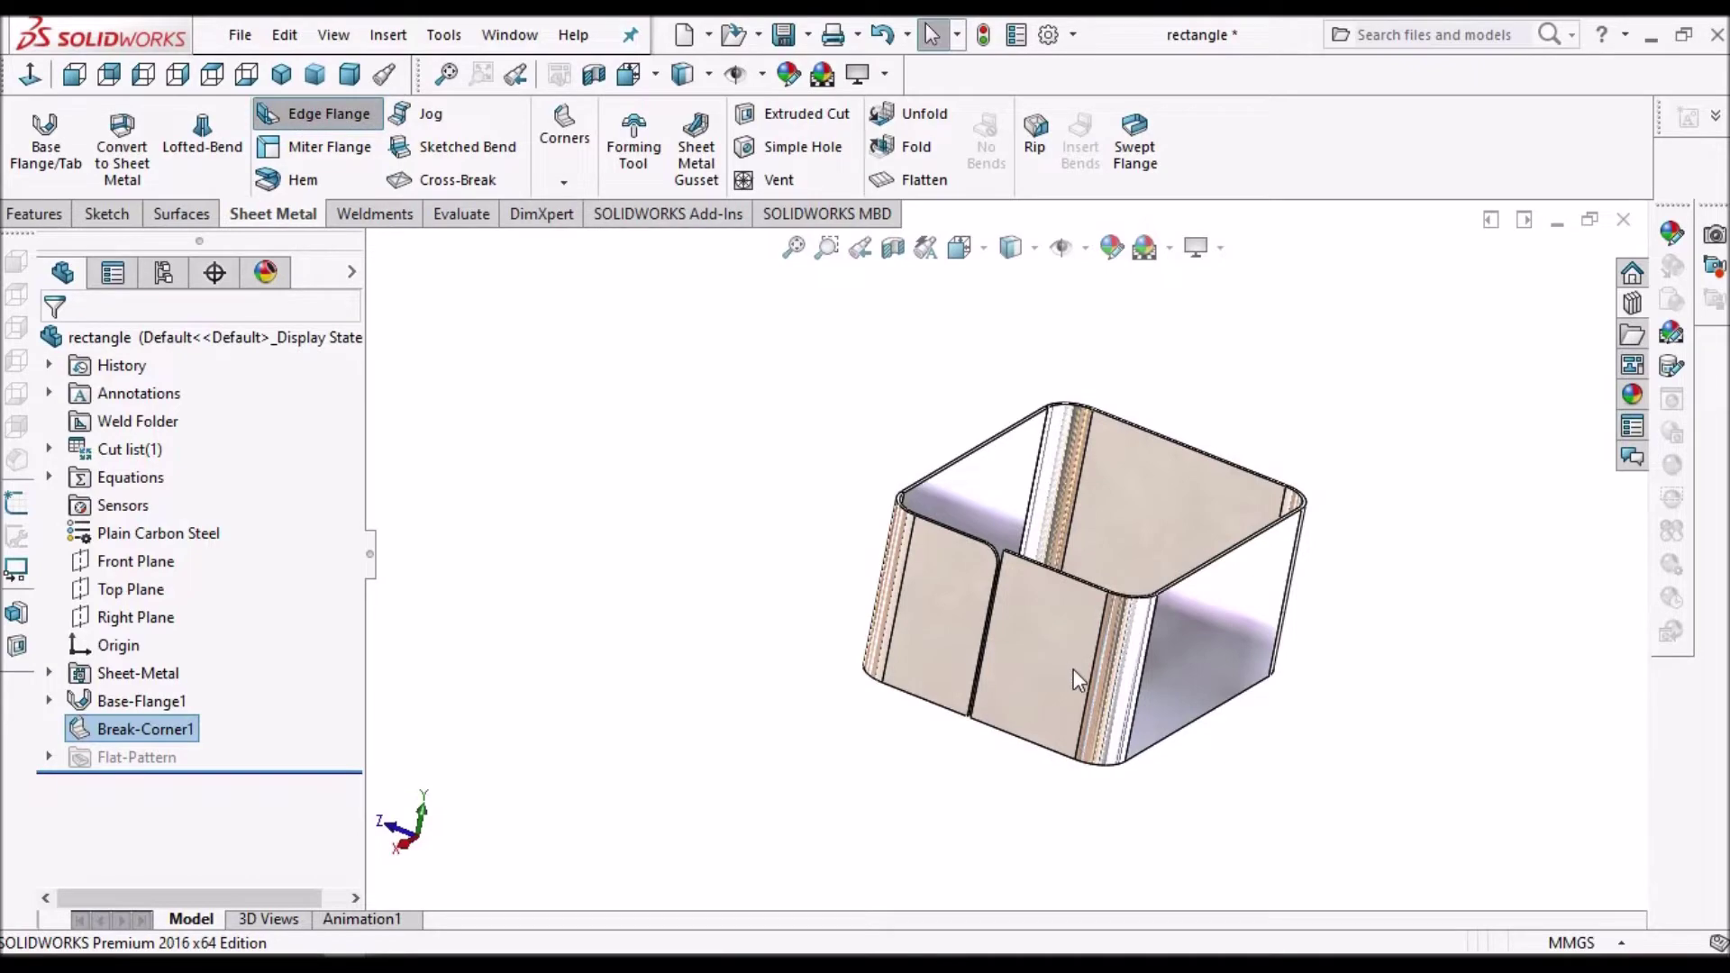
{"action": "middle_click_drag", "start_coordinate": [1051, 655], "coordinate": [1134, 602]}
{"action": "scroll", "coordinate": [1042, 530], "scroll_direction": "down", "scroll_amount": 5}
{"action": "mouse_move", "coordinate": [1043, 539]}
{"action": "middle_mouse_down"}
{"action": "mouse_move", "coordinate": [1082, 625]}
{"action": "mouse_move", "coordinate": [1078, 595]}
{"action": "middle_mouse_up"}
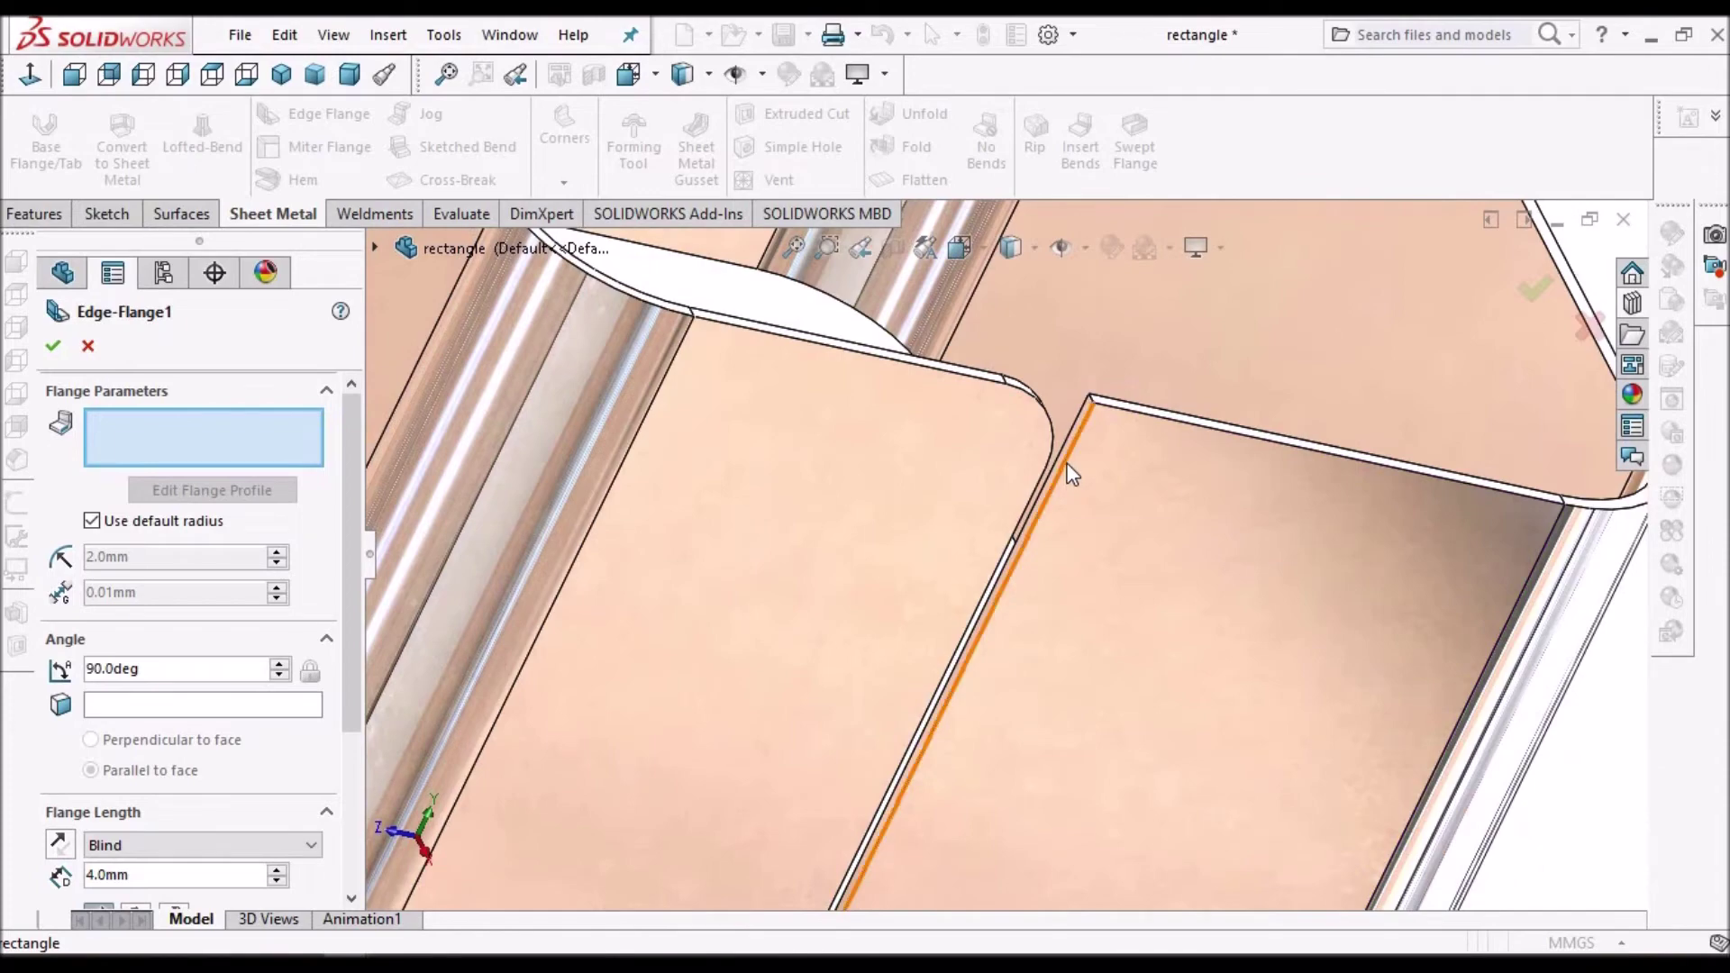
{"action": "left_click", "coordinate": [1072, 474]}
{"action": "scroll", "coordinate": [1085, 505], "scroll_direction": "up", "scroll_amount": 2}
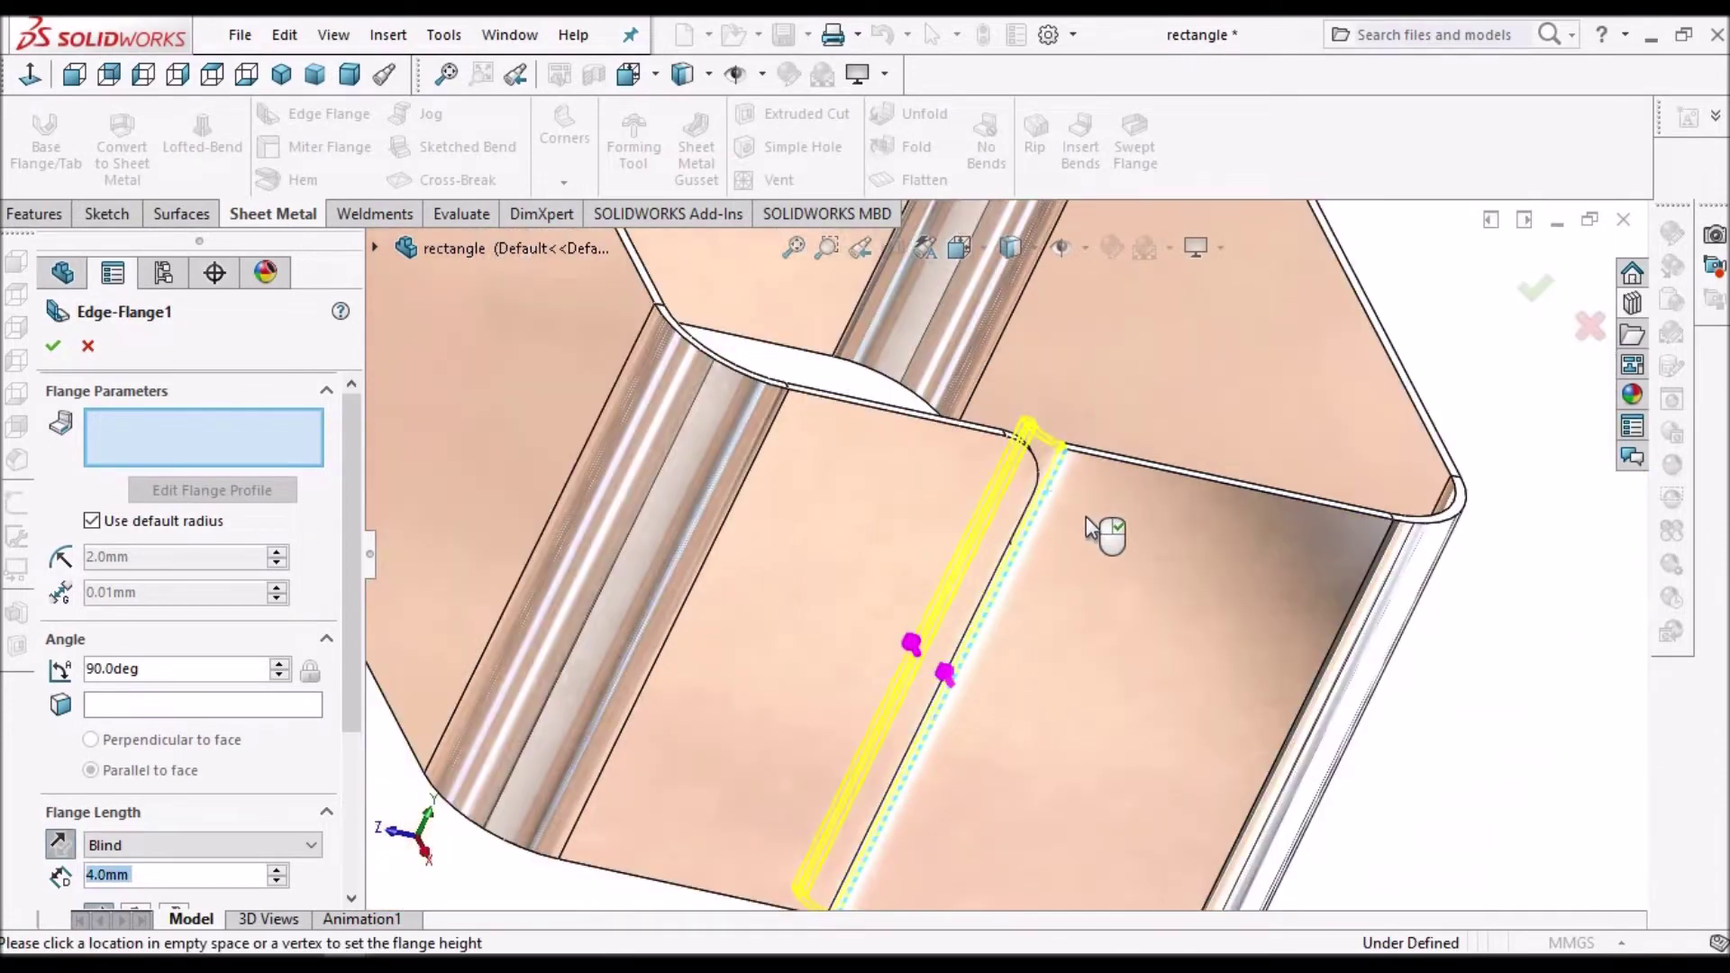
{"action": "middle_click_drag", "start_coordinate": [1003, 560], "coordinate": [1309, 317]}
{"action": "scroll", "coordinate": [1124, 466], "scroll_direction": "down", "scroll_amount": 1}
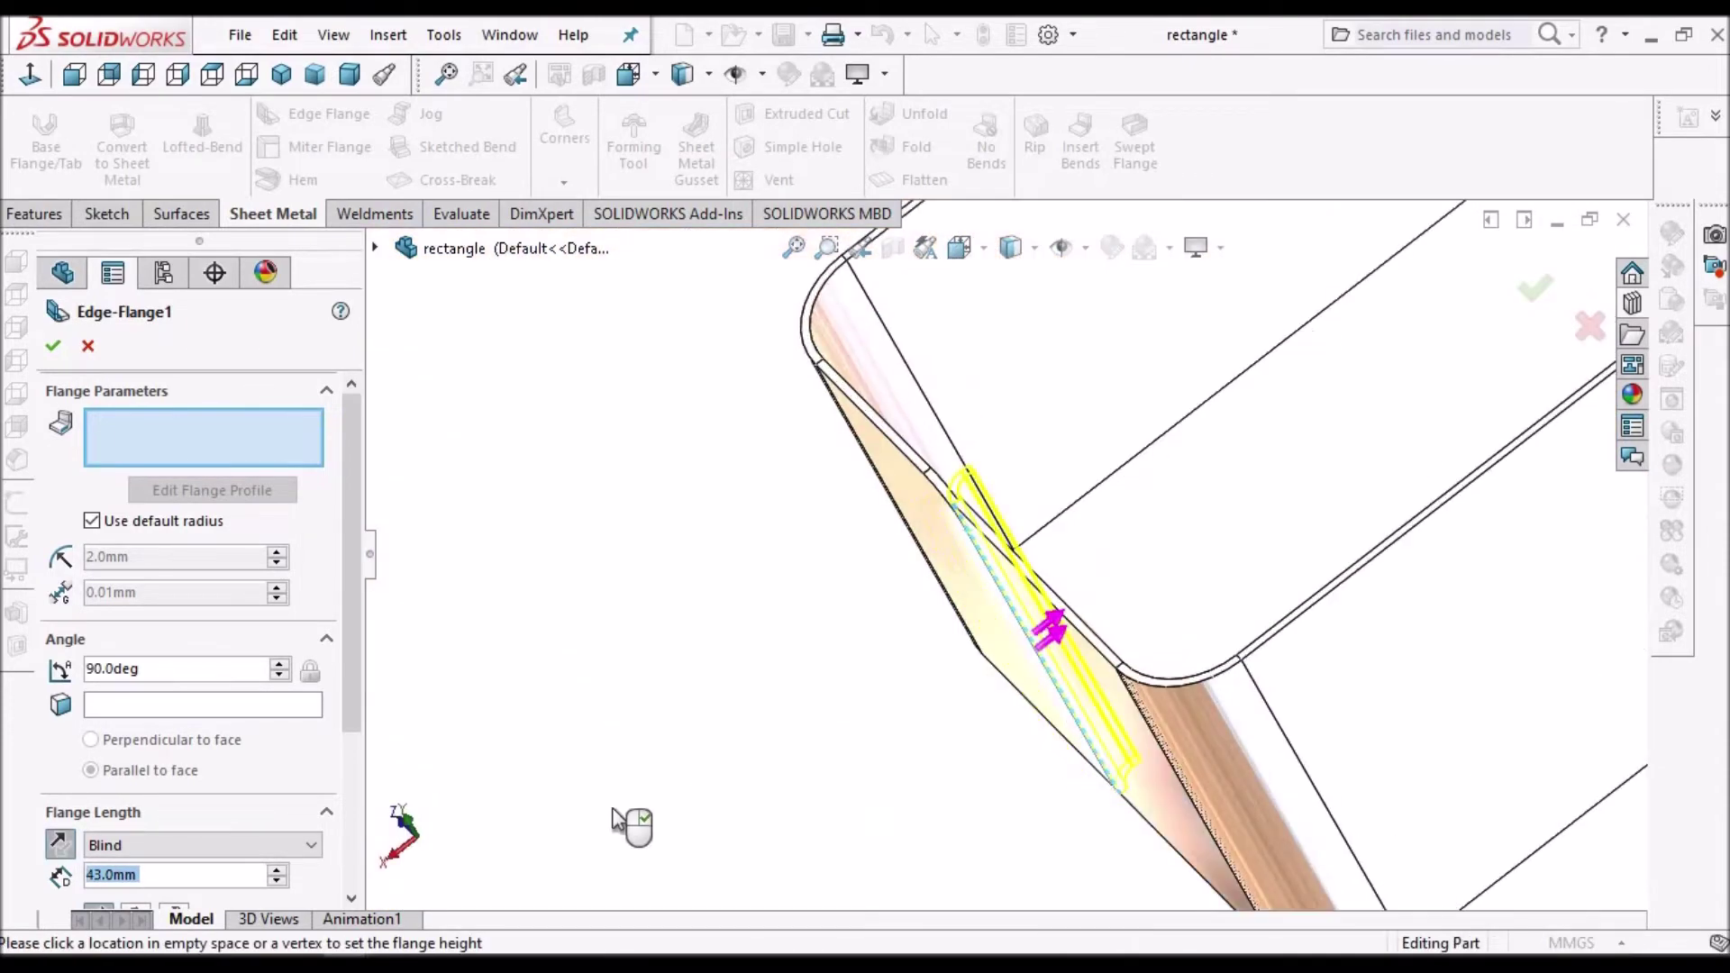
{"action": "left_click", "coordinate": [711, 655]}
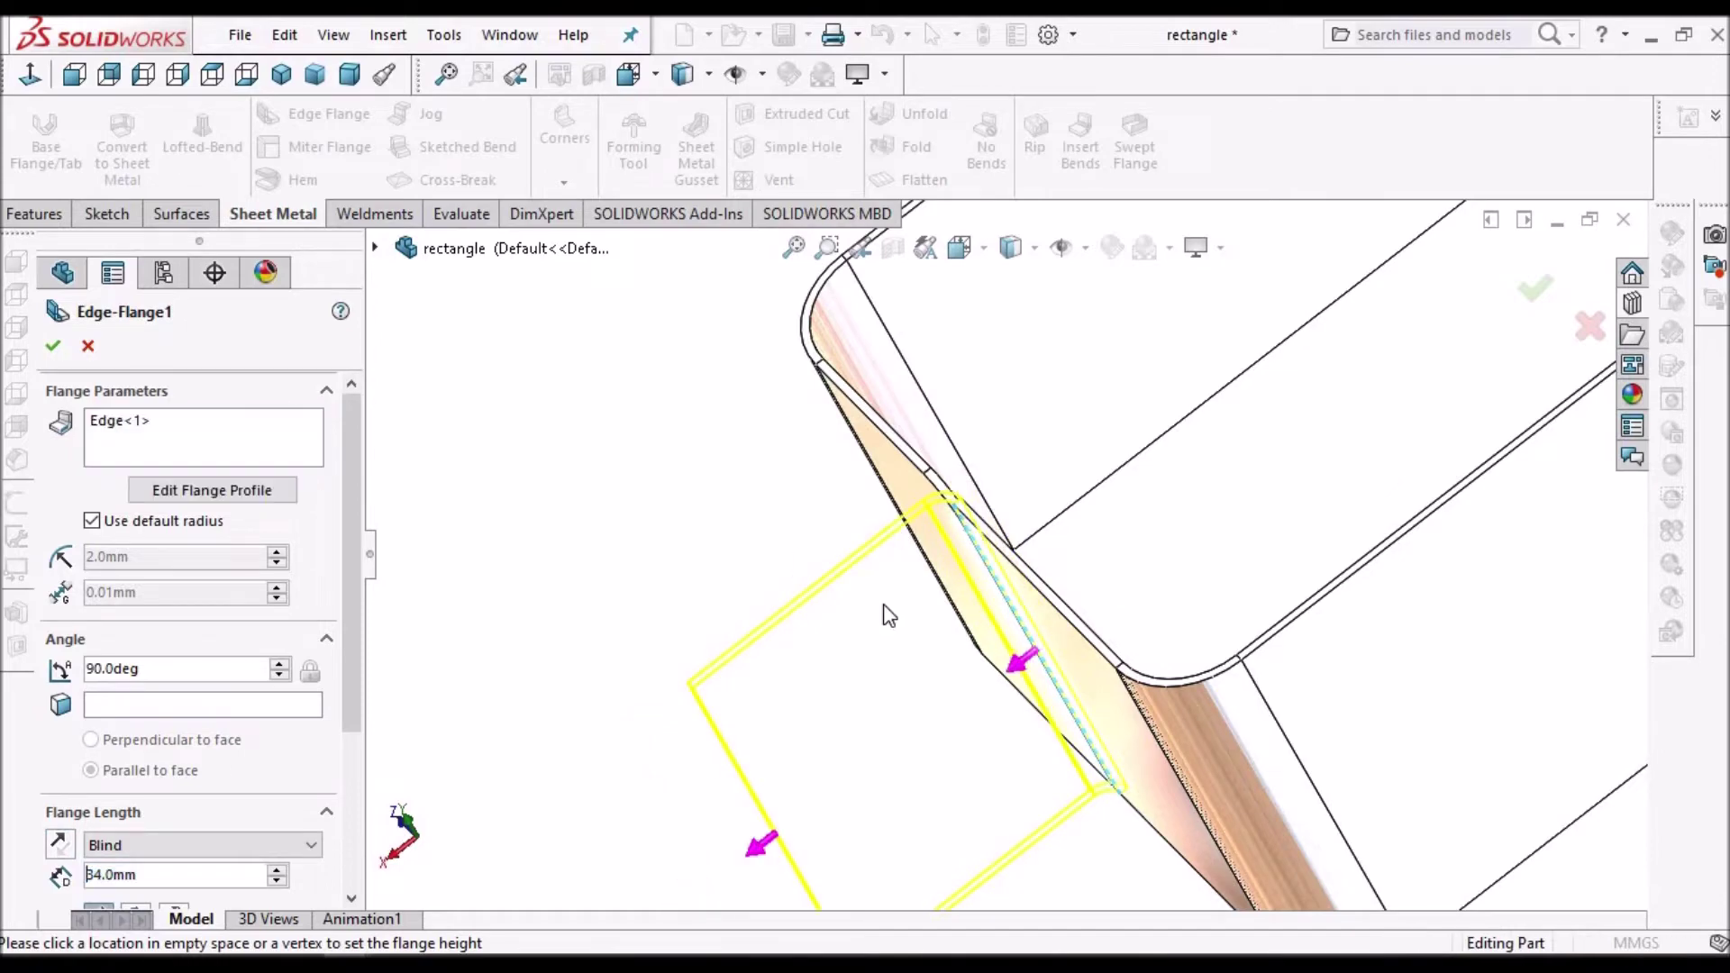
{"action": "middle_click_drag", "start_coordinate": [933, 625], "coordinate": [932, 681]}
{"action": "scroll", "coordinate": [940, 613], "scroll_direction": "up", "scroll_amount": 4}
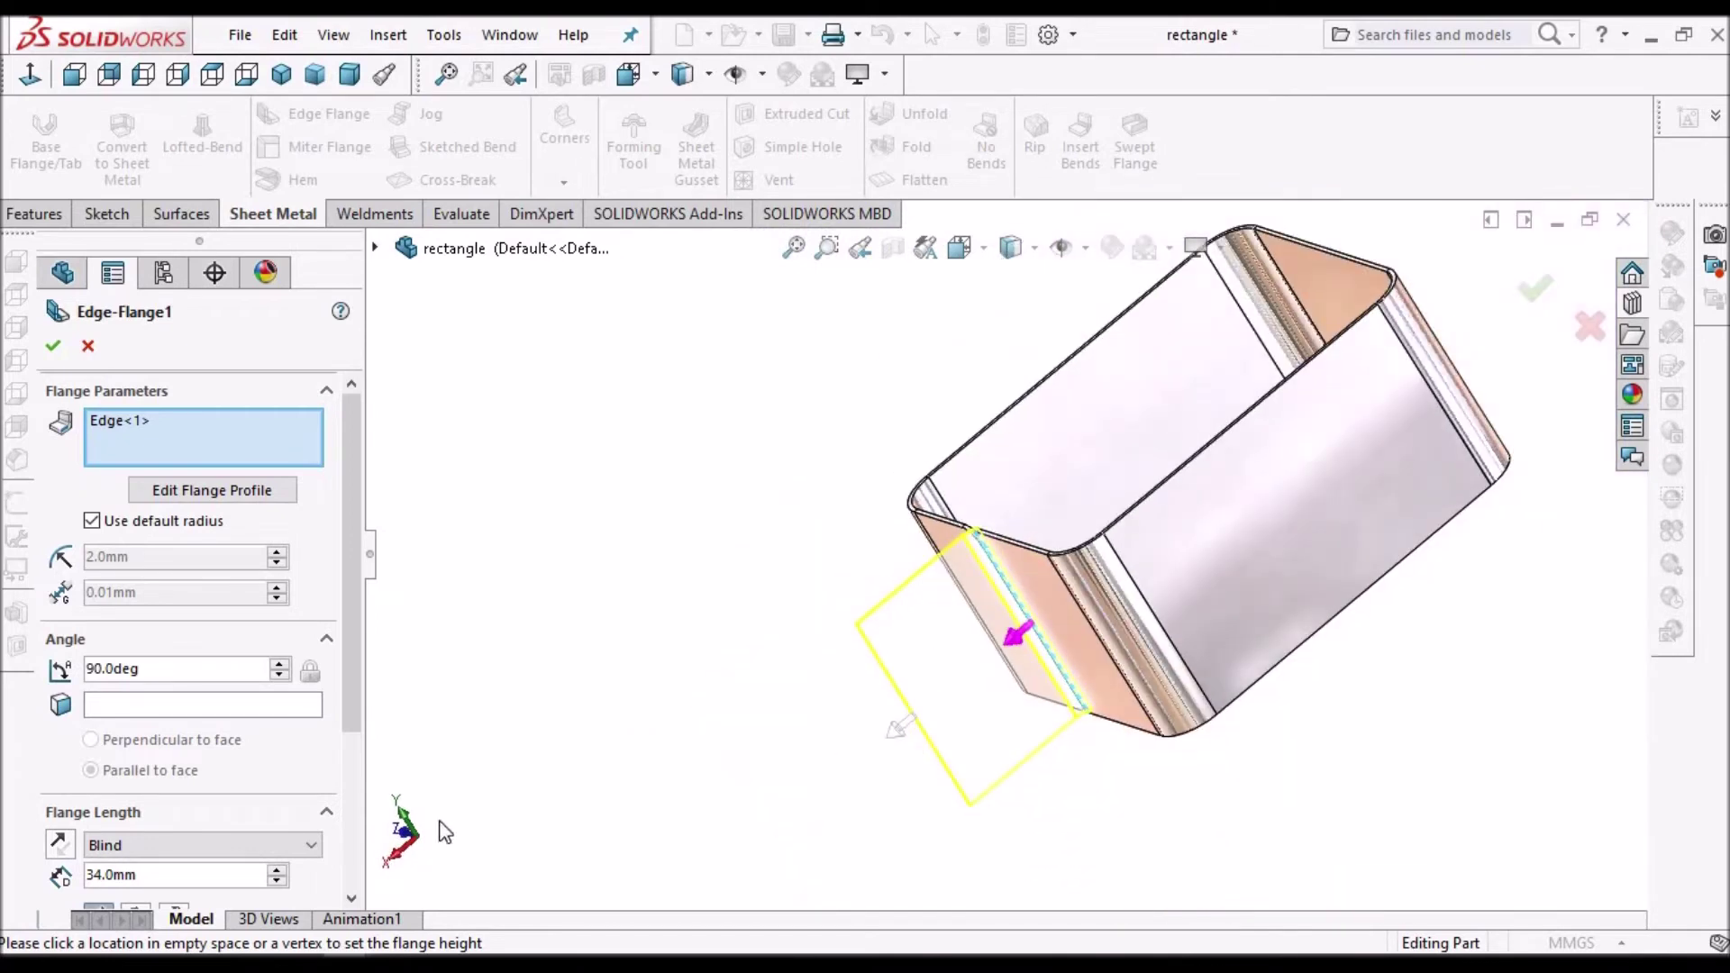
{"action": "left_click", "coordinate": [53, 346]}
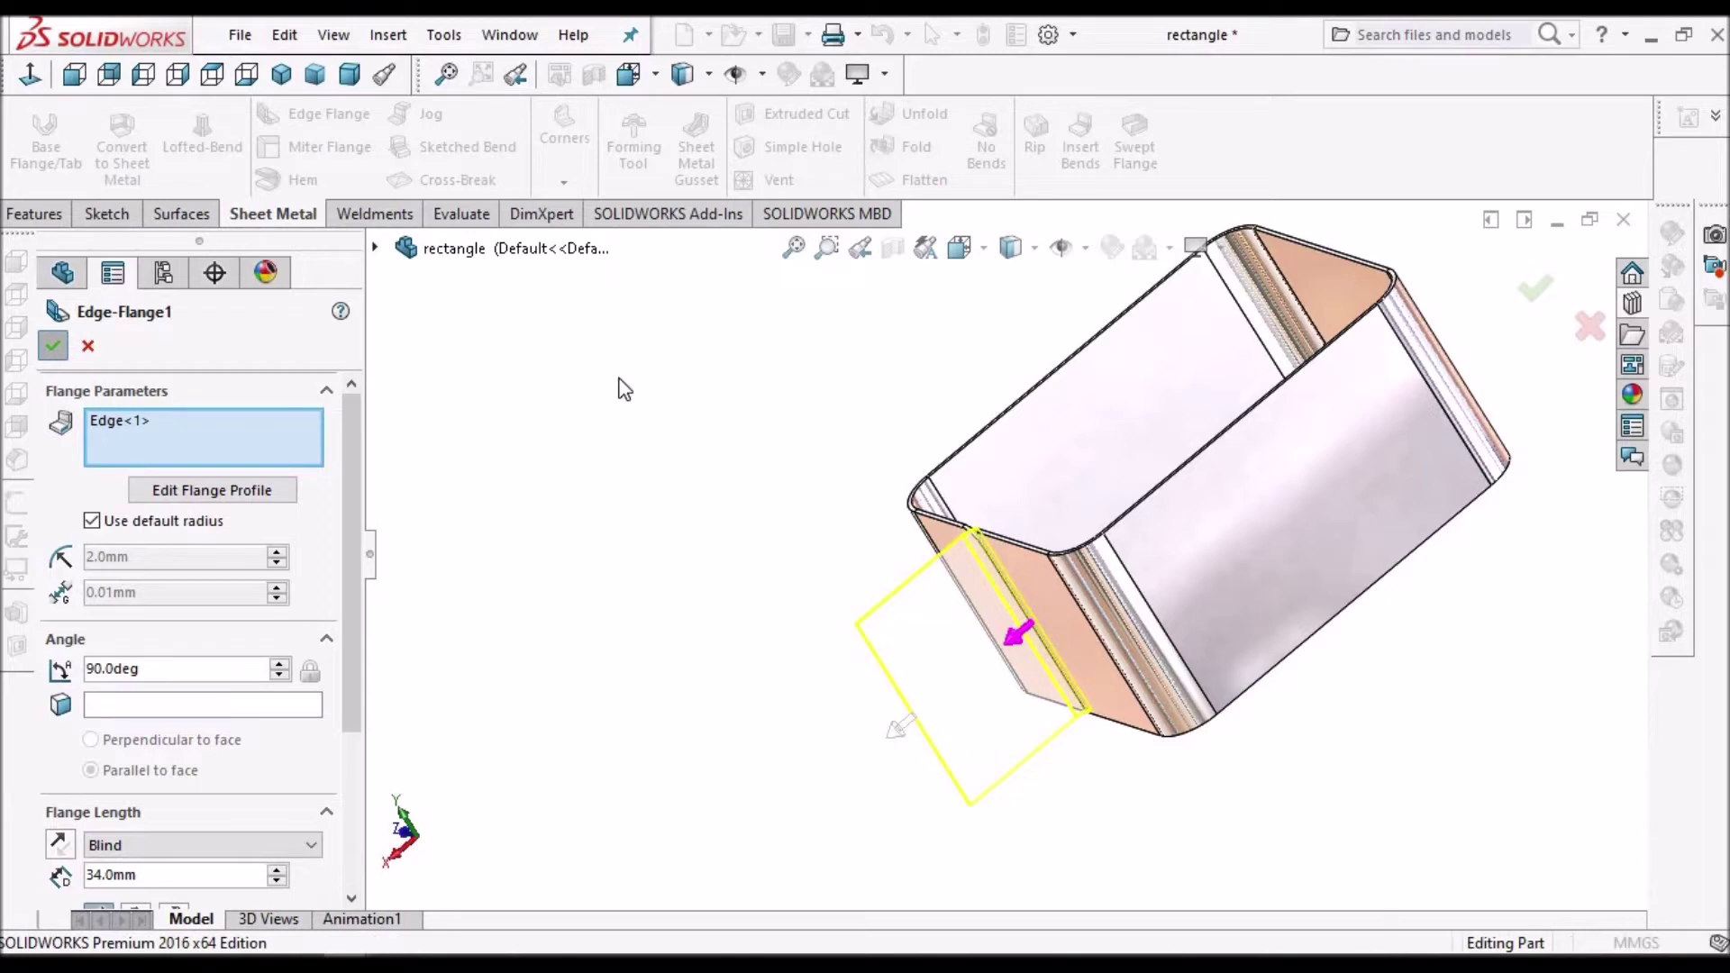
- Flatten the rectangular part with its edge flange to view the flat pattern and return it to the folded state
{"action": "left_click", "coordinate": [928, 180]}
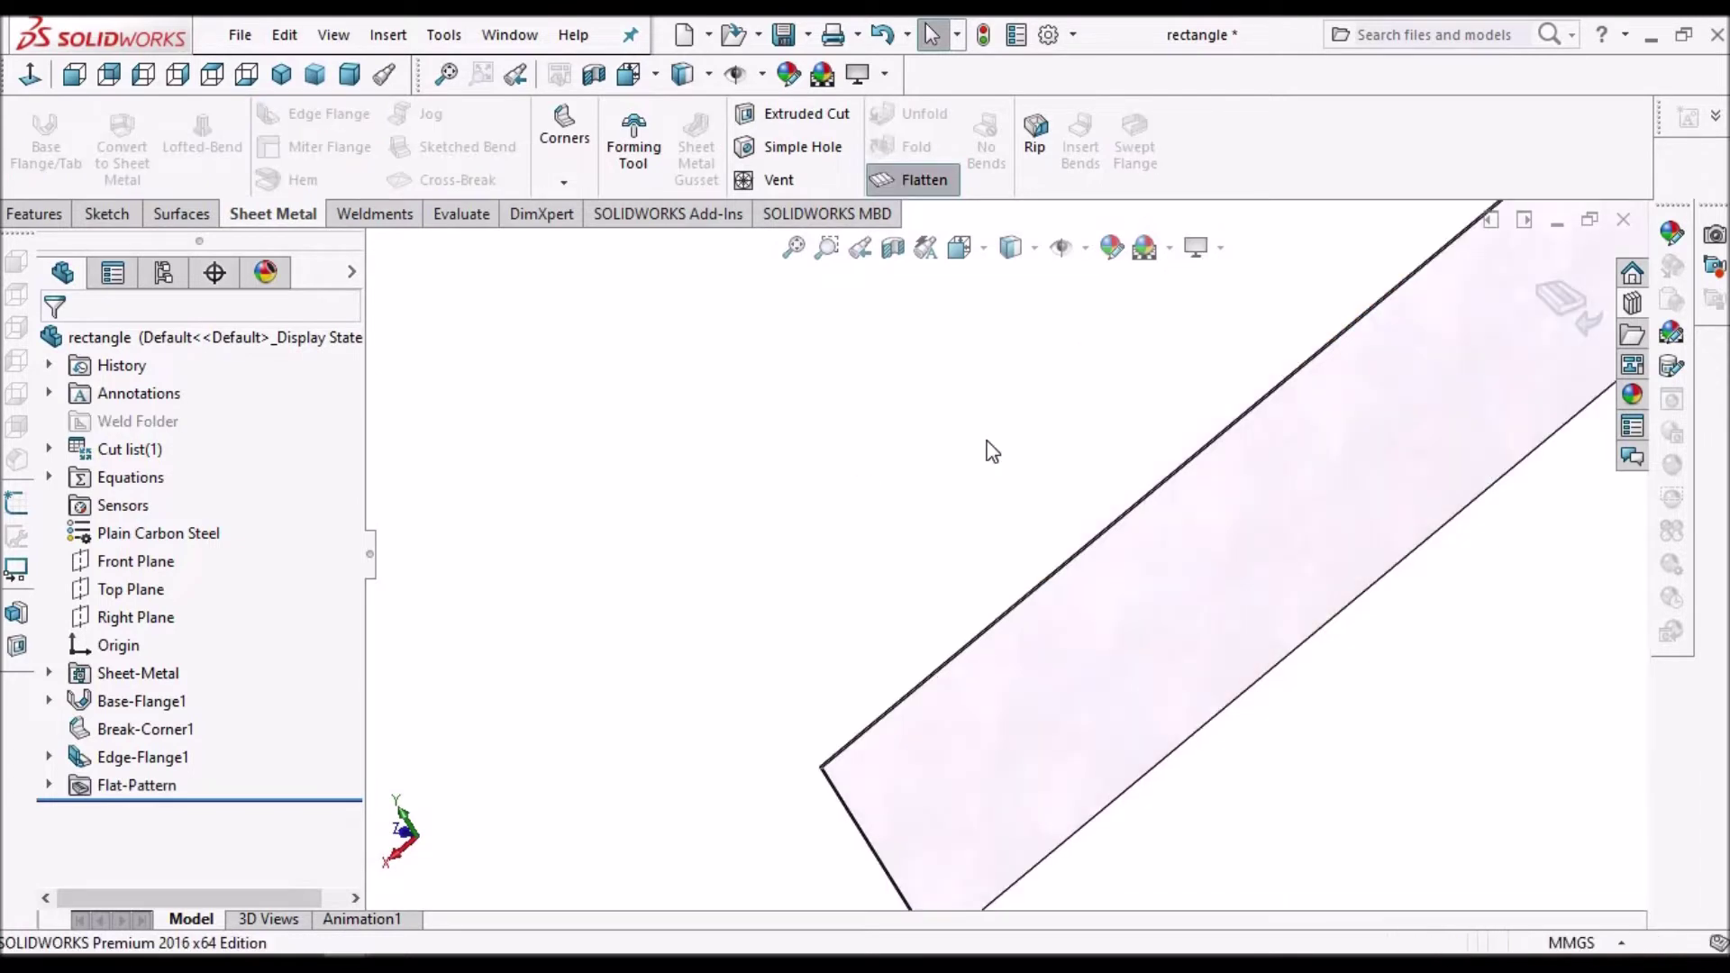
{"action": "left_click", "coordinate": [919, 180]}
{"action": "scroll", "coordinate": [1146, 544], "scroll_direction": "up", "scroll_amount": 1}
{"action": "scroll", "coordinate": [1150, 569], "scroll_direction": "down", "scroll_amount": 1}
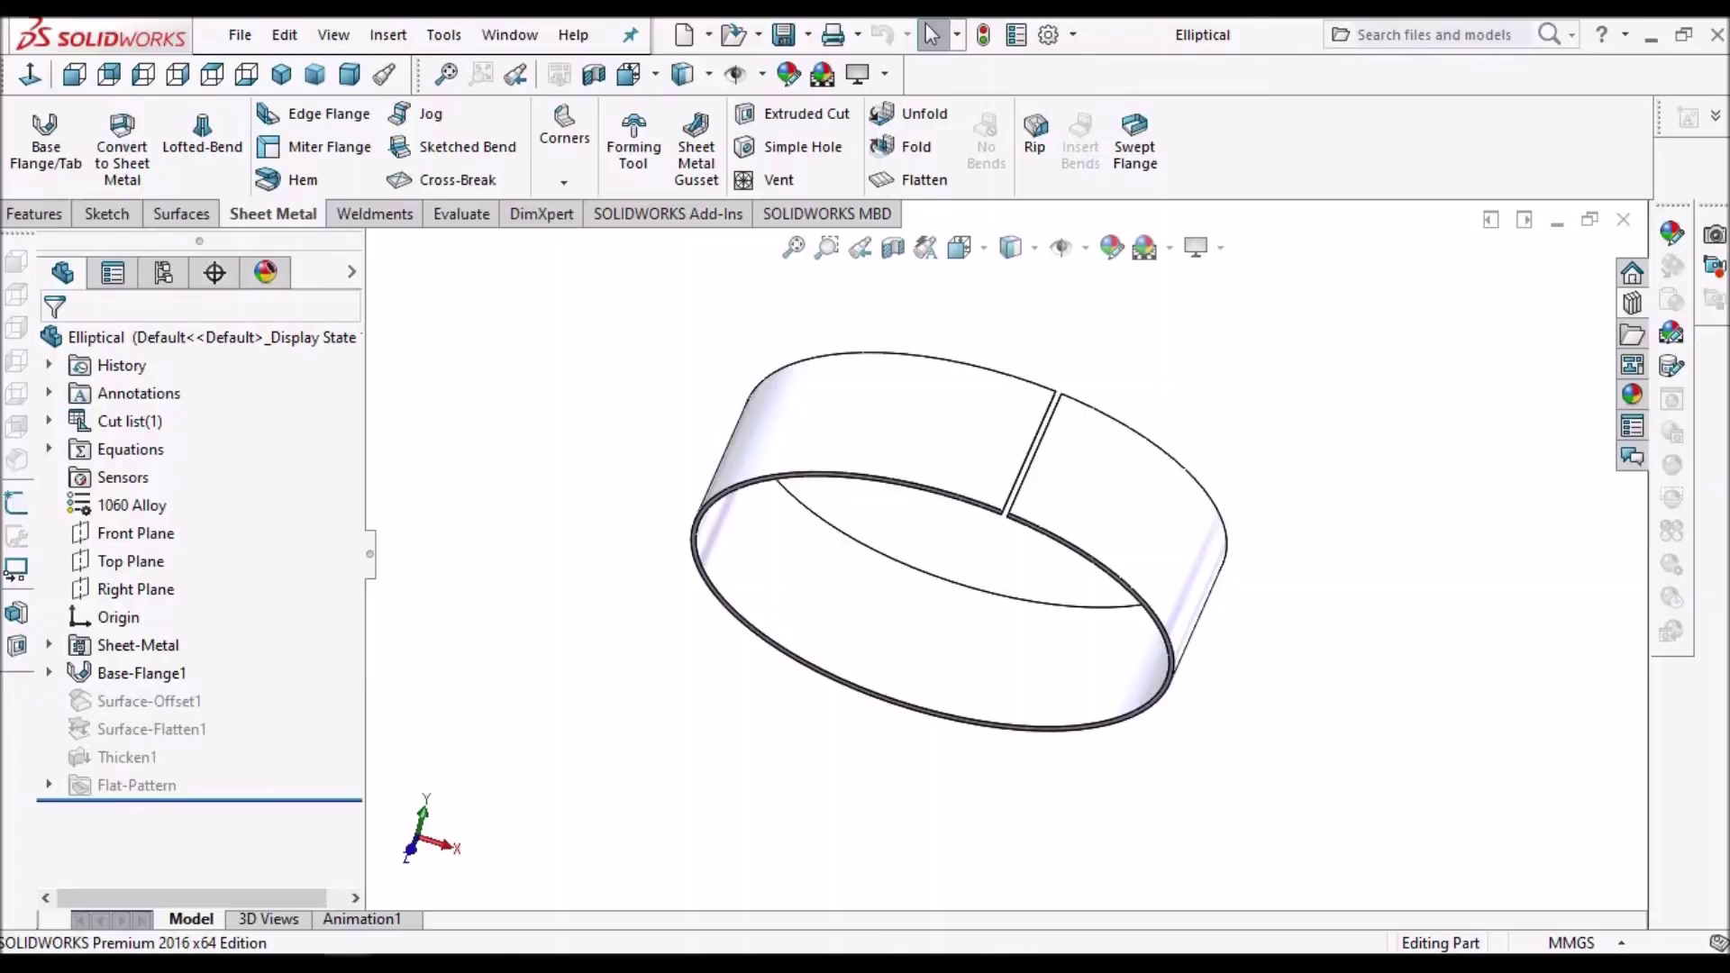
- Switch from the Elliptical part to Part3 and open its Sketch1 for editing
{"action": "middle_click_drag", "start_coordinate": [985, 549], "coordinate": [989, 598]}
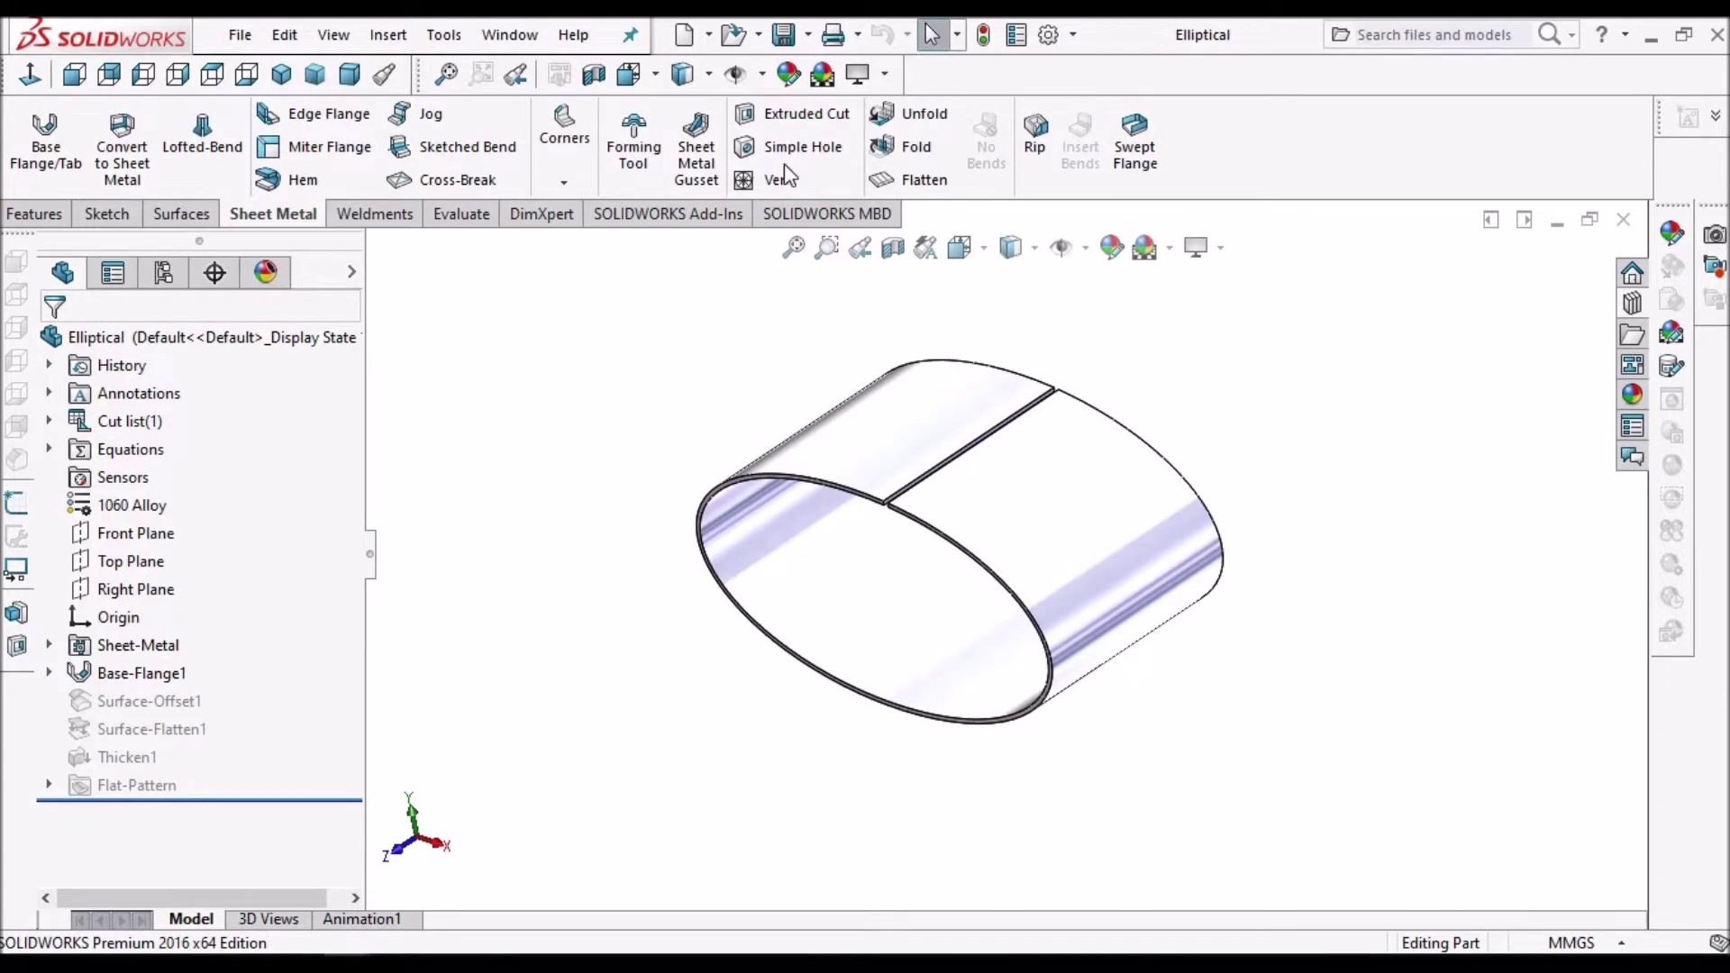
{"action": "left_click", "coordinate": [512, 36]}
{"action": "left_click", "coordinate": [606, 337]}
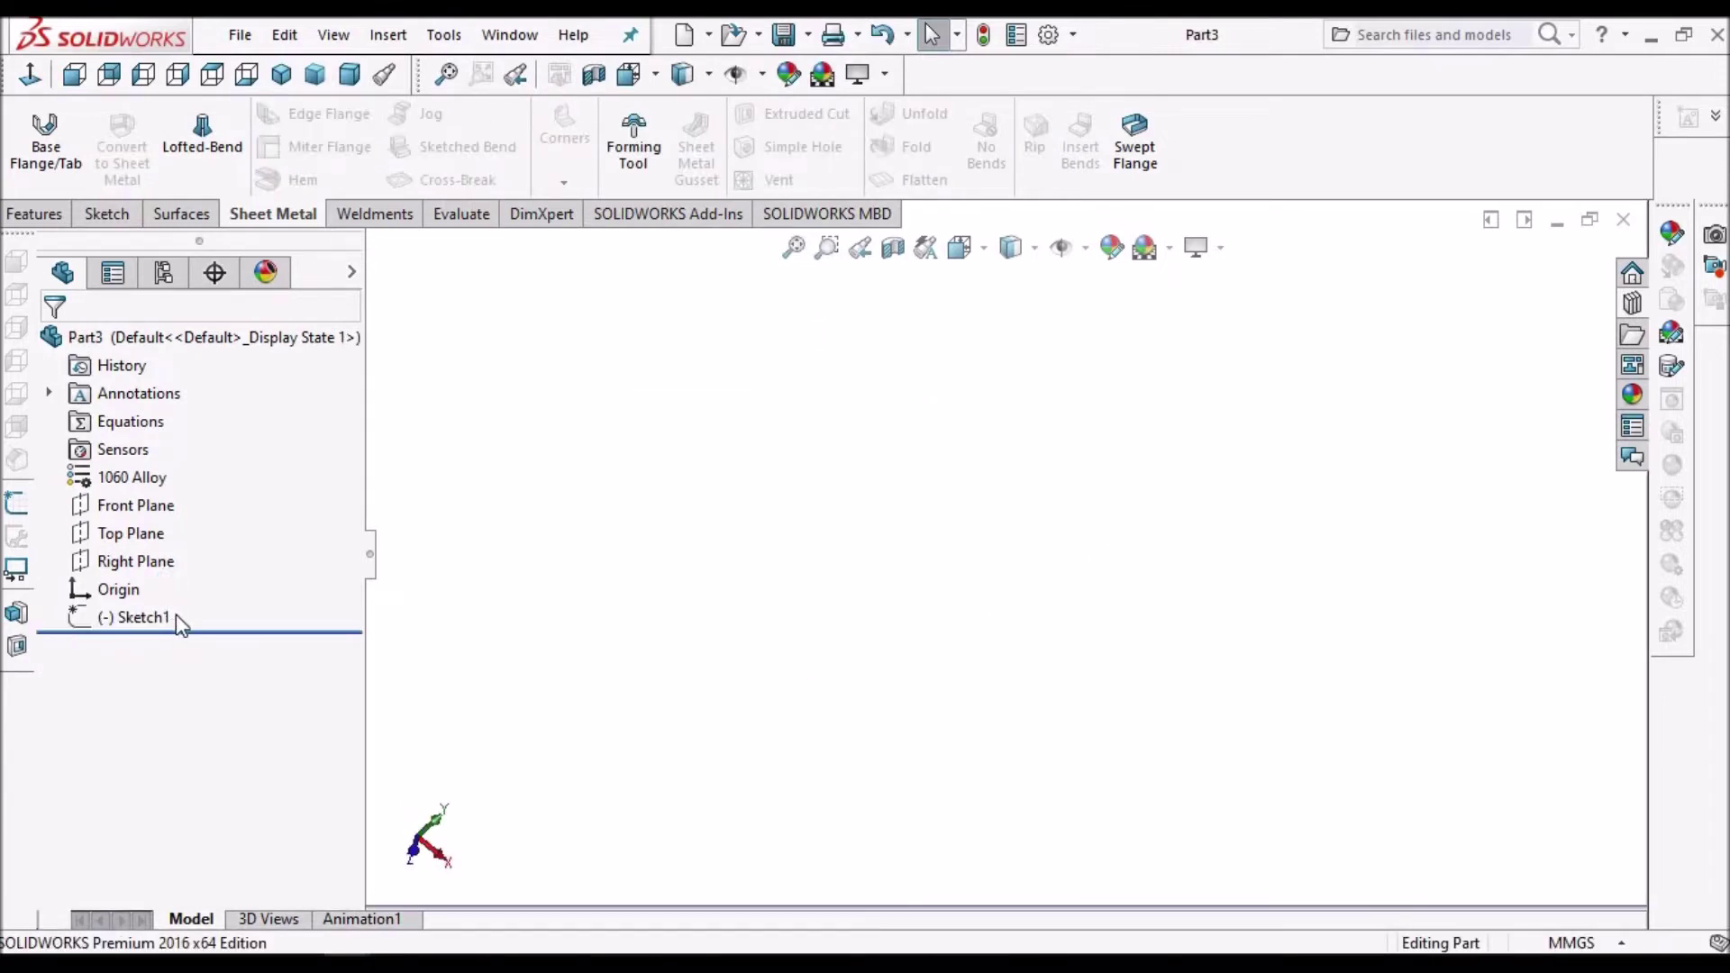
{"action": "right_click", "coordinate": [145, 618]}
{"action": "left_click", "coordinate": [168, 446]}
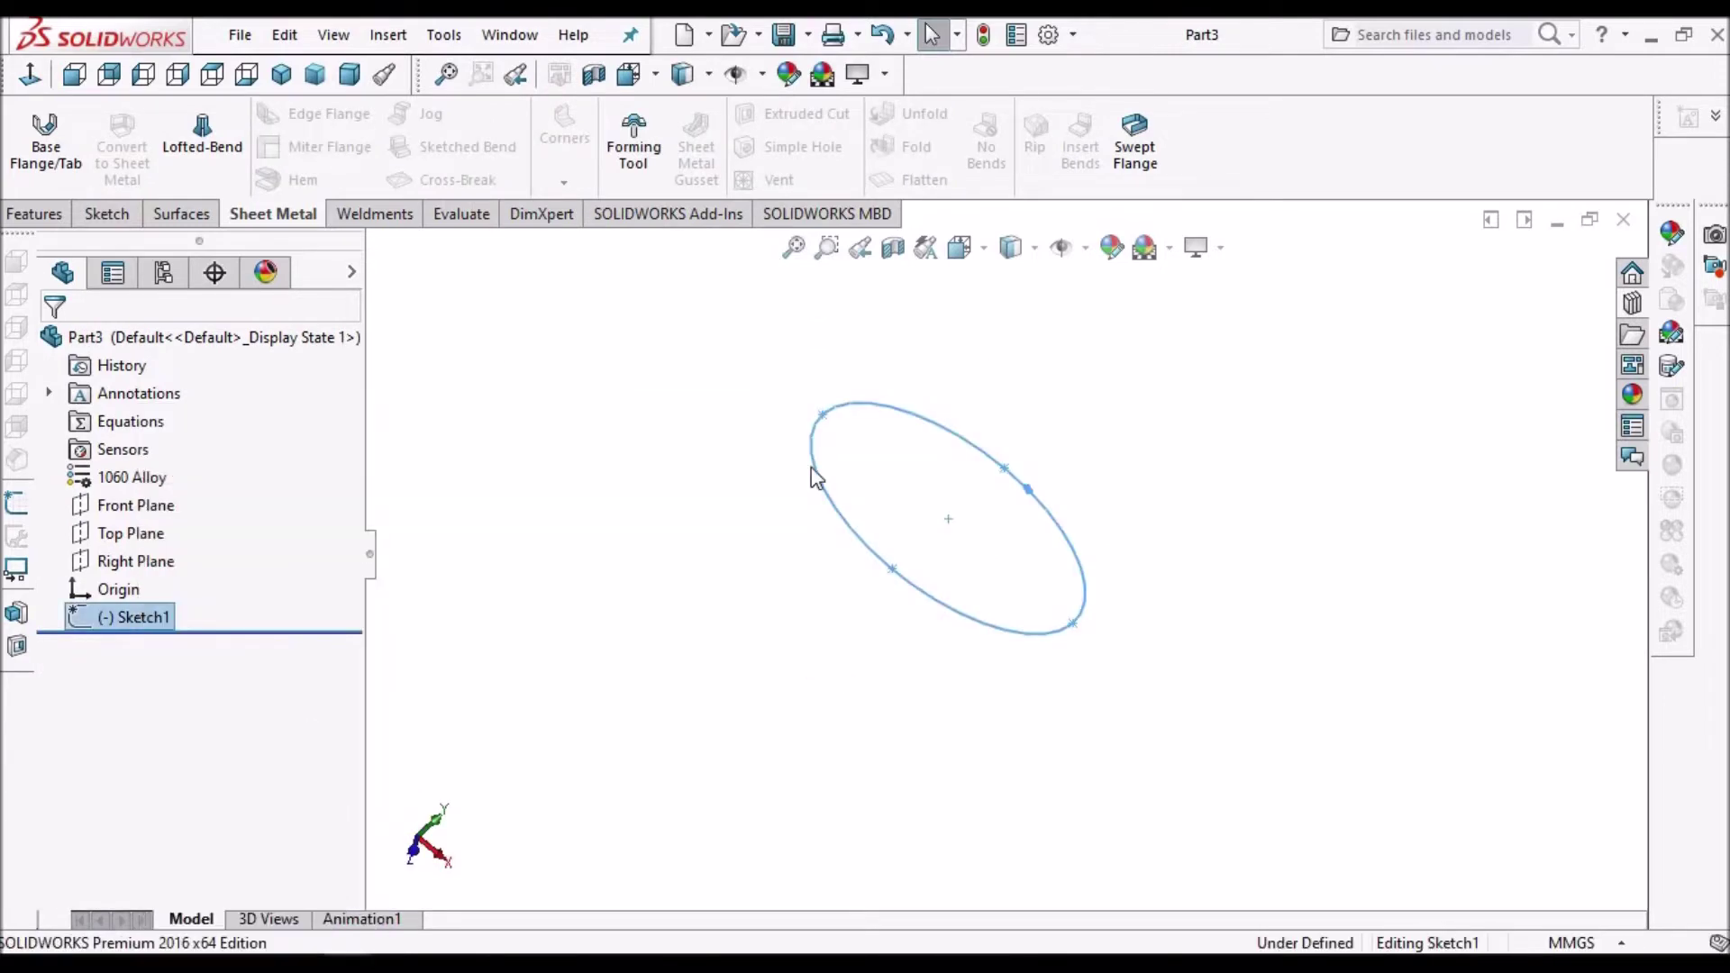
{"action": "left_click", "coordinate": [32, 76]}
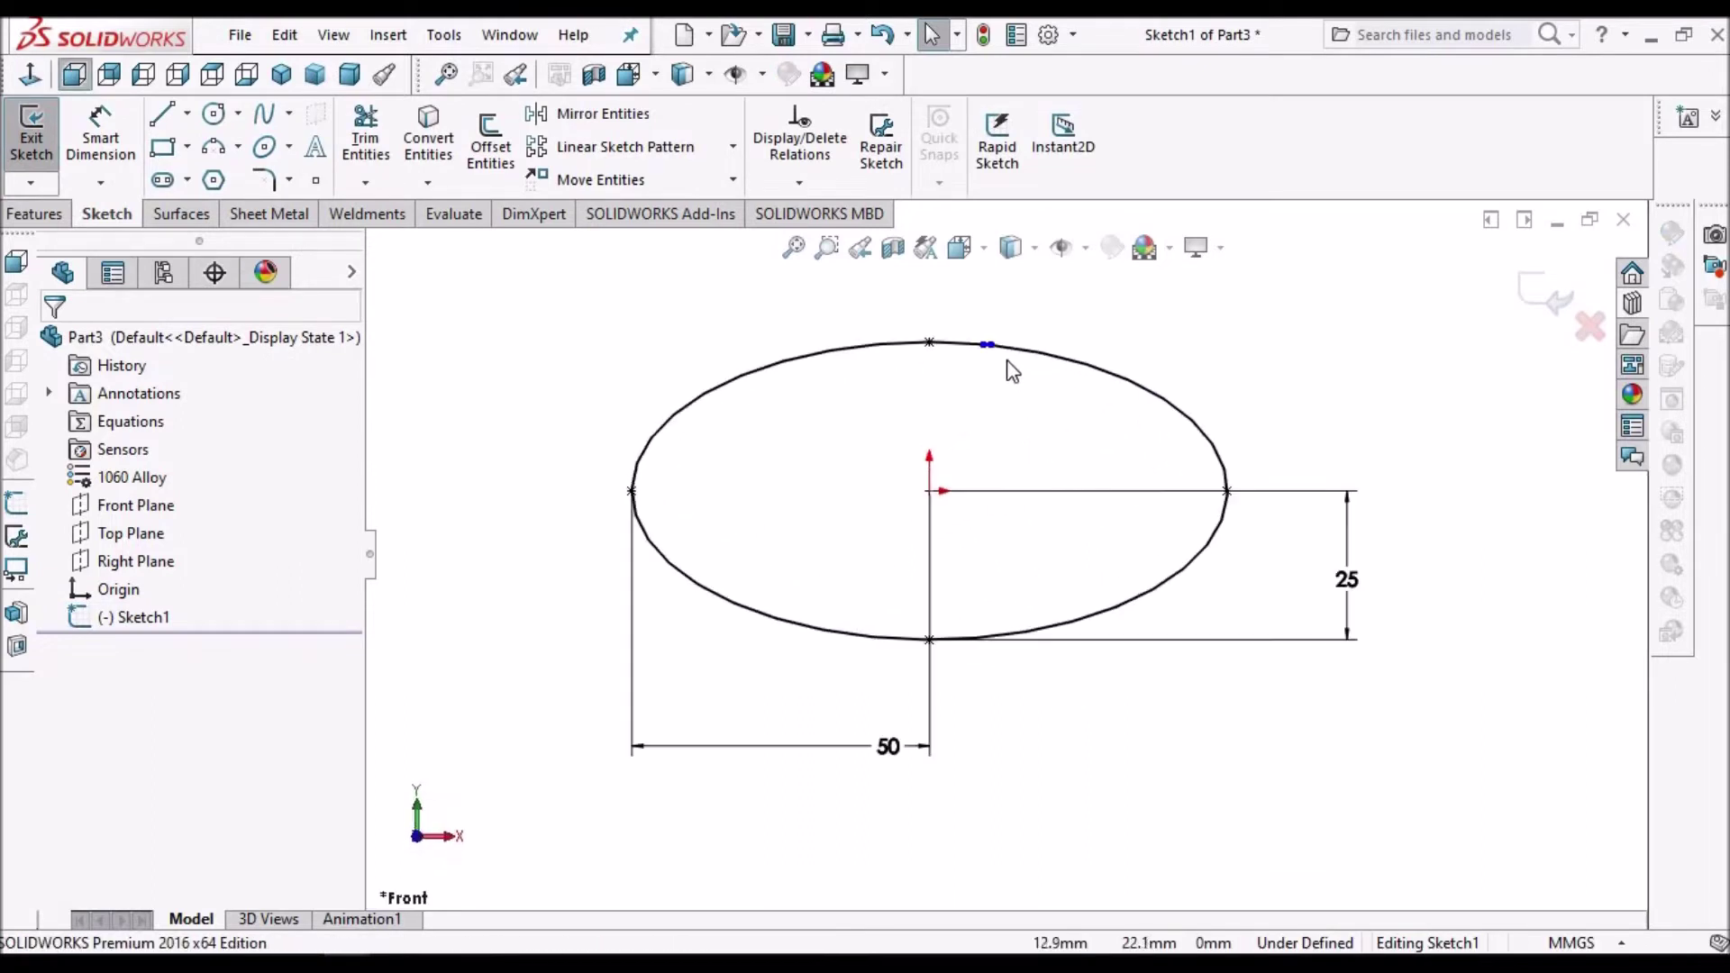
- Check the small gap between the open ends of the ellipse and exit the sketch
{"action": "scroll", "coordinate": [1009, 370], "scroll_direction": "down", "scroll_amount": 5}
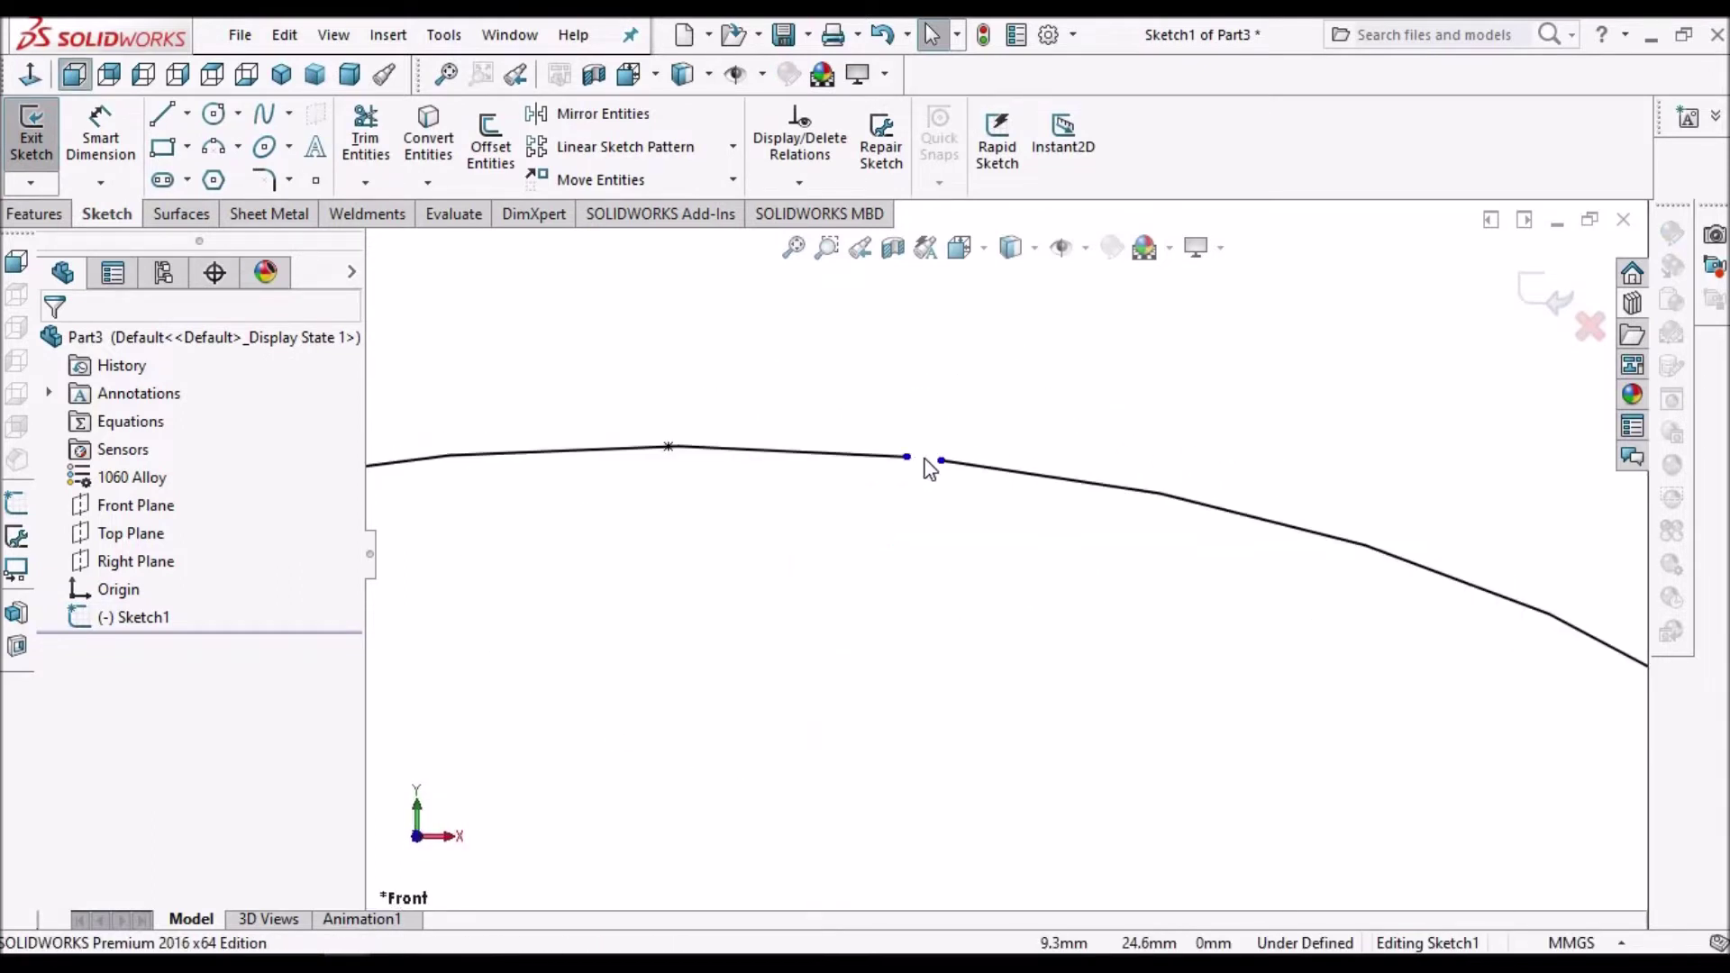
{"action": "scroll", "coordinate": [1460, 472], "scroll_direction": "up", "scroll_amount": 4}
{"action": "left_click", "coordinate": [1543, 298]}
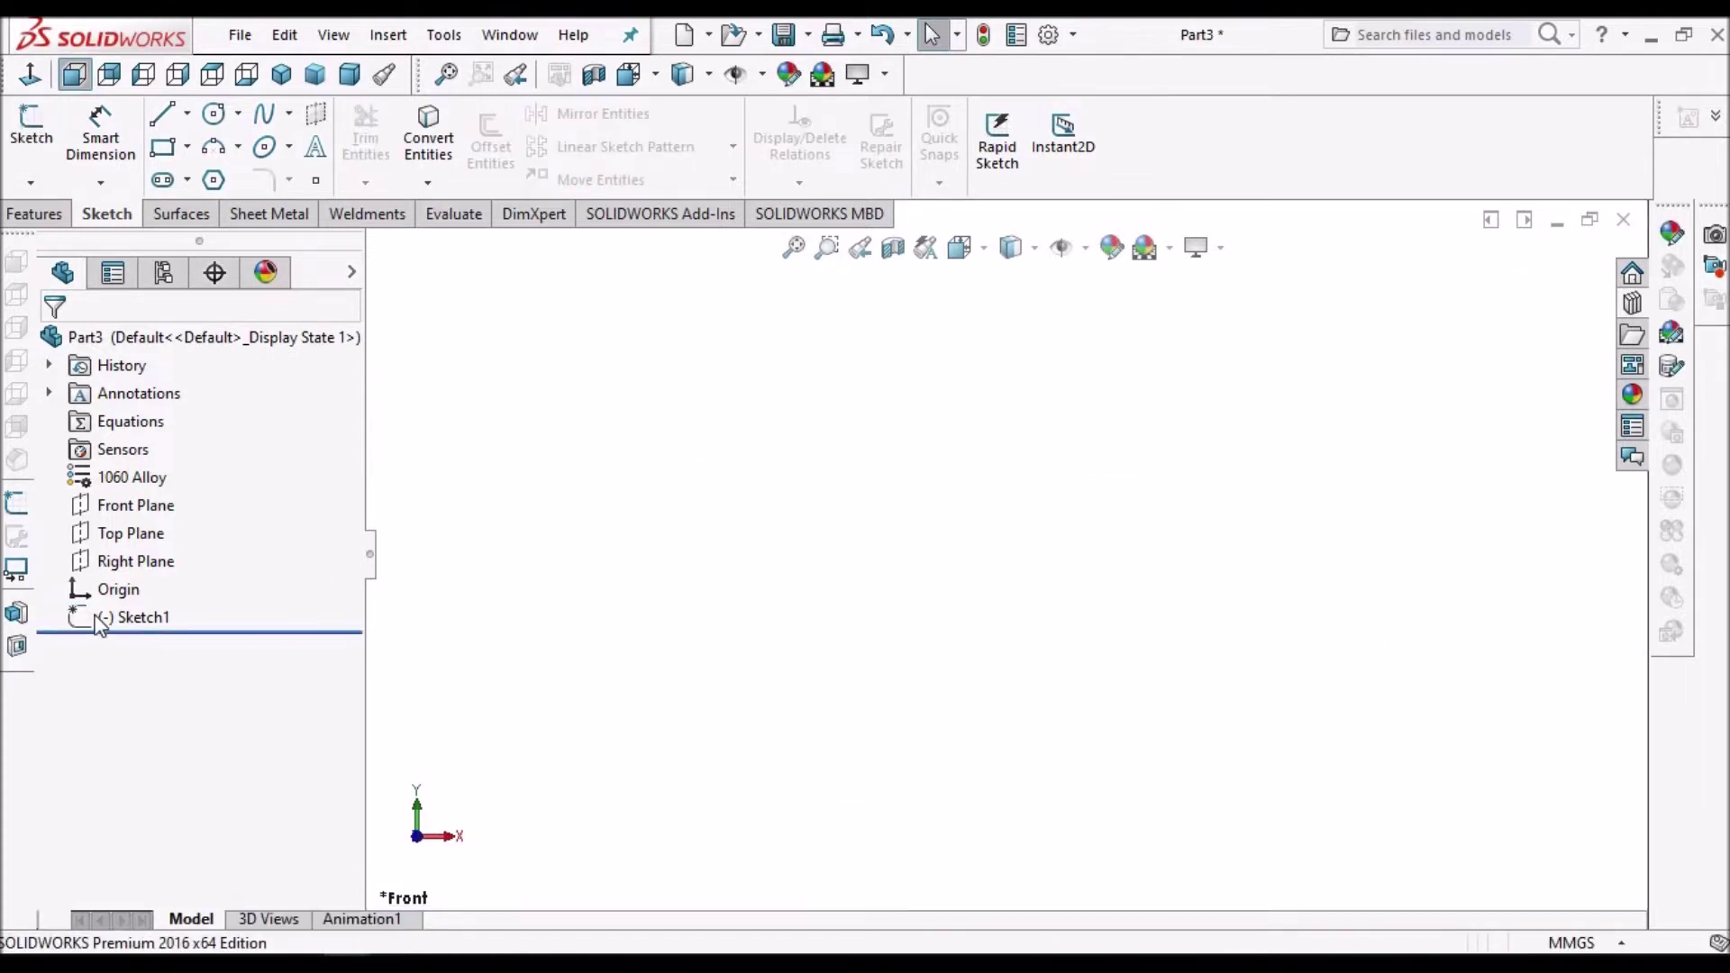
- Create a base flange from the open ellipse sketch with a blind depth of 50 mm and flatten it
{"action": "left_click", "coordinate": [118, 617]}
{"action": "left_click", "coordinate": [268, 214]}
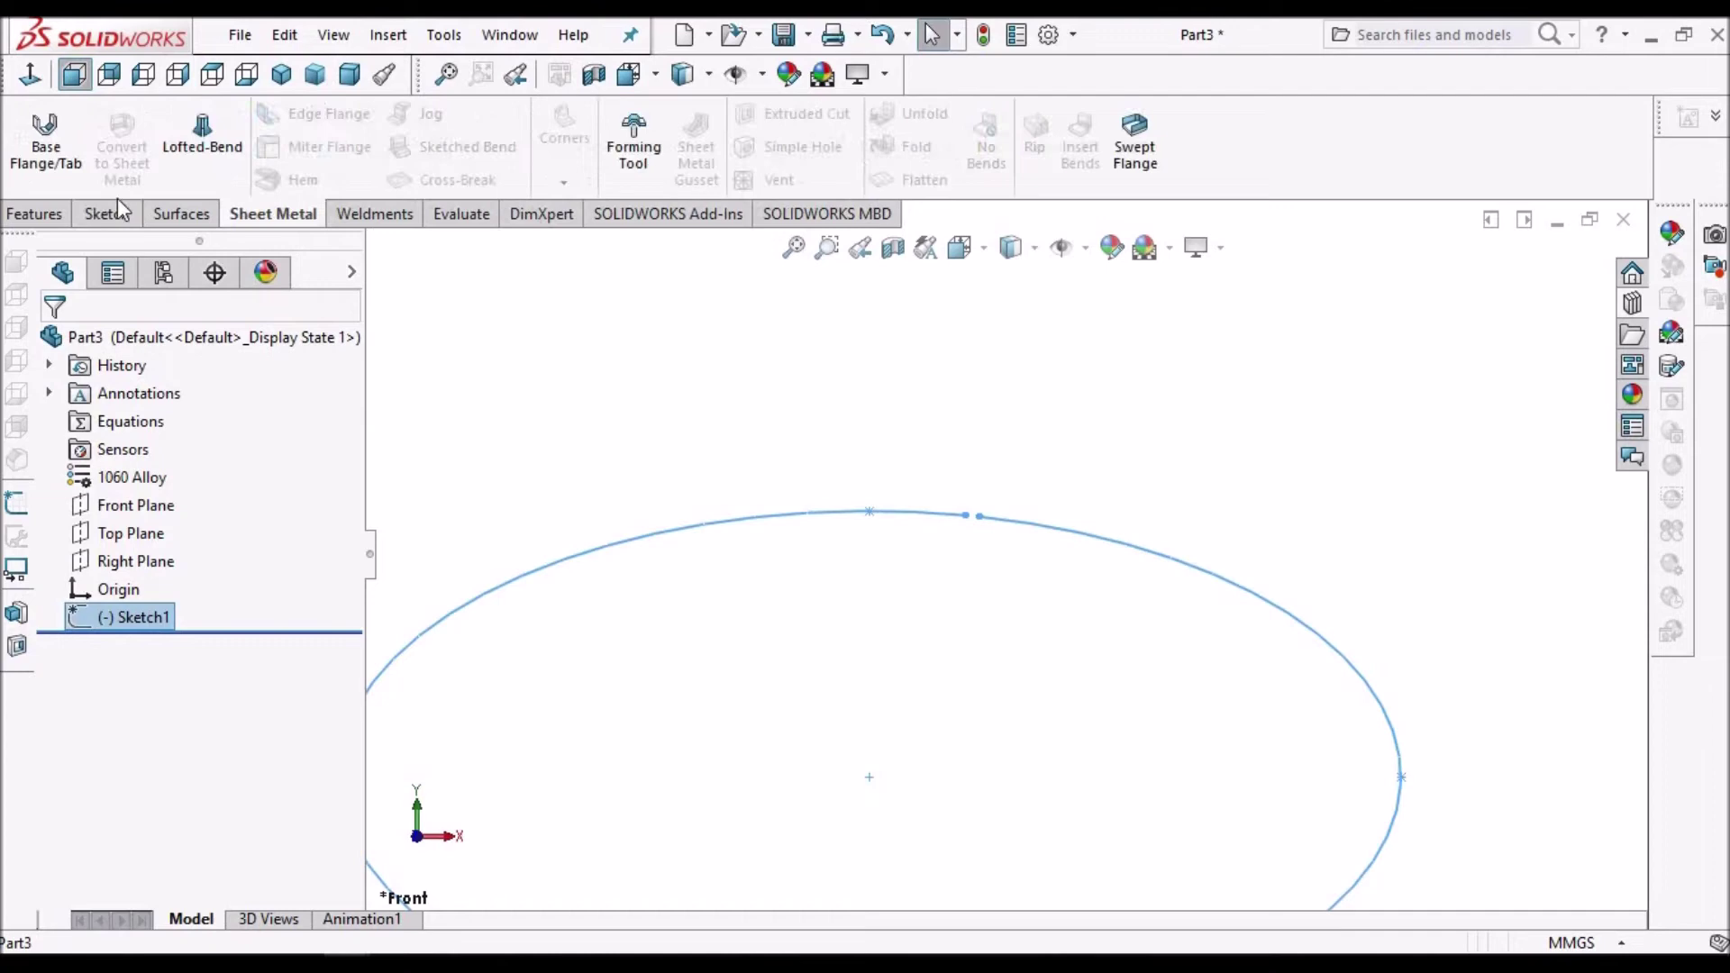
{"action": "left_click", "coordinate": [73, 158]}
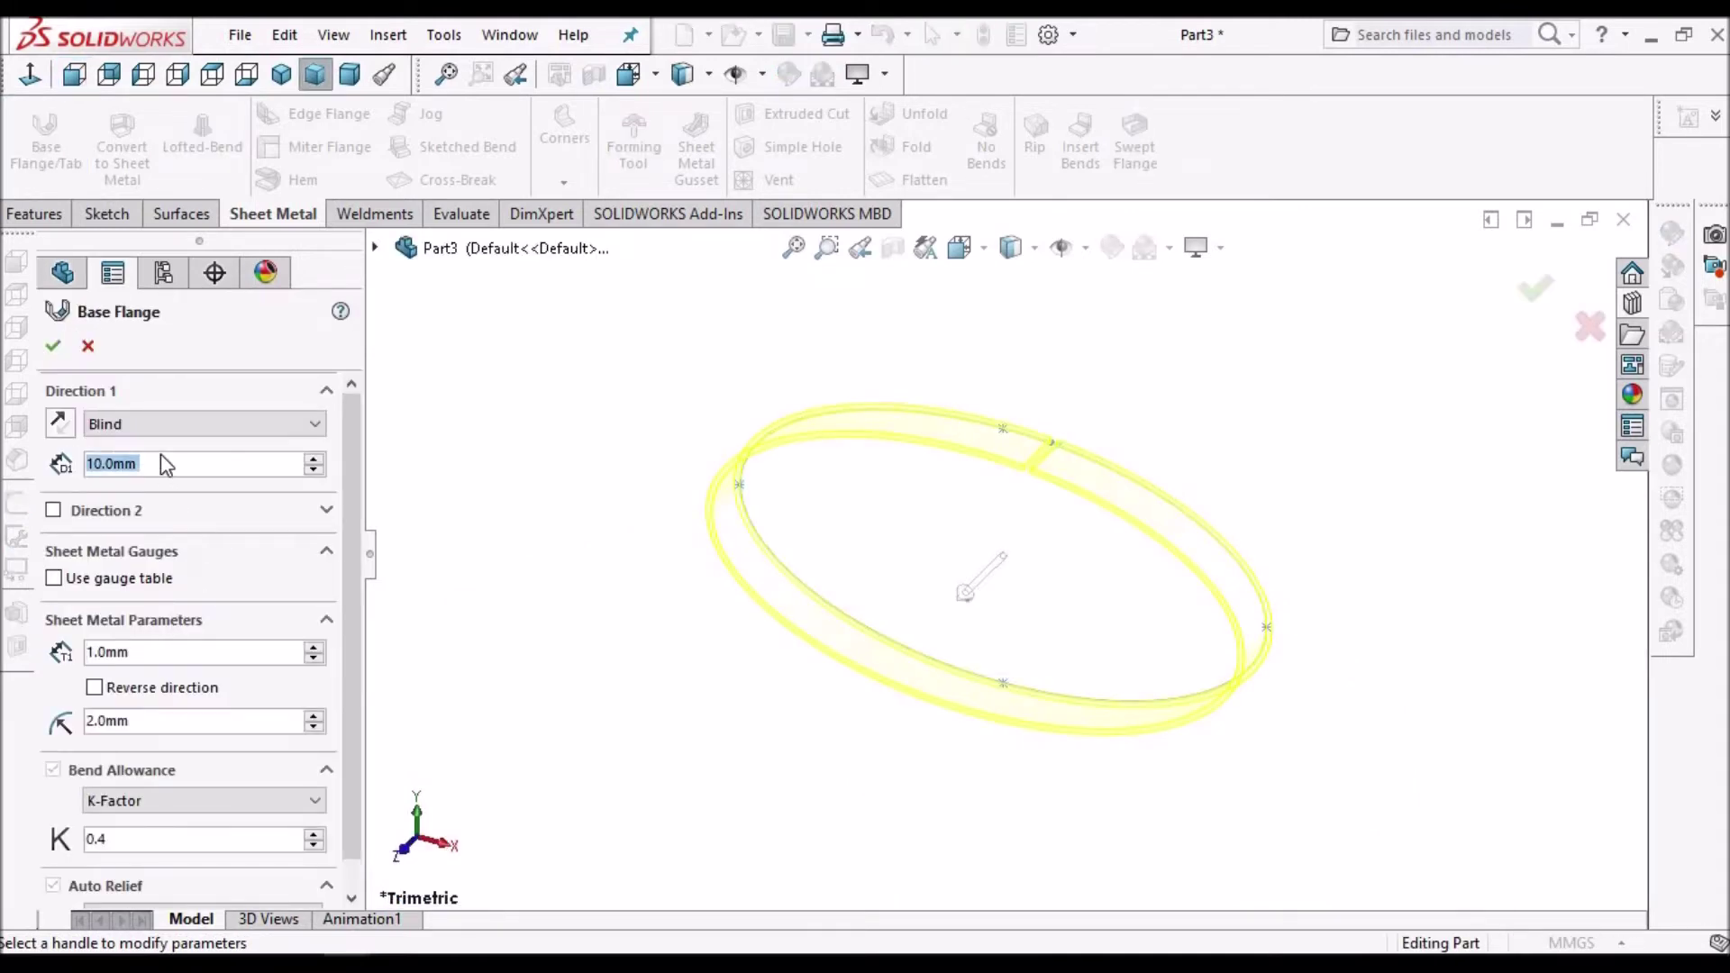
{"action": "type", "text": "50"}
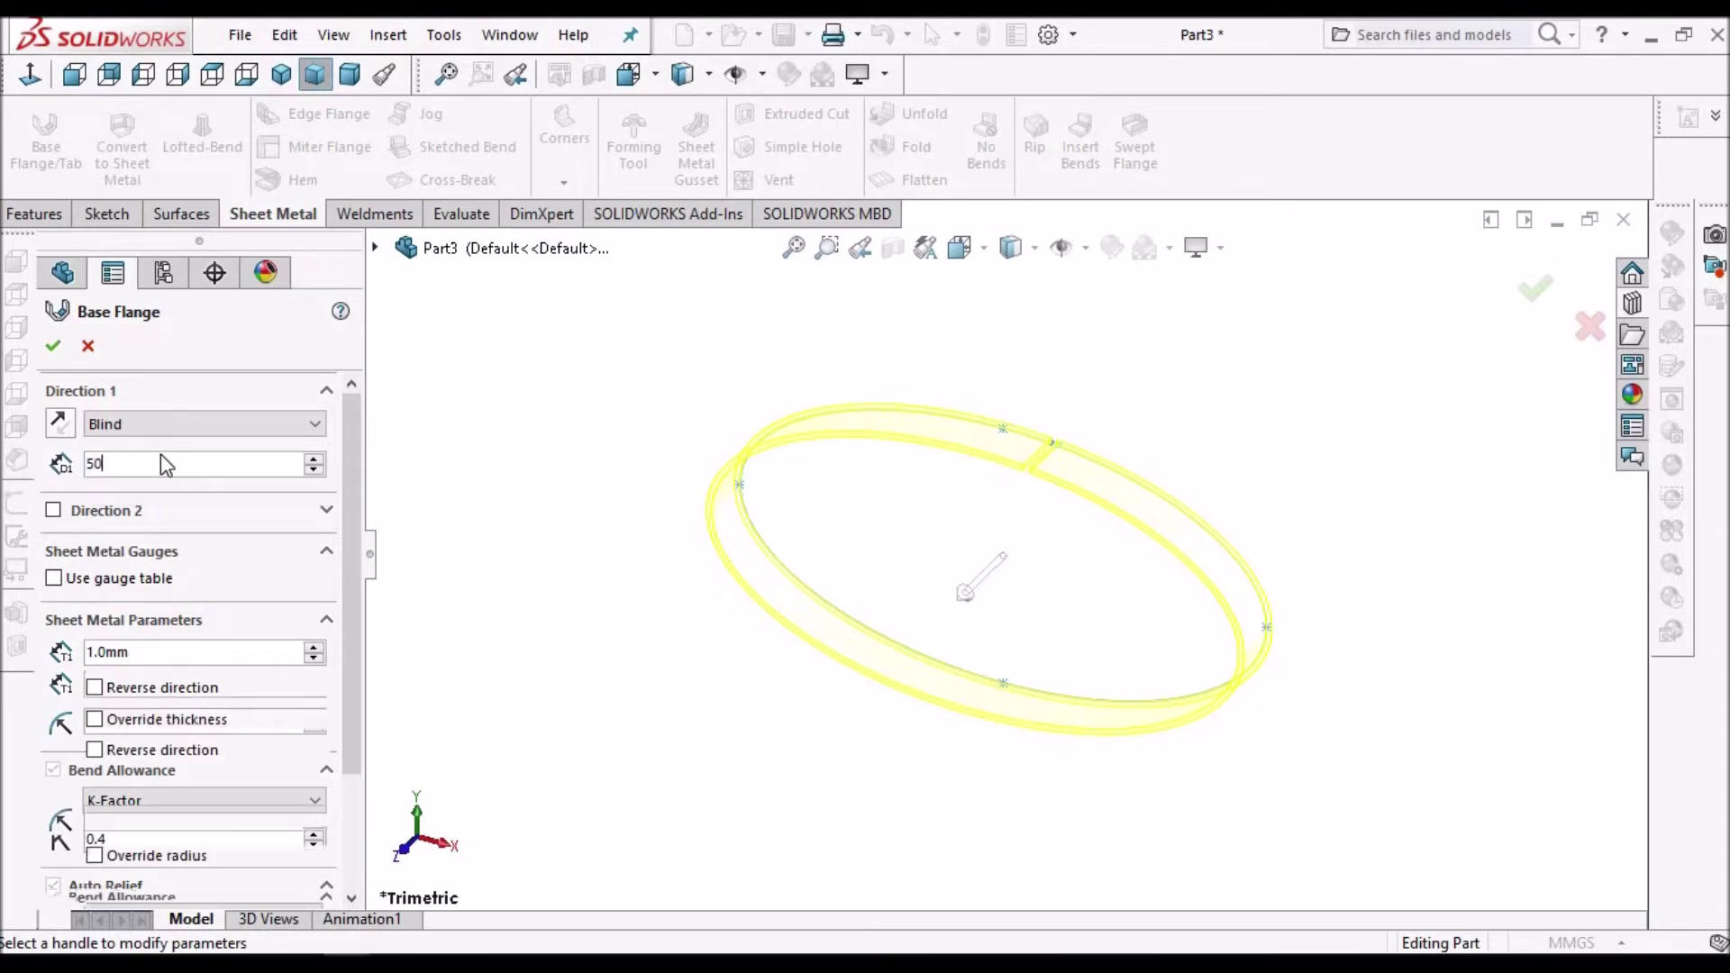
{"action": "key", "text": "Return"}
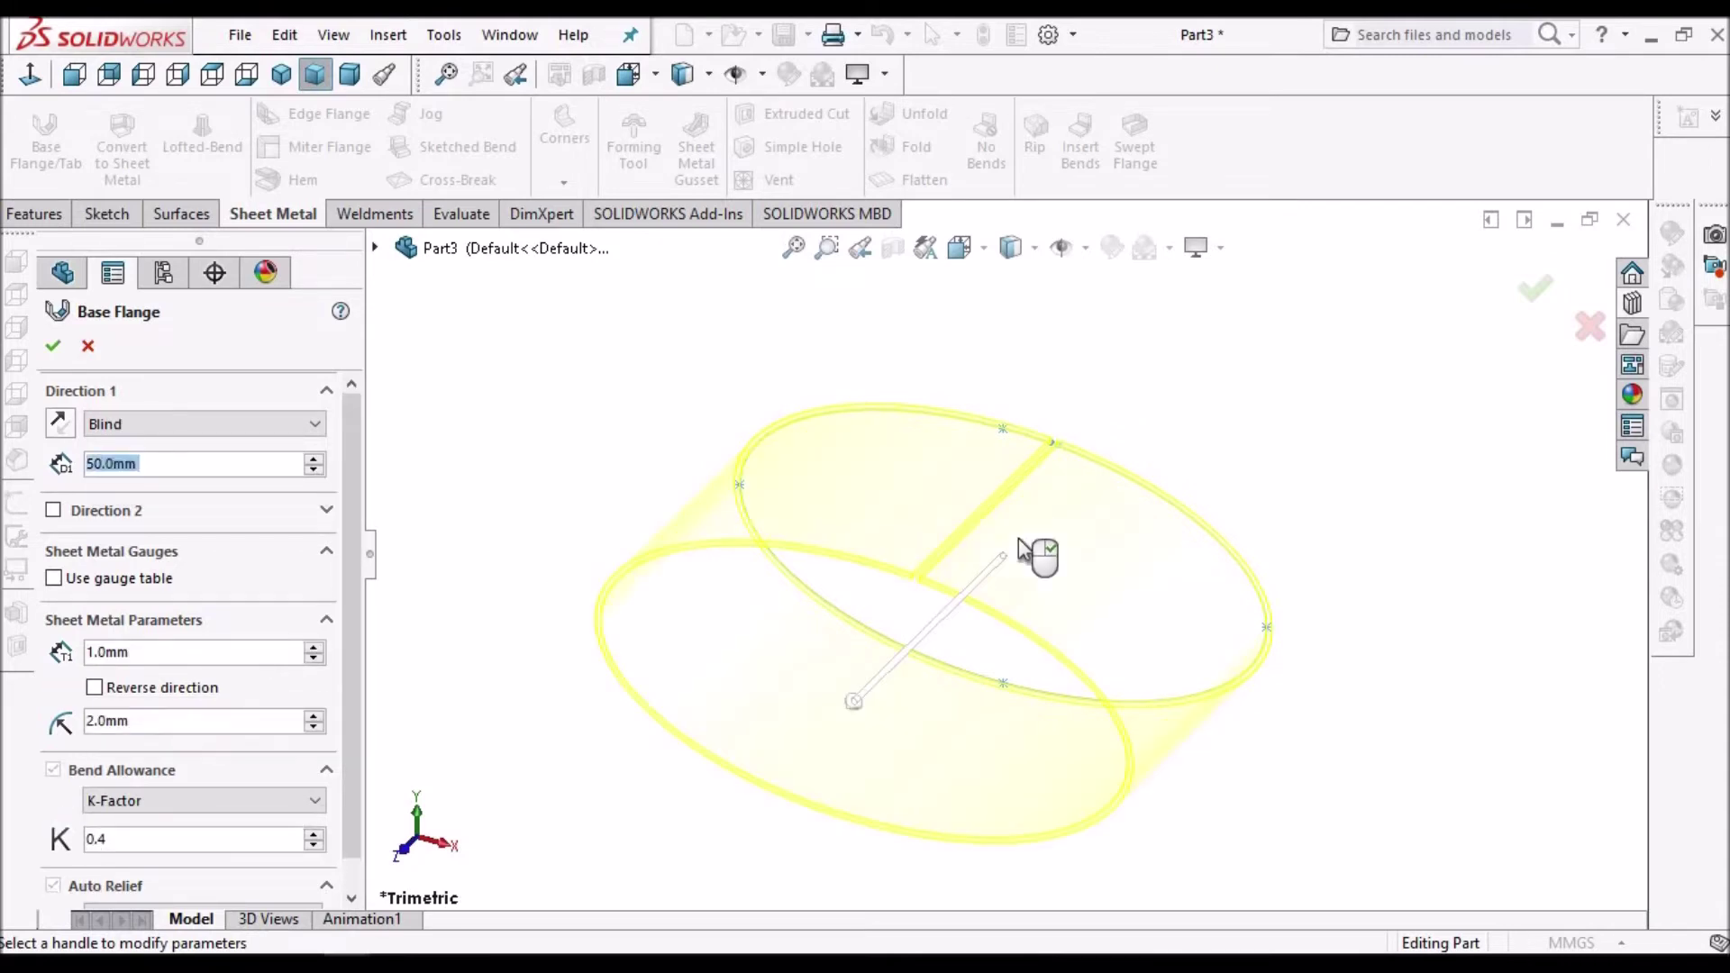
{"action": "left_click", "coordinate": [56, 346]}
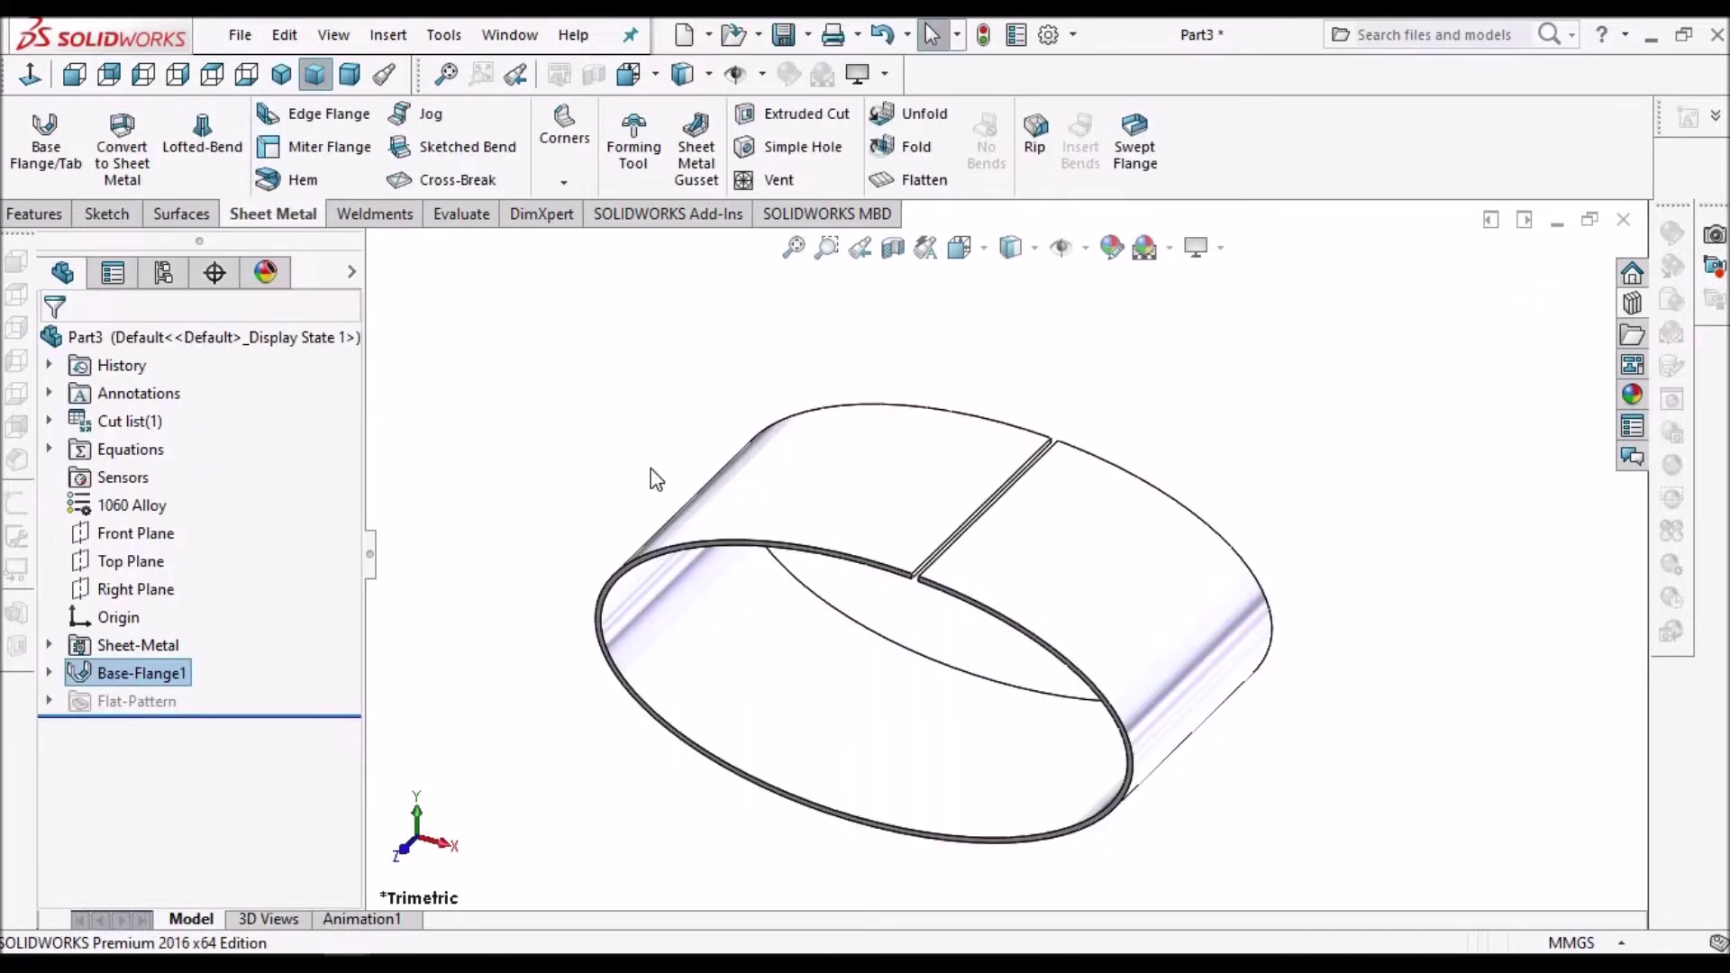
{"action": "left_click", "coordinate": [926, 180]}
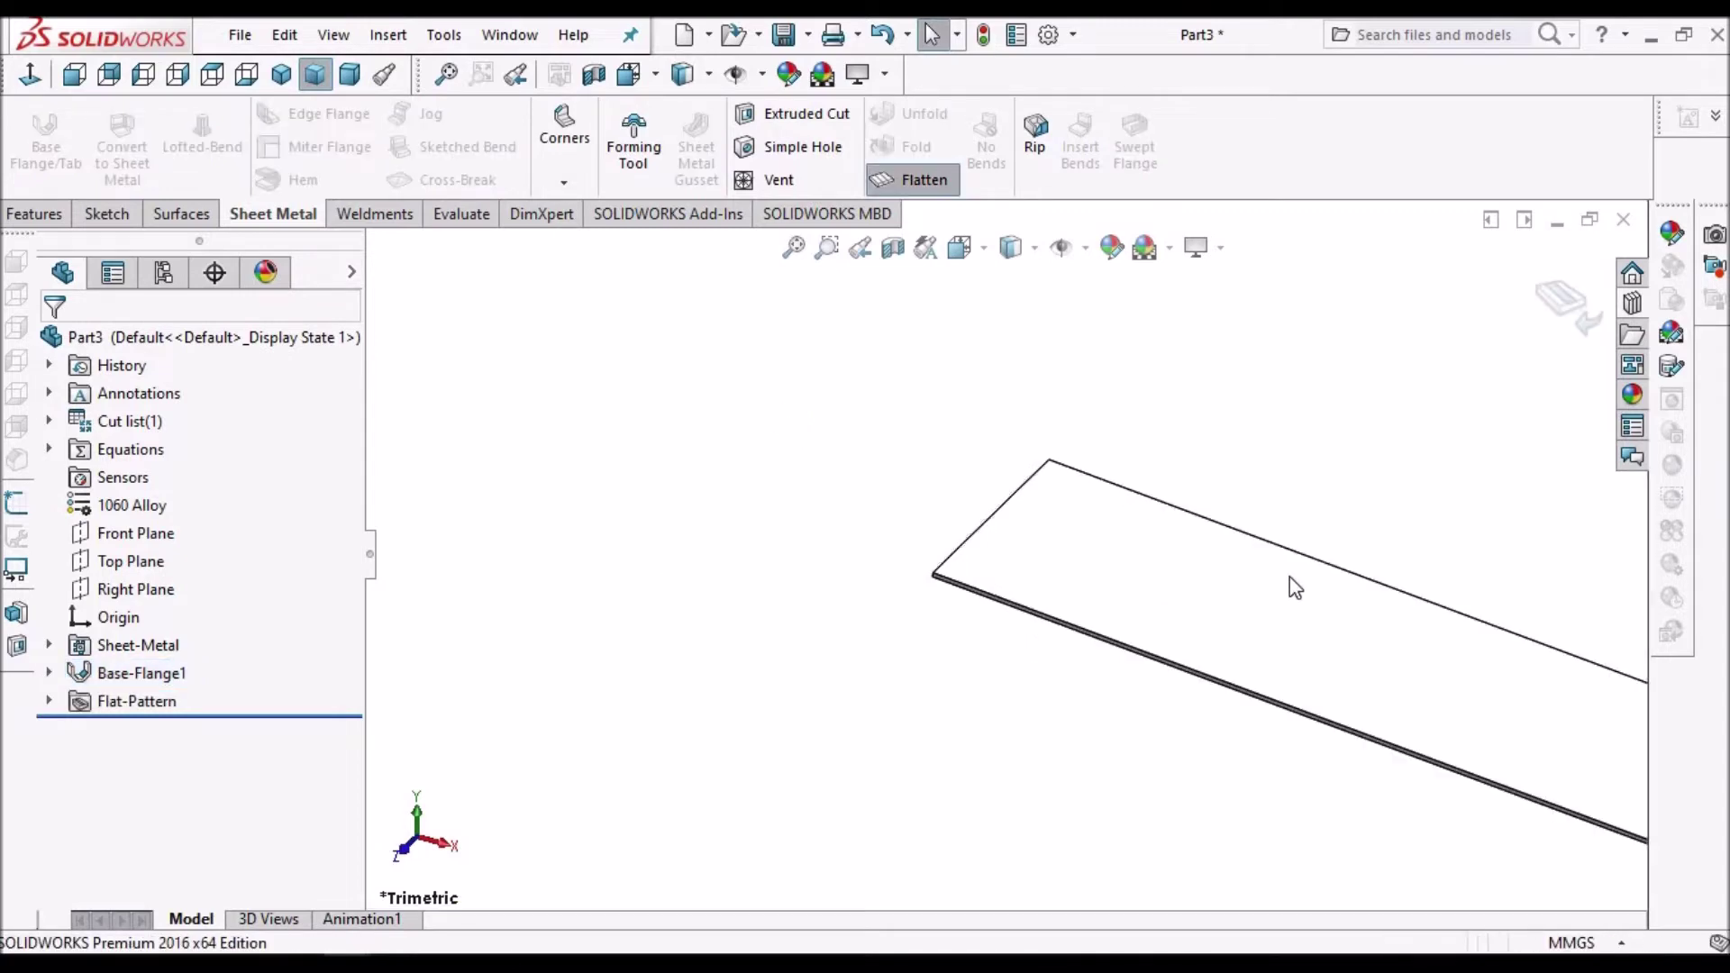
- Examine the full flat pattern of the elliptical part and return it to the folded state
{"action": "scroll", "coordinate": [1278, 607], "scroll_direction": "up", "scroll_amount": 1}
{"action": "middle_click_drag", "start_coordinate": [1340, 630], "coordinate": [1388, 798]}
{"action": "scroll", "coordinate": [1261, 716], "scroll_direction": "up", "scroll_amount": 4}
{"action": "scroll", "coordinate": [1304, 692], "scroll_direction": "down", "scroll_amount": 2}
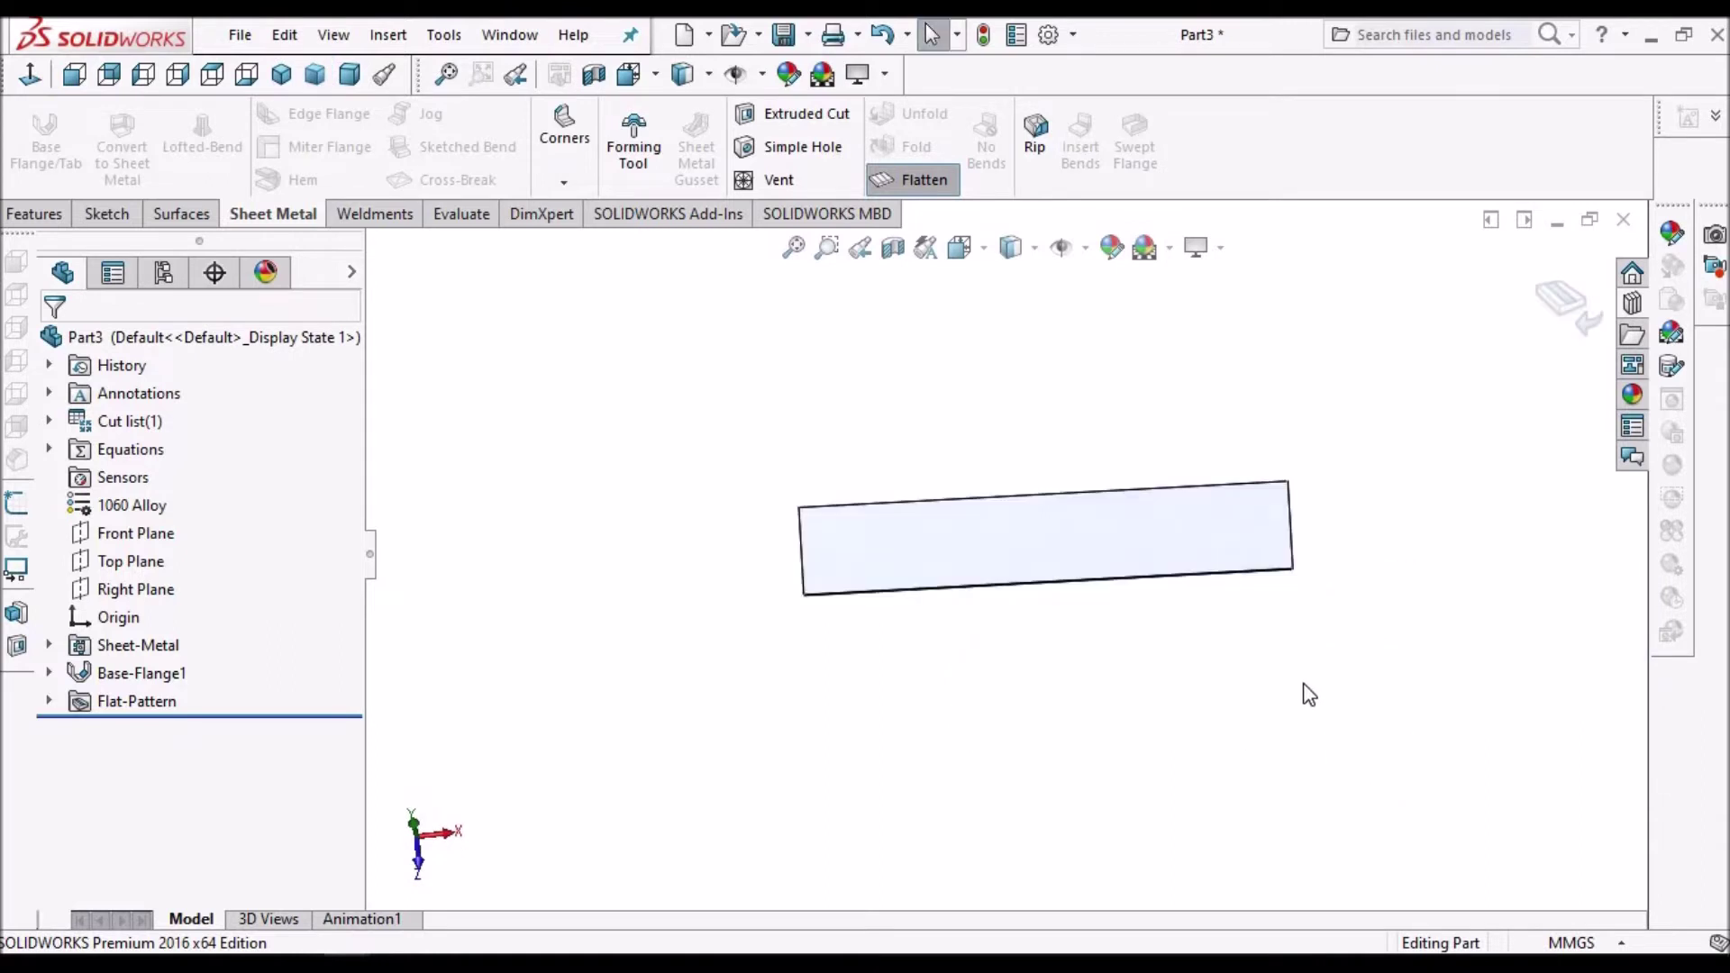
{"action": "scroll", "coordinate": [1310, 694], "scroll_direction": "down", "scroll_amount": 1}
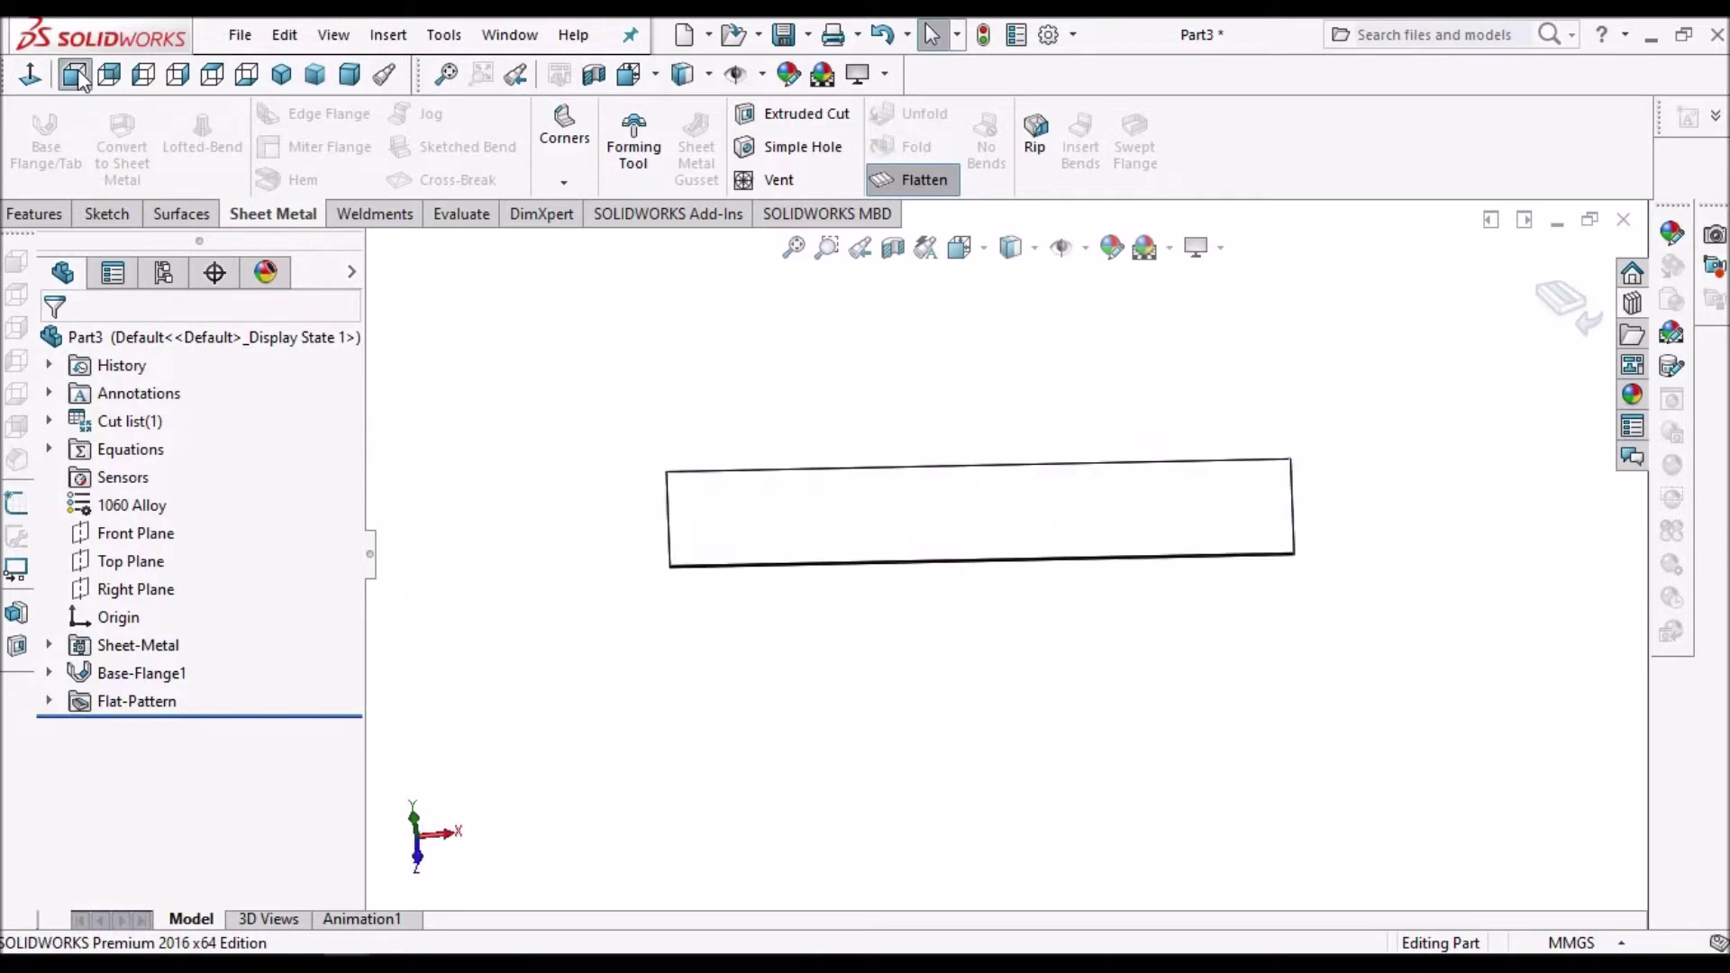
{"action": "left_click", "coordinate": [912, 179]}
- Try to unfold the elliptical flange with one seam edge fixed and all bends collected
{"action": "left_click", "coordinate": [910, 113]}
{"action": "scroll", "coordinate": [1036, 512], "scroll_direction": "down", "scroll_amount": 5}
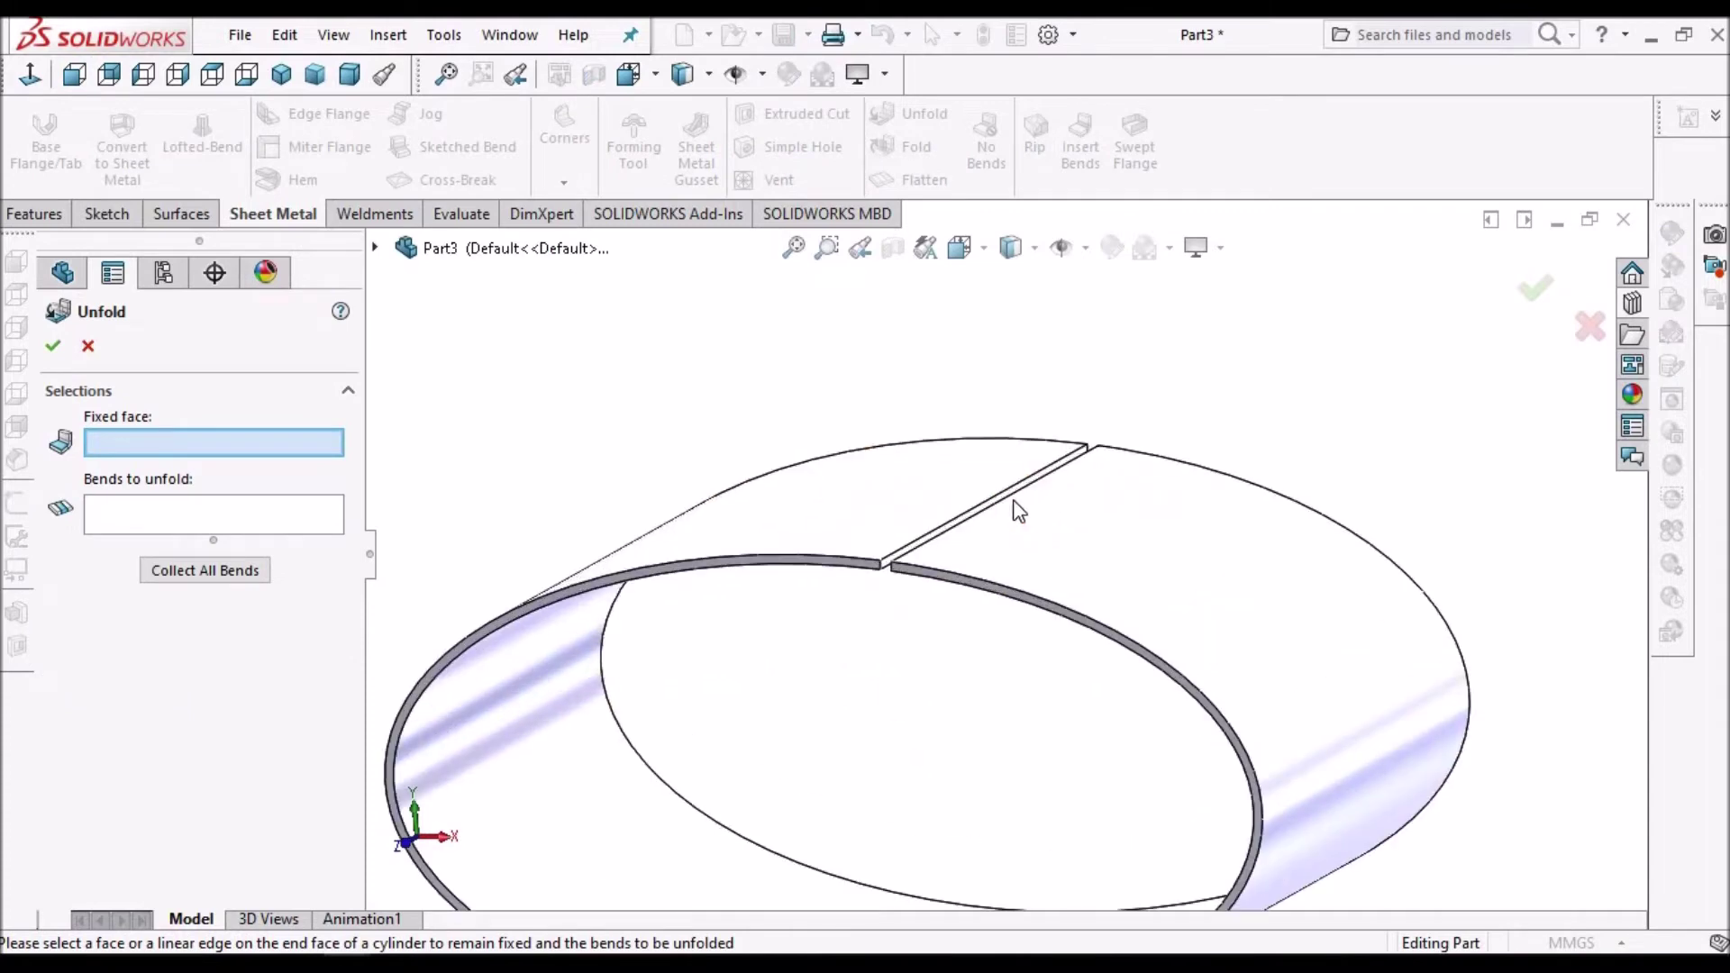
{"action": "left_click", "coordinate": [982, 507]}
{"action": "left_click", "coordinate": [146, 571]}
{"action": "left_click", "coordinate": [53, 345]}
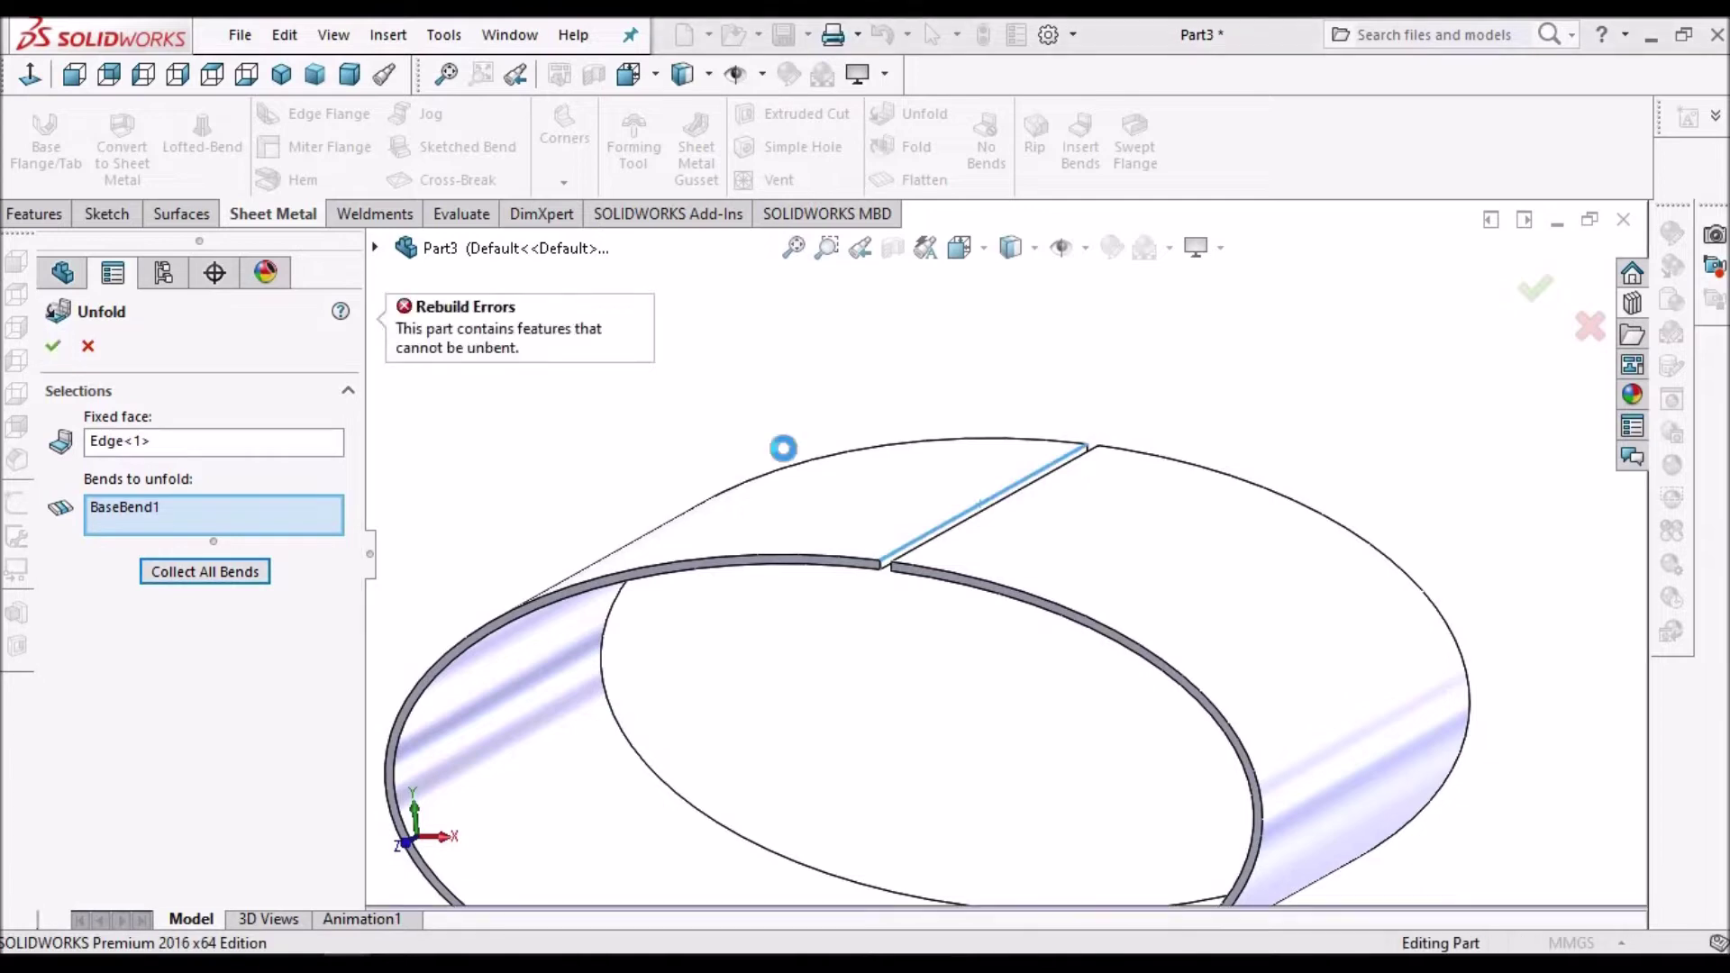
{"action": "scroll", "coordinate": [785, 449], "scroll_direction": "up", "scroll_amount": 3}
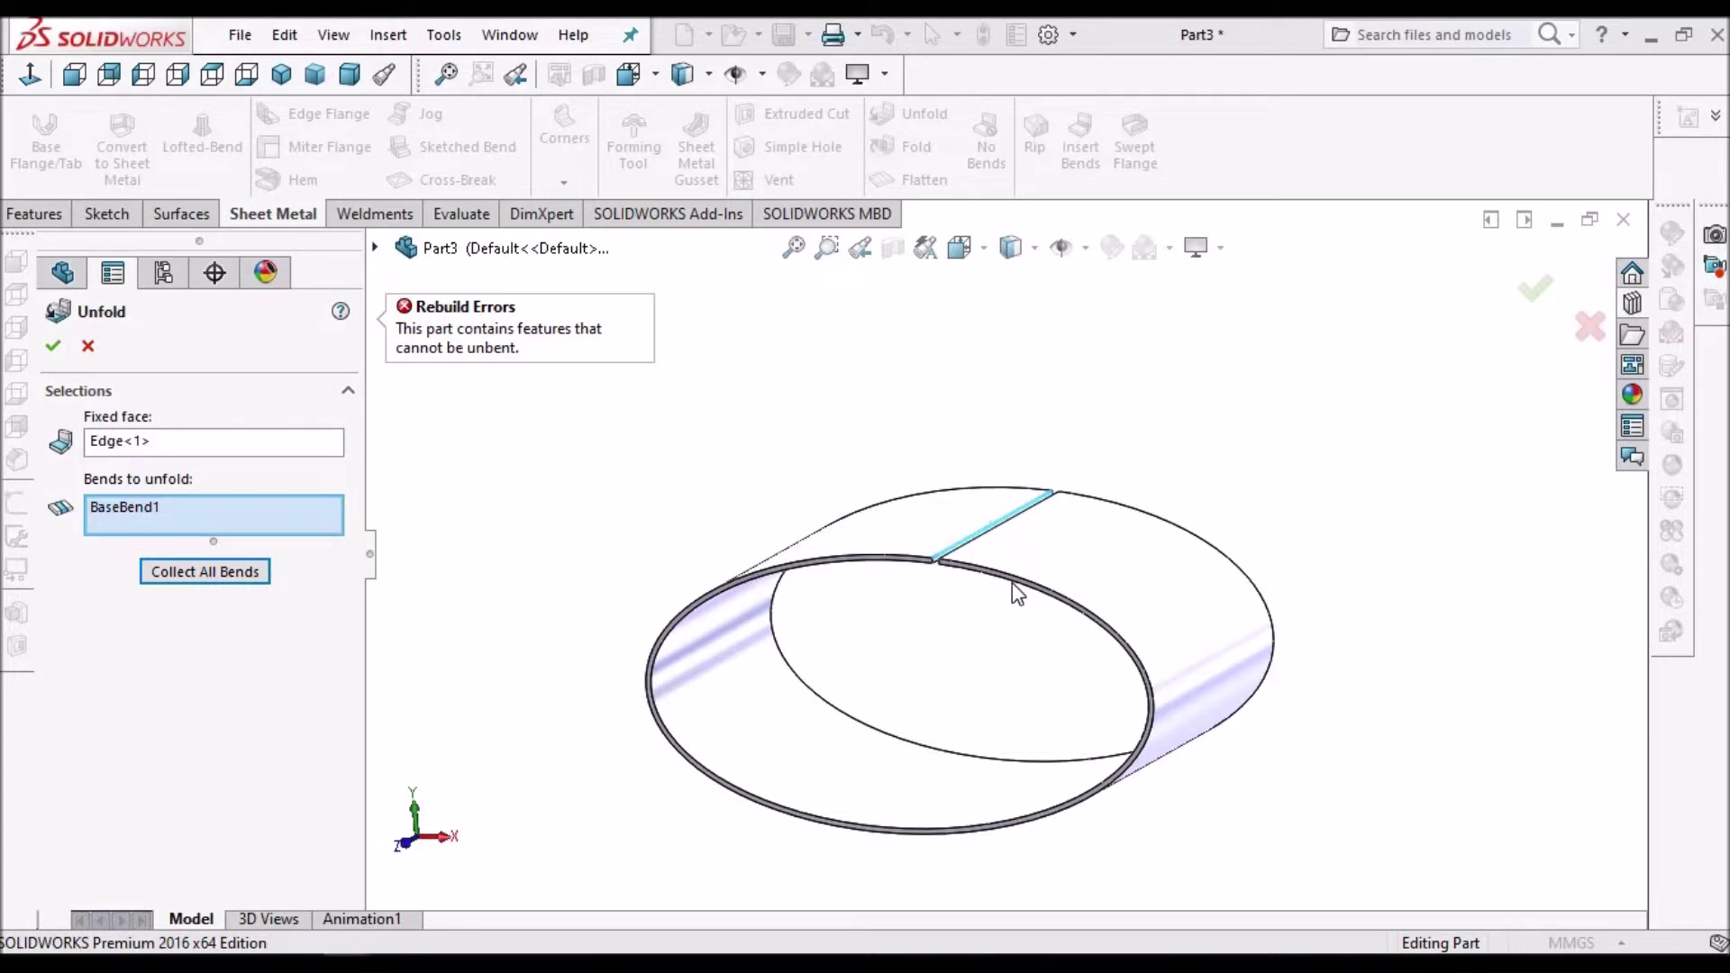
{"action": "middle_click_drag", "start_coordinate": [976, 626], "coordinate": [1035, 558]}
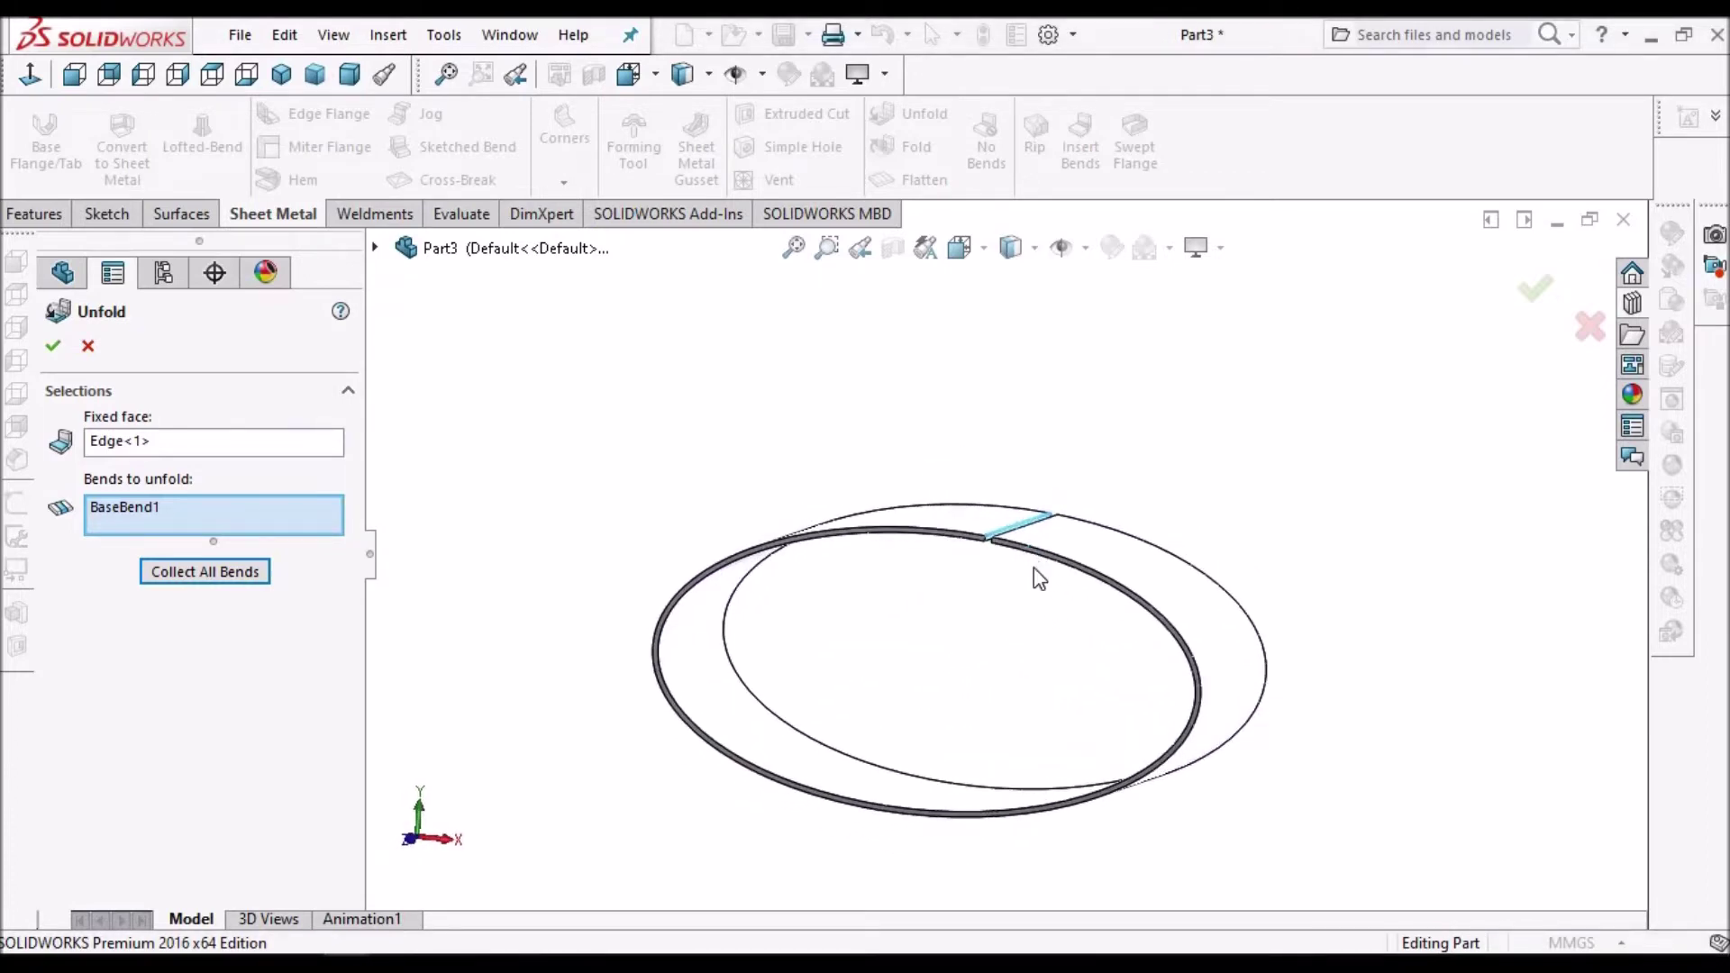
{"action": "left_click", "coordinate": [88, 347]}
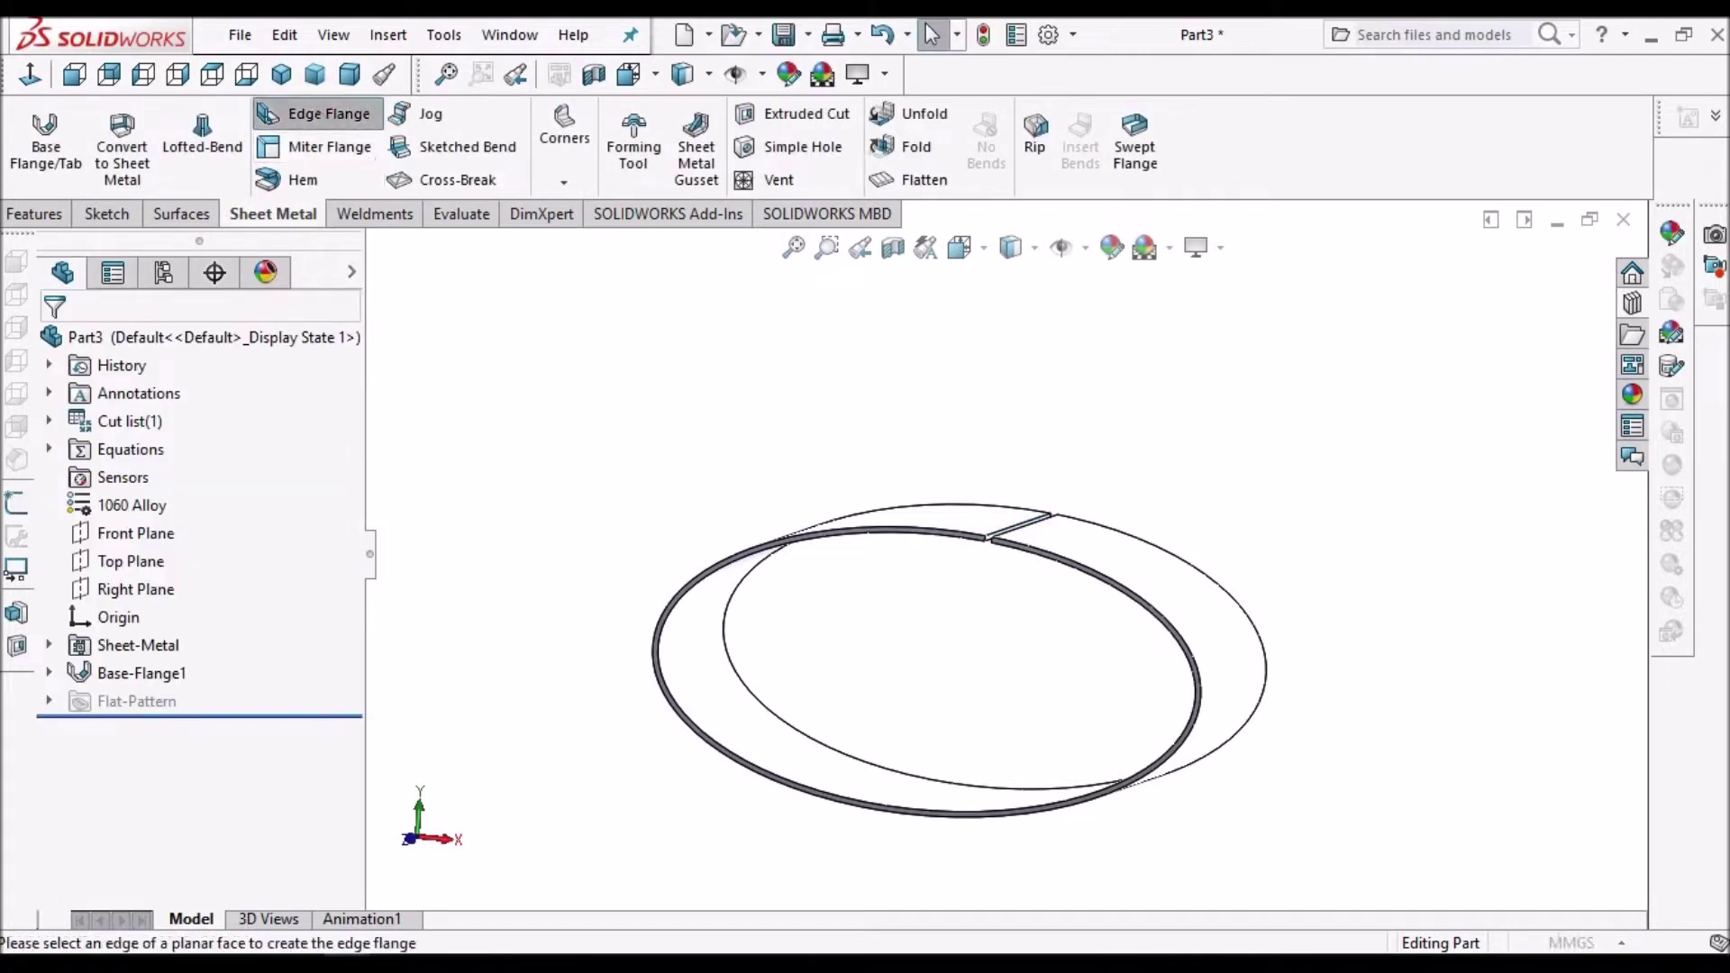
- Add a 22 mm edge flange at 90 degrees along one seam edge of the elliptical part
{"action": "left_click", "coordinate": [318, 114]}
{"action": "scroll", "coordinate": [1017, 535], "scroll_direction": "down", "scroll_amount": 3}
{"action": "left_click", "coordinate": [1006, 525]}
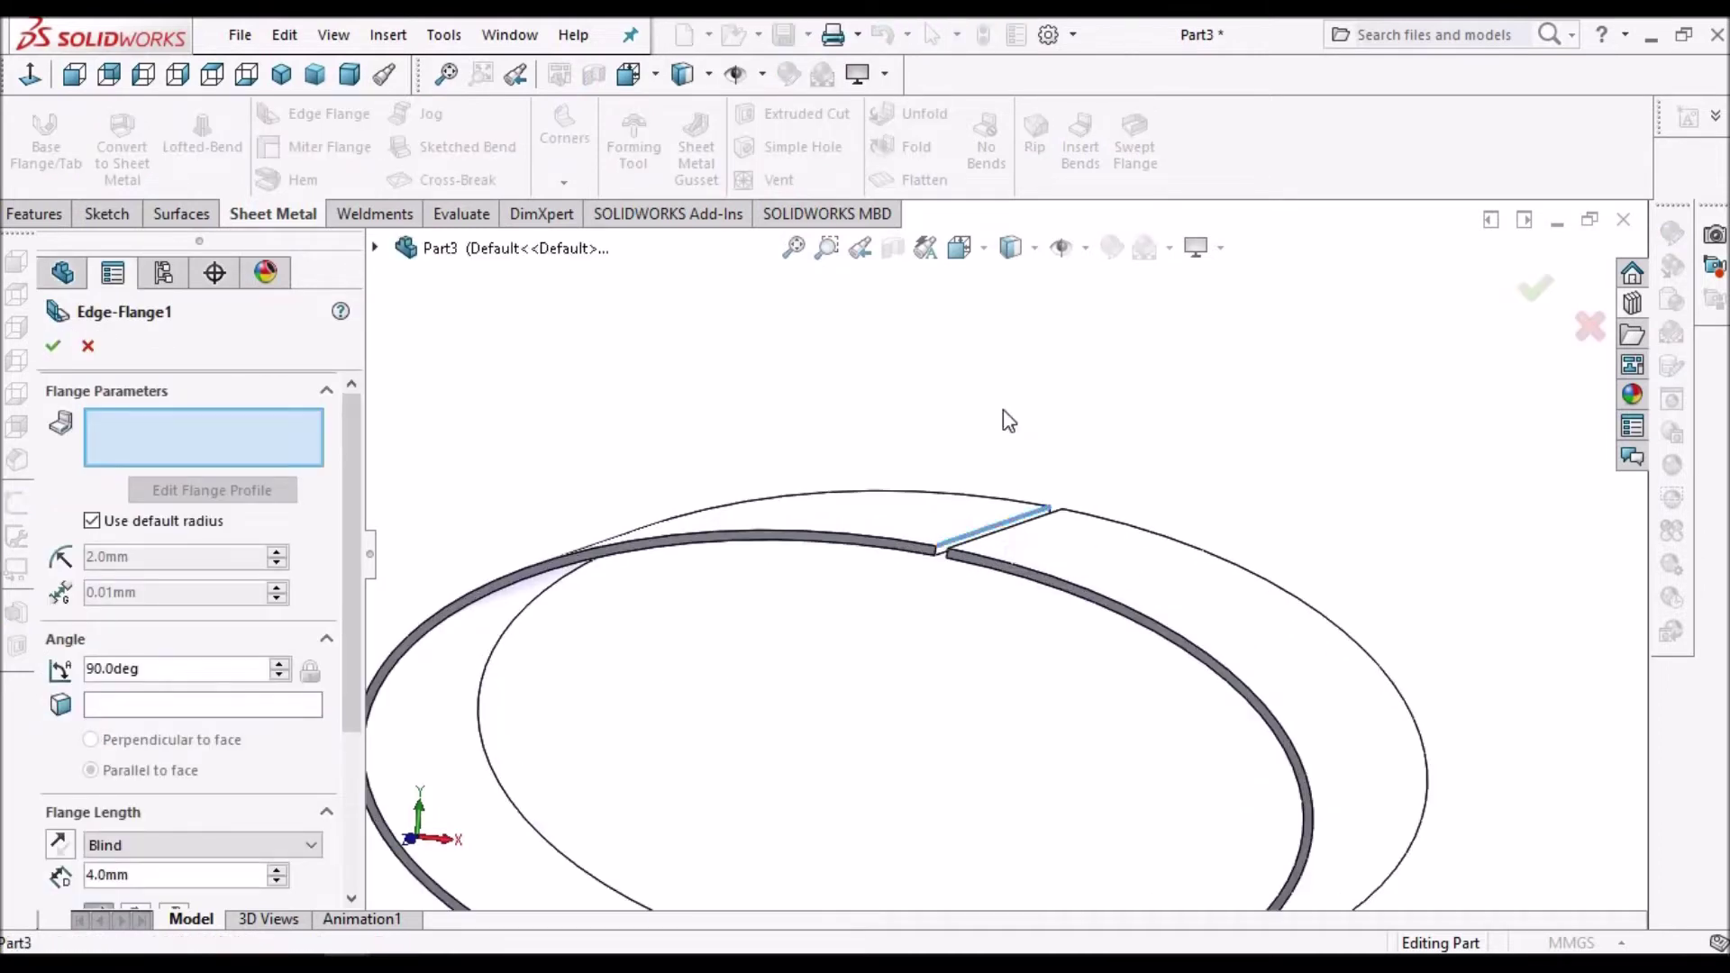
{"action": "left_click", "coordinate": [991, 312]}
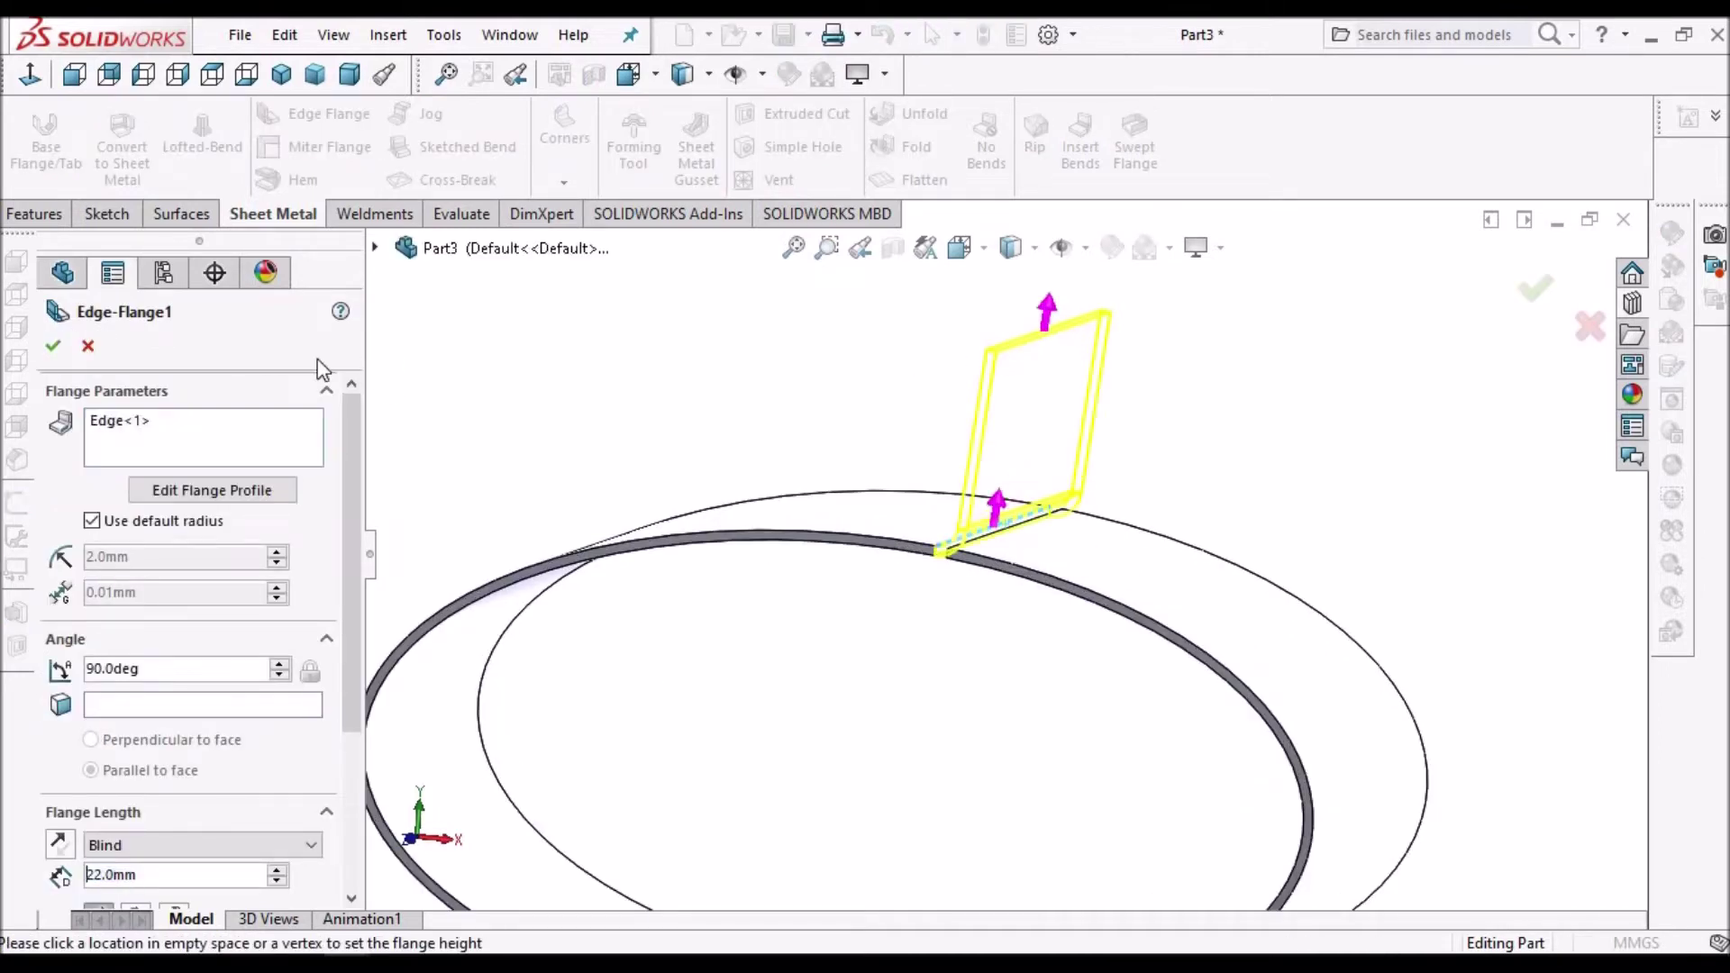
{"action": "left_click", "coordinate": [56, 348]}
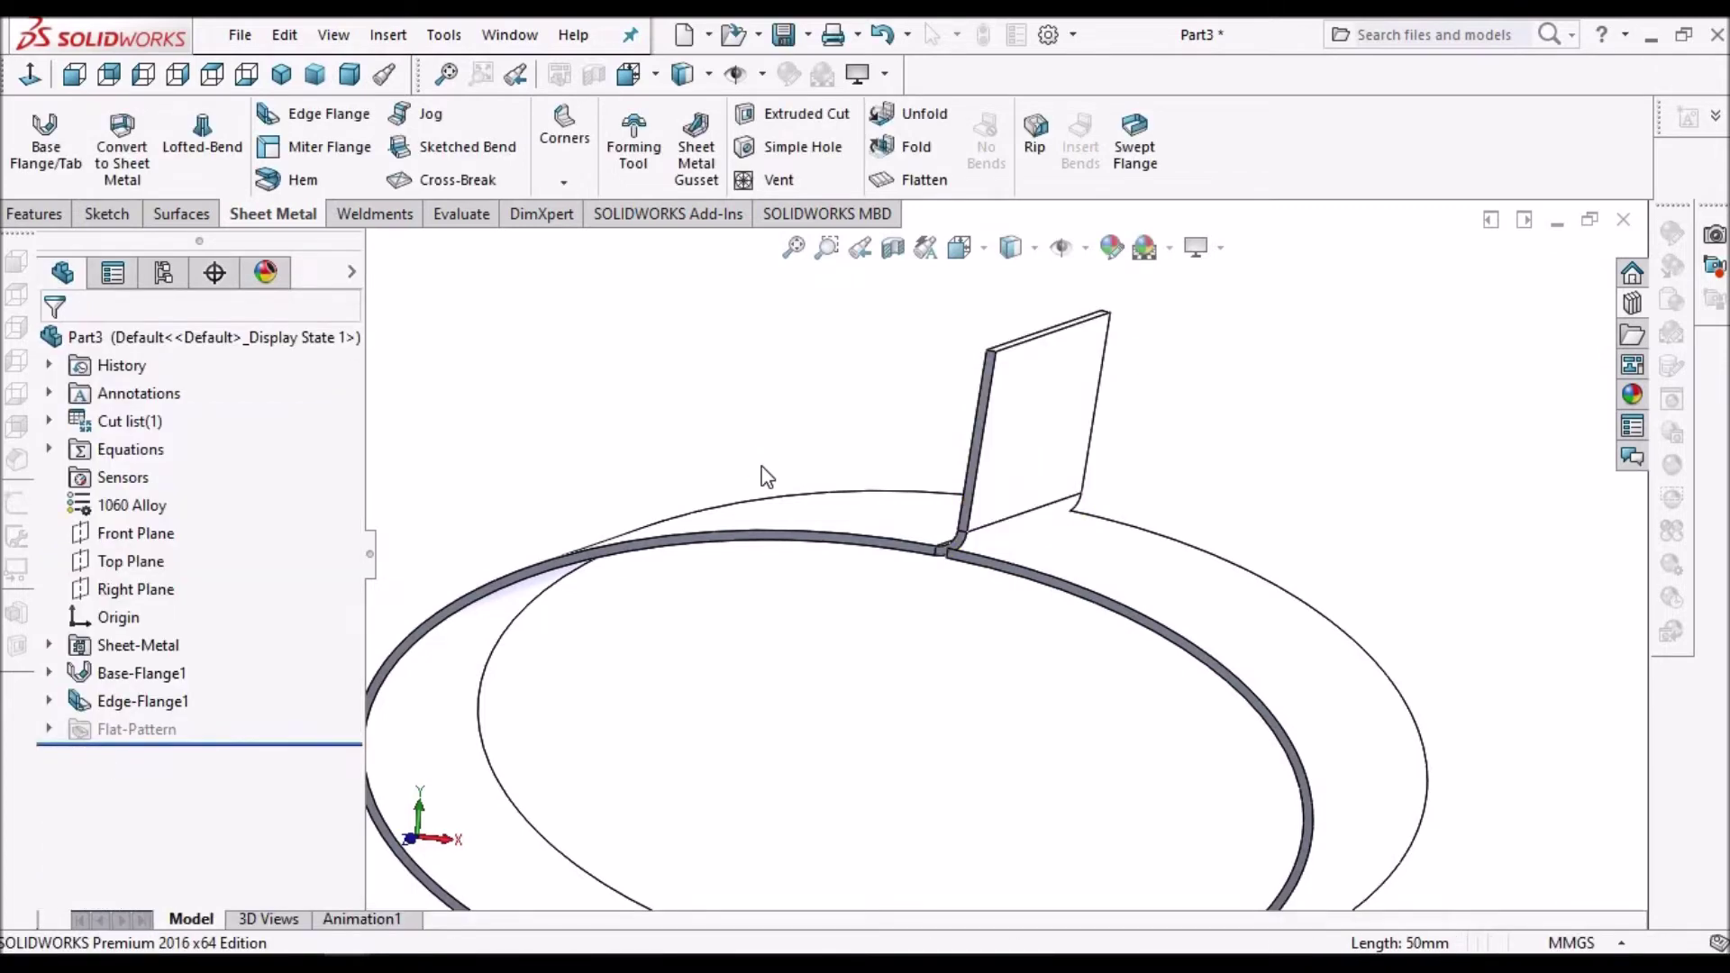
{"action": "middle_click_drag", "start_coordinate": [1116, 516], "coordinate": [1178, 541]}
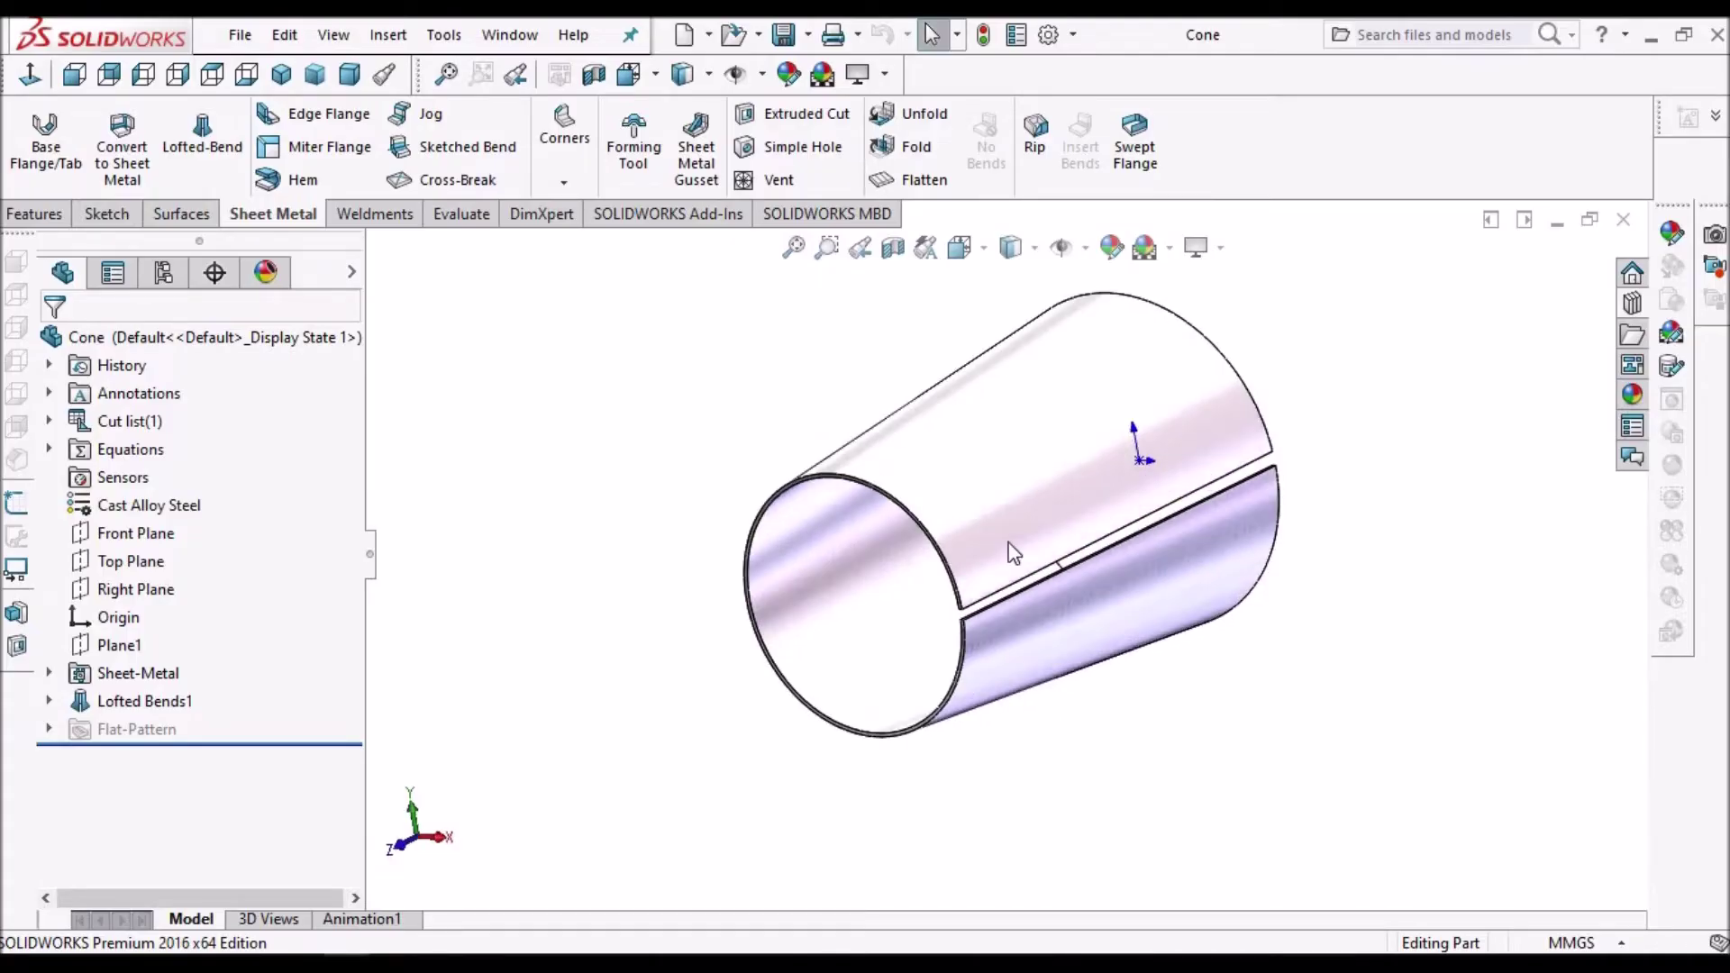
- Inspect the finished Cone part from several angles, including its seam and wall edge
{"action": "middle_click_drag", "start_coordinate": [1007, 556], "coordinate": [813, 691]}
{"action": "scroll", "coordinate": [982, 511], "scroll_direction": "down", "scroll_amount": 5}
{"action": "scroll", "coordinate": [762, 746], "scroll_direction": "down", "scroll_amount": 9}
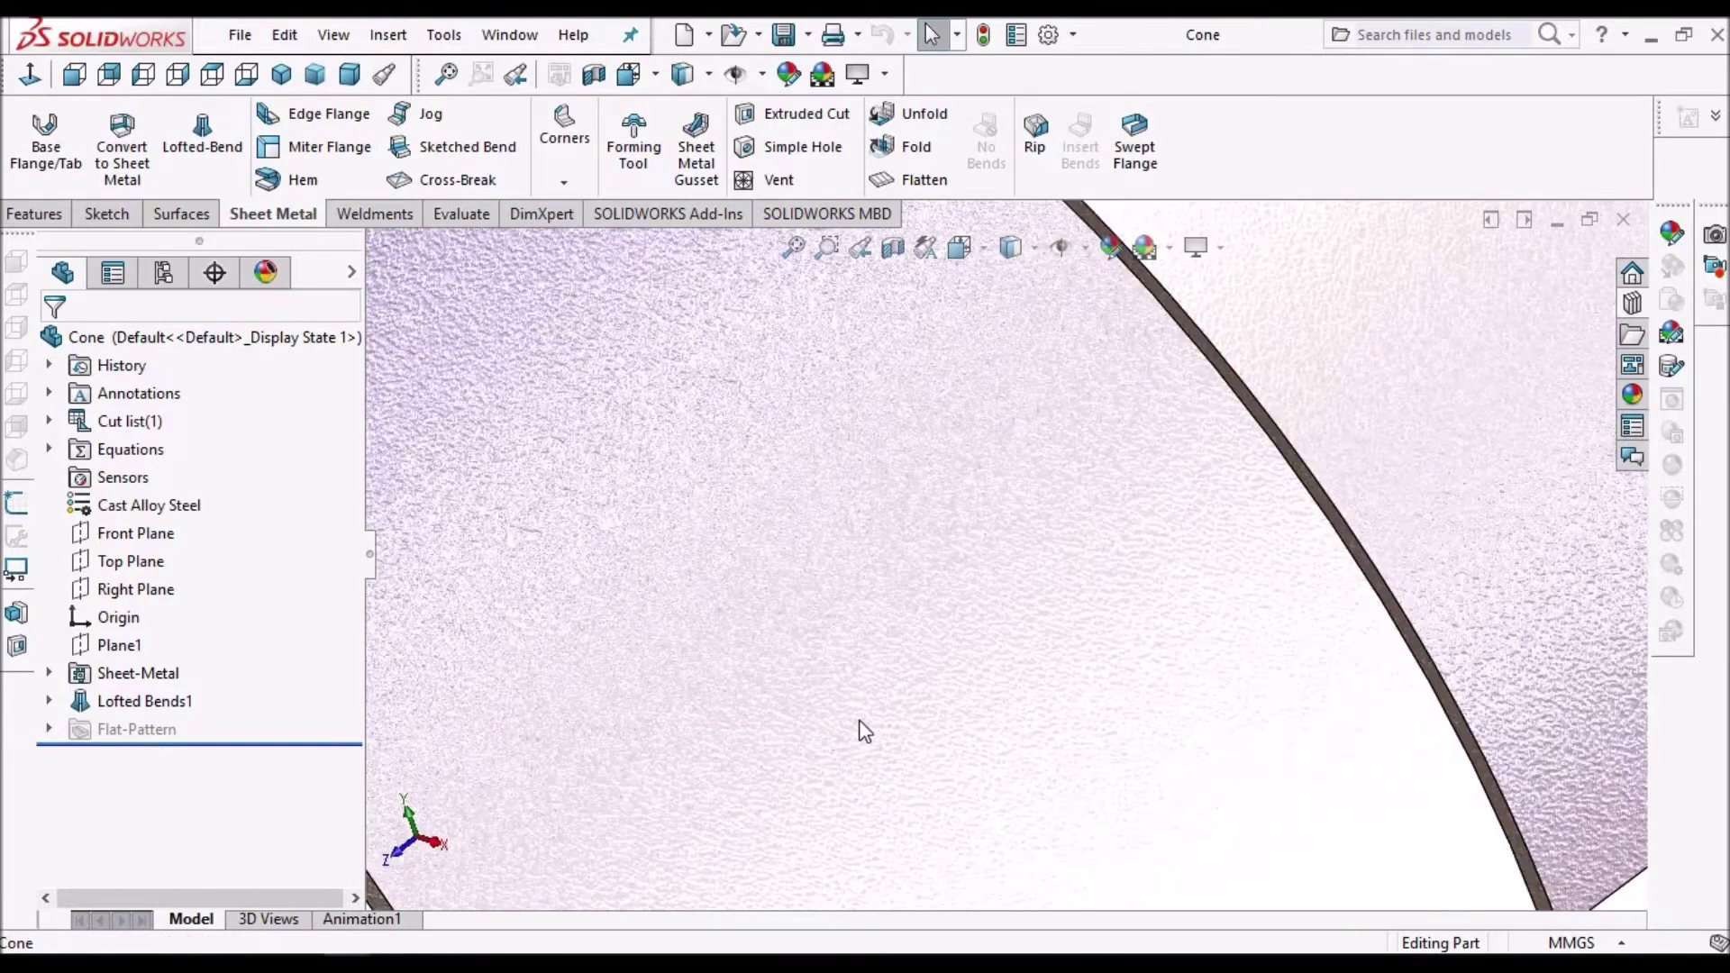
{"action": "scroll", "coordinate": [1036, 649], "scroll_direction": "up", "scroll_amount": 6}
{"action": "middle_click_drag", "start_coordinate": [1126, 613], "coordinate": [1000, 590]}
{"action": "scroll", "coordinate": [1129, 568], "scroll_direction": "up", "scroll_amount": 6}
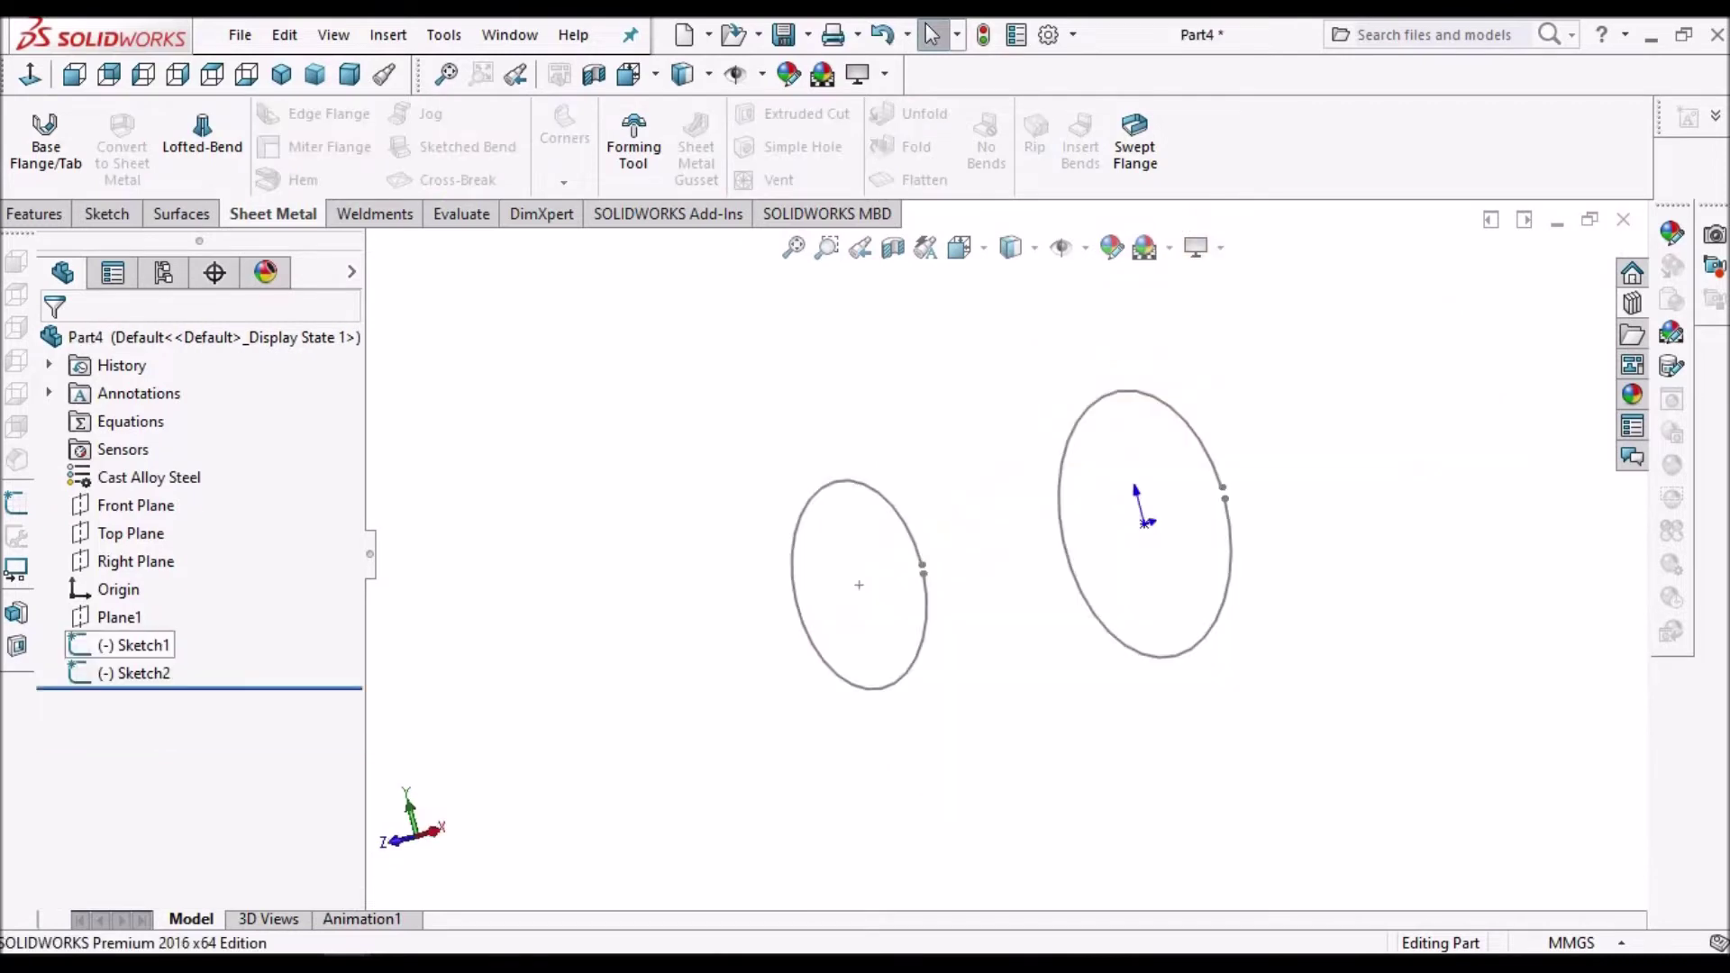
- Open Sketch1 of Part4, check the gap in the larger open circle face-on, and exit the sketch
{"action": "left_click", "coordinate": [135, 645]}
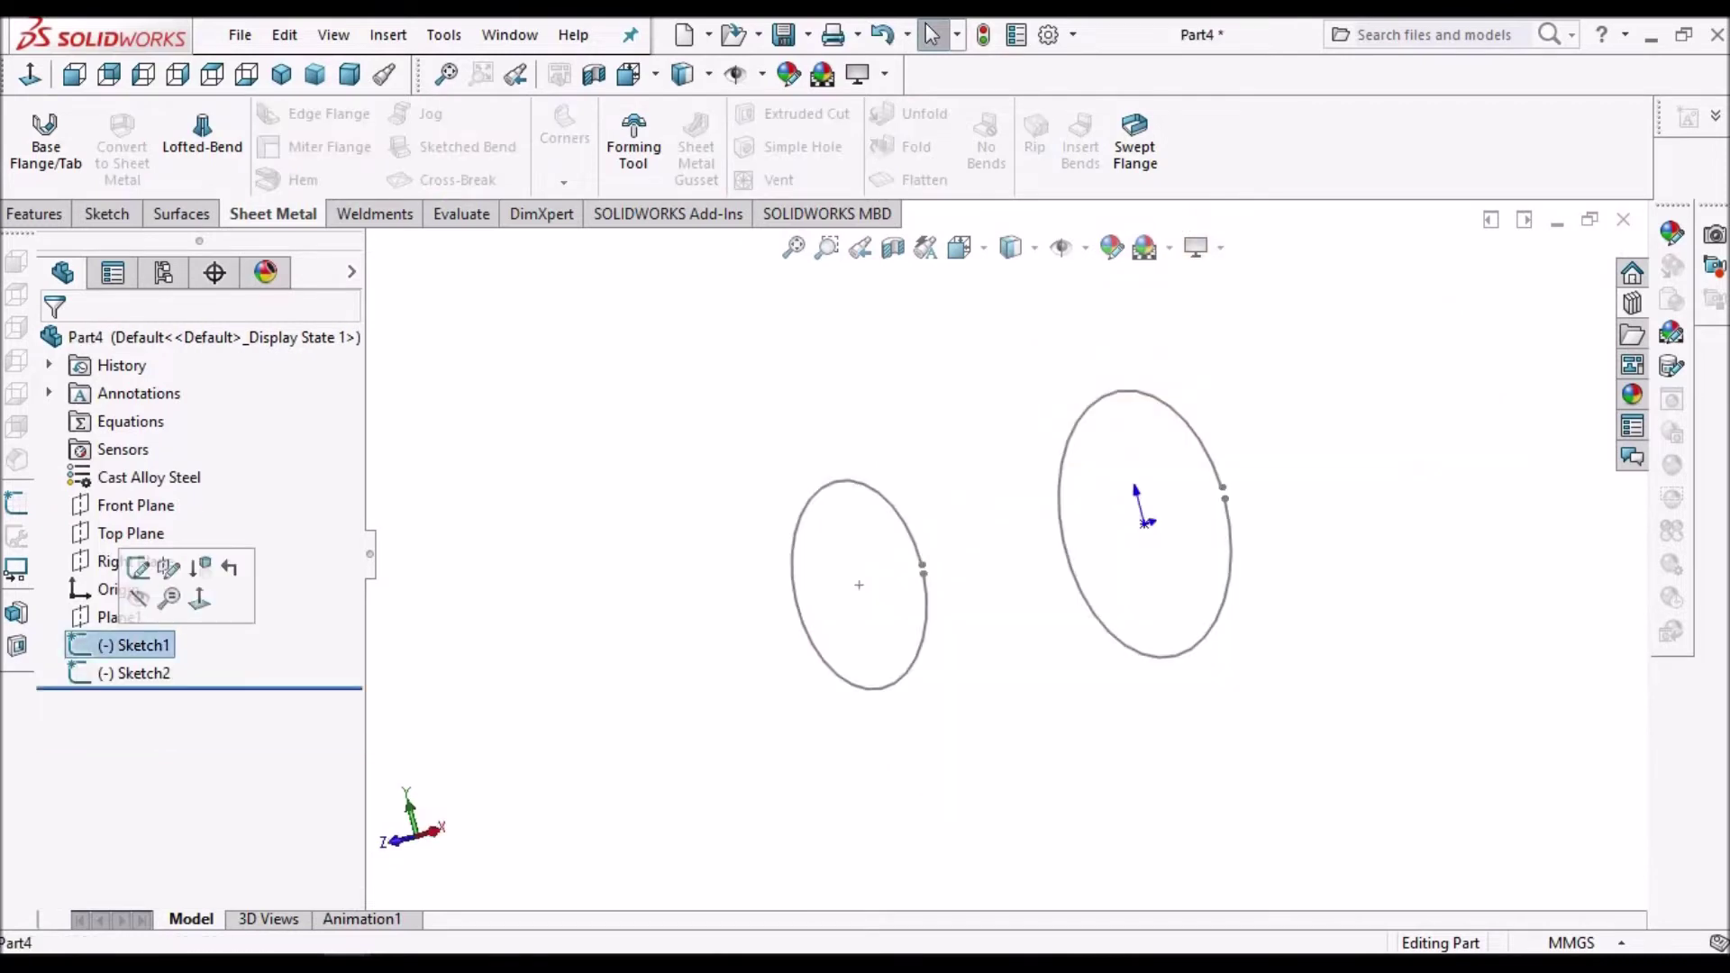
{"action": "left_click", "coordinate": [135, 569]}
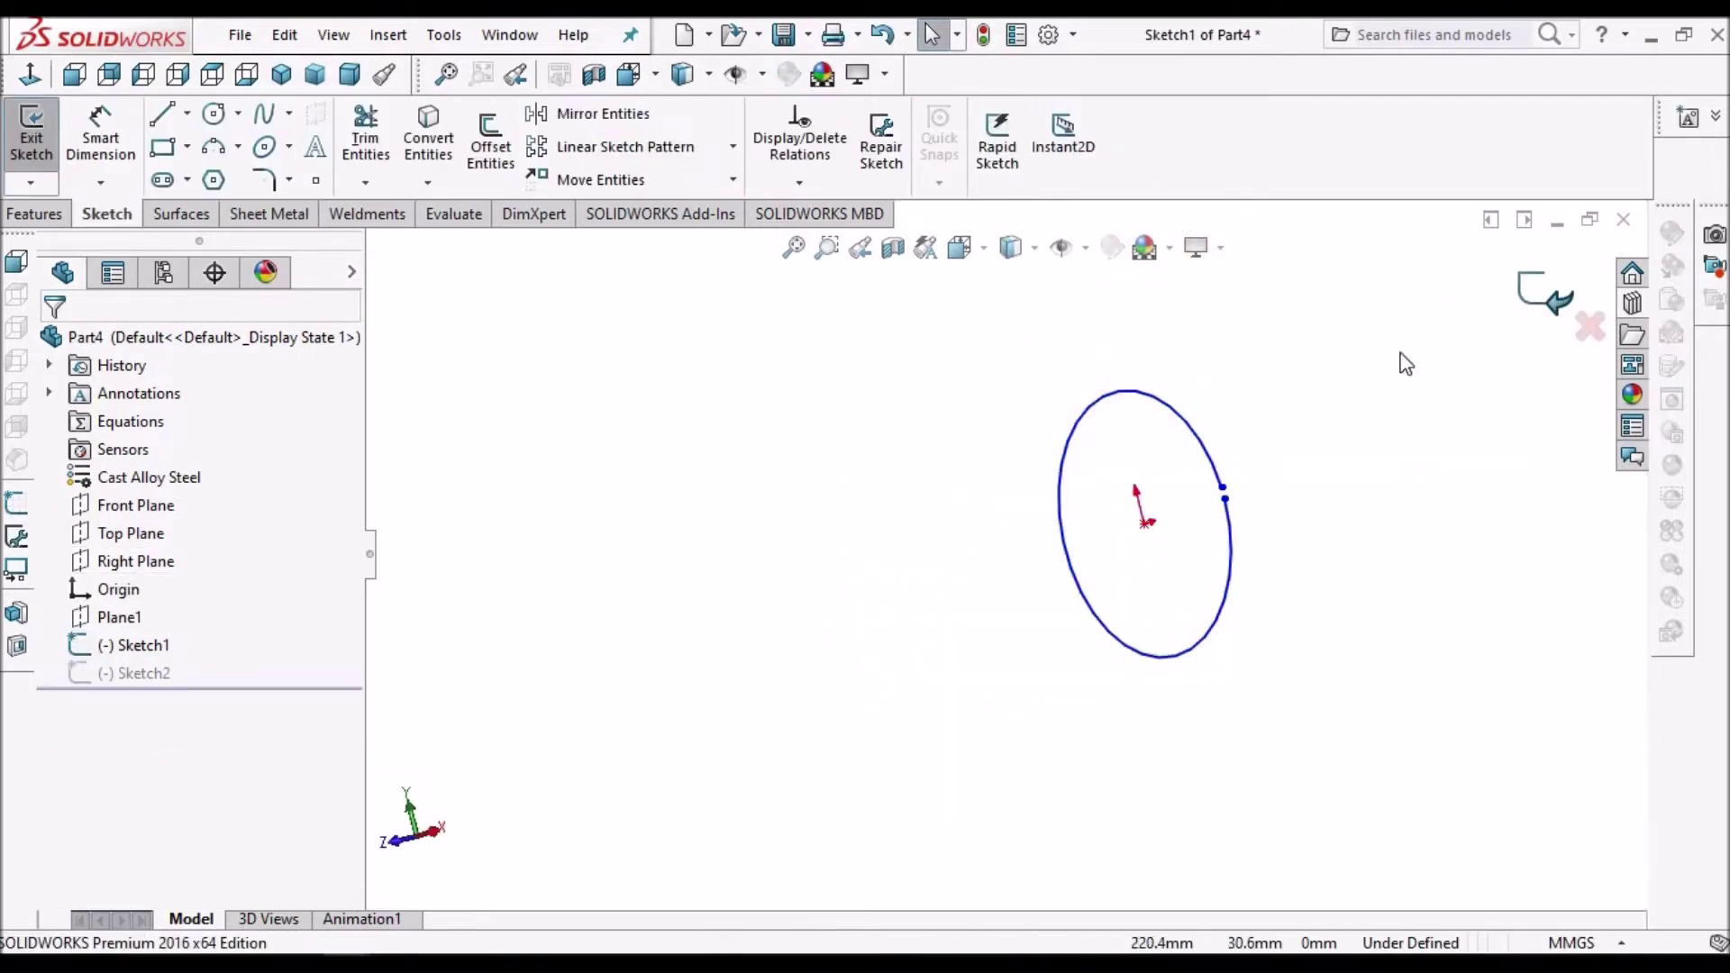
{"action": "left_click", "coordinate": [29, 73]}
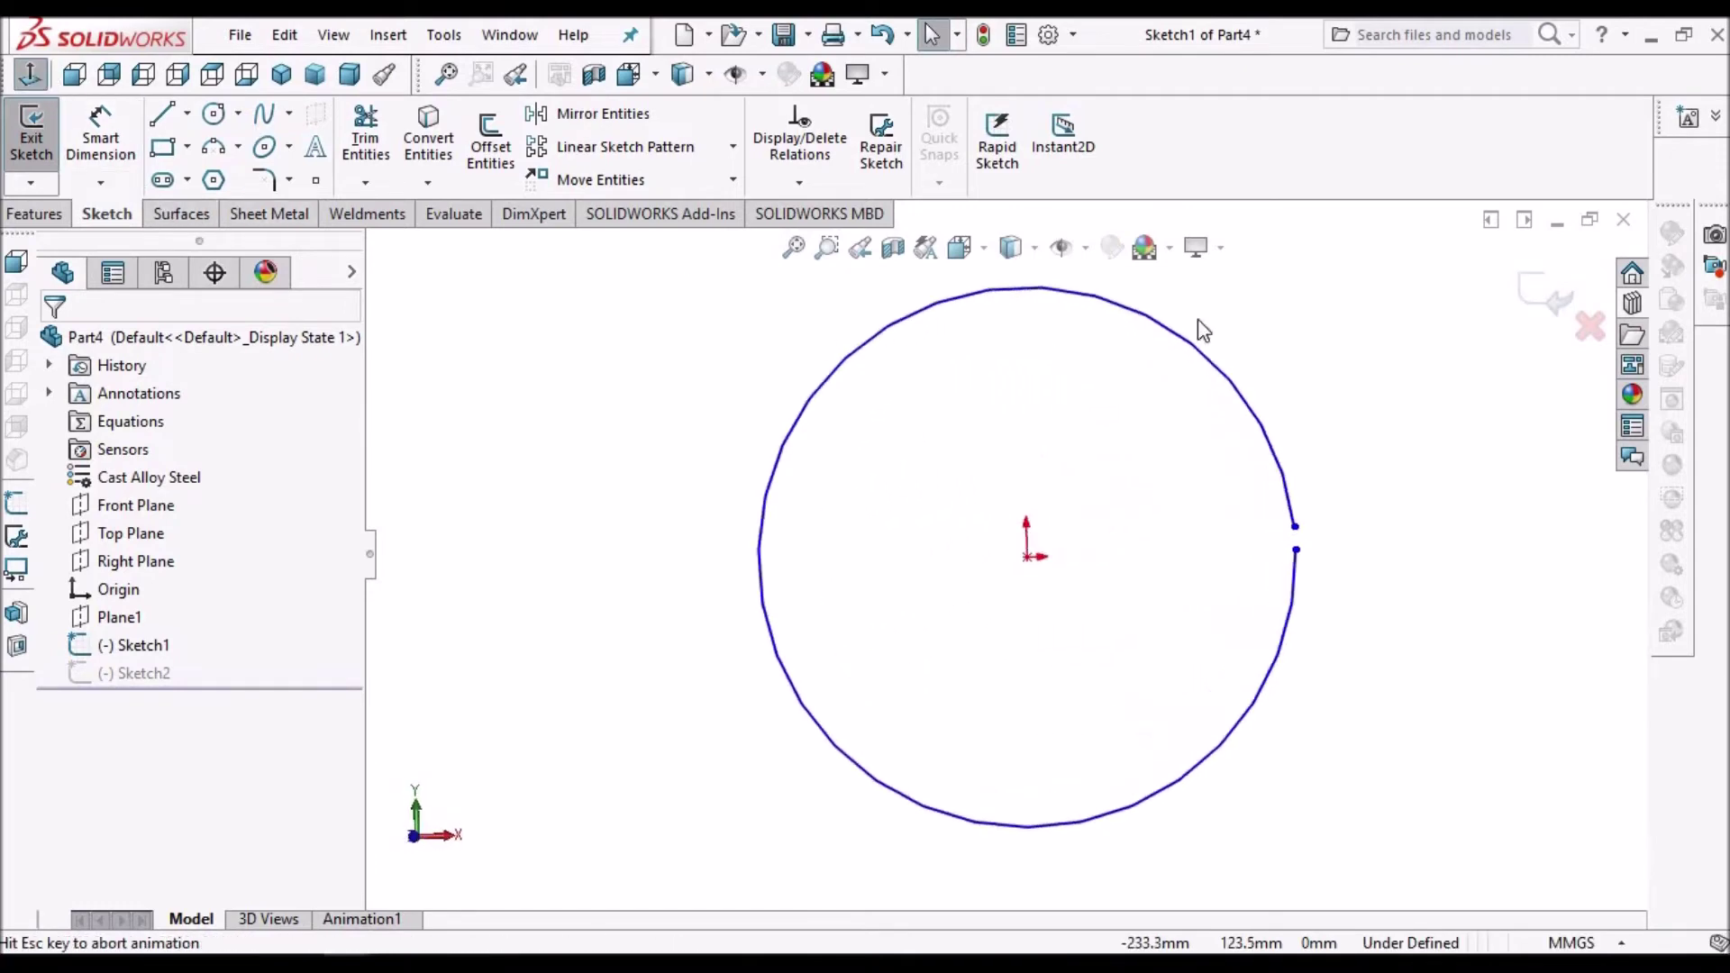
{"action": "scroll", "coordinate": [1261, 540], "scroll_direction": "down", "scroll_amount": 6}
{"action": "scroll", "coordinate": [1261, 541], "scroll_direction": "up", "scroll_amount": 3}
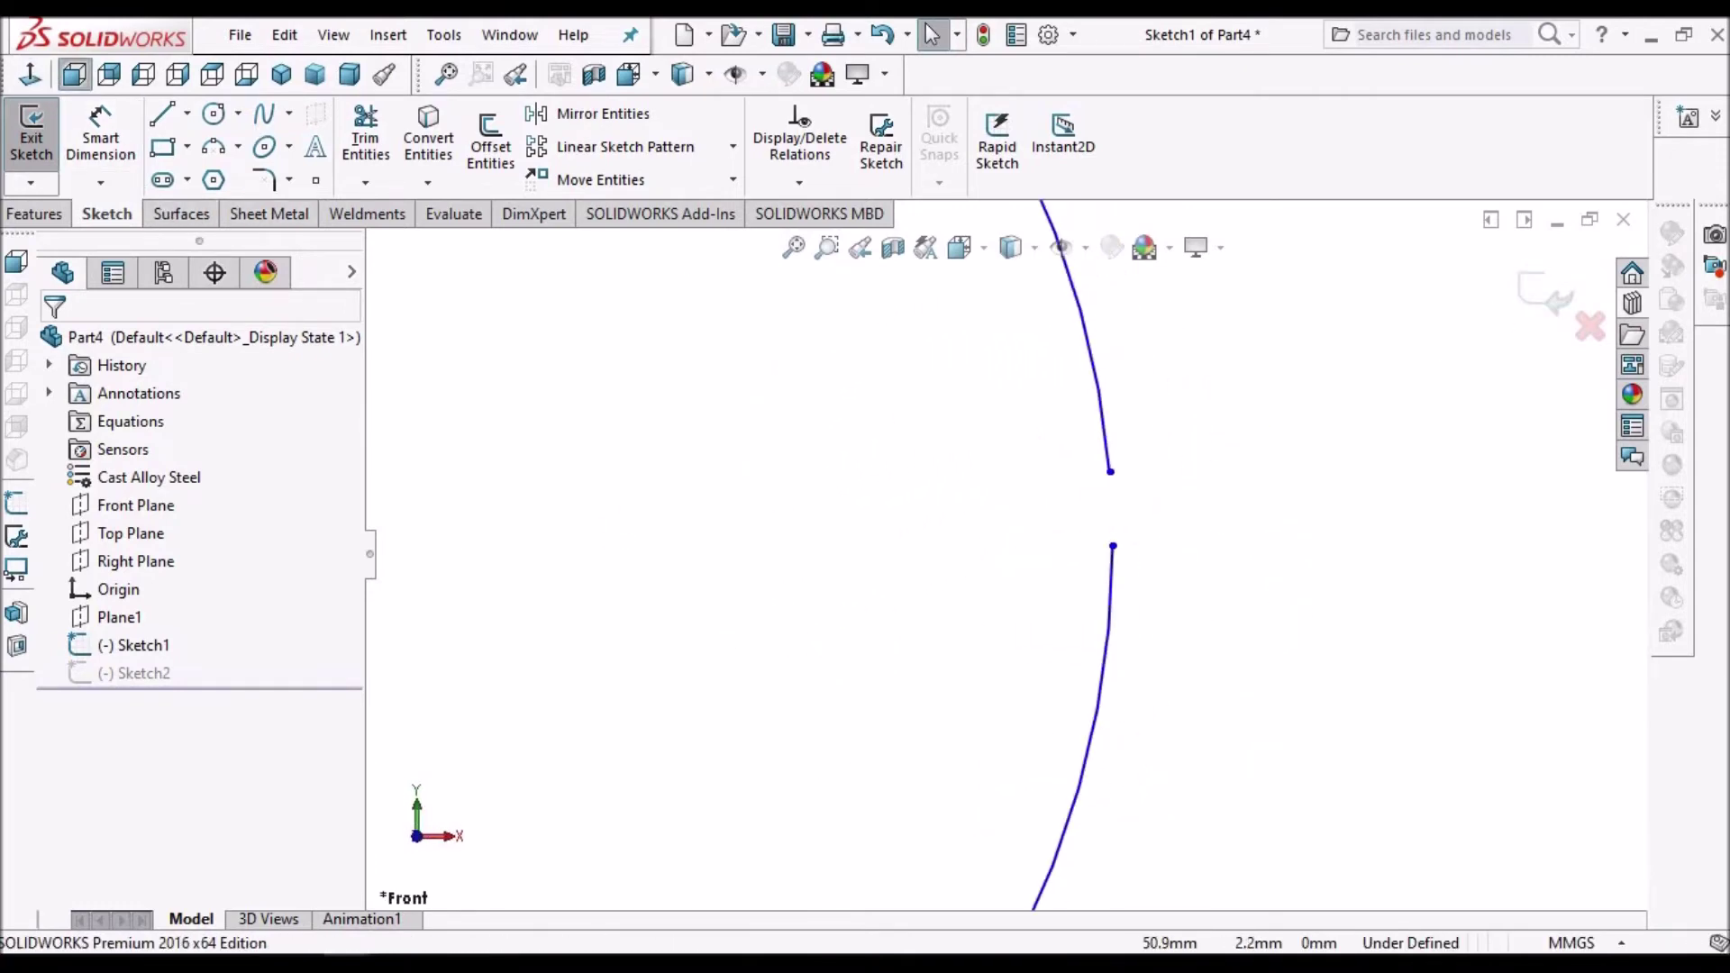
{"action": "left_click", "coordinate": [1547, 296]}
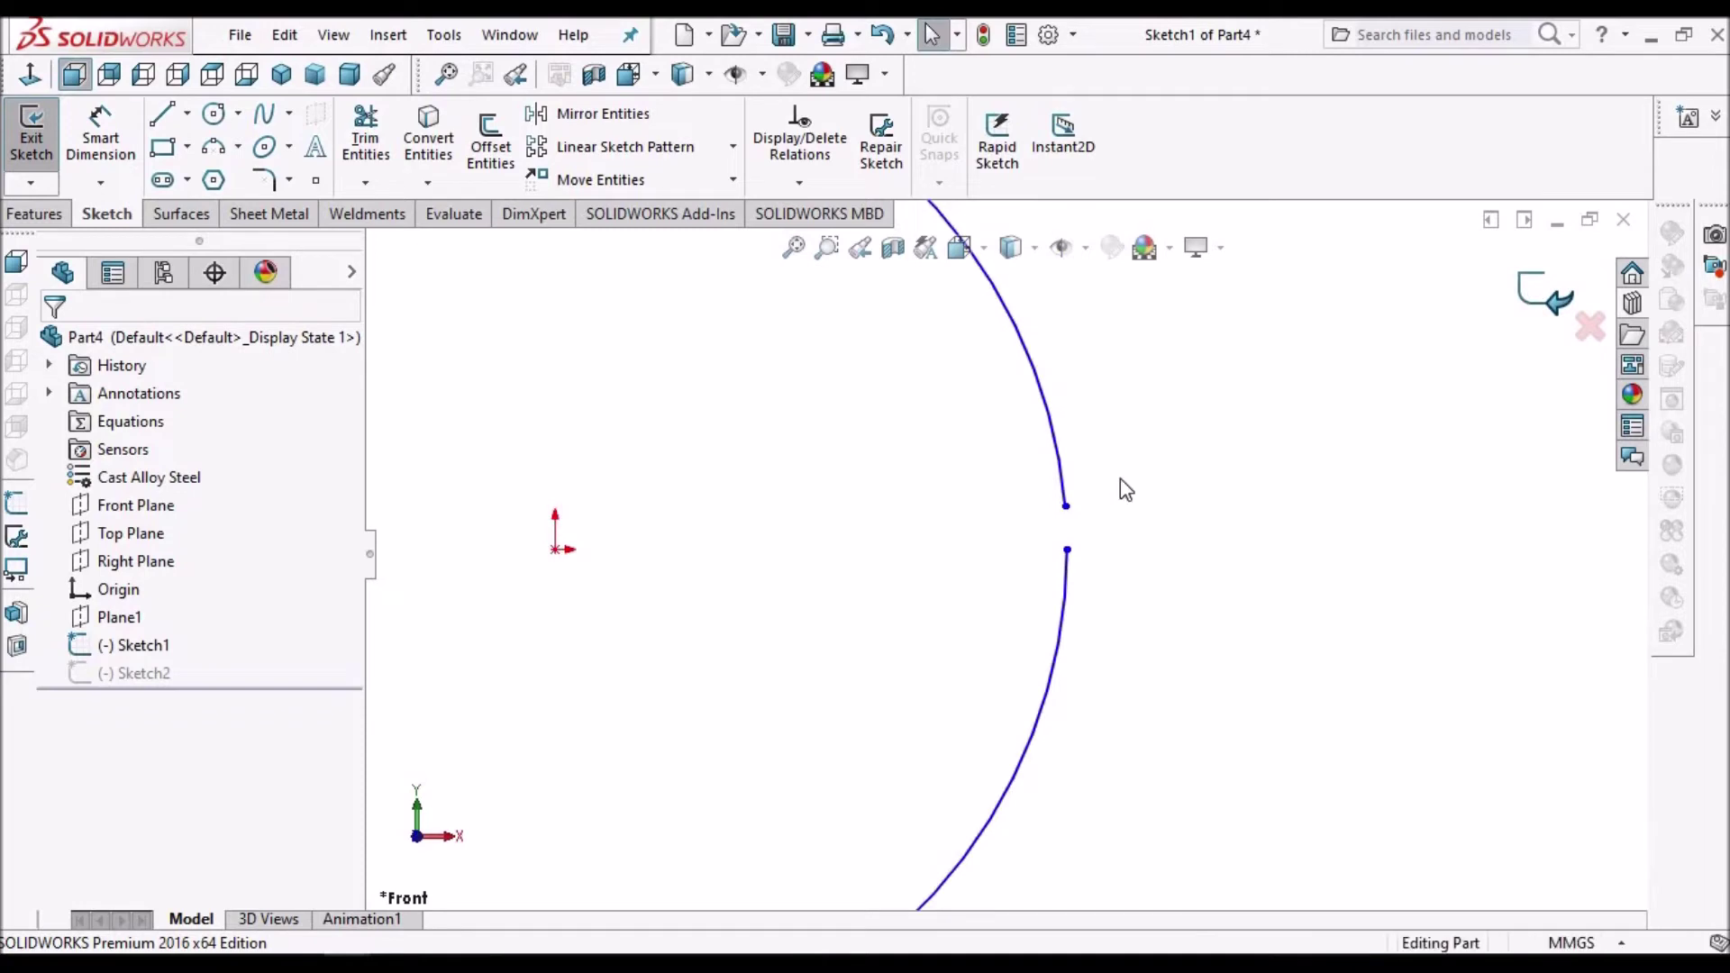
{"action": "scroll", "coordinate": [1121, 479], "scroll_direction": "up", "scroll_amount": 4}
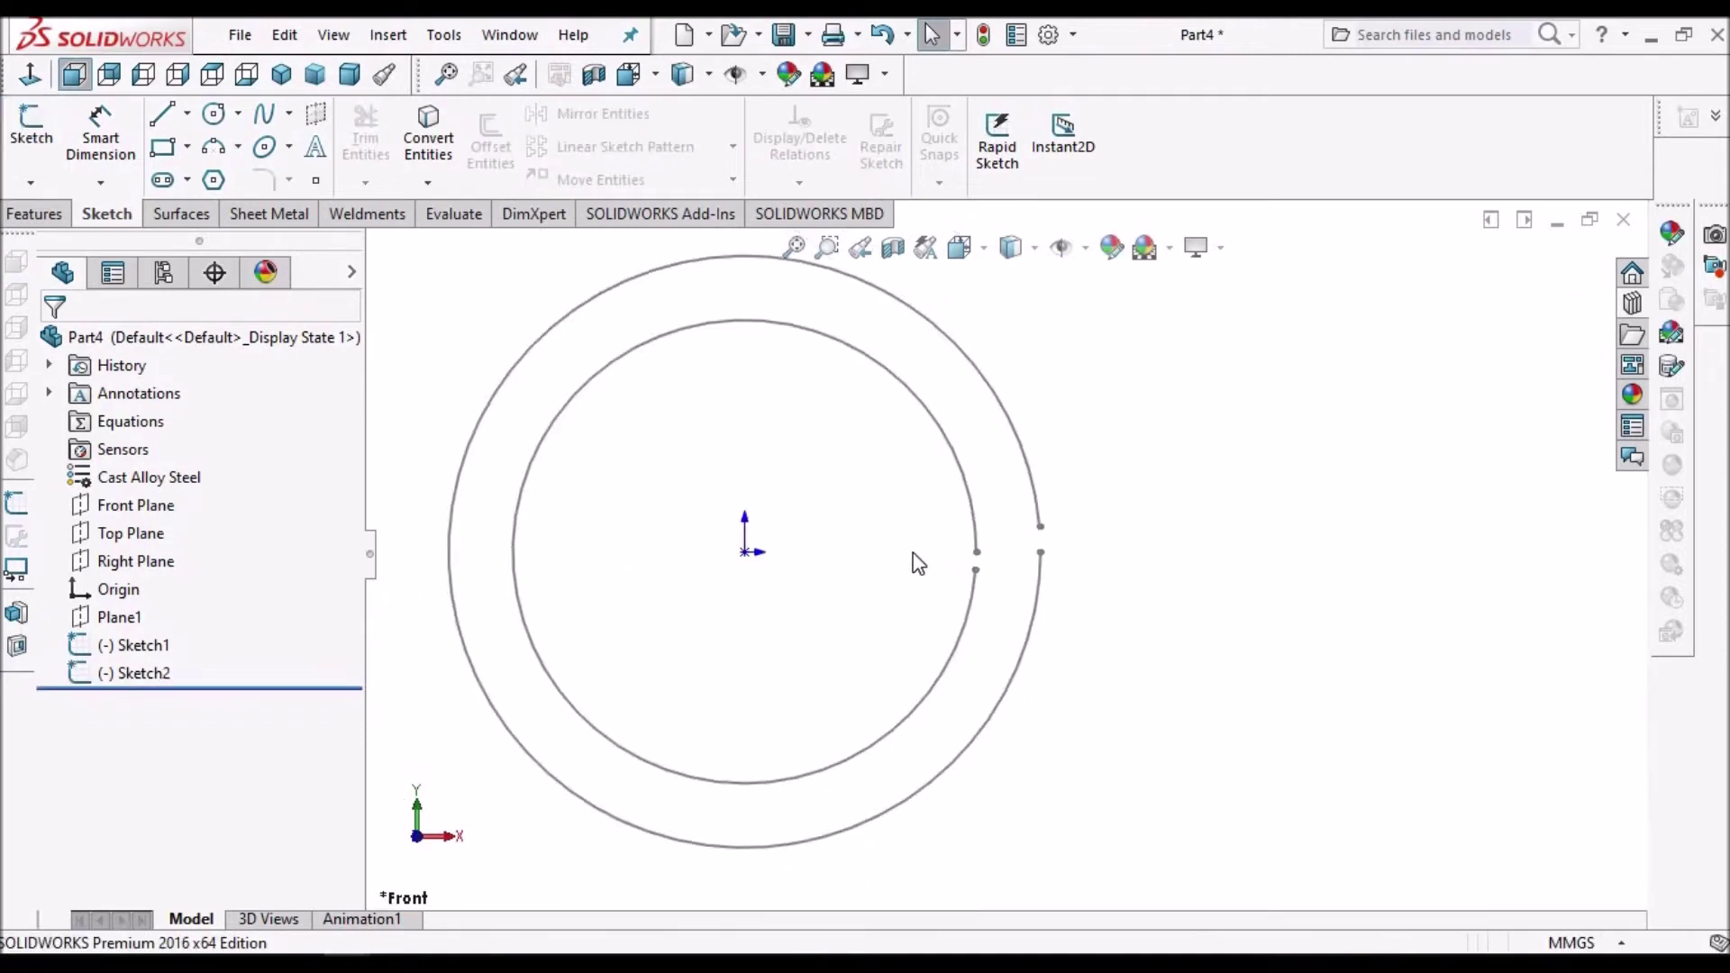
- Locate Plane1, open Sketch2 to check the gap in the smaller open circle, and exit the sketch
{"action": "left_click", "coordinate": [117, 616]}
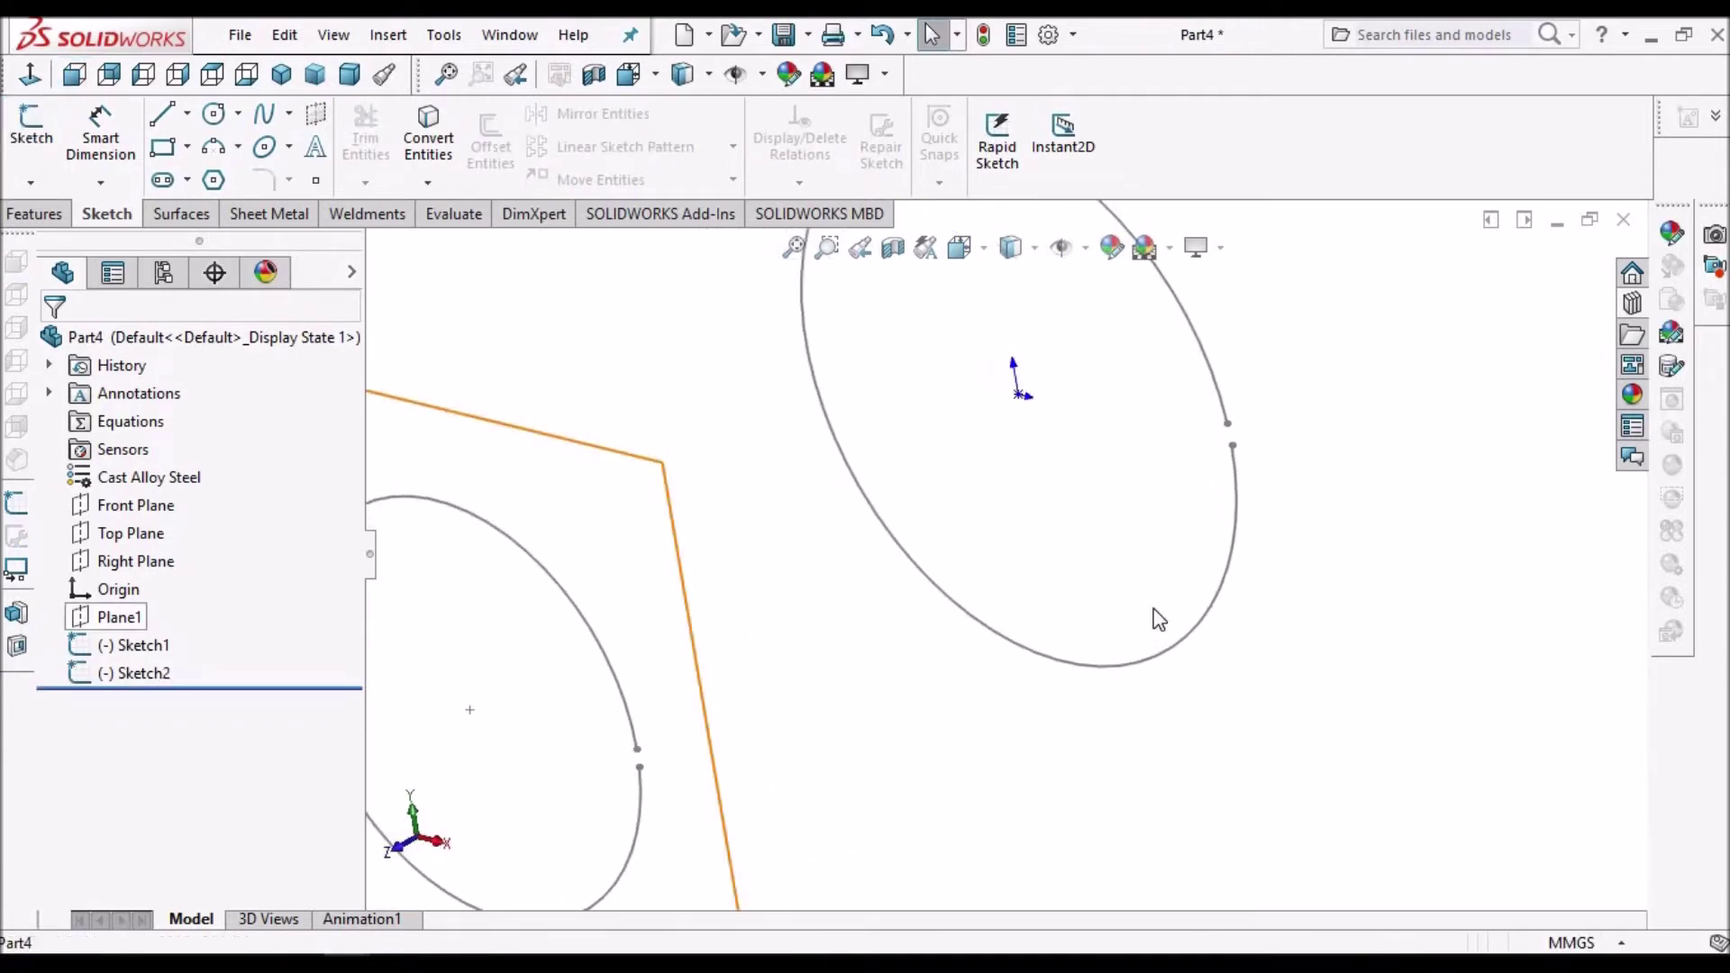
{"action": "left_click", "coordinate": [126, 674]}
{"action": "left_click", "coordinate": [143, 602]}
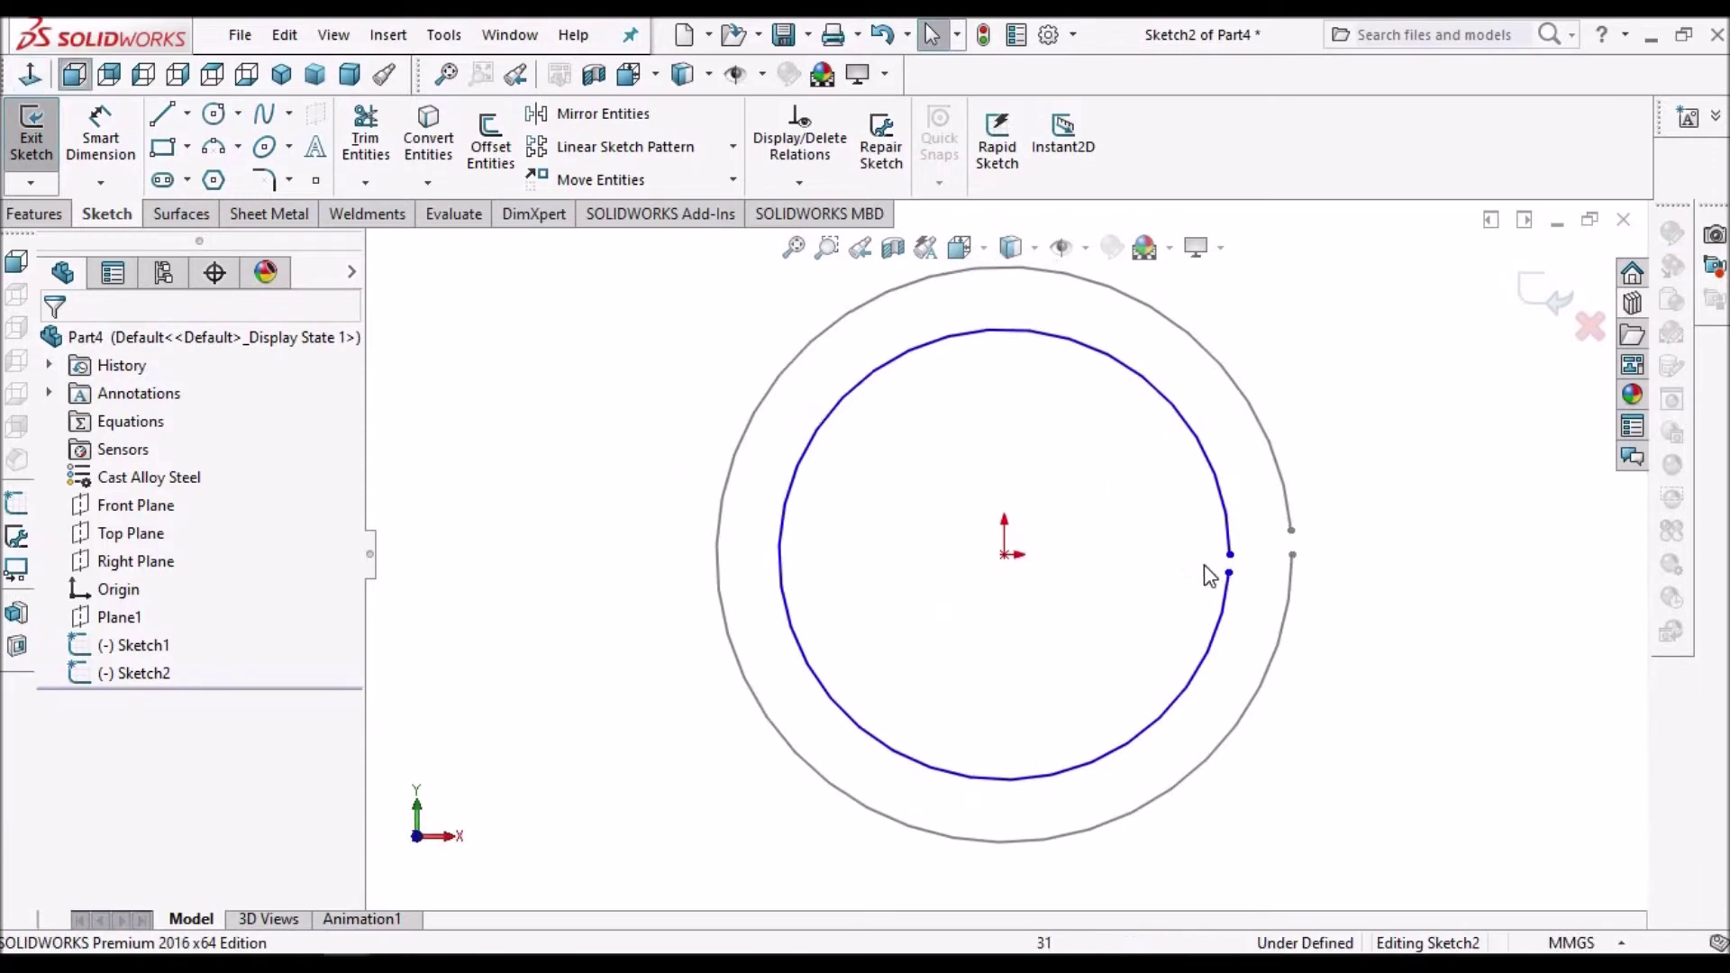
{"action": "scroll", "coordinate": [1280, 570], "scroll_direction": "down", "scroll_amount": 2}
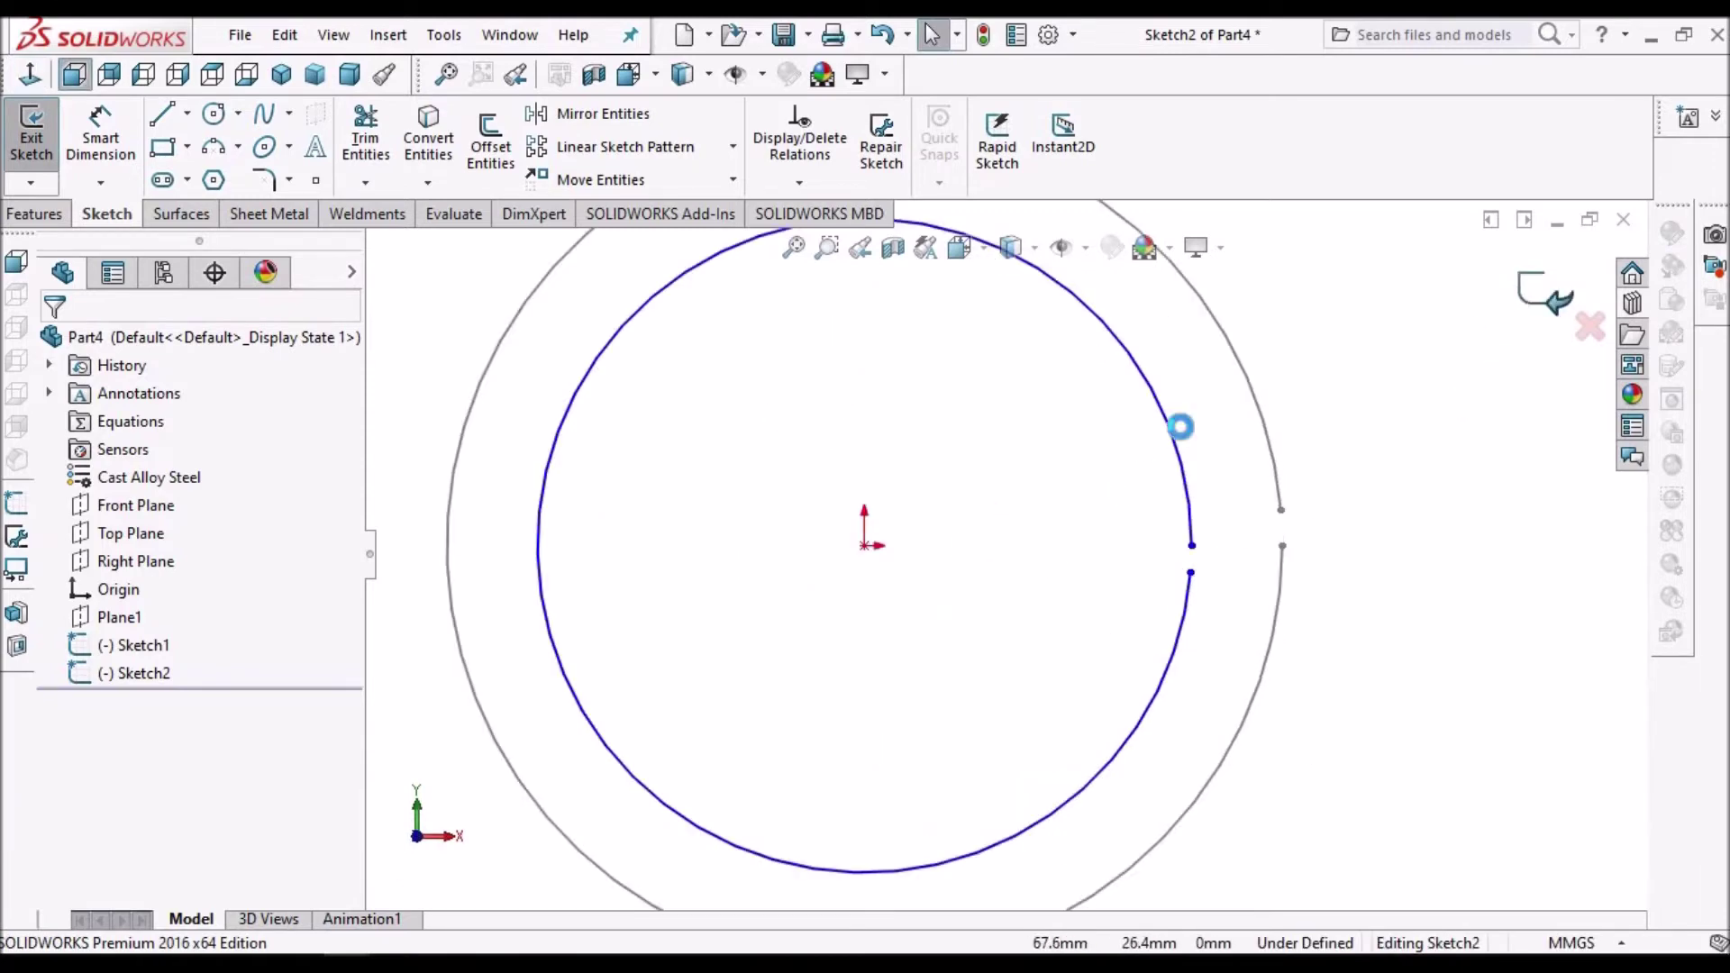
{"action": "scroll", "coordinate": [1093, 470], "scroll_direction": "up", "scroll_amount": 5}
{"action": "mouse_move", "coordinate": [1093, 472]}
{"action": "middle_mouse_down"}
{"action": "mouse_move", "coordinate": [966, 544]}
{"action": "mouse_move", "coordinate": [965, 571]}
{"action": "mouse_move", "coordinate": [992, 540]}
{"action": "middle_mouse_up"}
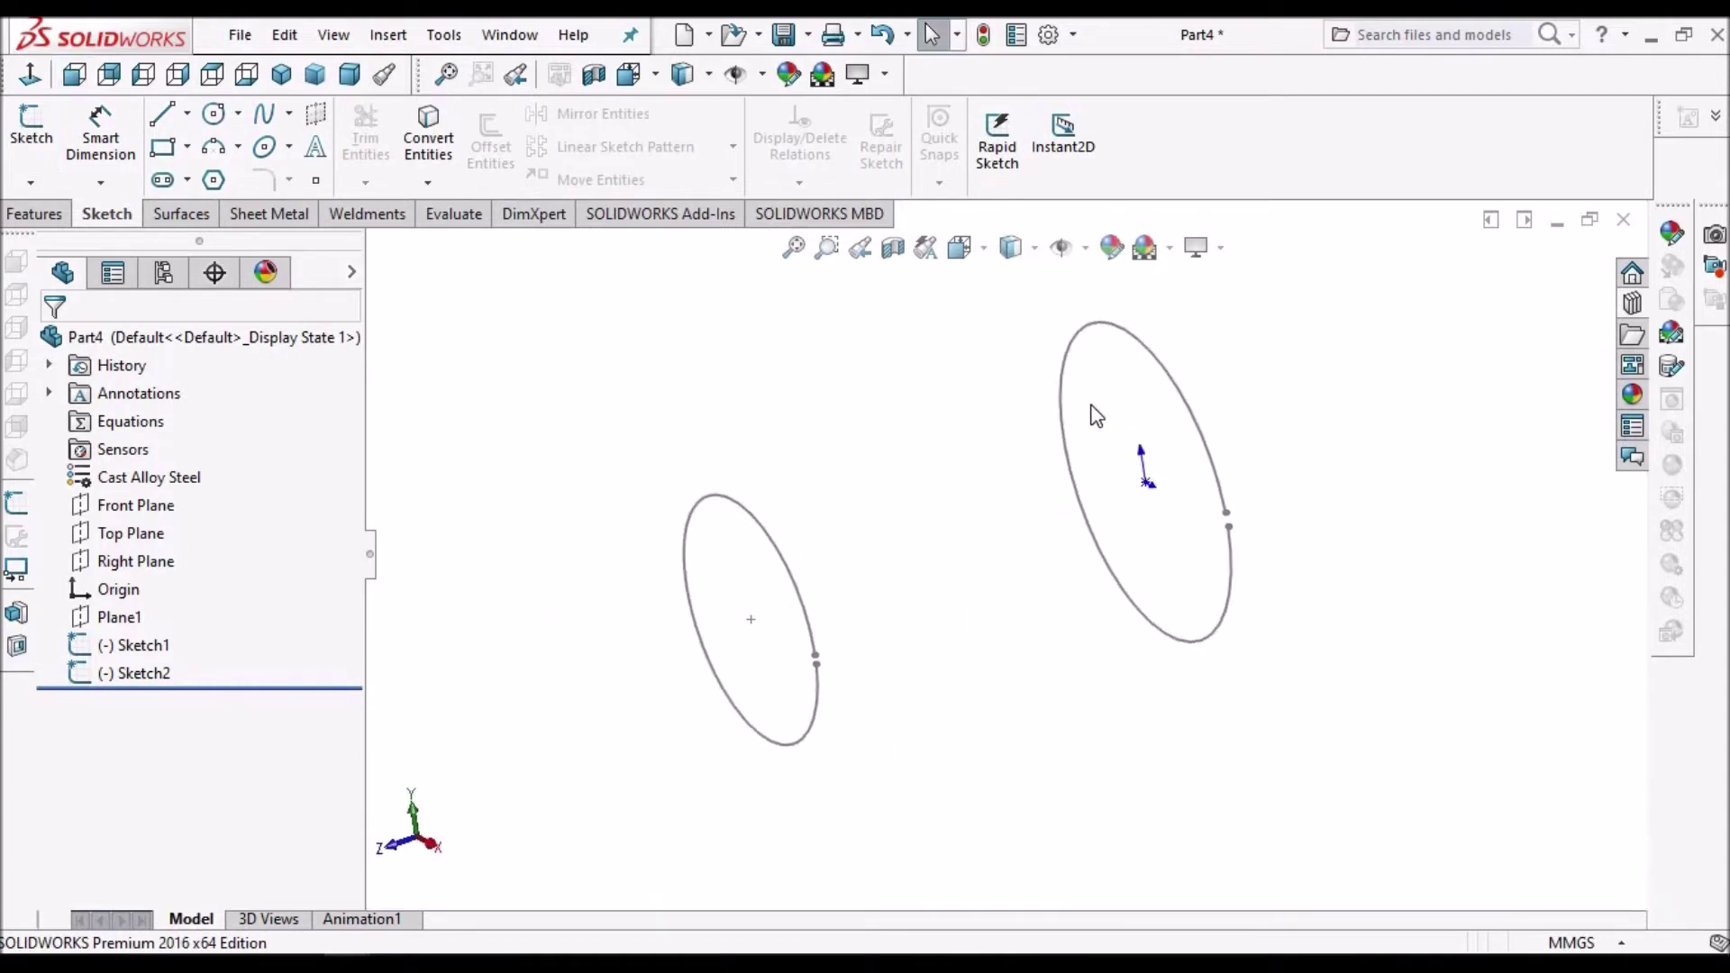
- Create a formed lofted bend between Sketch1 and Sketch2 with 1 mm thickness and 2 bend lines
{"action": "left_click", "coordinate": [283, 222]}
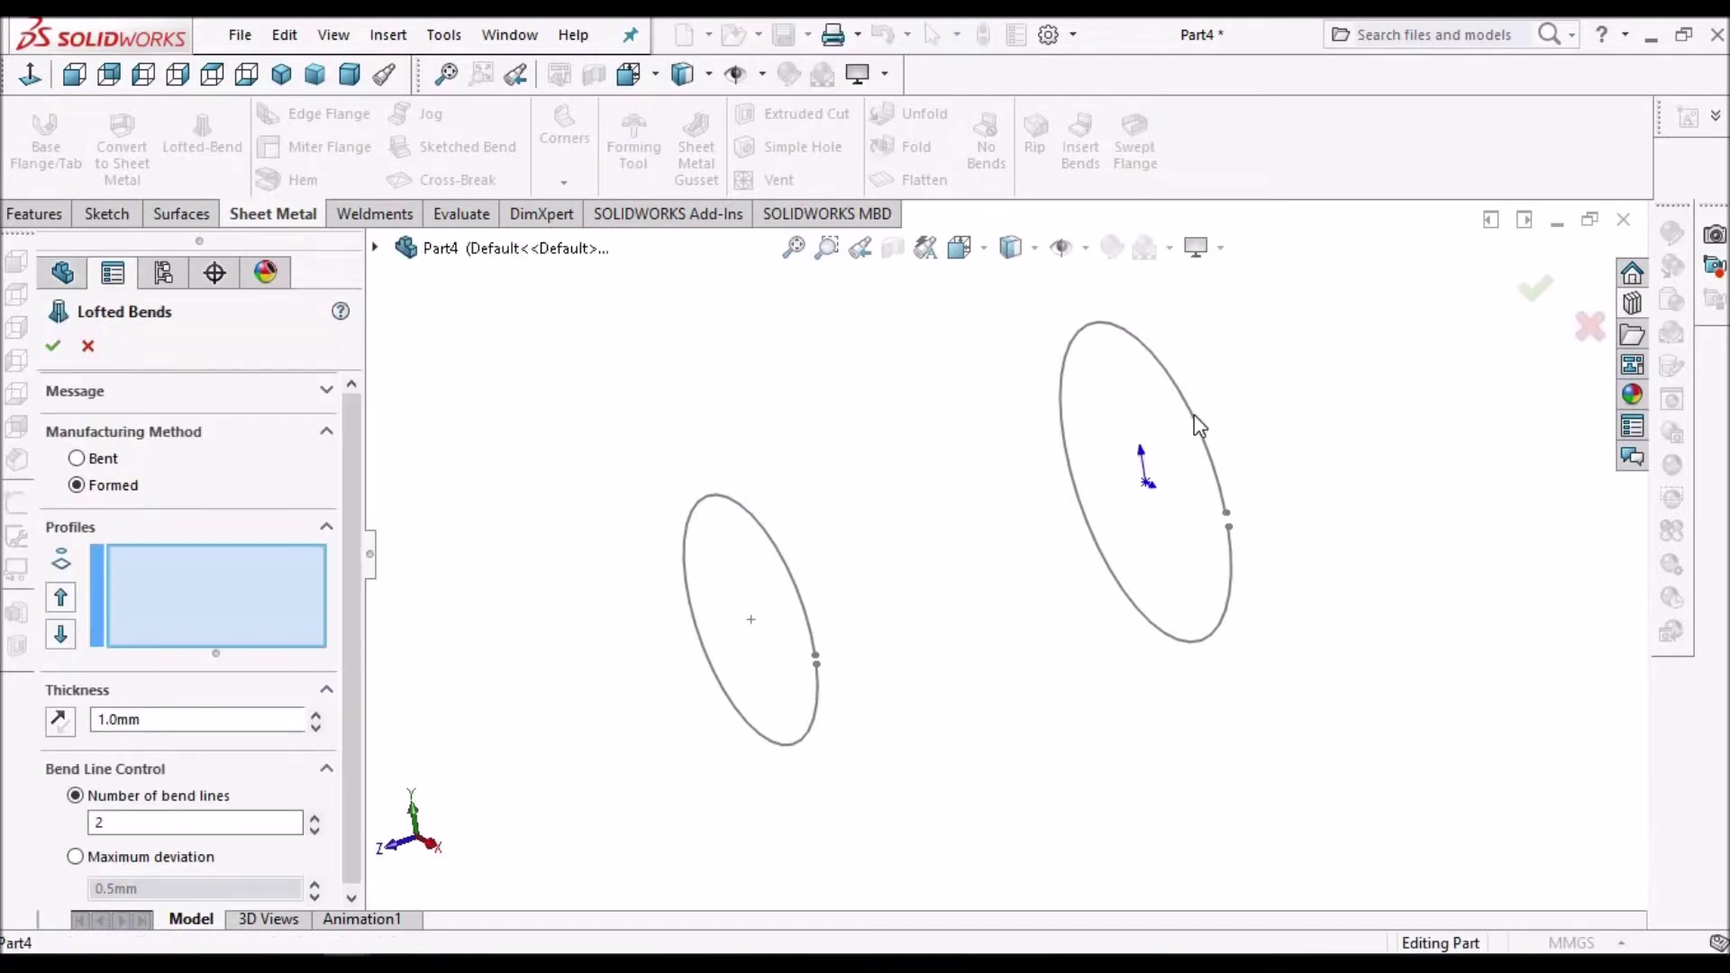
{"action": "left_click", "coordinate": [1194, 414]}
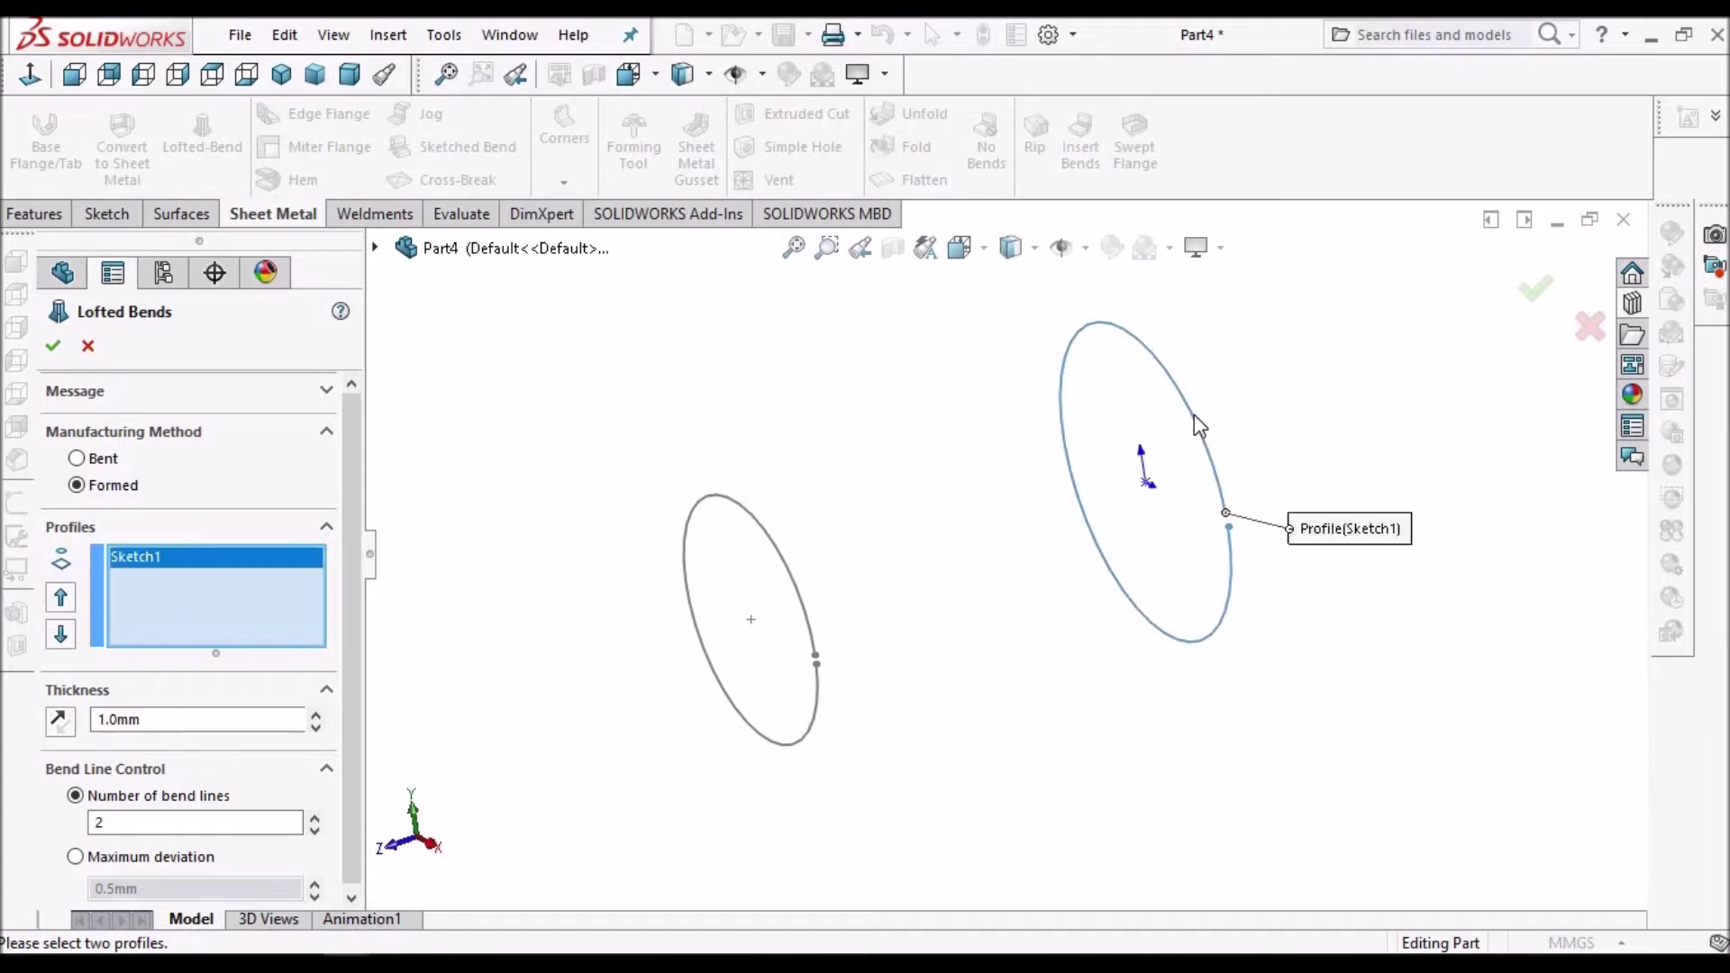
{"action": "left_click", "coordinate": [792, 573]}
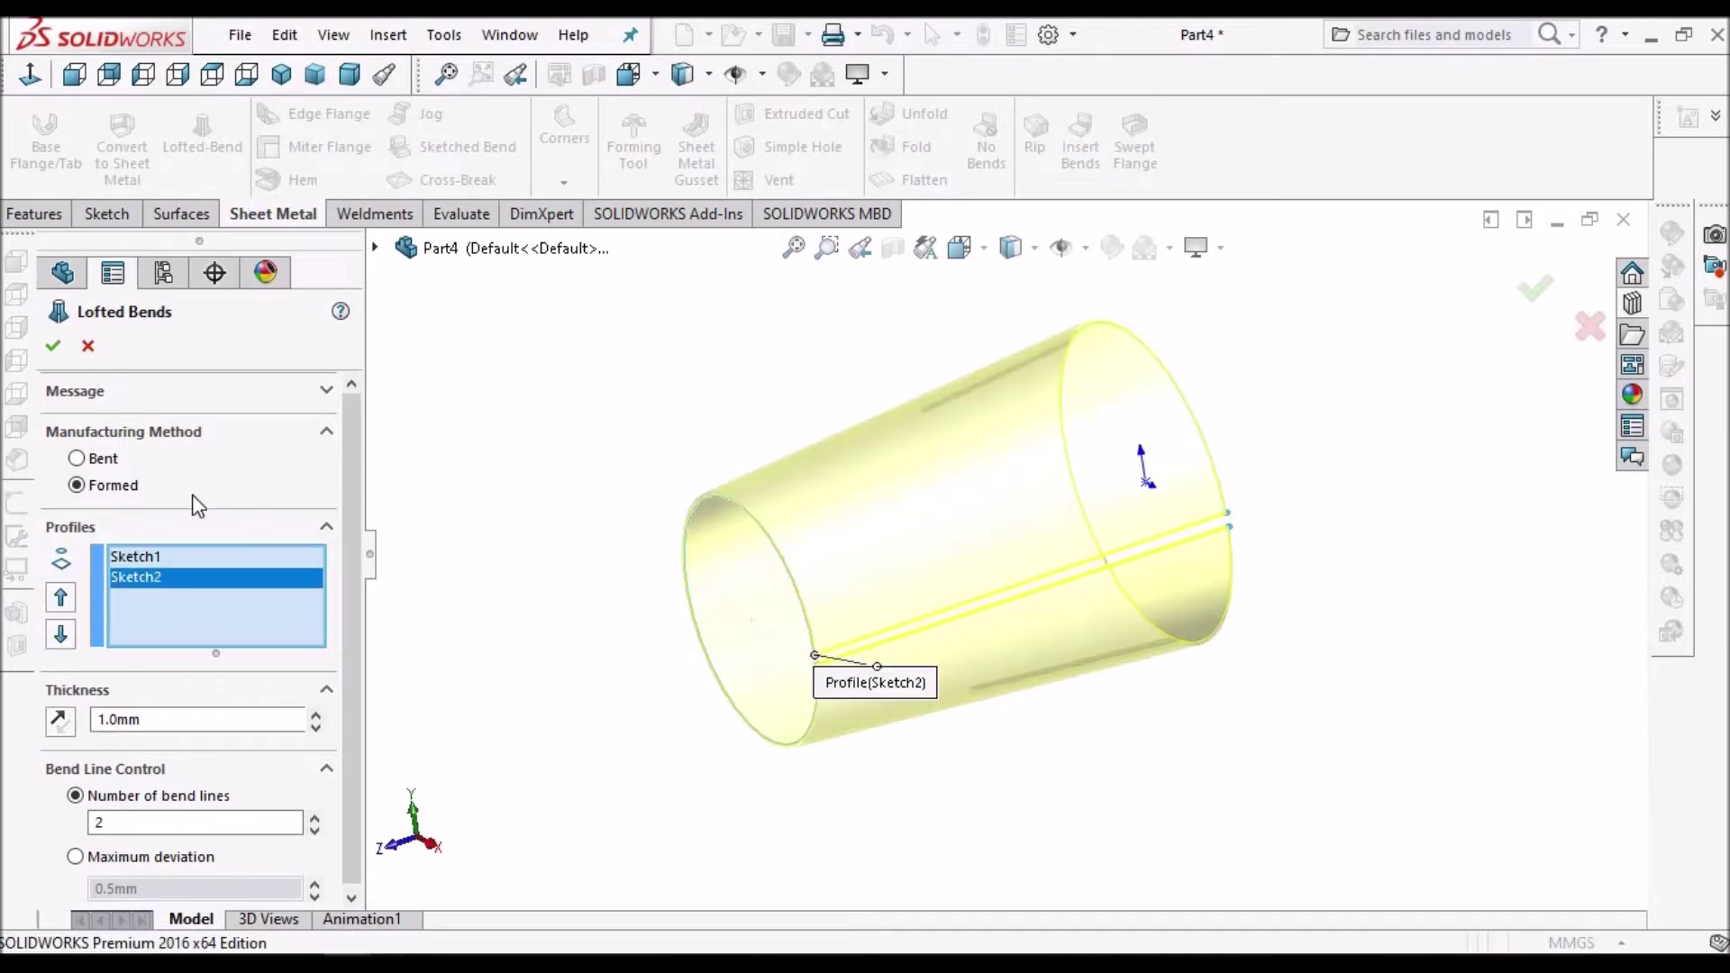
{"action": "left_click", "coordinate": [65, 347]}
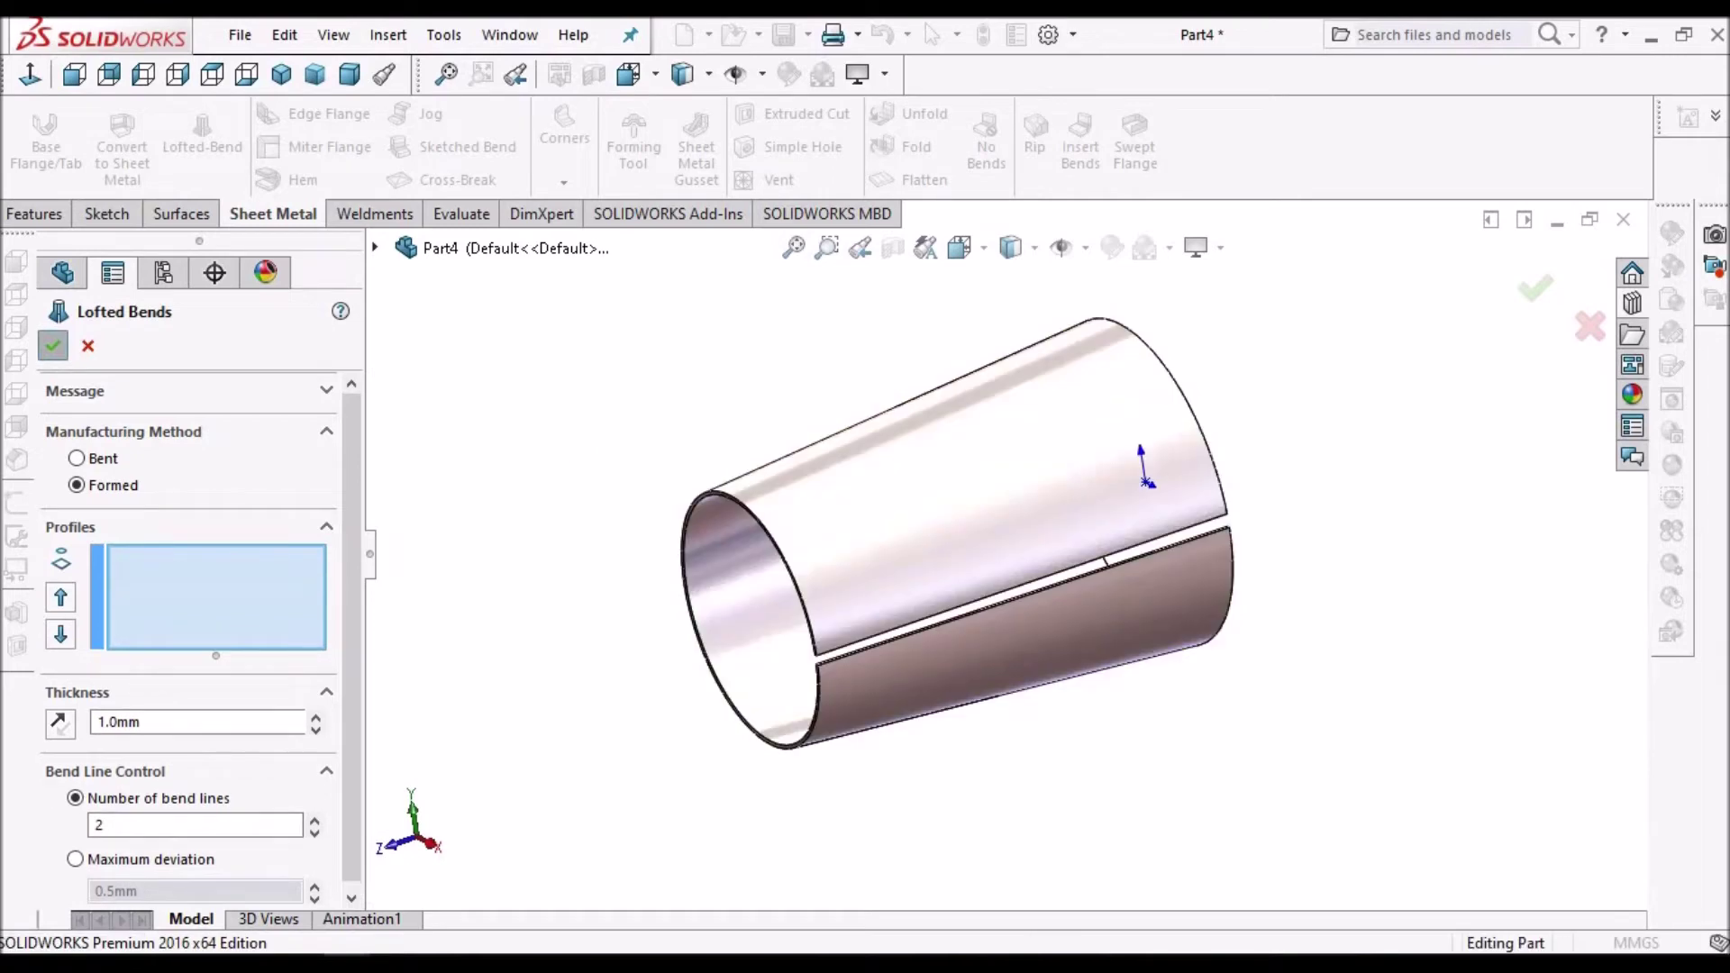
{"action": "mouse_move", "coordinate": [996, 545]}
{"action": "middle_mouse_down"}
{"action": "mouse_move", "coordinate": [1068, 492]}
{"action": "mouse_move", "coordinate": [900, 586]}
{"action": "mouse_move", "coordinate": [1043, 587]}
{"action": "mouse_move", "coordinate": [935, 706]}
{"action": "mouse_move", "coordinate": [914, 602]}
{"action": "mouse_move", "coordinate": [943, 537]}
{"action": "mouse_move", "coordinate": [955, 598]}
{"action": "mouse_move", "coordinate": [938, 645]}
{"action": "mouse_move", "coordinate": [928, 595]}
{"action": "middle_mouse_up"}
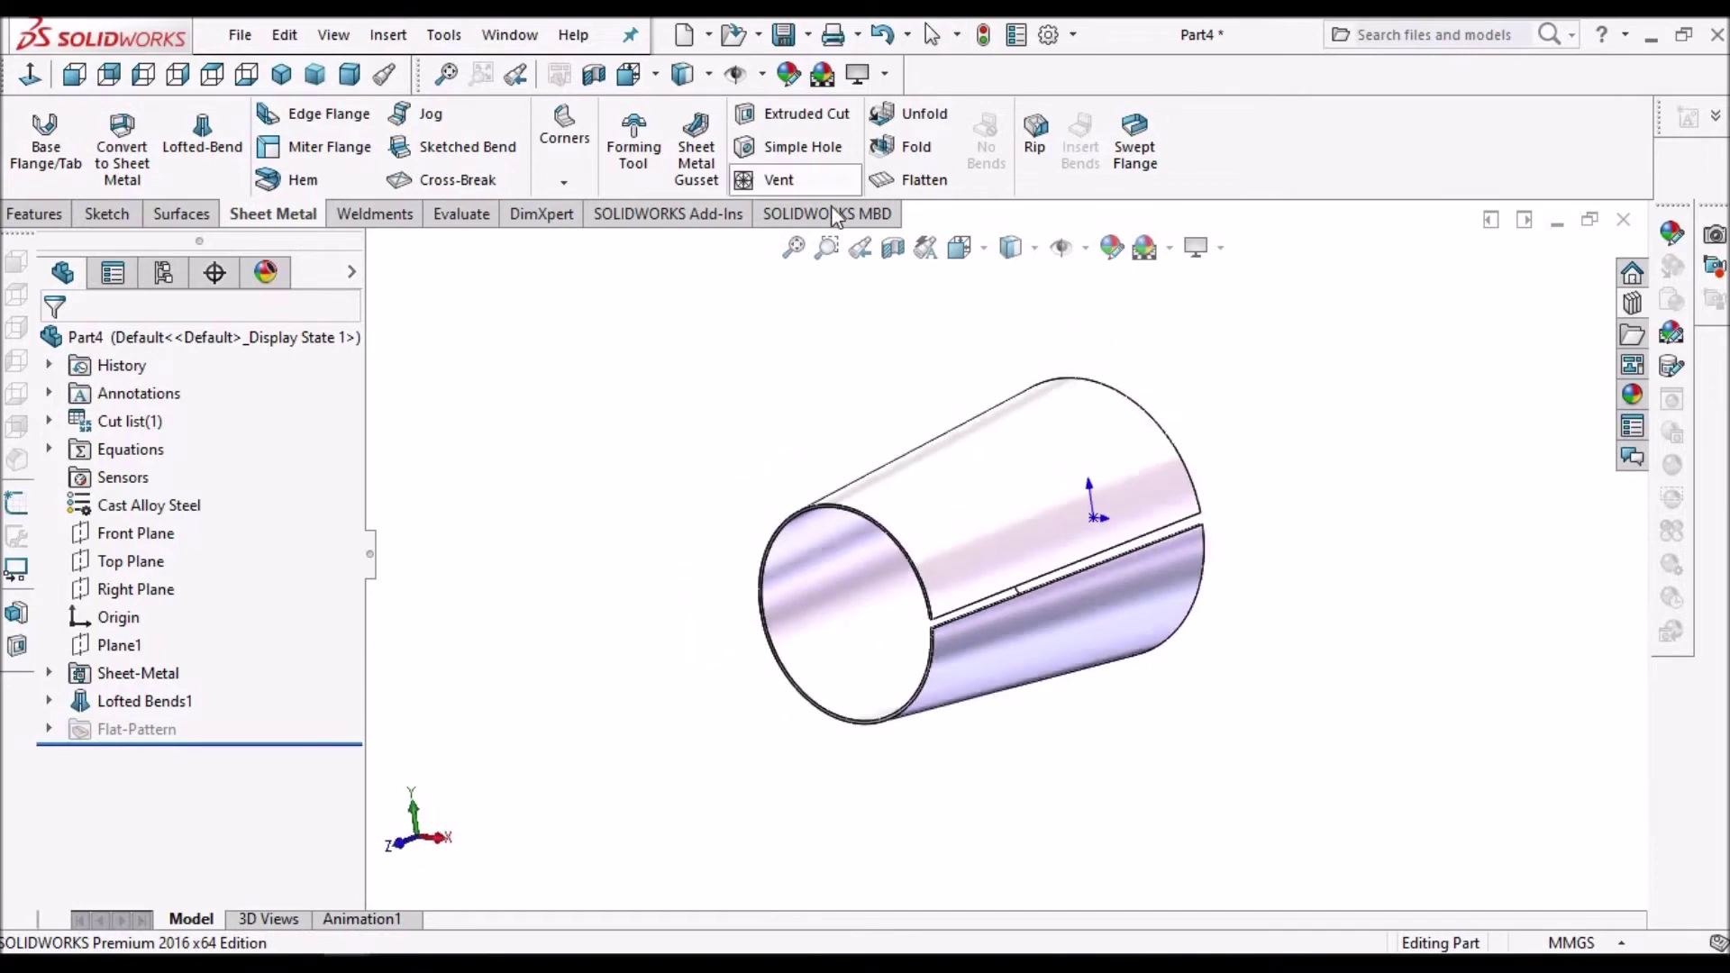
- Flatten the lofted cone and view its flat pattern normal to the flattened face
{"action": "left_click", "coordinate": [913, 178]}
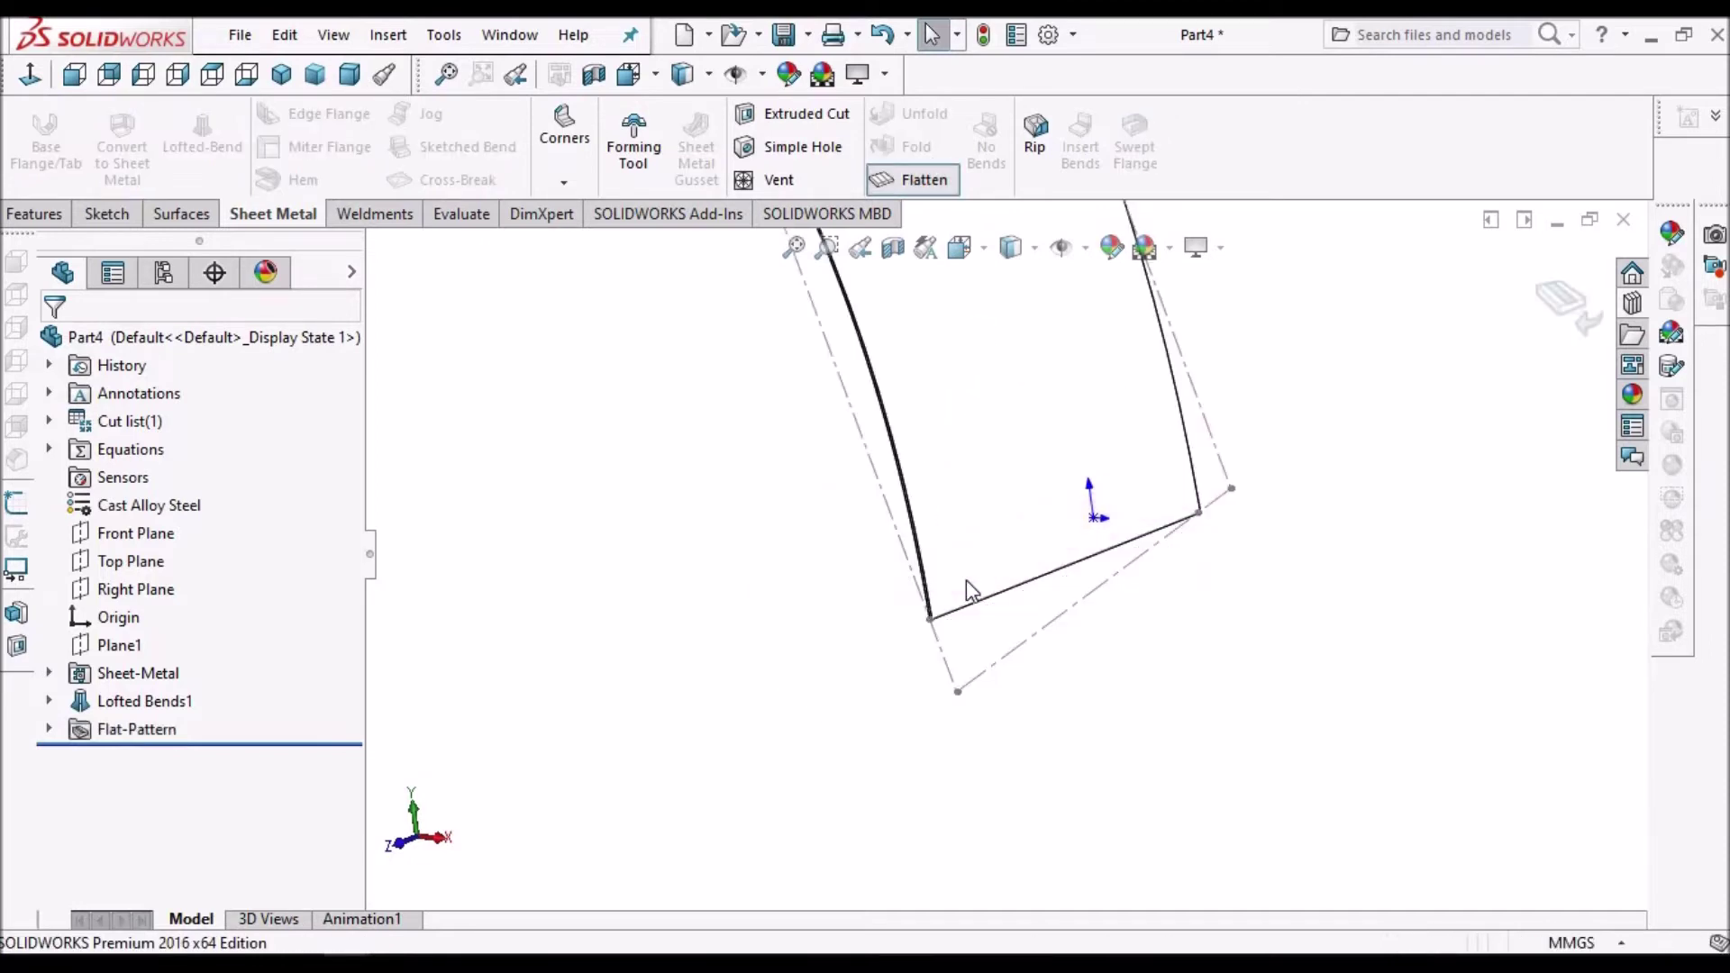
{"action": "left_click", "coordinate": [913, 487]}
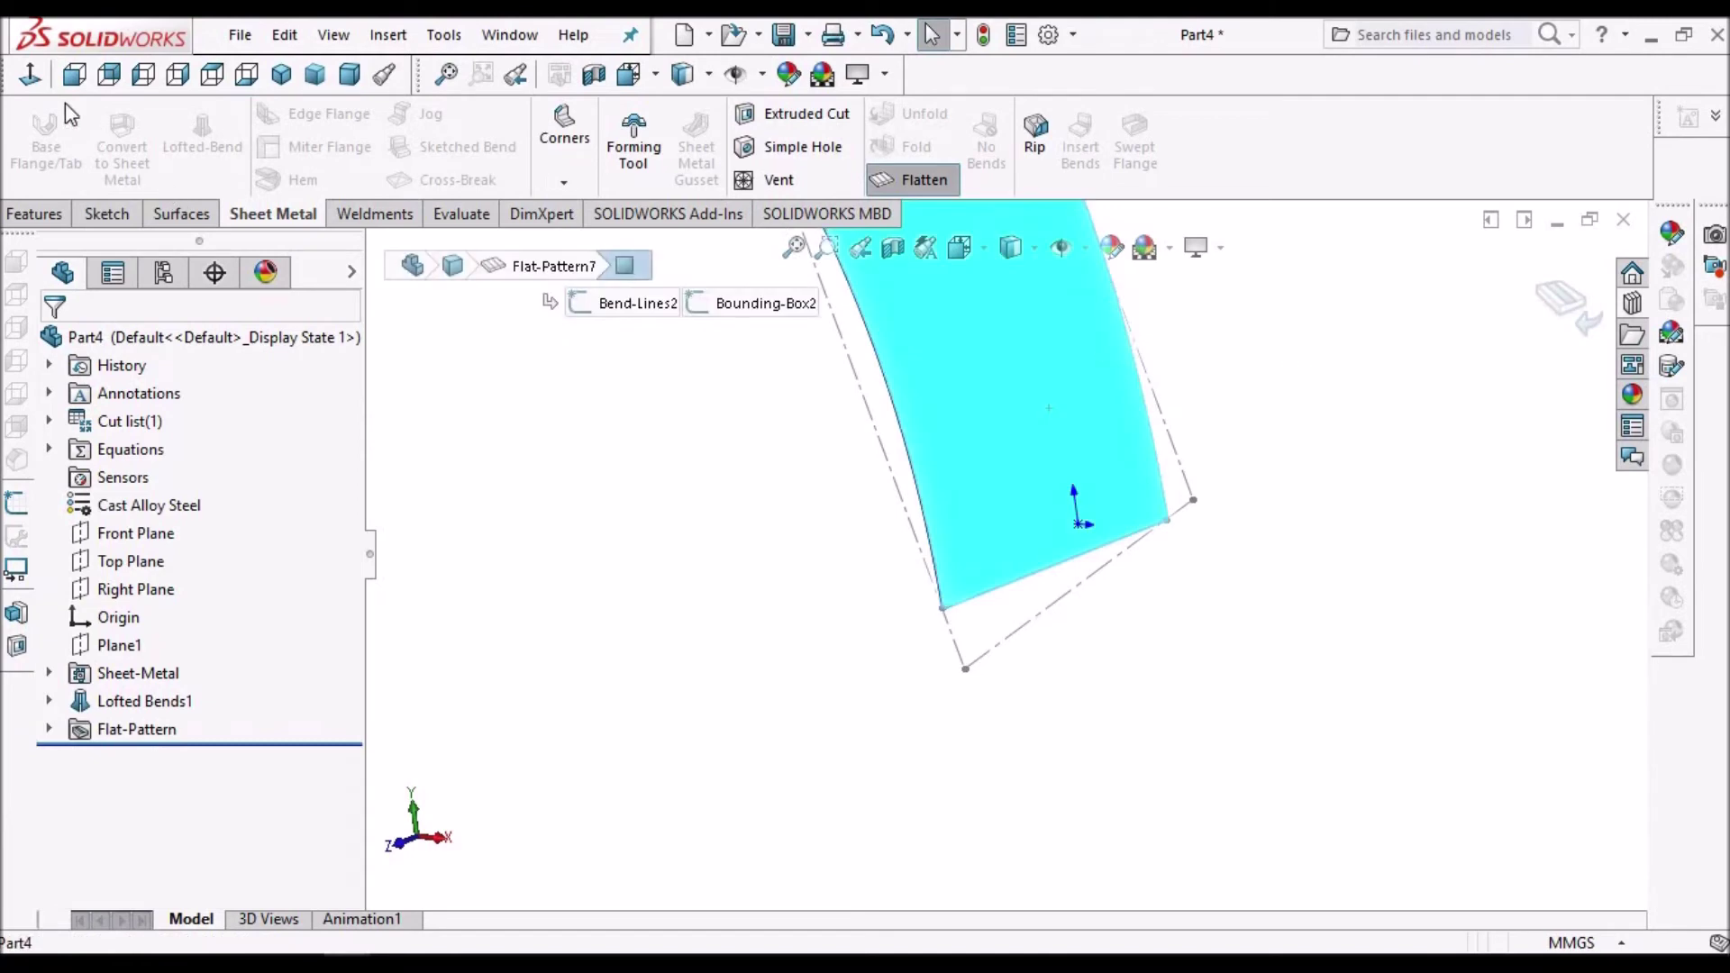
{"action": "key", "text": "ctrl+8"}
{"action": "left_click", "coordinate": [1218, 524]}
{"action": "scroll", "coordinate": [978, 523], "scroll_direction": "up", "scroll_amount": 3}
{"action": "scroll", "coordinate": [965, 515], "scroll_direction": "down", "scroll_amount": 2}
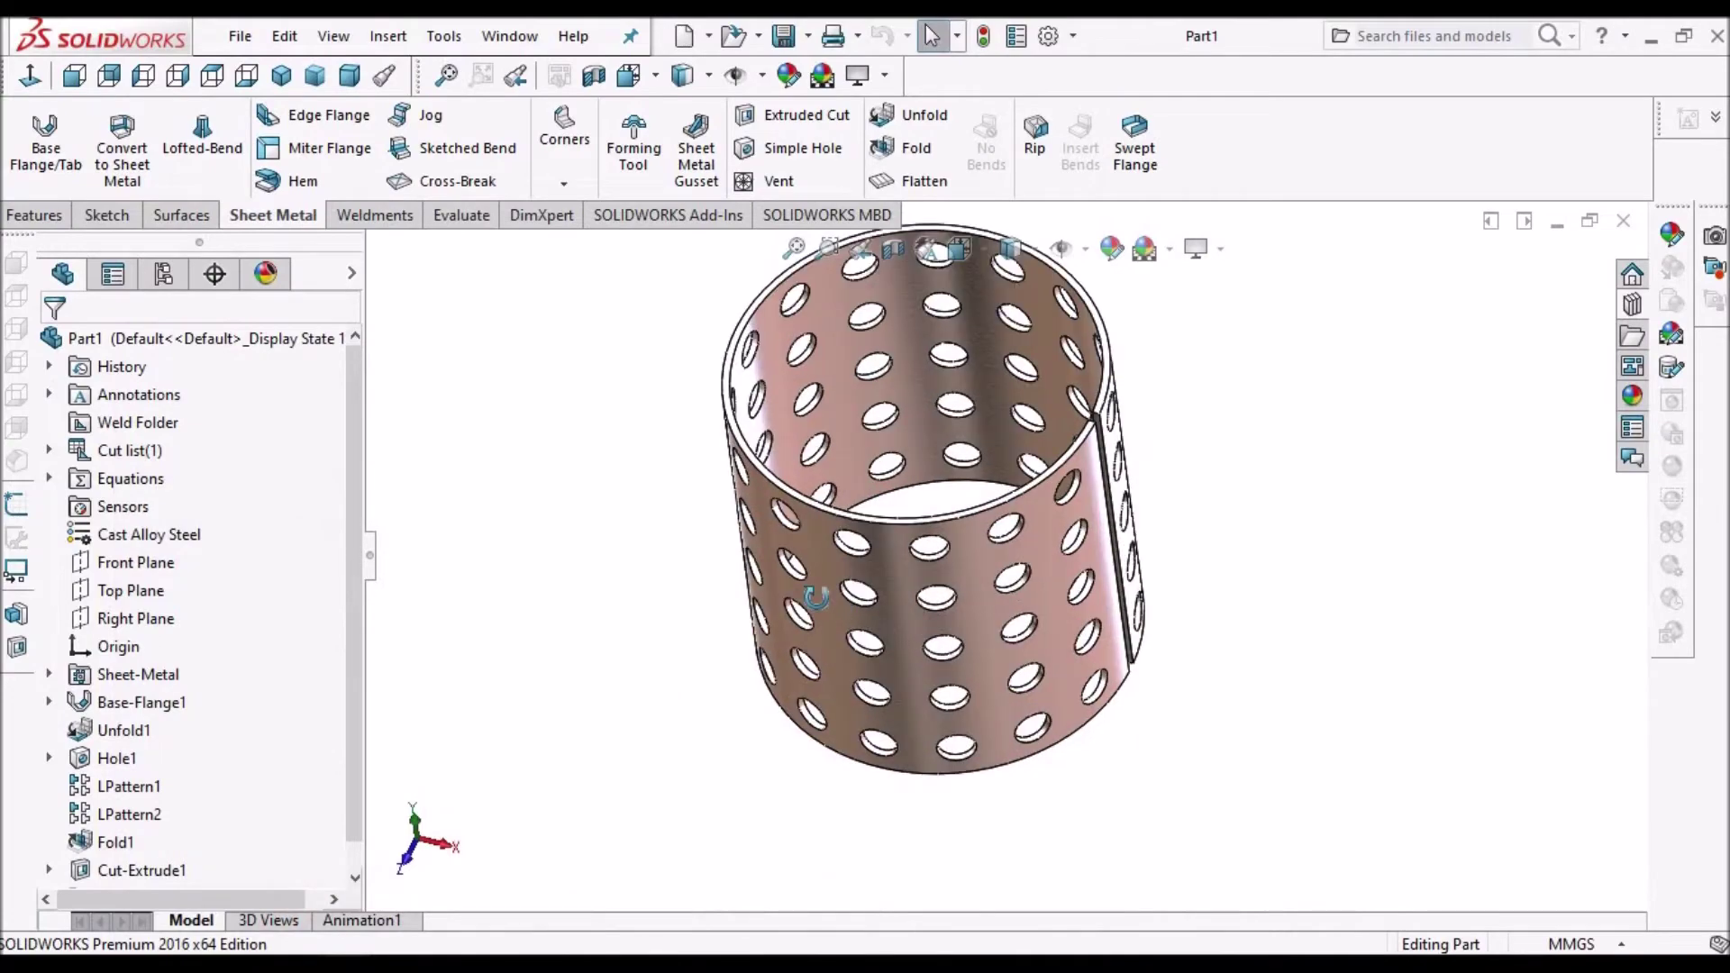
- Inspect the holes near the seam of the perforated cylinder in Part1 and restore the isometric view
{"action": "middle_click_drag", "start_coordinate": [816, 597], "coordinate": [883, 553]}
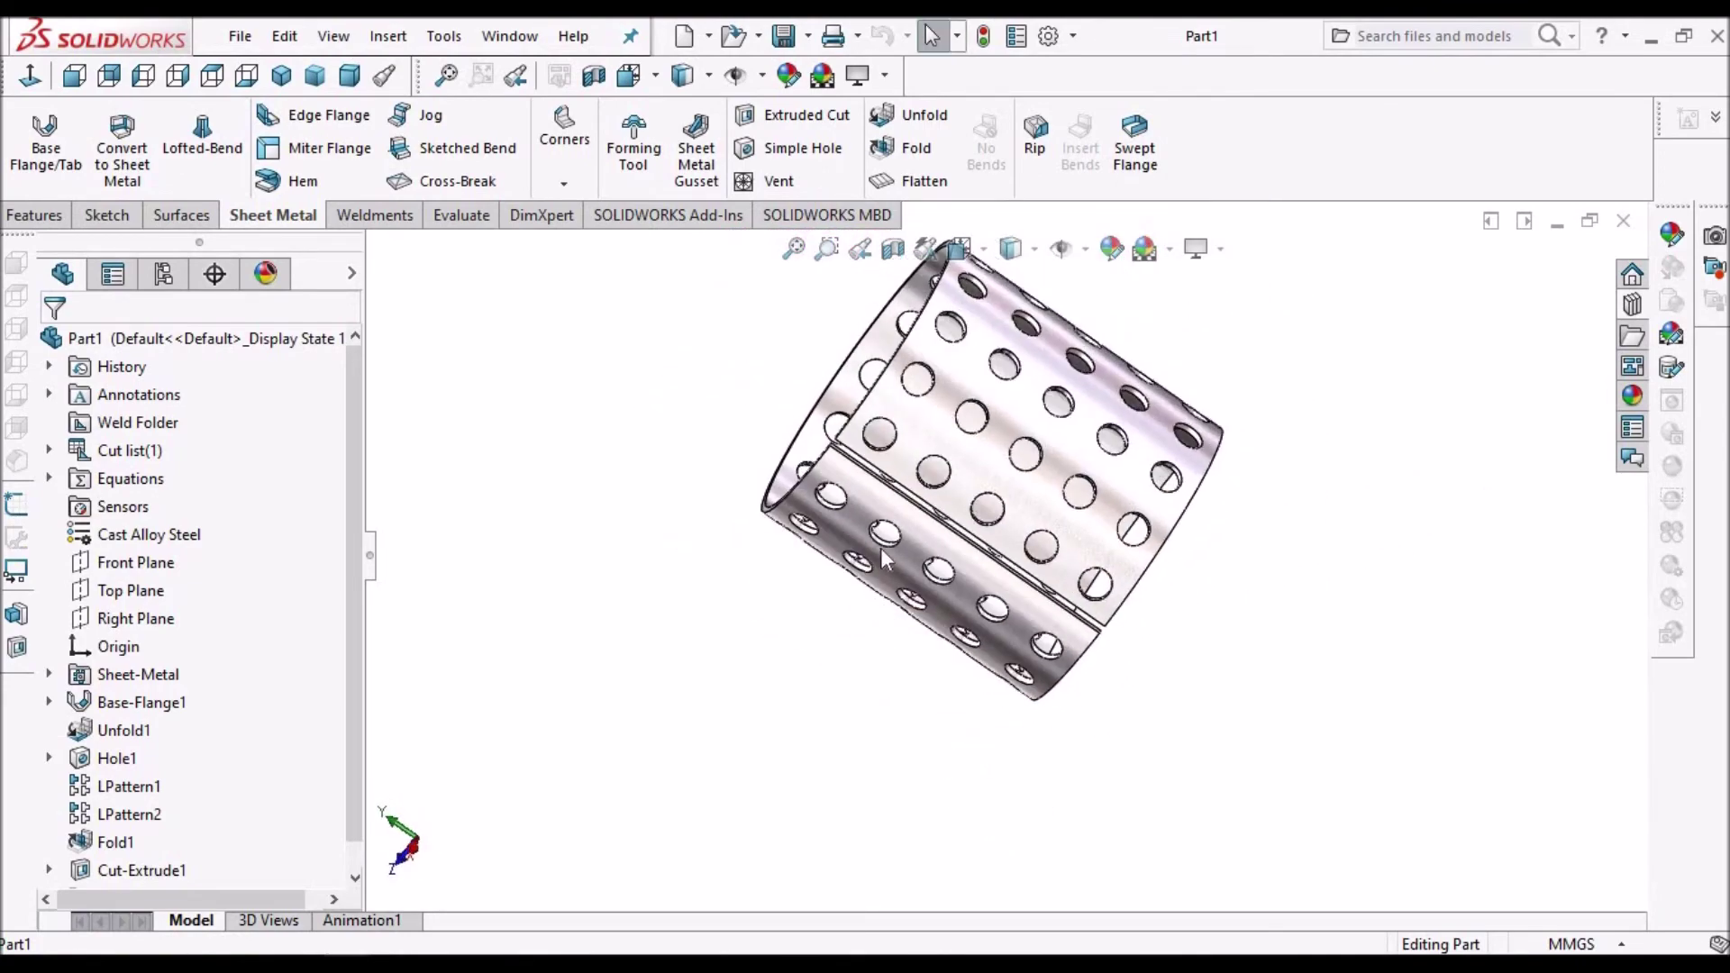
{"action": "scroll", "coordinate": [886, 559], "scroll_direction": "down", "scroll_amount": 5}
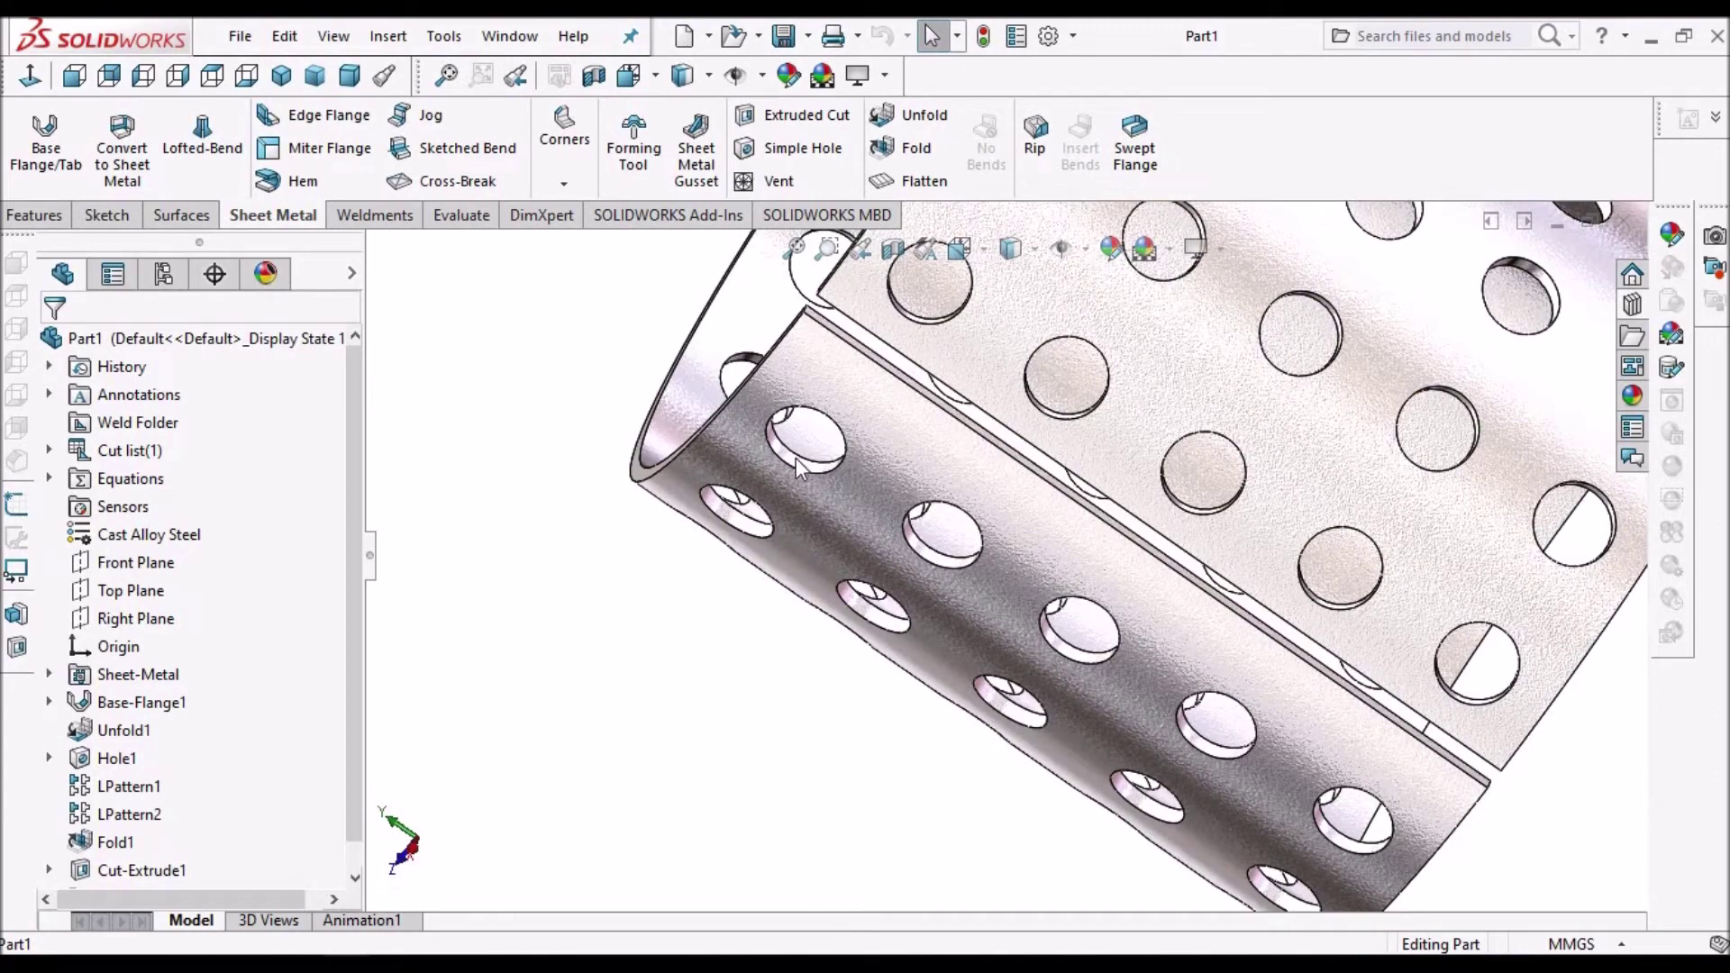
{"action": "left_click", "coordinate": [797, 457]}
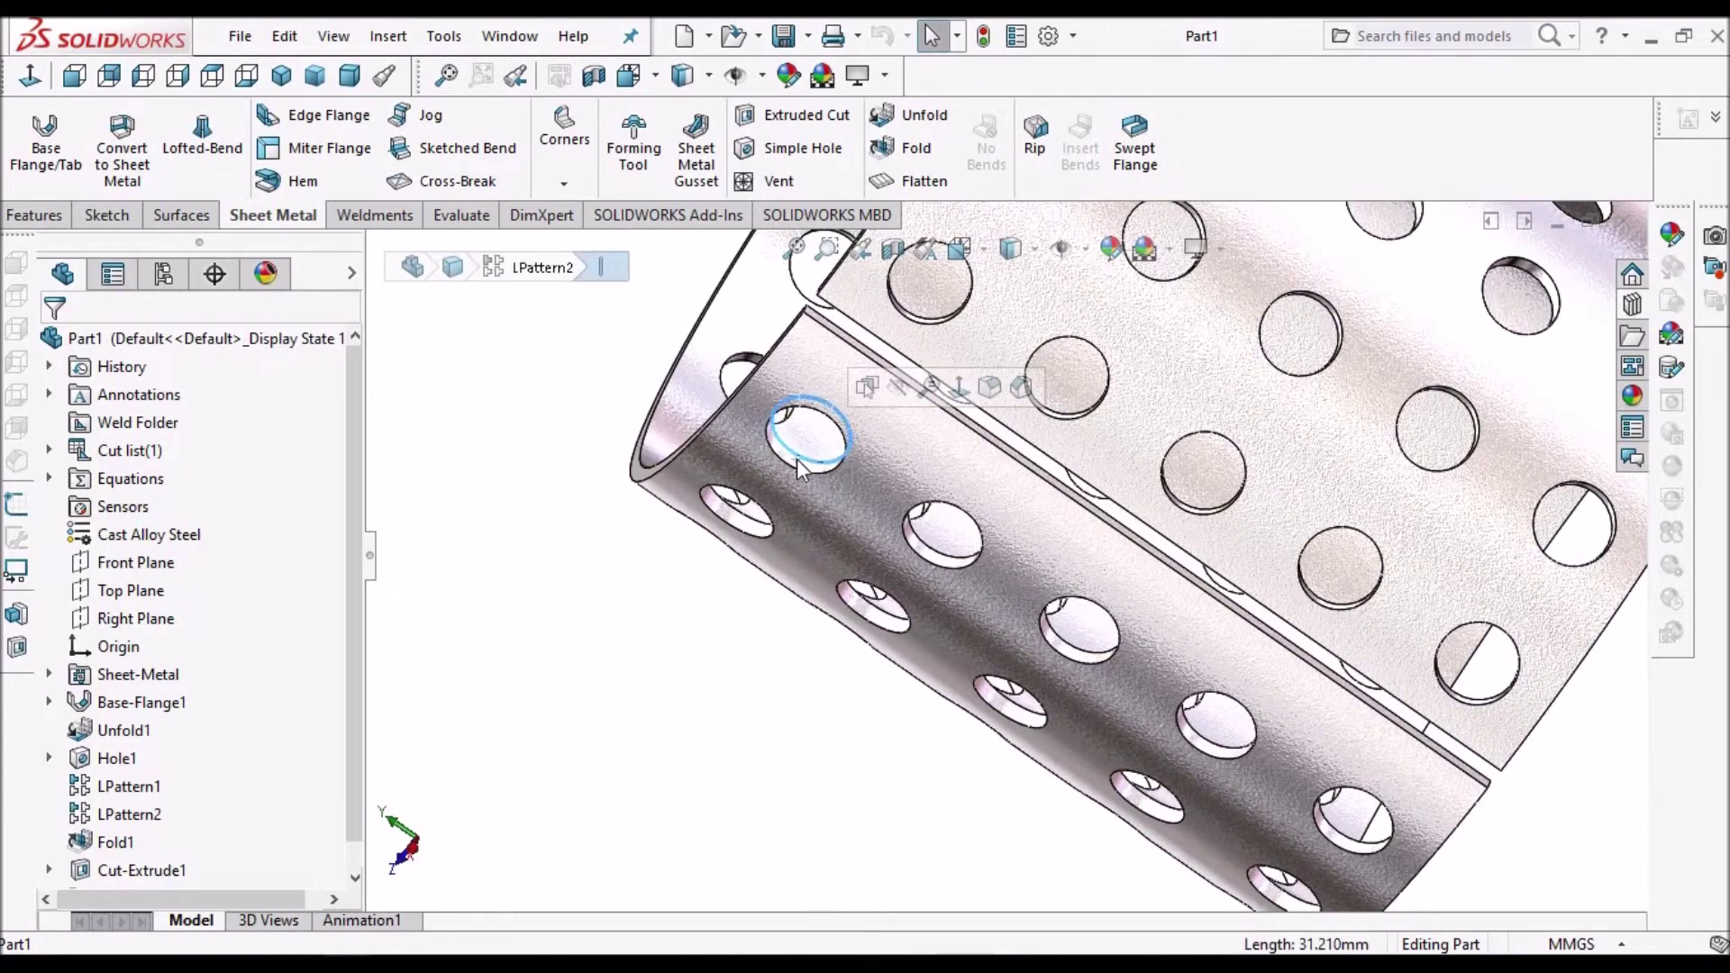
{"action": "left_click", "coordinate": [601, 659]}
{"action": "key", "text": "ctrl+7"}
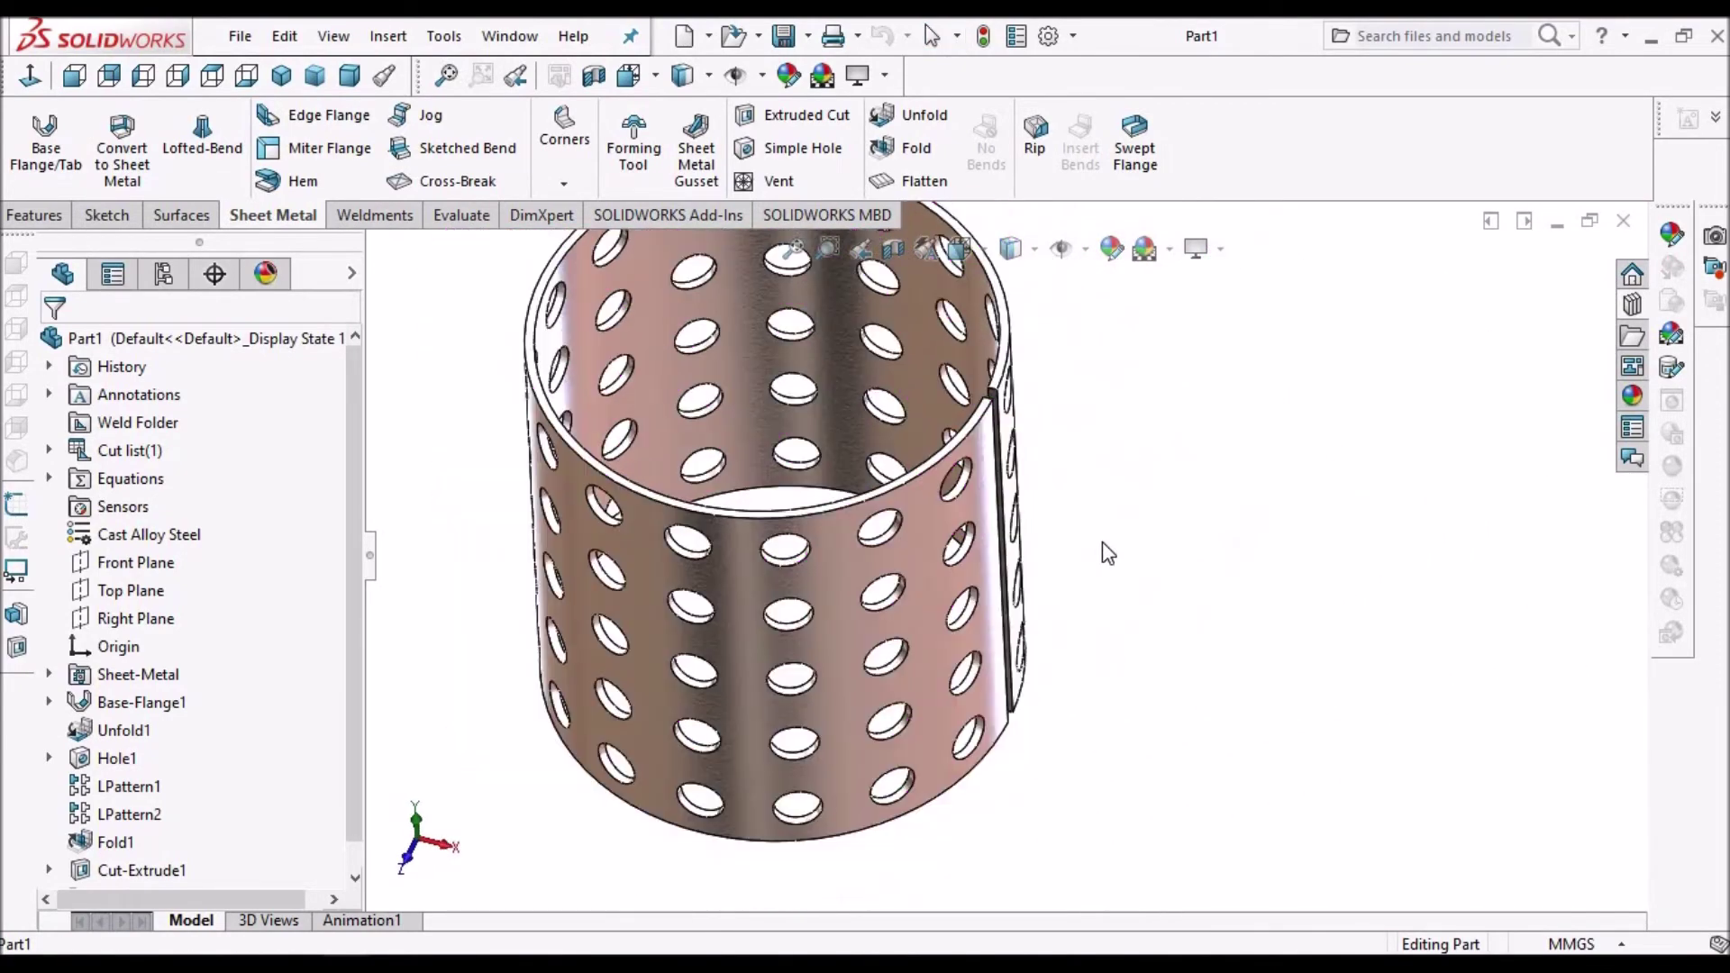
- Switch to the Perforated part, open Sketch1 to examine the gap in the open circle, and exit the sketch
{"action": "left_click", "coordinate": [525, 34]}
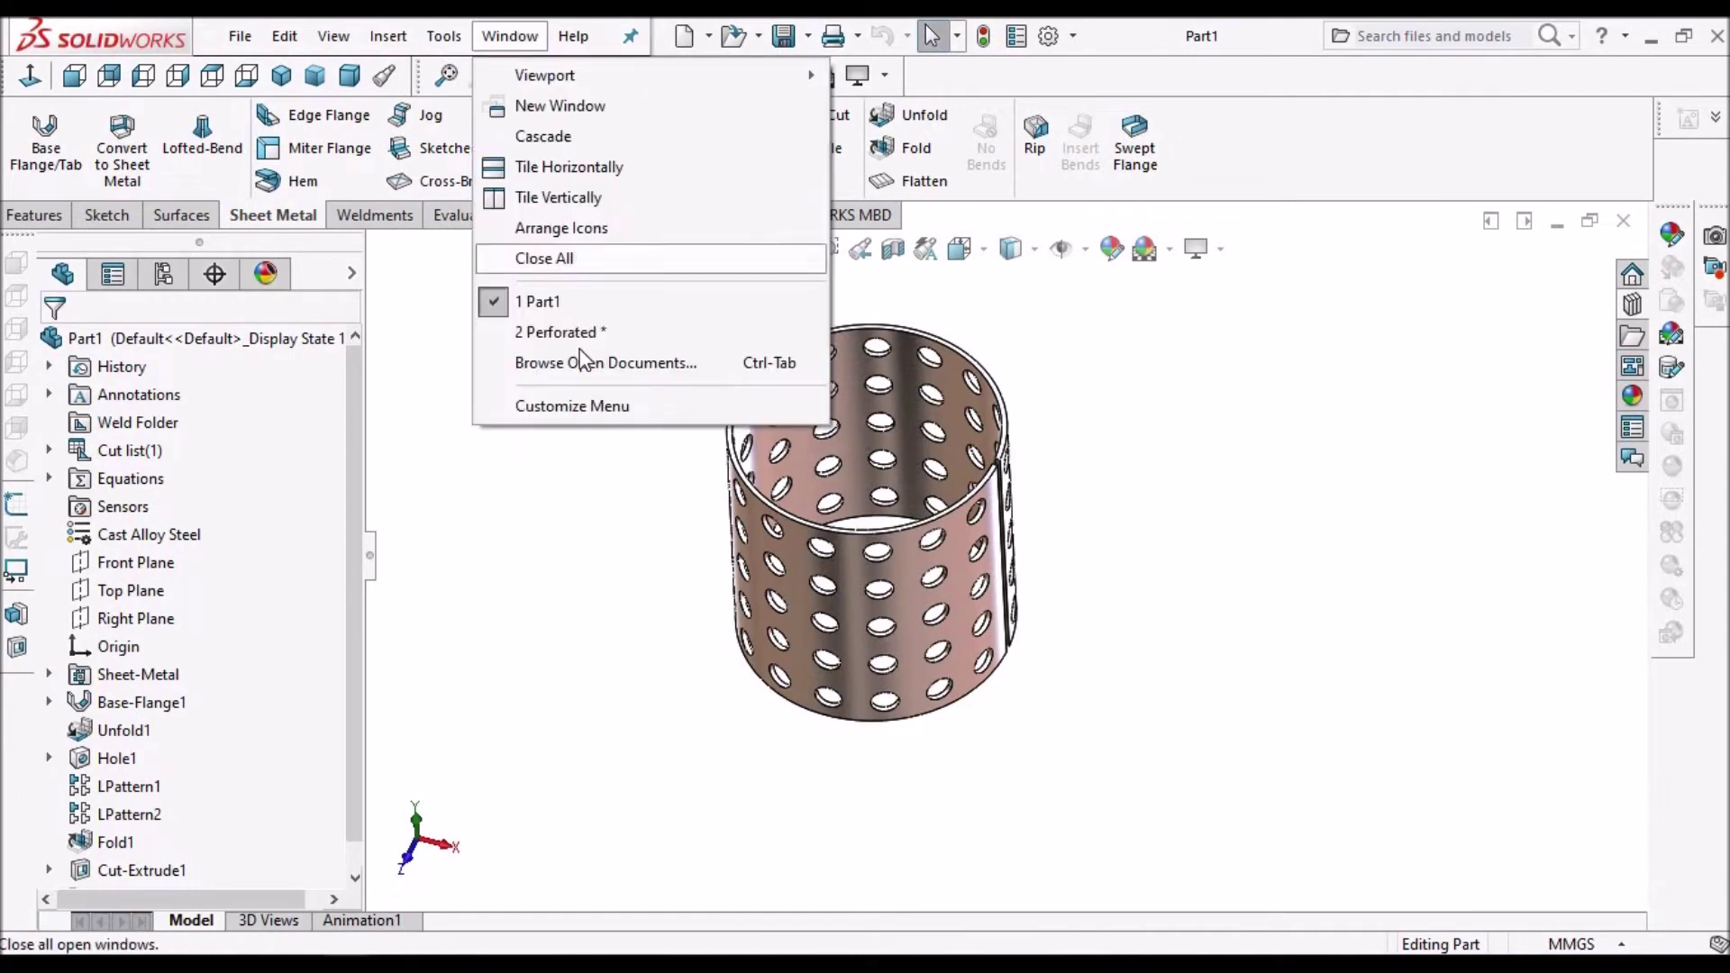
{"action": "left_click", "coordinate": [590, 336]}
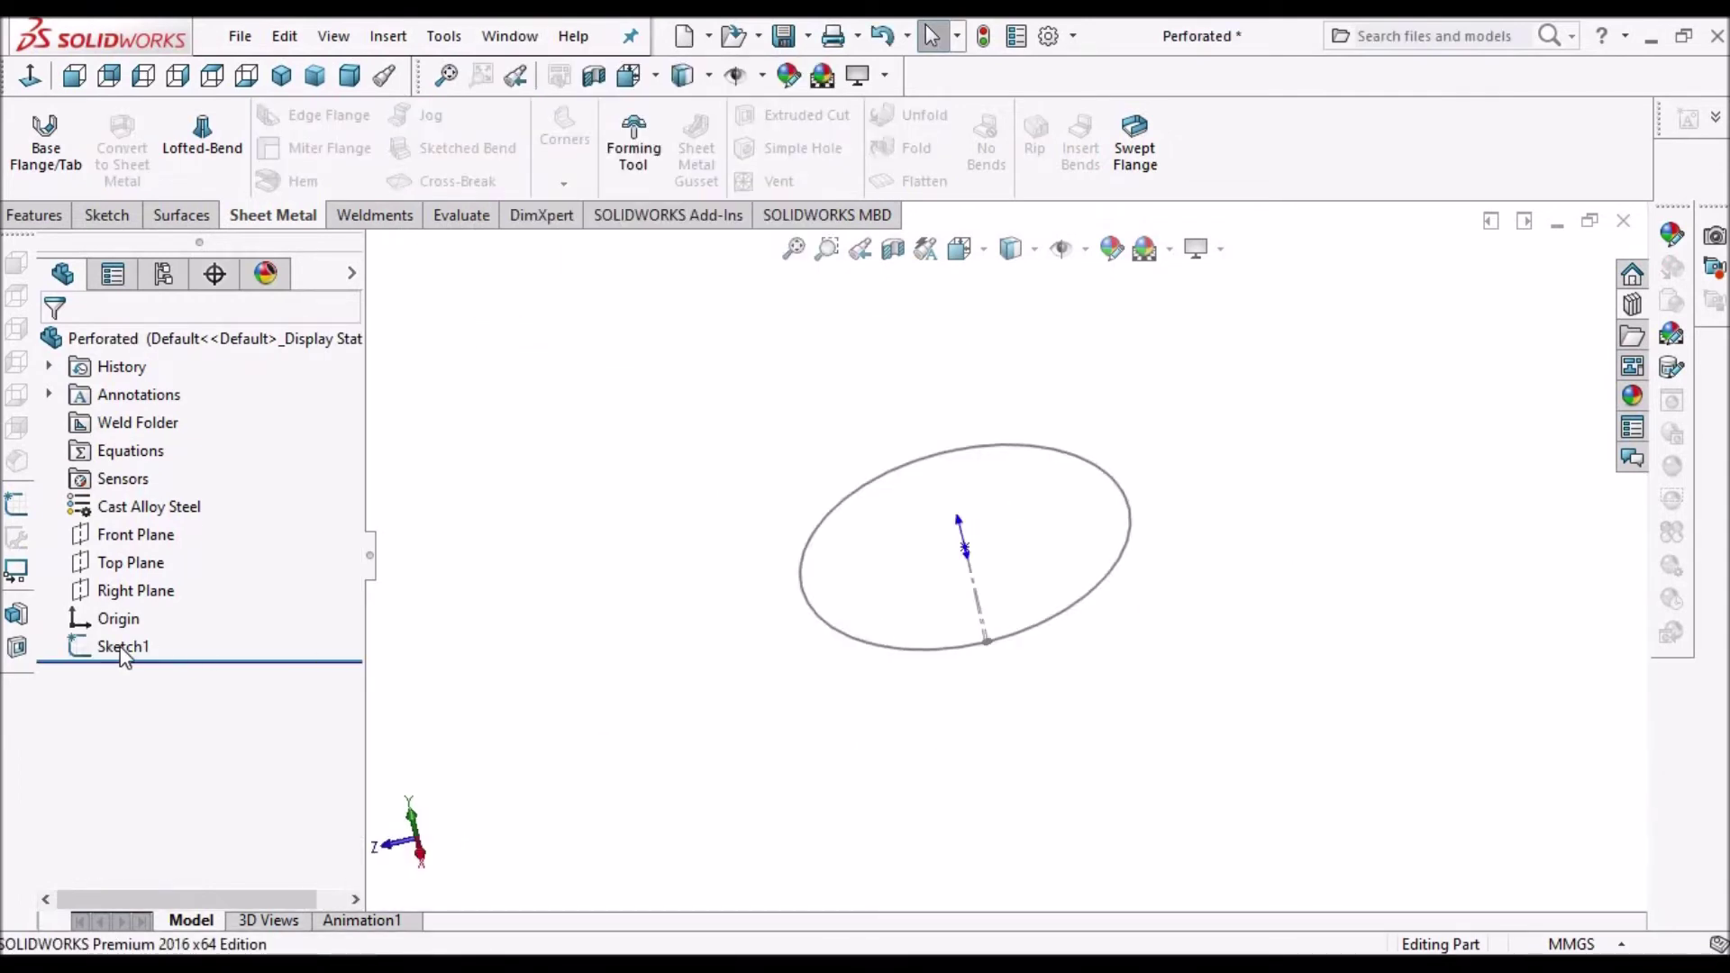
{"action": "right_click", "coordinate": [125, 649]}
{"action": "left_click", "coordinate": [143, 426]}
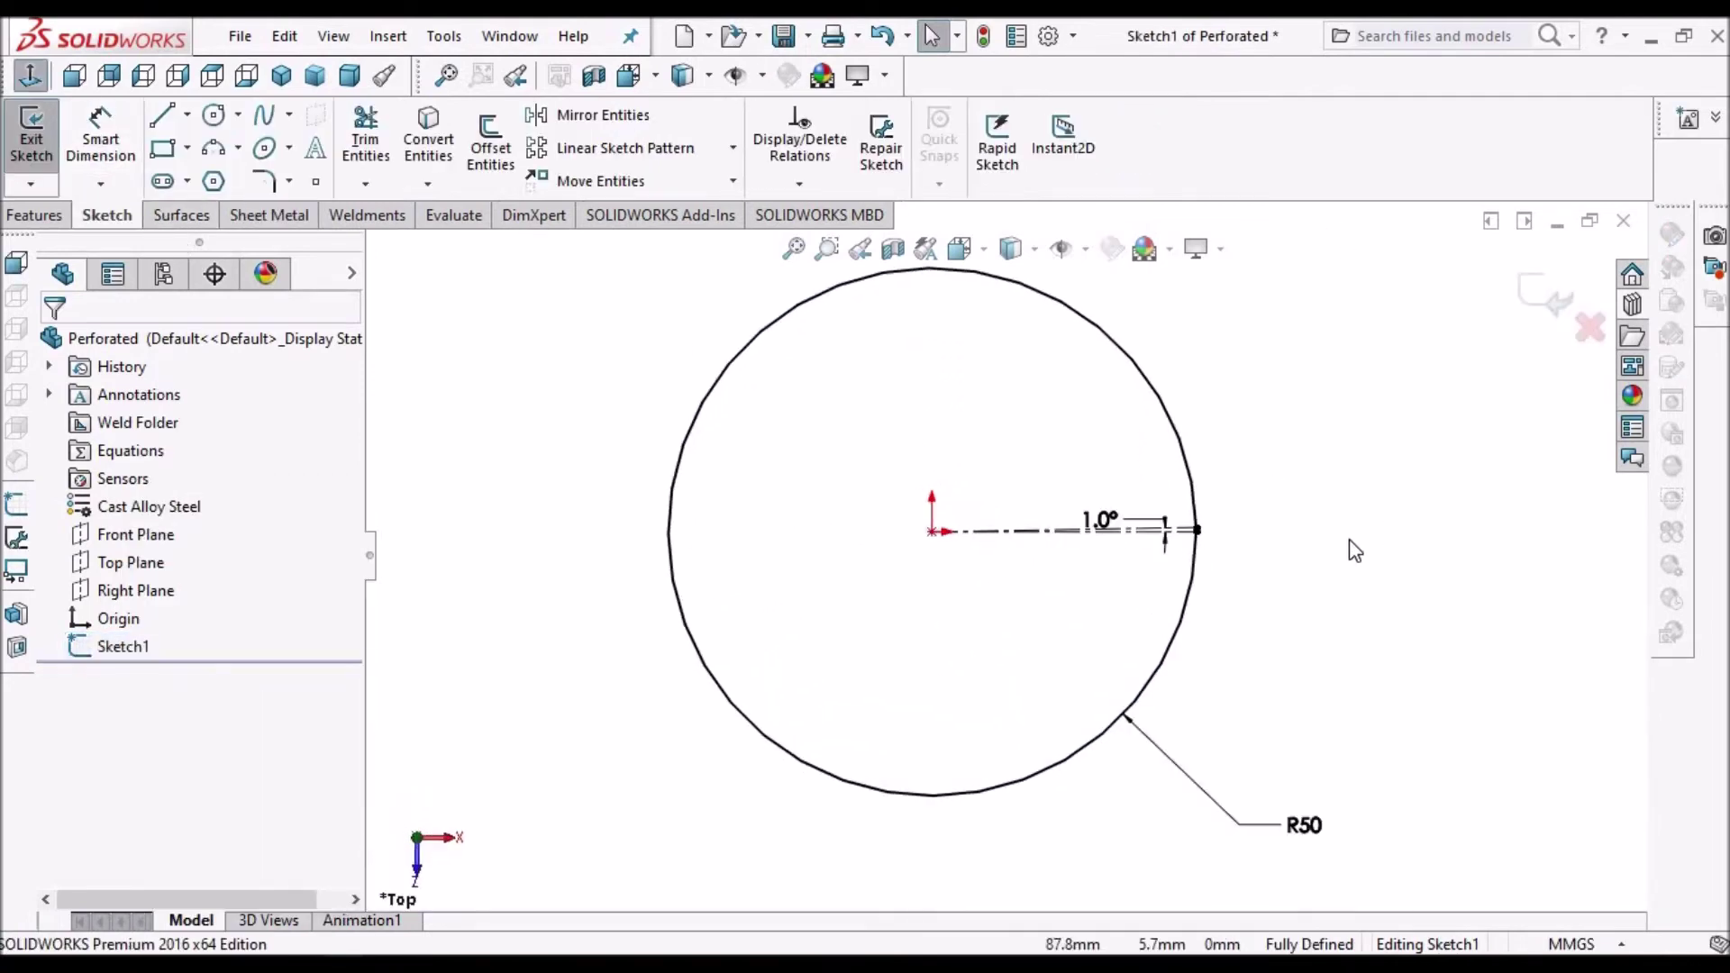
{"action": "scroll", "coordinate": [1138, 539], "scroll_direction": "down", "scroll_amount": 4}
{"action": "scroll", "coordinate": [1199, 565], "scroll_direction": "up", "scroll_amount": 4}
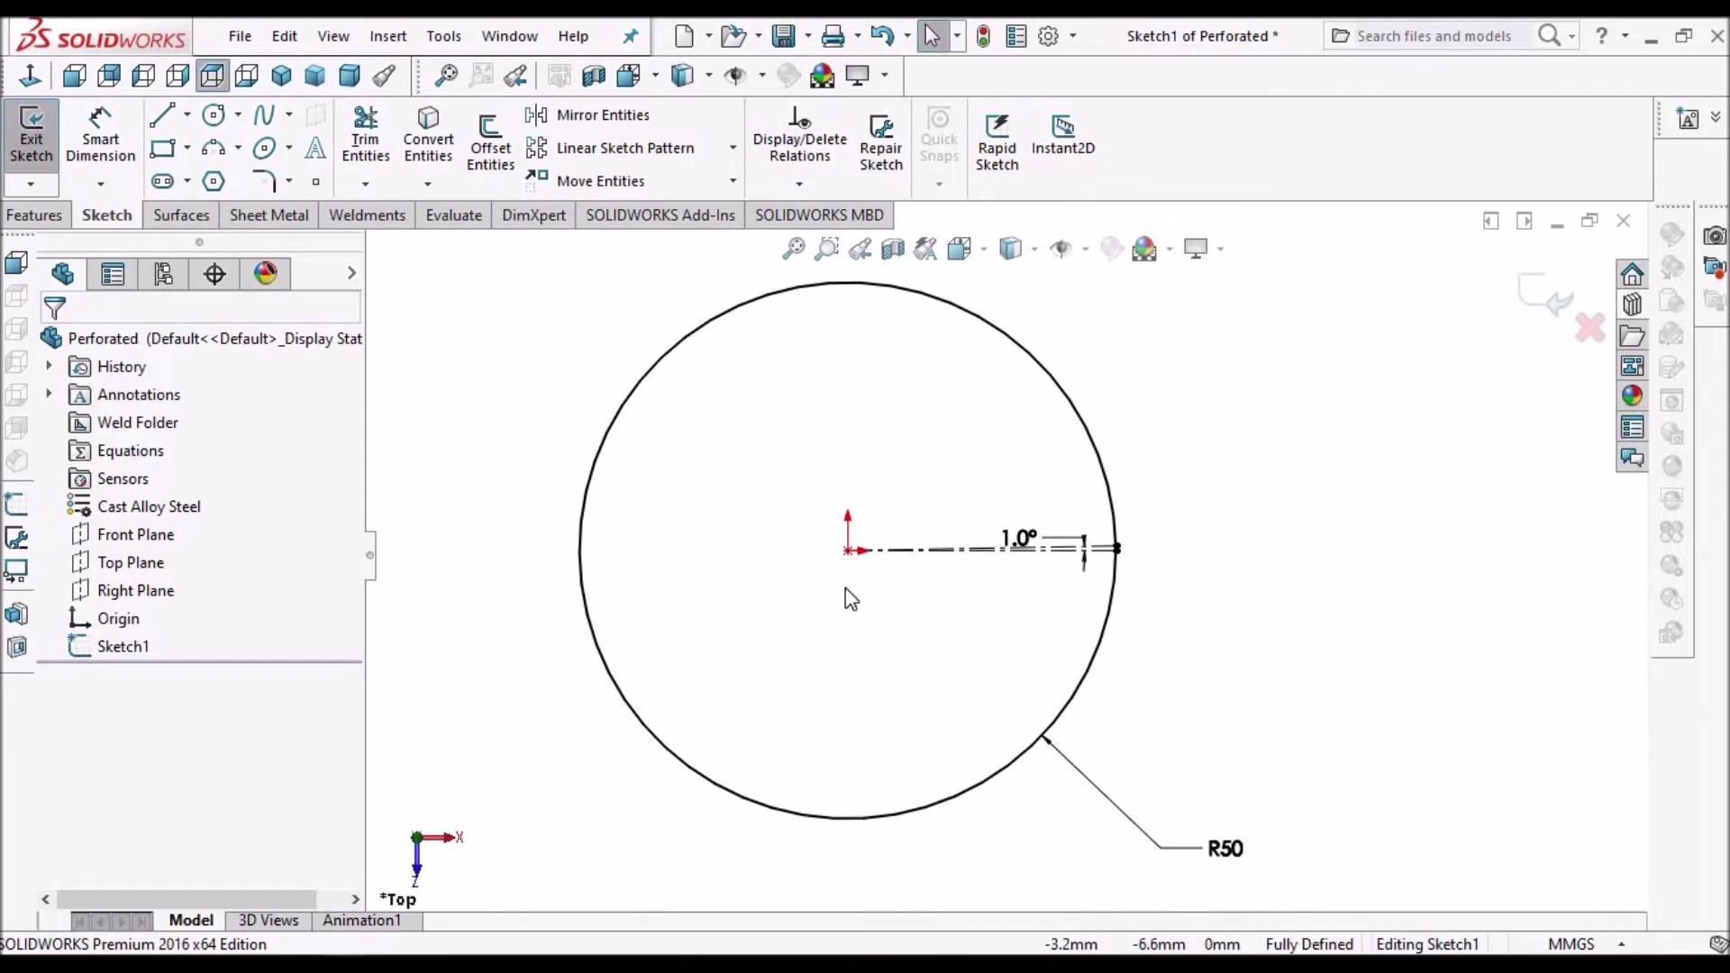
{"action": "scroll", "coordinate": [989, 606], "scroll_direction": "down", "scroll_amount": 3}
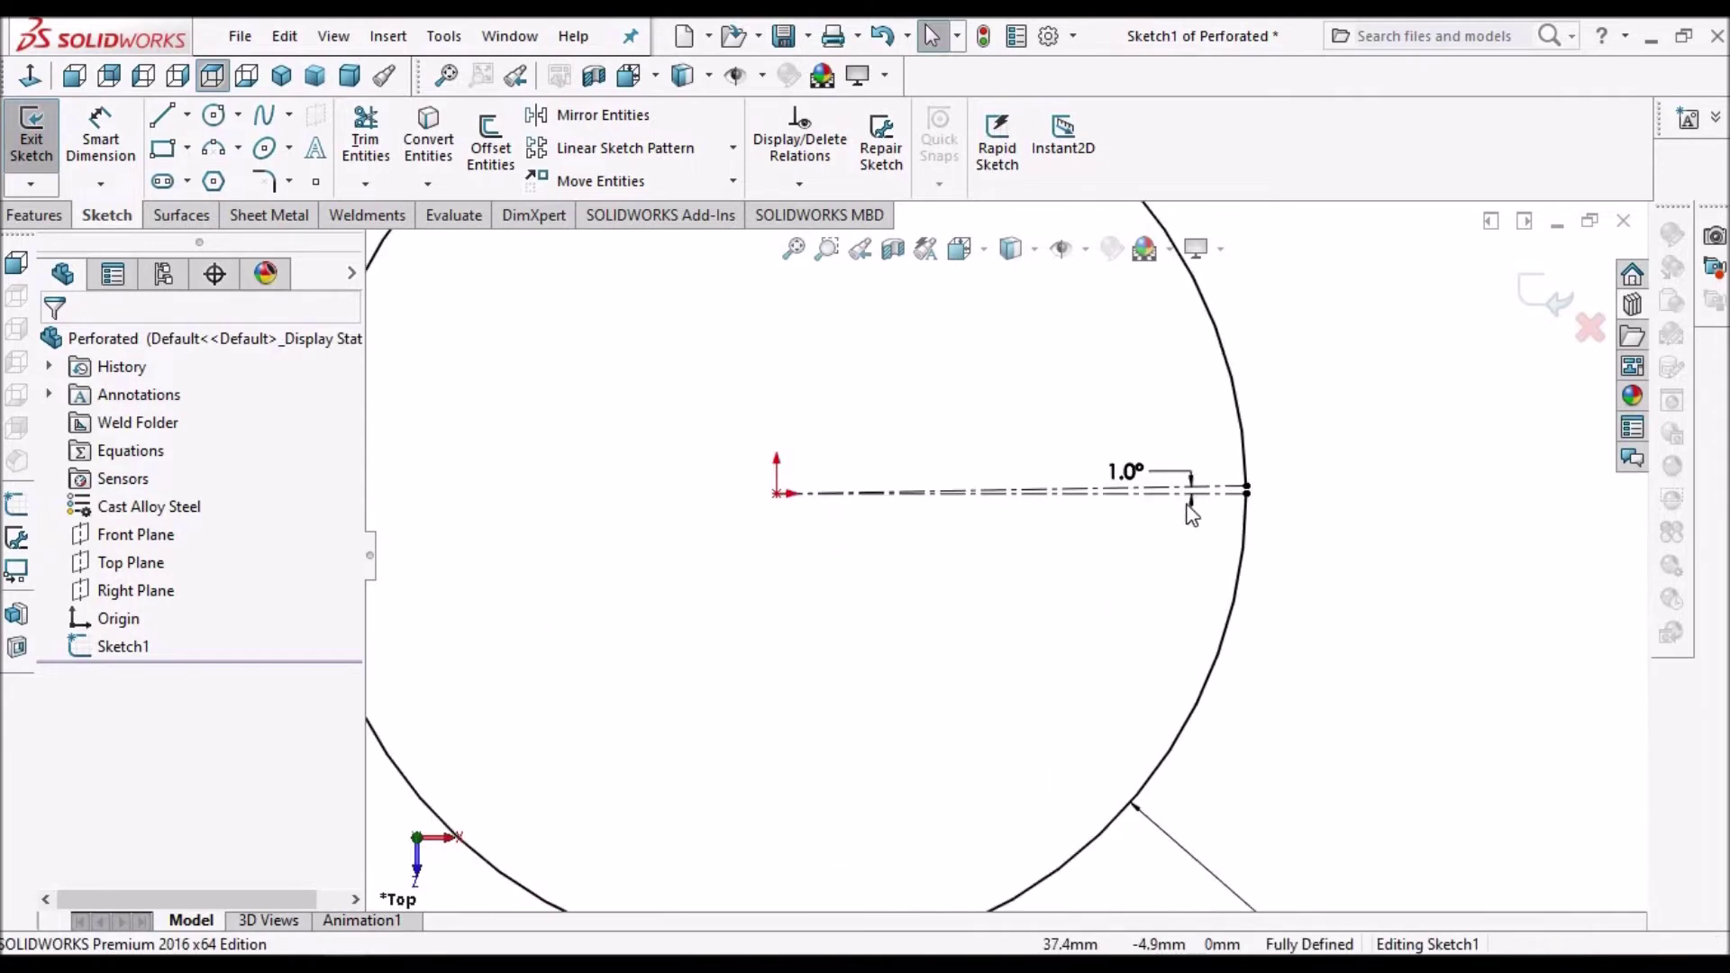
{"action": "scroll", "coordinate": [1269, 491], "scroll_direction": "down", "scroll_amount": 3}
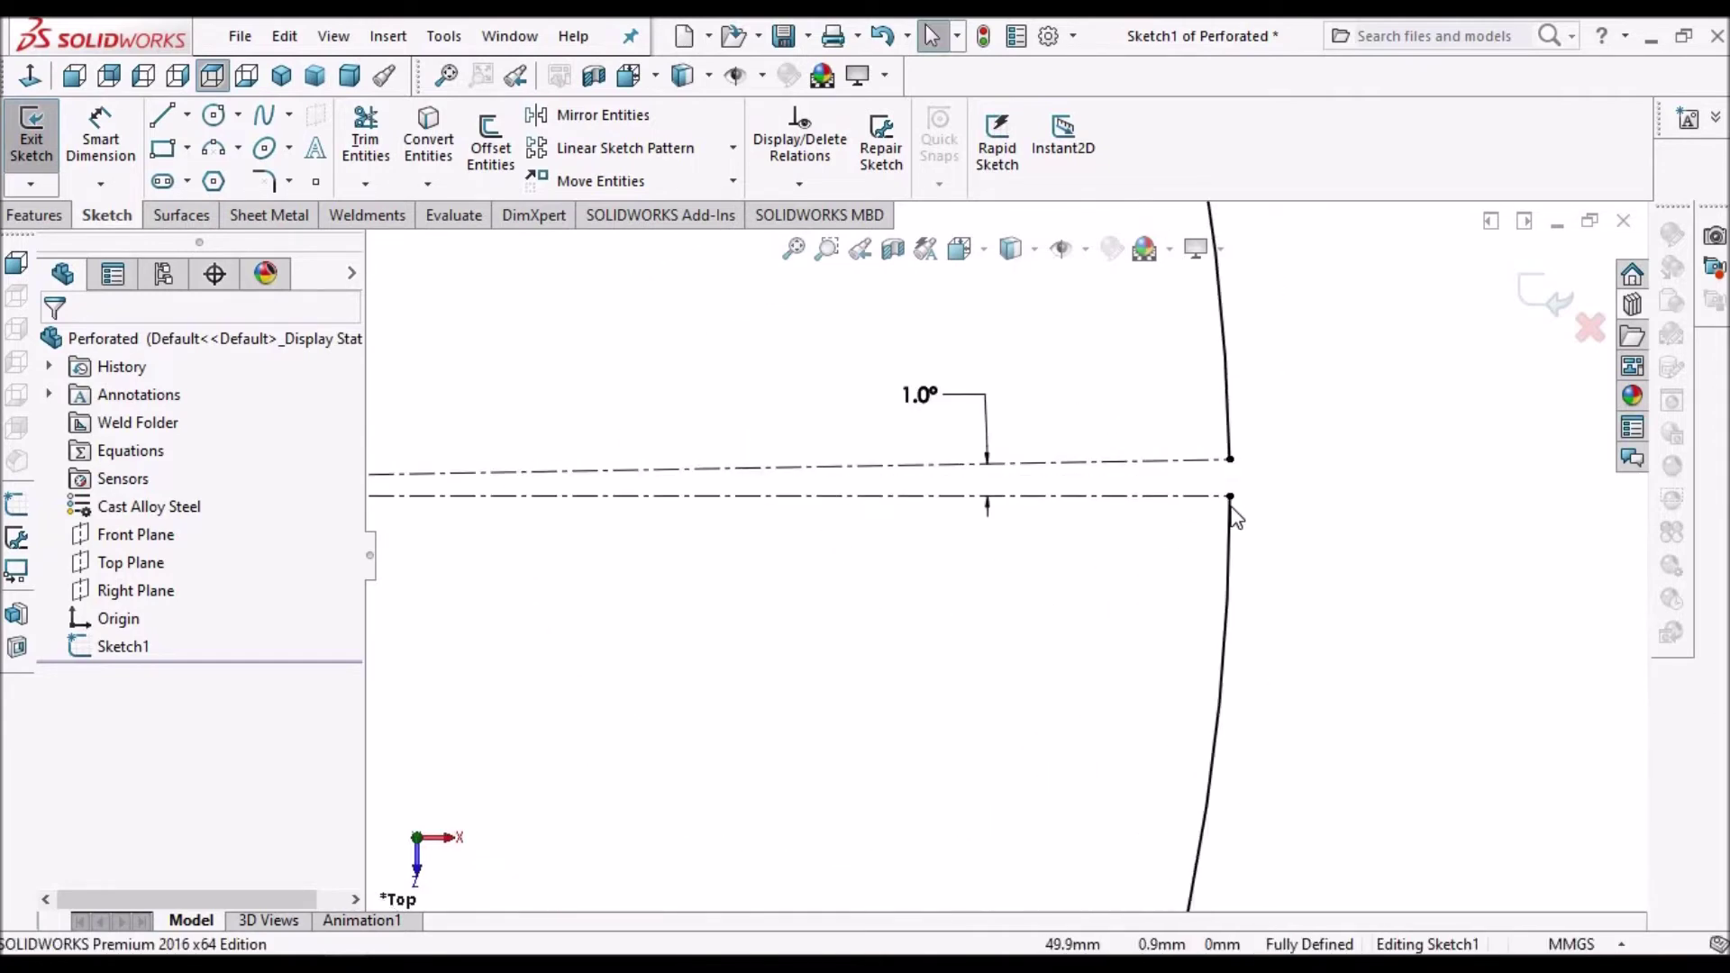
{"action": "left_click", "coordinate": [1556, 318]}
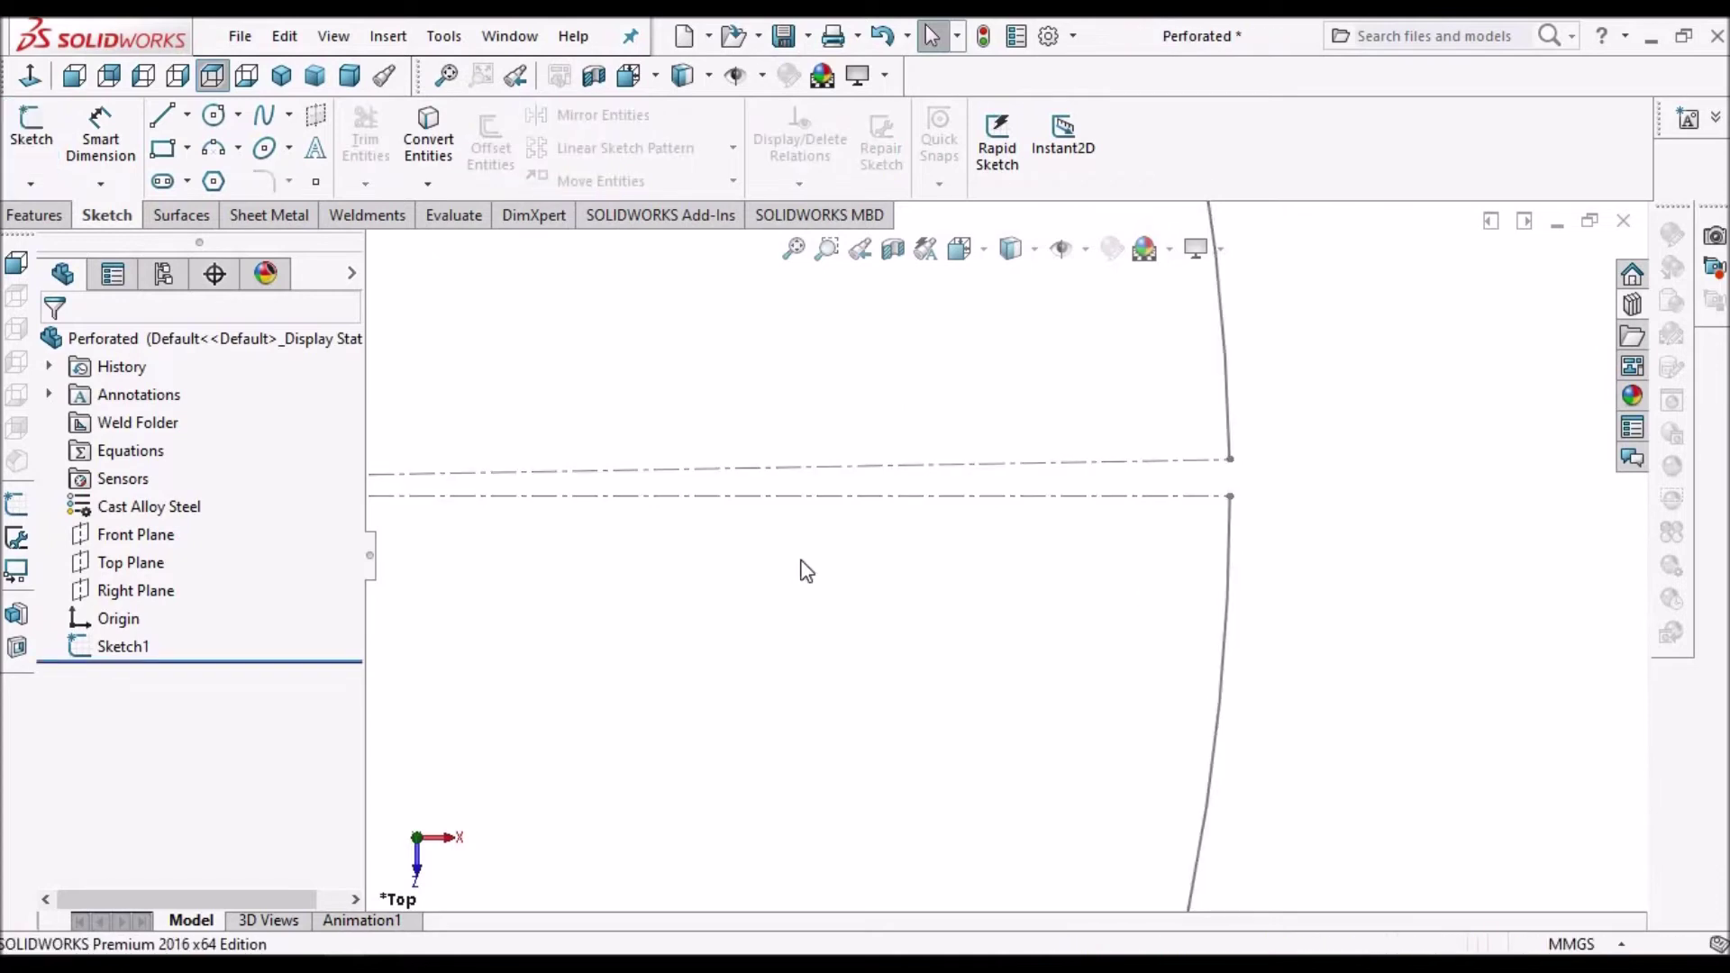
- Create a base flange from the open circle in Sketch1 with a blind depth of 100 mm and 1 mm thickness
{"action": "scroll", "coordinate": [804, 570], "scroll_direction": "up", "scroll_amount": 1}
{"action": "scroll", "coordinate": [805, 570], "scroll_direction": "up", "scroll_amount": 4}
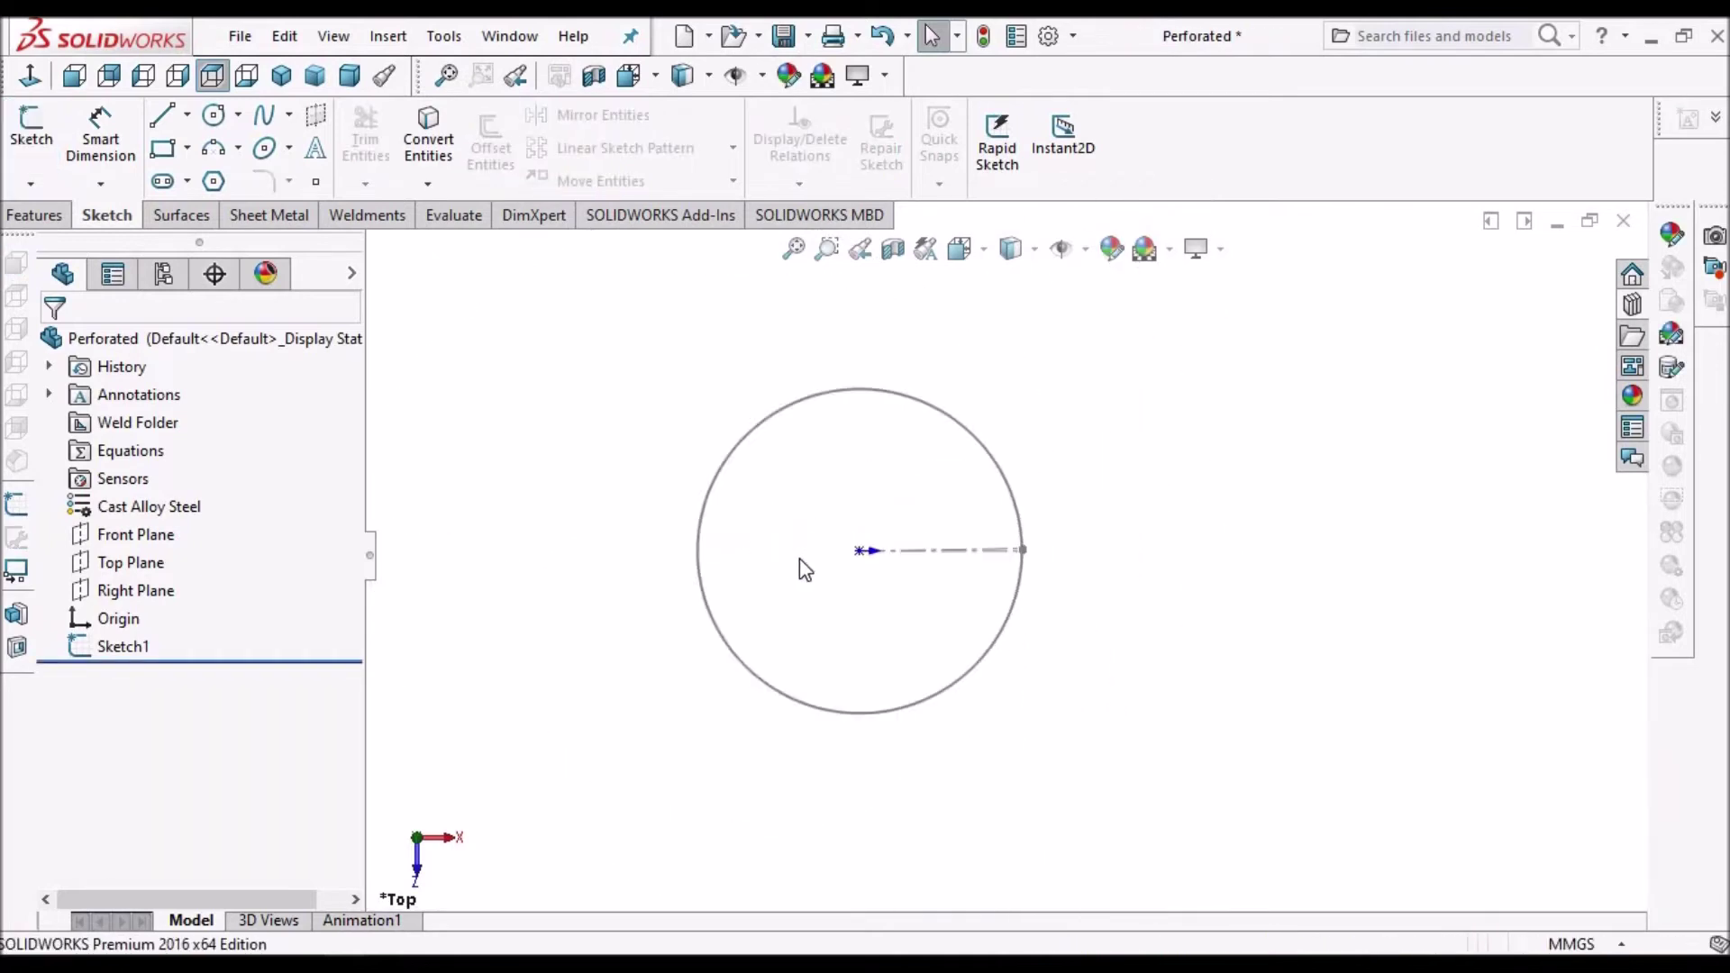
{"action": "middle_click_drag", "start_coordinate": [799, 568], "coordinate": [808, 407]}
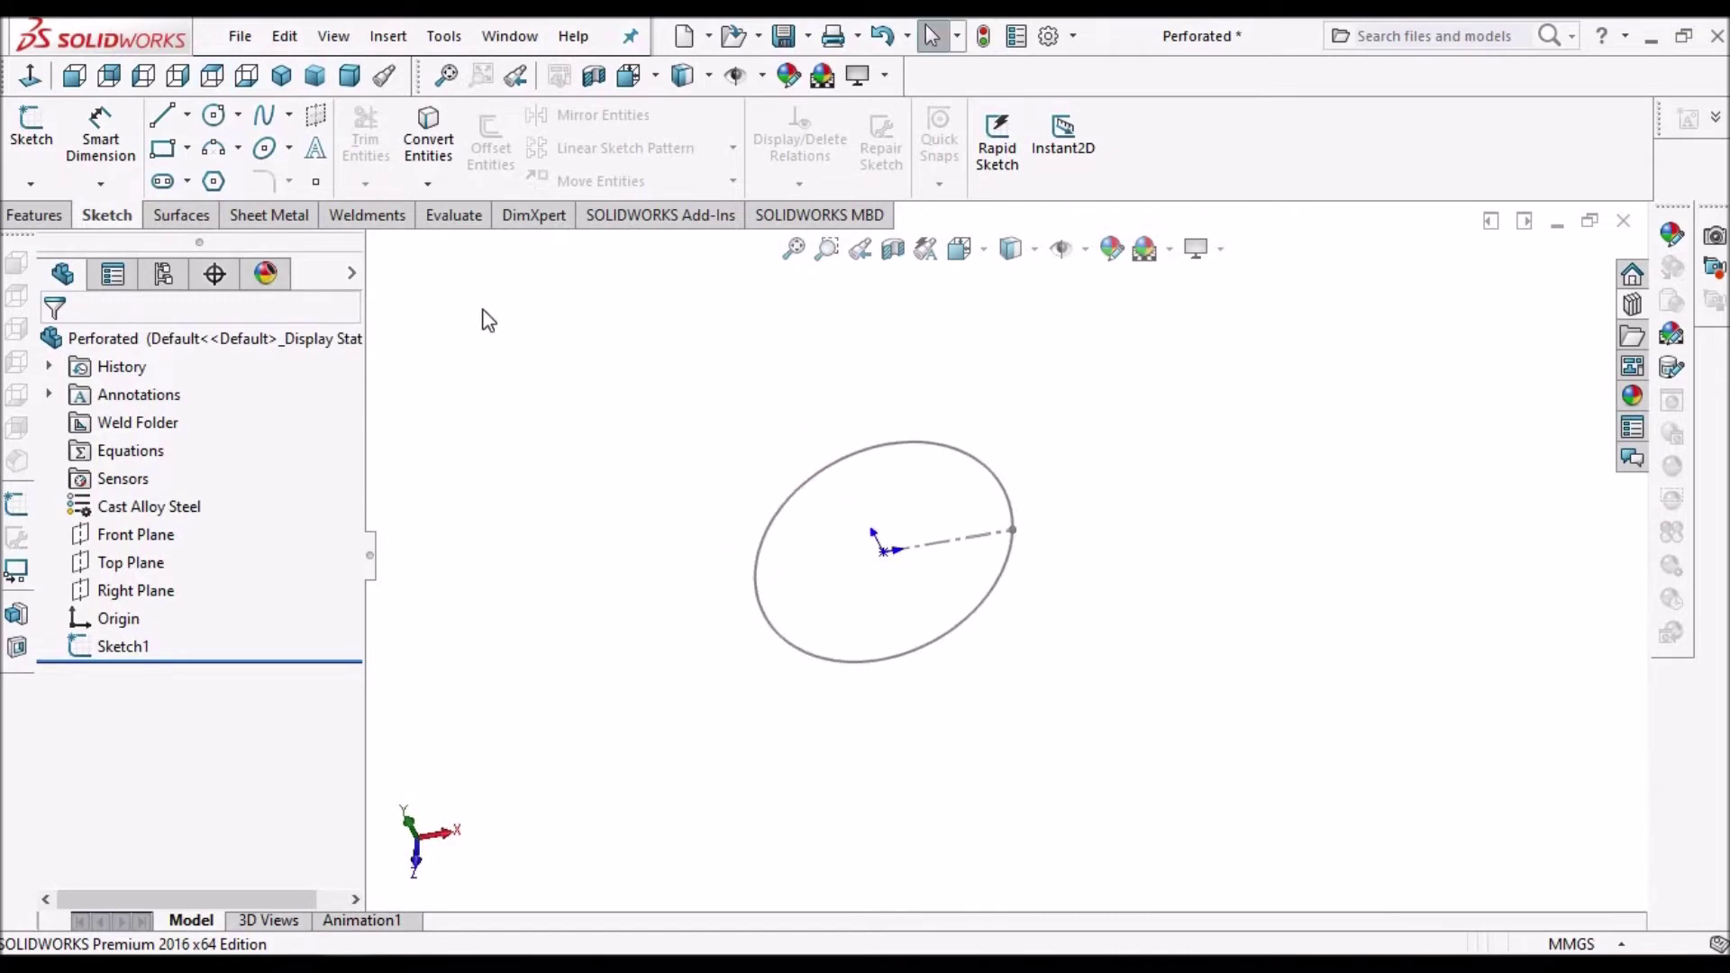
{"action": "left_click", "coordinate": [275, 216]}
{"action": "left_click", "coordinate": [38, 135]}
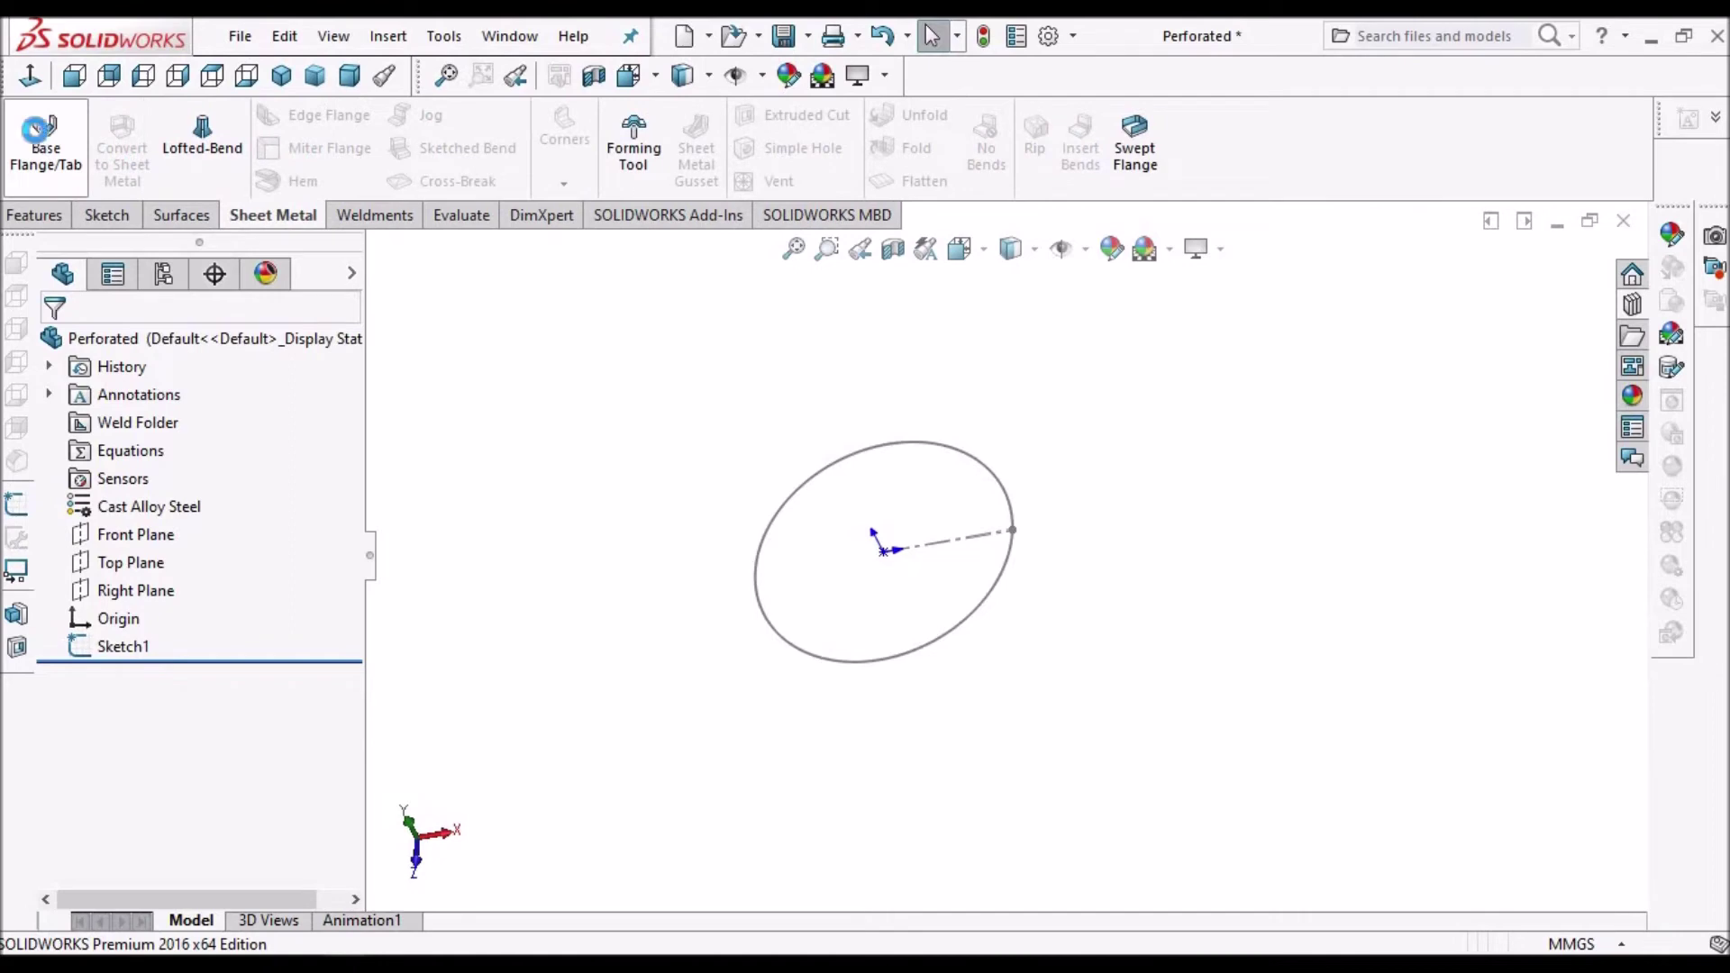
{"action": "left_click", "coordinate": [923, 449]}
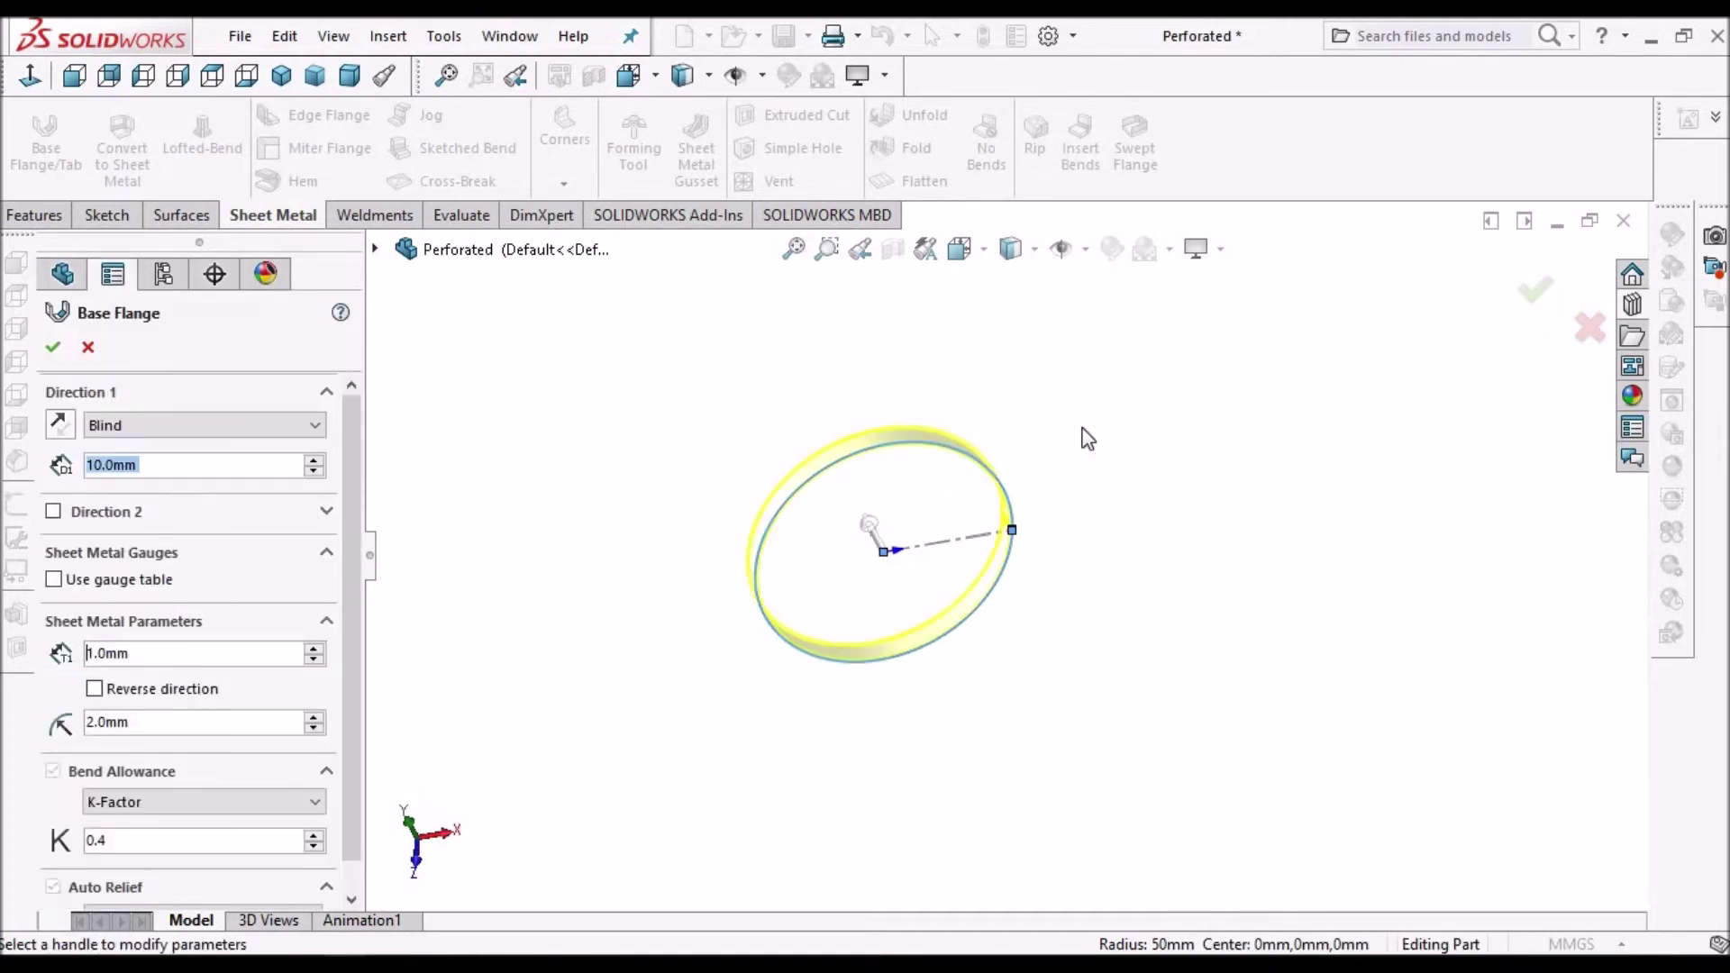
{"action": "left_click", "coordinate": [186, 464]}
{"action": "type", "text": "100"}
{"action": "key", "text": "Return"}
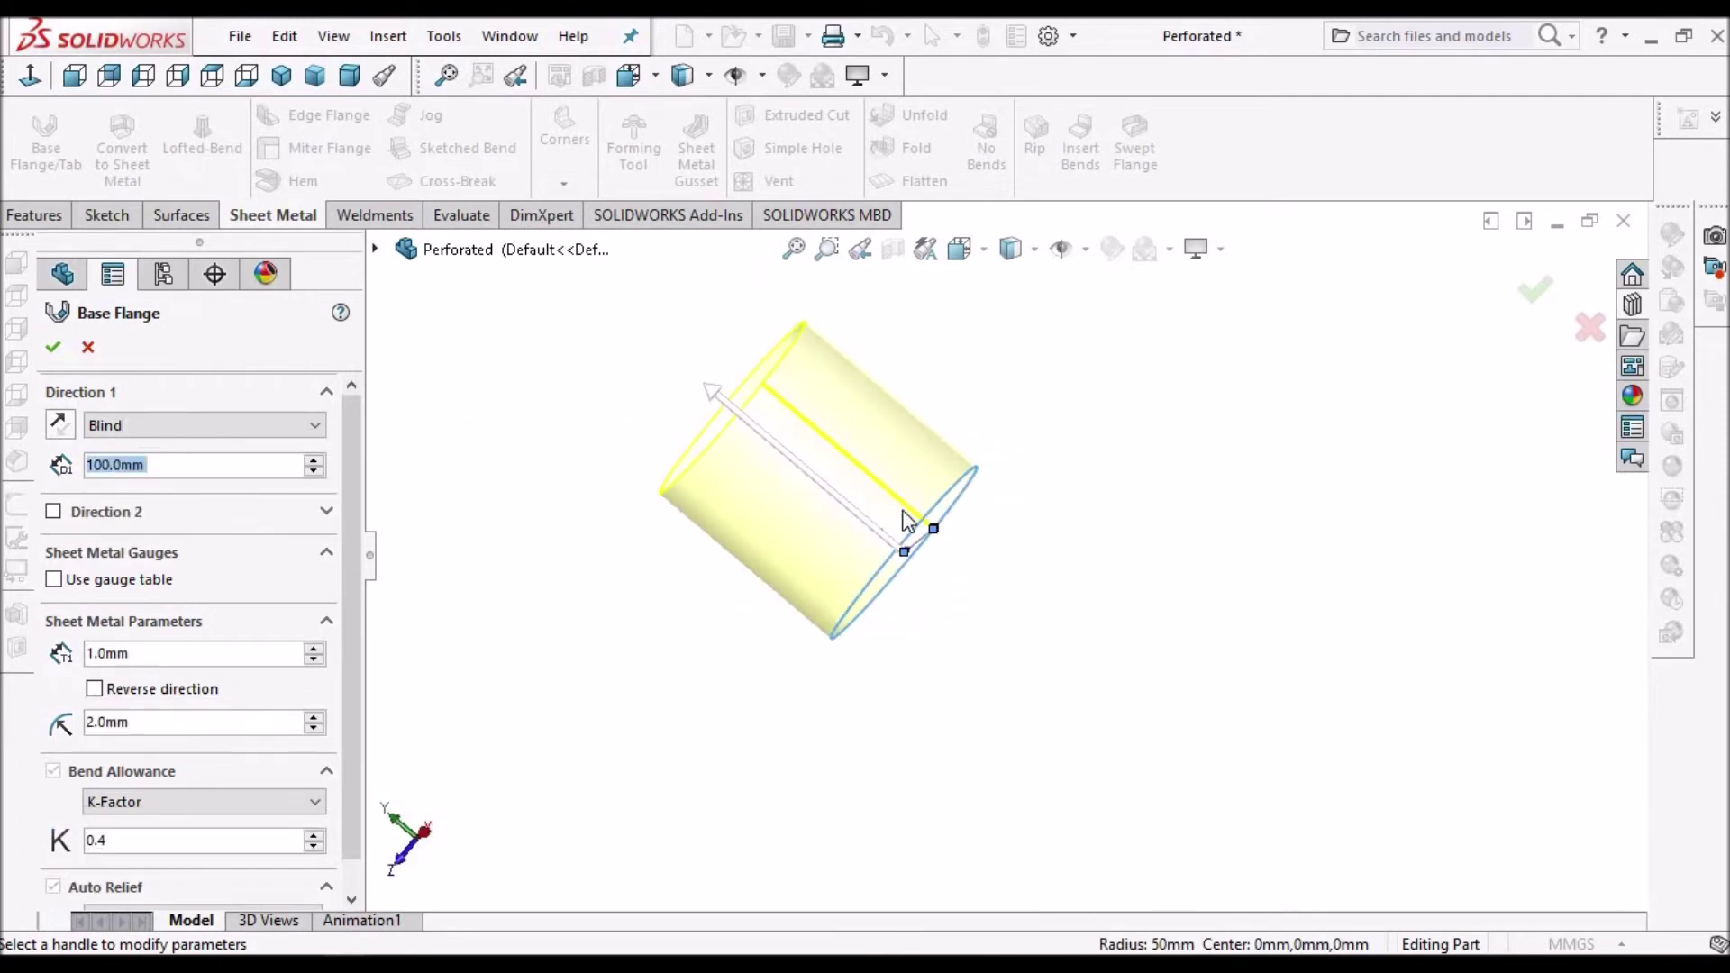
{"action": "left_click", "coordinate": [56, 350]}
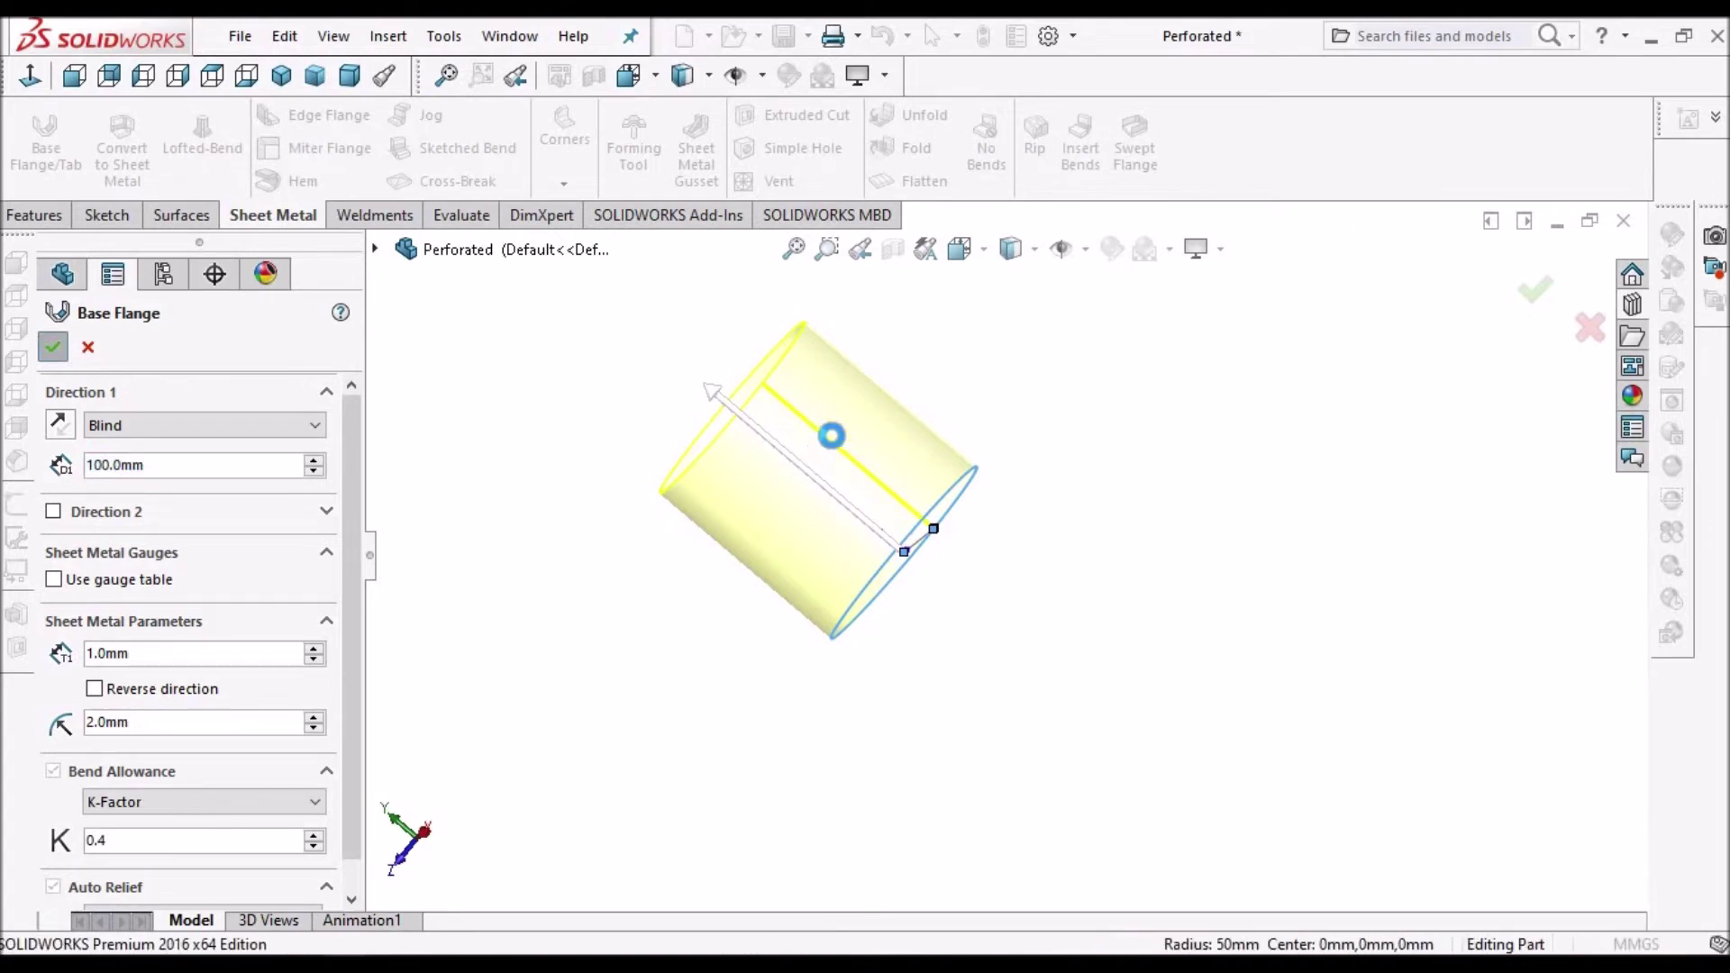
- Flatten the cylinder to check its flat pattern, return it to the rolled state, and come back to SOLIDWORKS from the PDF
{"action": "mouse_move", "coordinate": [871, 408]}
{"action": "middle_mouse_down"}
{"action": "mouse_move", "coordinate": [667, 484]}
{"action": "mouse_move", "coordinate": [895, 676]}
{"action": "middle_mouse_up"}
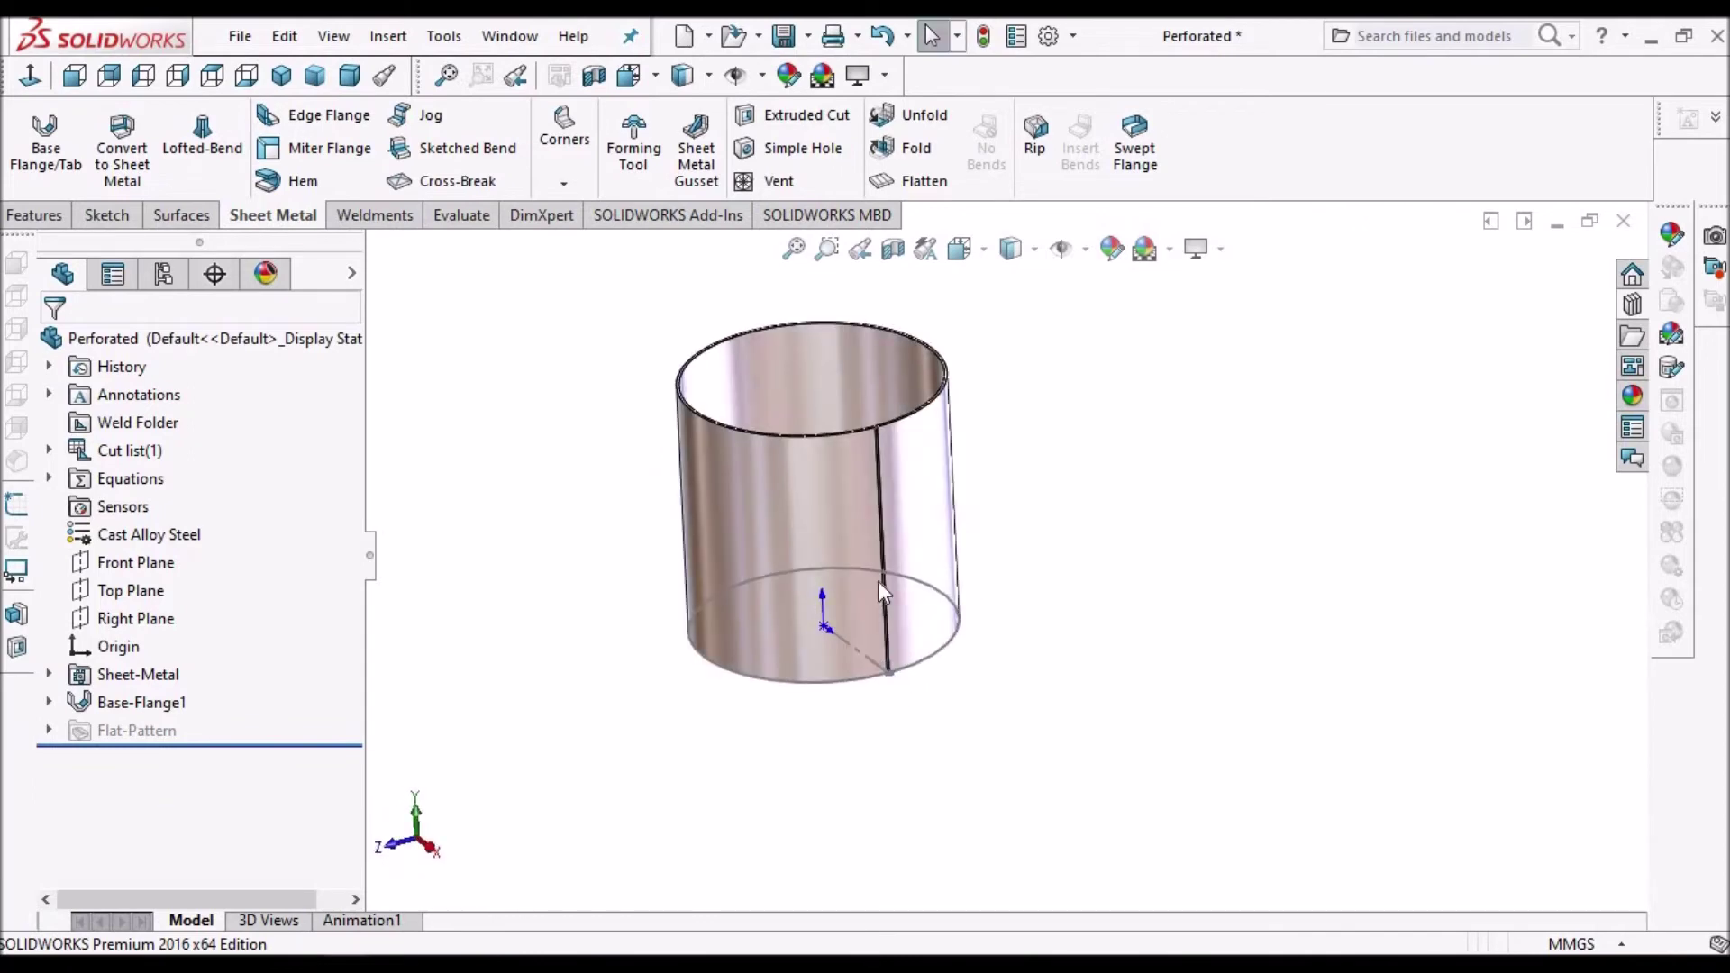
{"action": "left_click", "coordinate": [934, 186]}
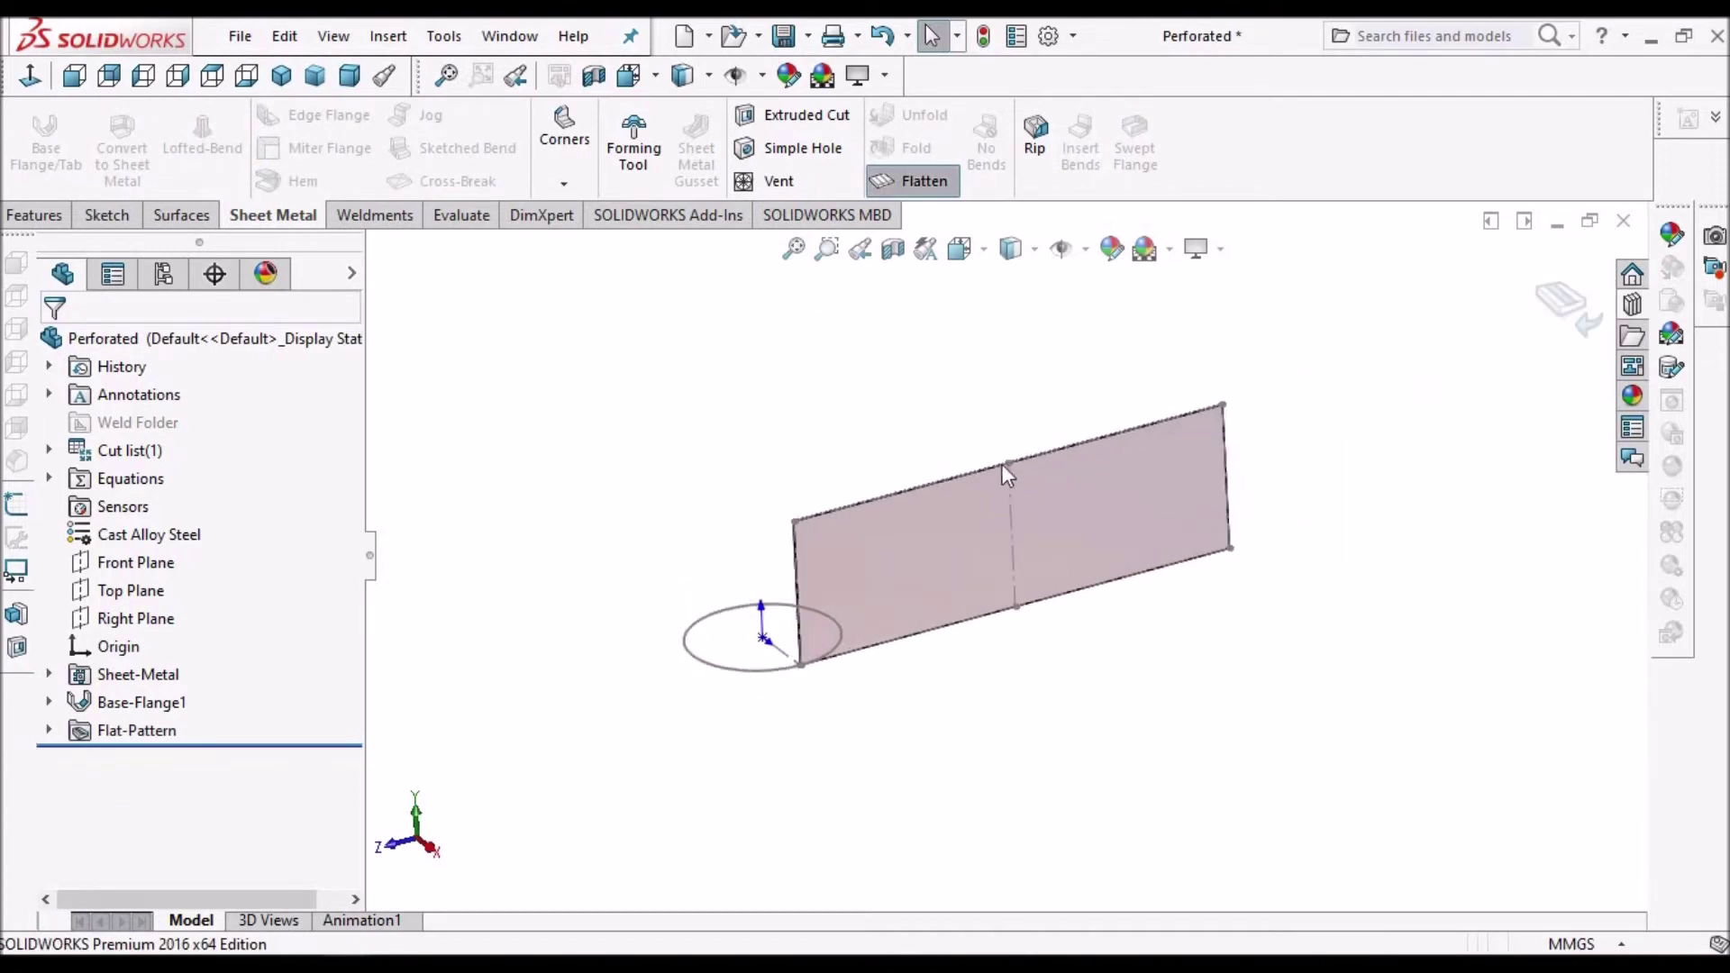
{"action": "left_click", "coordinate": [909, 176]}
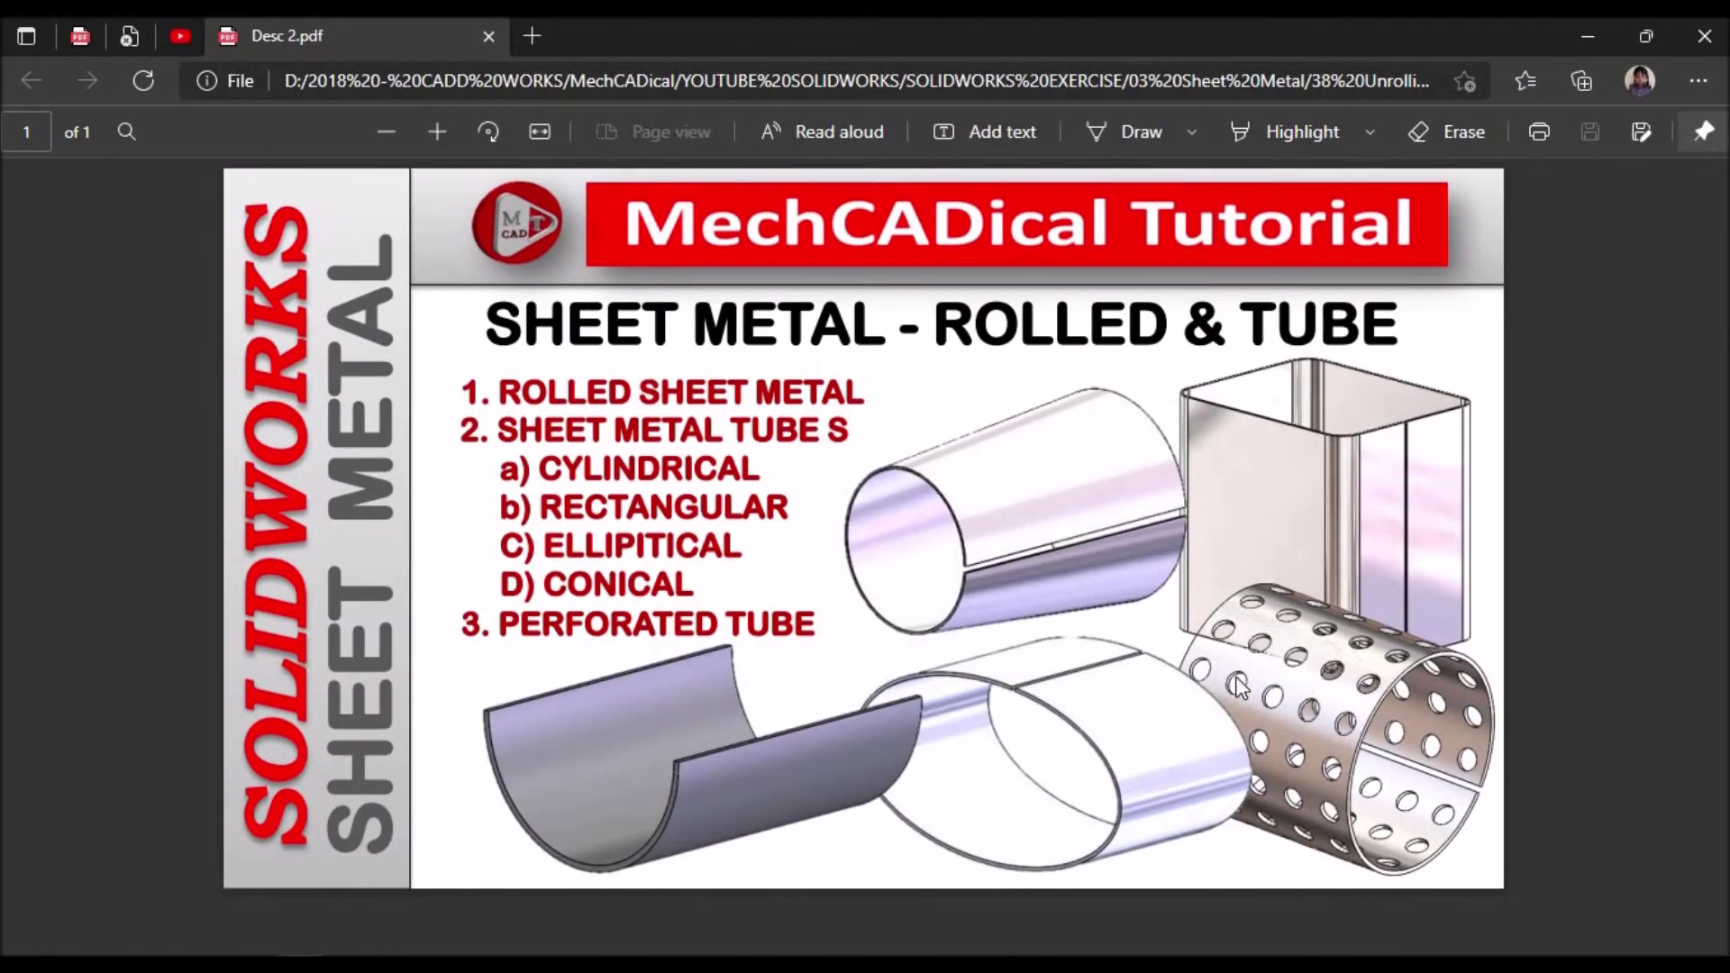
{"action": "left_click", "coordinate": [315, 964]}
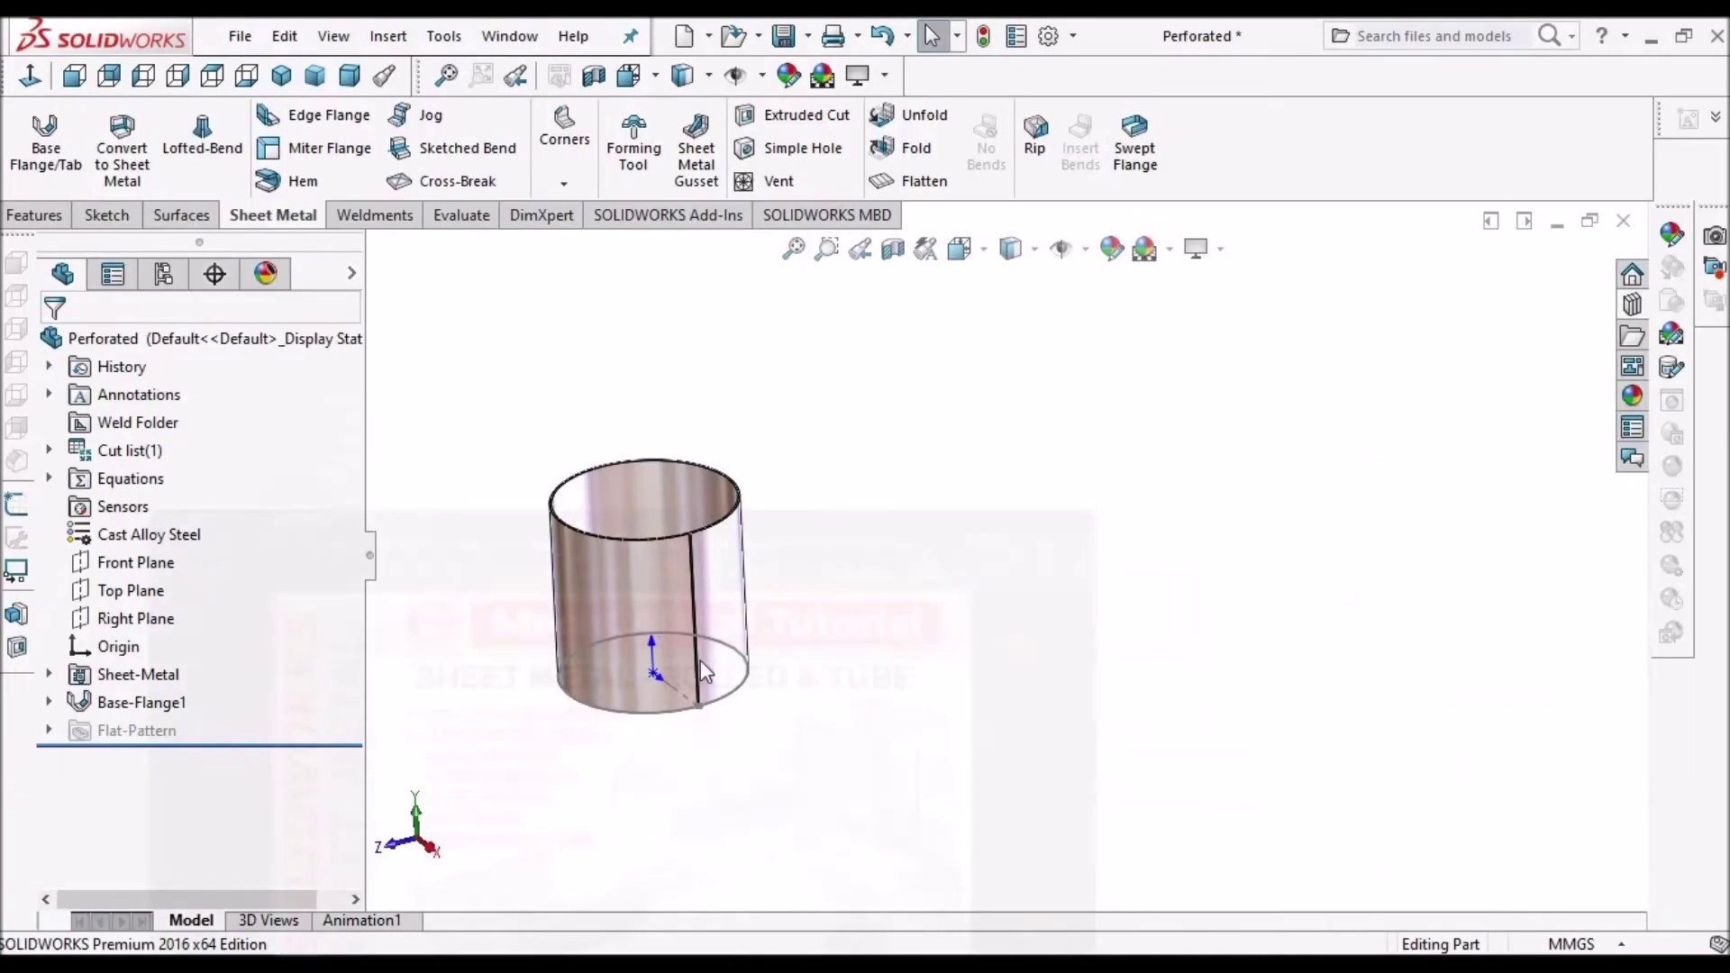
- Unfold the cylinder with the vertical edge at the seam as the fixed edge, collecting all bends
{"action": "left_click", "coordinate": [933, 121]}
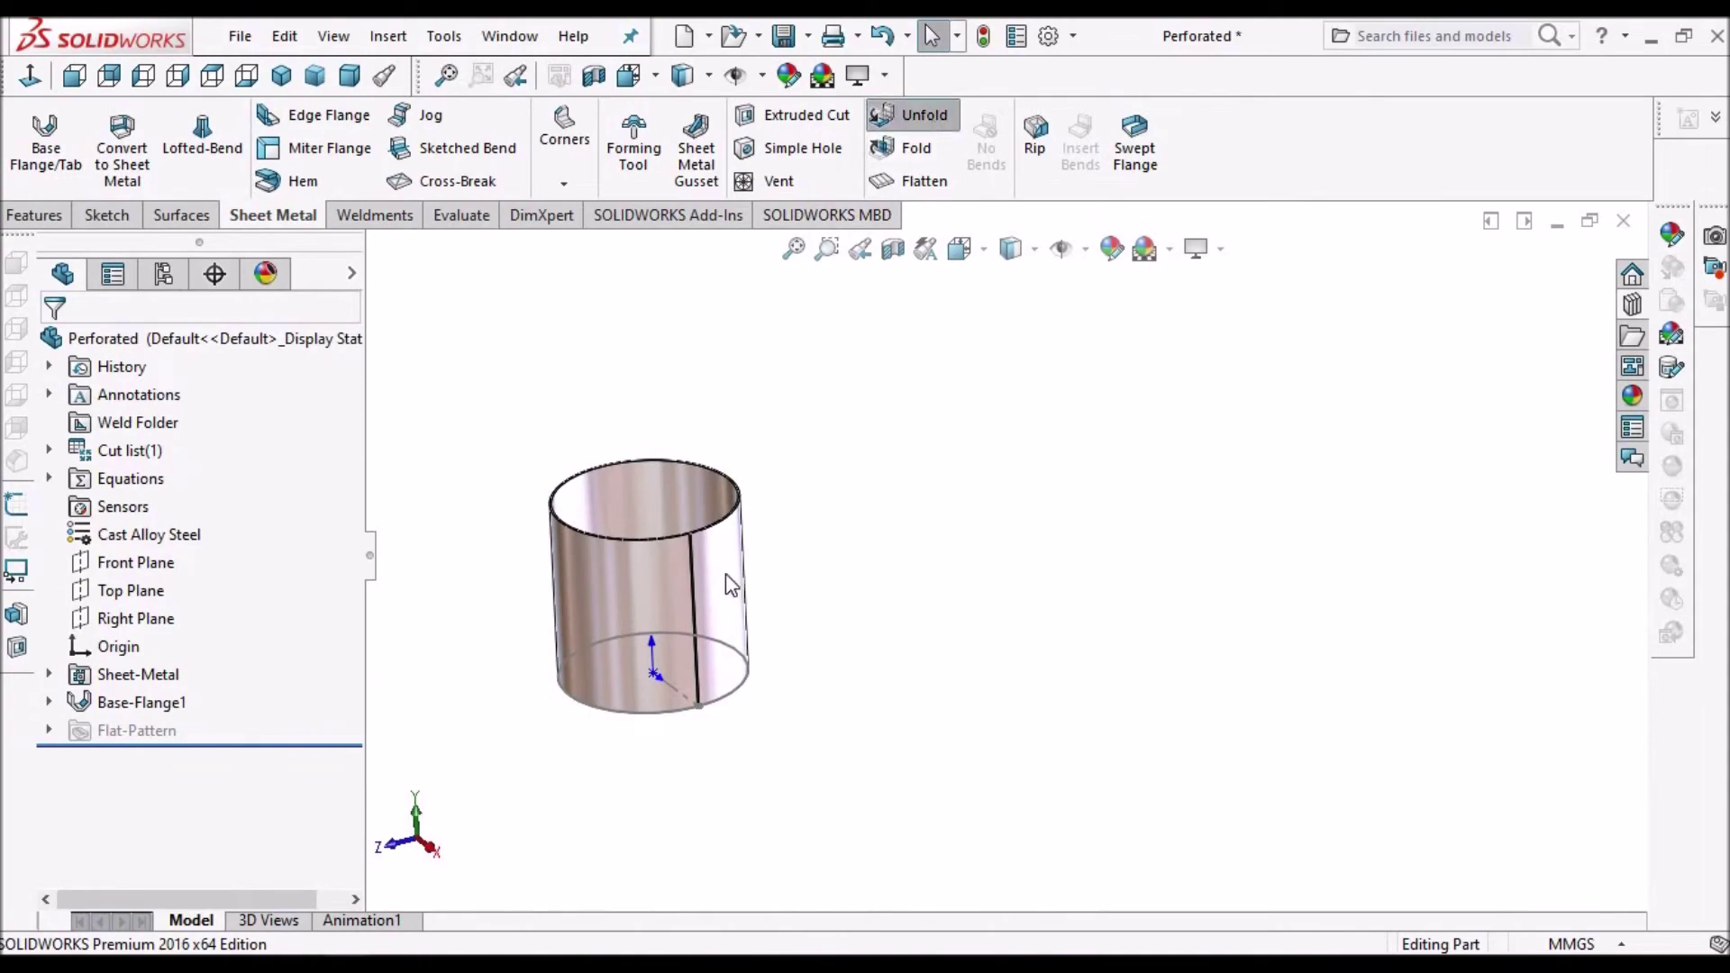
{"action": "middle_click_drag", "start_coordinate": [619, 483], "coordinate": [559, 631]}
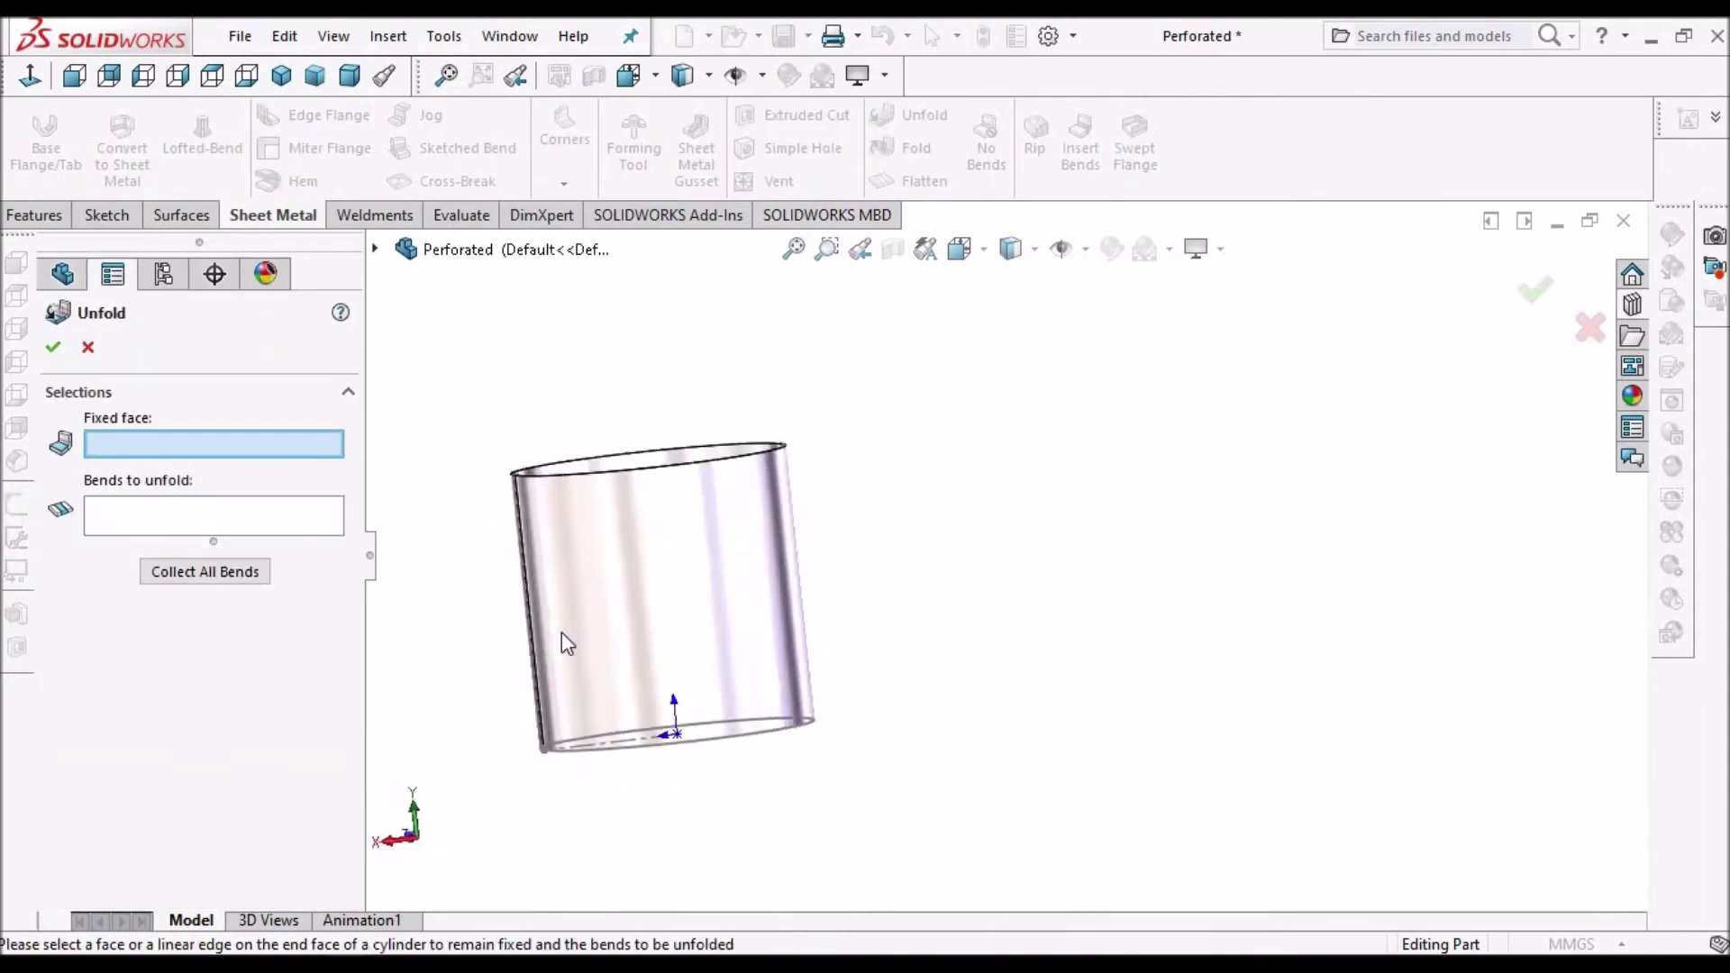
{"action": "scroll", "coordinate": [577, 512], "scroll_direction": "down", "scroll_amount": 10}
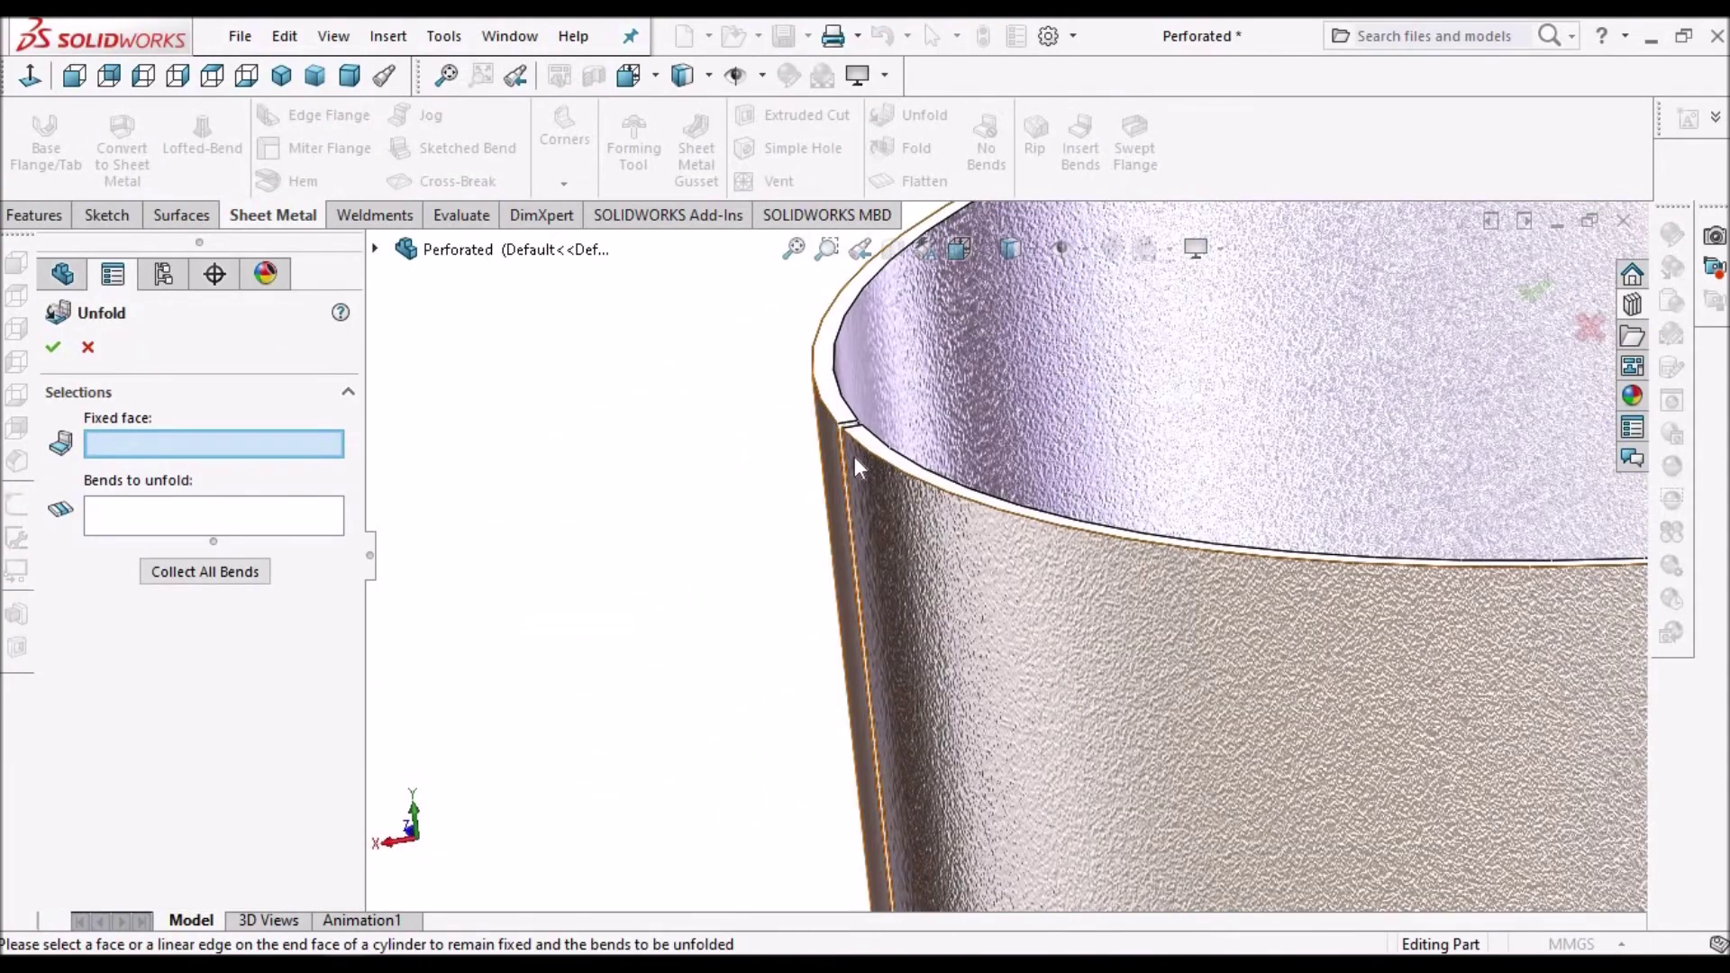
{"action": "scroll", "coordinate": [852, 456], "scroll_direction": "down", "scroll_amount": 3}
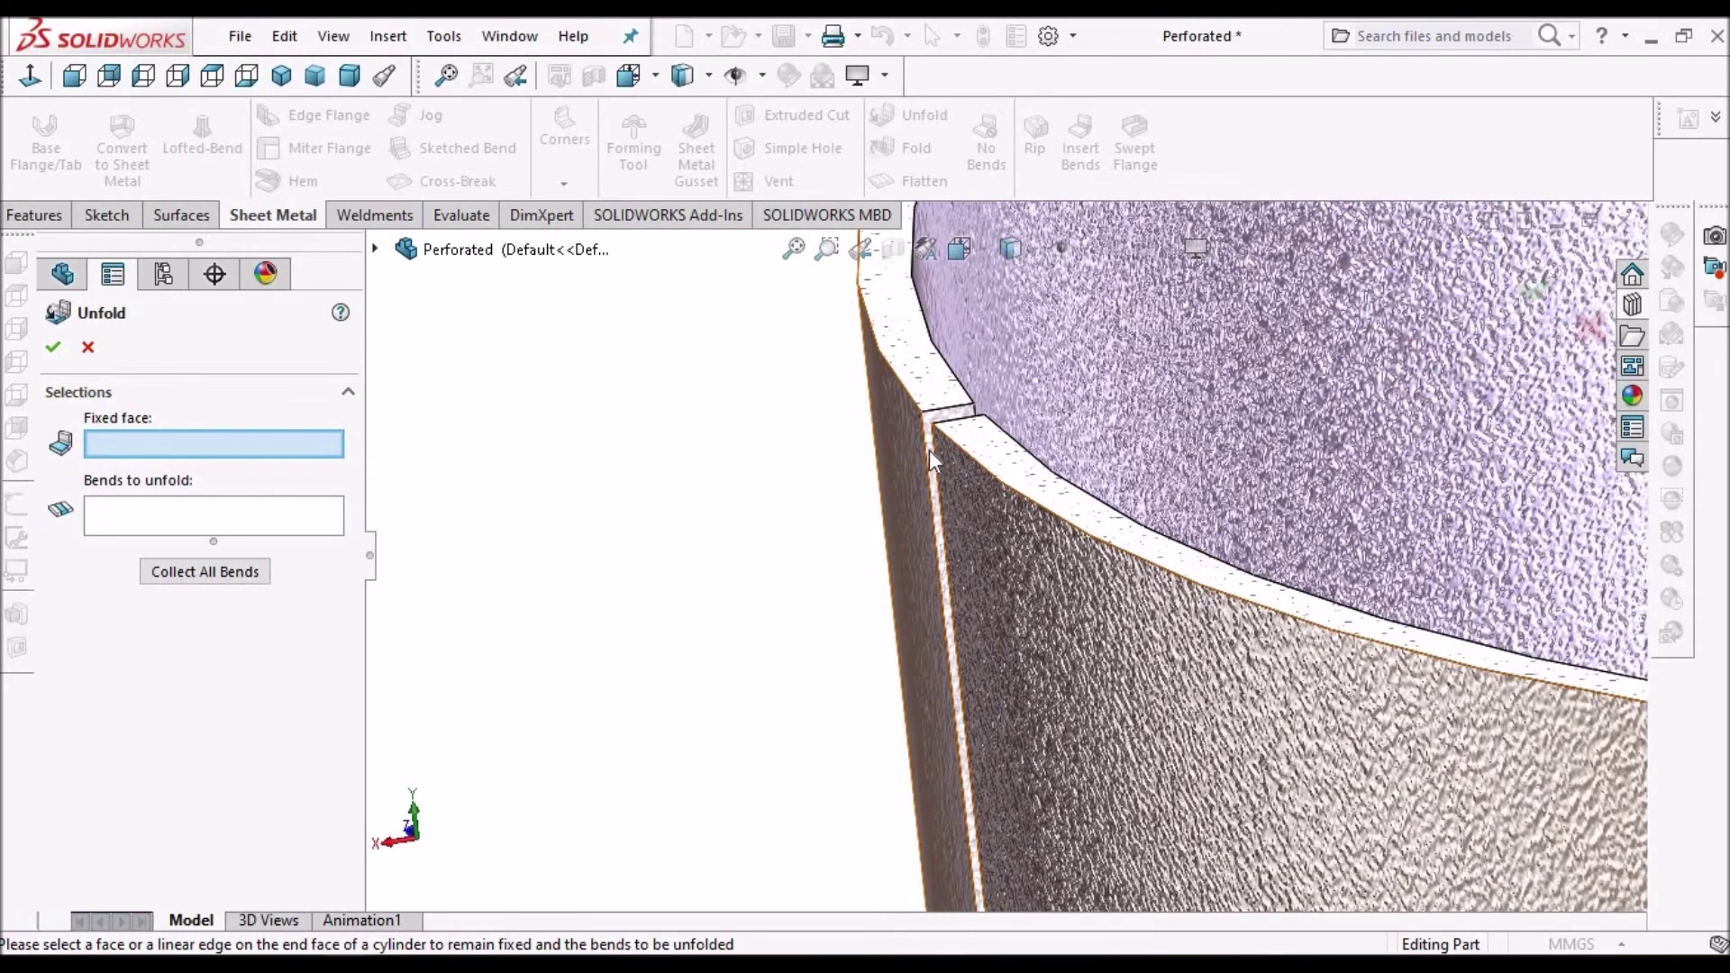
{"action": "left_click", "coordinate": [928, 451]}
{"action": "left_click", "coordinate": [209, 573]}
{"action": "left_click", "coordinate": [53, 348]}
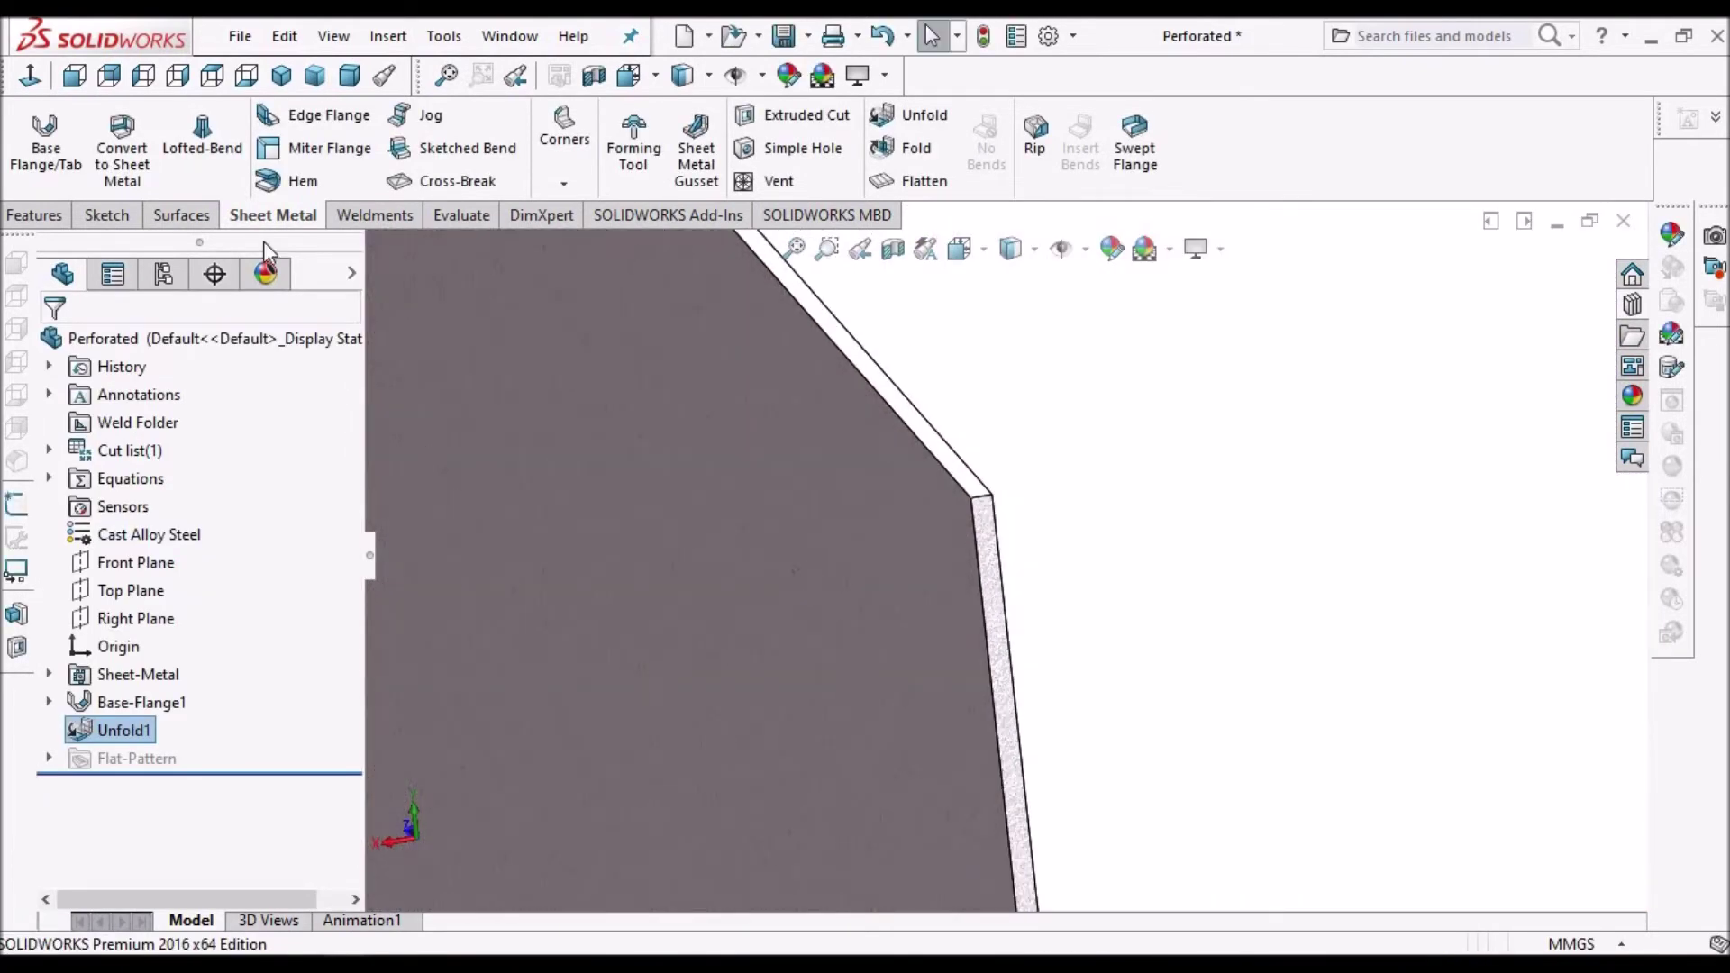
- In the right view, add a 10 mm simple hole linked to thickness near the upper-left corner of the unfolded sheet
{"action": "left_click", "coordinate": [74, 76]}
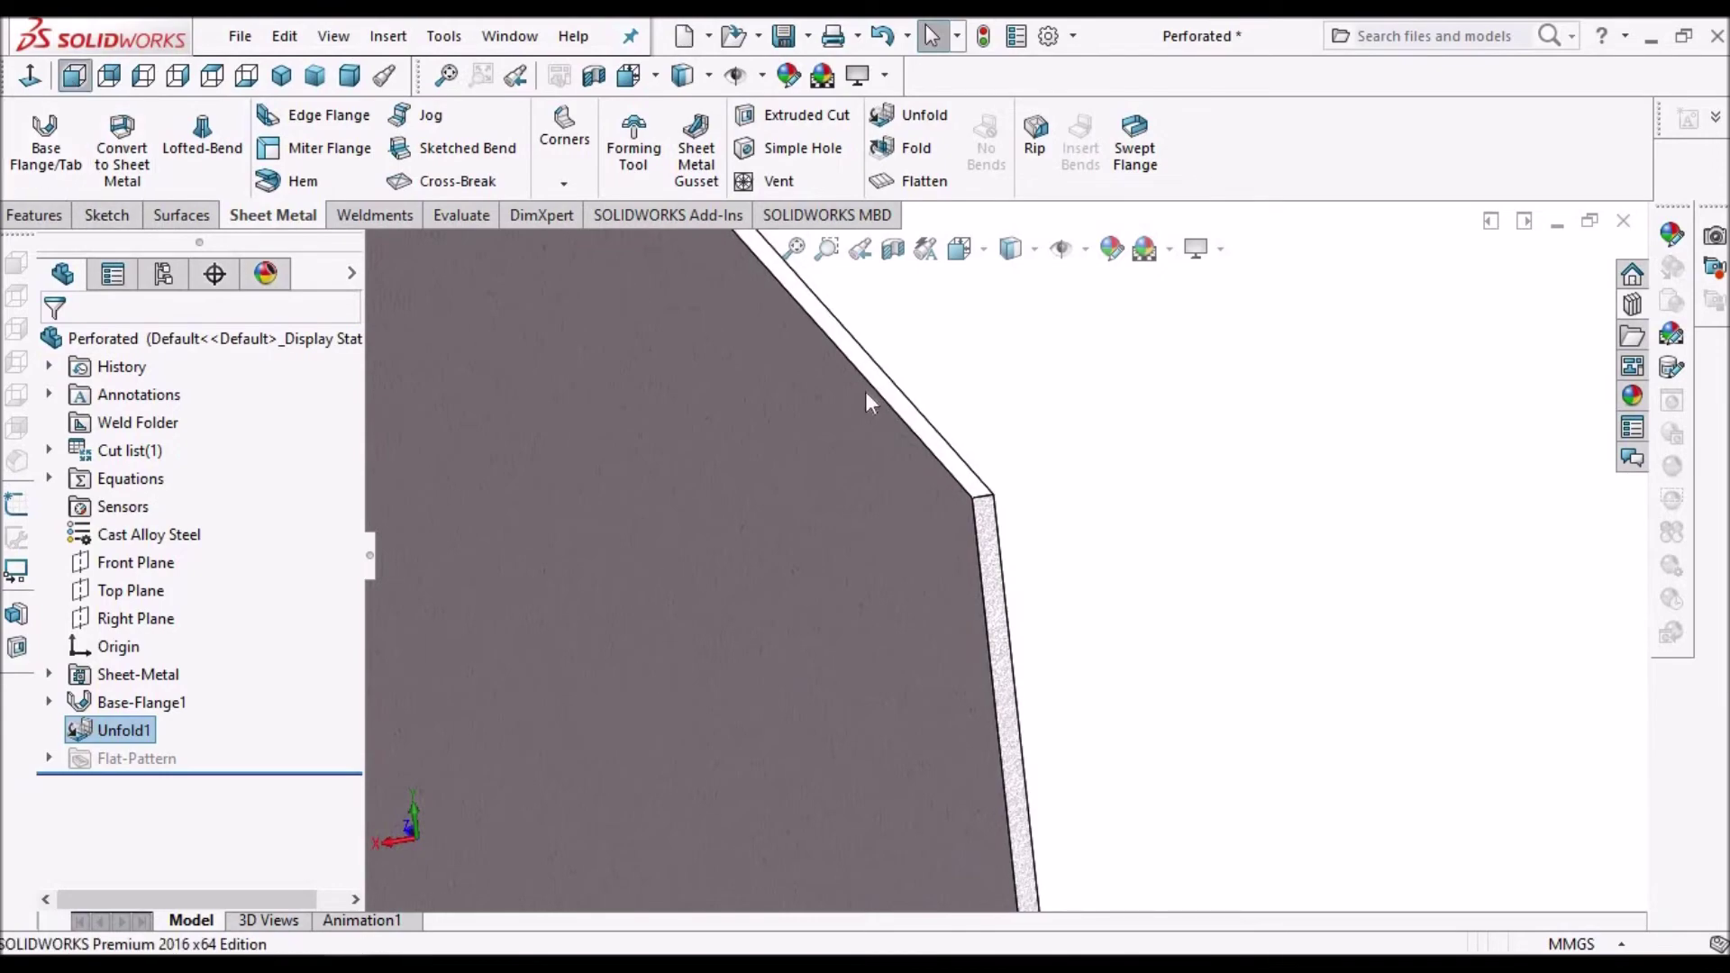
{"action": "left_click", "coordinate": [178, 75]}
{"action": "left_click", "coordinate": [706, 707]}
{"action": "scroll", "coordinate": [793, 464], "scroll_direction": "down", "scroll_amount": 3}
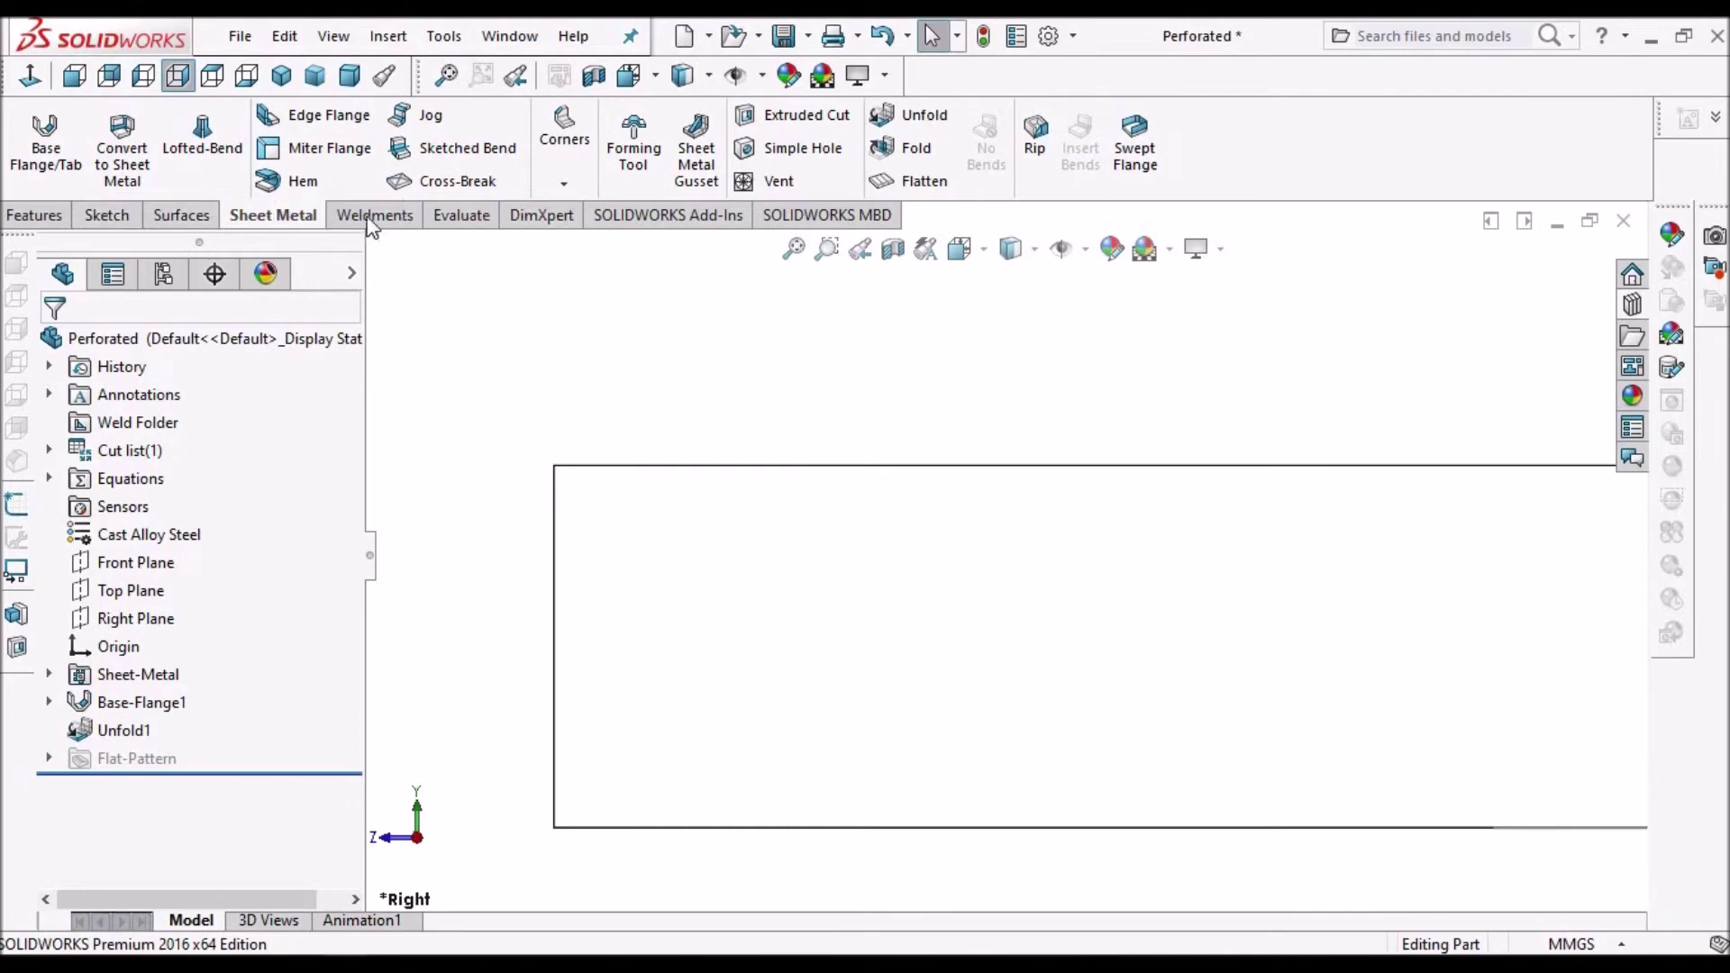
{"action": "left_click", "coordinate": [793, 151]}
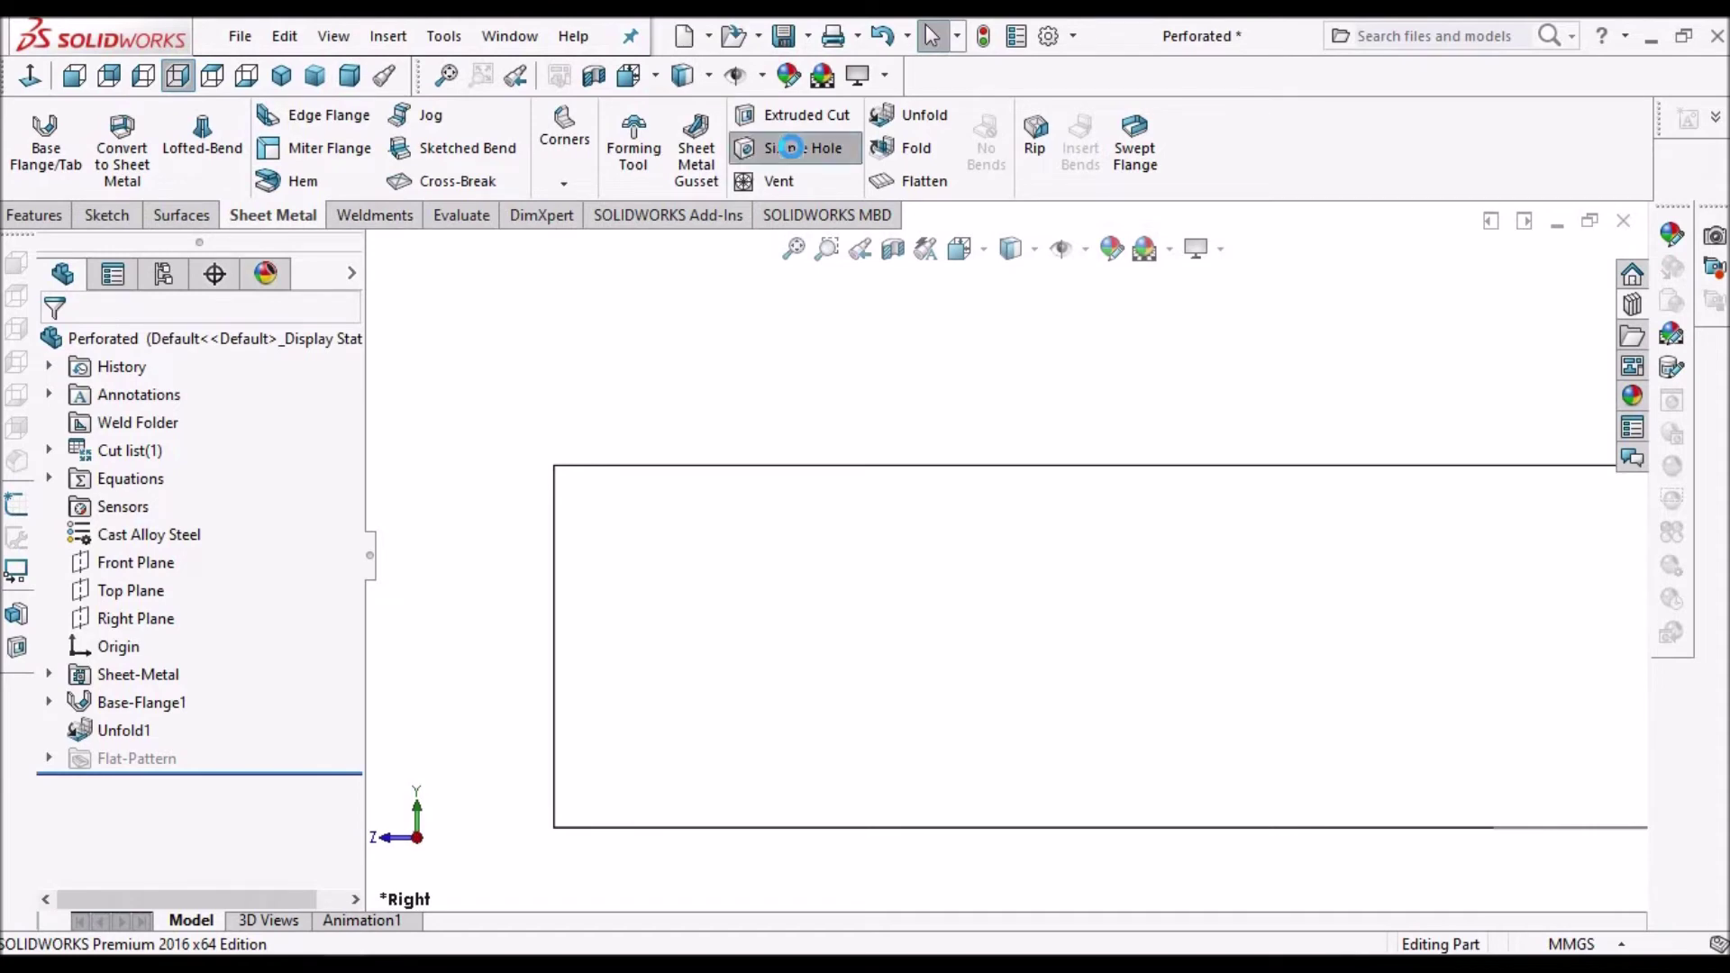
{"action": "left_click", "coordinate": [665, 522]}
{"action": "left_click", "coordinate": [651, 544]}
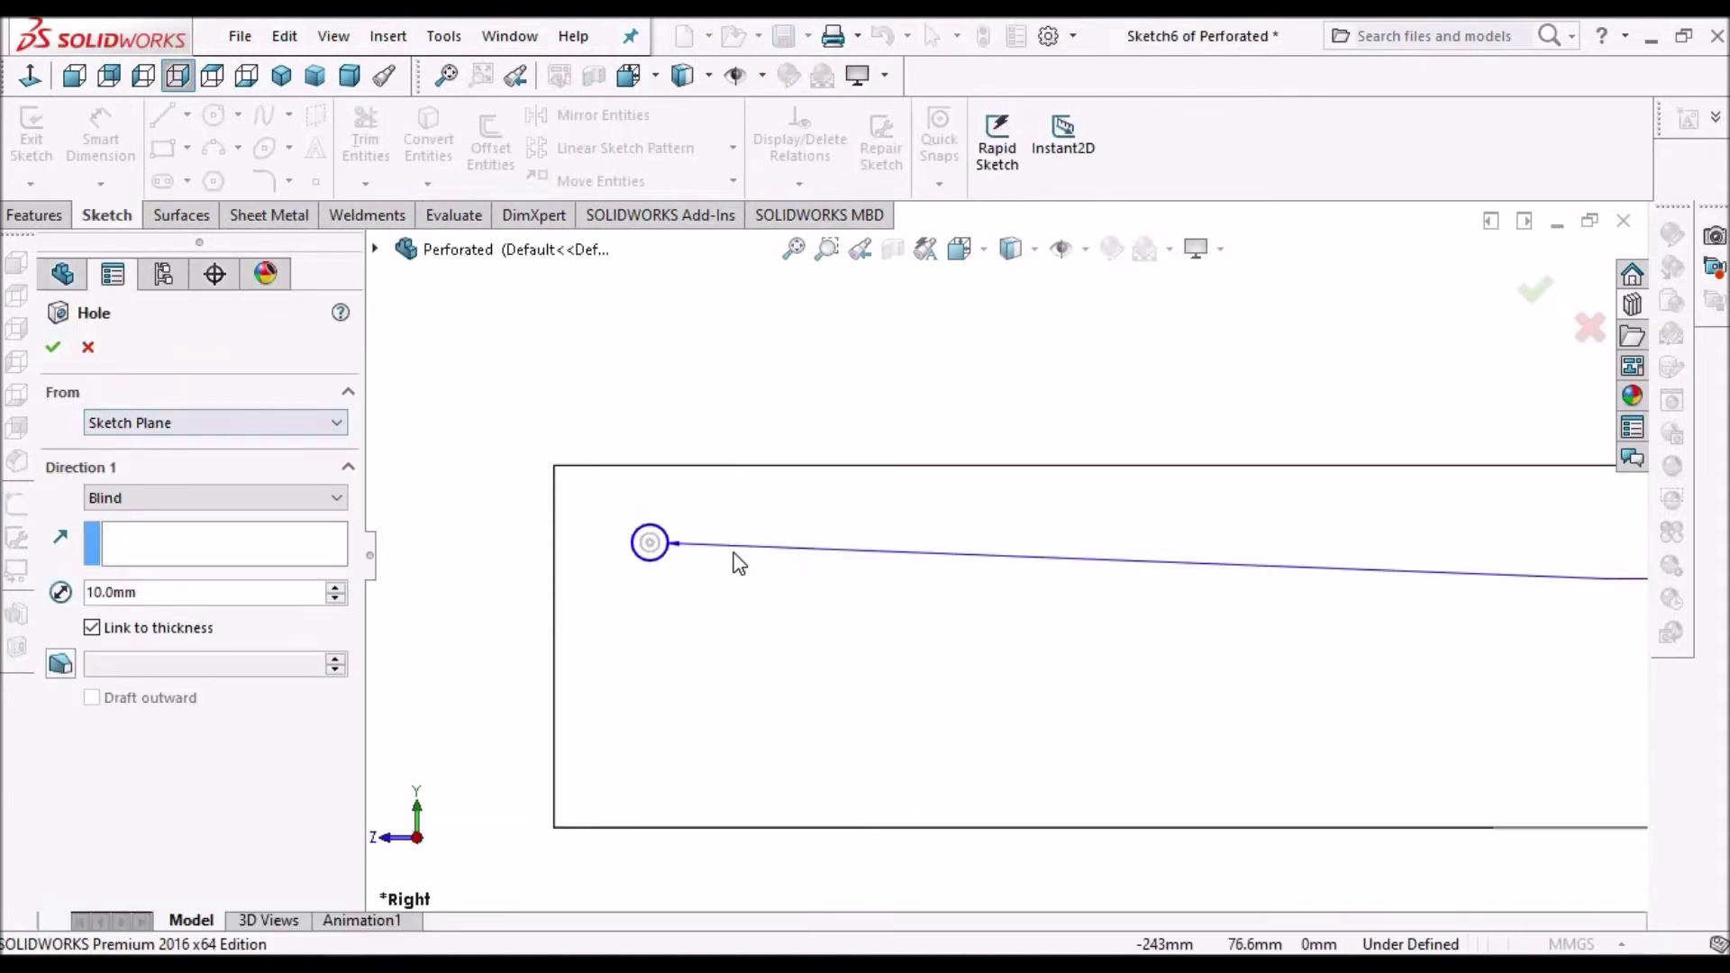
{"action": "left_click", "coordinate": [54, 346]}
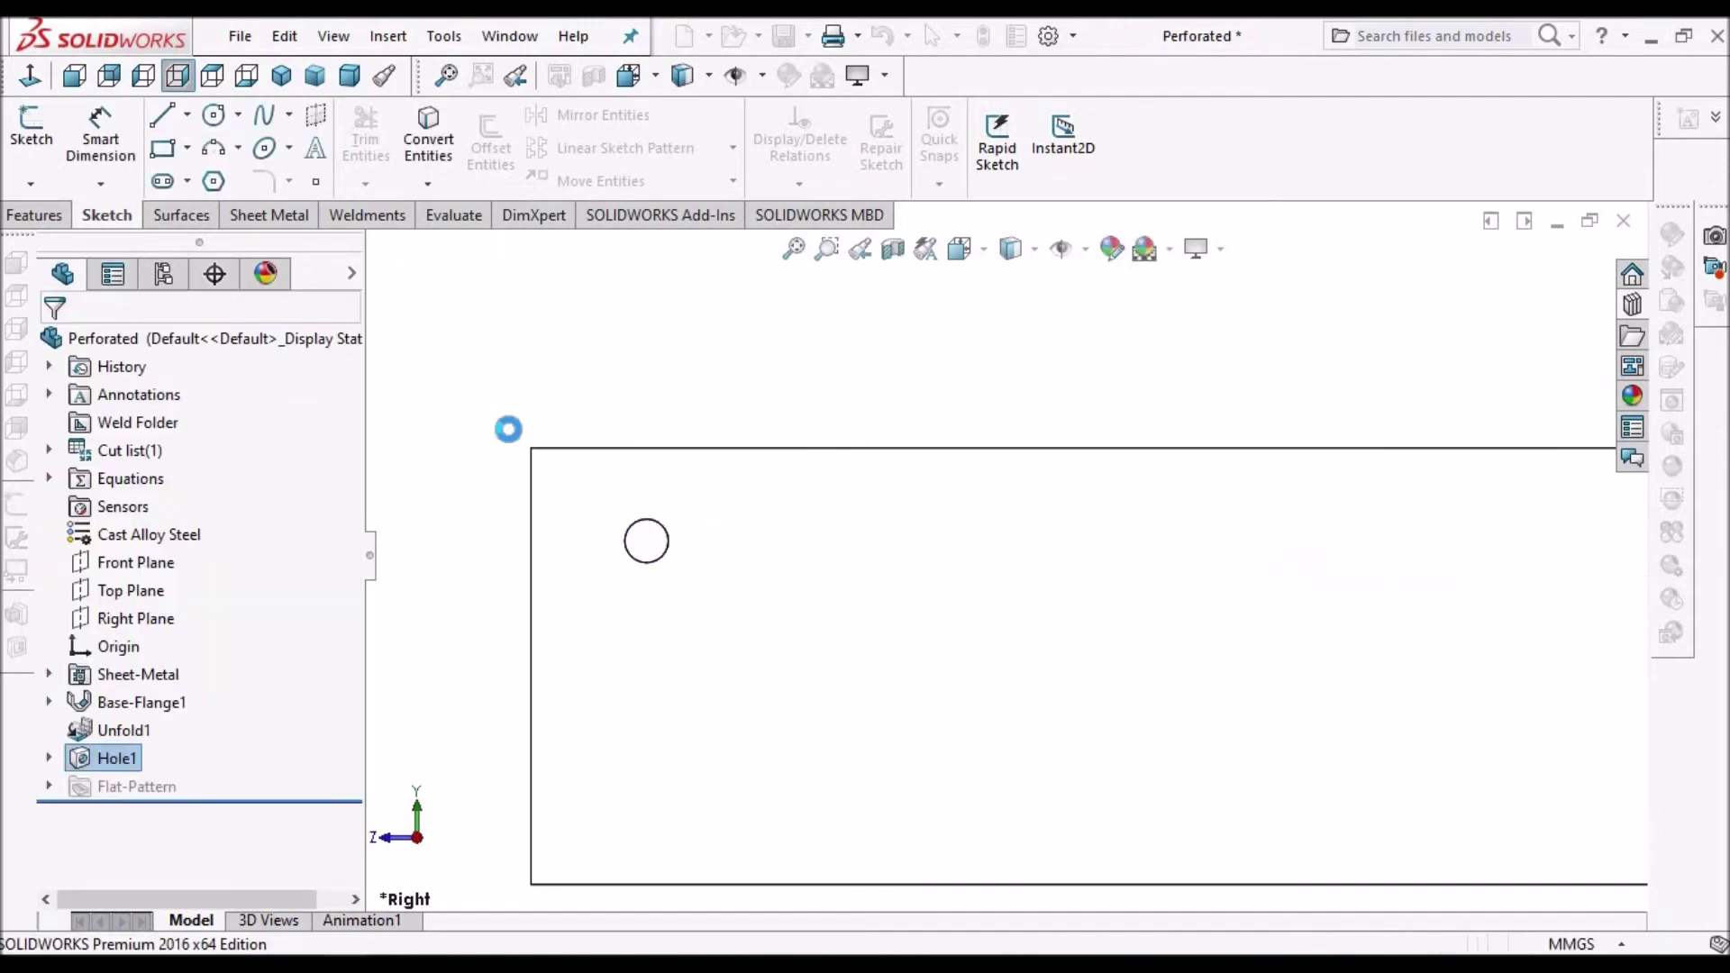
- Open the hole's sketch for editing and move its diameter dimension close to the circle
{"action": "scroll", "coordinate": [508, 430], "scroll_direction": "up", "scroll_amount": 2}
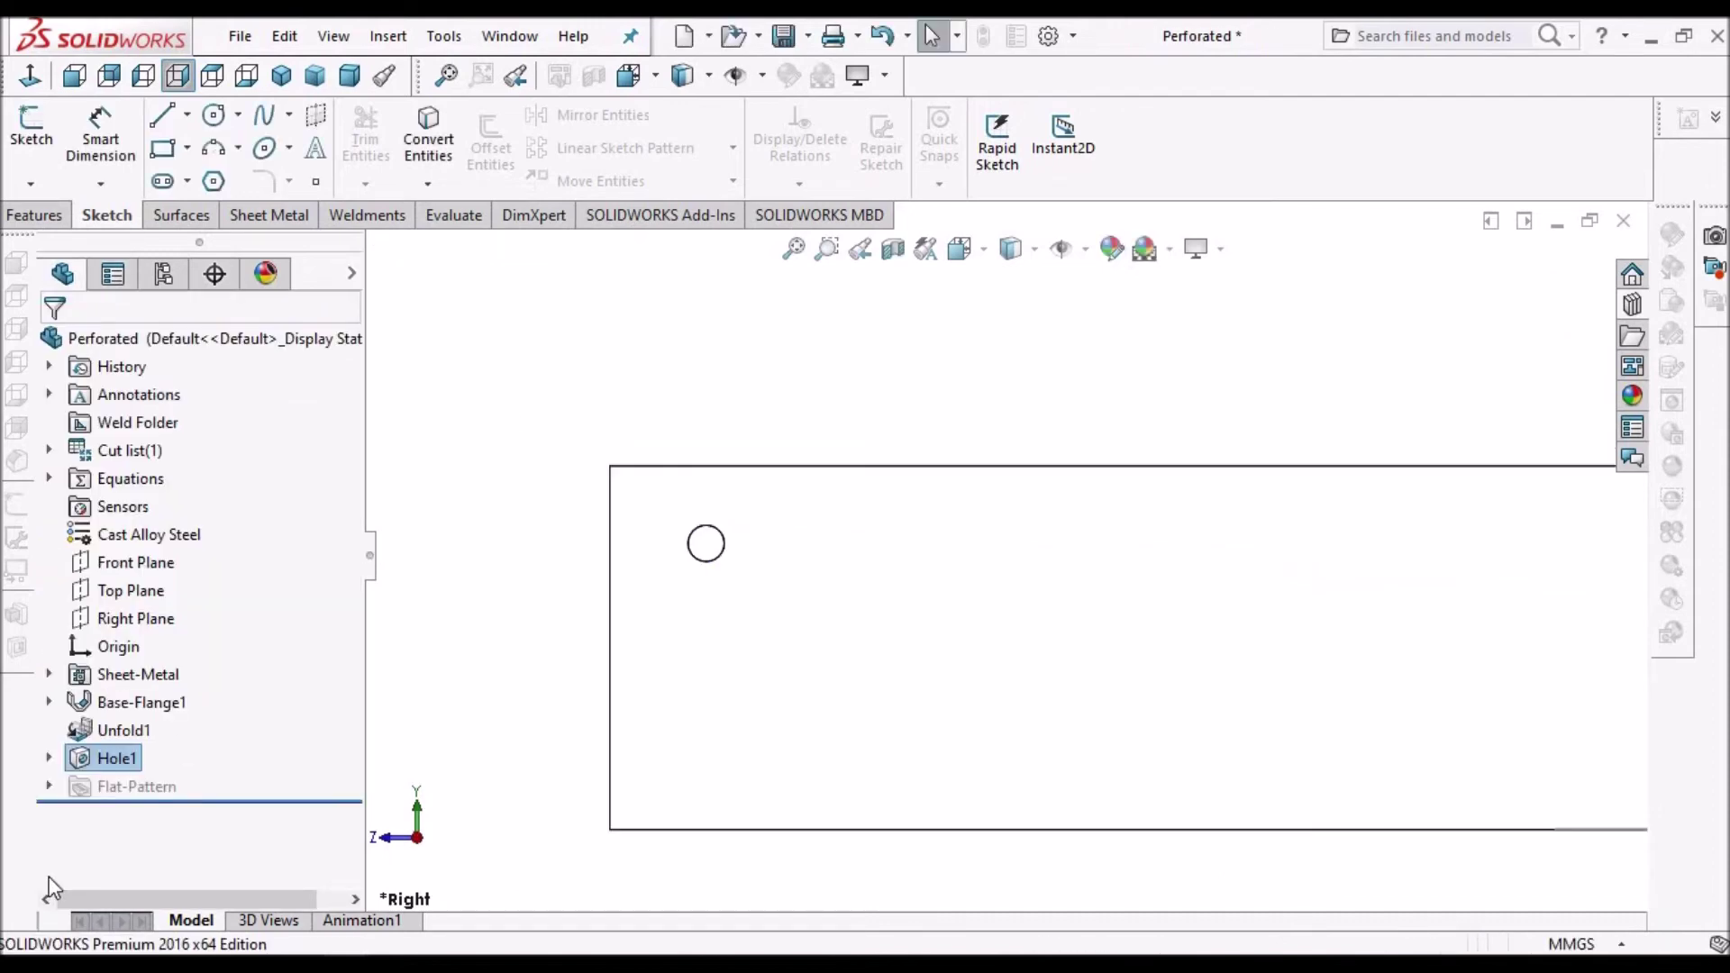
{"action": "left_click", "coordinate": [55, 762]}
{"action": "left_click", "coordinate": [146, 784]}
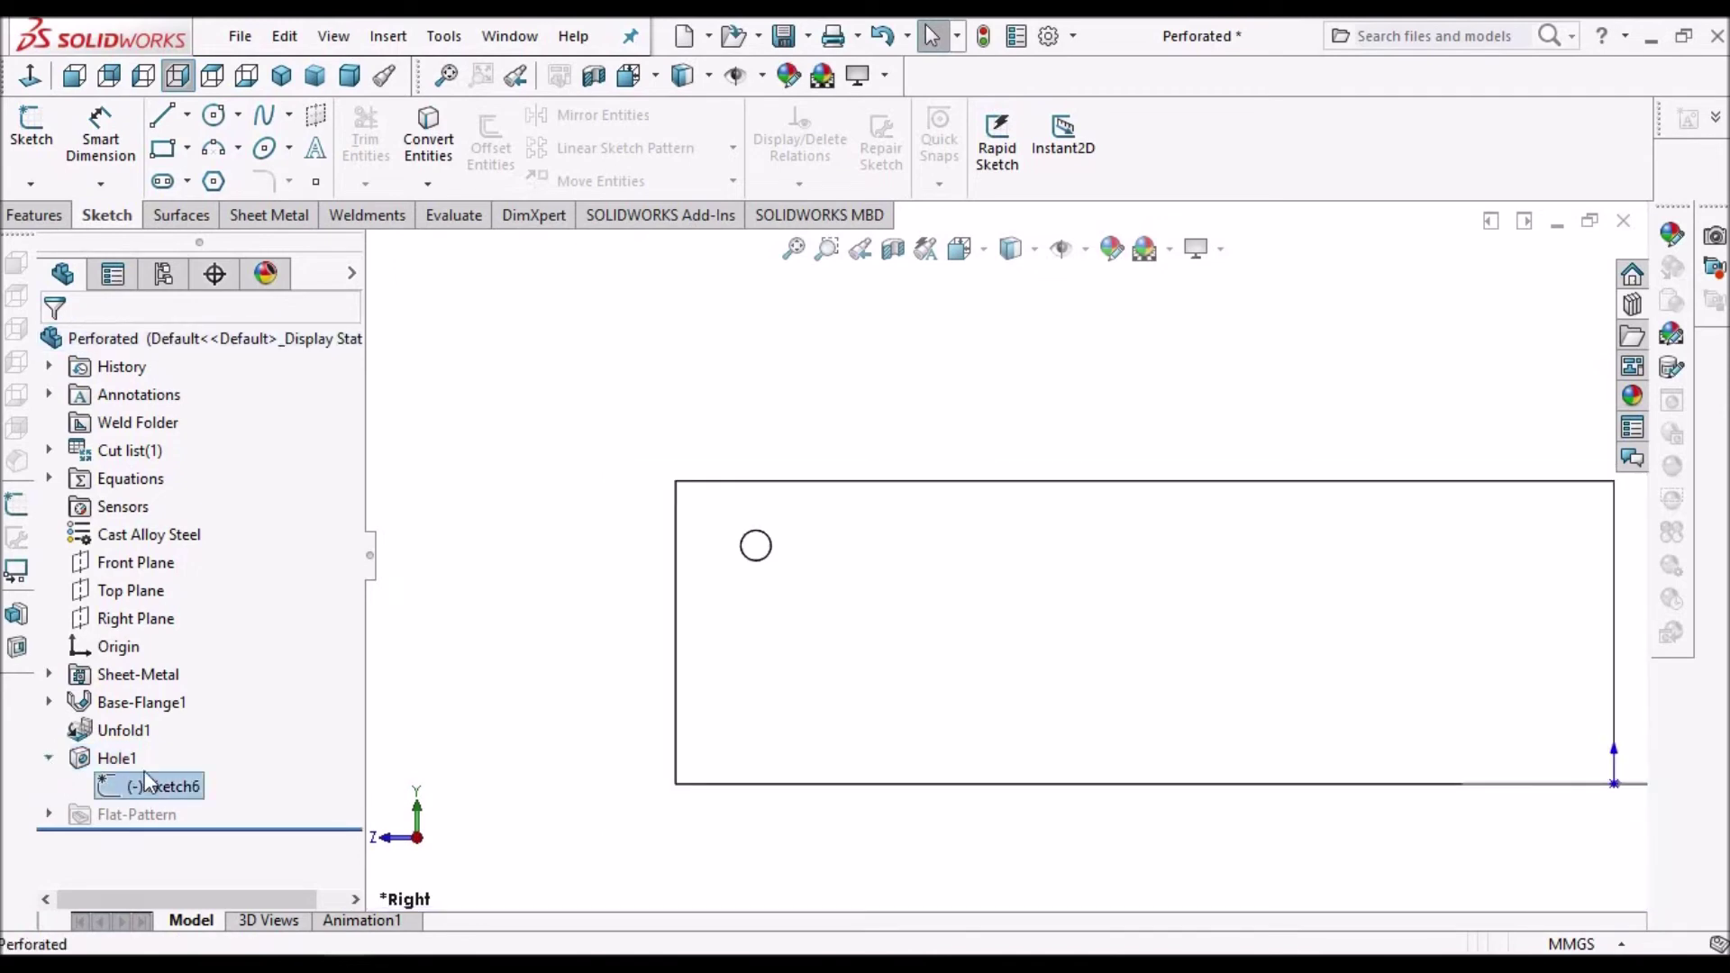
{"action": "left_click", "coordinate": [162, 719]}
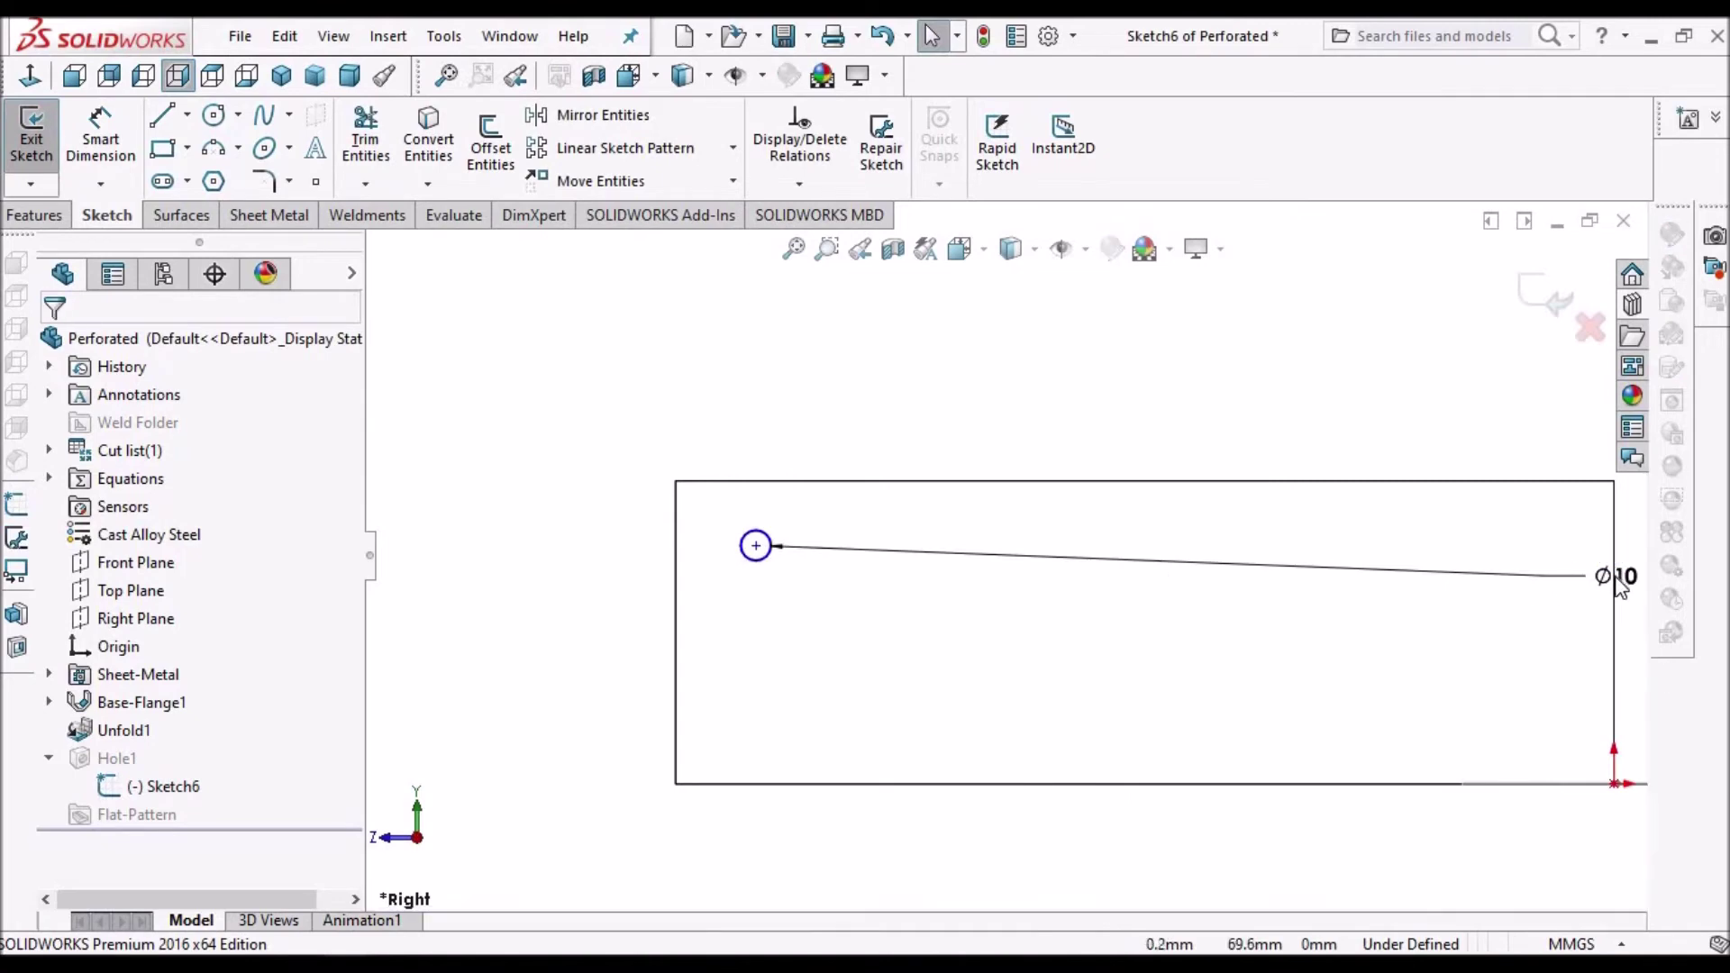
{"action": "left_click_drag", "start_coordinate": [1127, 584], "coordinate": [824, 569]}
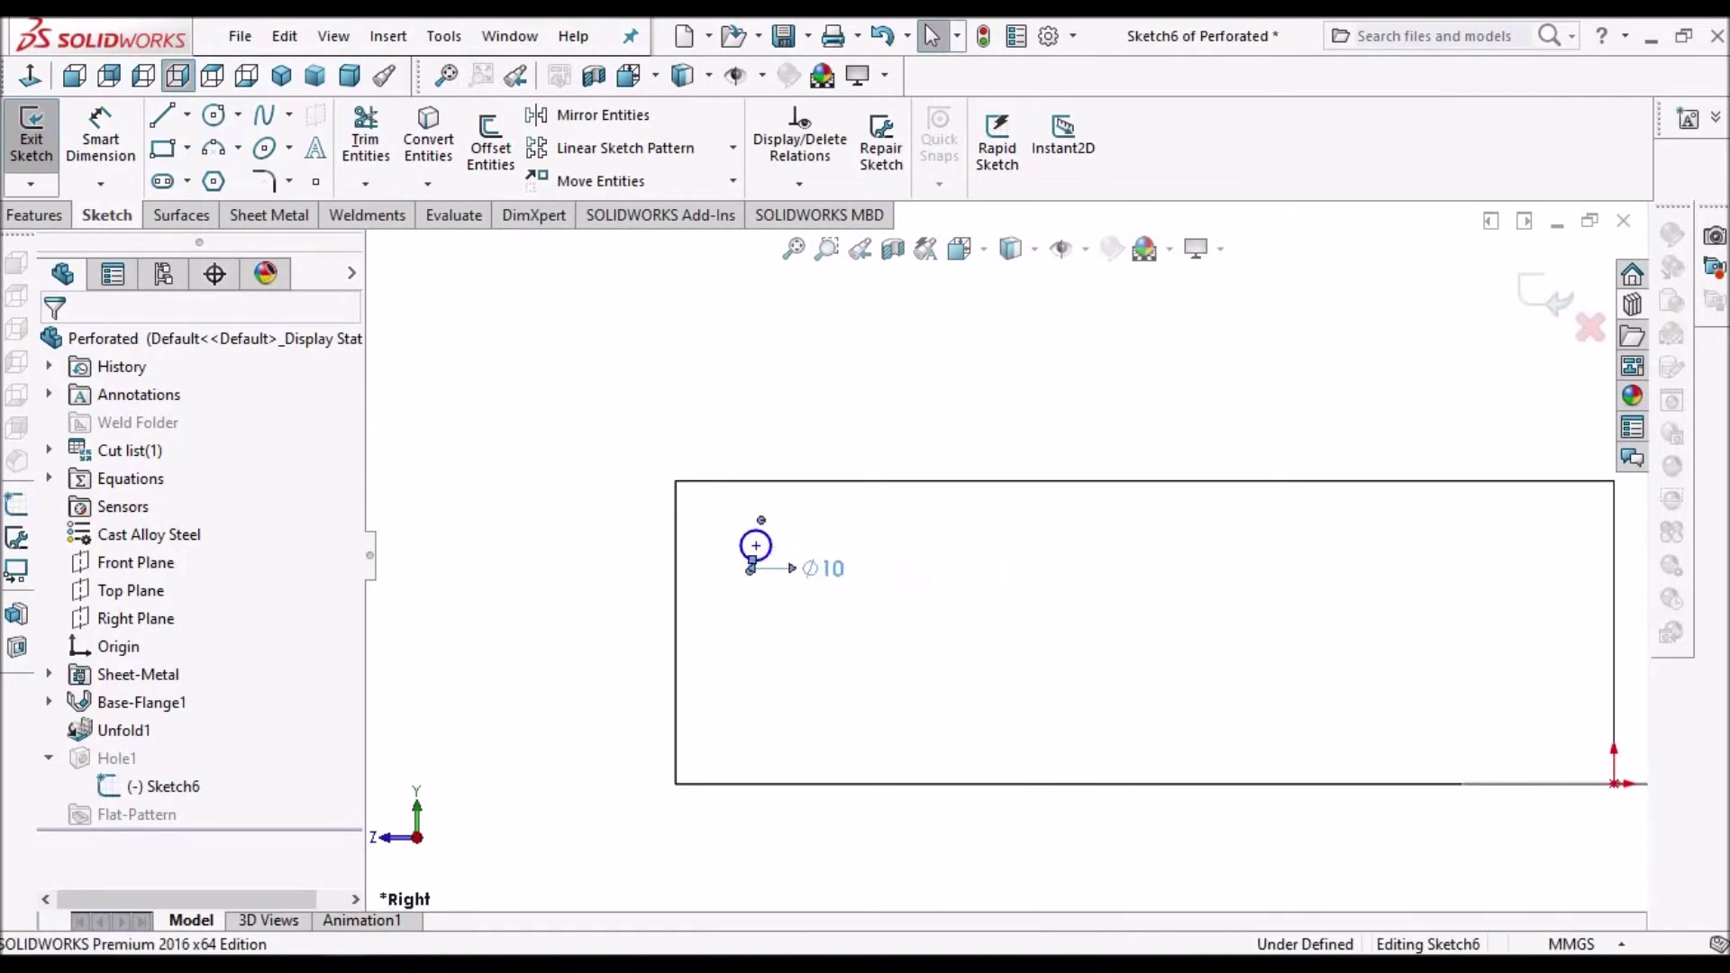
{"action": "scroll", "coordinate": [811, 586], "scroll_direction": "down", "scroll_amount": 4}
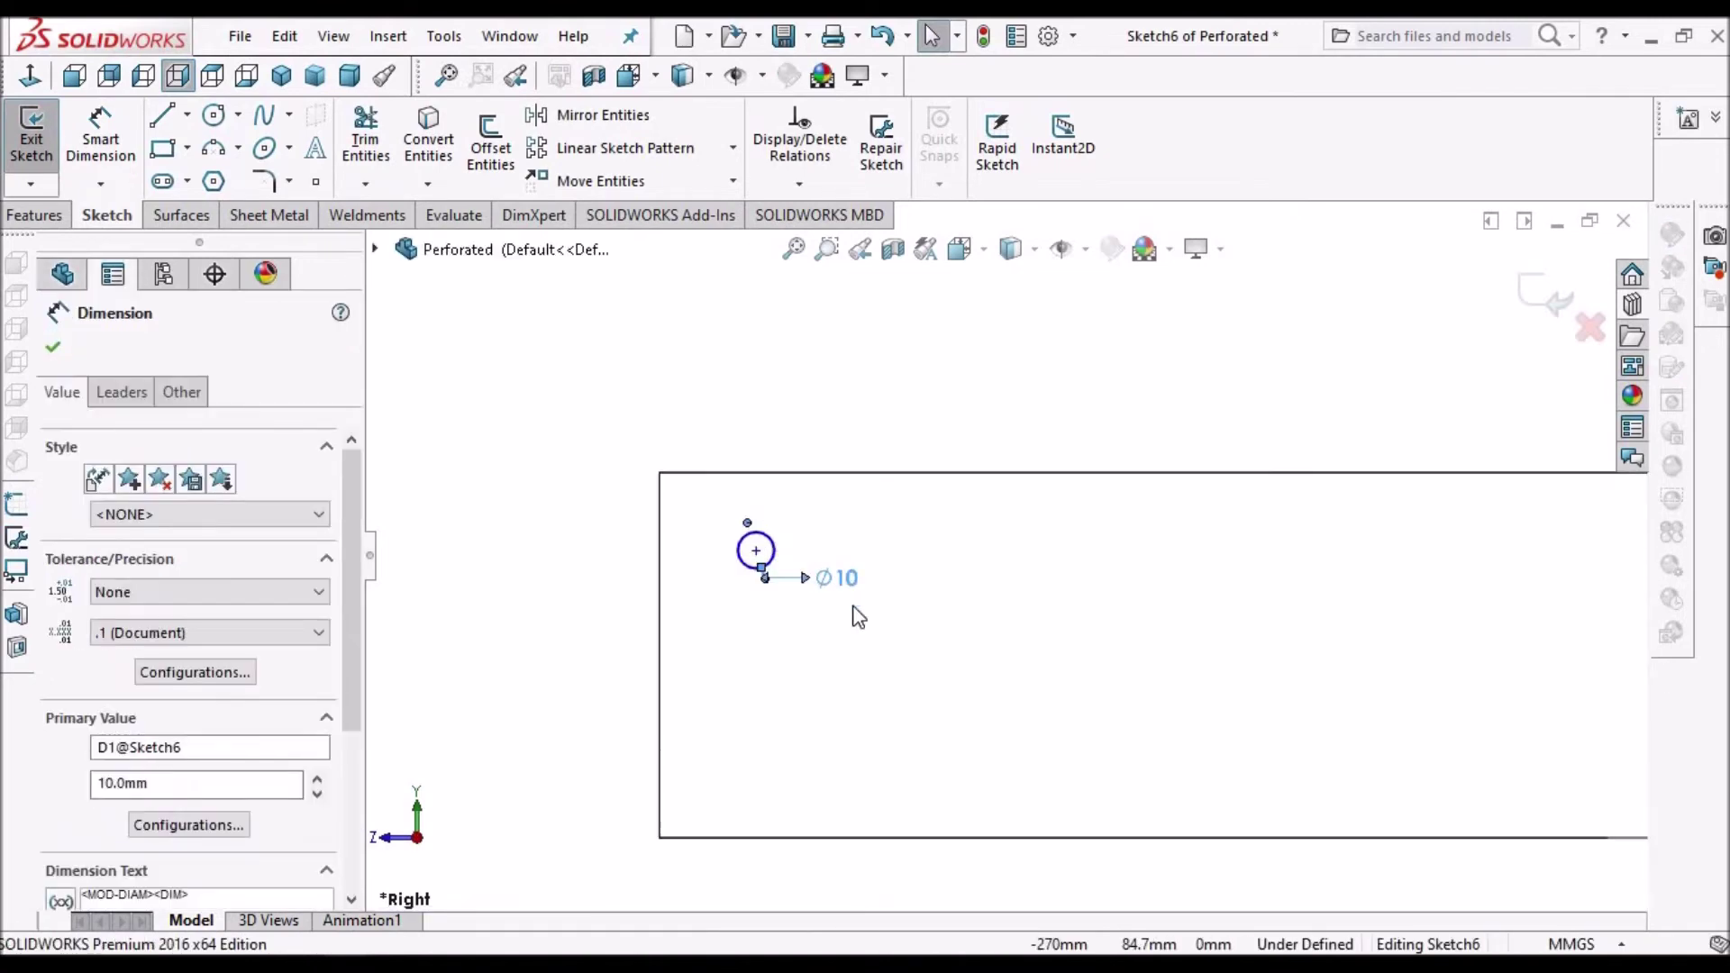
{"action": "left_click", "coordinate": [53, 347]}
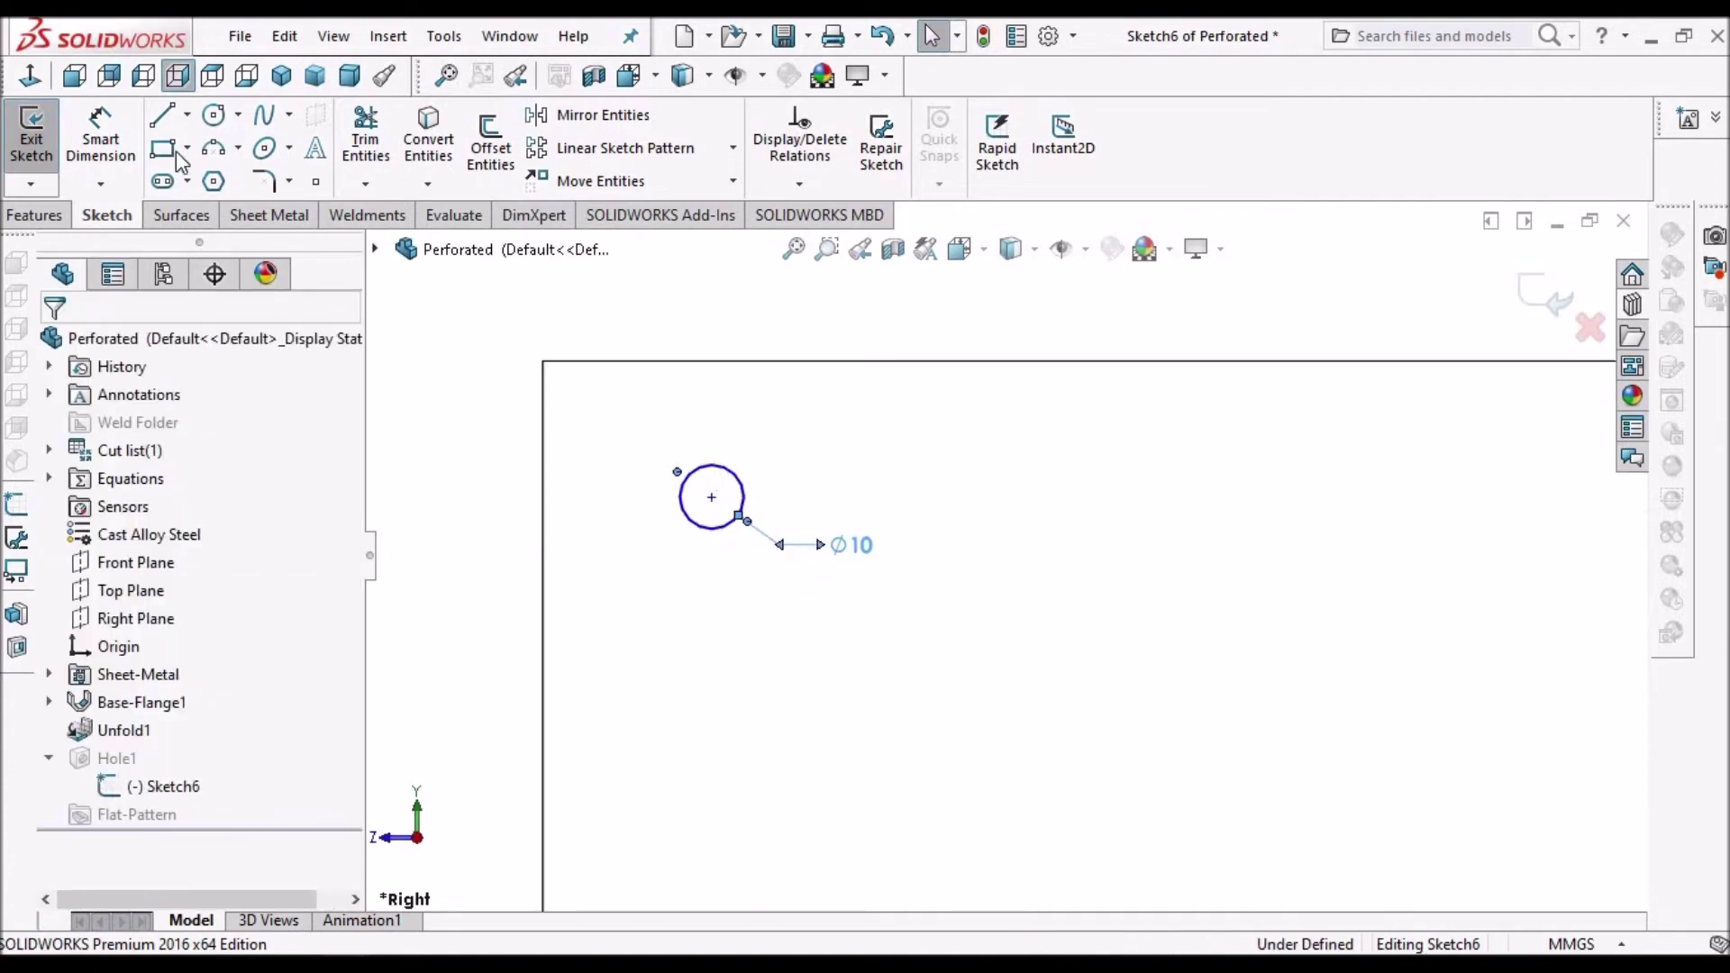
- Dimension the hole's centre 10 mm below the upper edge of the unfolded sheet
{"action": "left_click", "coordinate": [101, 137]}
{"action": "scroll", "coordinate": [733, 371], "scroll_direction": "down", "scroll_amount": 1}
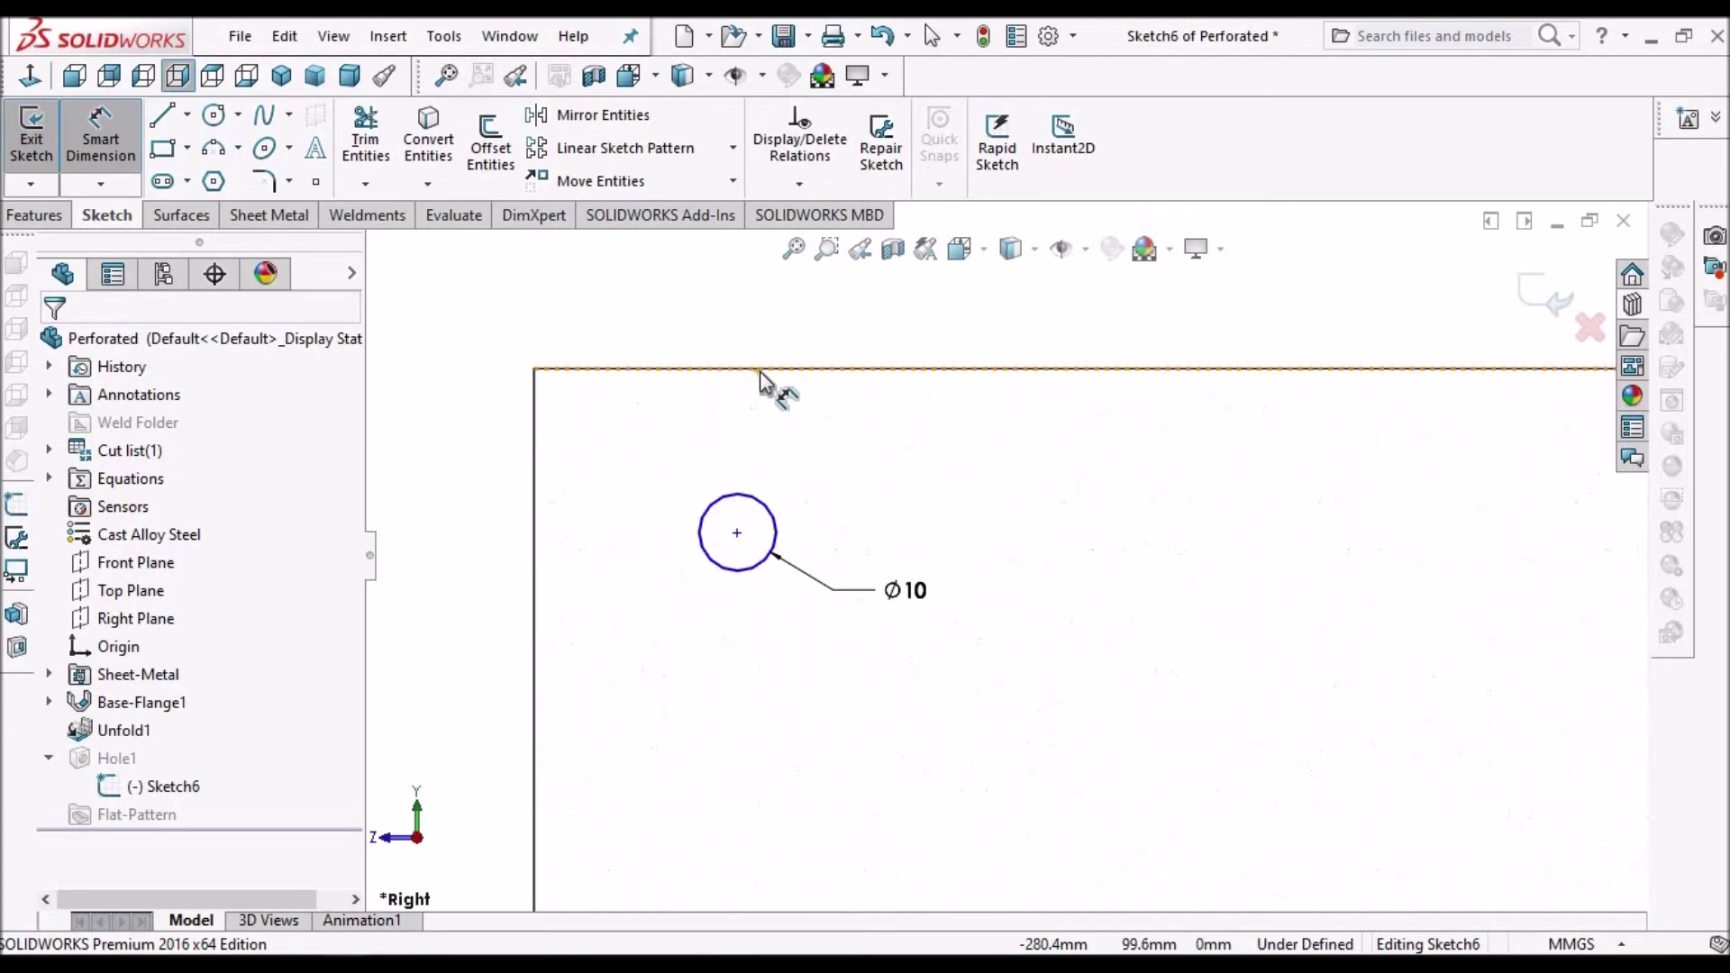
{"action": "left_click", "coordinate": [760, 369]}
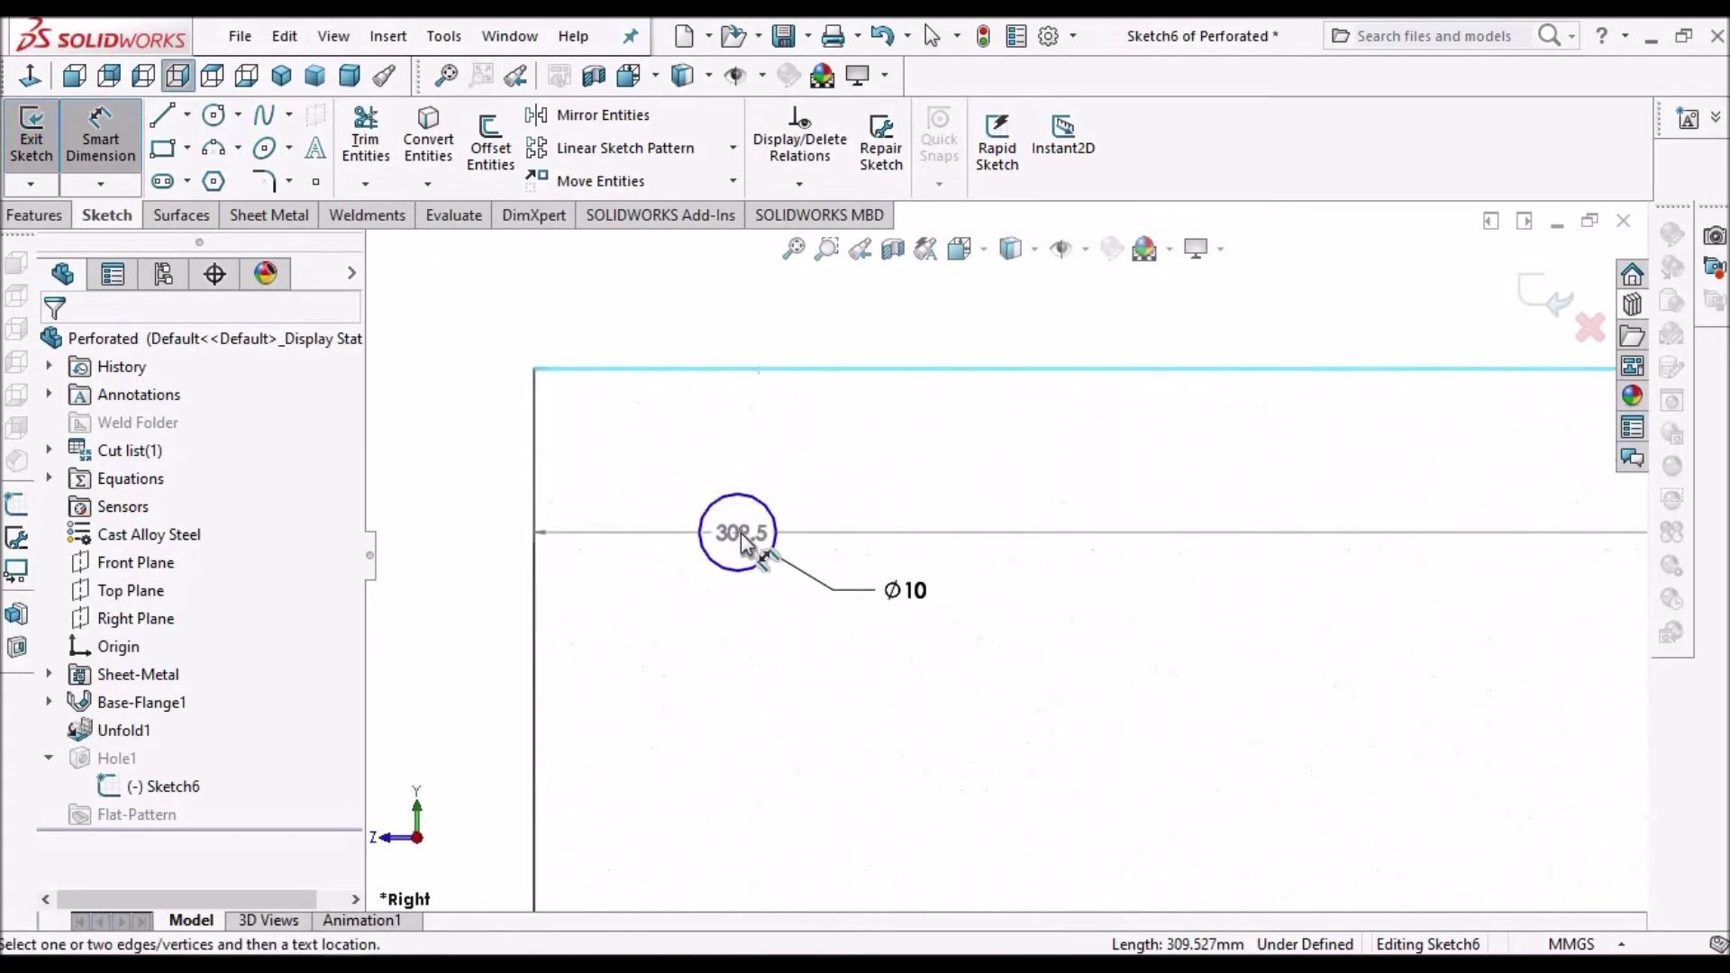
{"action": "left_click", "coordinate": [735, 536]}
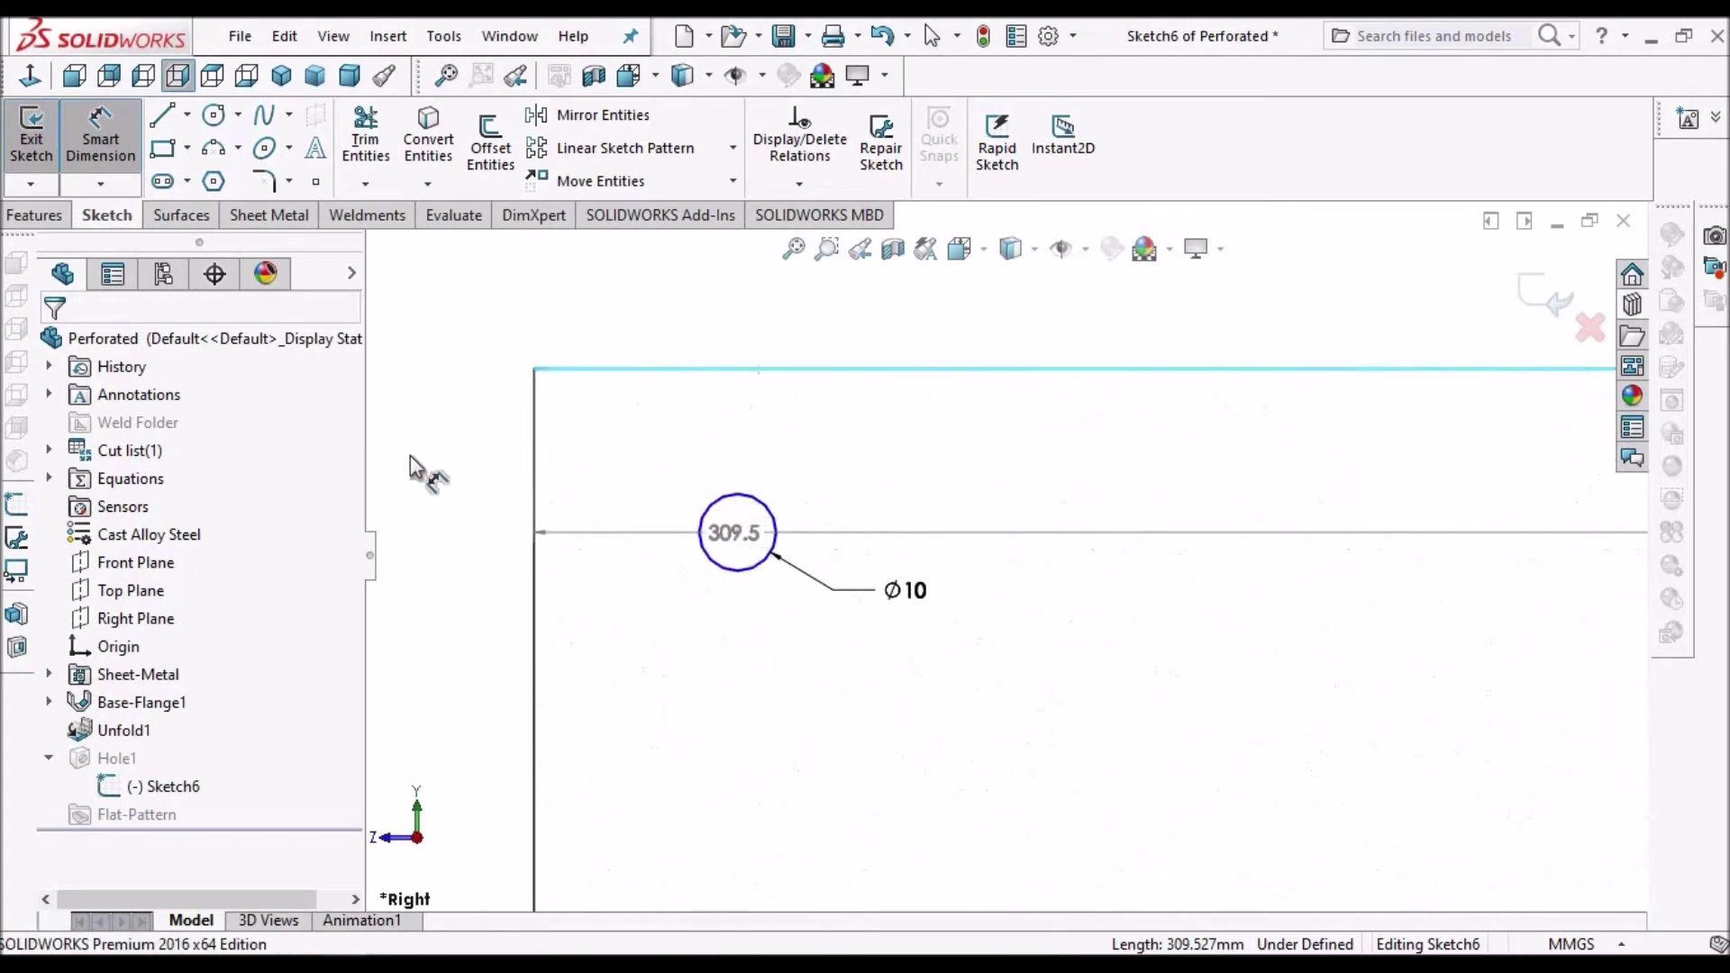
{"action": "left_click", "coordinate": [457, 452]}
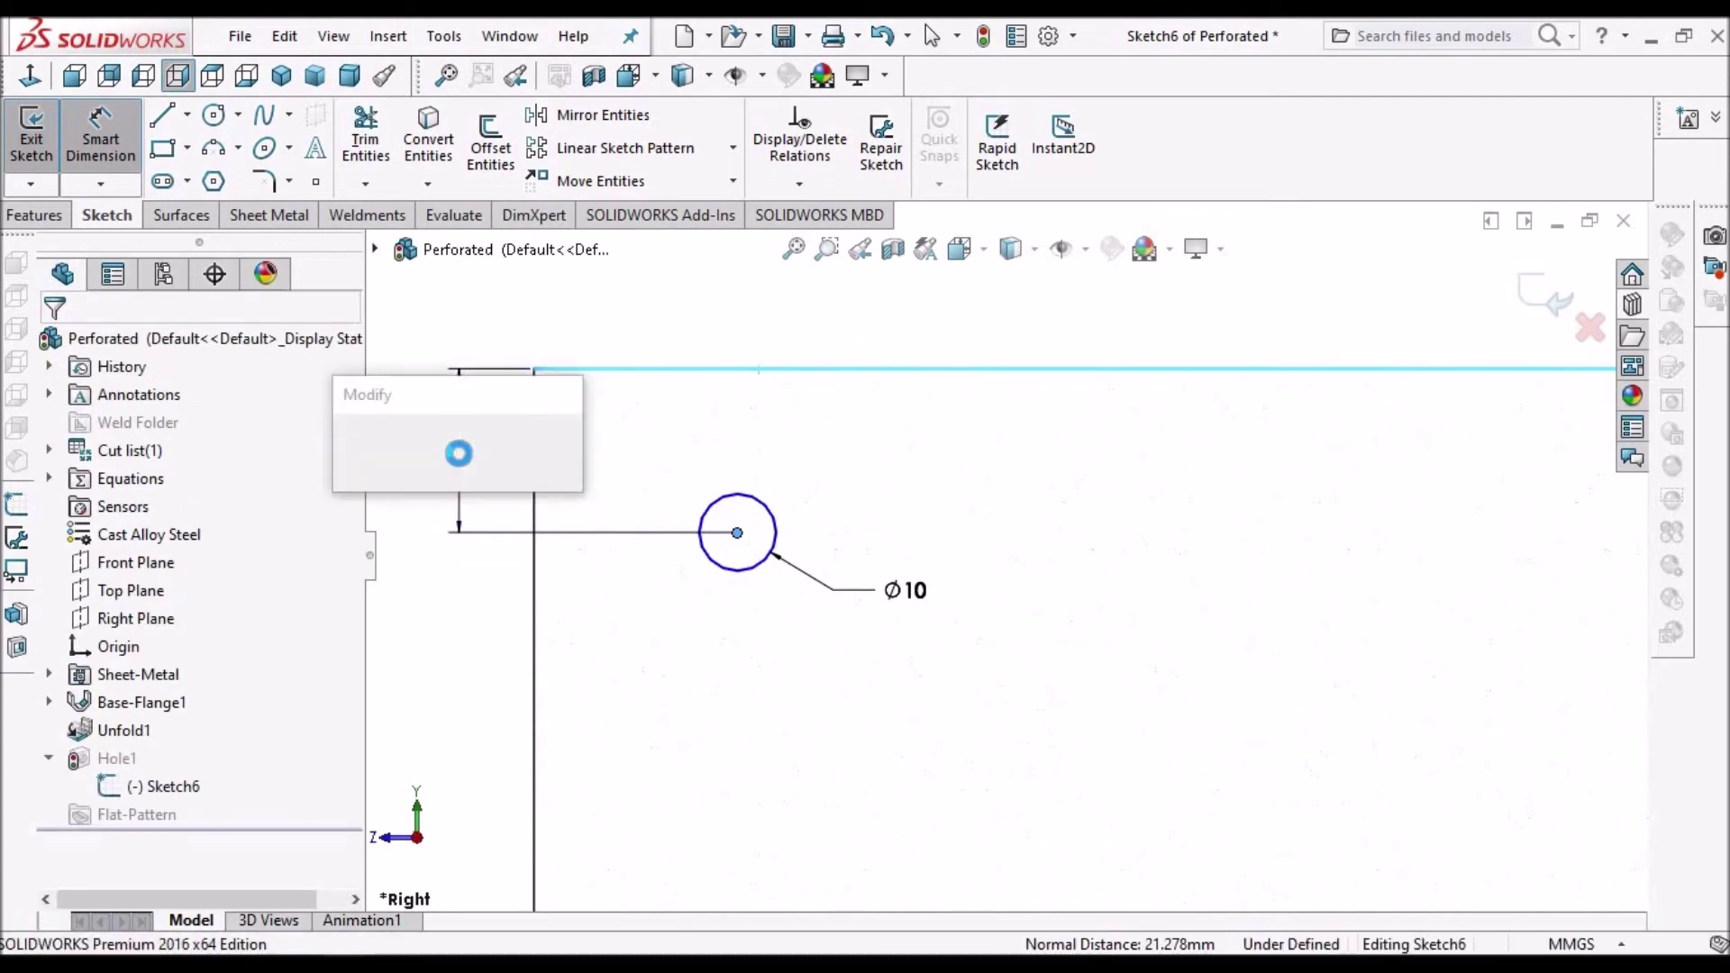
{"action": "type", "text": "10"}
{"action": "key", "text": "Escape"}
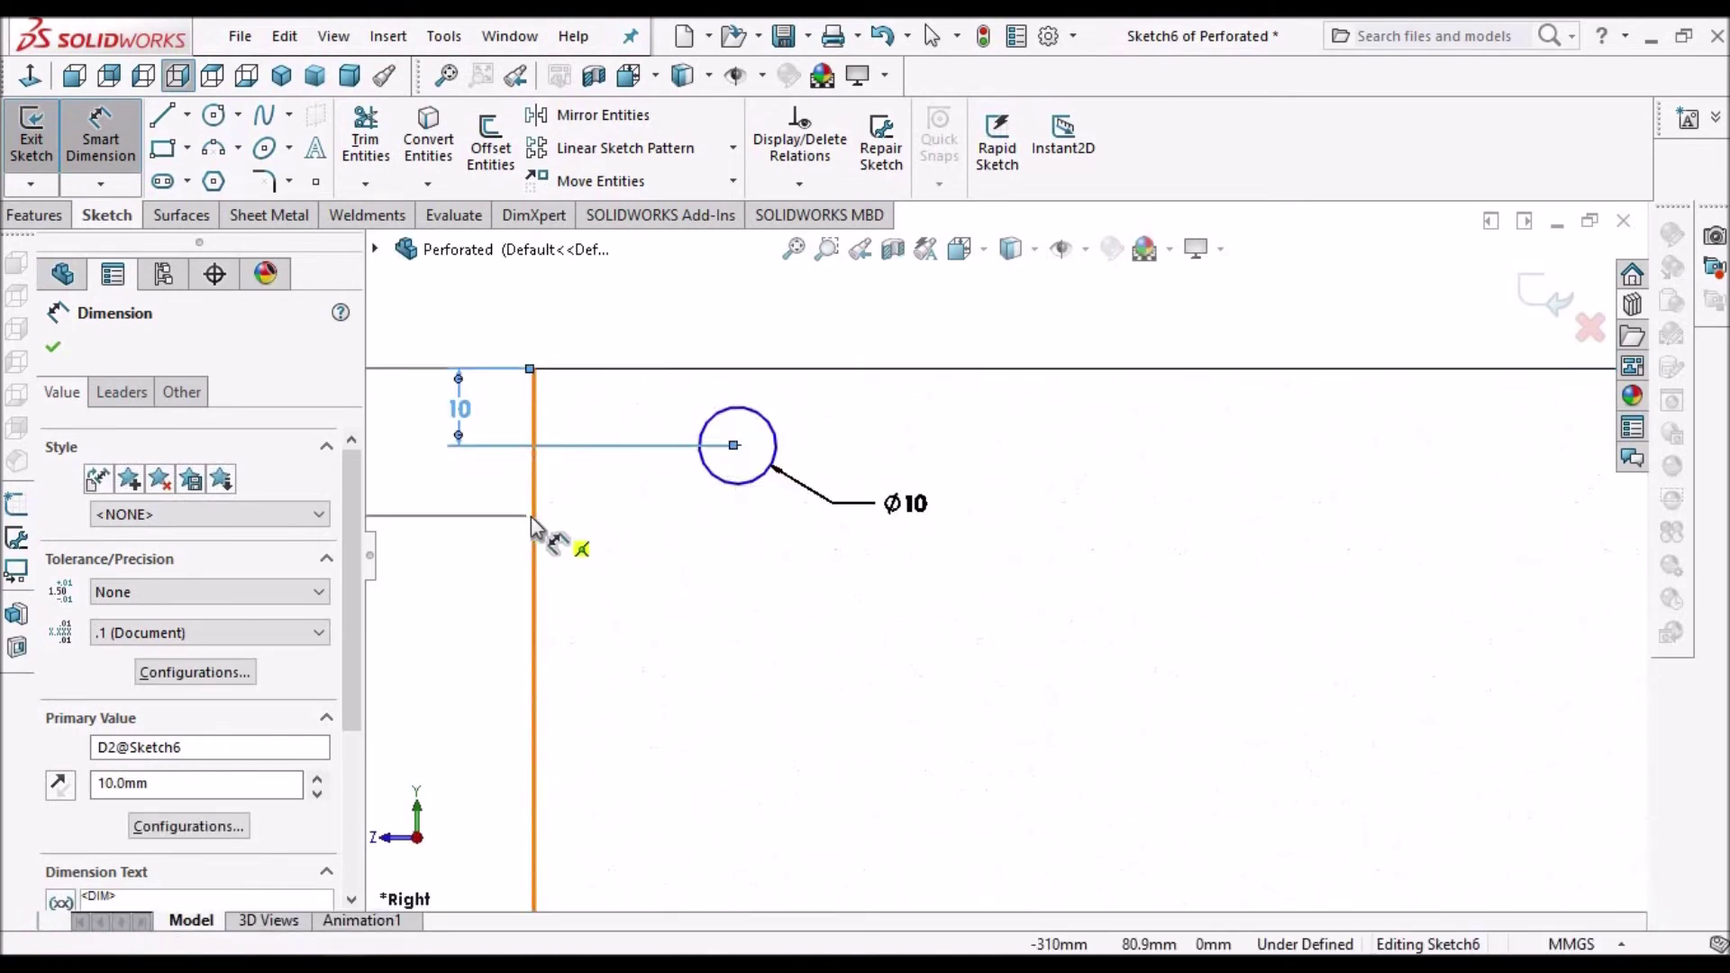
{"action": "key", "text": "Escape"}
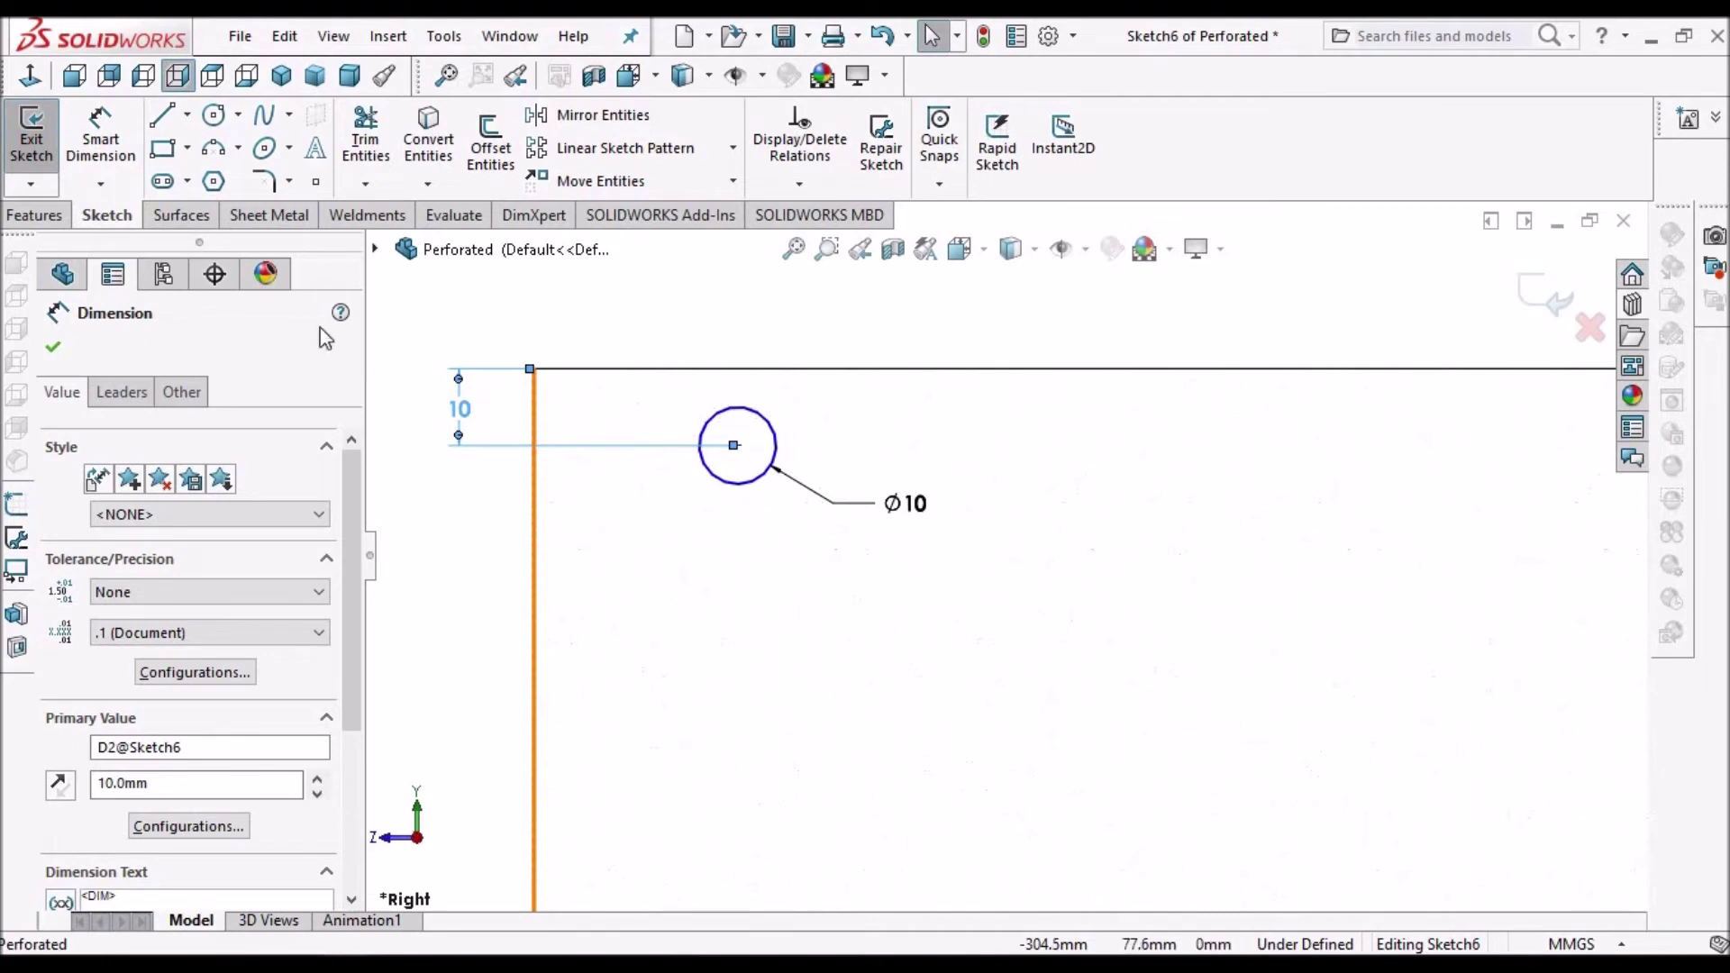
- Dimension the hole's centre 10 mm from the sheet's left vertical edge and exit the sketch
{"action": "left_click", "coordinate": [100, 135]}
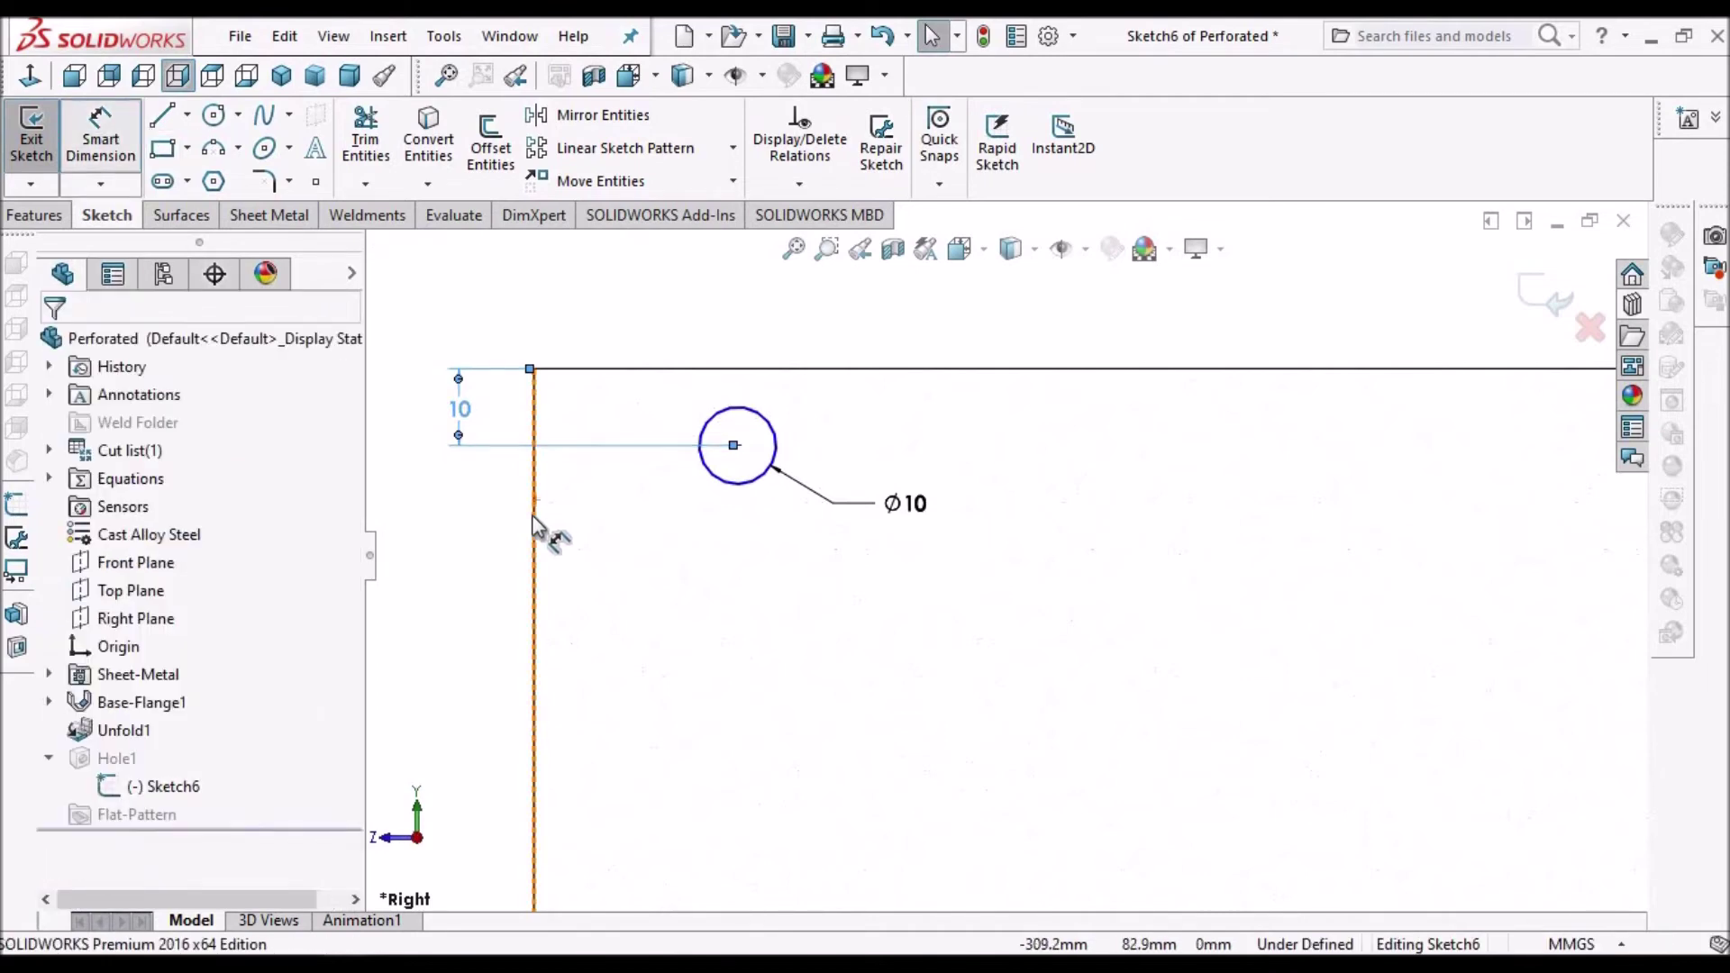
{"action": "left_click", "coordinate": [535, 527]}
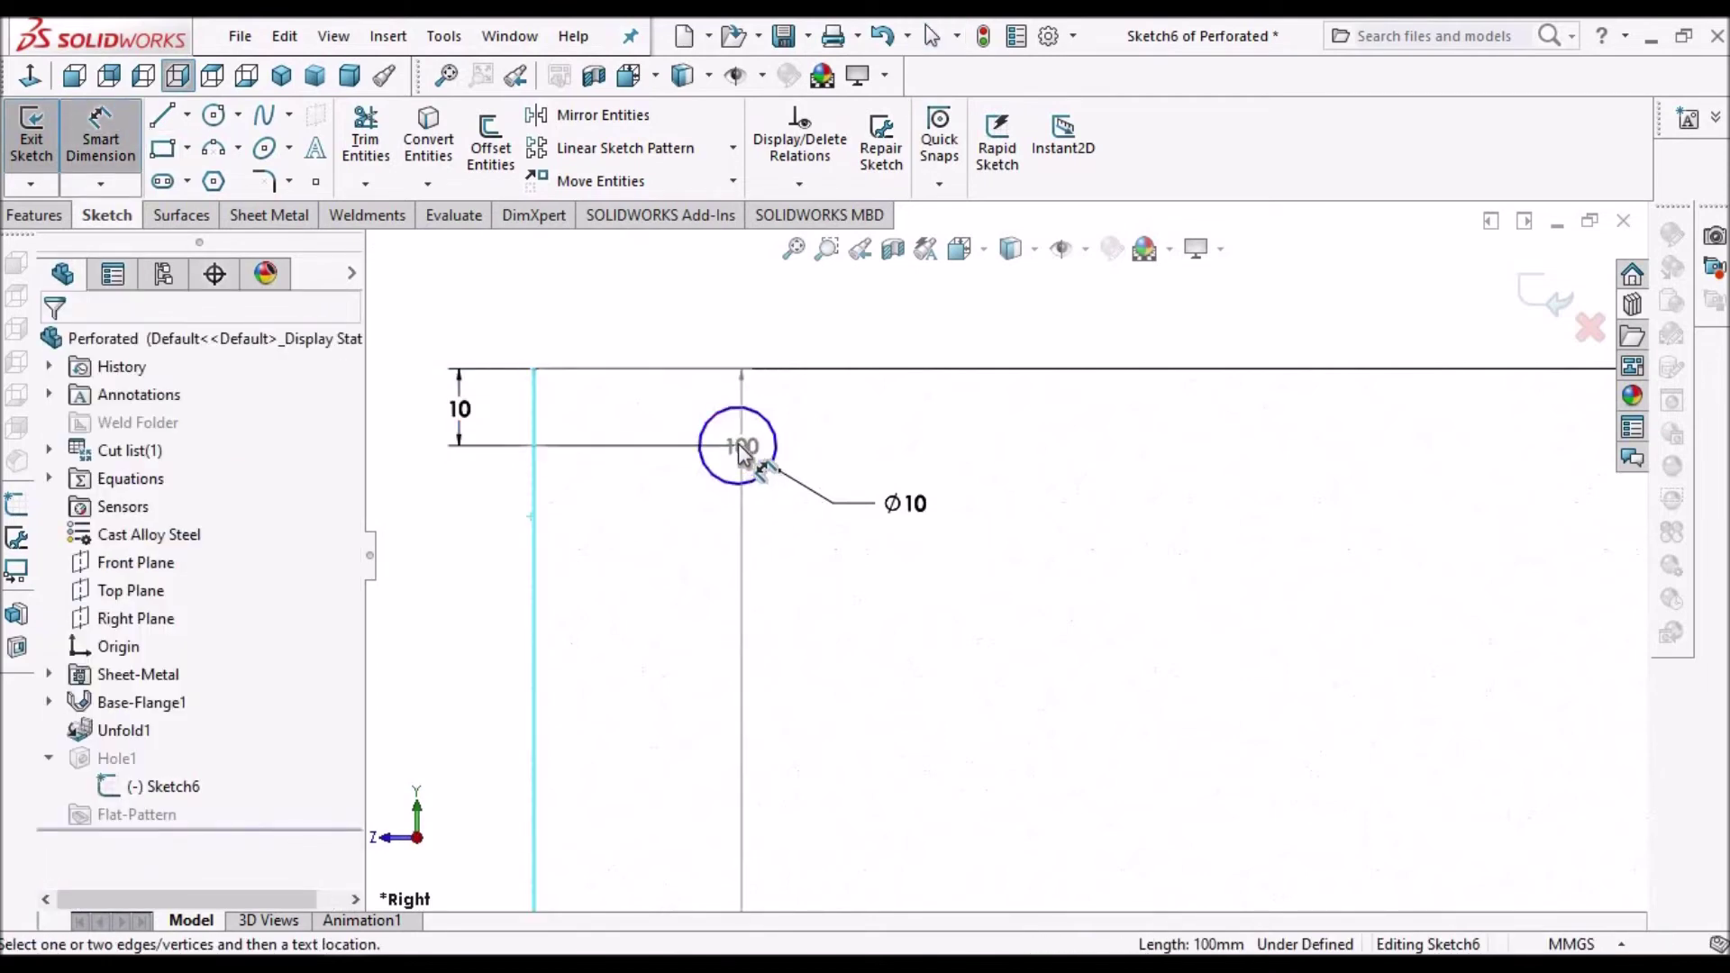
{"action": "left_click", "coordinate": [738, 444]}
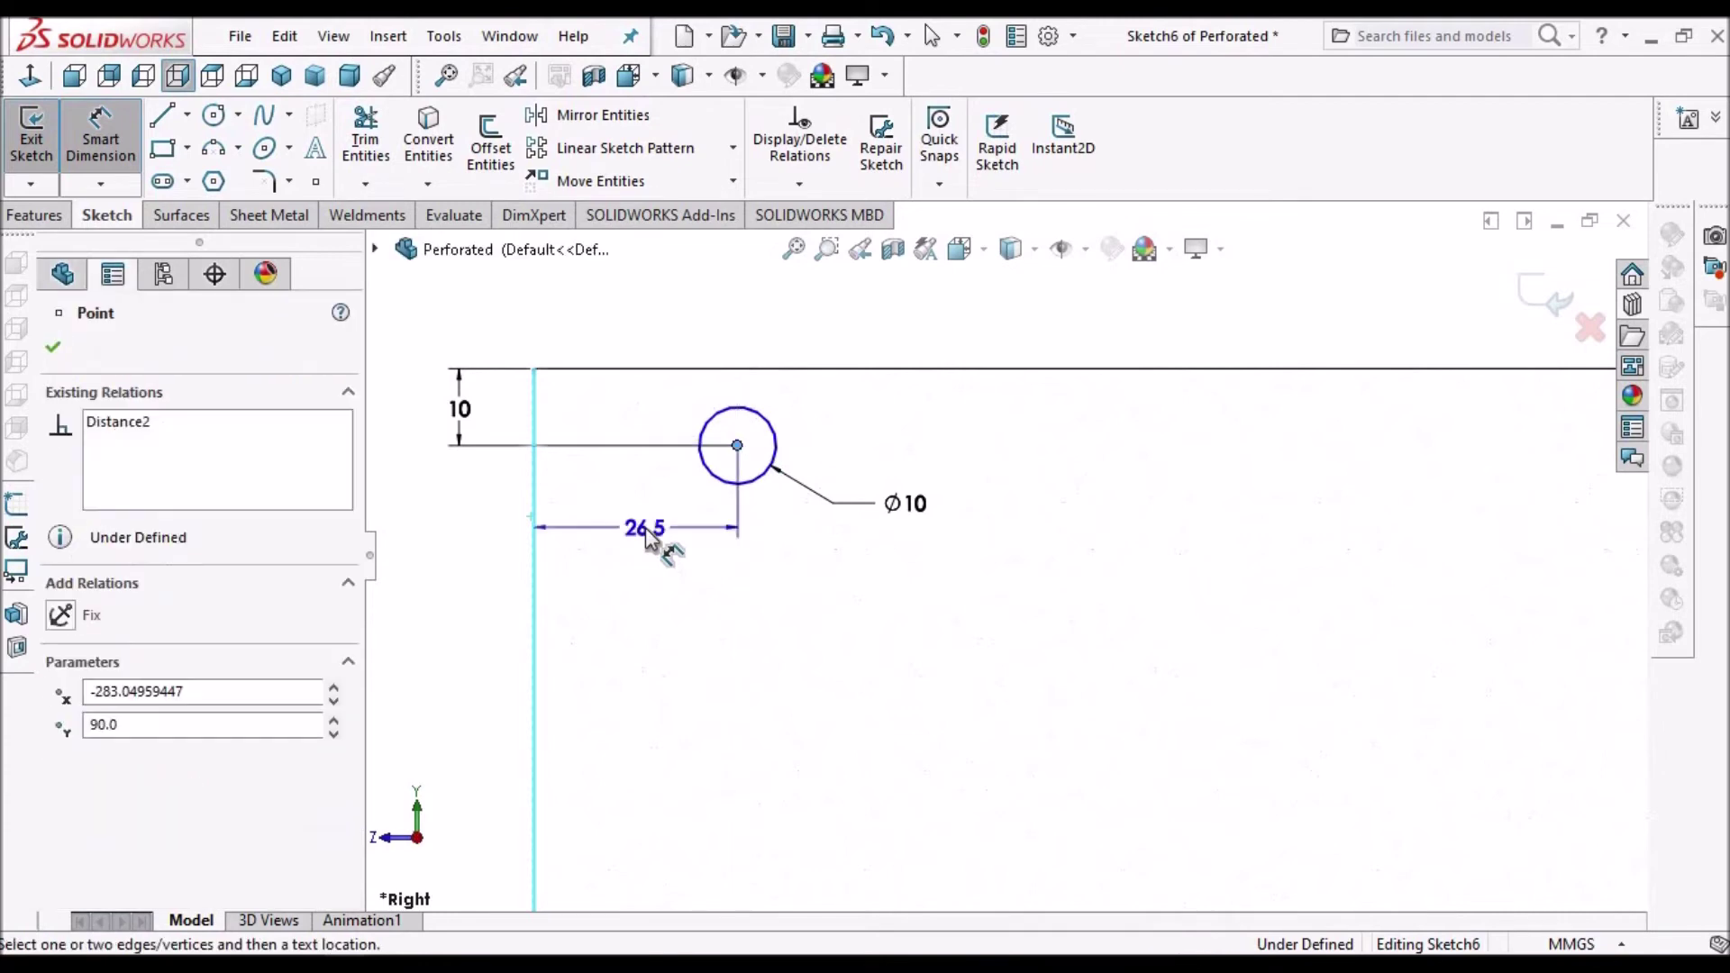
{"action": "left_click", "coordinate": [641, 541]}
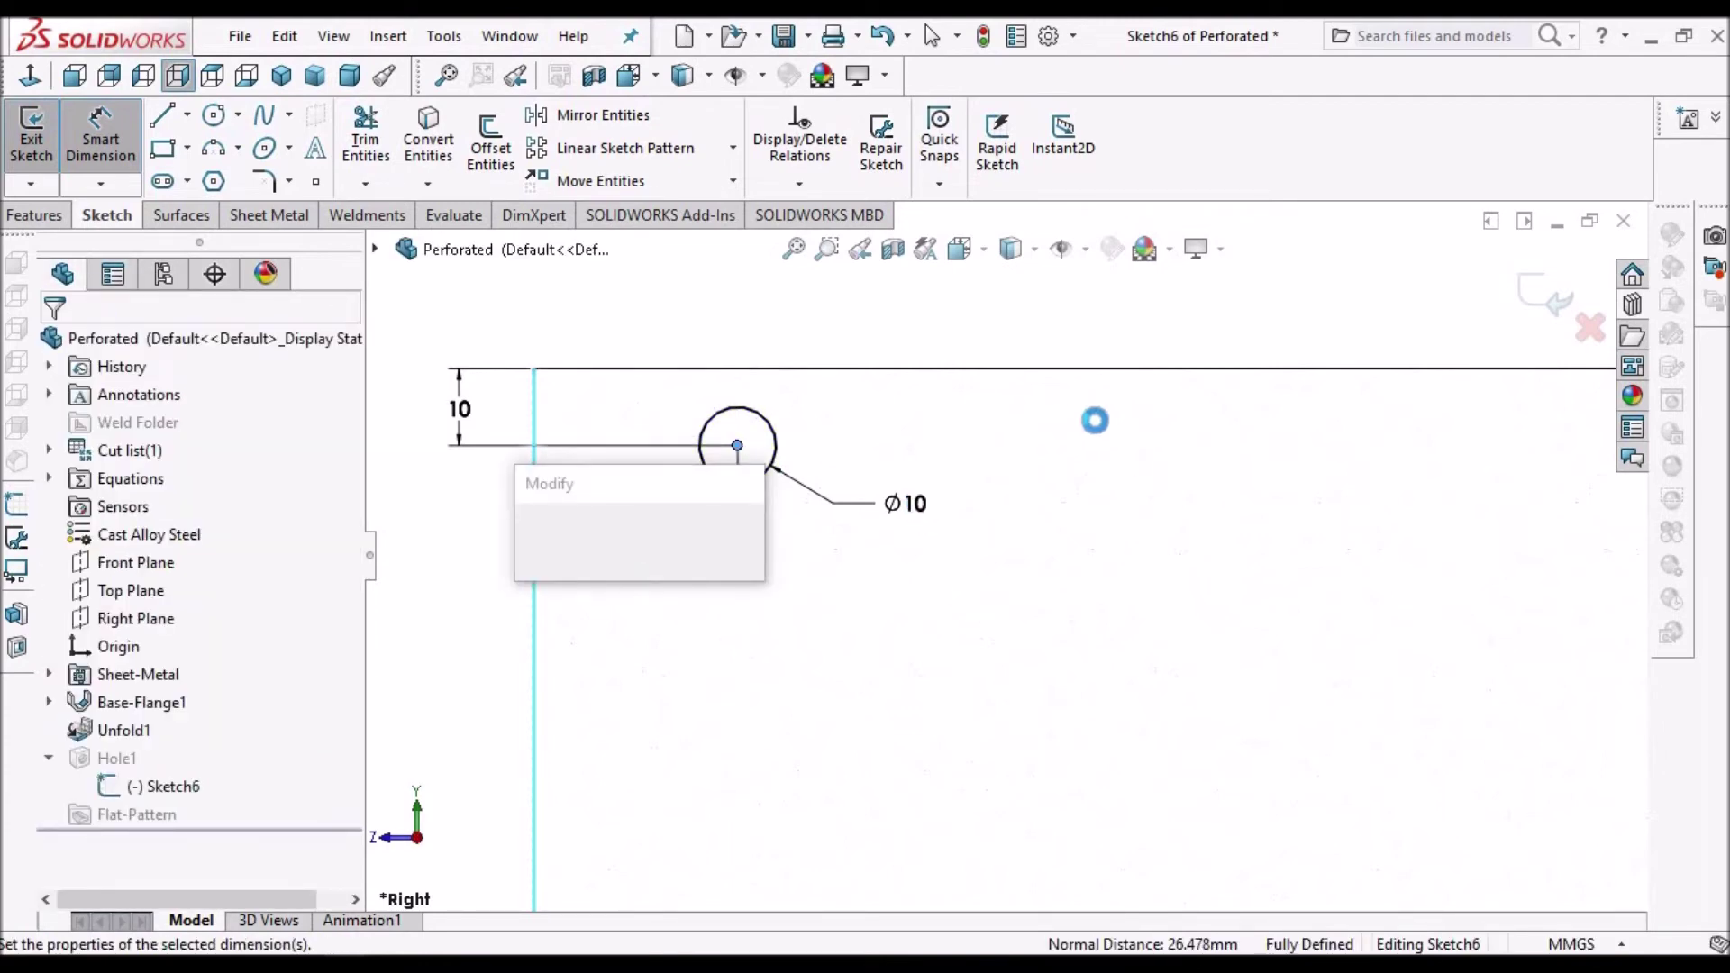
{"action": "type", "text": "10"}
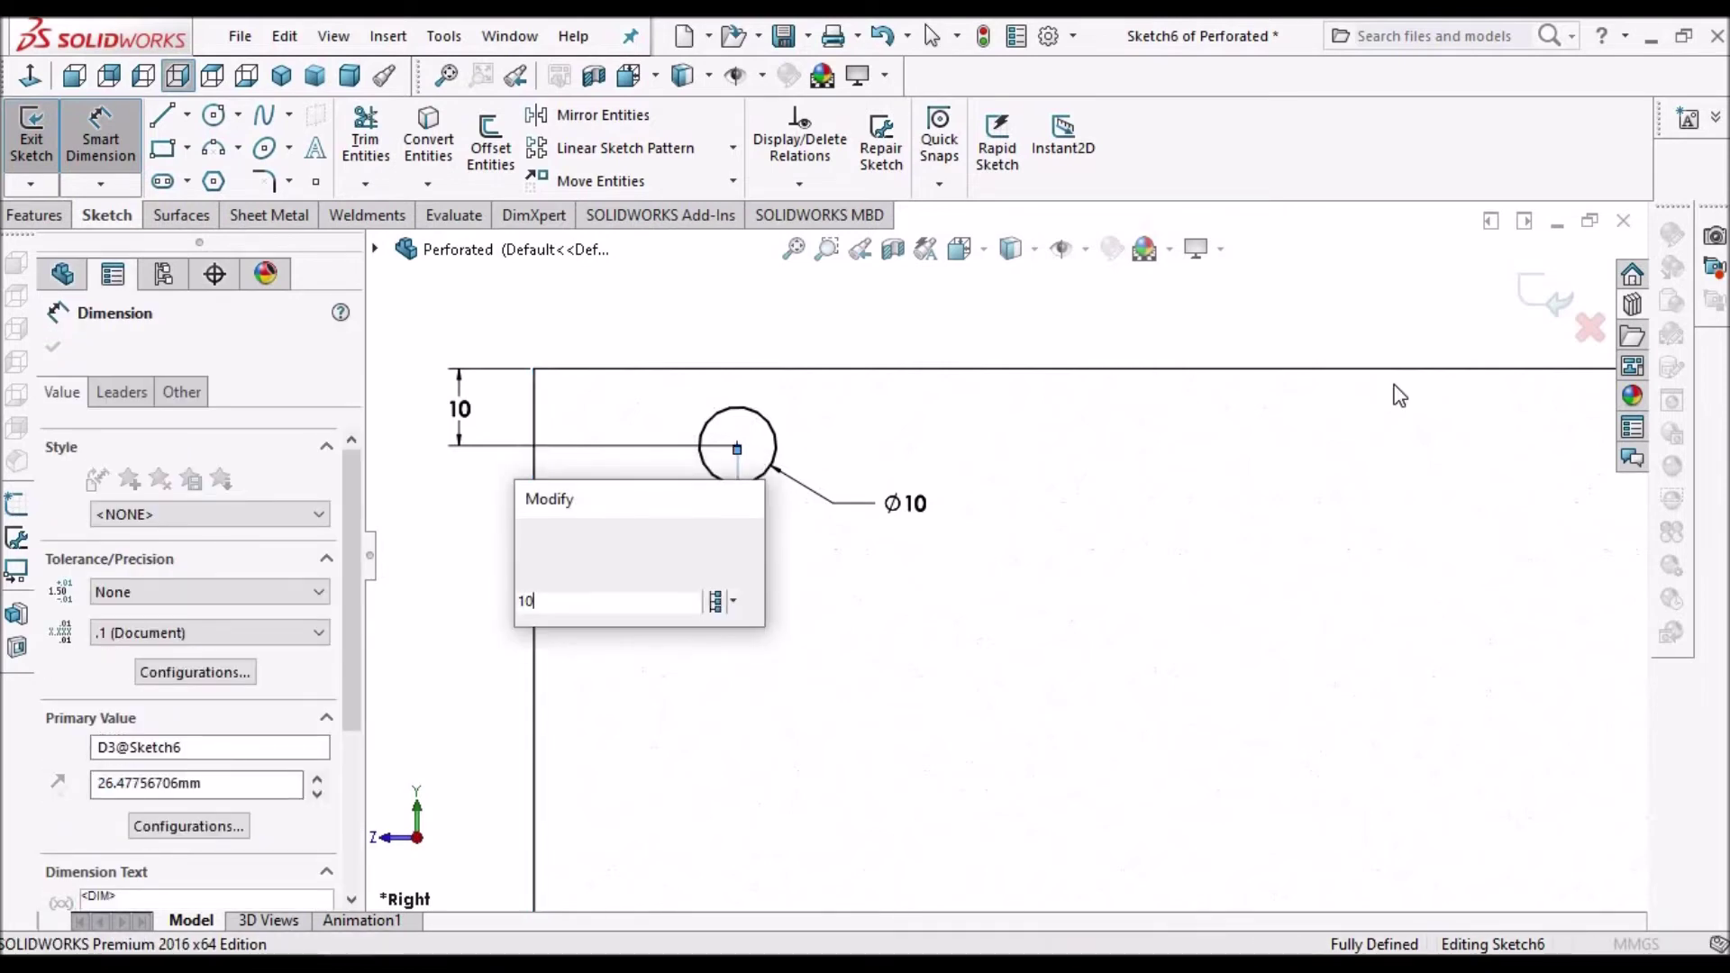
{"action": "key", "text": "Return"}
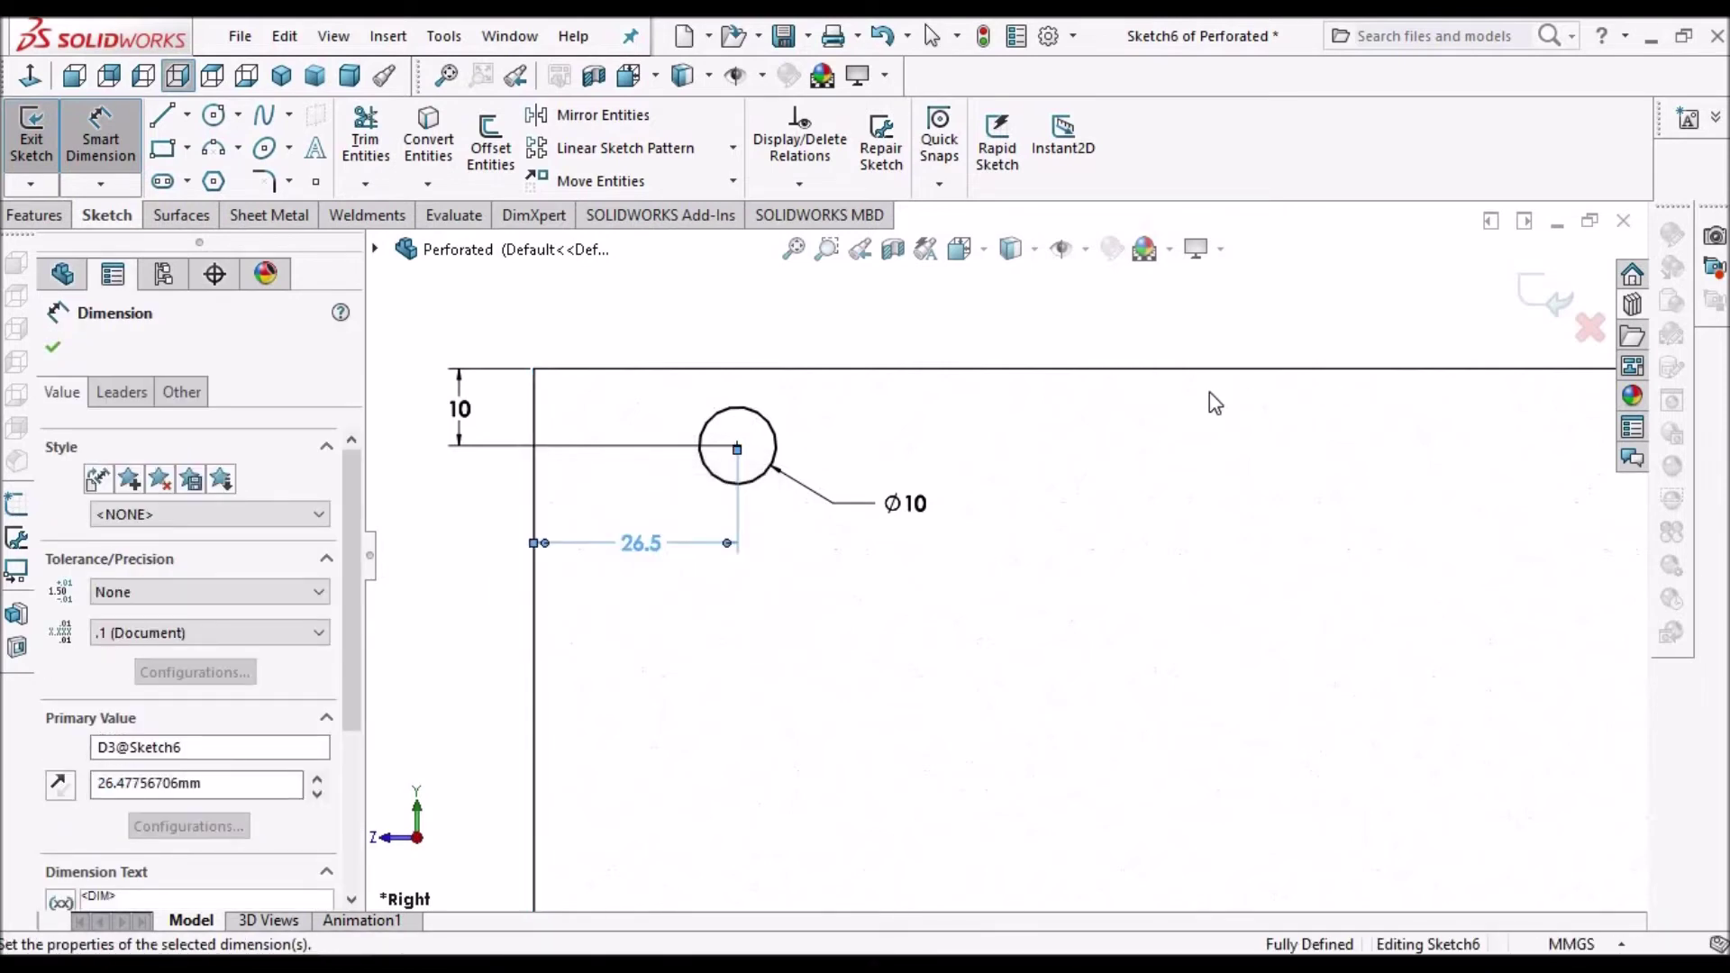
{"action": "scroll", "coordinate": [1157, 415], "scroll_direction": "up", "scroll_amount": 3}
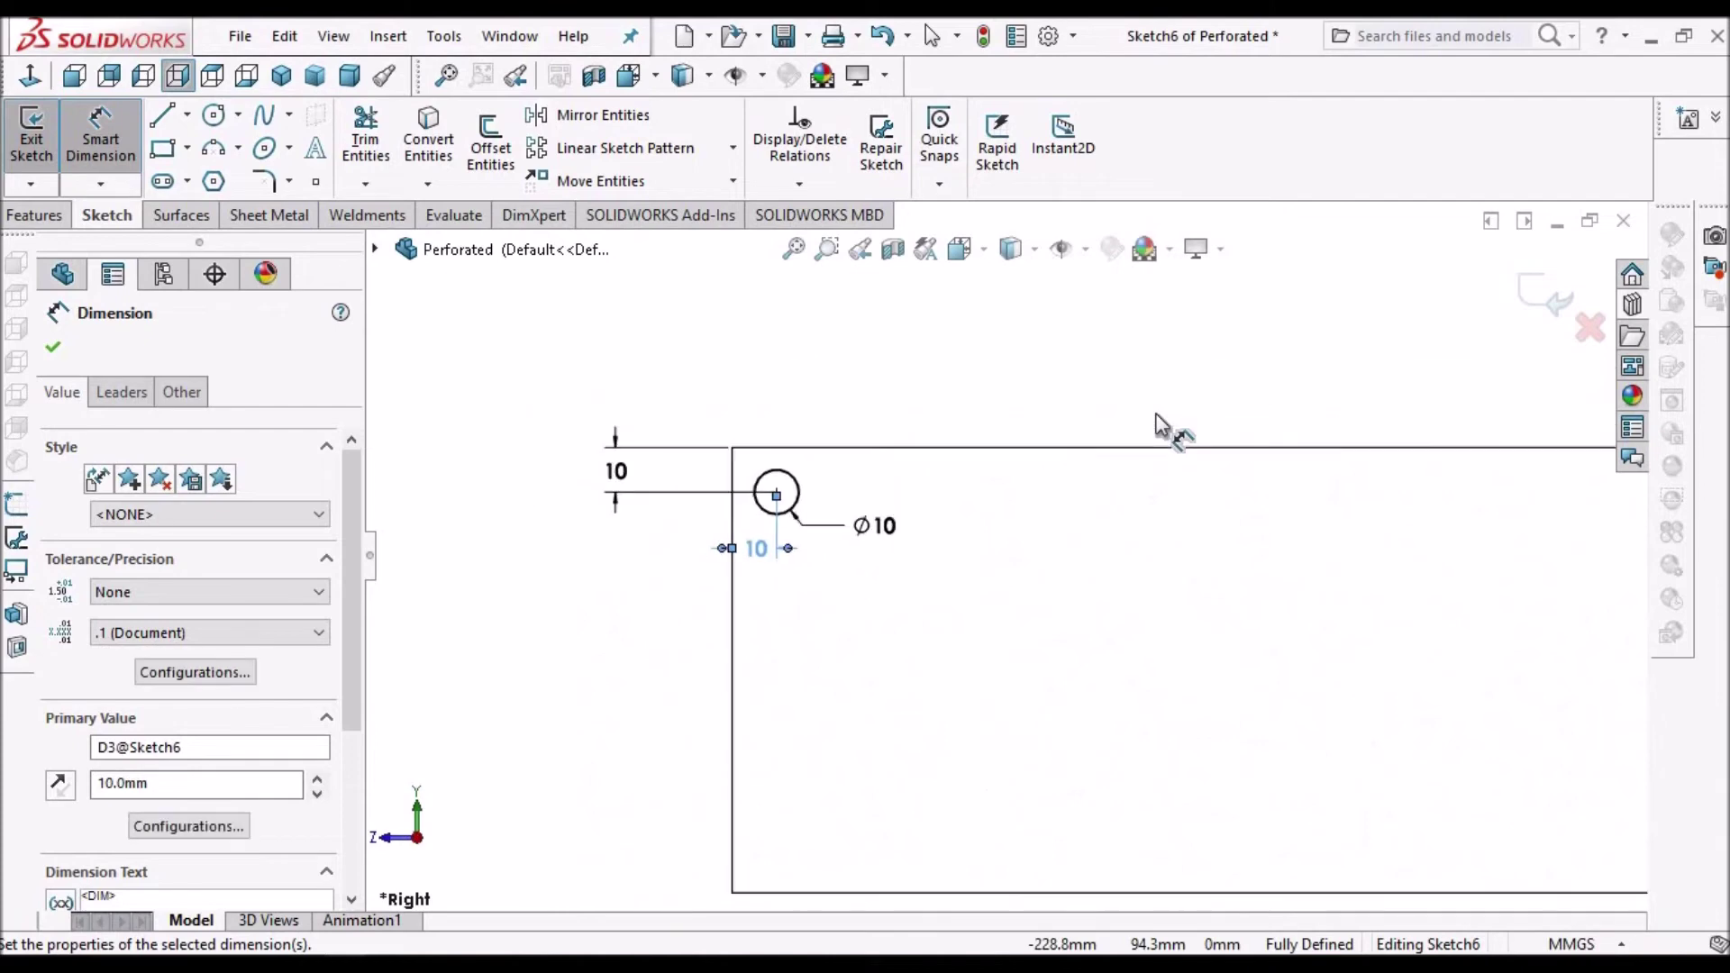
{"action": "scroll", "coordinate": [1522, 317], "scroll_direction": "up", "scroll_amount": 1}
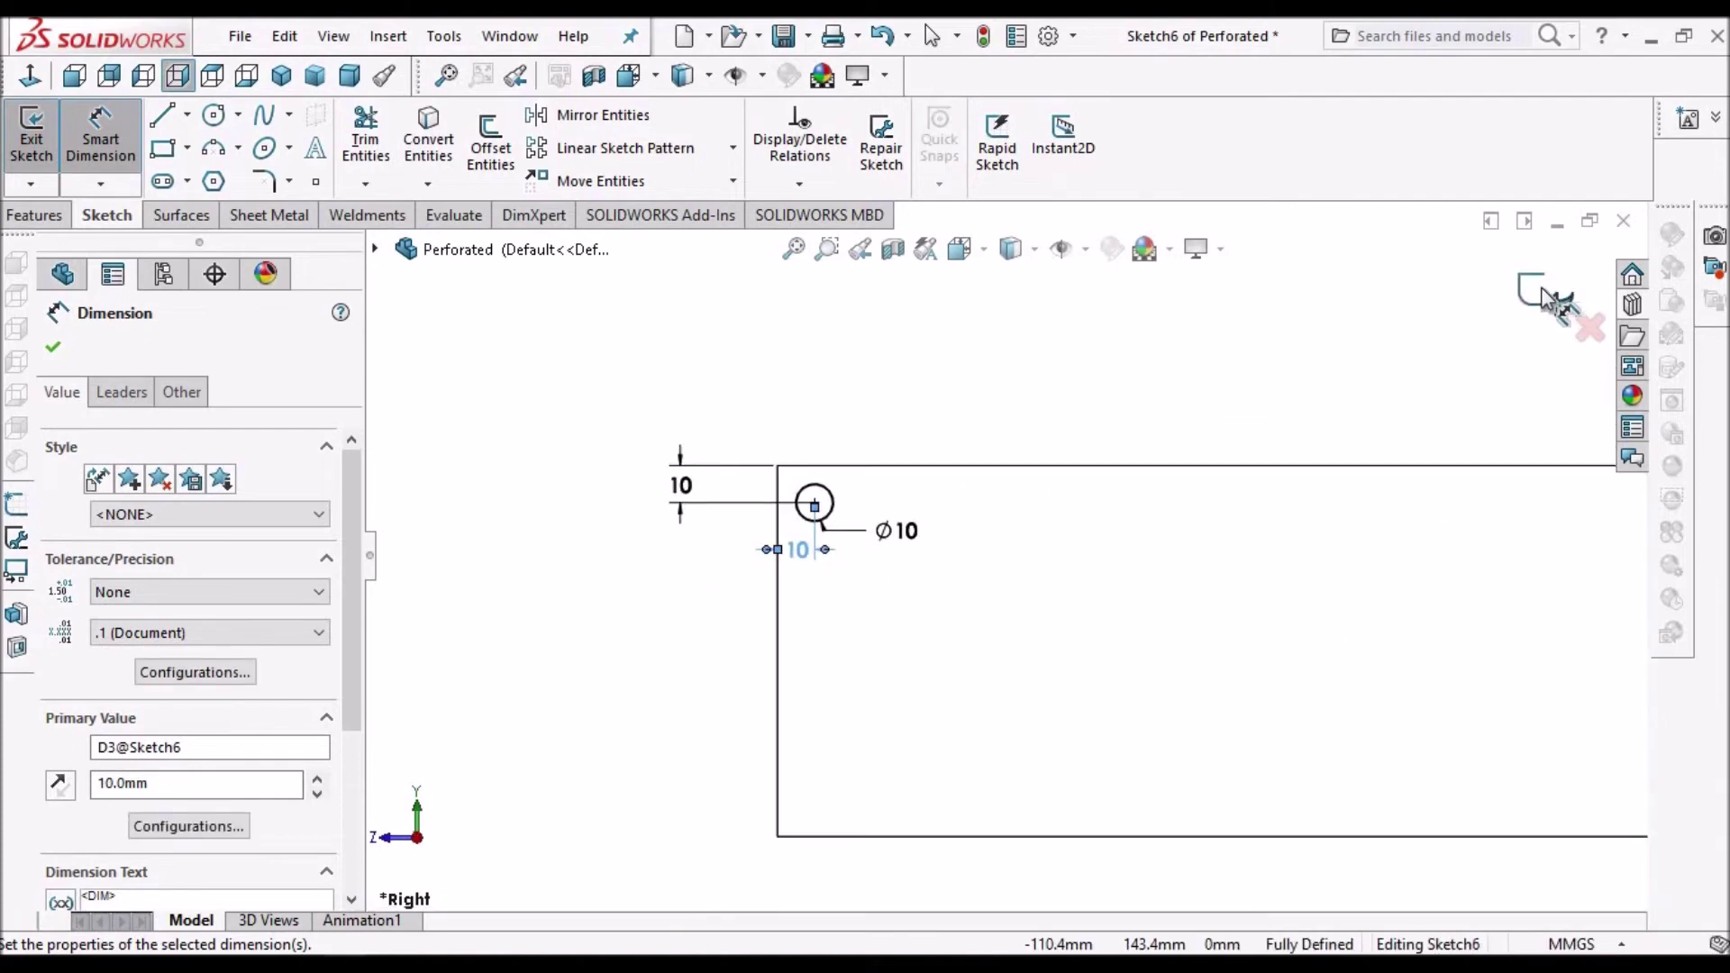
{"action": "left_click", "coordinate": [1549, 300]}
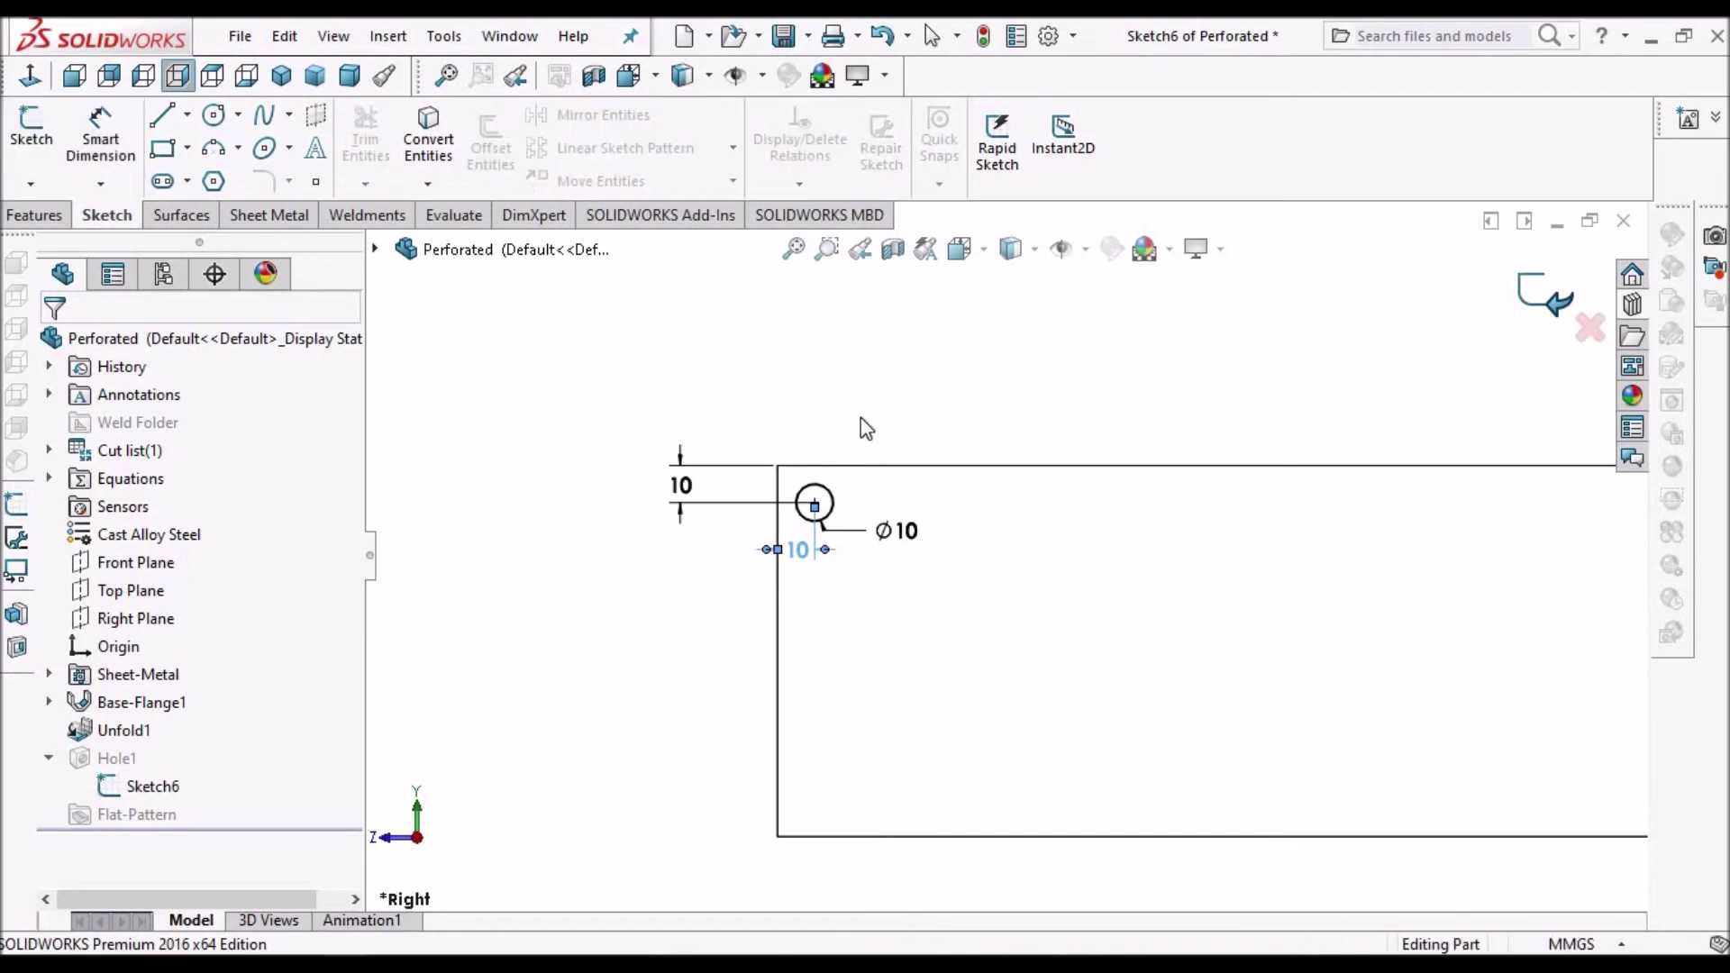
{"action": "mouse_move", "coordinate": [1035, 483]}
{"action": "middle_mouse_down"}
{"action": "mouse_move", "coordinate": [973, 463]}
{"action": "mouse_move", "coordinate": [983, 518]}
{"action": "middle_mouse_up"}
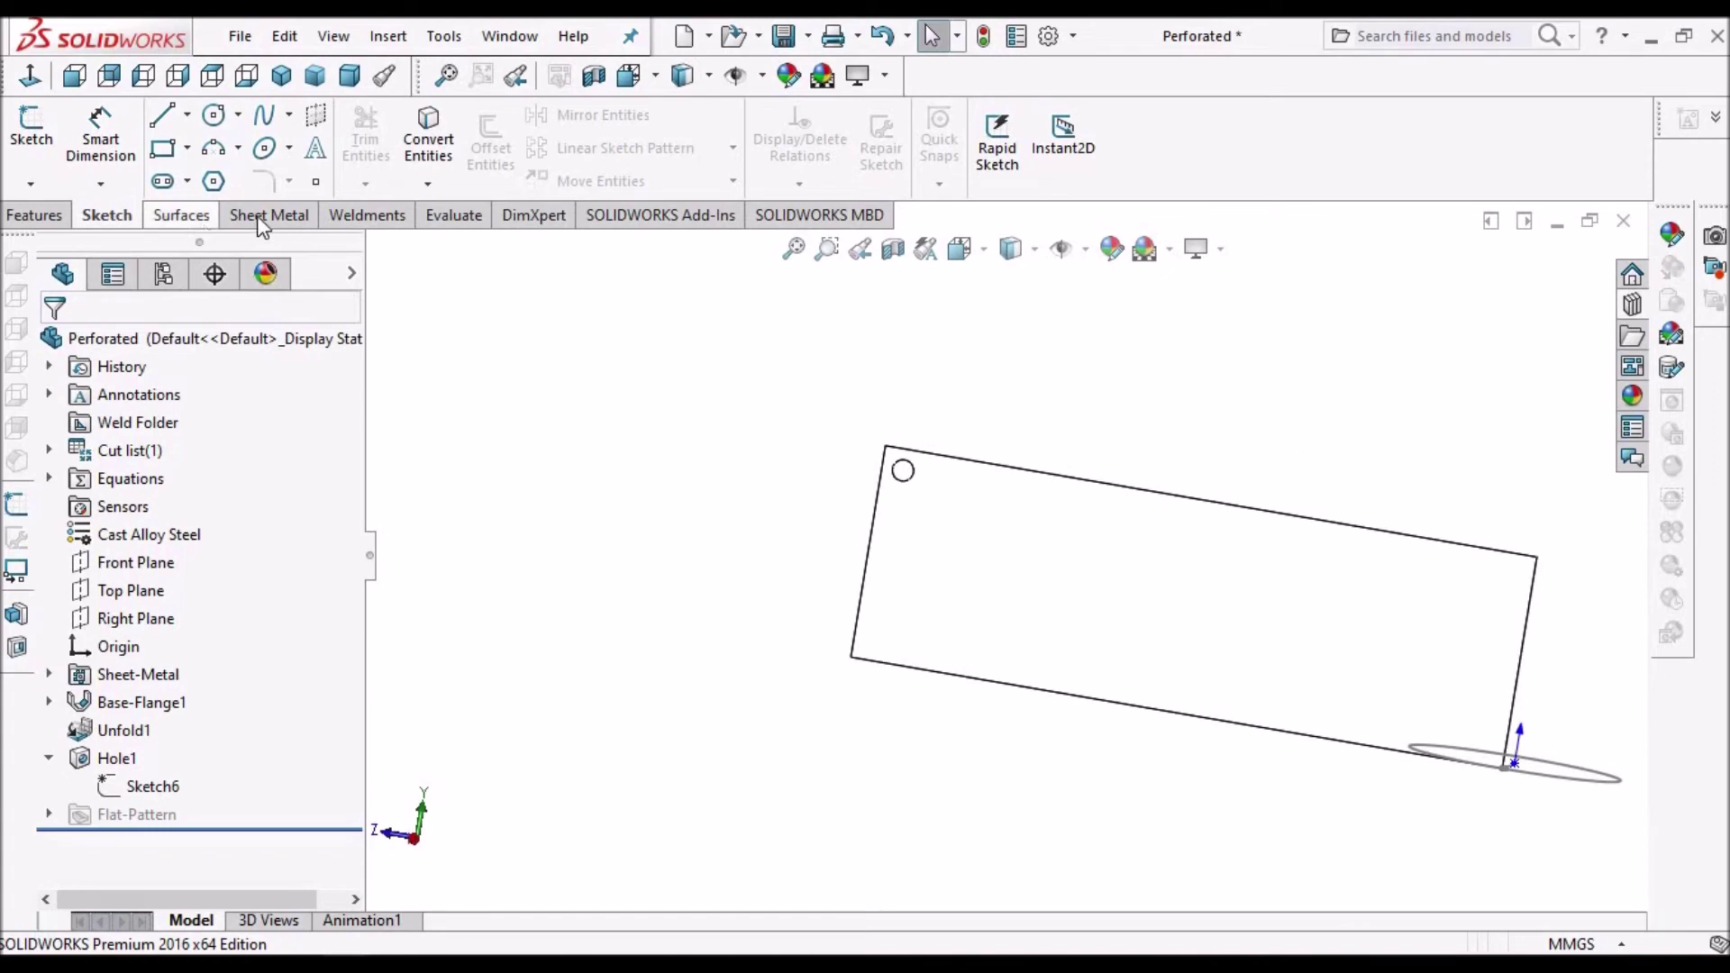
- Start a linear pattern of the hole, using the sheet's left vertical edge as the first direction
{"action": "left_click", "coordinate": [34, 214]}
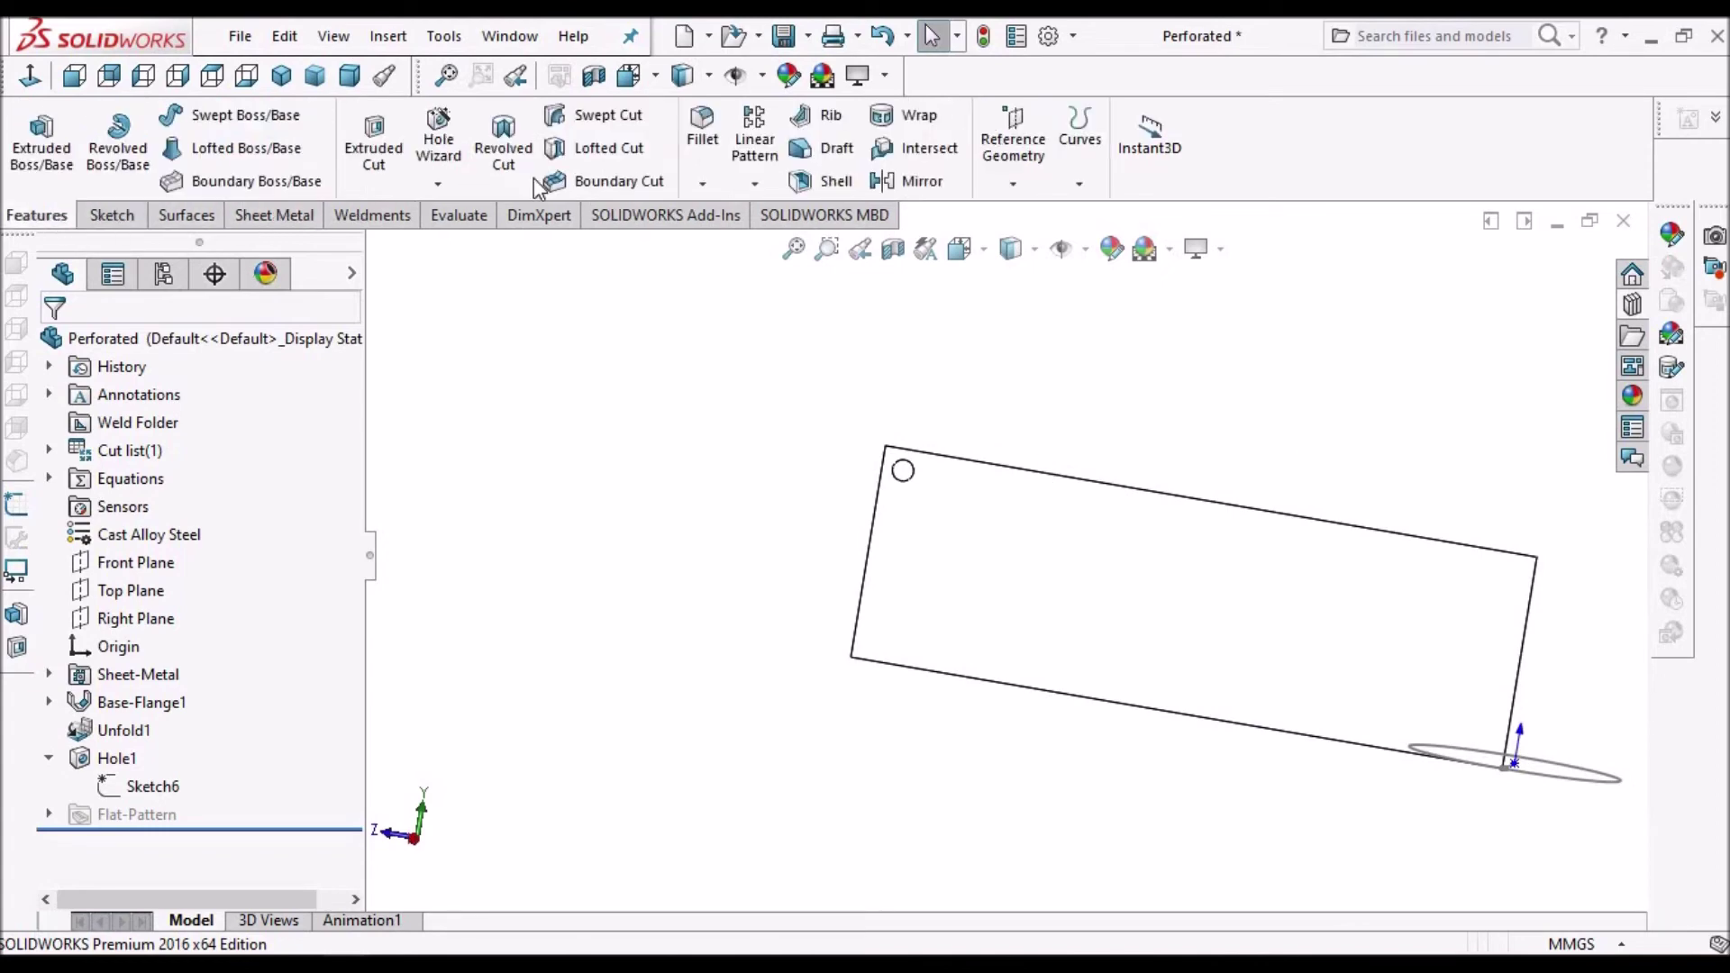
{"action": "left_click", "coordinate": [756, 185]}
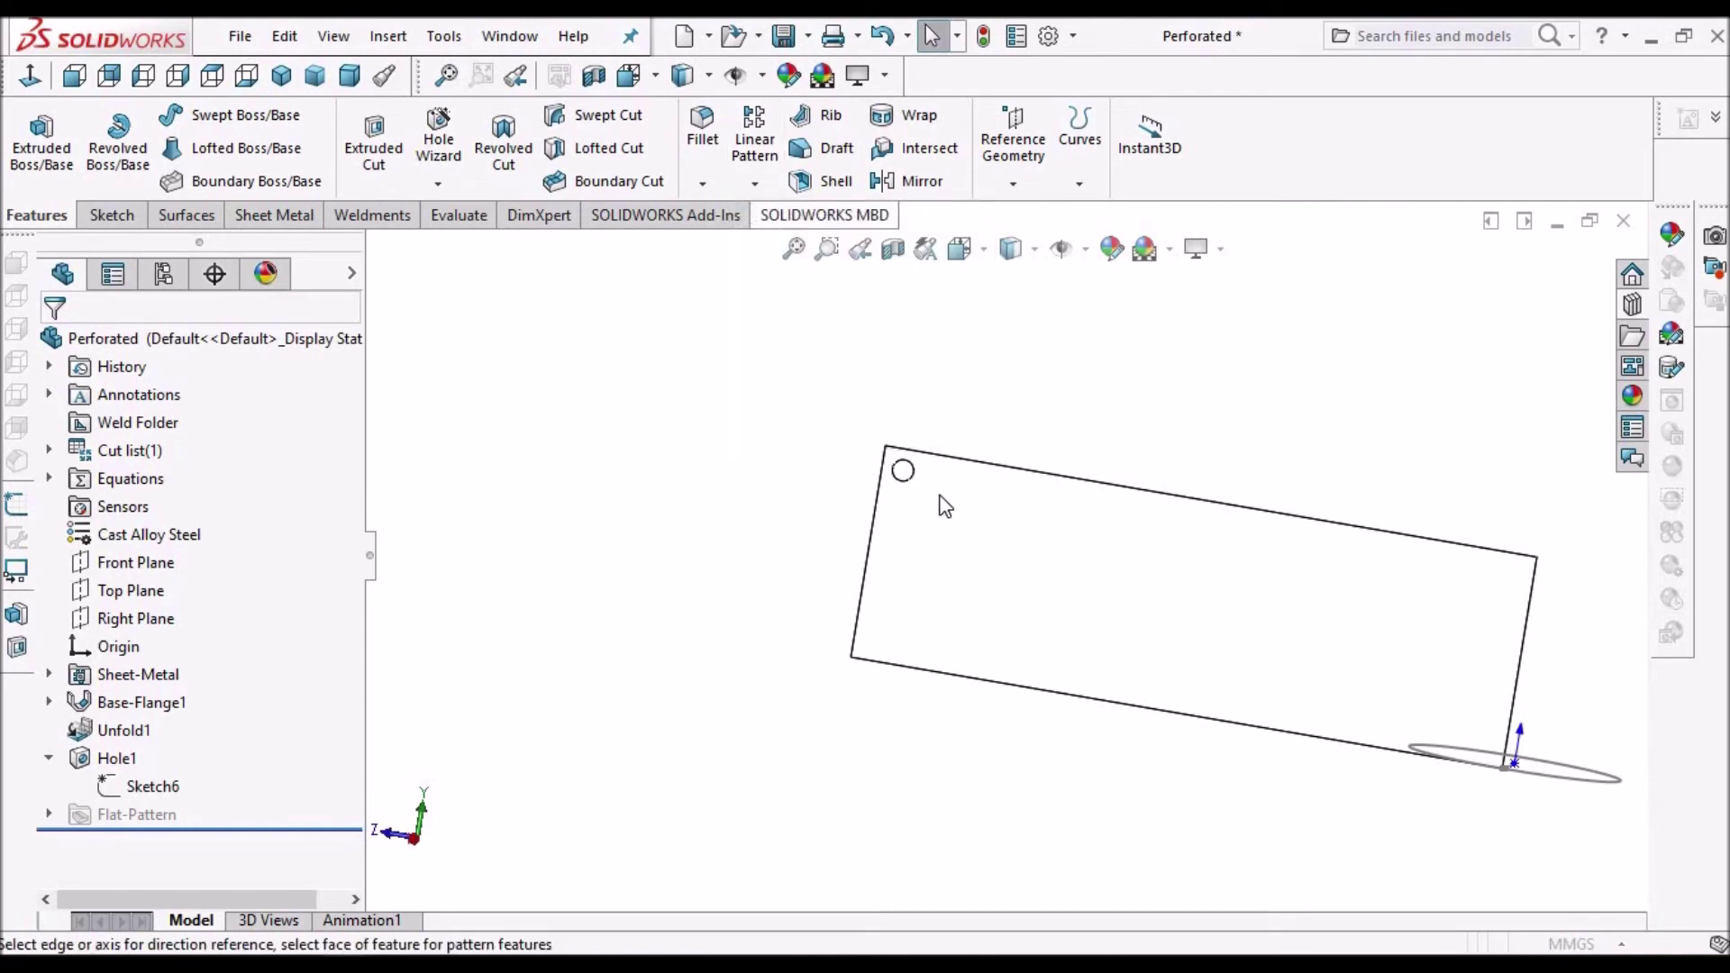
{"action": "scroll", "coordinate": [938, 503], "scroll_direction": "down", "scroll_amount": 2}
{"action": "middle_click_drag", "start_coordinate": [932, 494], "coordinate": [1017, 475]}
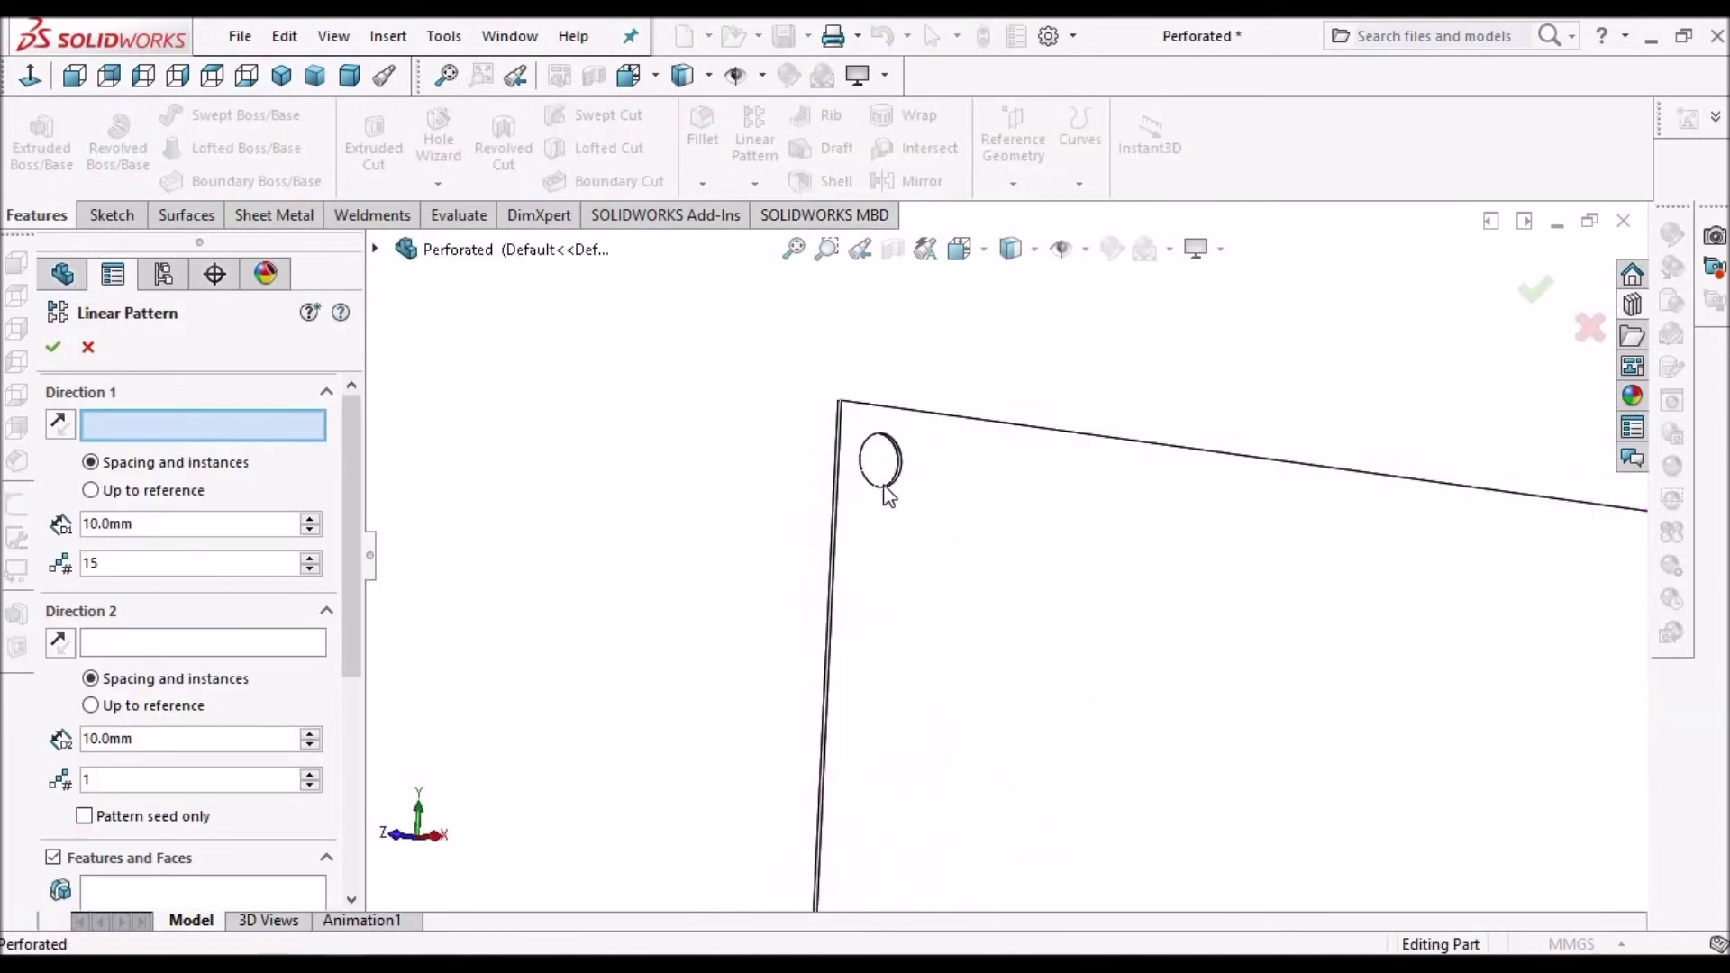
{"action": "scroll", "coordinate": [901, 494], "scroll_direction": "down", "scroll_amount": 5}
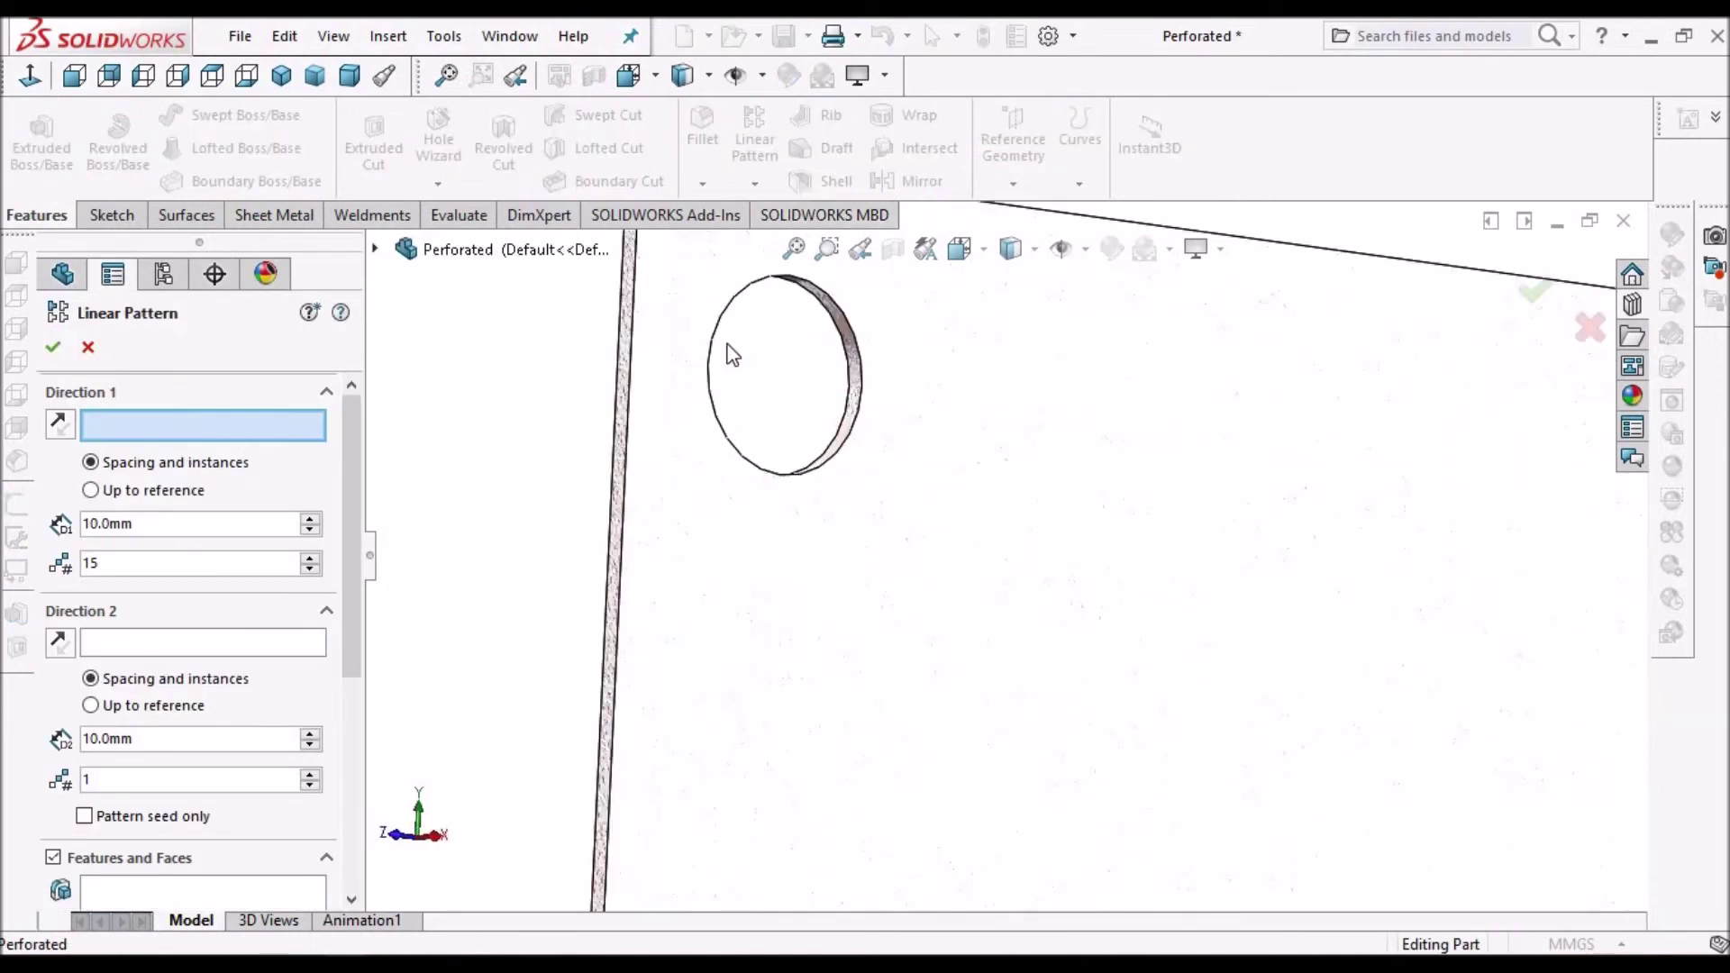
{"action": "left_click", "coordinate": [628, 419]}
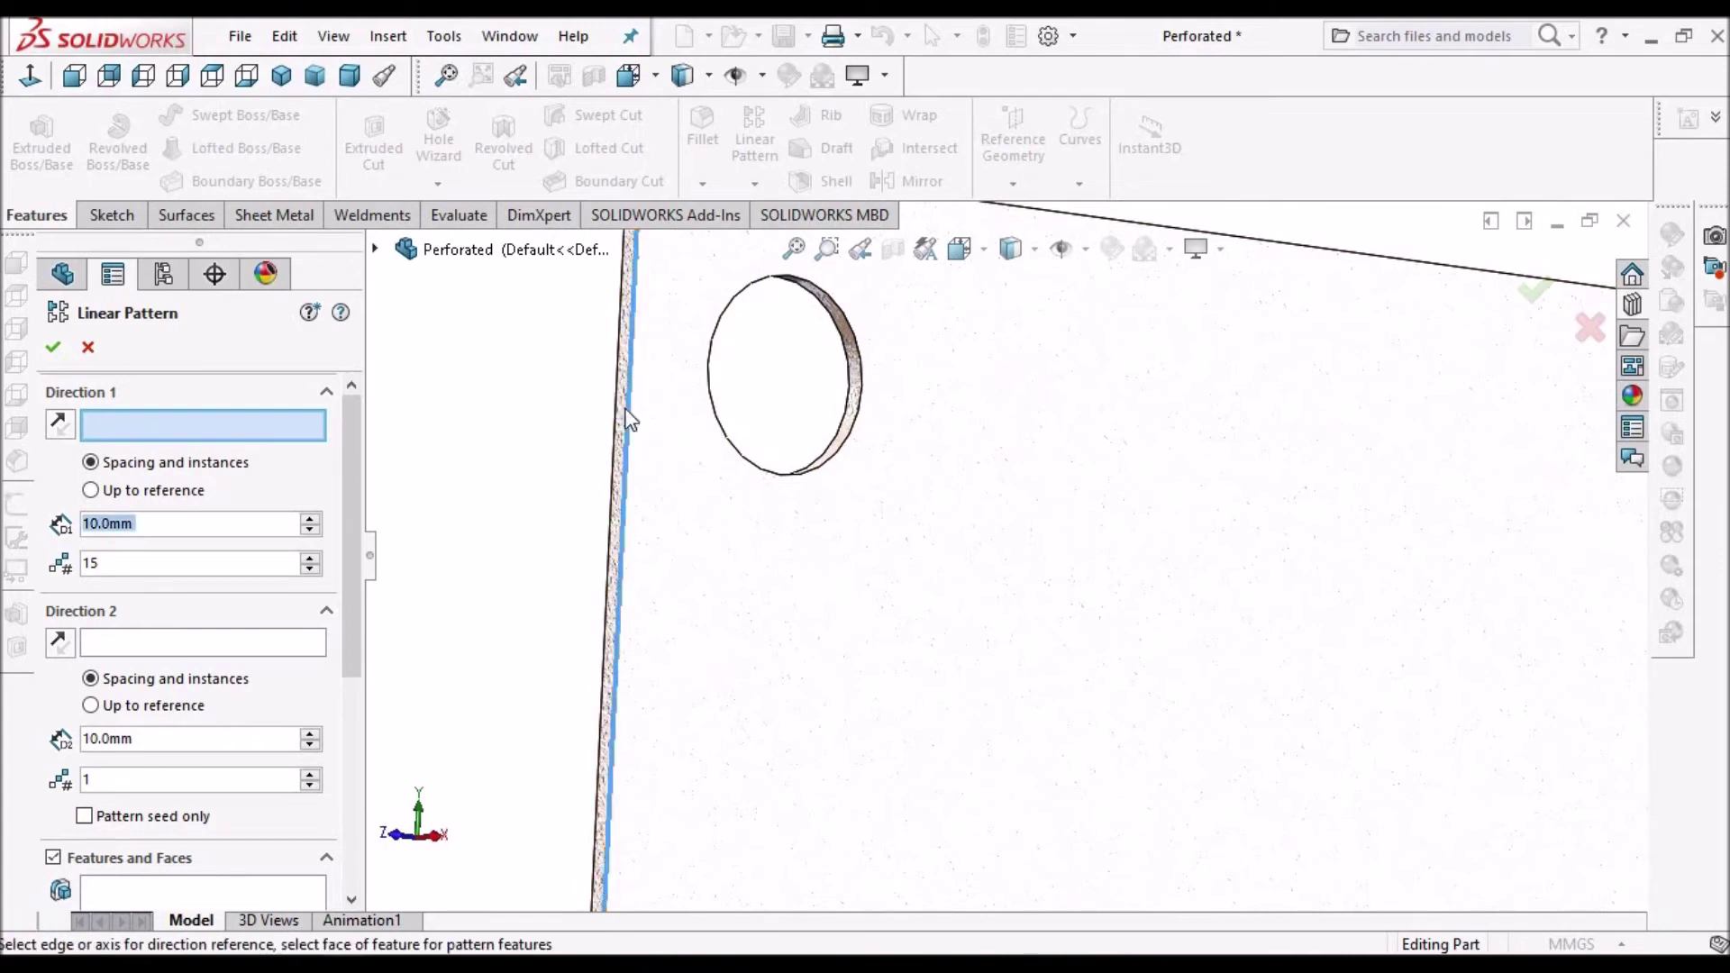
{"action": "left_click", "coordinate": [629, 419]}
{"action": "scroll", "coordinate": [352, 597], "scroll_direction": "down", "scroll_amount": 5}
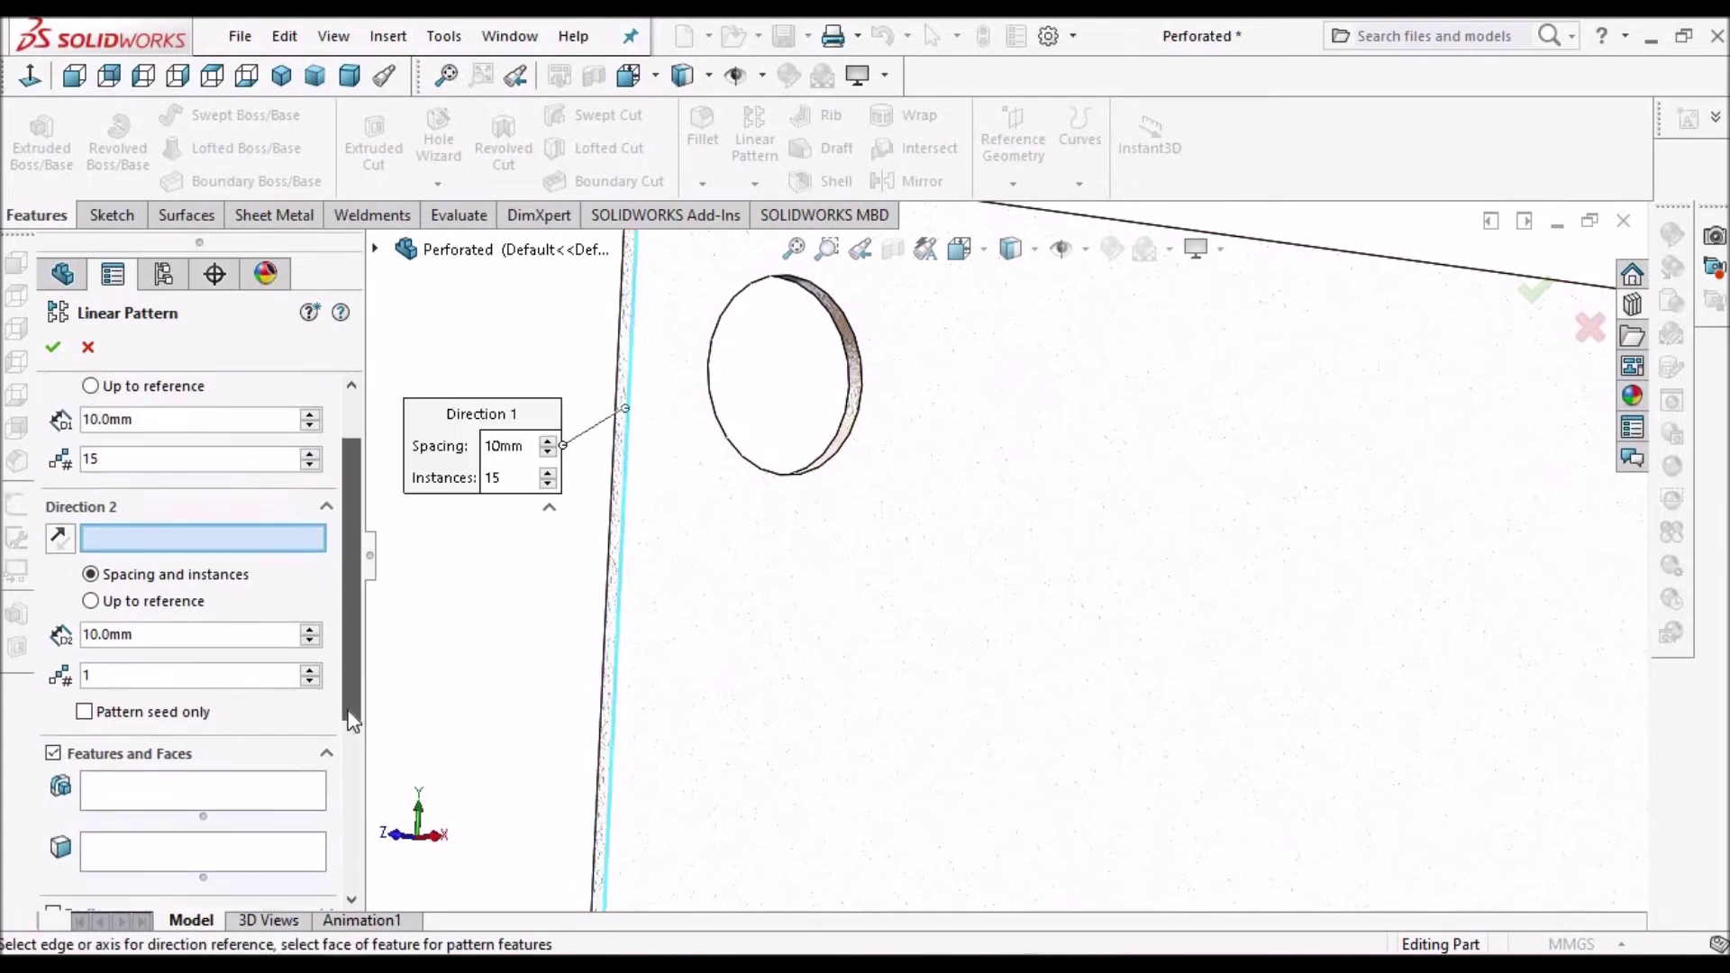
{"action": "left_click", "coordinate": [193, 647]}
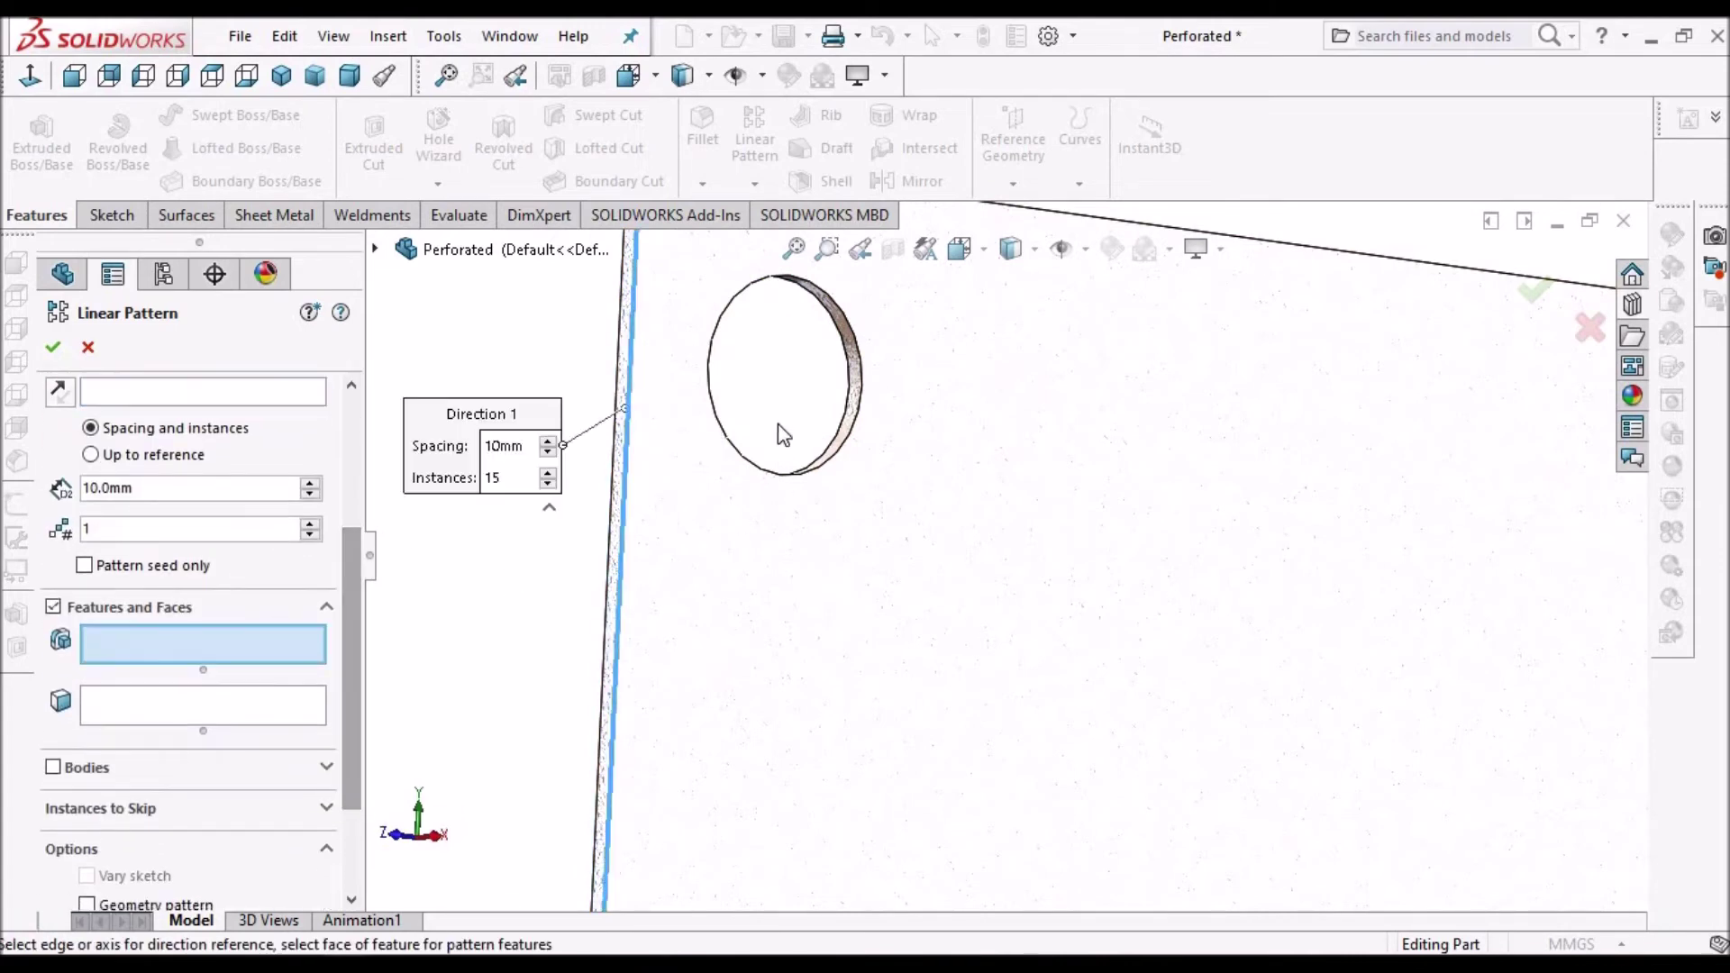
{"action": "left_click", "coordinate": [853, 349]}
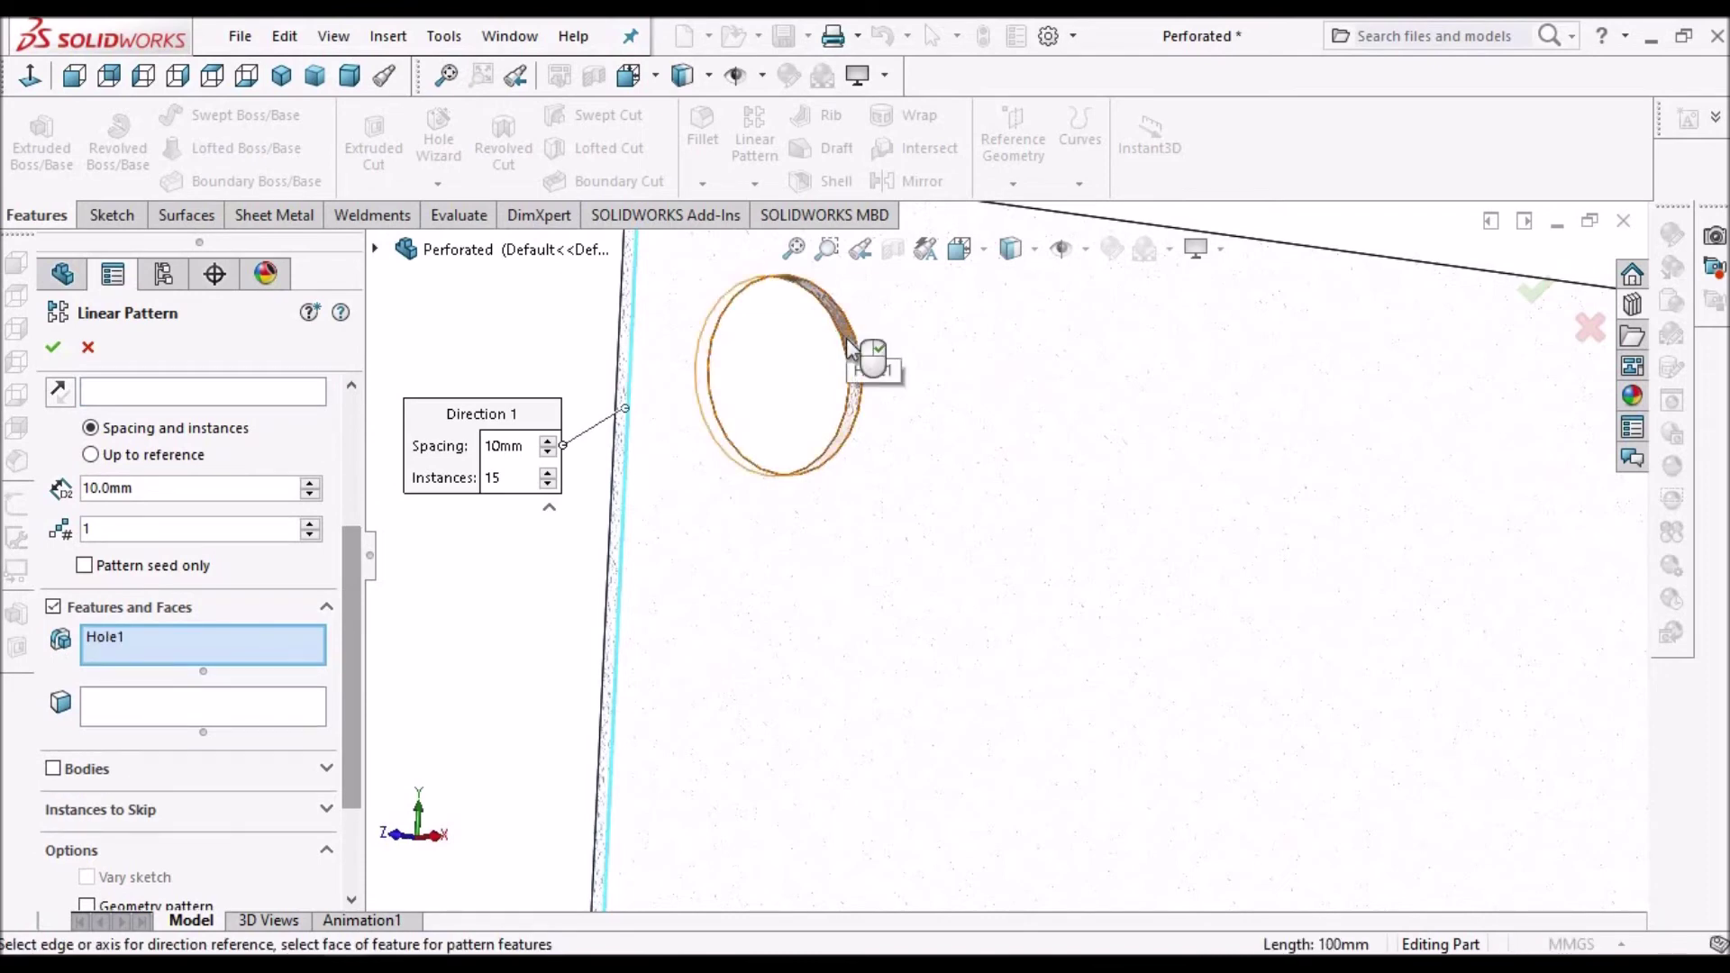
{"action": "scroll", "coordinate": [881, 383], "scroll_direction": "up", "scroll_amount": 1}
{"action": "scroll", "coordinate": [882, 383], "scroll_direction": "up", "scroll_amount": 3}
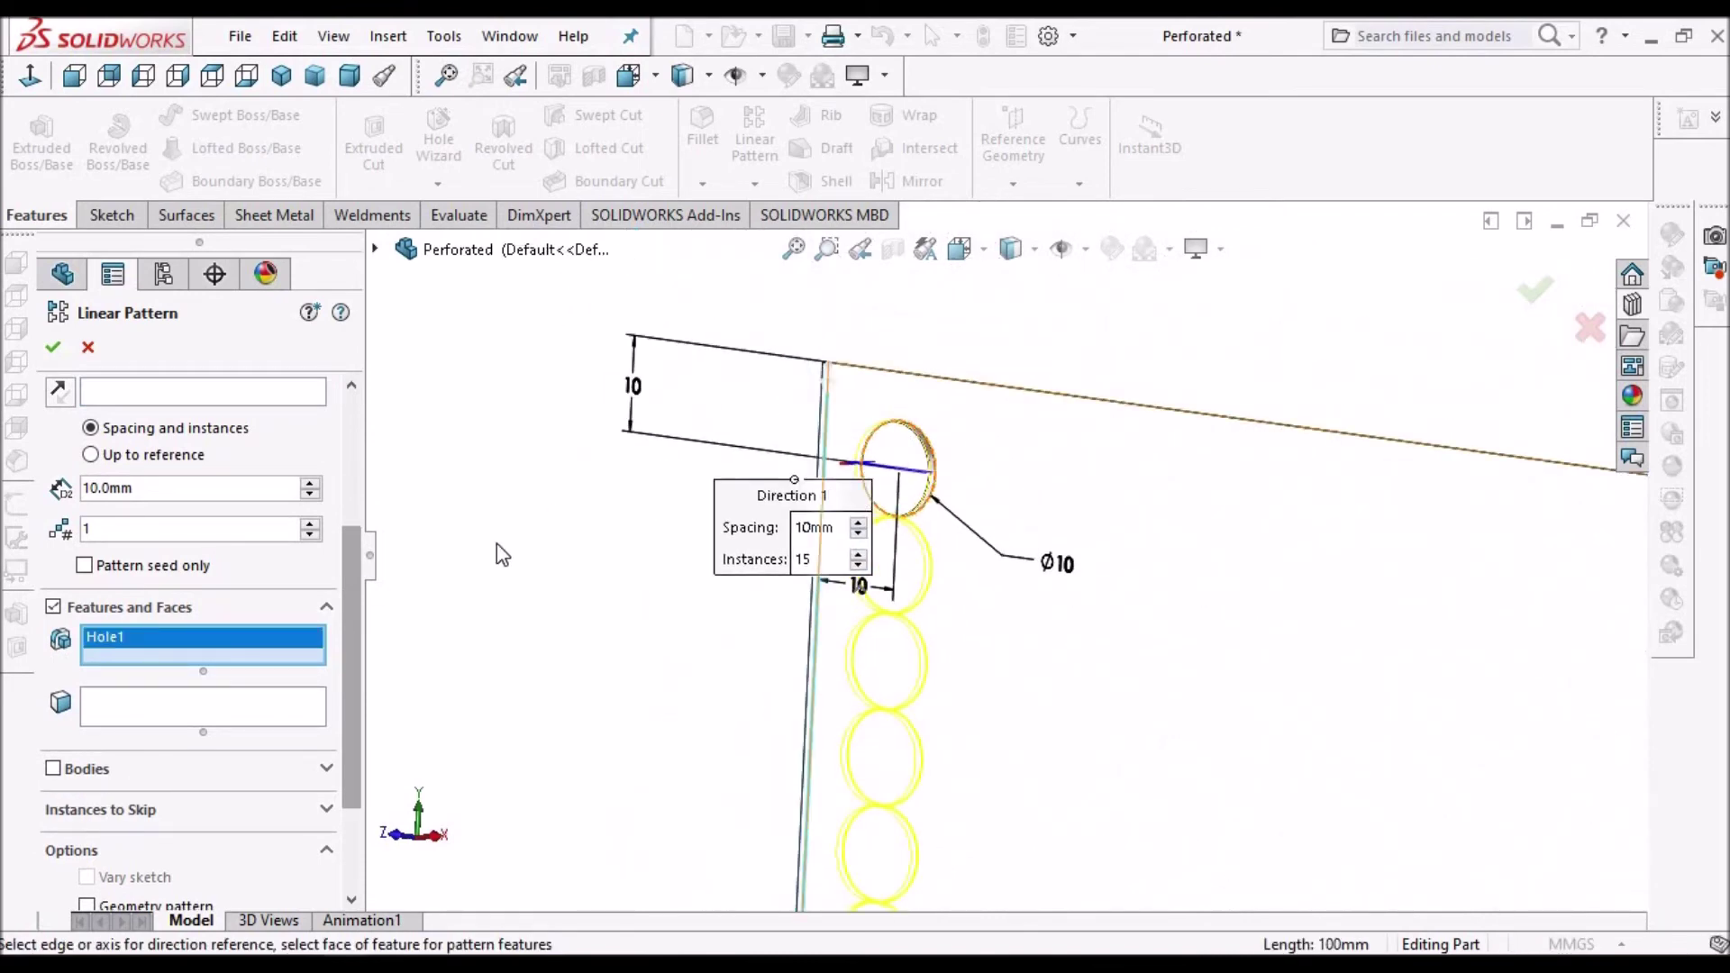
- Set the spacing of the pattern's second direction to 75 mm
{"action": "double_click", "coordinate": [206, 488]}
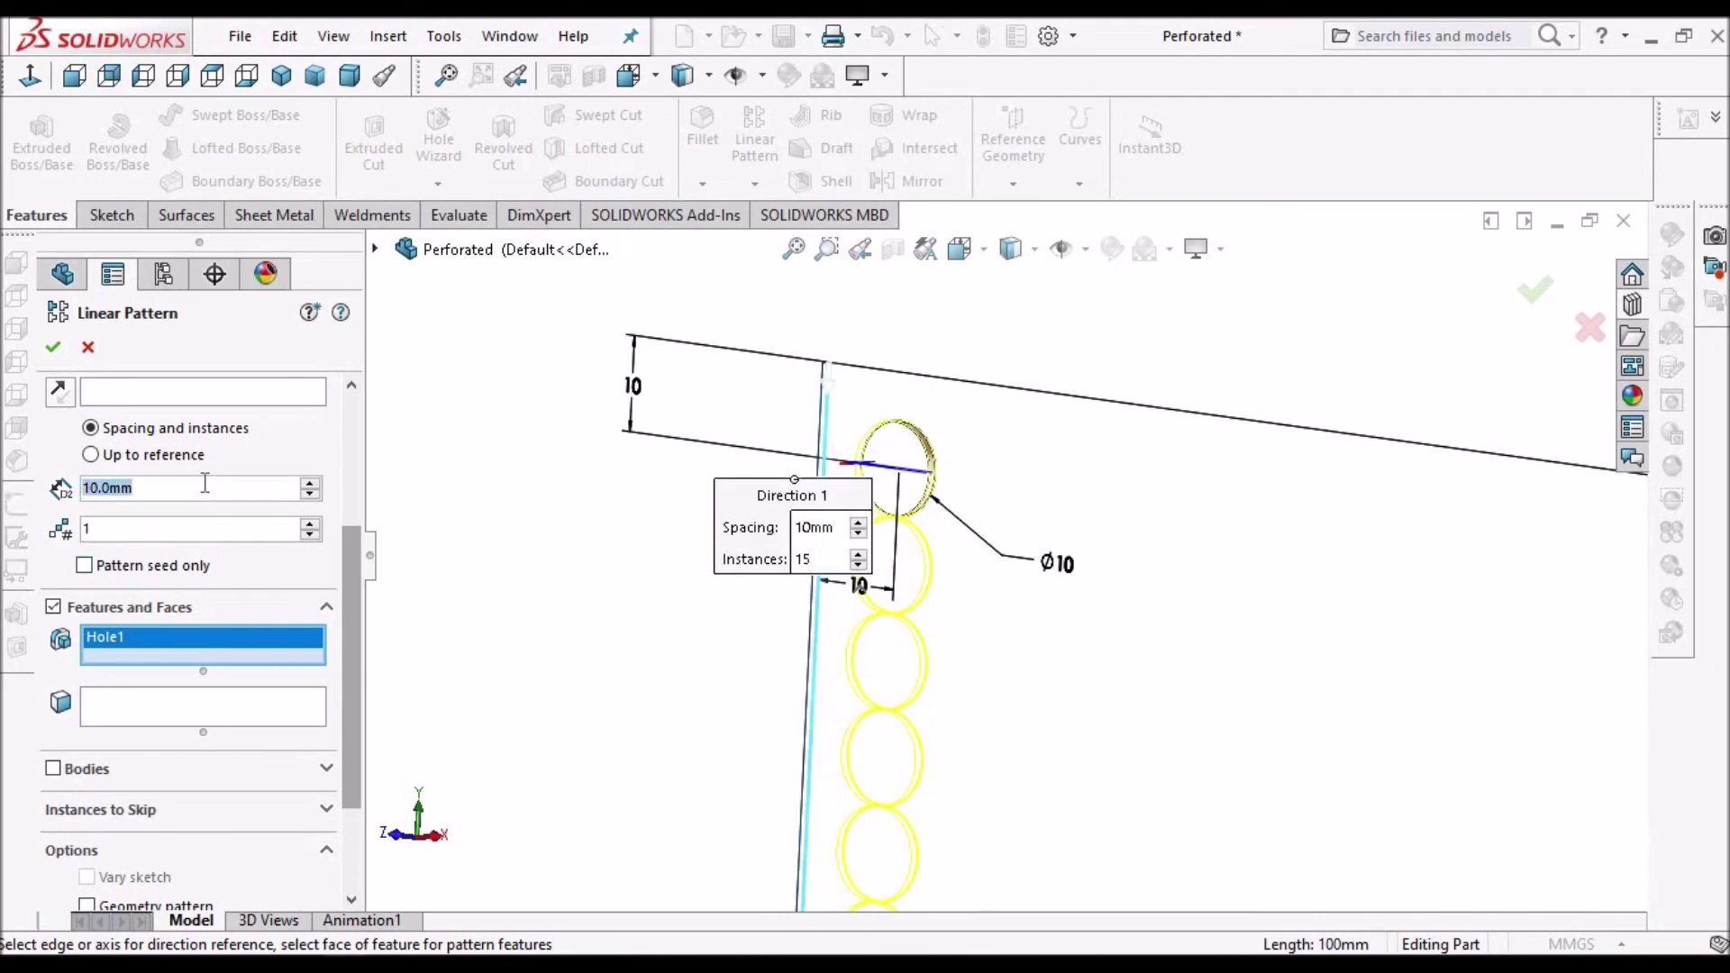
{"action": "type", "text": "15"}
{"action": "key", "text": "Return"}
{"action": "type", "text": "35"}
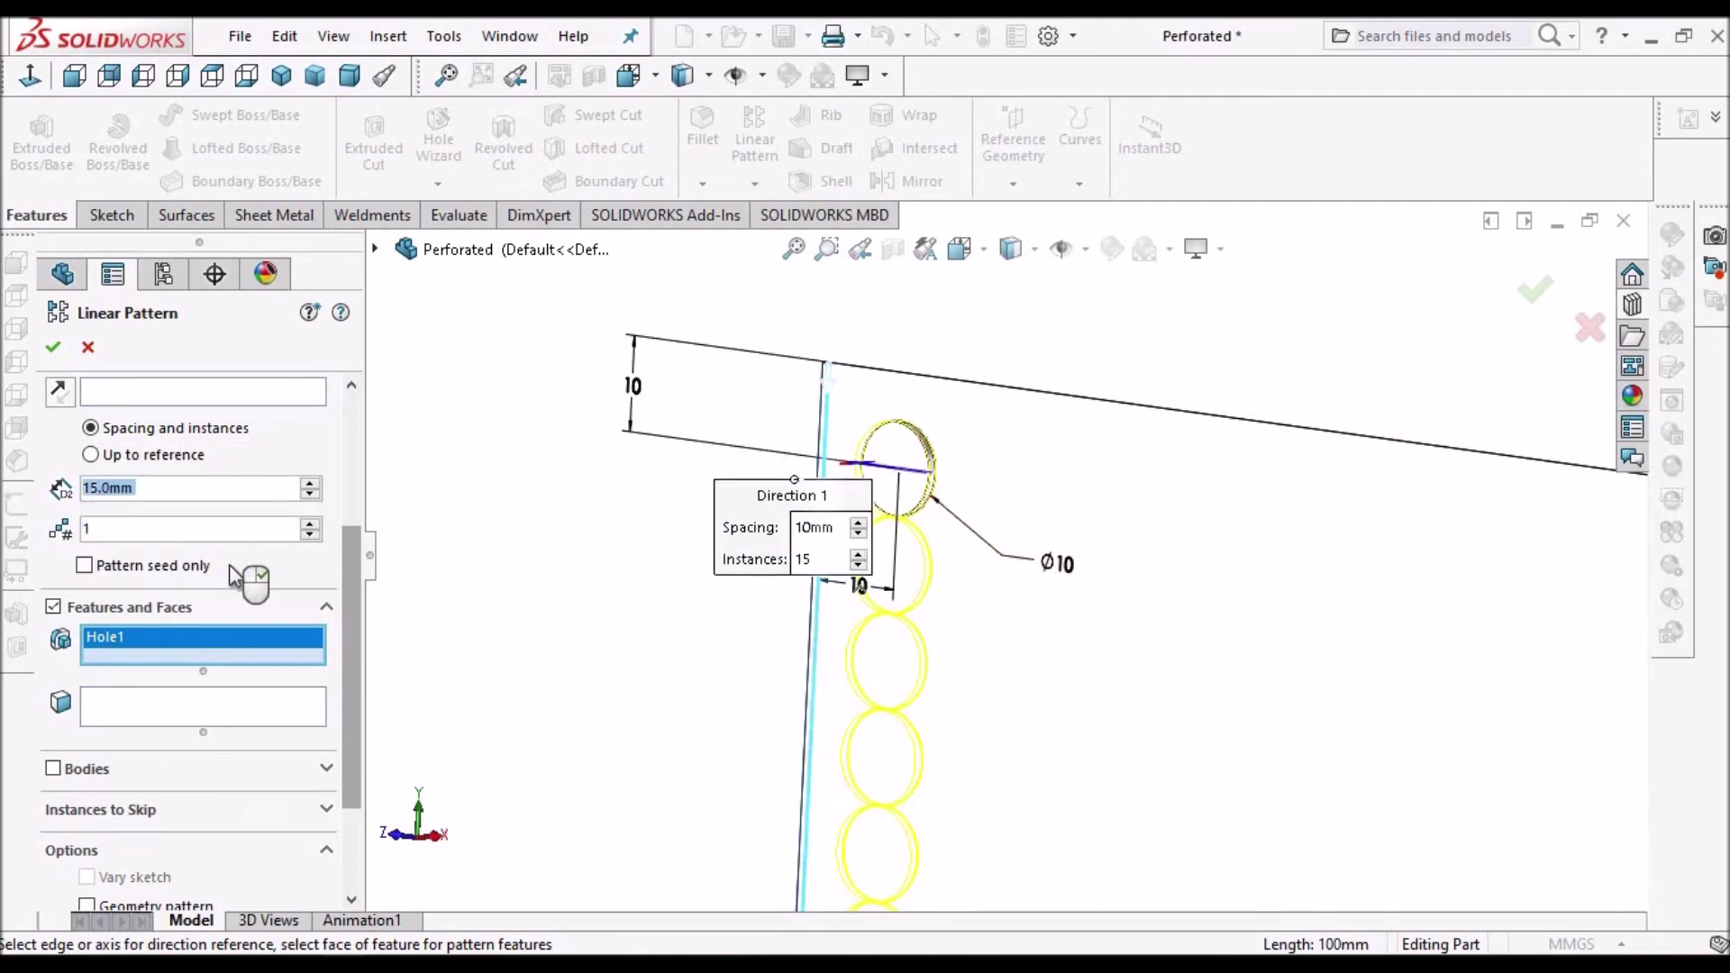
{"action": "key", "text": "Return"}
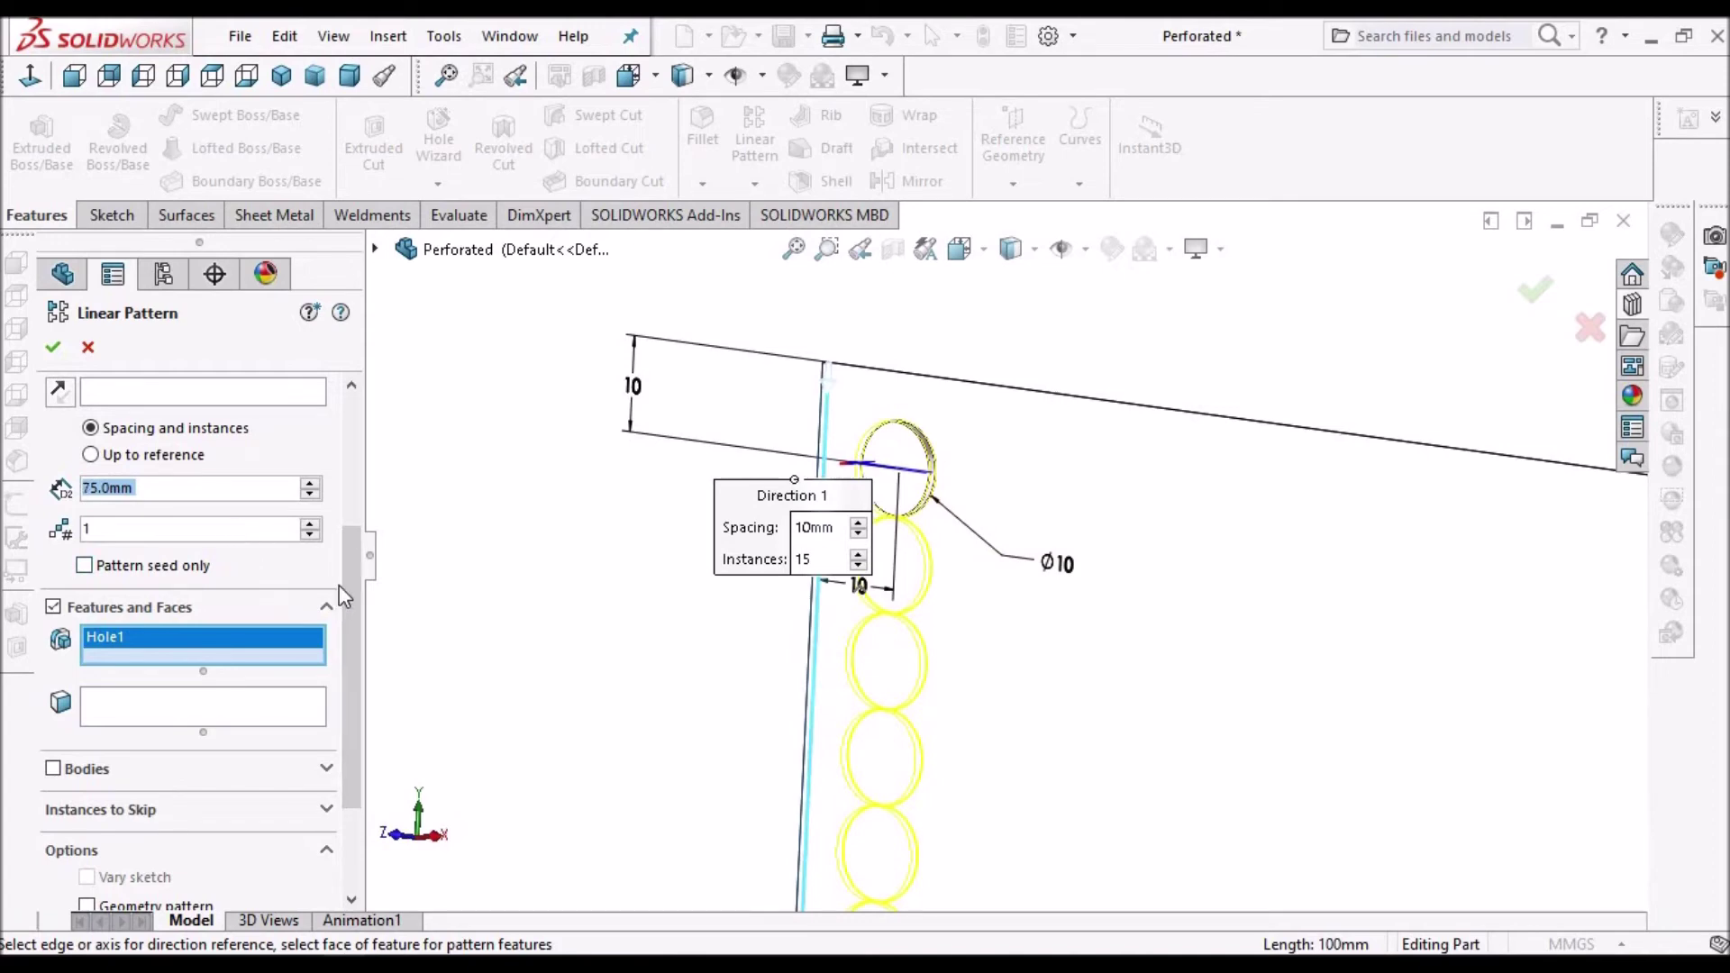
- Set the hole pattern's spacing along the vertical edge to 20 mm
{"action": "scroll", "coordinate": [346, 577], "scroll_direction": "up", "scroll_amount": 3}
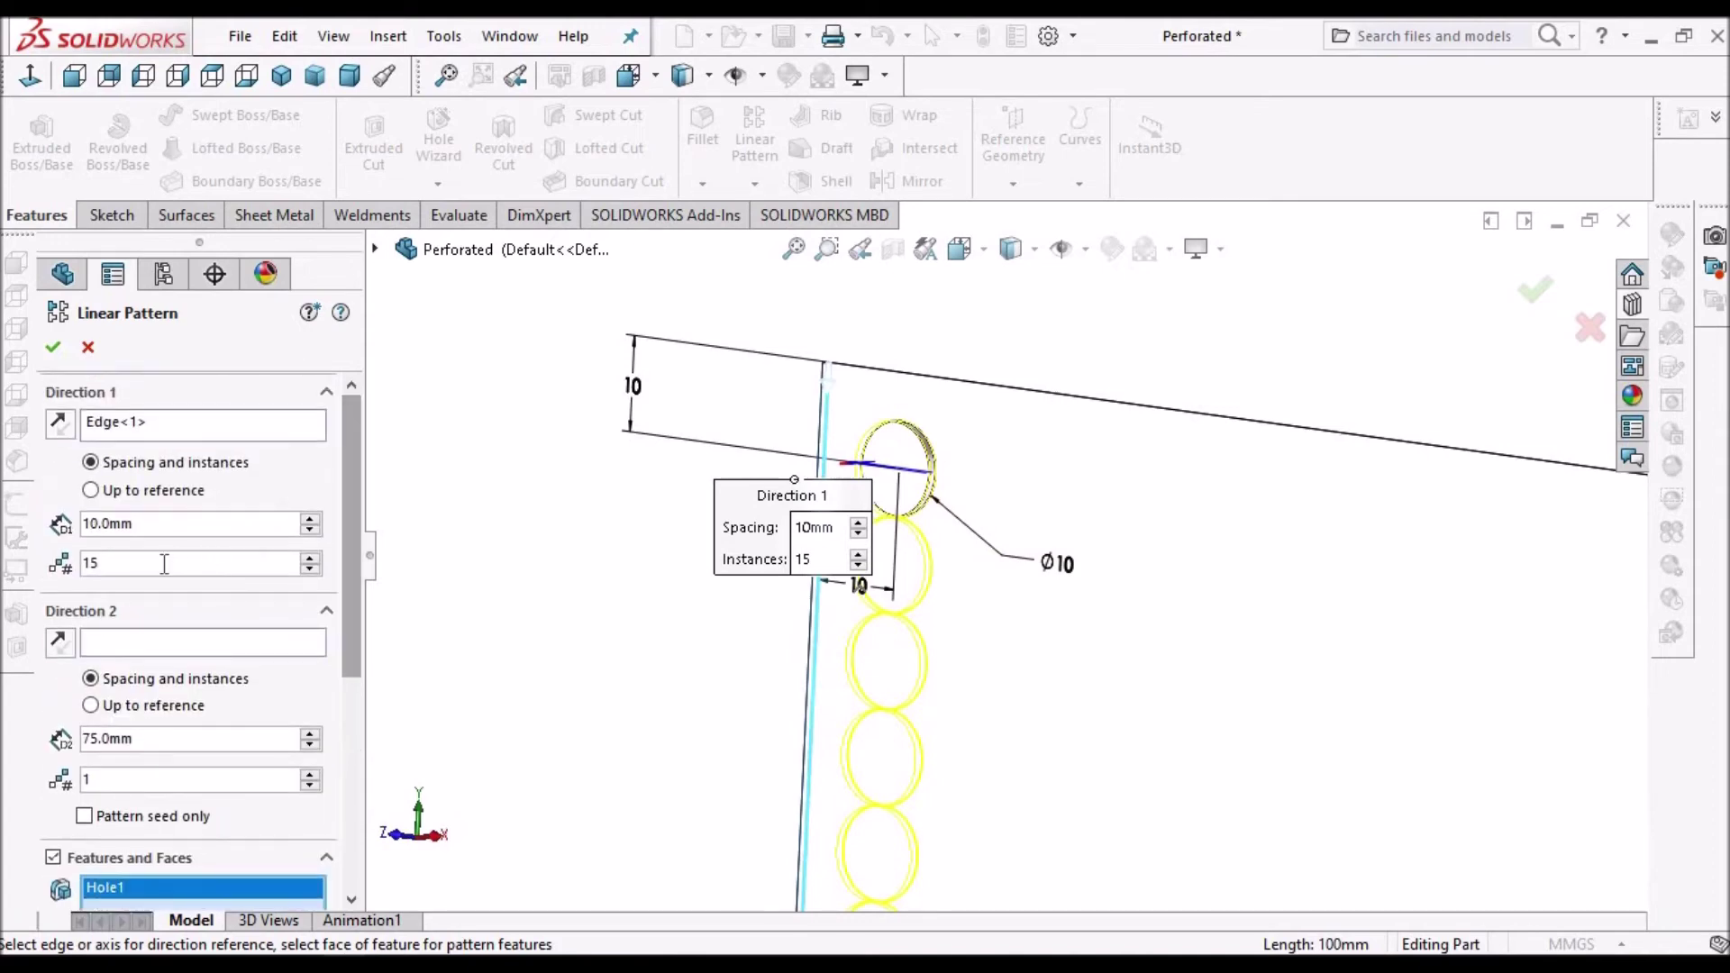
{"action": "double_click", "coordinate": [180, 526]}
{"action": "type", "text": "20"}
{"action": "key", "text": "Return"}
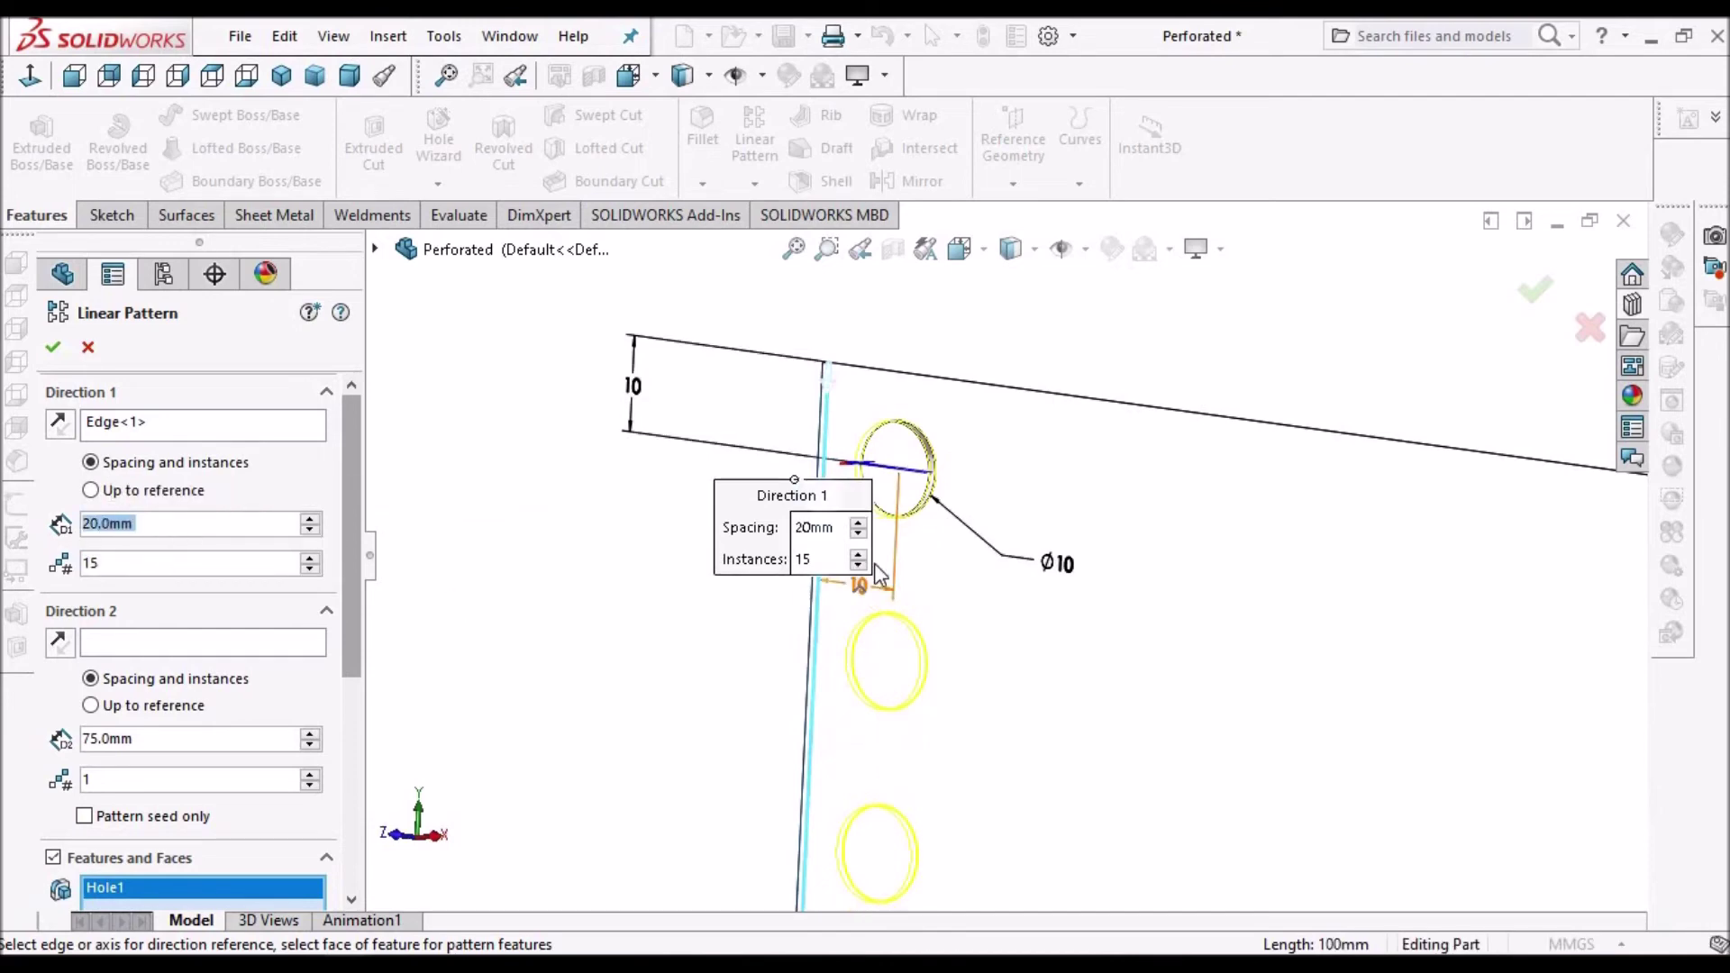
{"action": "scroll", "coordinate": [974, 639], "scroll_direction": "up", "scroll_amount": 2}
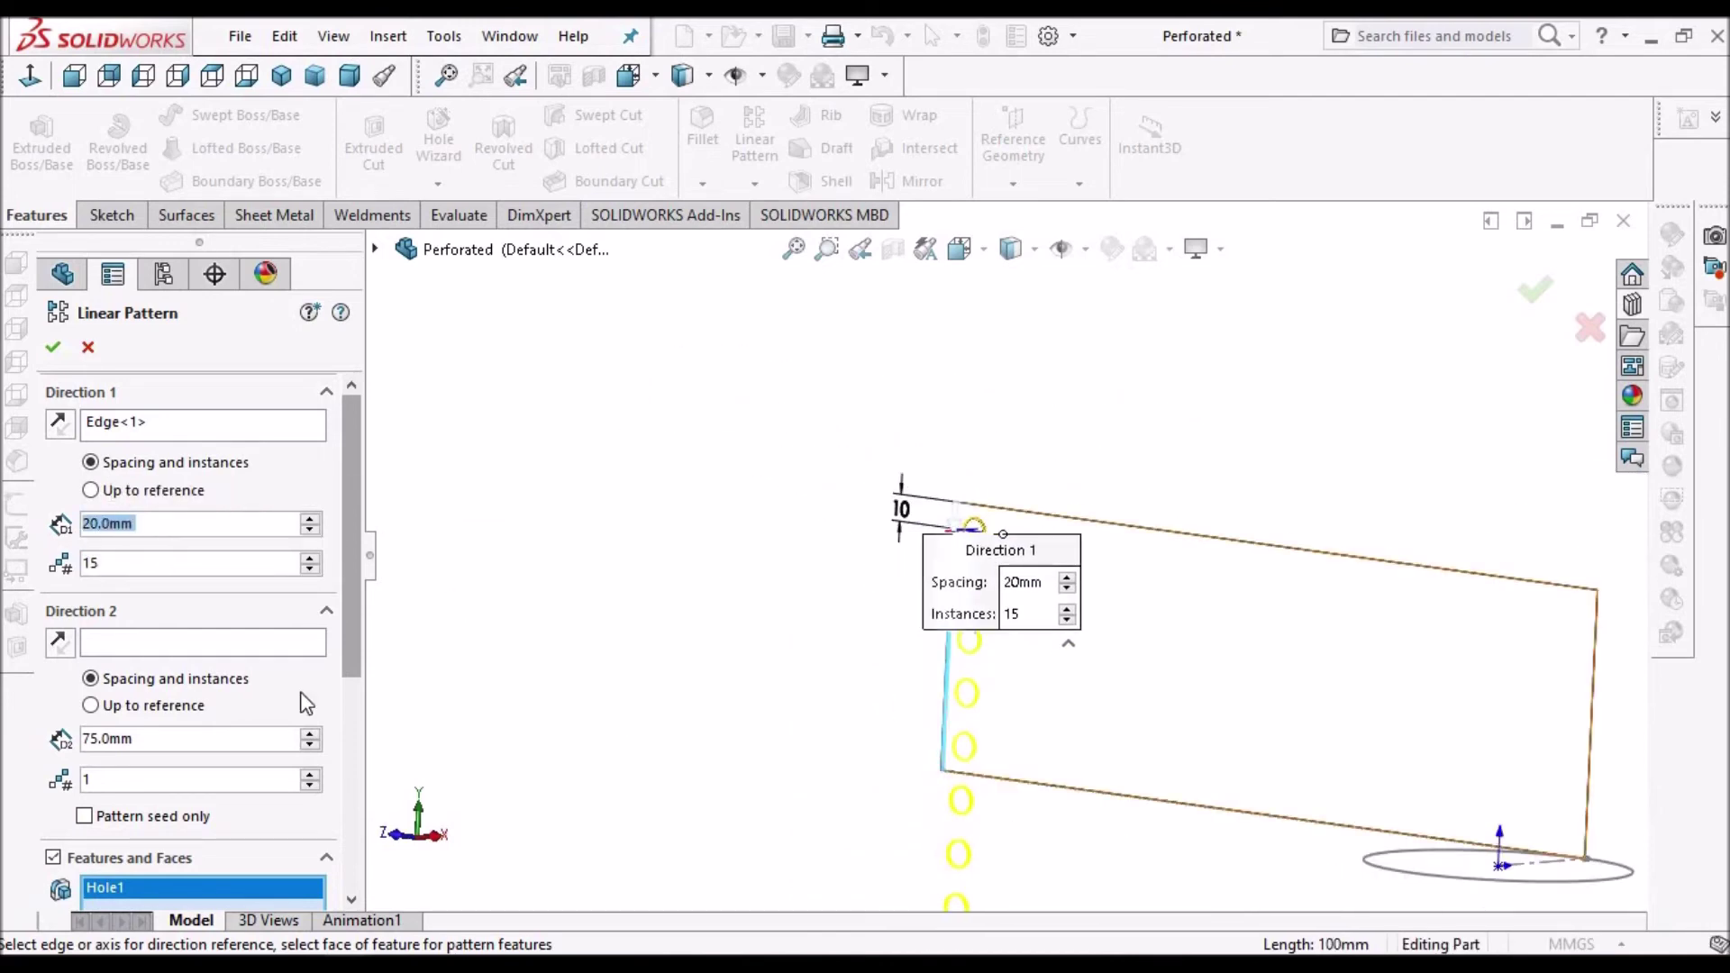
- Set the pattern to 5 instances along the vertical edge and accept it
{"action": "double_click", "coordinate": [170, 566]}
{"action": "type", "text": "6"}
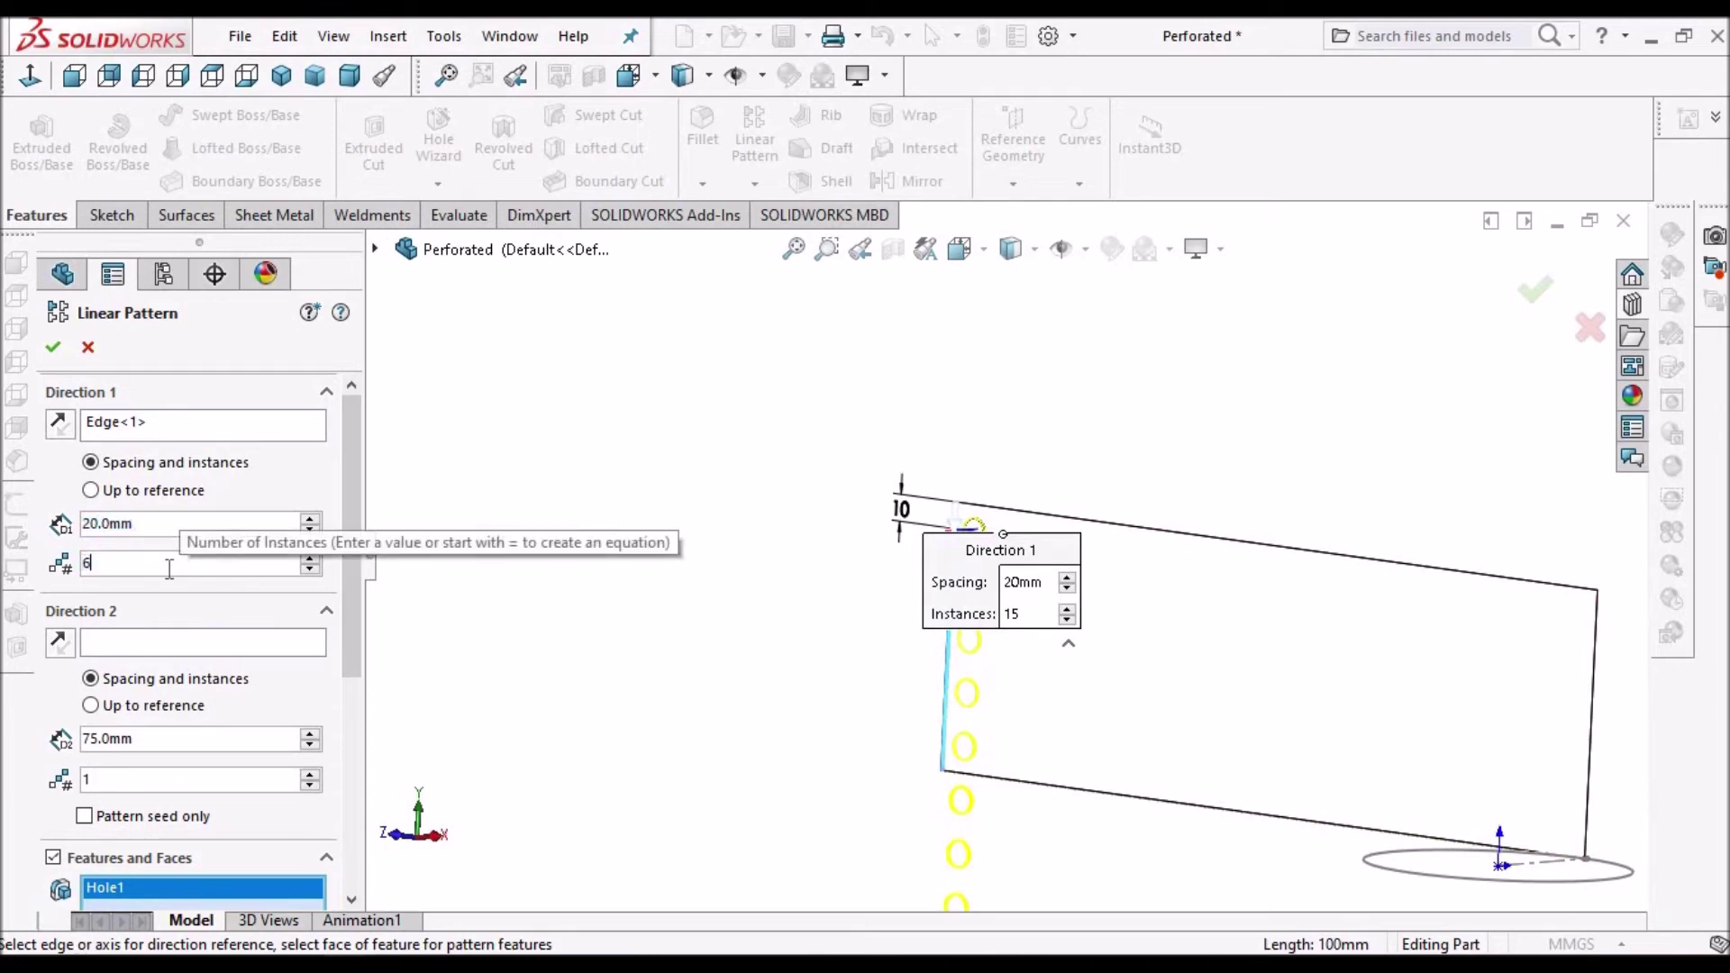
{"action": "key", "text": "Return"}
{"action": "left_click", "coordinate": [169, 569]}
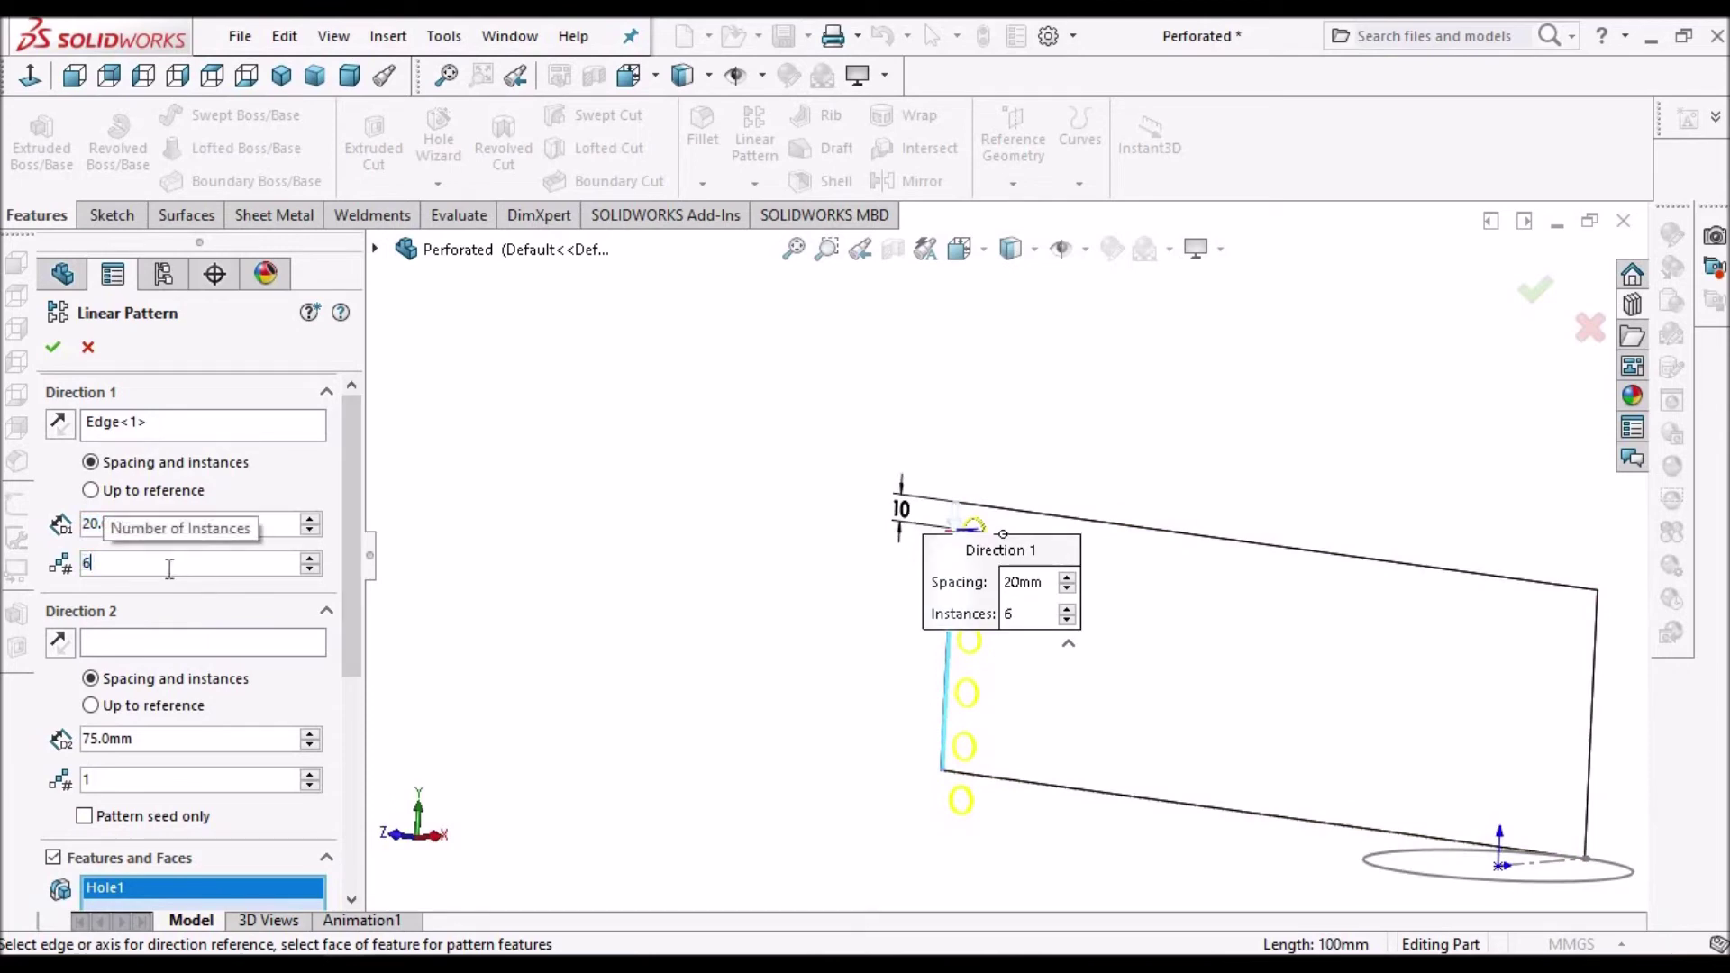
{"action": "key", "text": "BackSpace"}
{"action": "type", "text": "5"}
{"action": "key", "text": "Return"}
{"action": "middle_click_drag", "start_coordinate": [1224, 718], "coordinate": [1087, 651]}
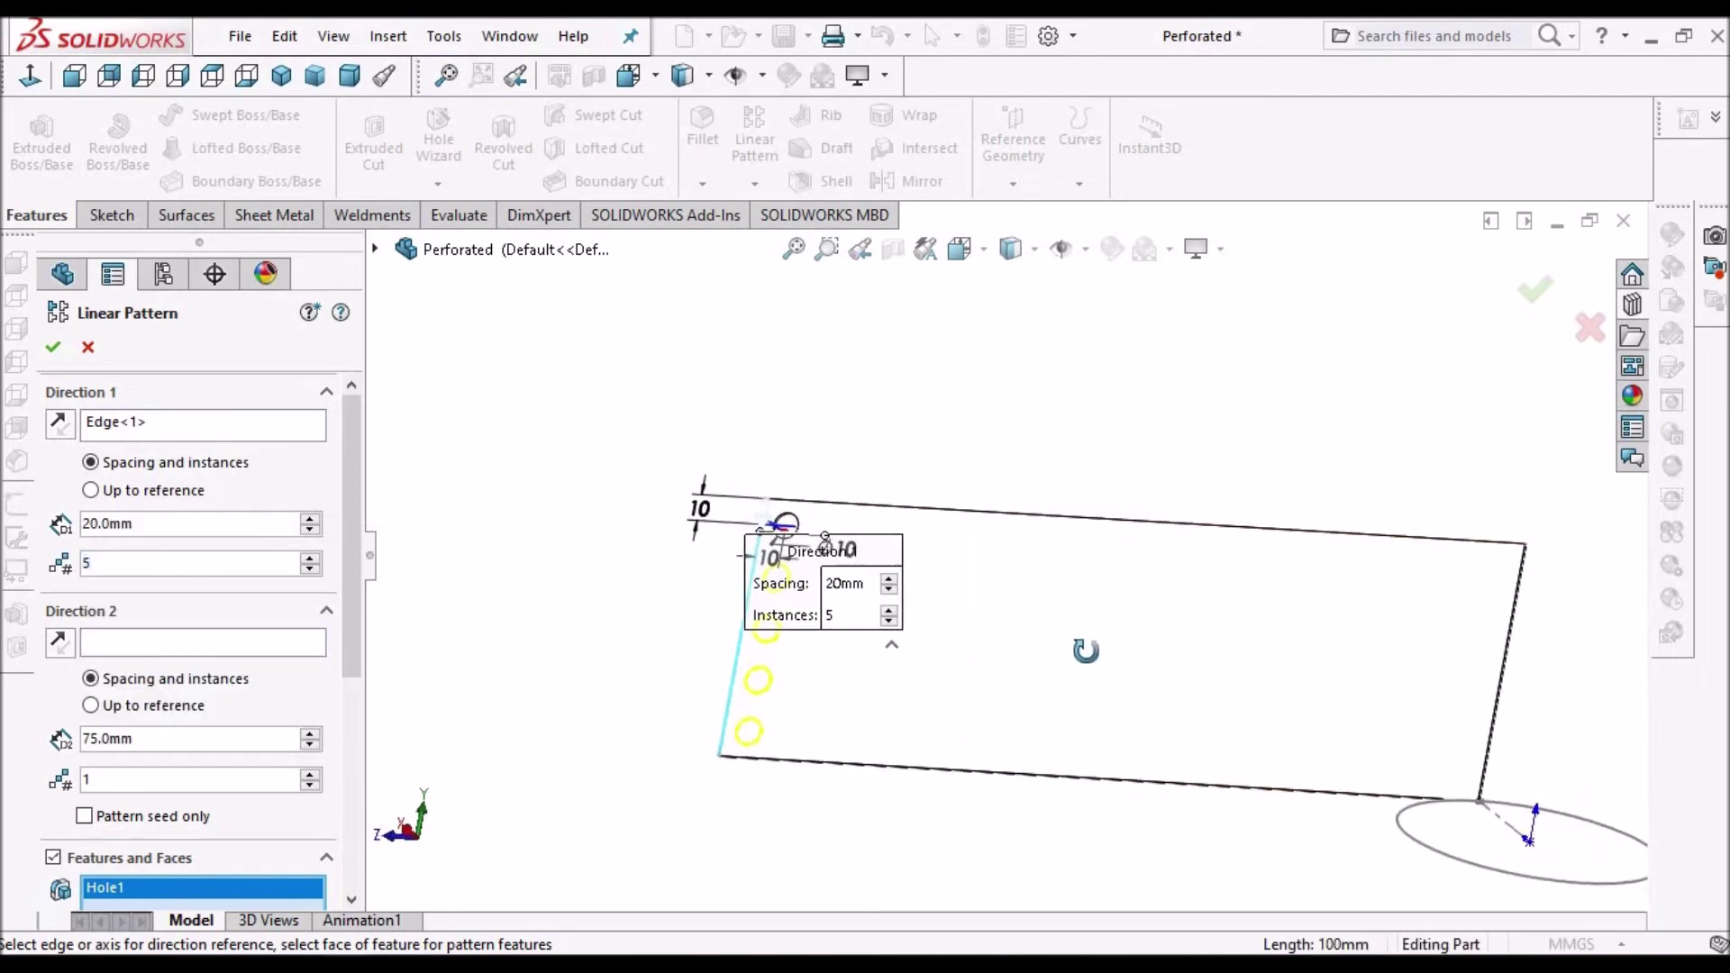
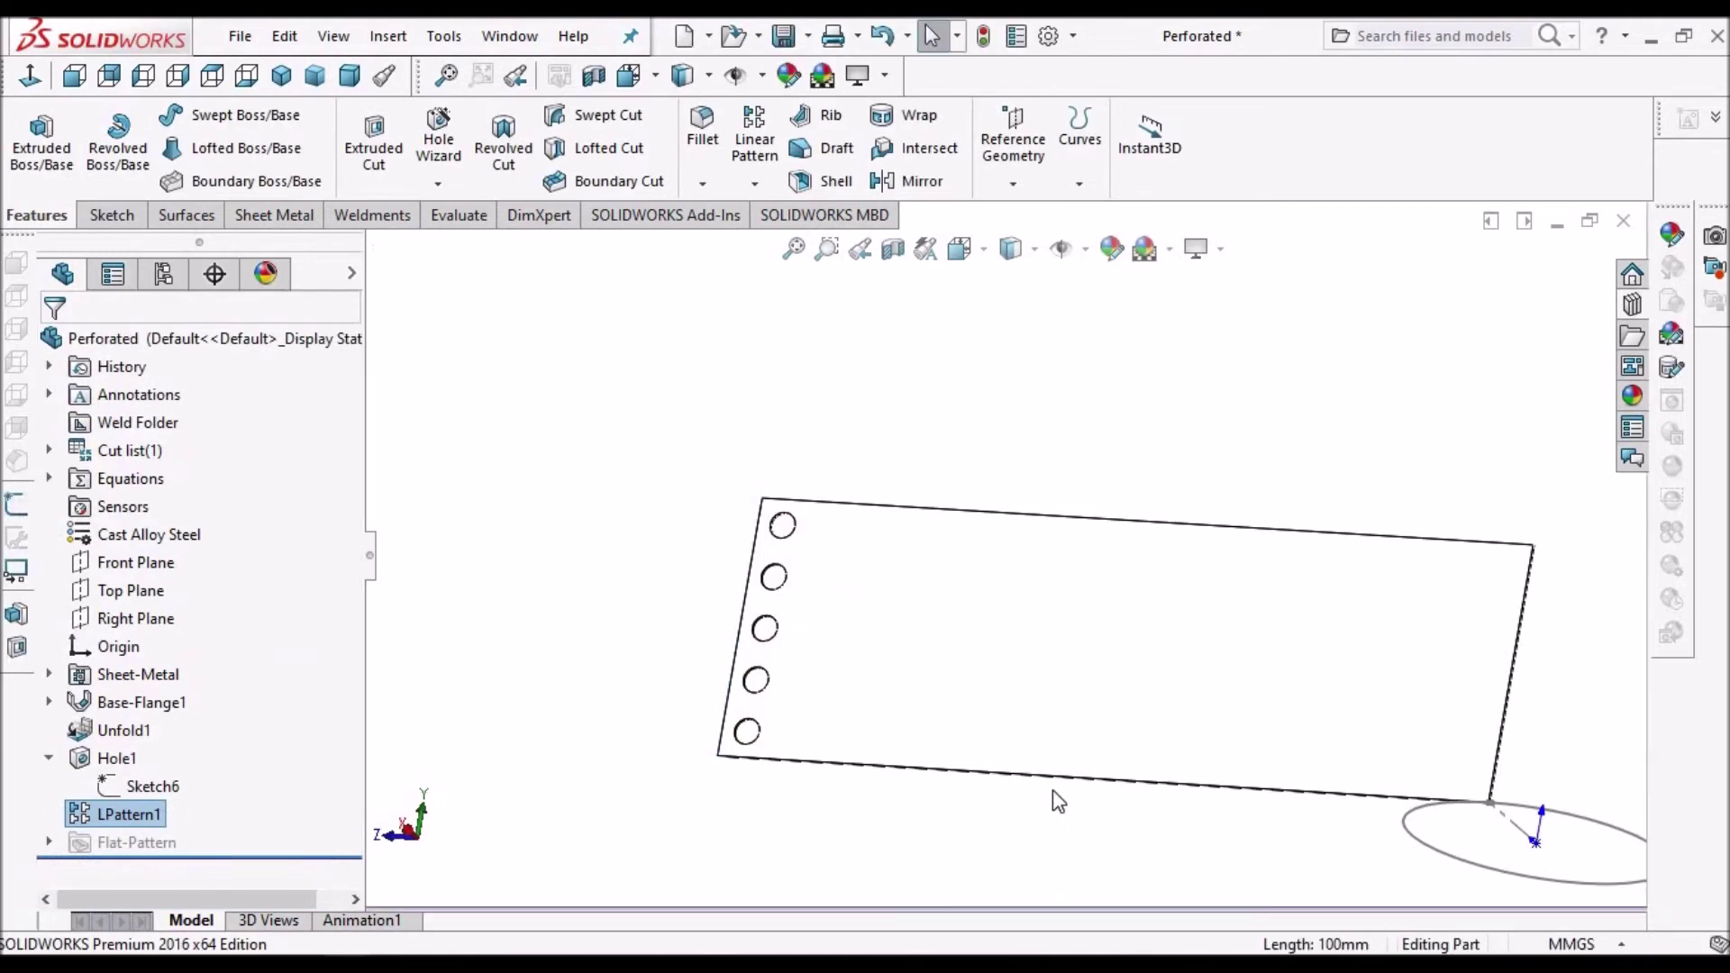
- Hide the sketches in the graphics area so only the perforated sheet is displayed
{"action": "left_click", "coordinate": [1064, 834]}
{"action": "scroll", "coordinate": [1068, 842], "scroll_direction": "down", "scroll_amount": 1}
{"action": "left_click", "coordinate": [350, 45]}
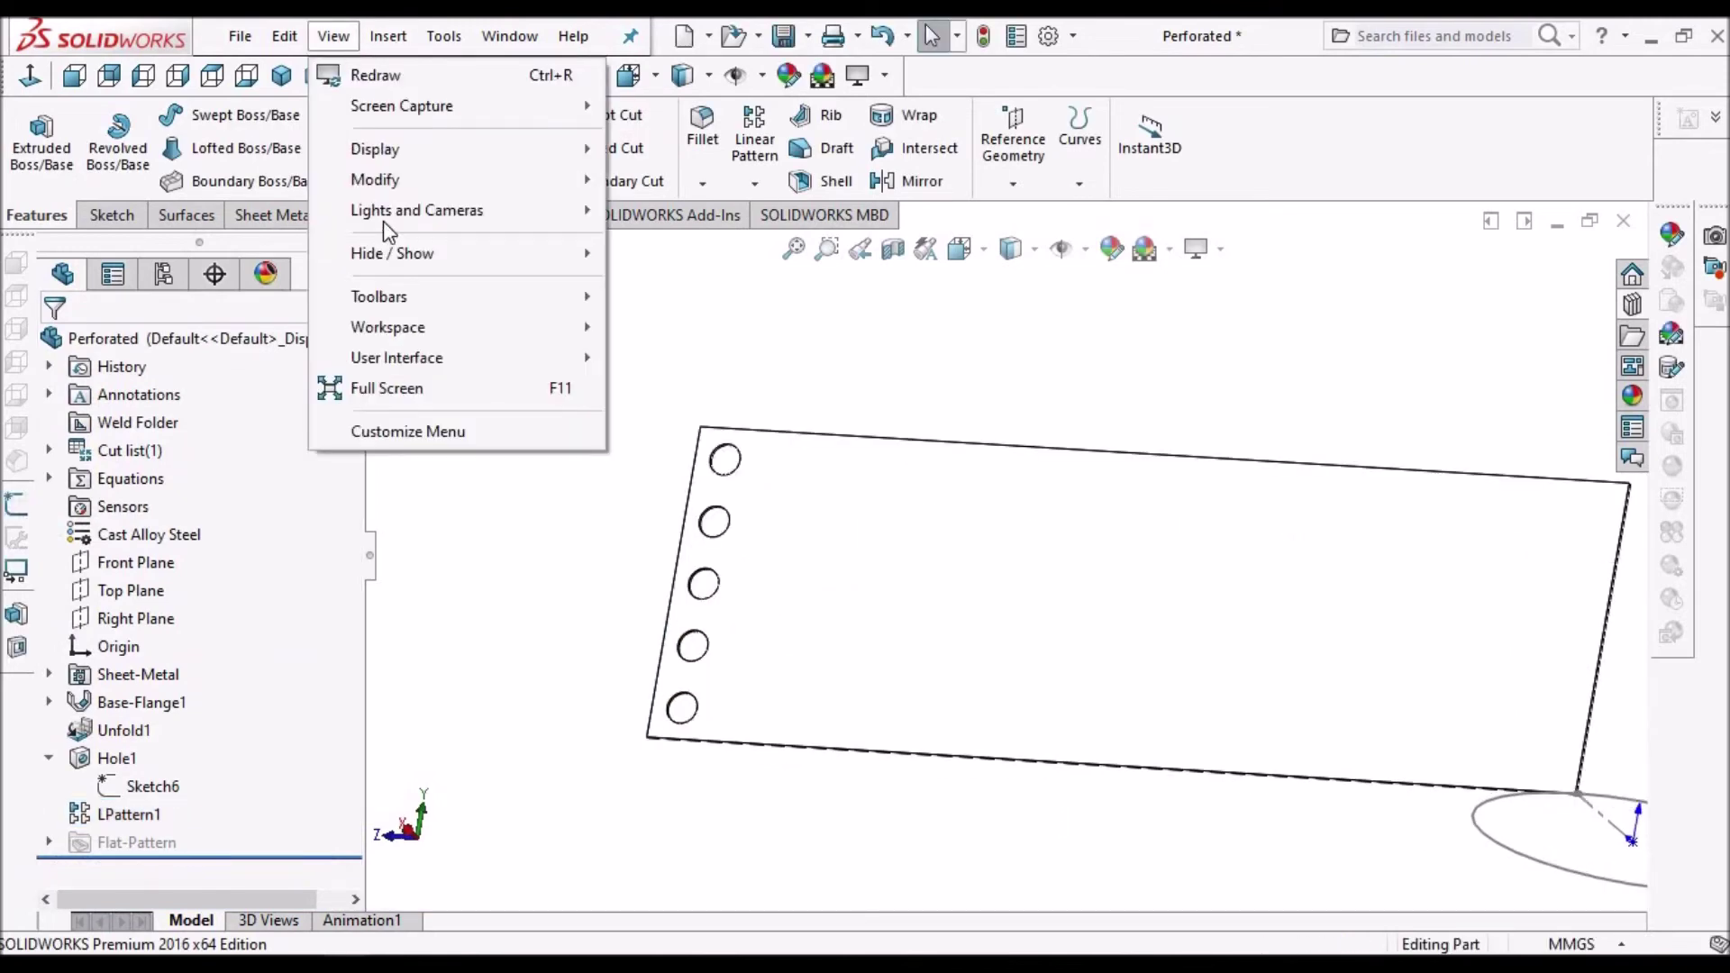
{"action": "mouse_move", "coordinate": [416, 253]}
{"action": "left_click", "coordinate": [690, 83]}
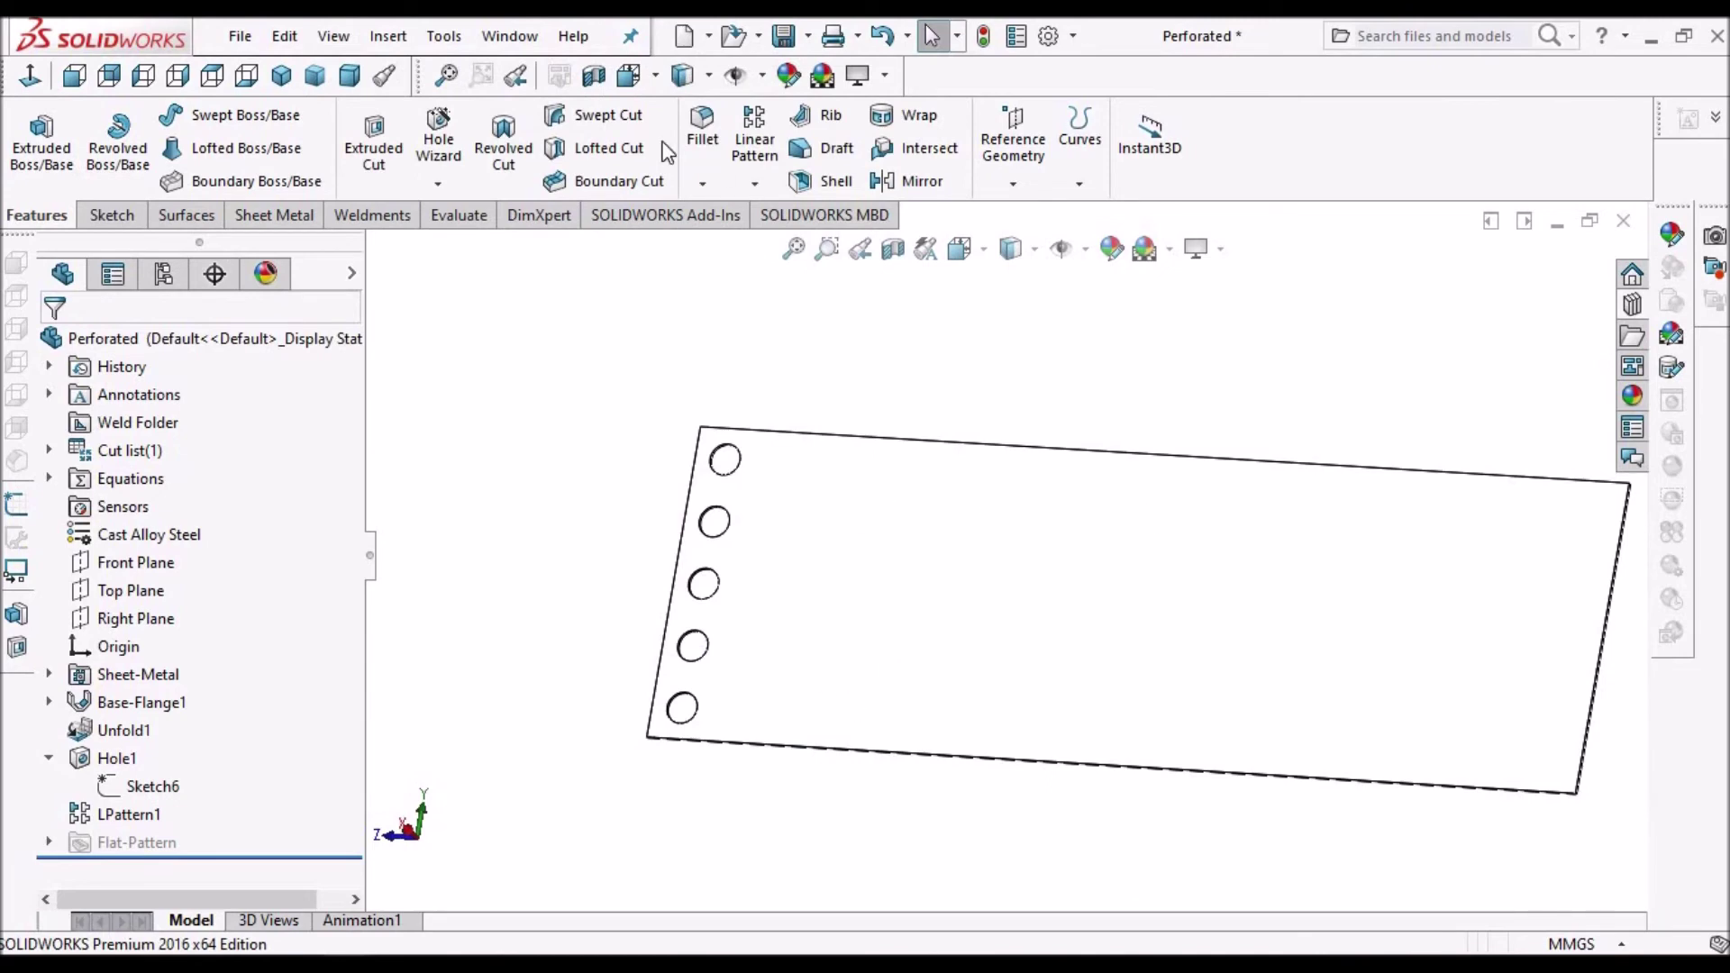
- Start a linear pattern of Hole1 and LPattern1, using the sheet's long upper edge as the first direction
{"action": "left_click", "coordinate": [760, 161]}
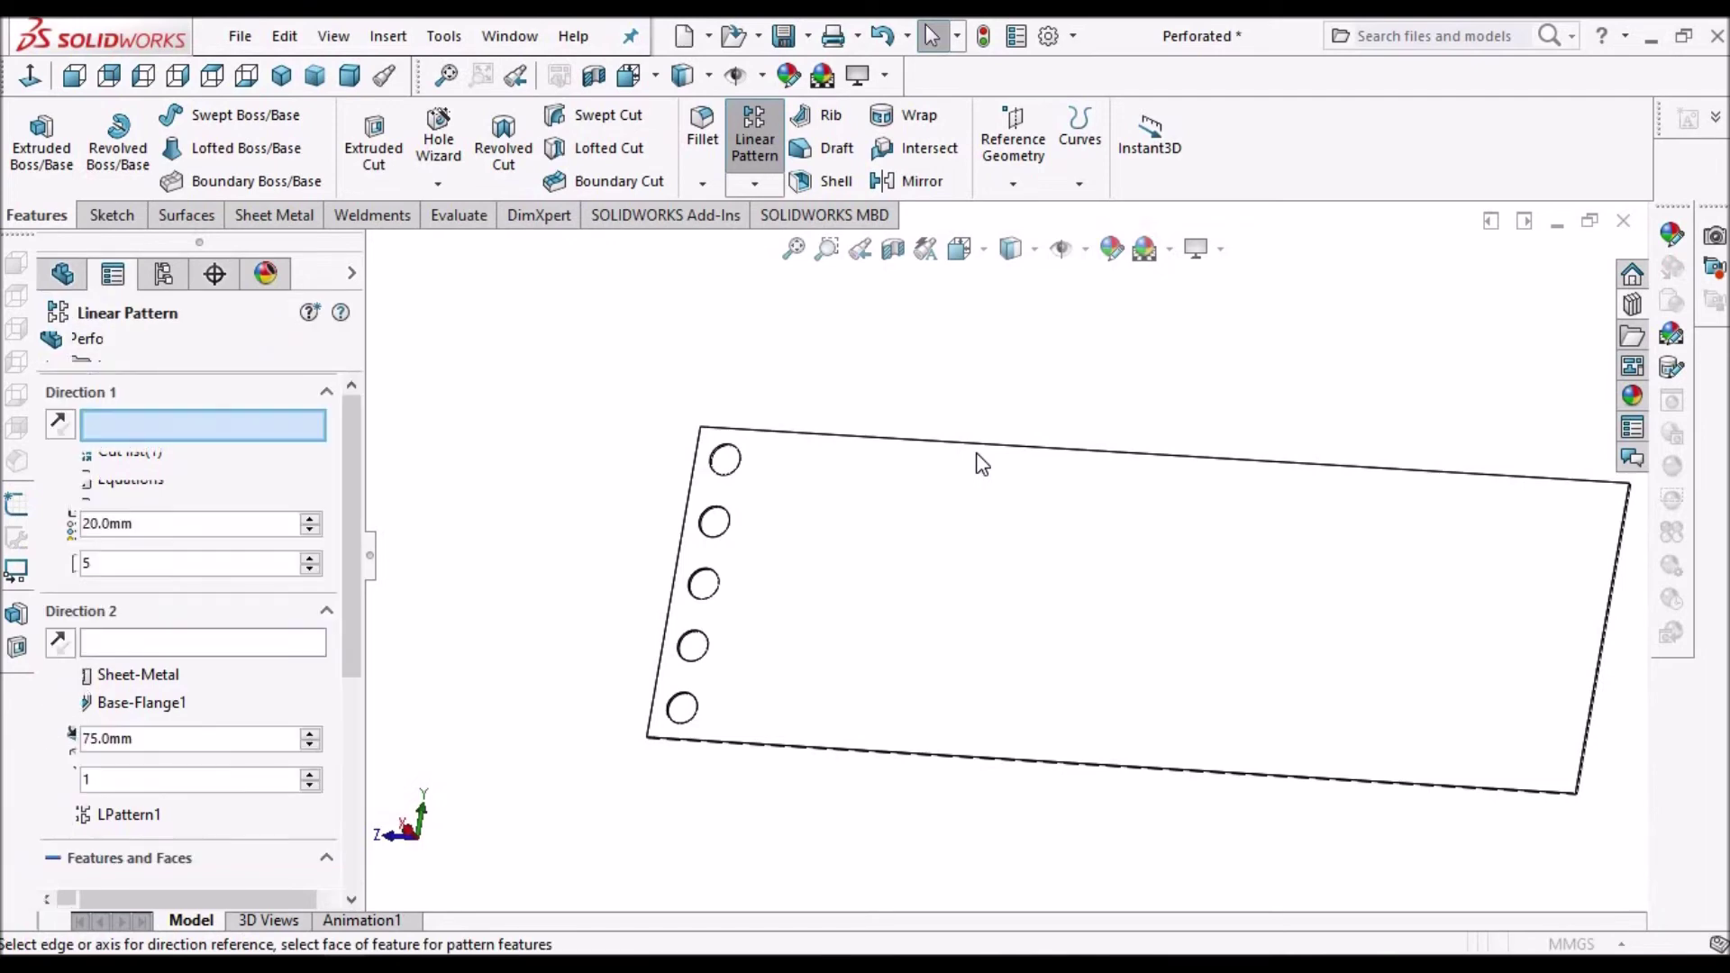
{"action": "left_click", "coordinate": [897, 441]}
{"action": "left_click", "coordinate": [898, 443]}
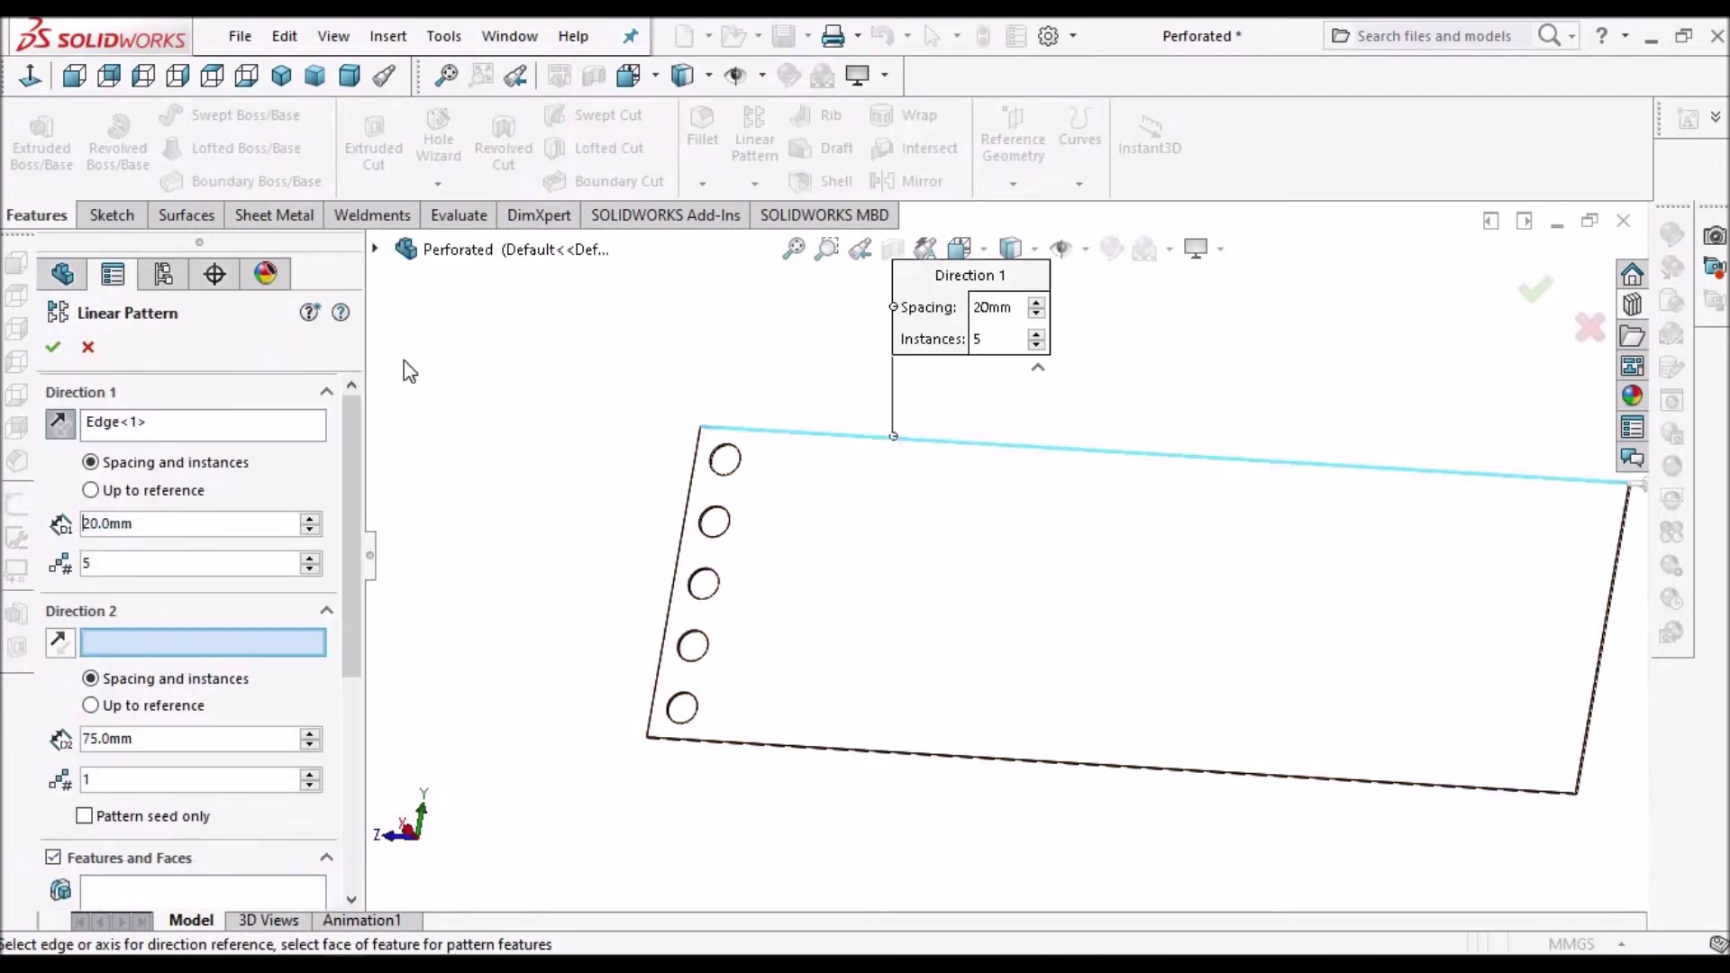
{"action": "left_click", "coordinate": [375, 252]}
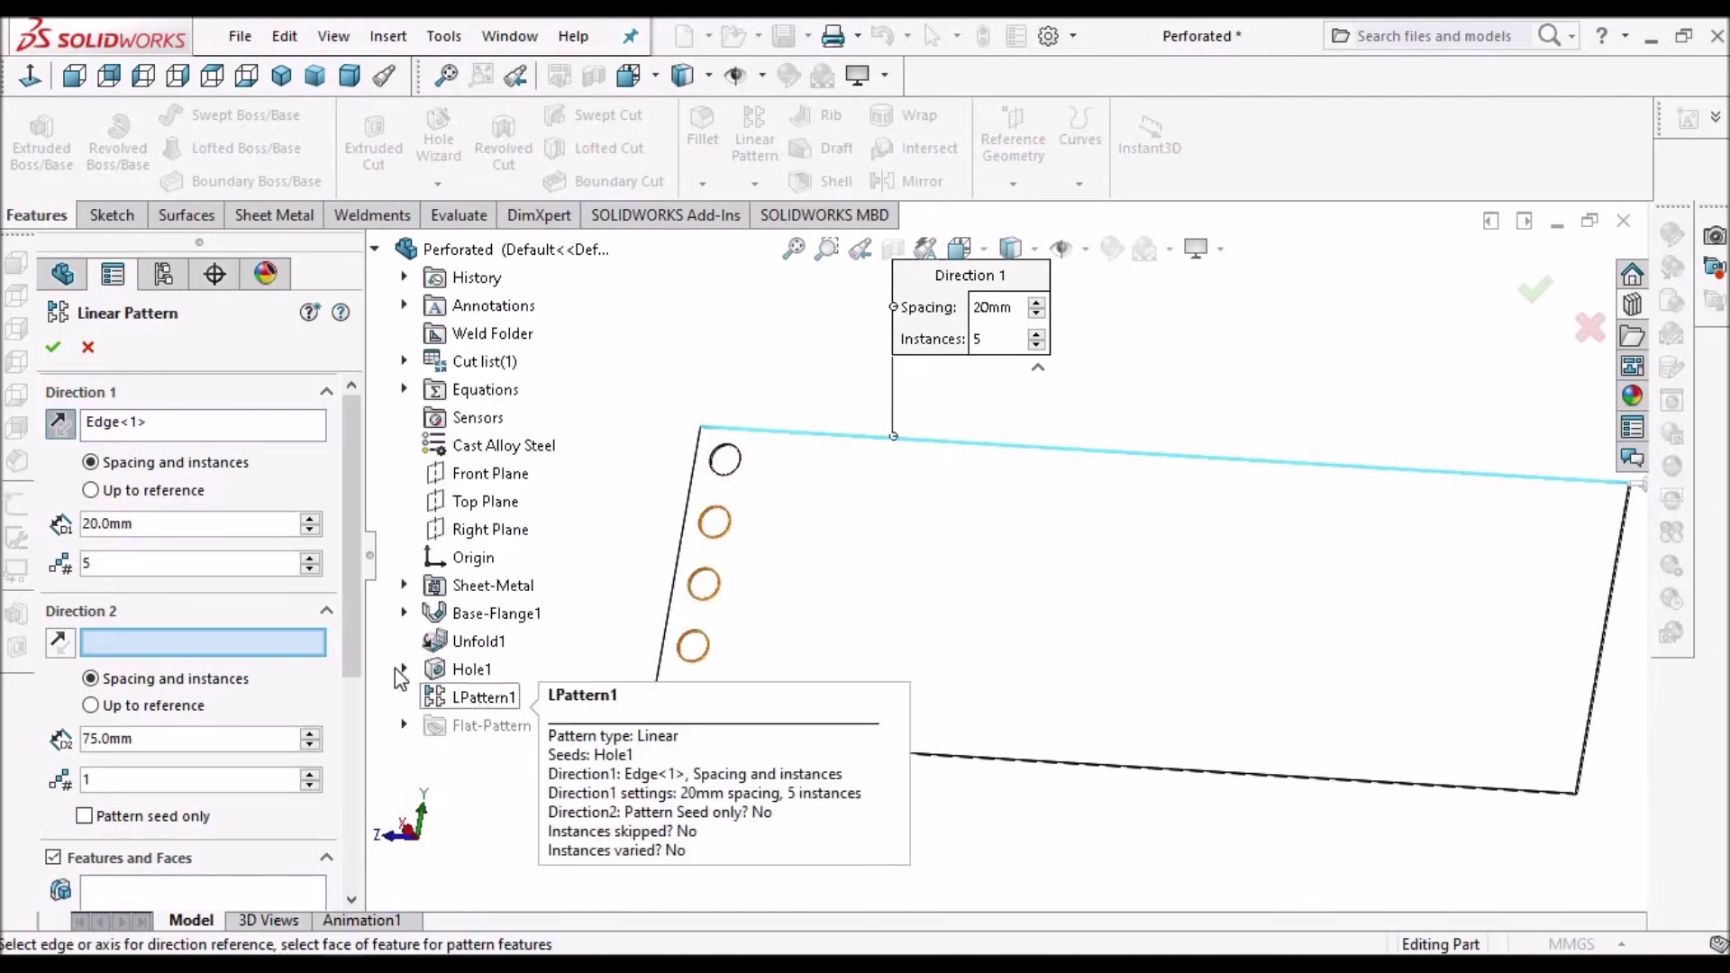
{"action": "scroll", "coordinate": [349, 619], "scroll_direction": "down", "scroll_amount": 3}
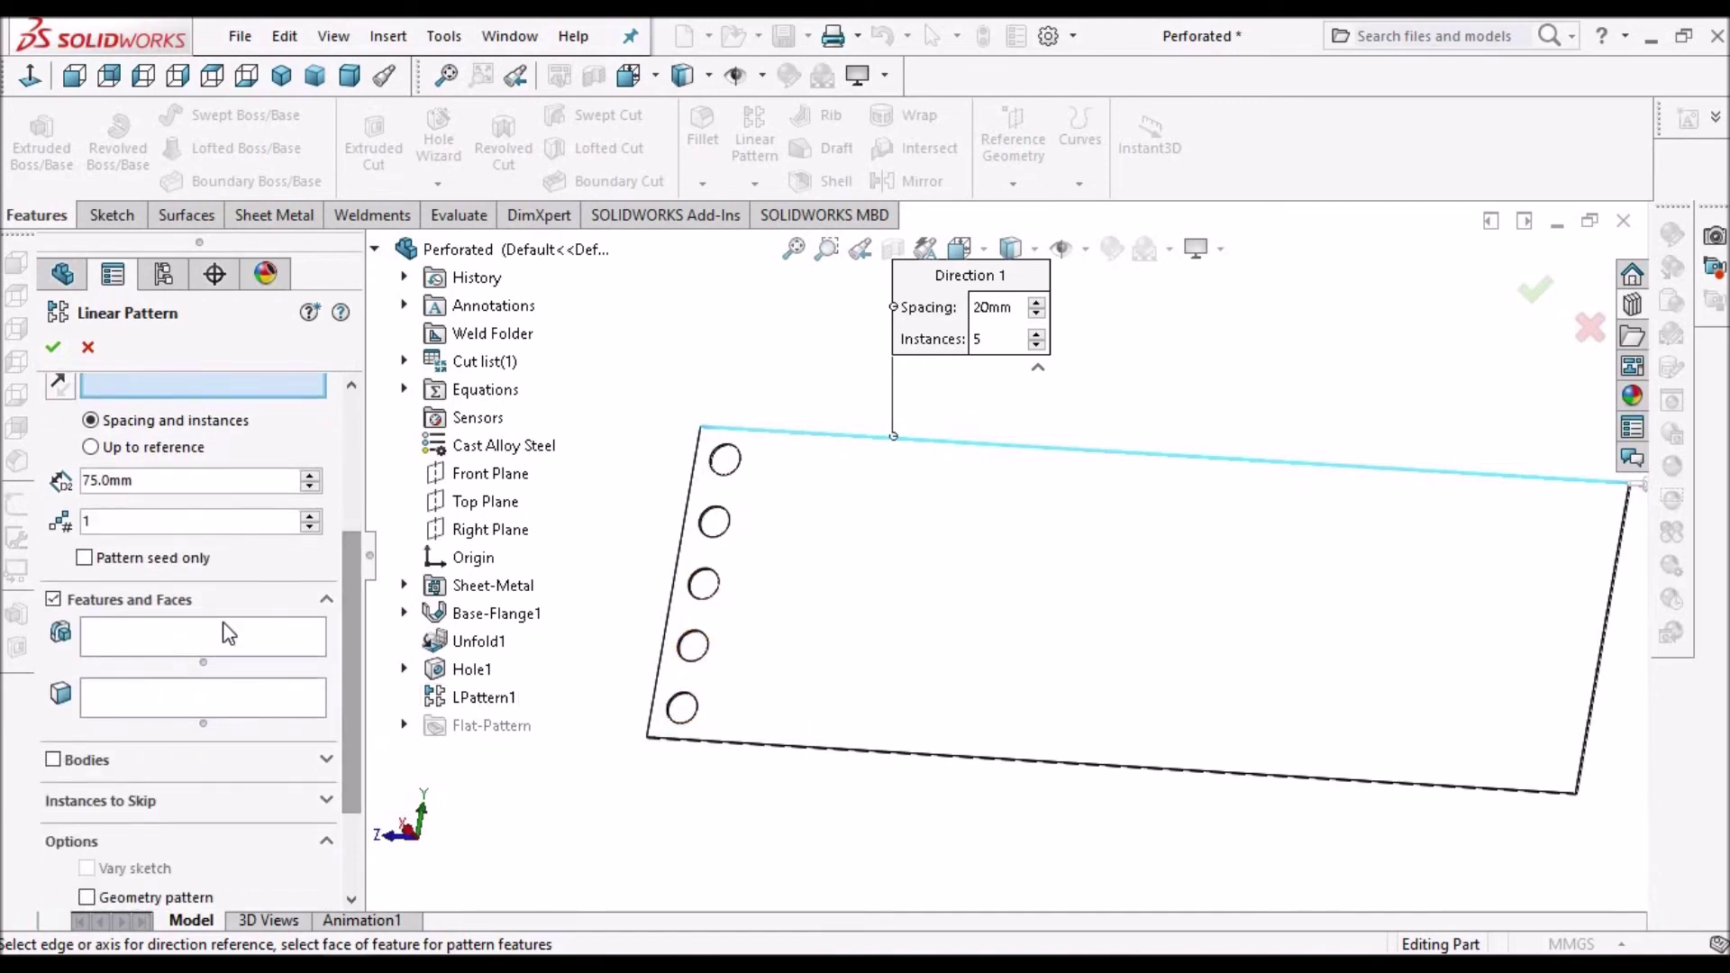
{"action": "left_click", "coordinate": [467, 669]}
{"action": "left_click", "coordinate": [476, 698]}
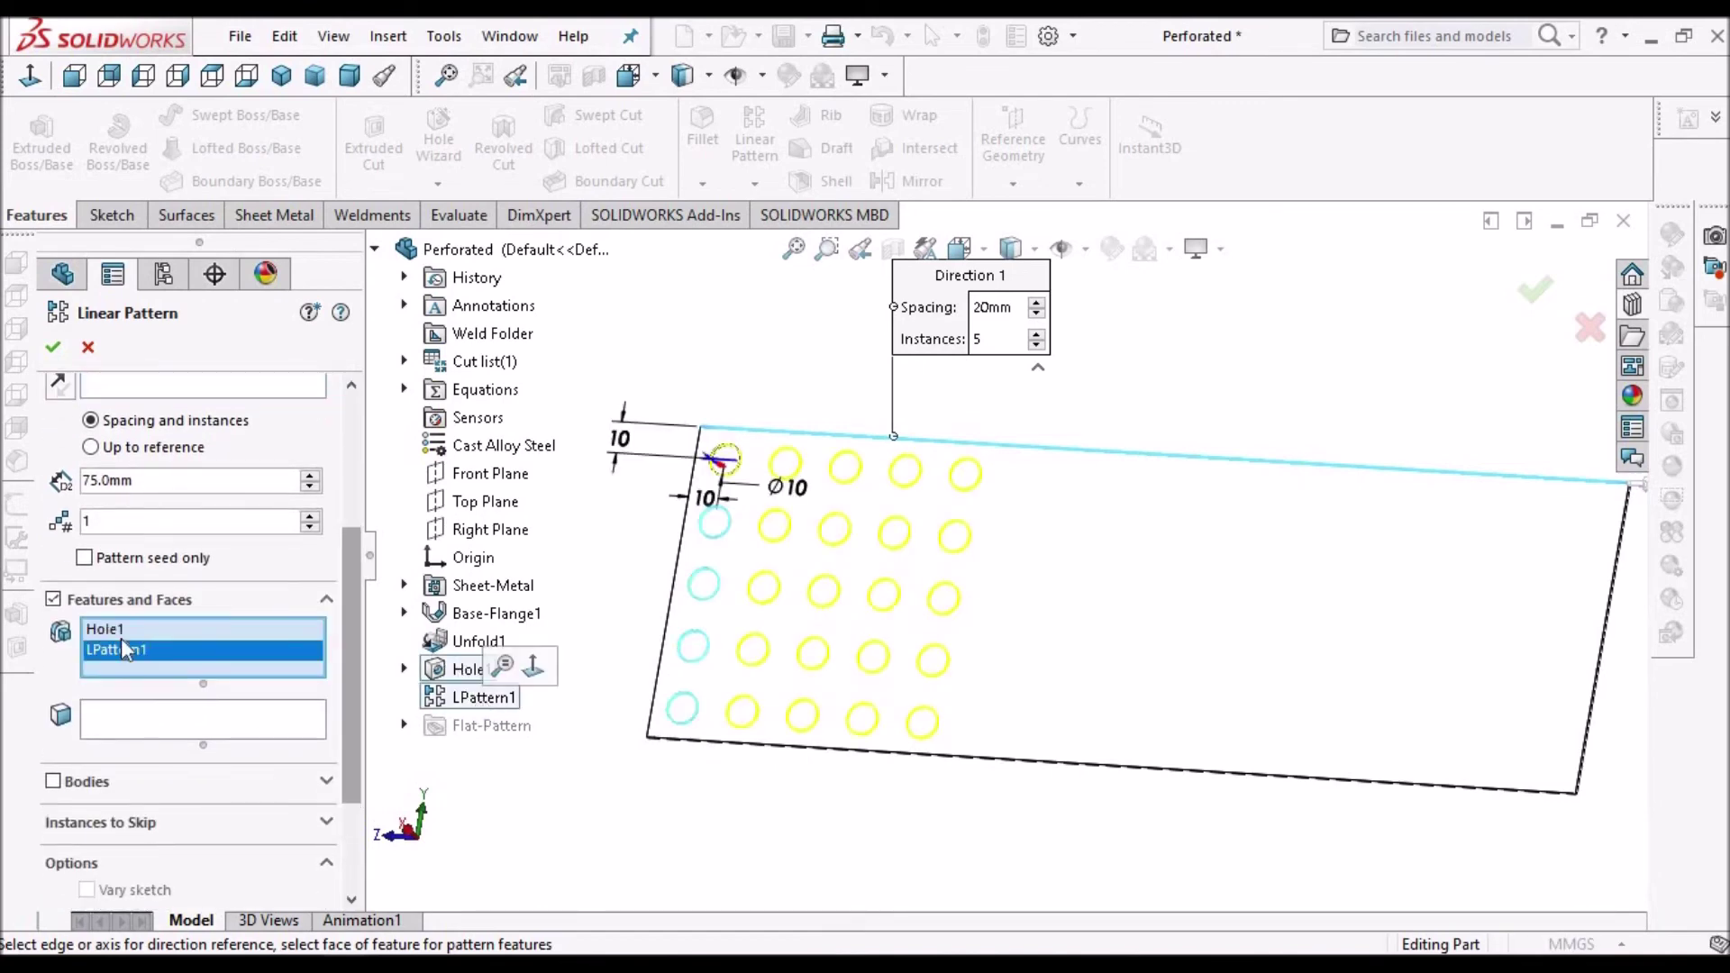
- Set the pattern to 15 instances along the long edge at 20 mm spacing and accept it
{"action": "double_click", "coordinate": [110, 480]}
{"action": "left_click_drag", "start_coordinate": [346, 600], "coordinate": [346, 495]}
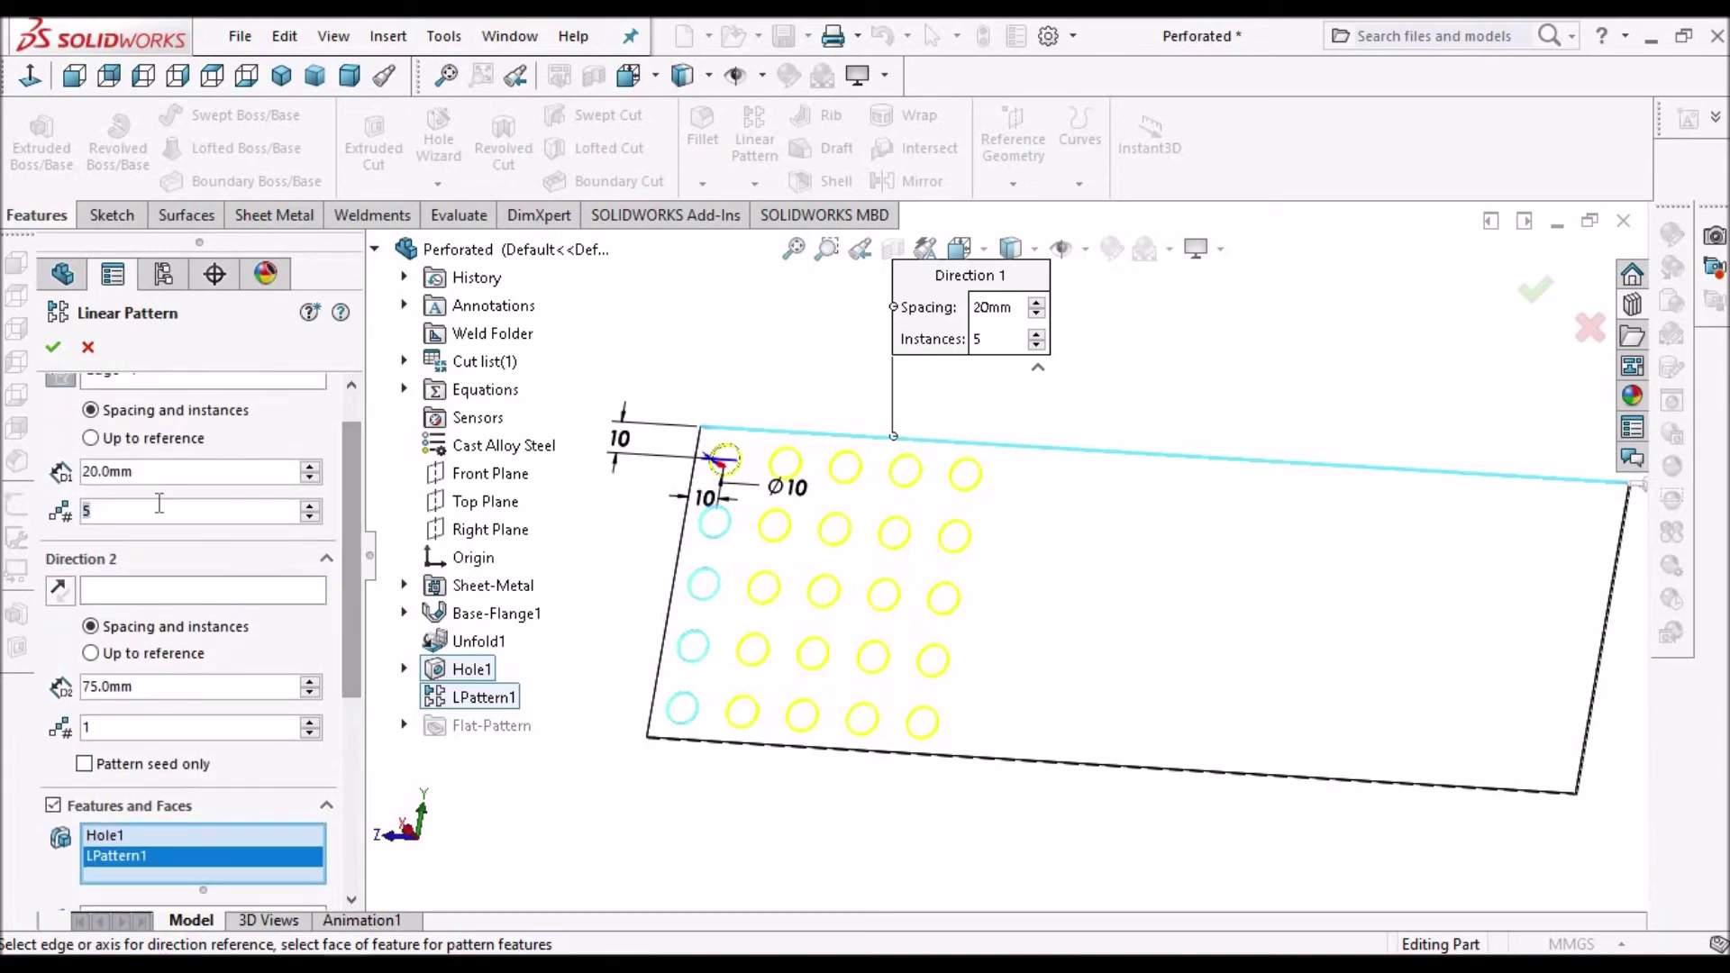
{"action": "type", "text": "10"}
{"action": "key", "text": "Return"}
{"action": "type", "text": "15"}
{"action": "key", "text": "Return"}
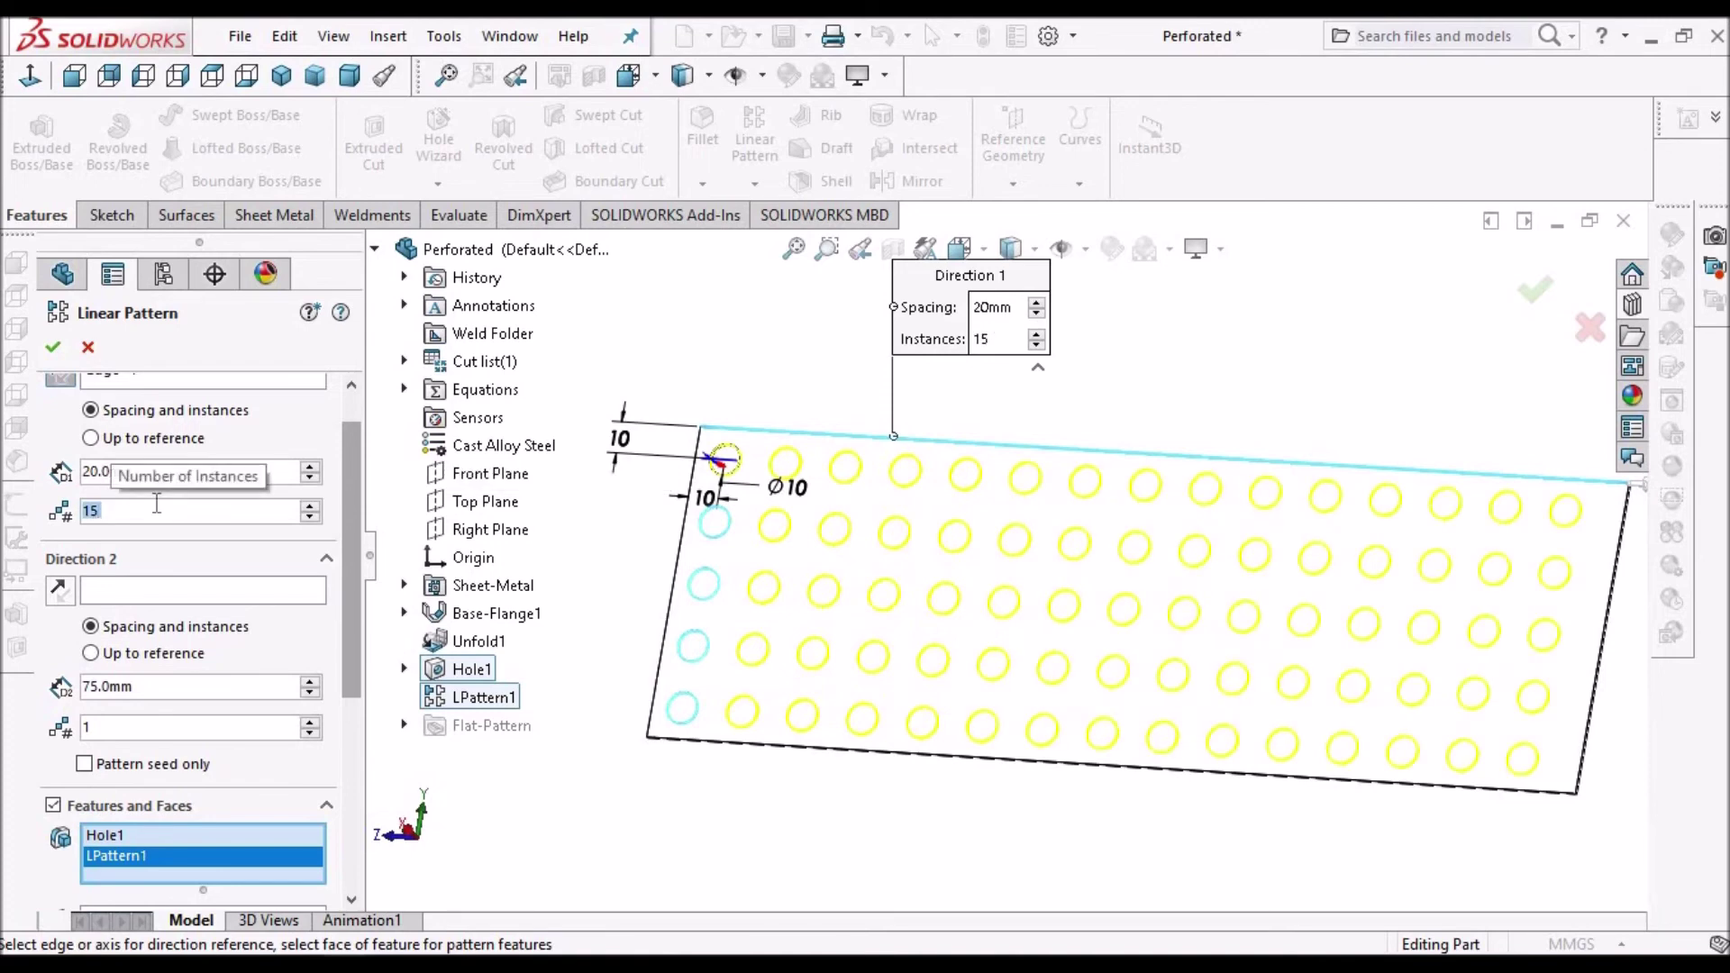
{"action": "left_click", "coordinate": [52, 347]}
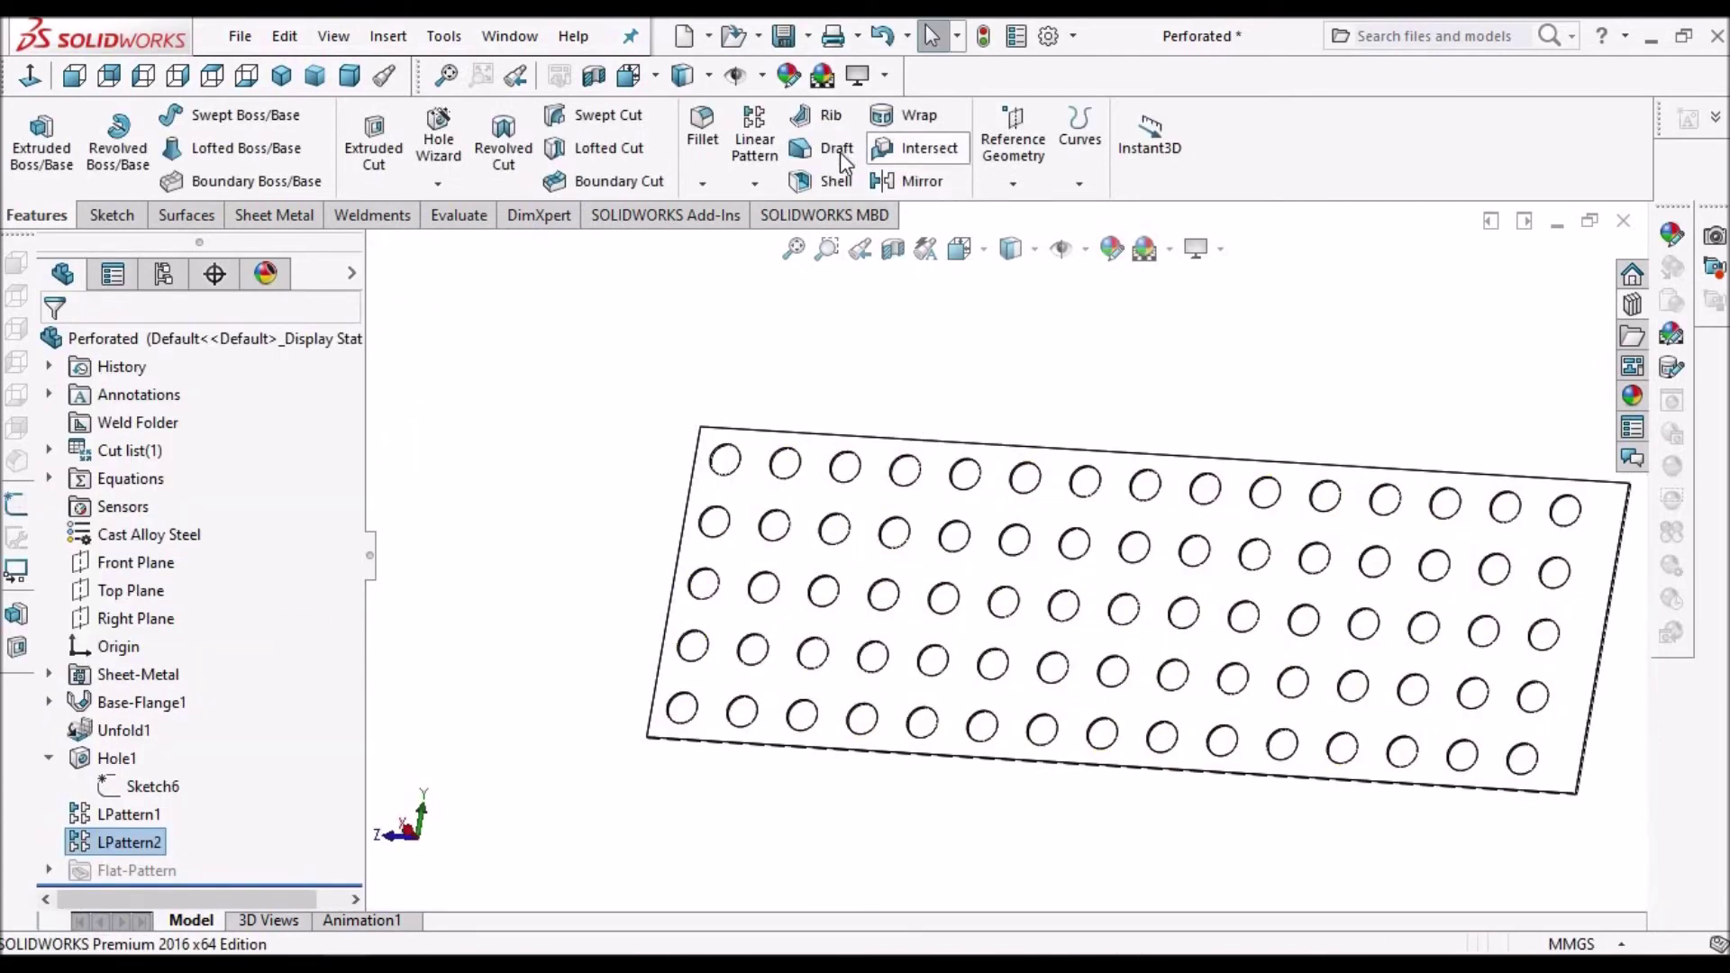
- Fold the perforated sheet back into a cylinder, keeping its short end edge fixed and collecting all bends
{"action": "left_click", "coordinate": [274, 214]}
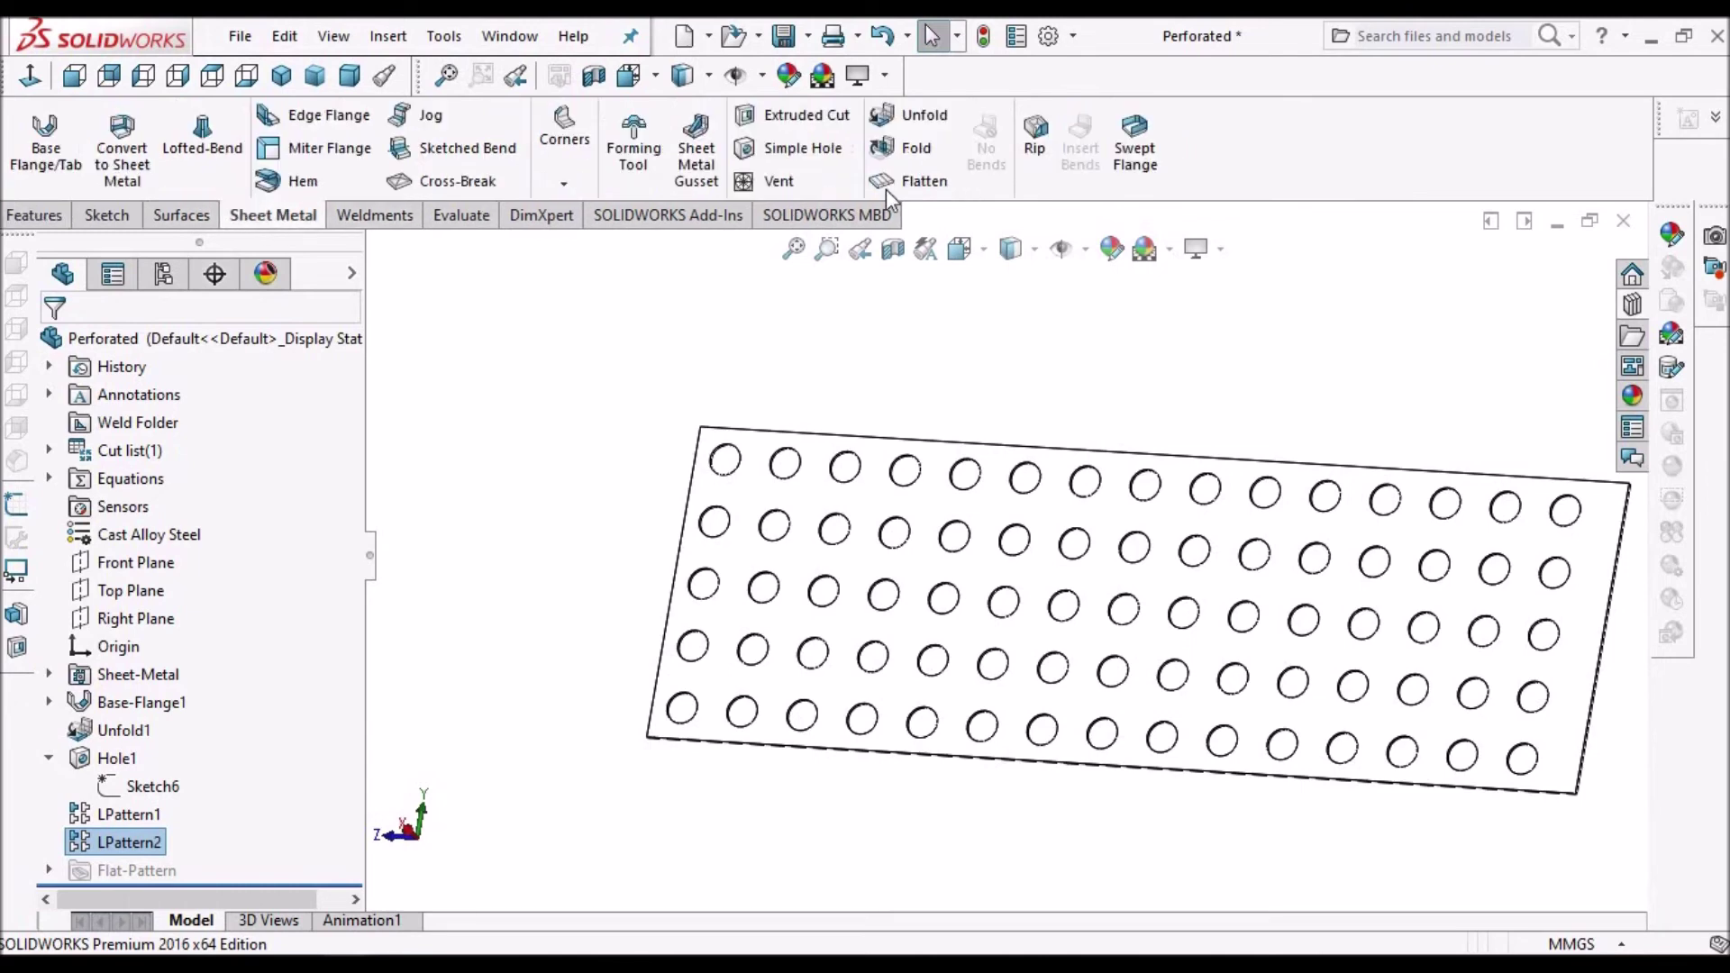
{"action": "left_click", "coordinate": [915, 150]}
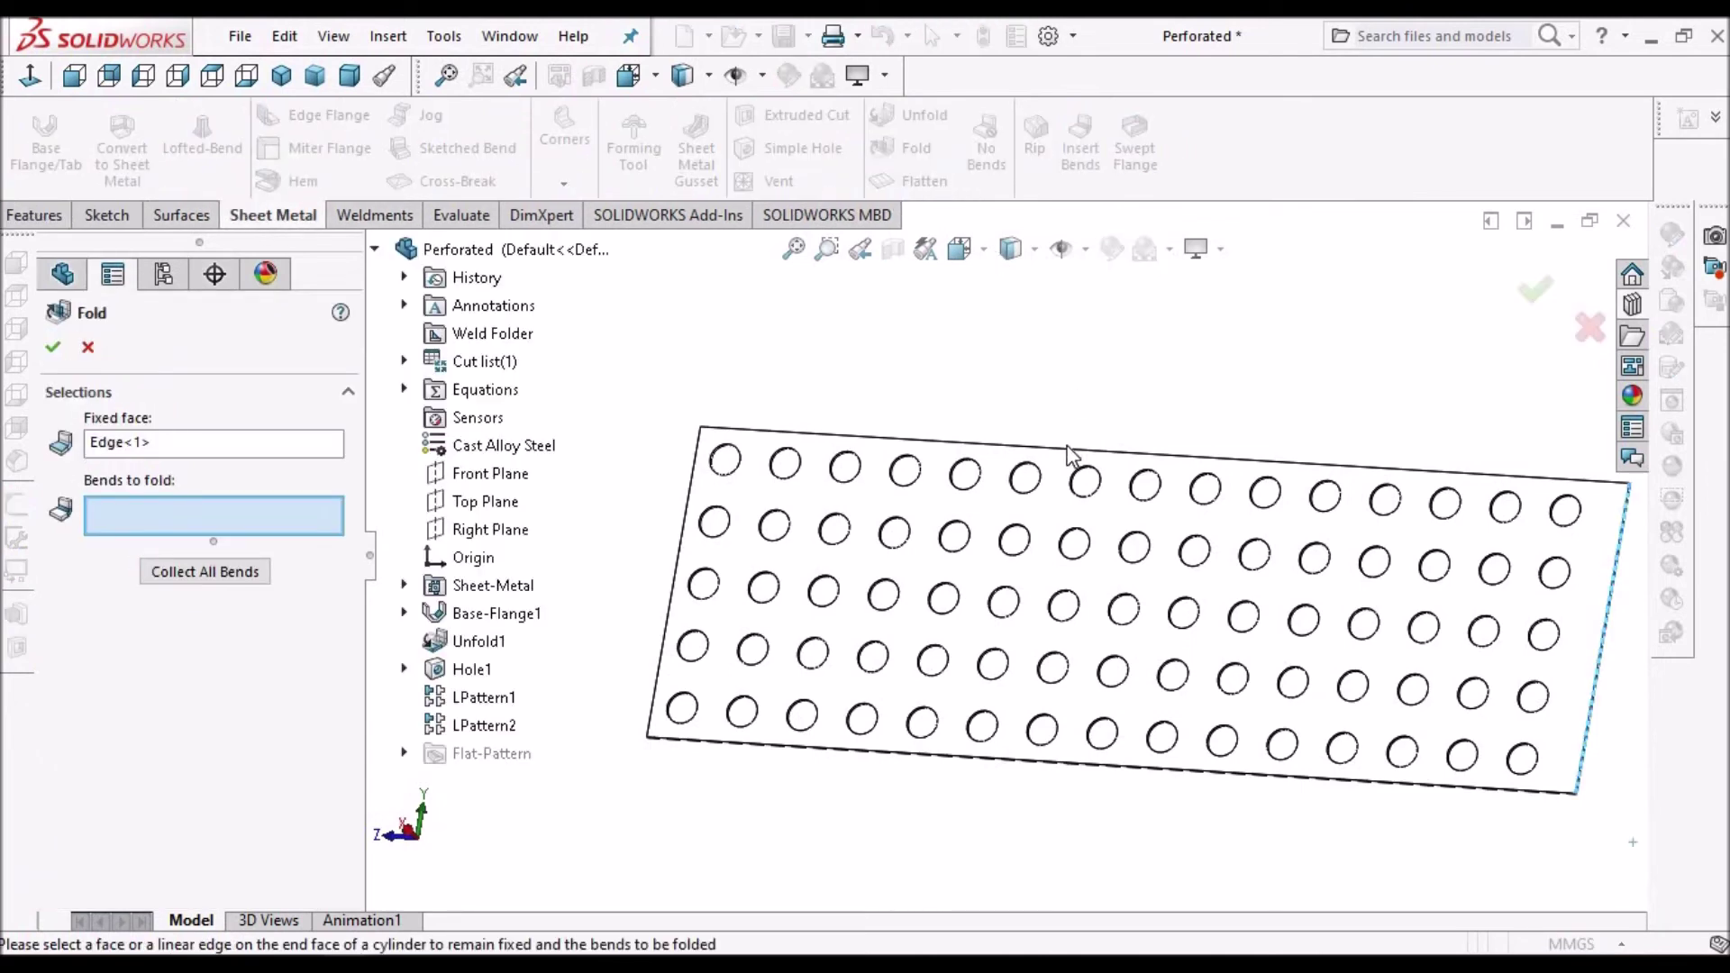
{"action": "left_click", "coordinate": [206, 571]}
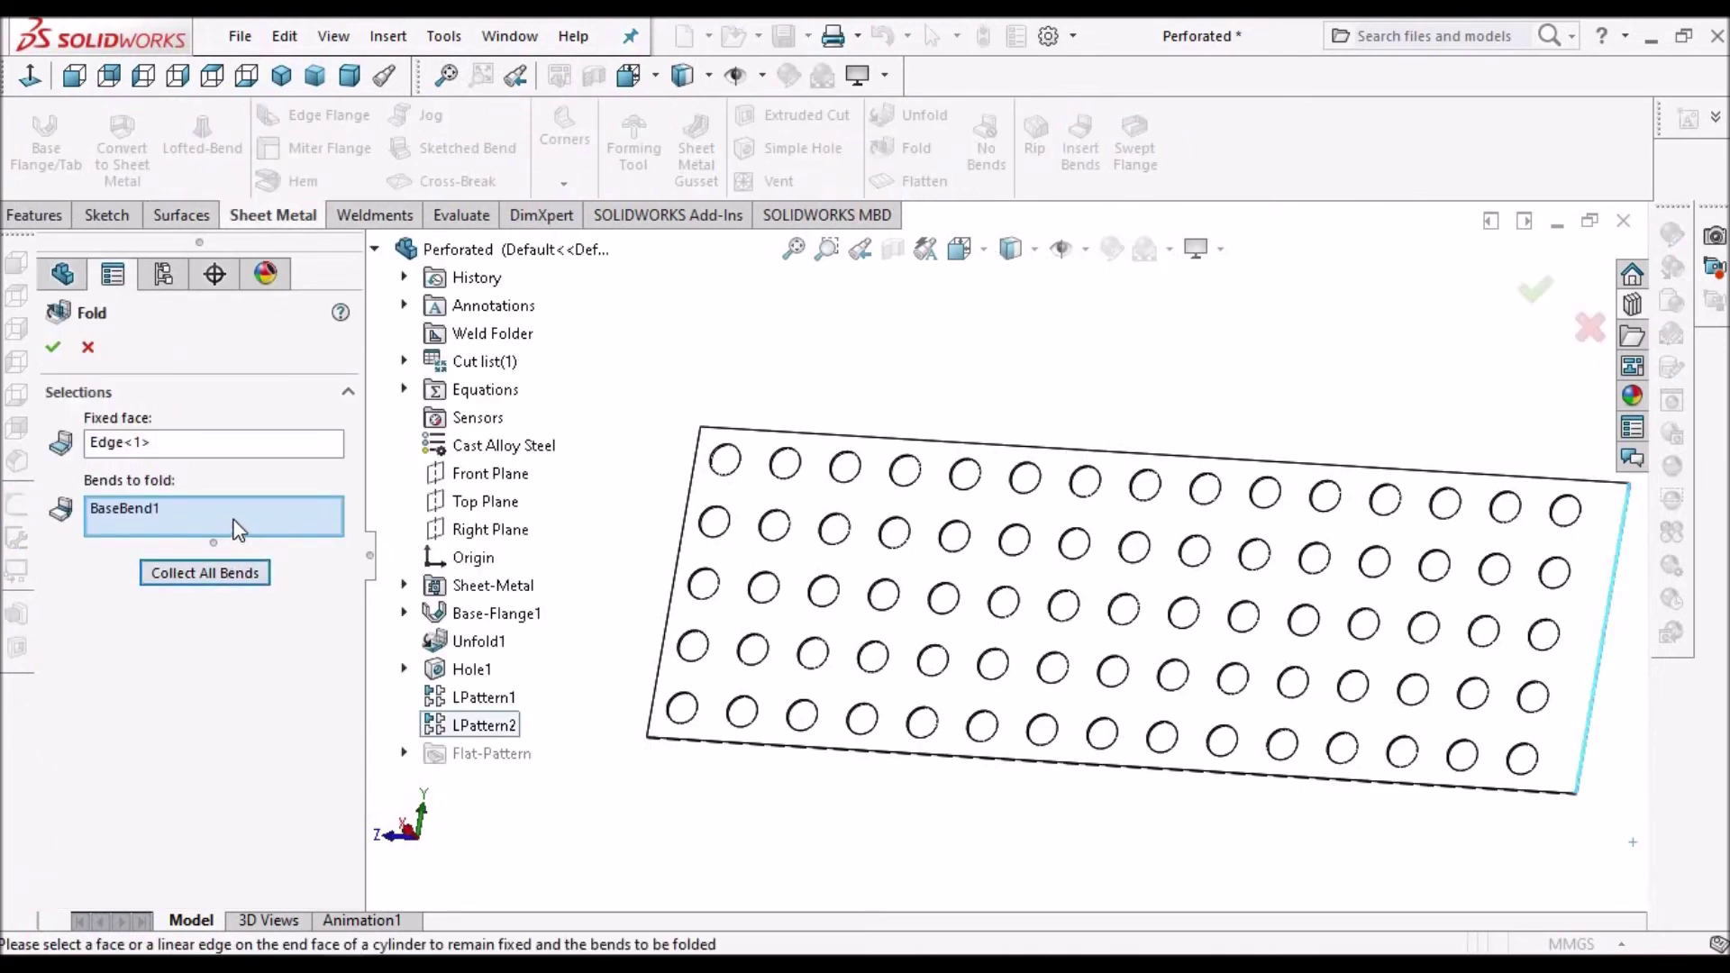
{"action": "key", "text": "Return"}
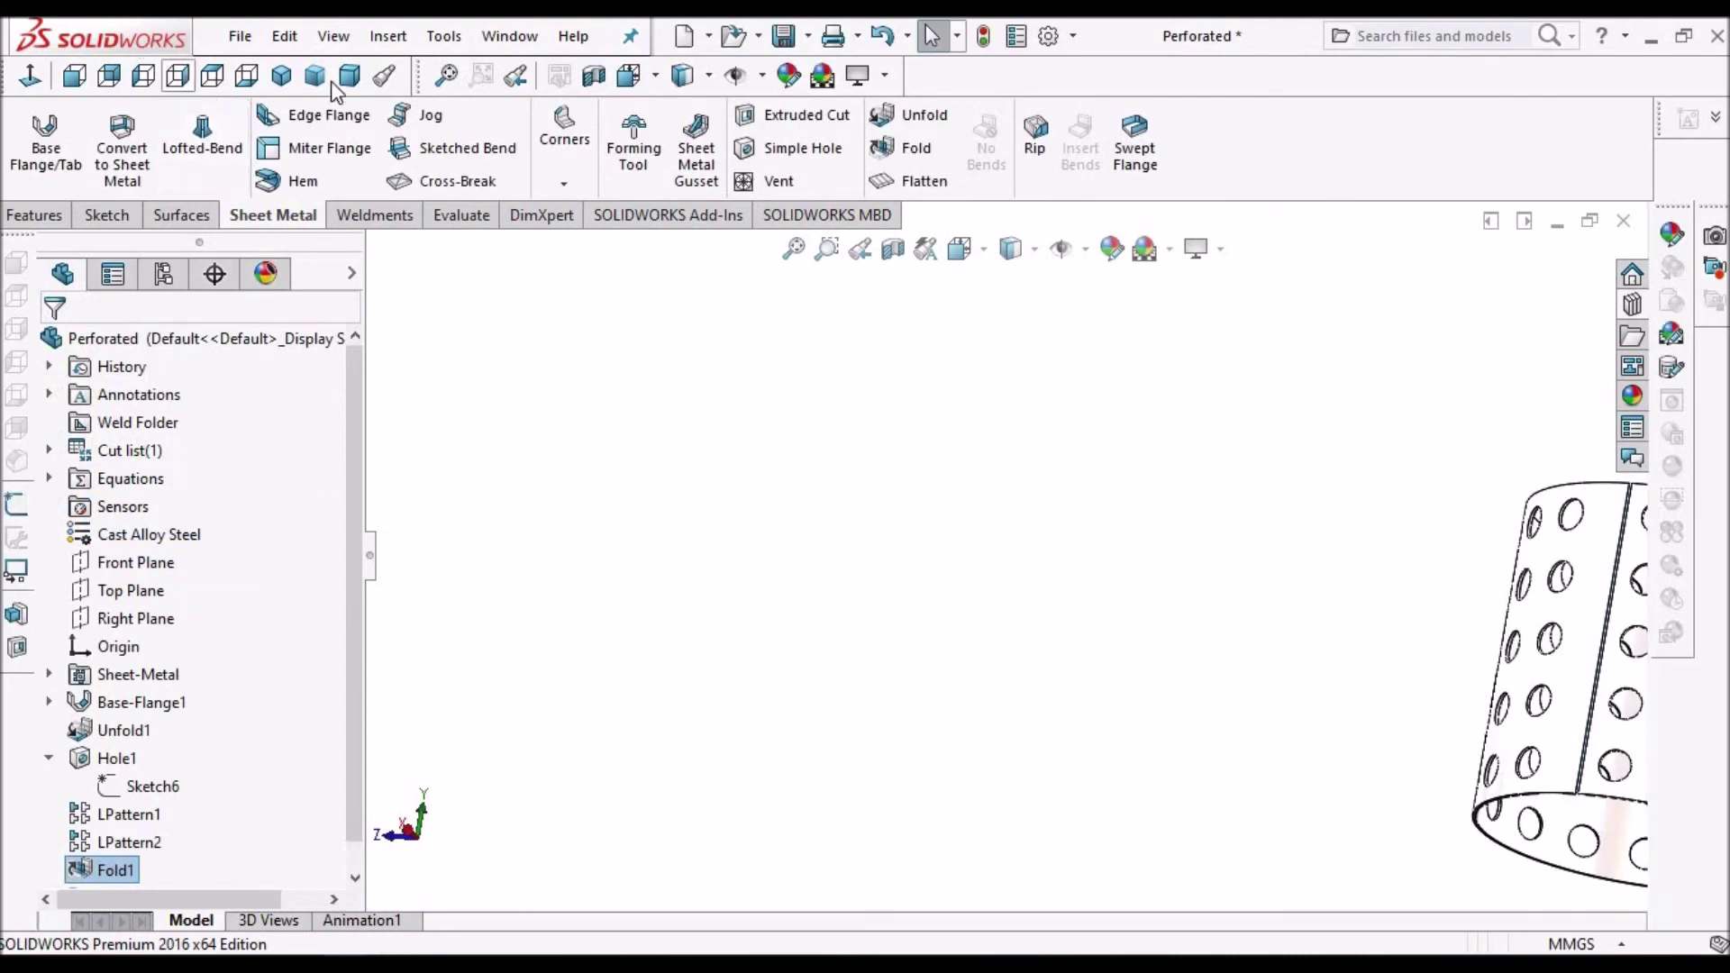
- Examine the folded perforated tube in dimetric view and from several angles, including the holes and the open seam
{"action": "left_click", "coordinate": [349, 76]}
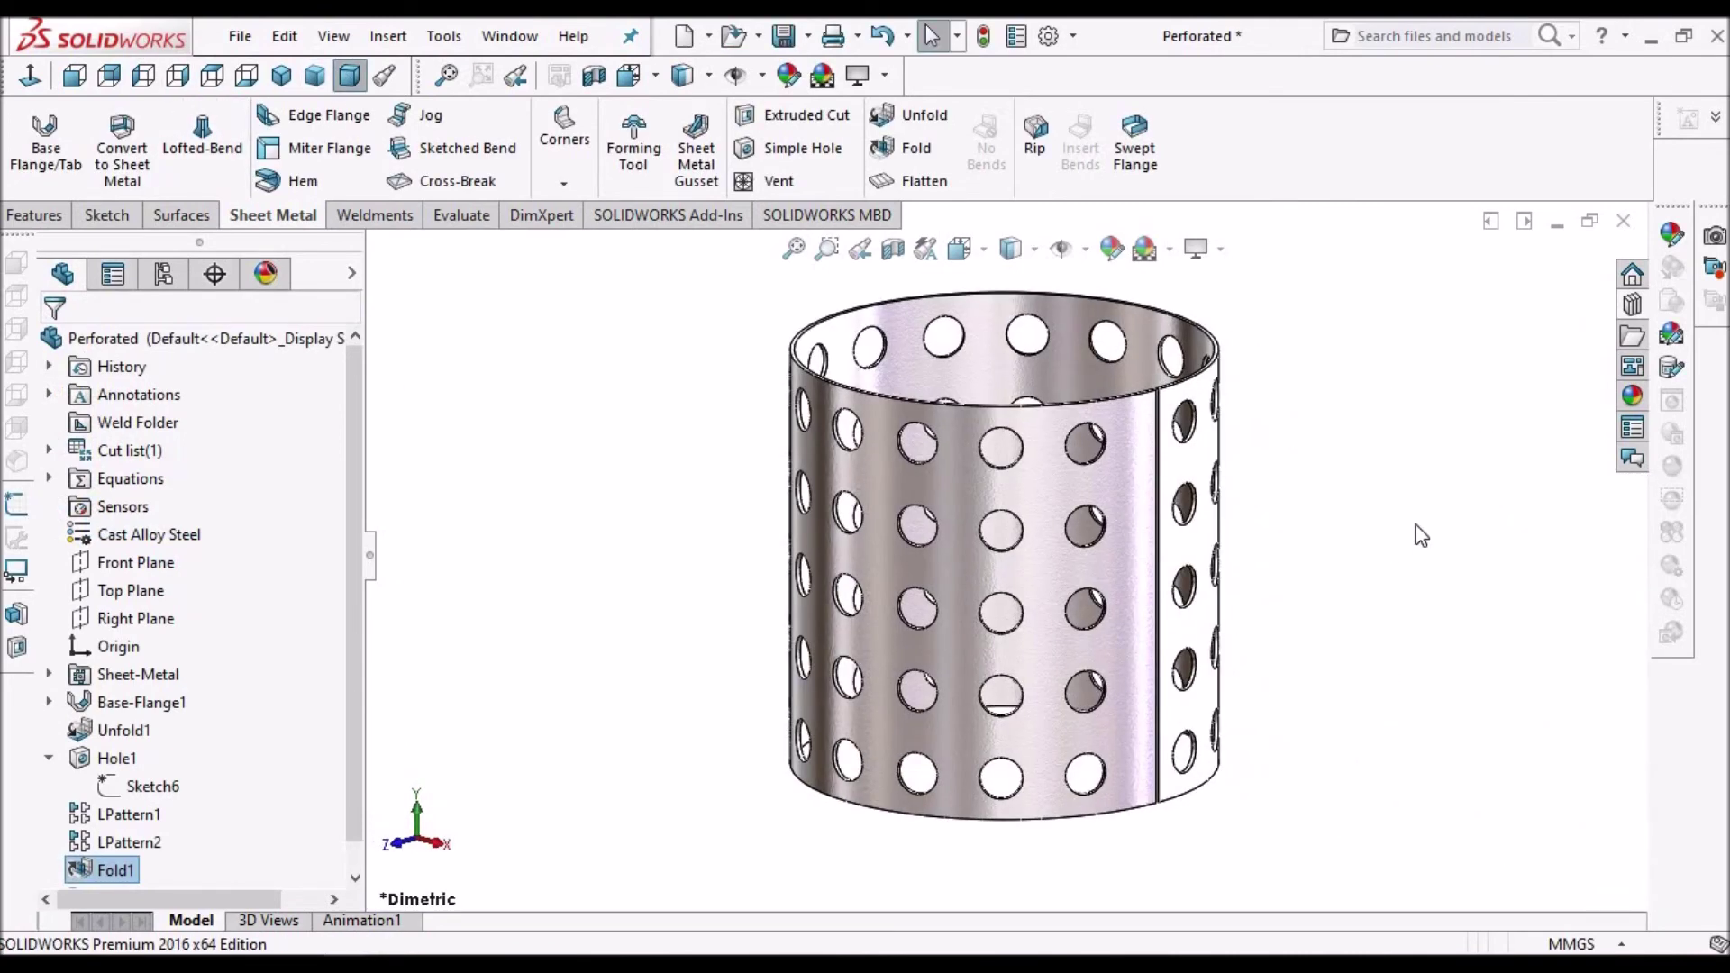
{"action": "middle_click_drag", "start_coordinate": [907, 451], "coordinate": [1199, 595]}
{"action": "scroll", "coordinate": [1079, 587], "scroll_direction": "down", "scroll_amount": 3}
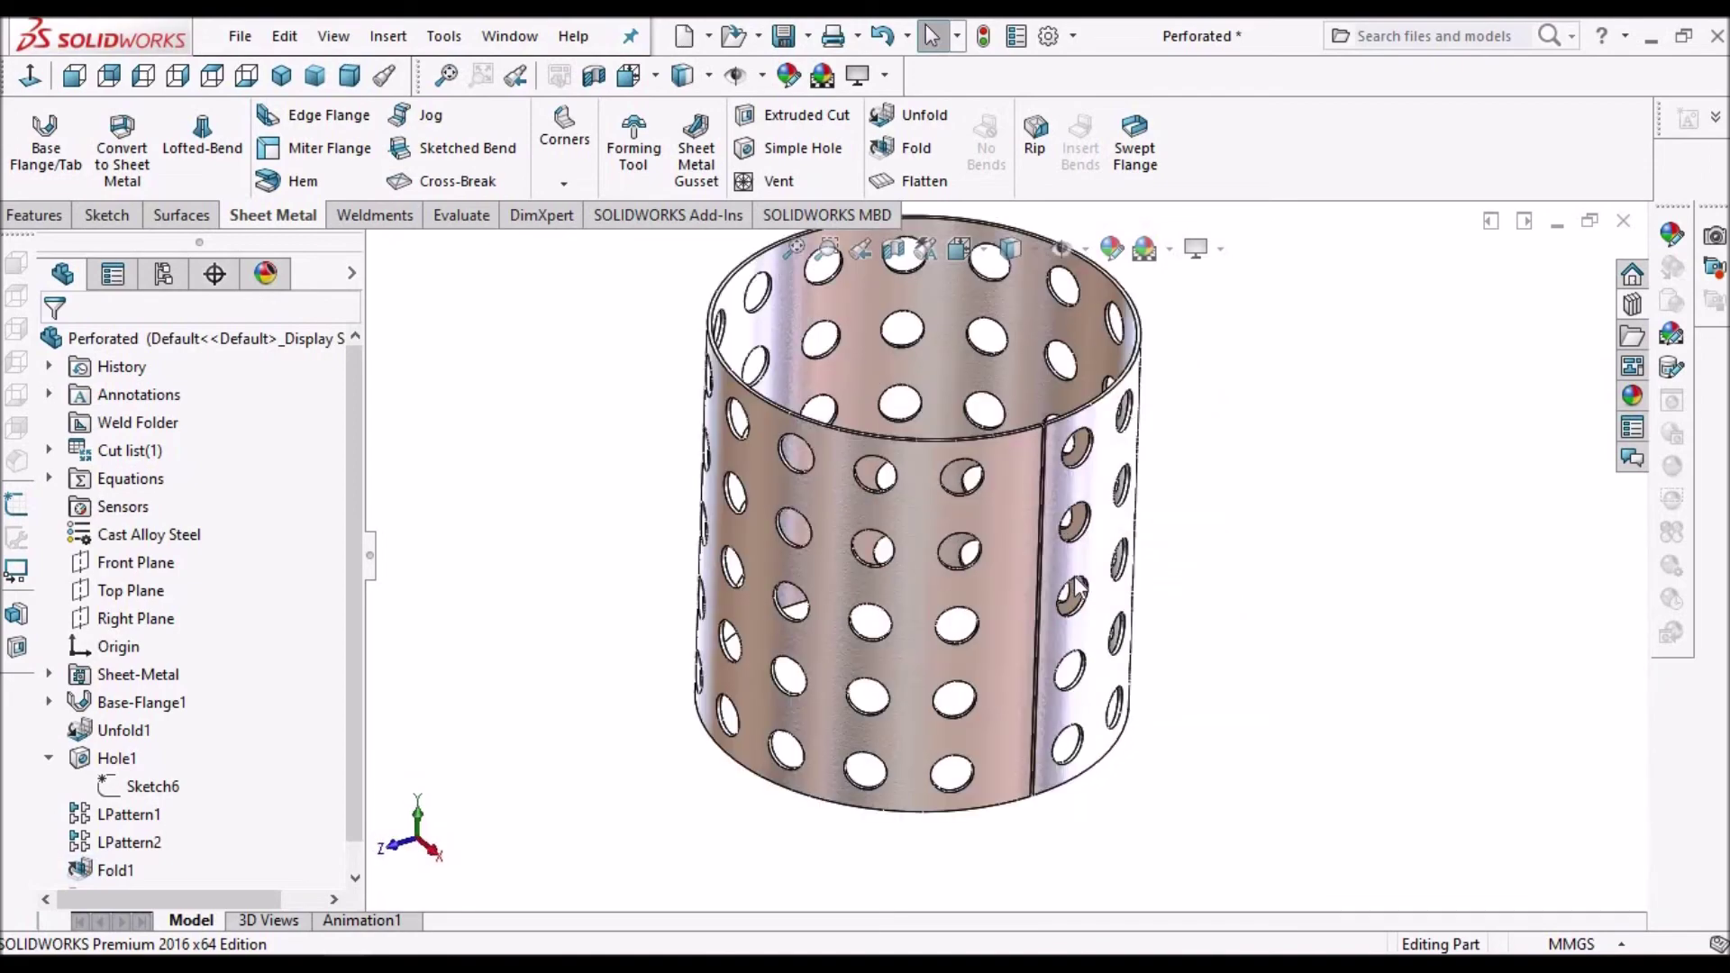
{"action": "middle_click_drag", "start_coordinate": [1008, 560], "coordinate": [1275, 565]}
{"action": "scroll", "coordinate": [1066, 570], "scroll_direction": "down", "scroll_amount": 5}
{"action": "scroll", "coordinate": [859, 628], "scroll_direction": "up", "scroll_amount": 5}
{"action": "middle_click_drag", "start_coordinate": [859, 628], "coordinate": [1016, 606]}
{"action": "scroll", "coordinate": [823, 748], "scroll_direction": "down", "scroll_amount": 5}
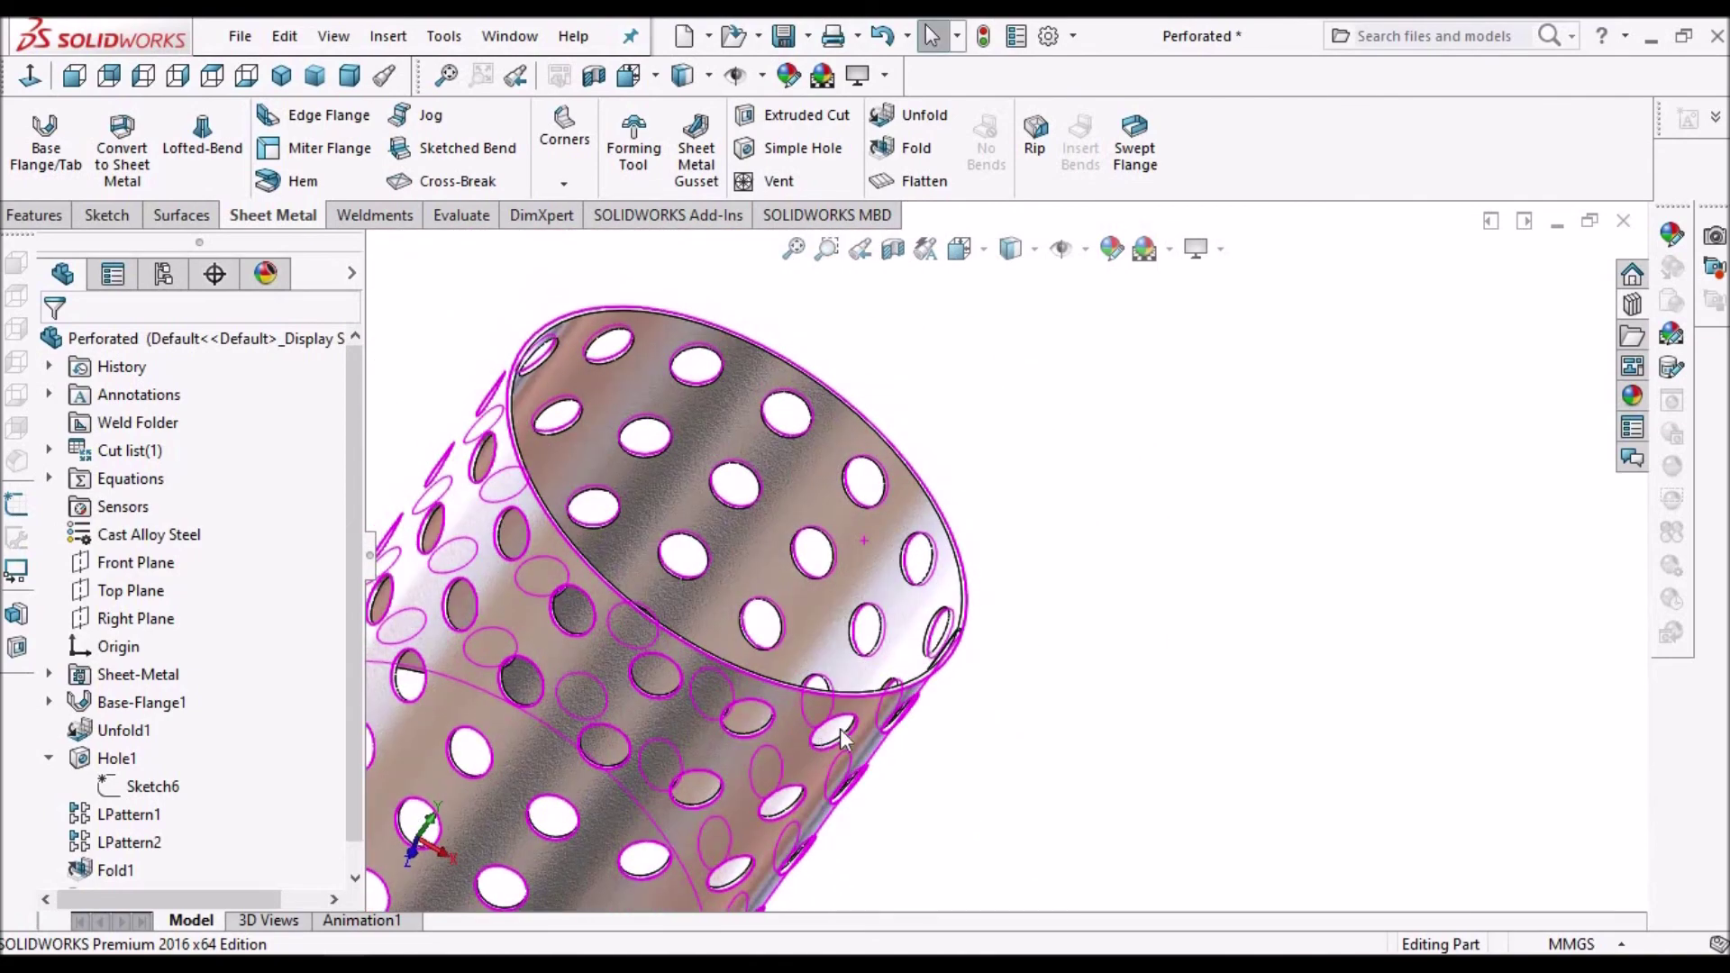
{"action": "scroll", "coordinate": [820, 747], "scroll_direction": "up", "scroll_amount": 5}
{"action": "middle_click_drag", "start_coordinate": [820, 746], "coordinate": [874, 622]}
{"action": "scroll", "coordinate": [1044, 463], "scroll_direction": "down", "scroll_amount": 5}
{"action": "middle_click_drag", "start_coordinate": [1043, 463], "coordinate": [1110, 430]}
{"action": "scroll", "coordinate": [1073, 389], "scroll_direction": "down", "scroll_amount": 2}
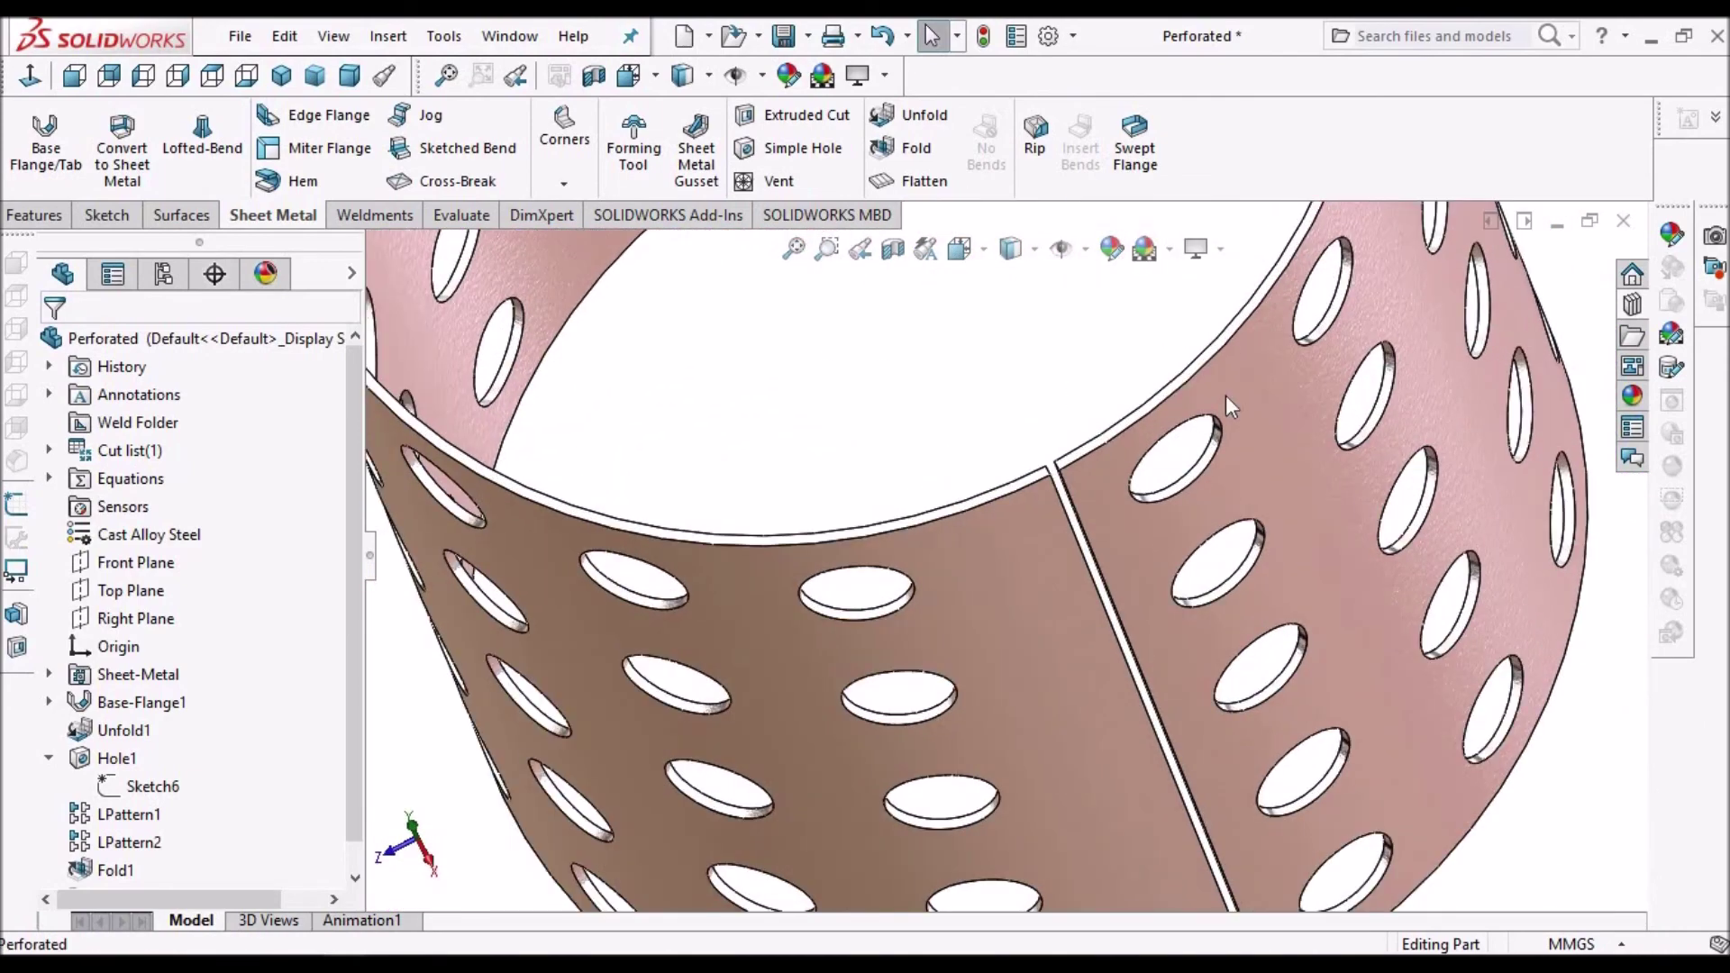
- Start an Extruded Boss/Base with its sketch on the tube's ring-shaped end face at the seam
{"action": "left_click", "coordinate": [36, 215]}
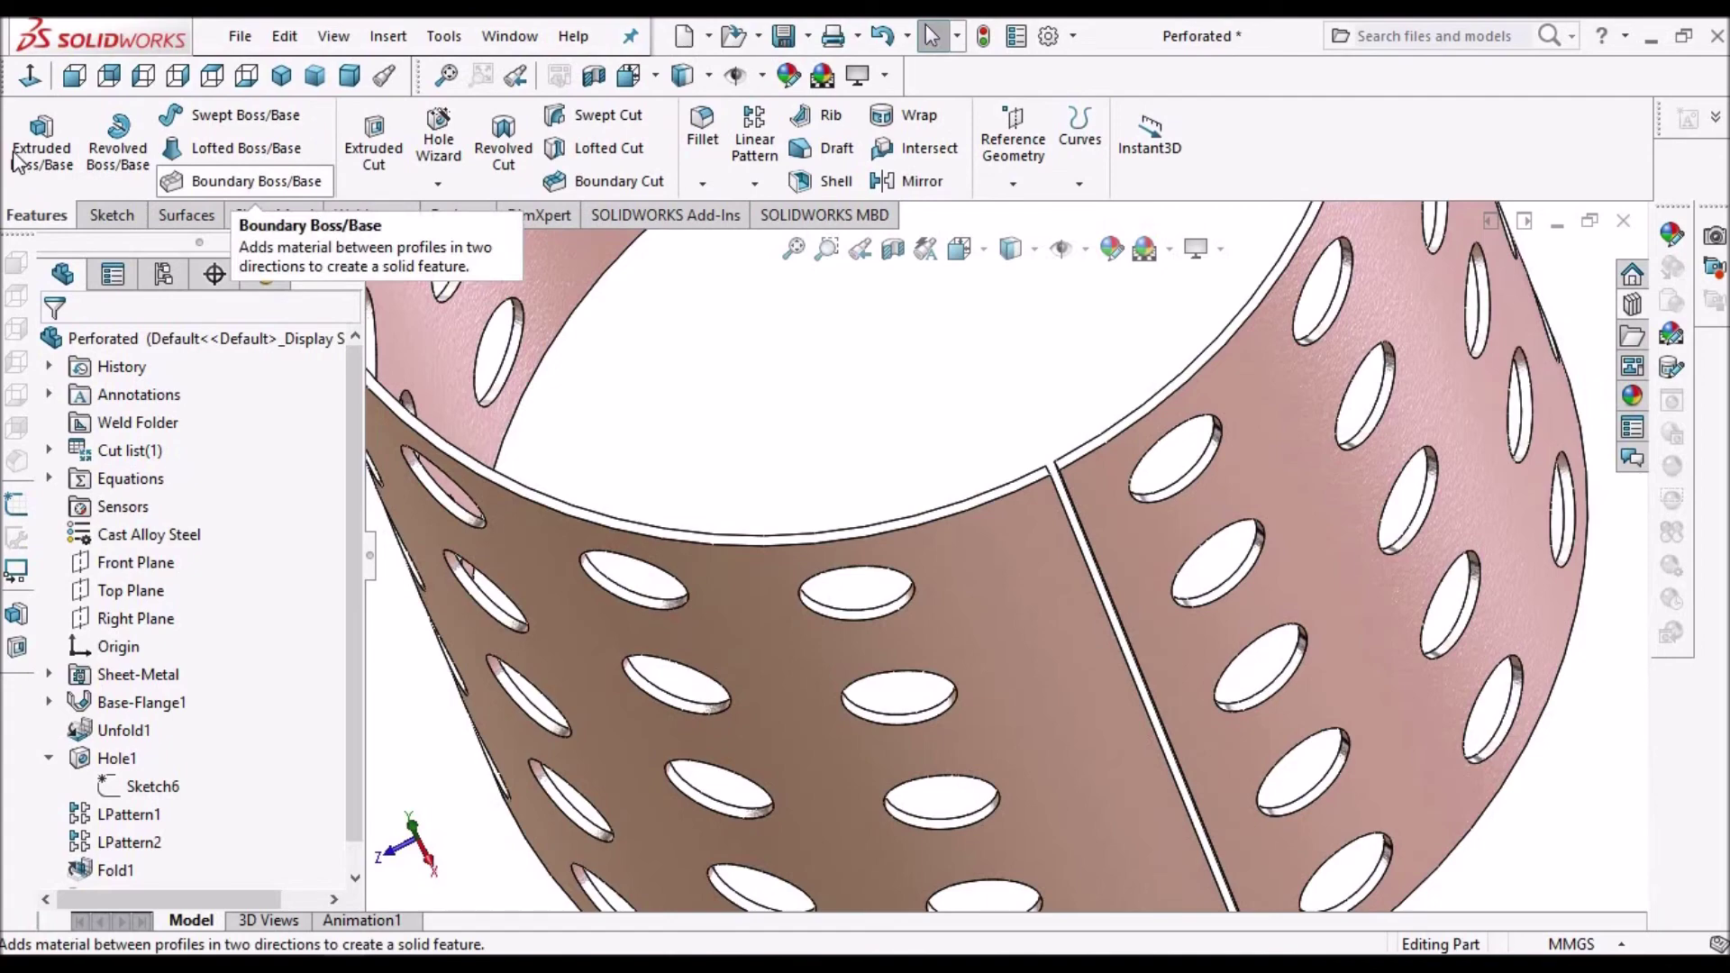
{"action": "left_click", "coordinate": [41, 155]}
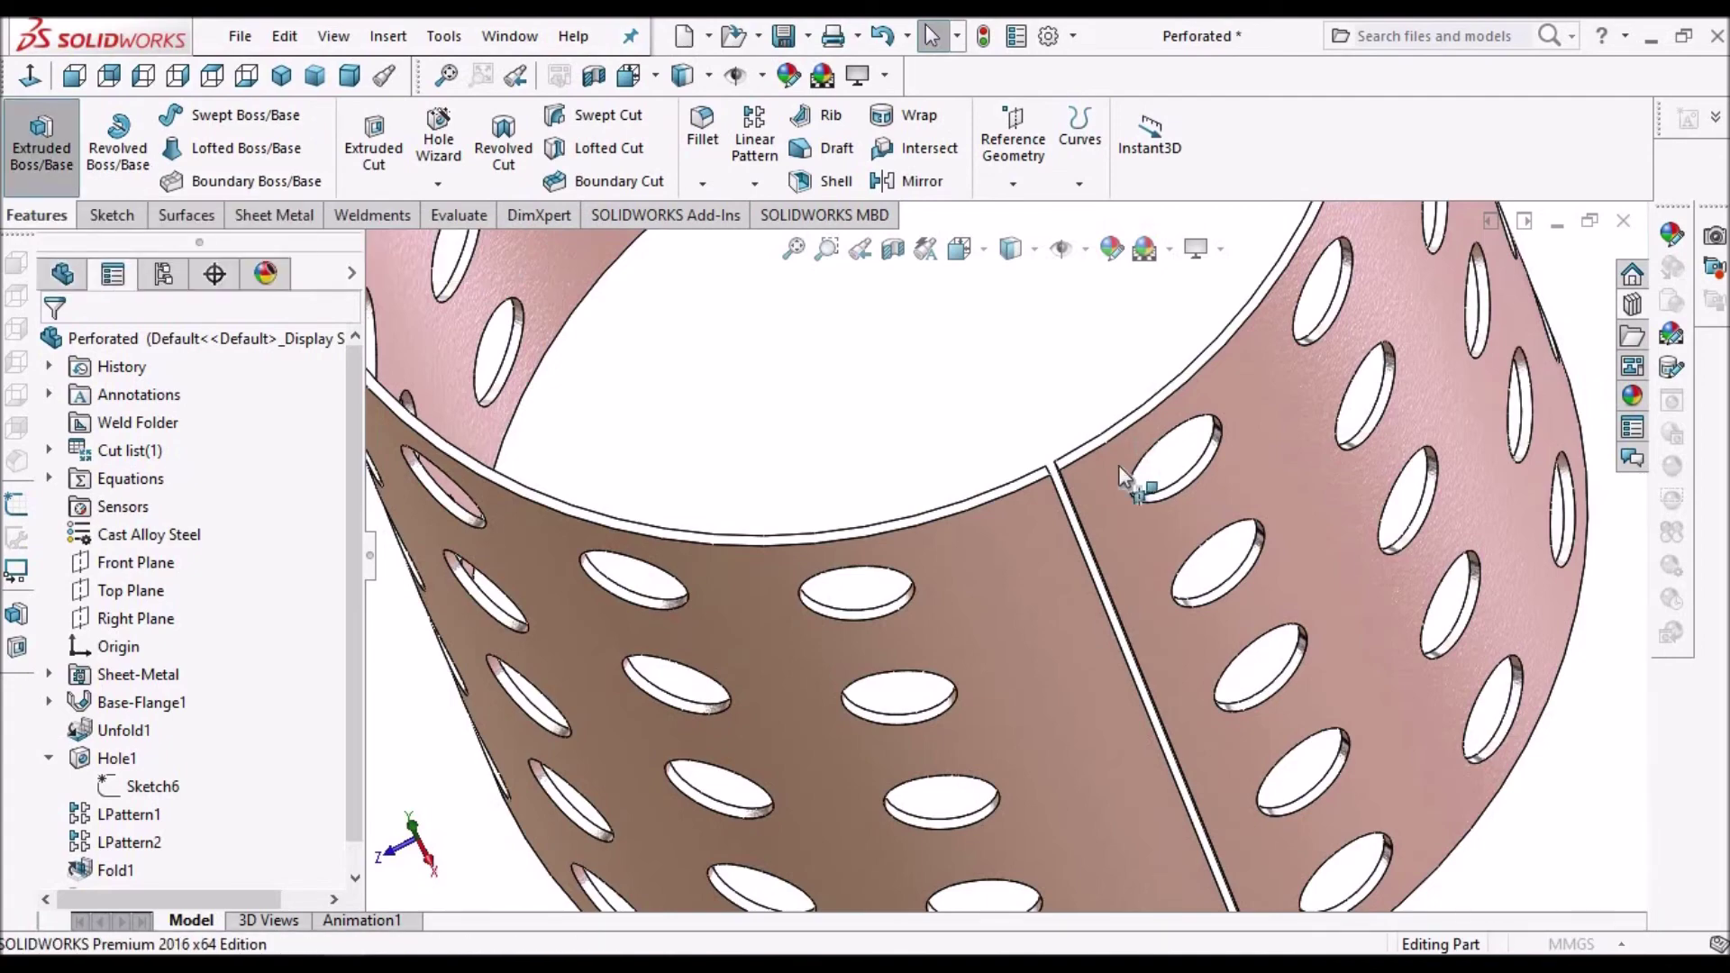
{"action": "scroll", "coordinate": [1037, 478], "scroll_direction": "down", "scroll_amount": 3}
{"action": "scroll", "coordinate": [970, 474], "scroll_direction": "down", "scroll_amount": 2}
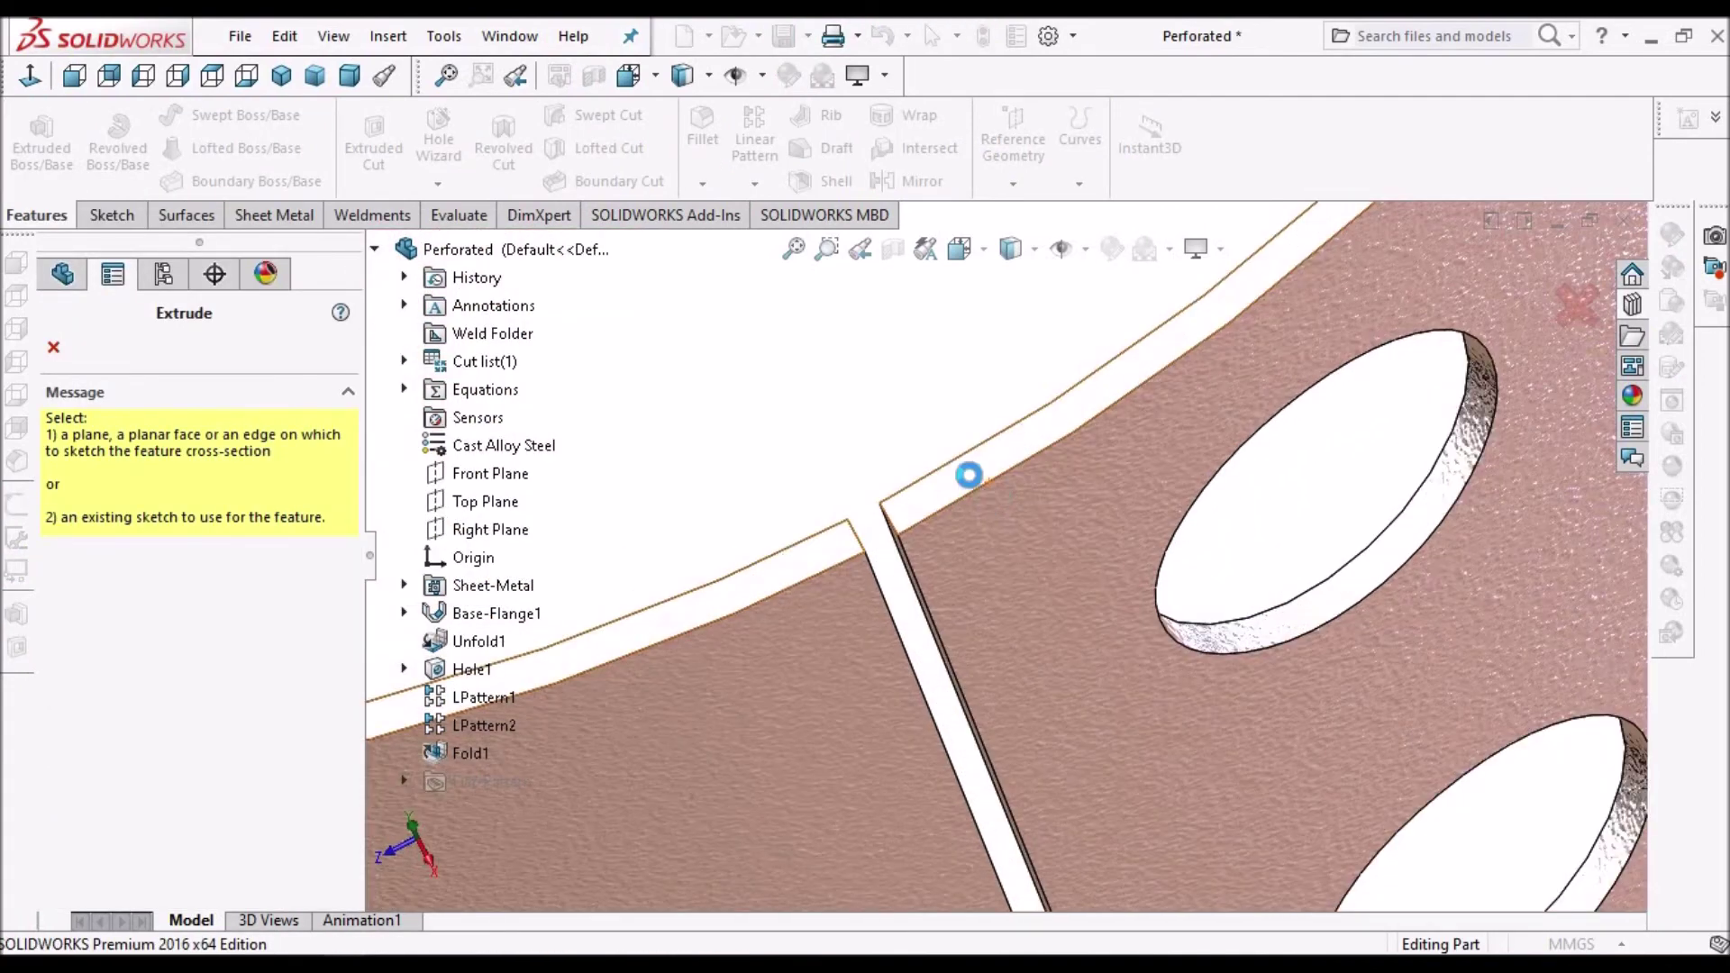
{"action": "left_click", "coordinate": [970, 474]}
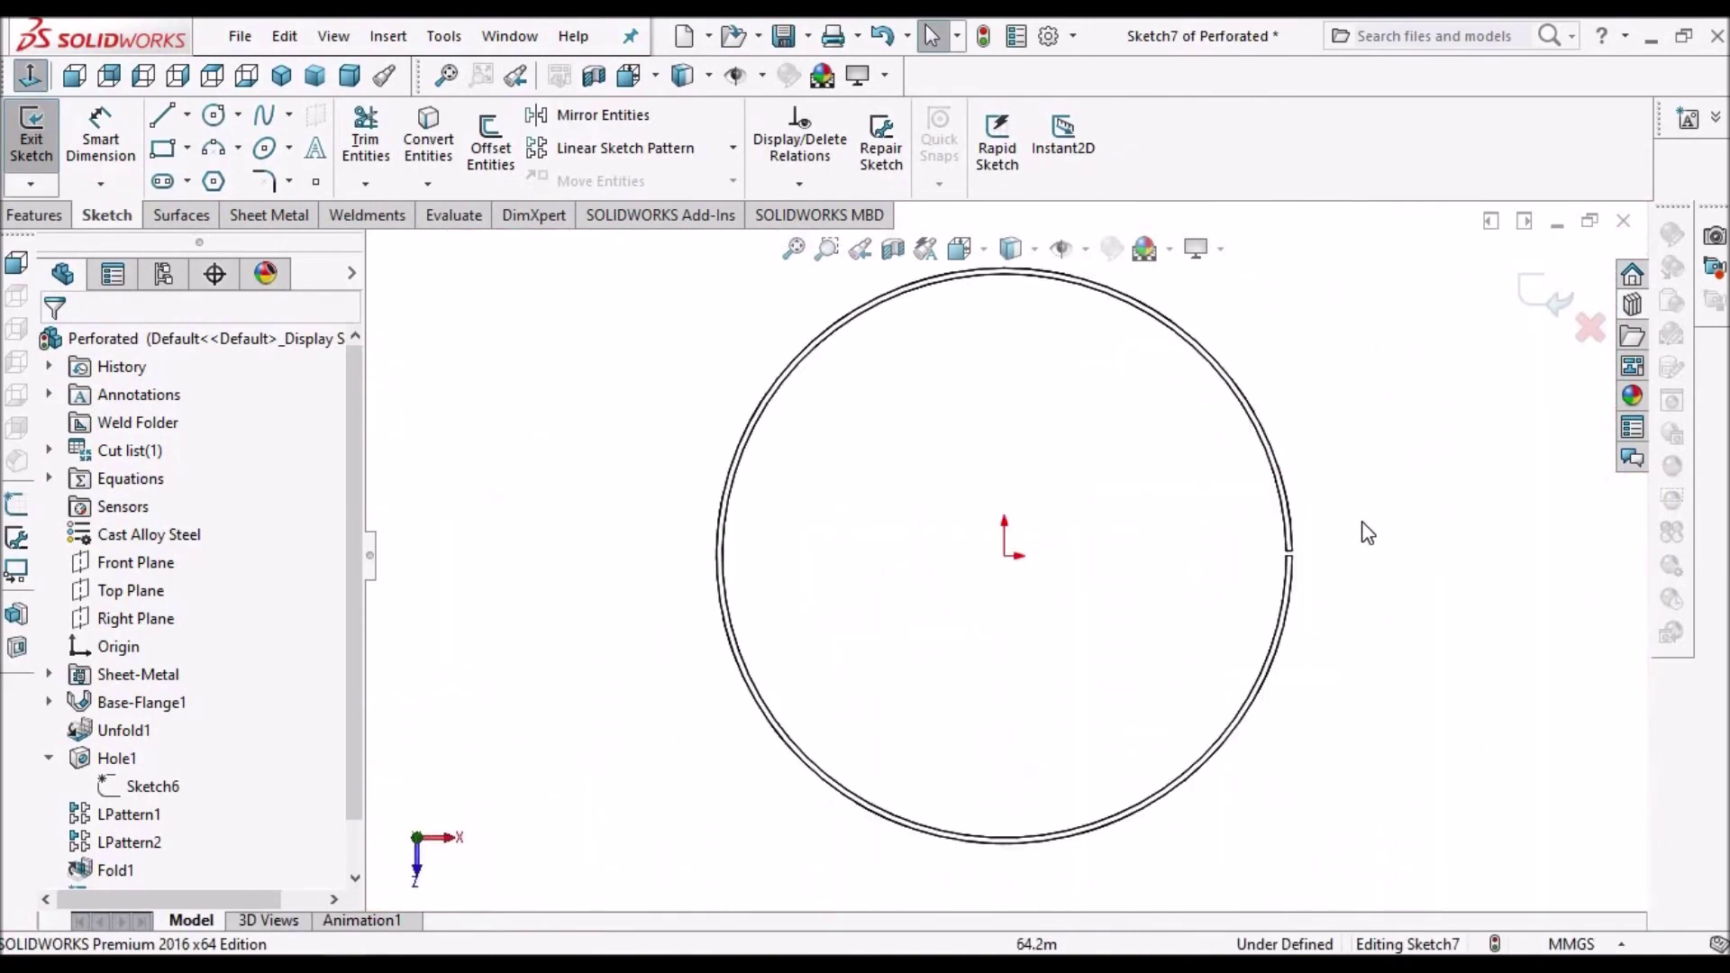
- Convert the two short wall-end edges on either side of the seam gap into sketch lines
{"action": "scroll", "coordinate": [1361, 529], "scroll_direction": "down", "scroll_amount": 3}
{"action": "scroll", "coordinate": [1039, 631], "scroll_direction": "down", "scroll_amount": 4}
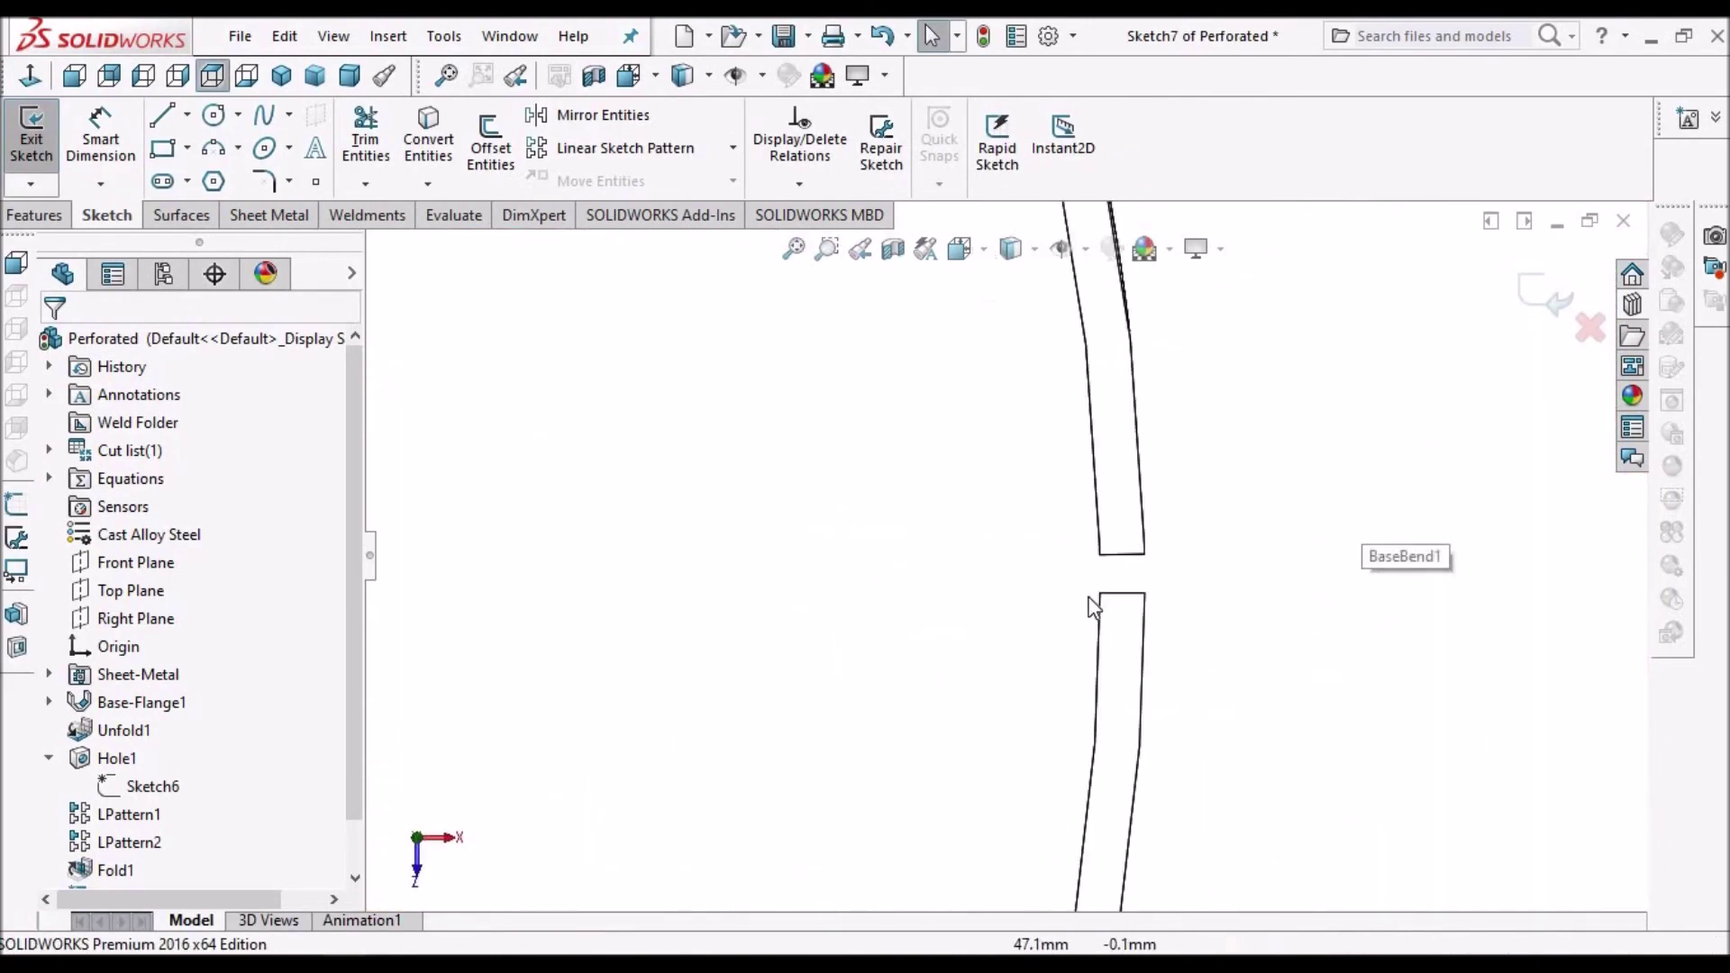
{"action": "left_click", "coordinate": [1139, 532]}
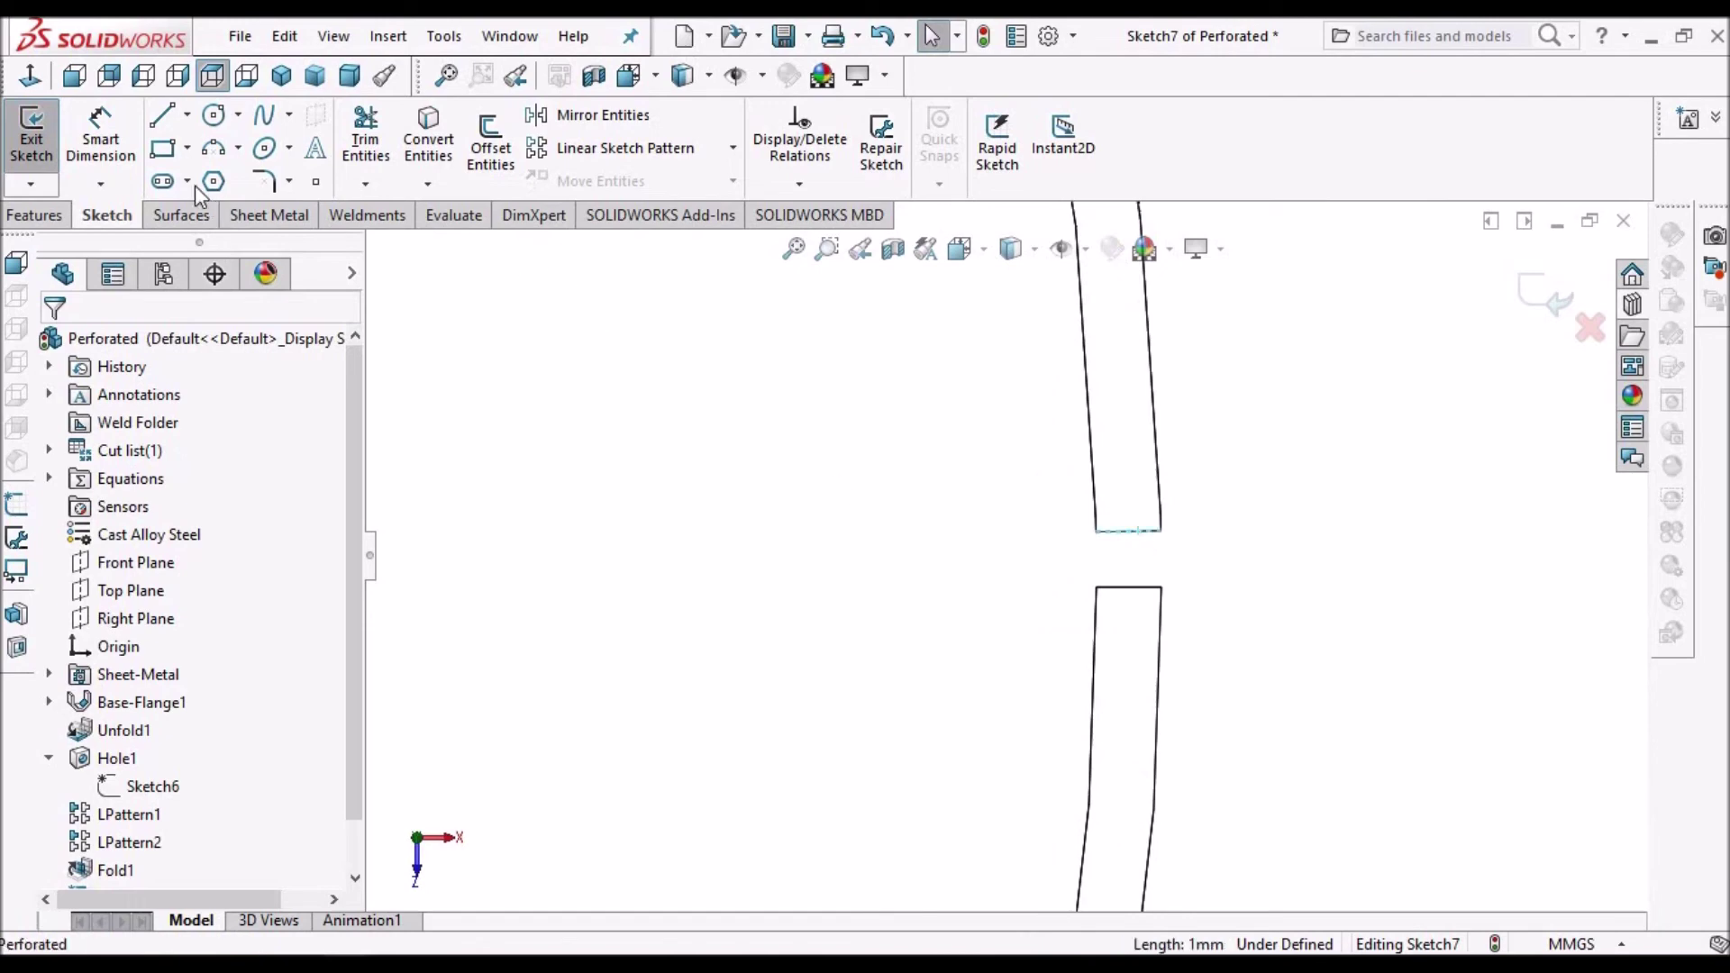
{"action": "left_click", "coordinate": [428, 144]}
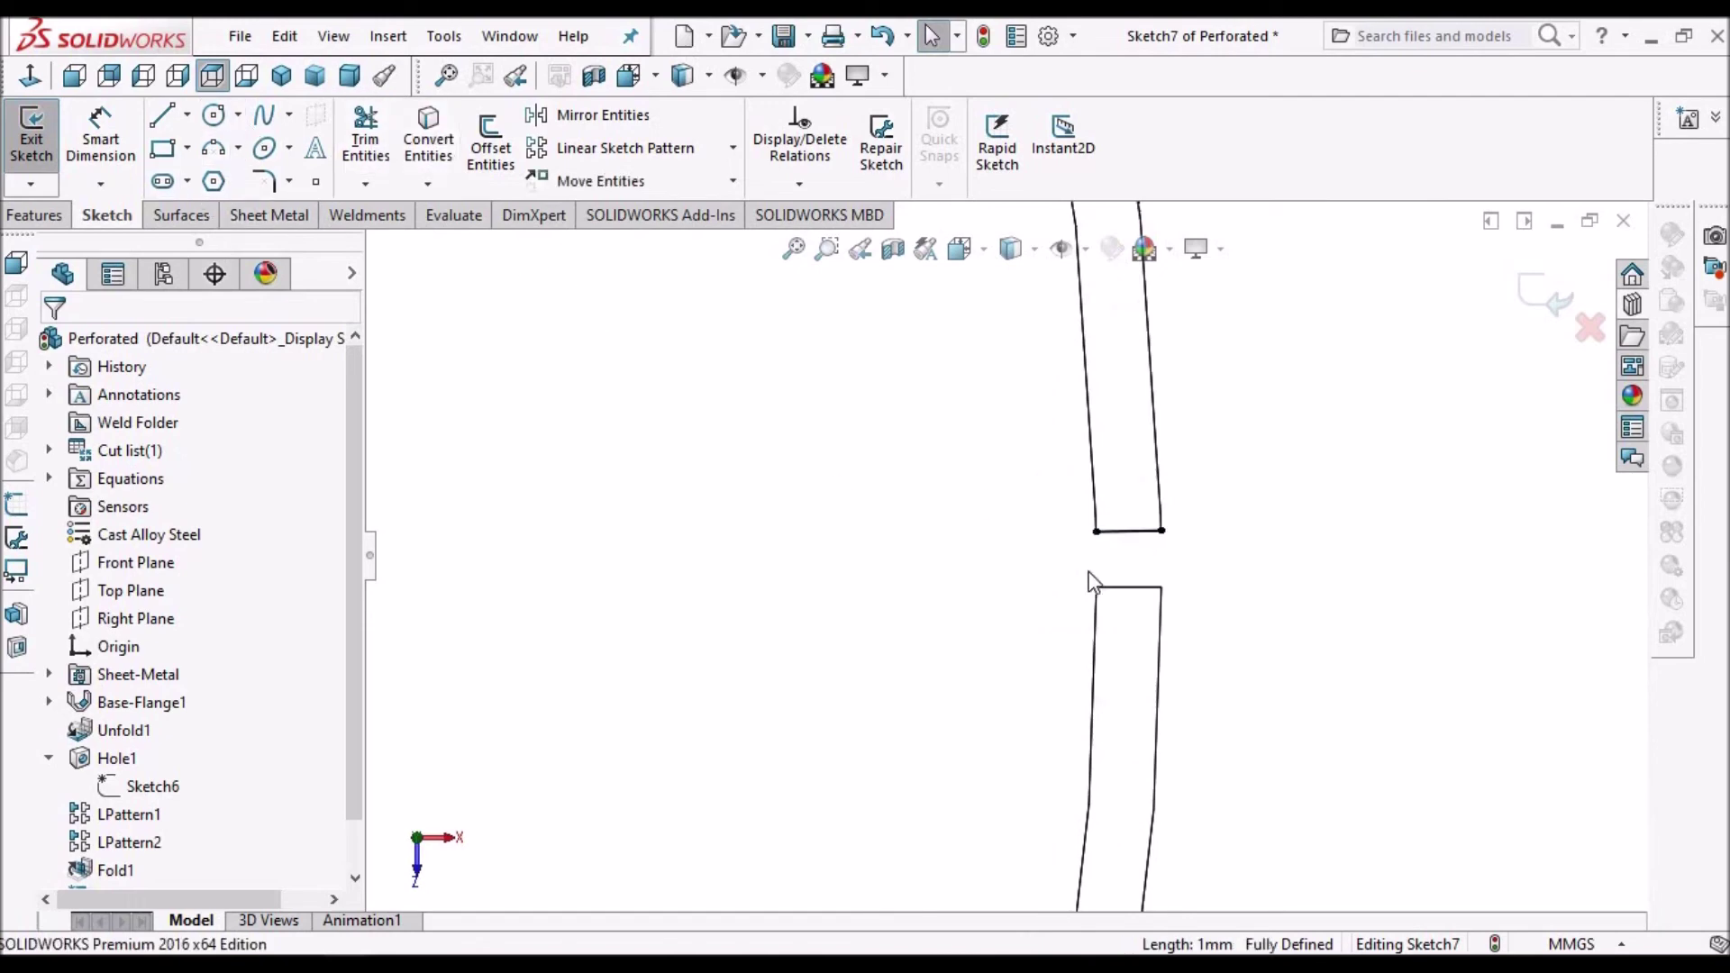
{"action": "left_click", "coordinate": [1123, 589]}
{"action": "left_click", "coordinate": [428, 144]}
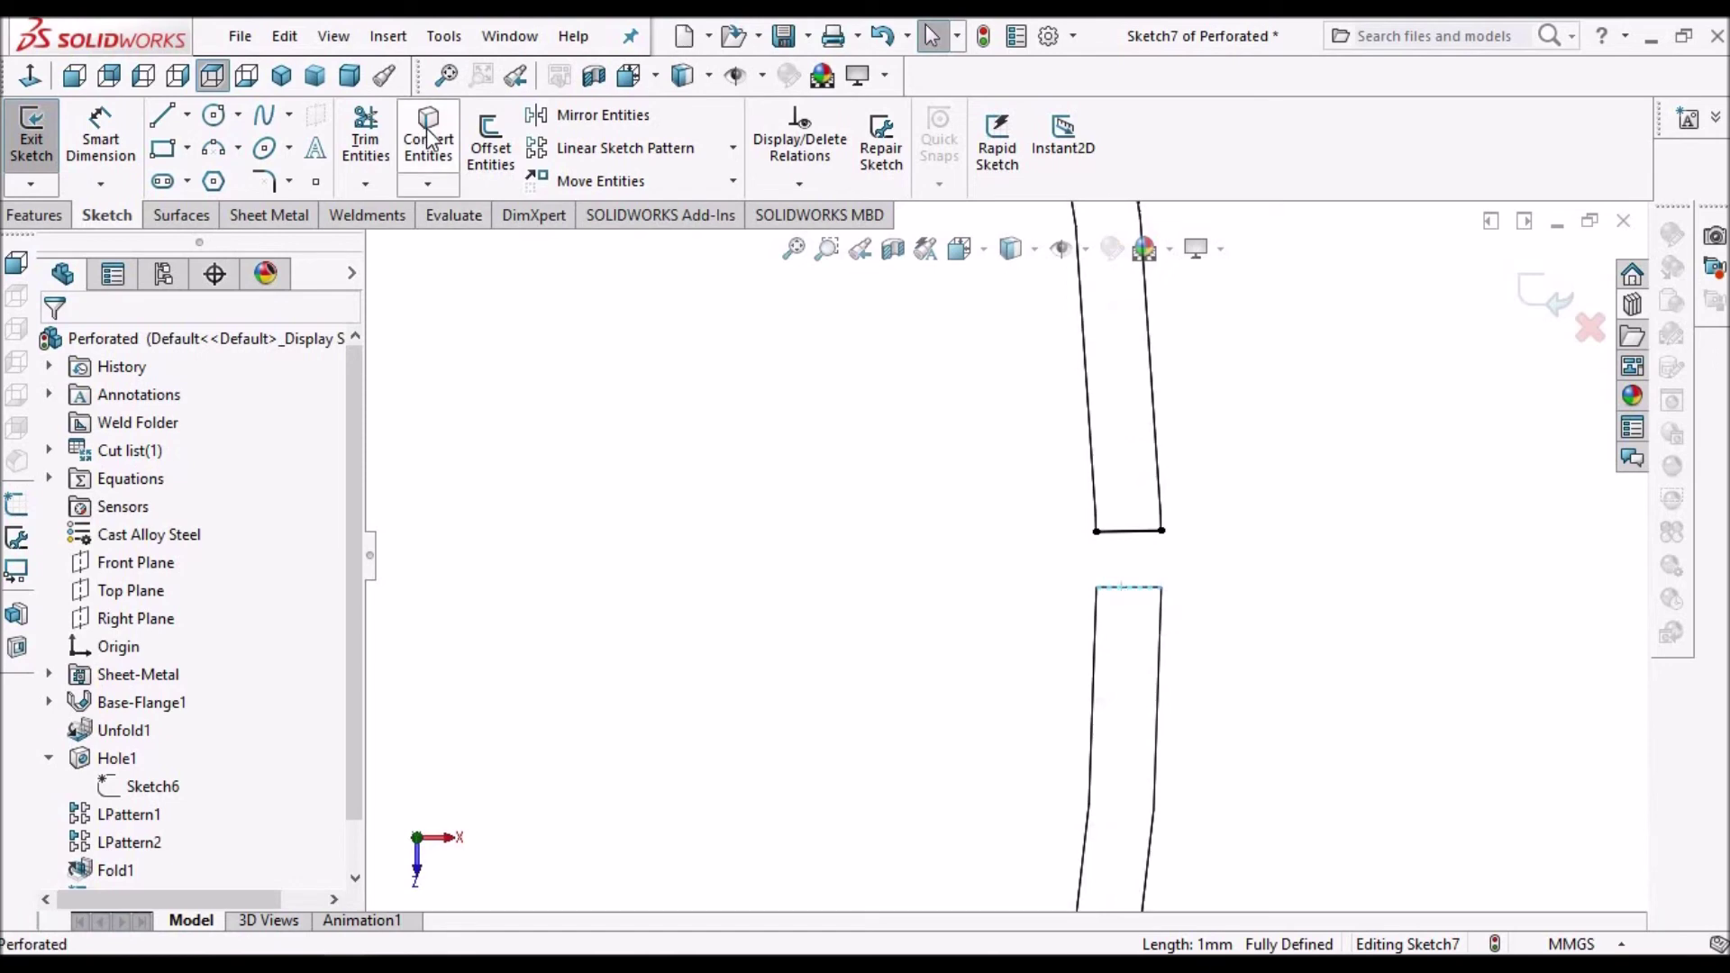
- Draw a line across the seam gap joining the inner endpoints of the two converted edges
{"action": "key", "text": "l"}
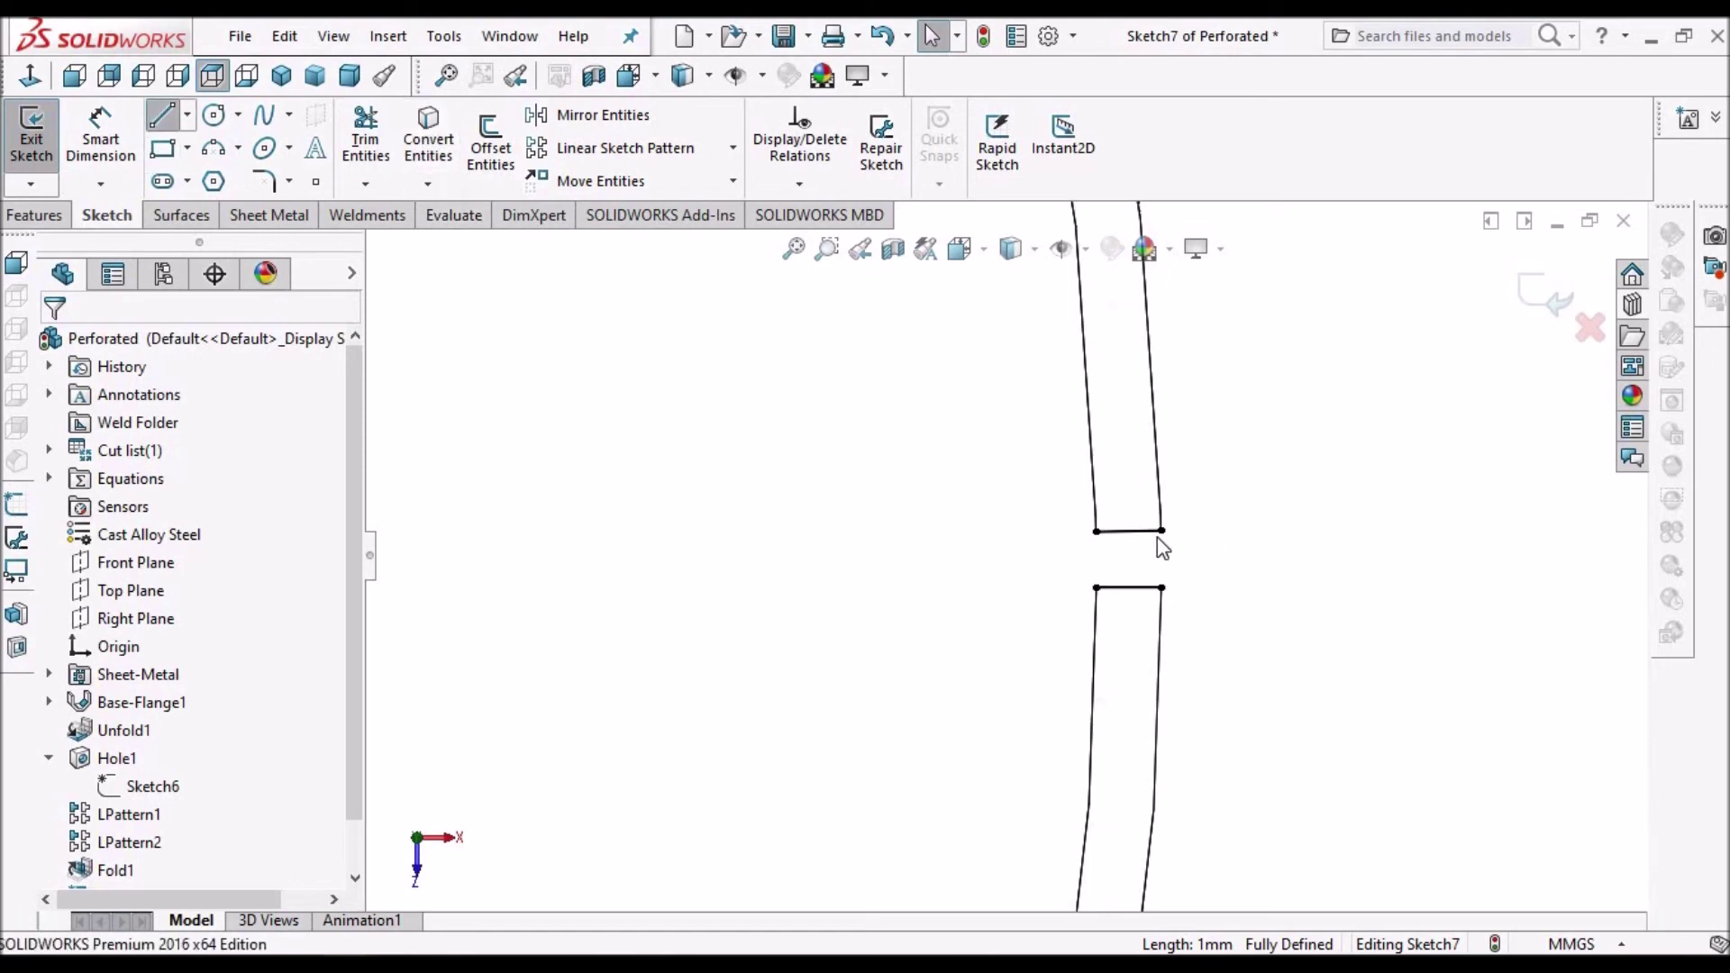
{"action": "left_click", "coordinate": [1095, 532]}
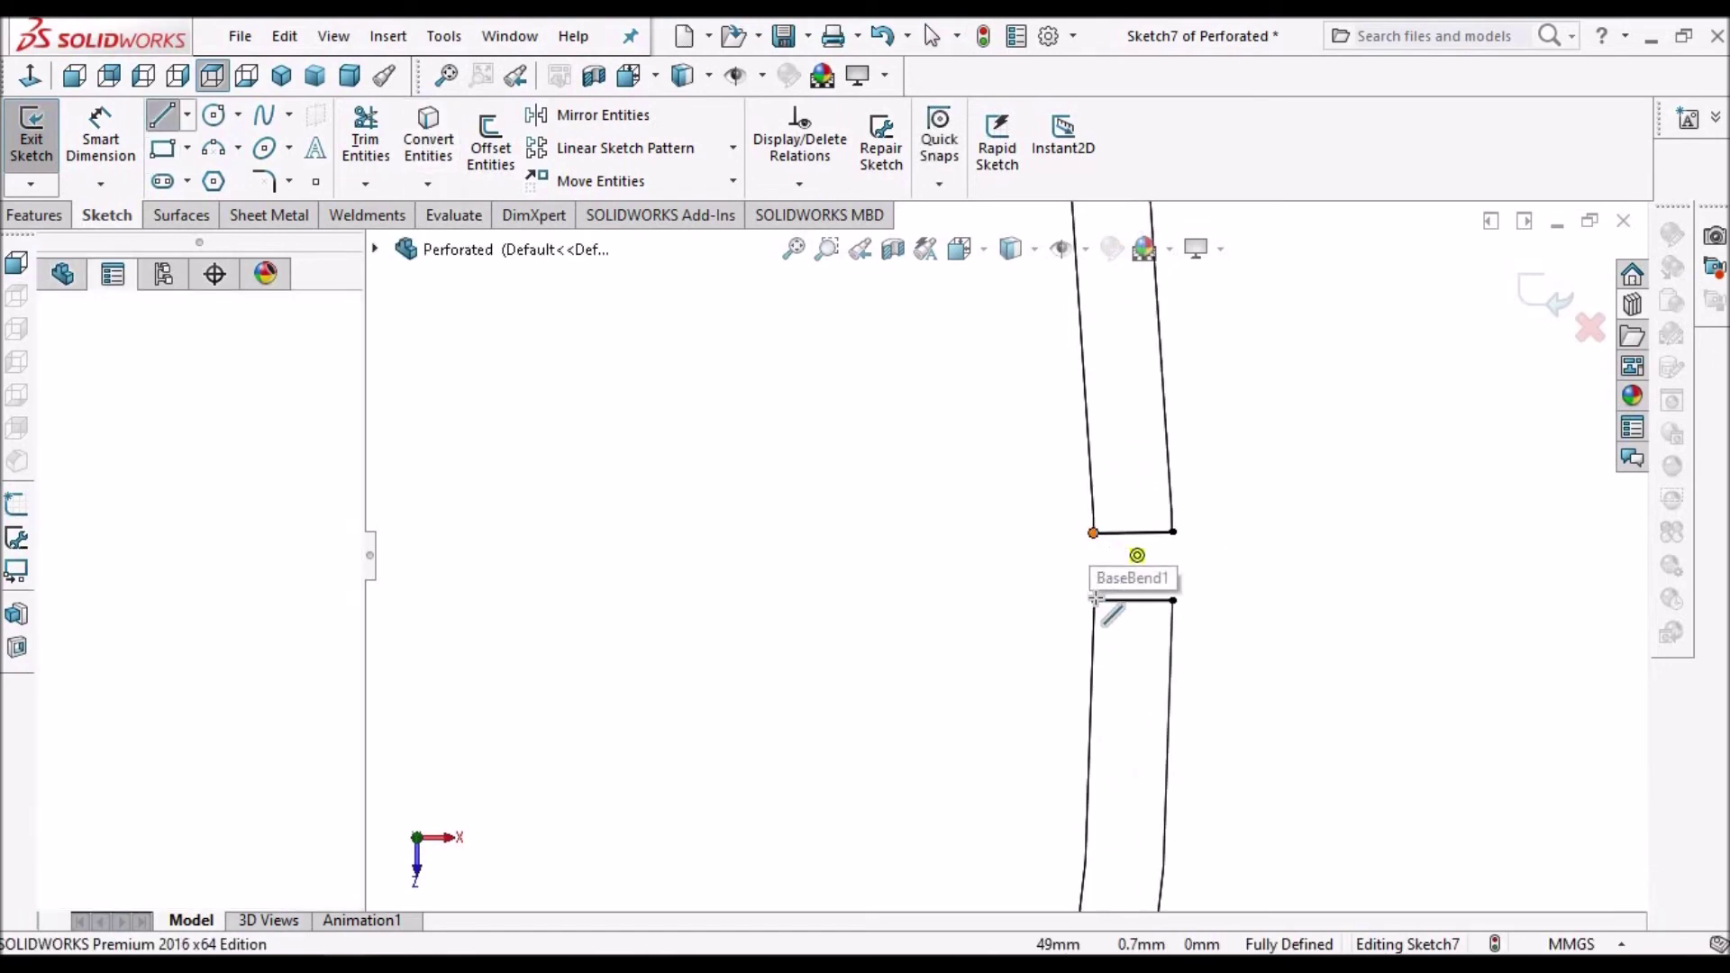
{"action": "left_click", "coordinate": [1095, 602]}
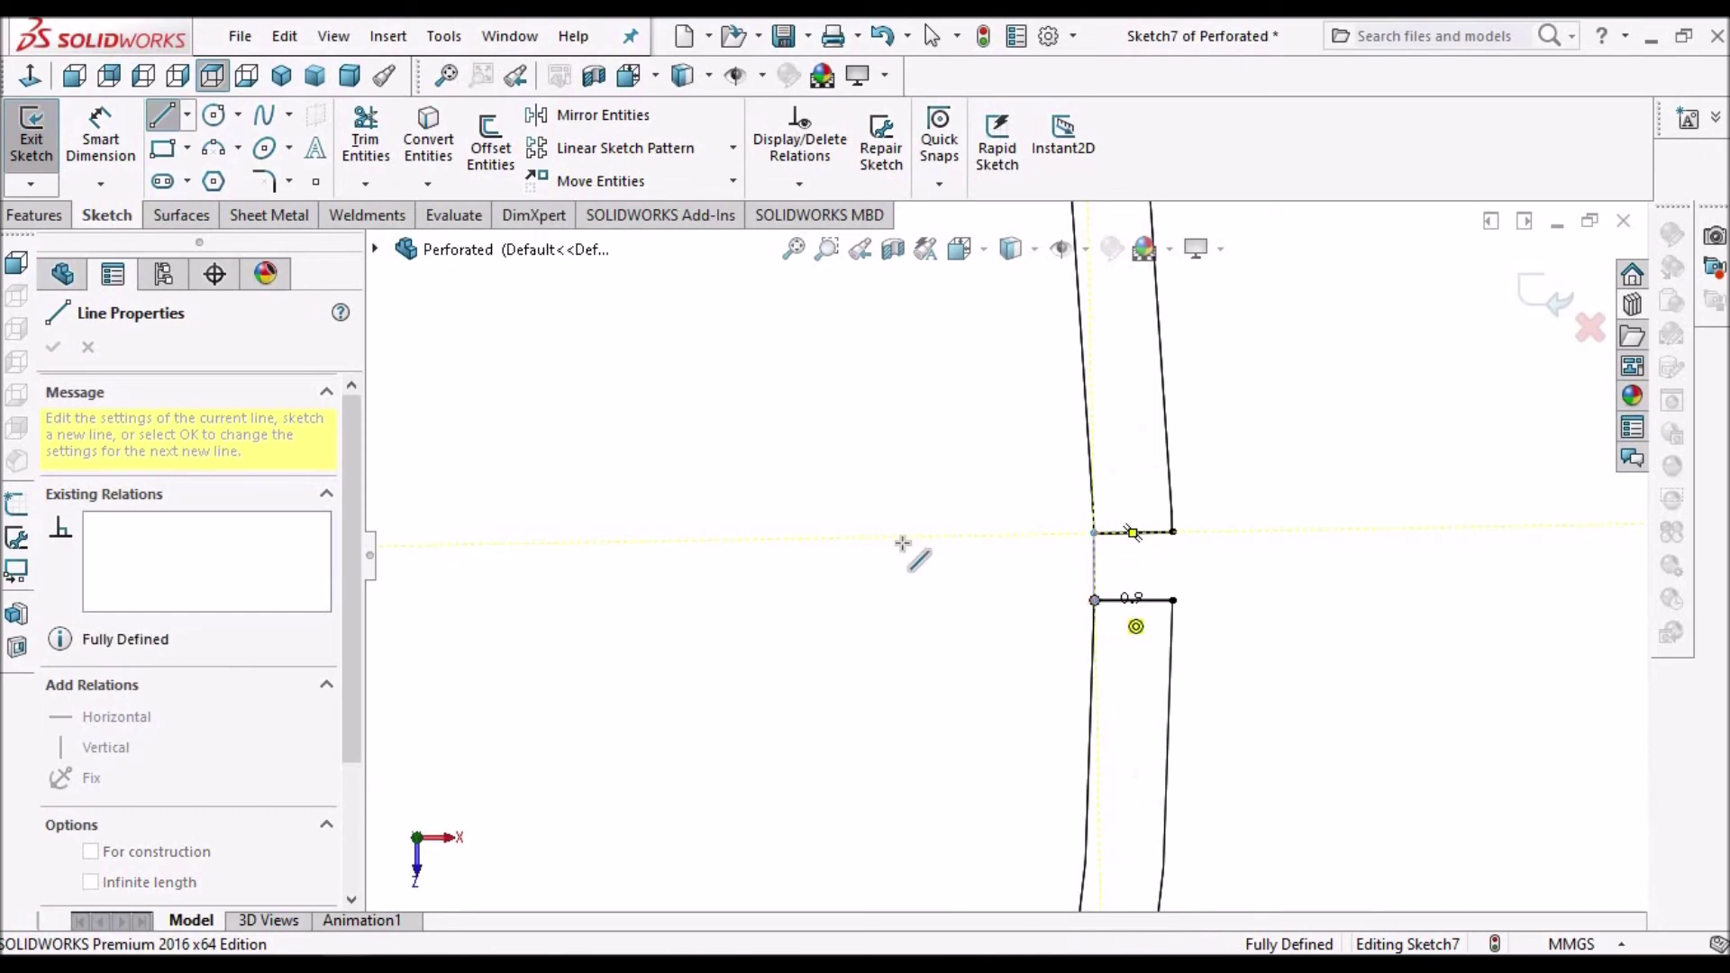
{"action": "right_click", "coordinate": [949, 575]}
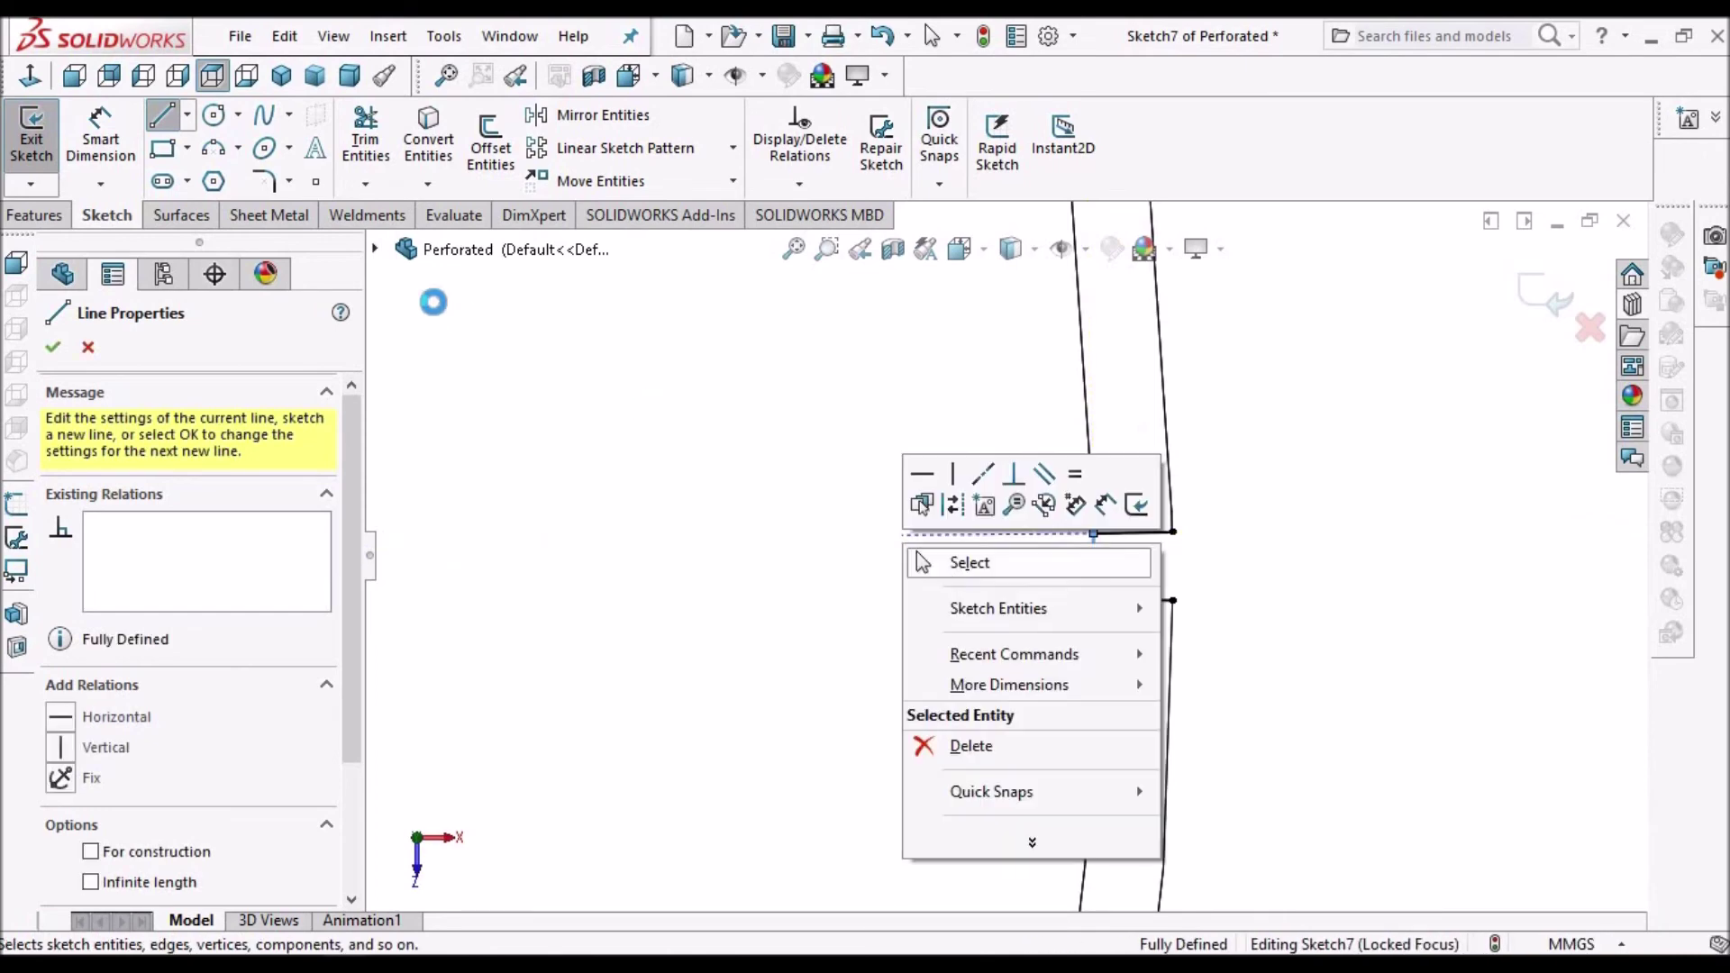
{"action": "left_click", "coordinate": [991, 562]}
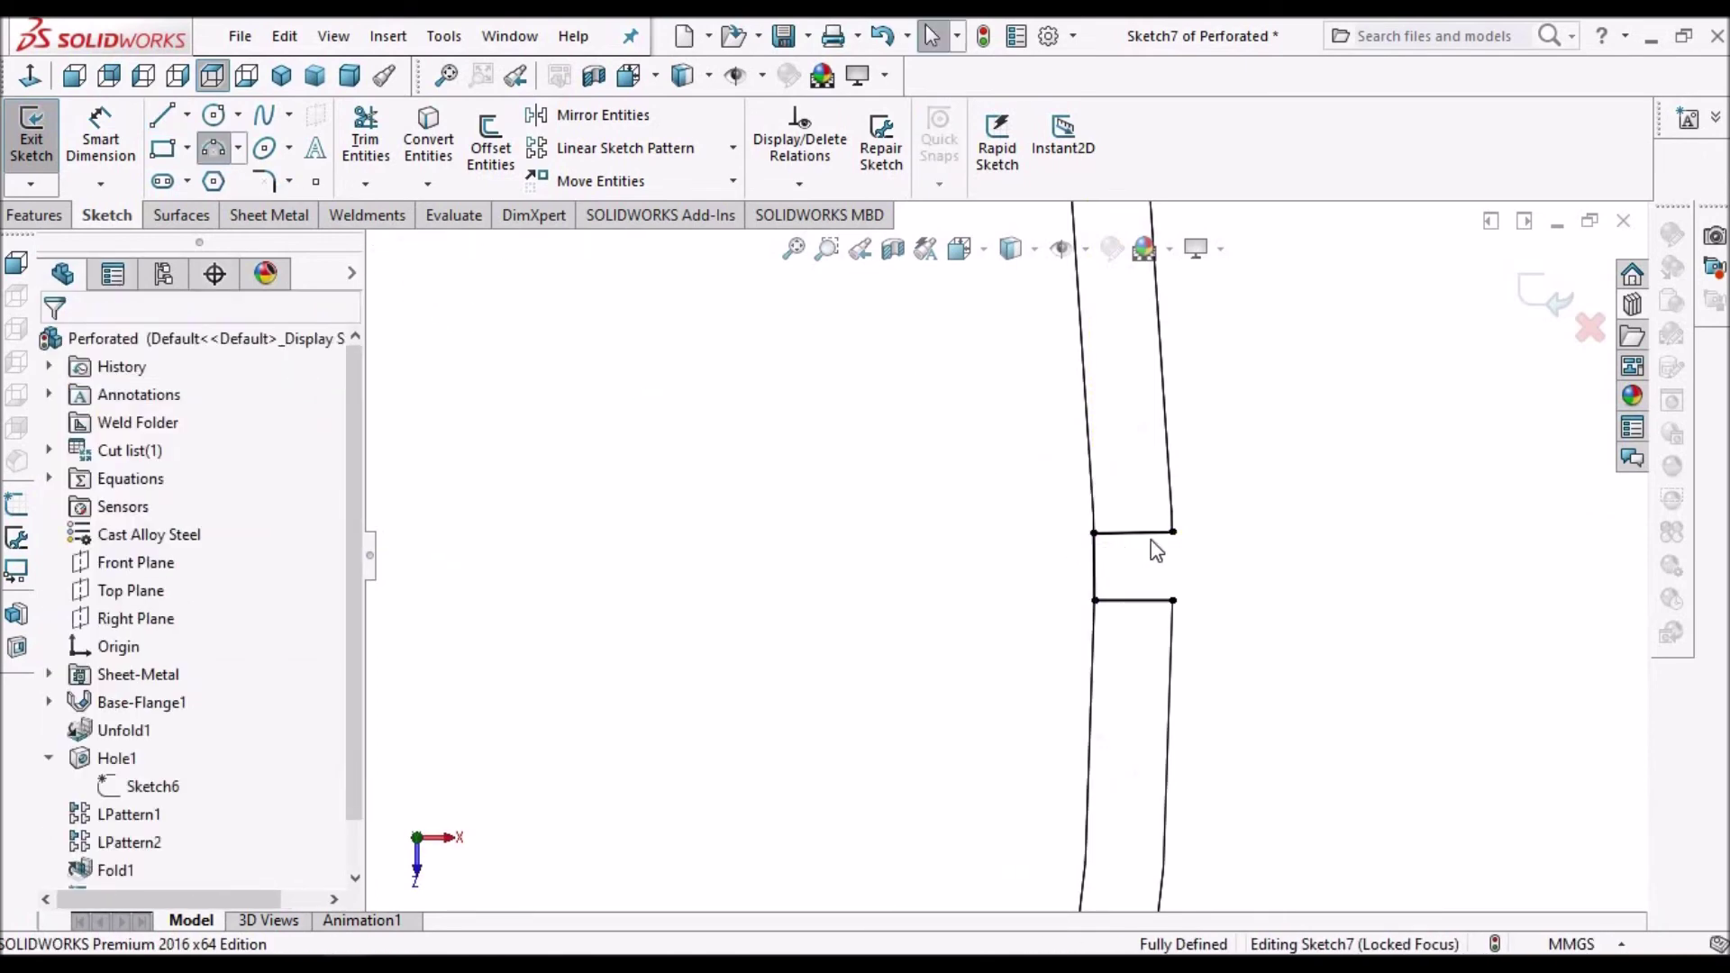
- Close the seam profile with an outward-bulging three-point arc of about 0.5 mm radius between the outer endpoints
{"action": "scroll", "coordinate": [1180, 535], "scroll_direction": "down", "scroll_amount": 1}
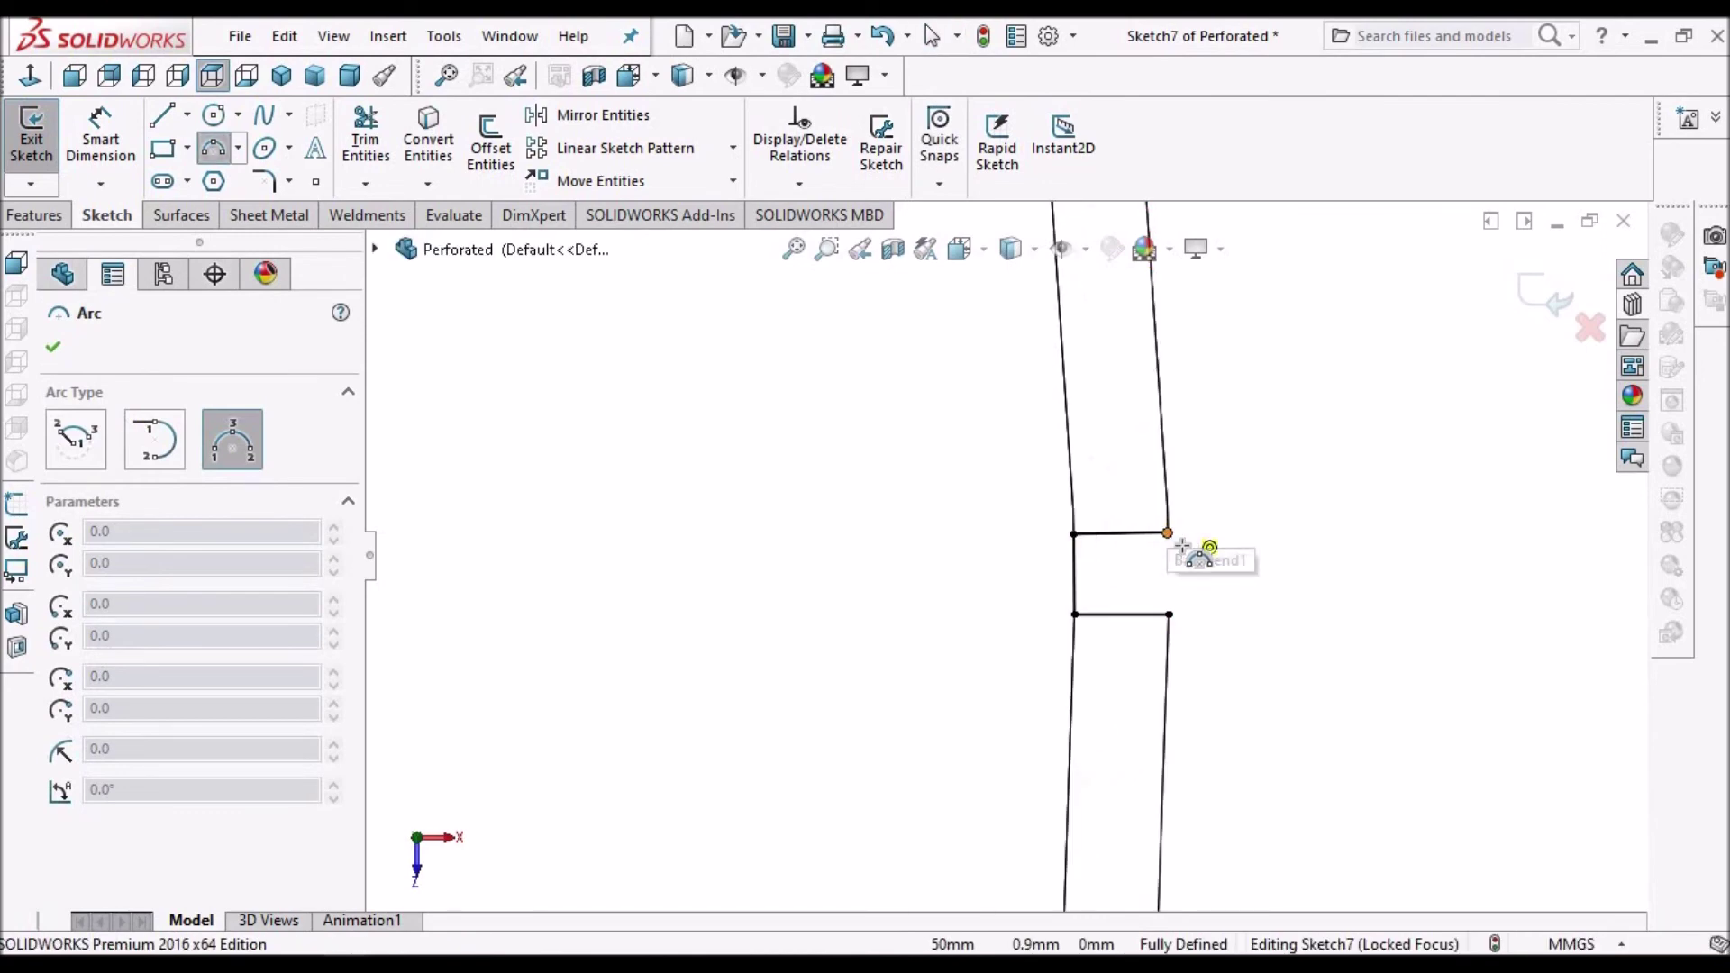
{"action": "left_click", "coordinate": [1172, 536]}
{"action": "left_click", "coordinate": [1170, 615]}
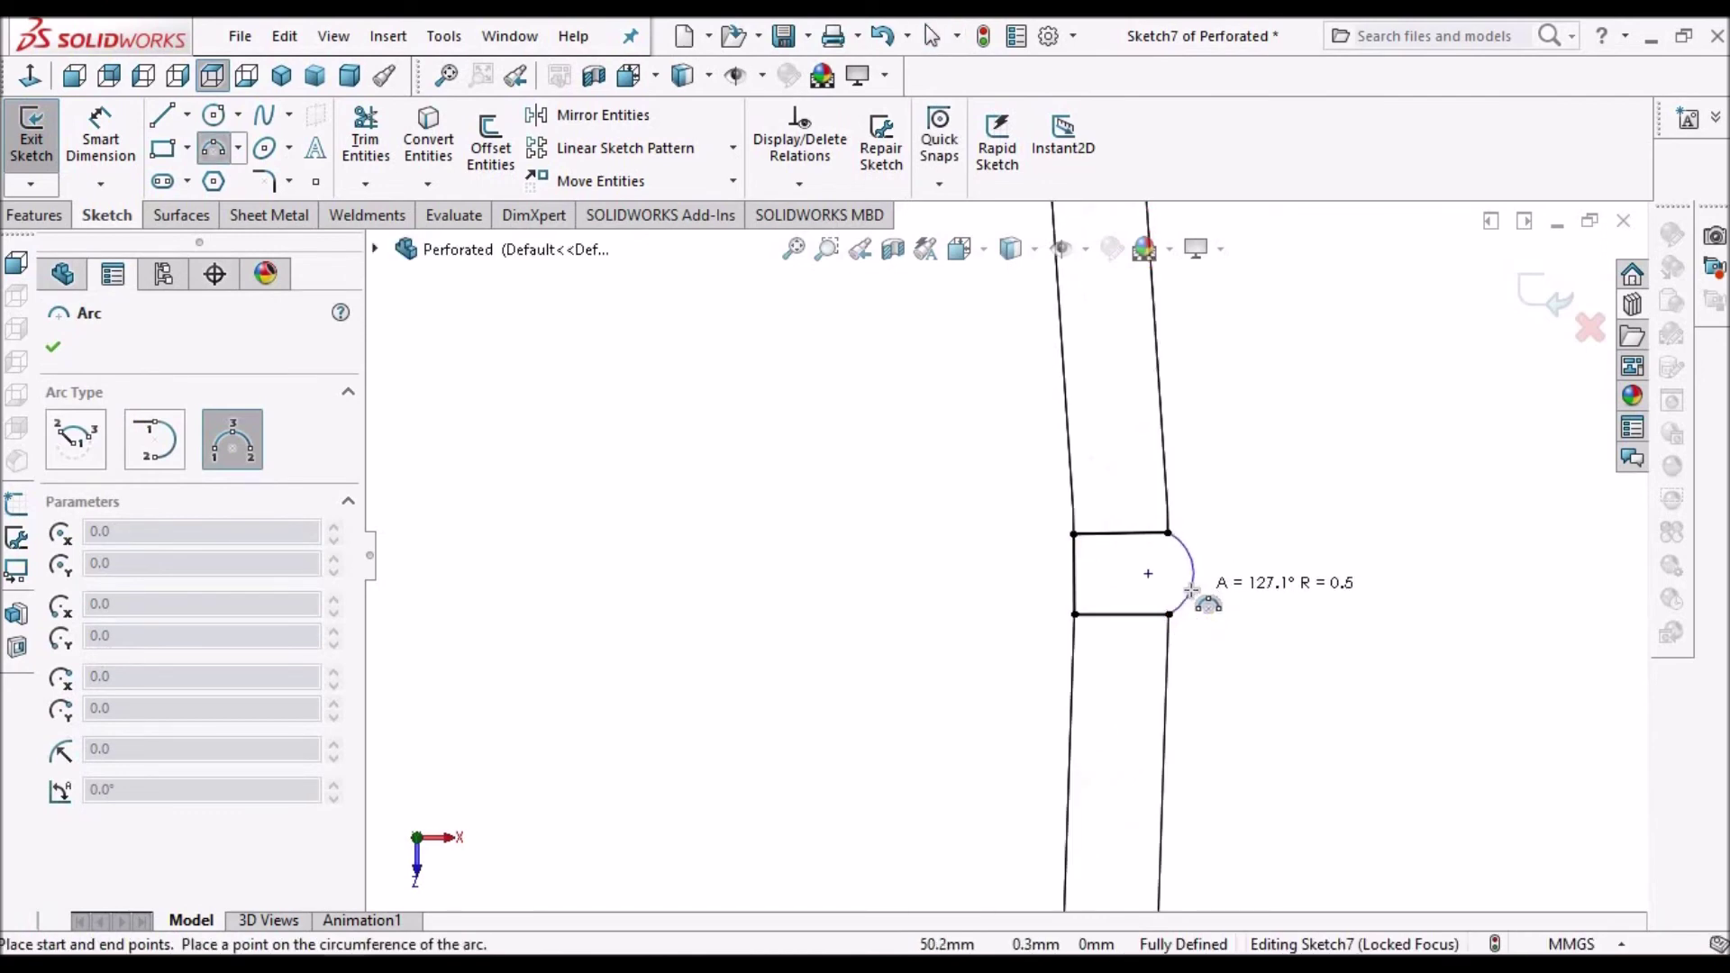
{"action": "left_click", "coordinate": [1298, 383]}
{"action": "right_click", "coordinate": [1334, 410]}
{"action": "left_click", "coordinate": [1332, 401]}
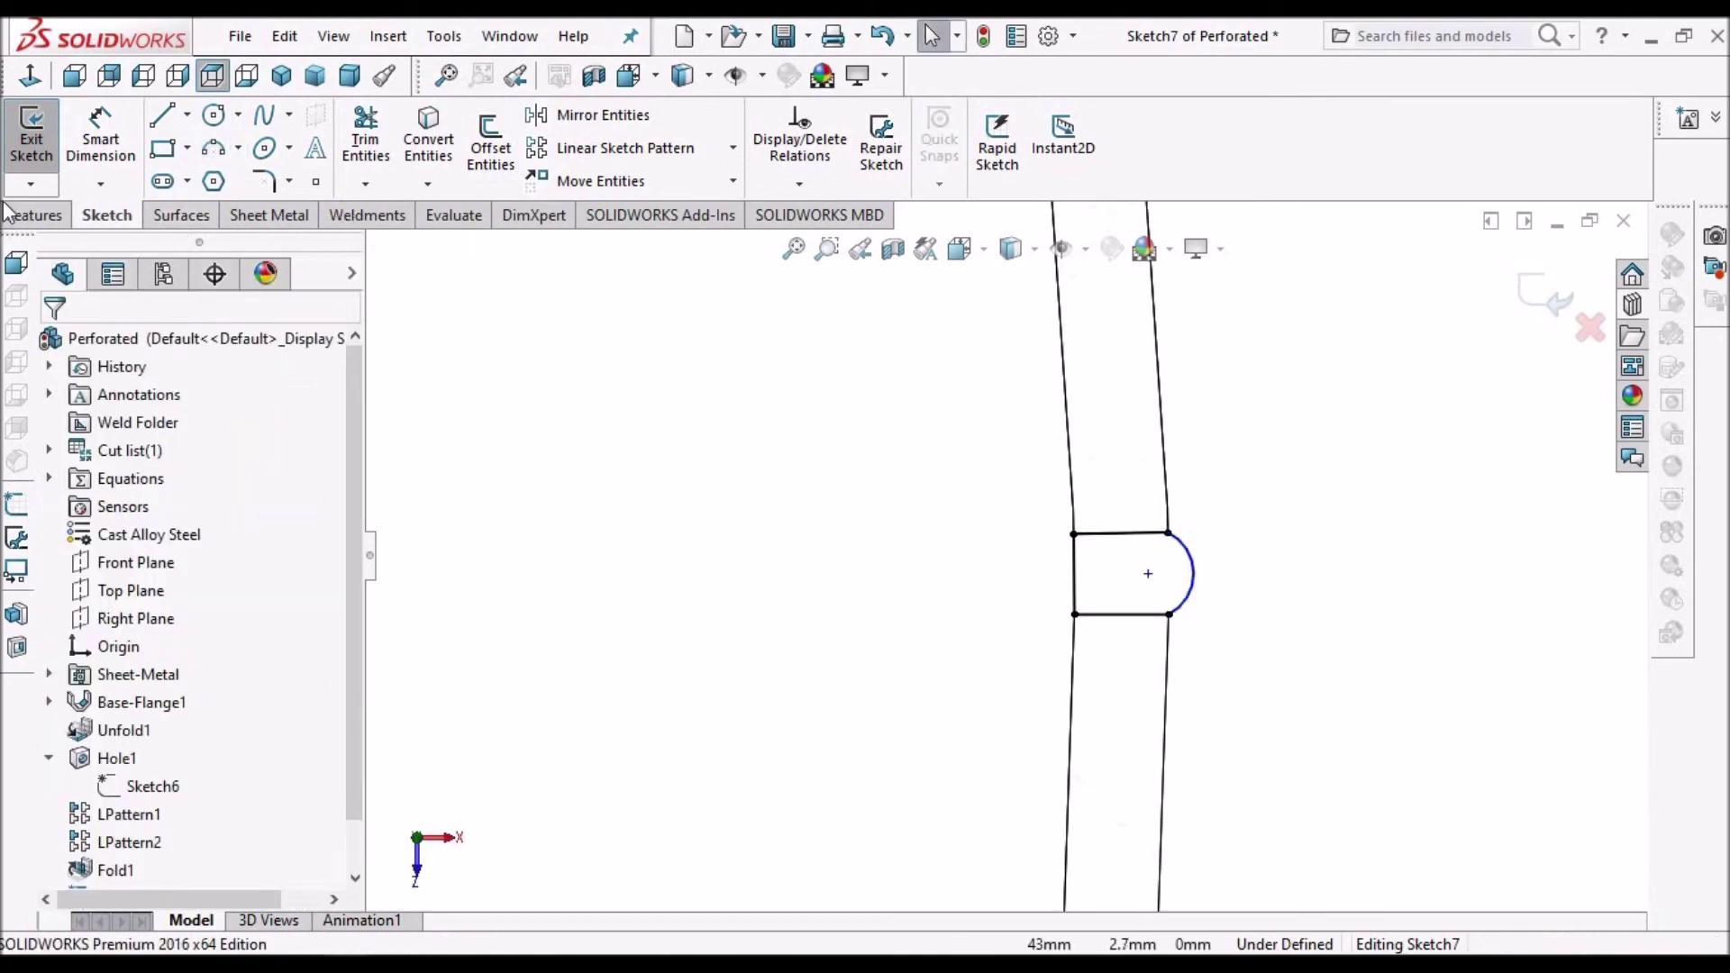
- Extrude the seam profile with Up To Surface to the ring-shaped face at the tube's opposite end, merging the result
{"action": "scroll", "coordinate": [1265, 518], "scroll_direction": "up", "scroll_amount": 4}
{"action": "left_click", "coordinate": [1546, 296]}
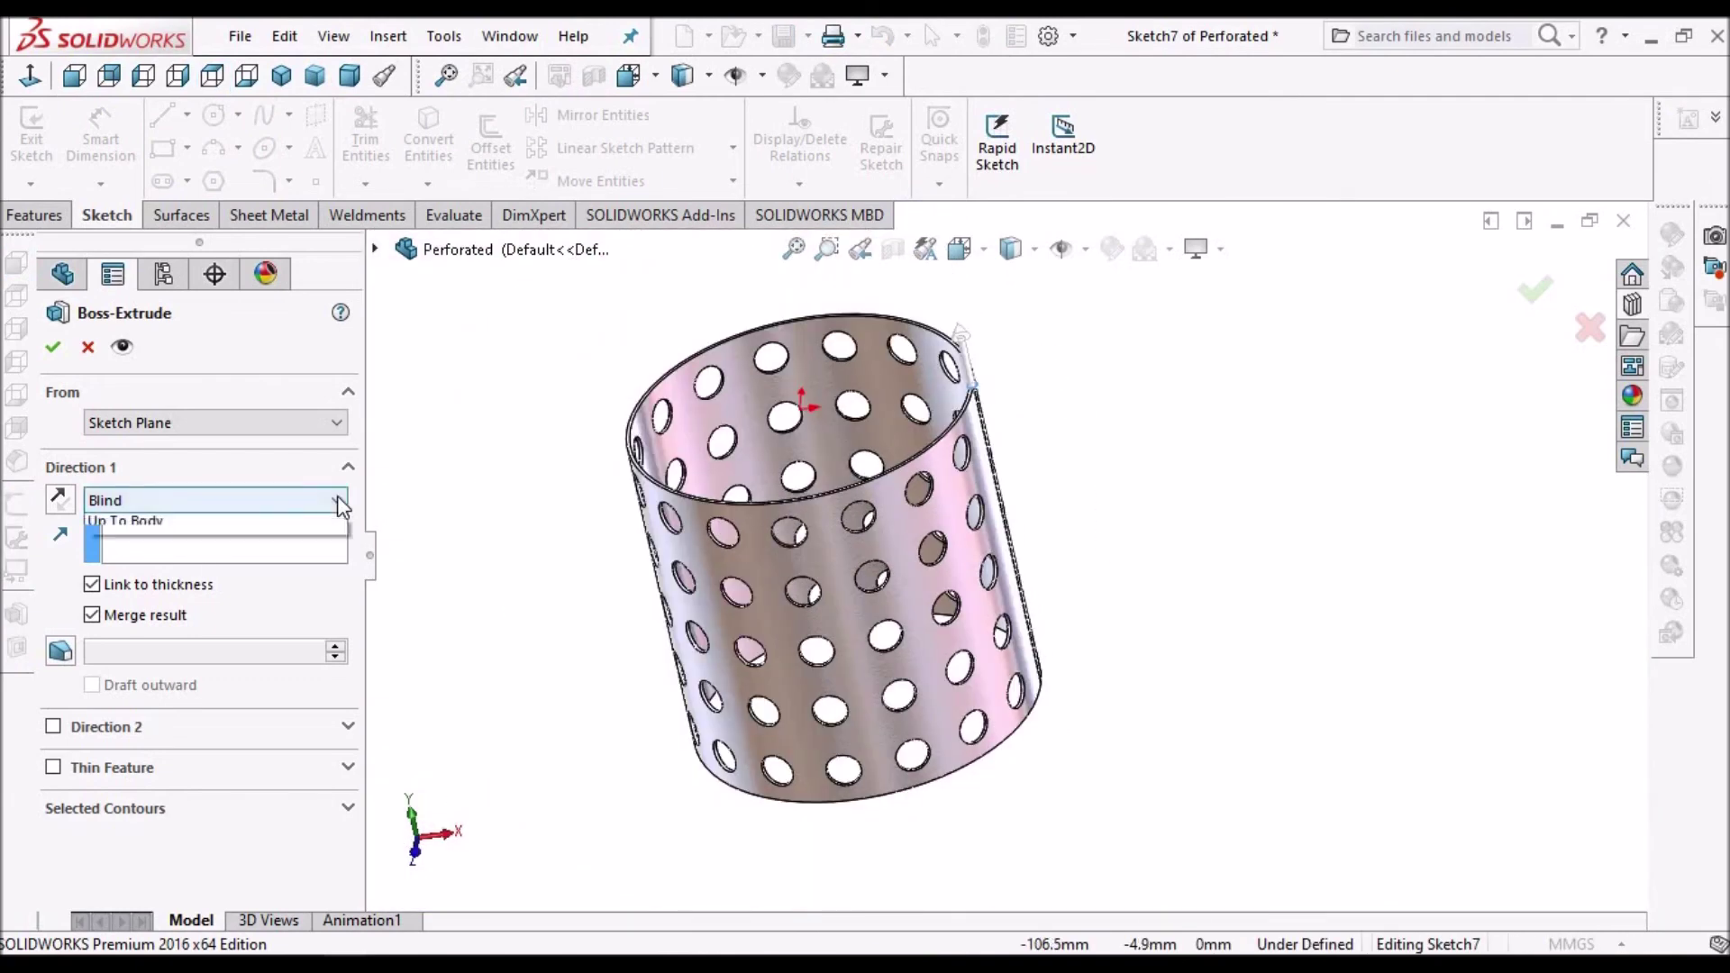
{"action": "left_click", "coordinate": [337, 498]}
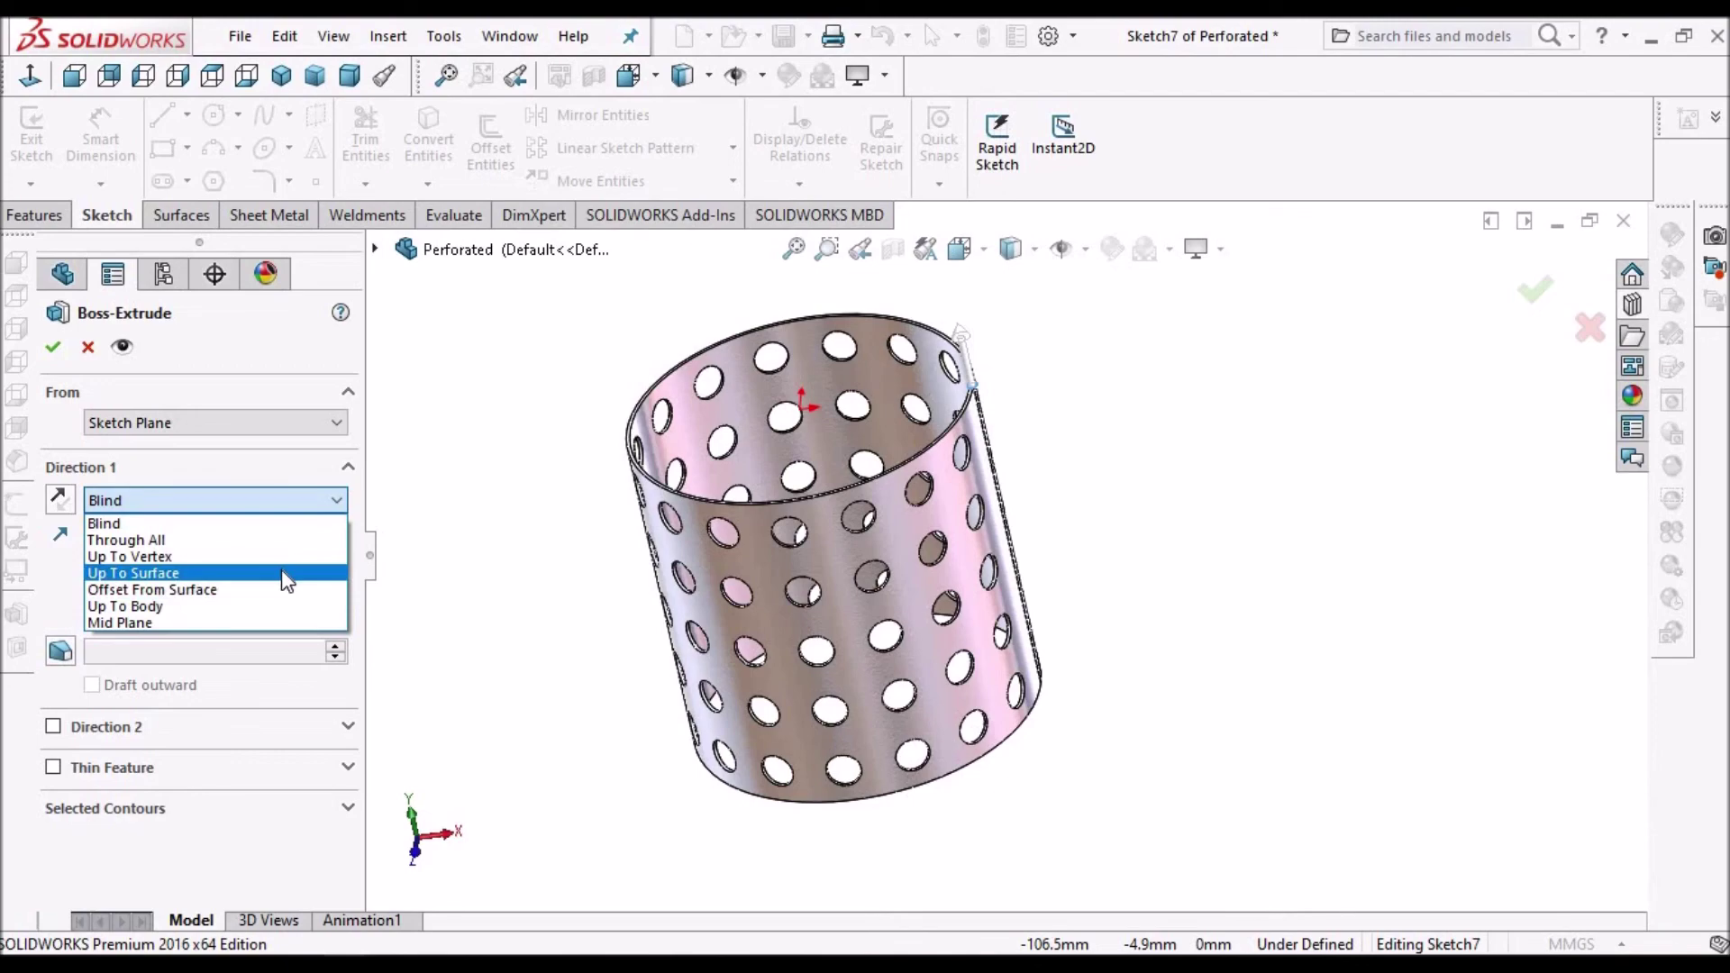
{"action": "left_click", "coordinate": [287, 577]}
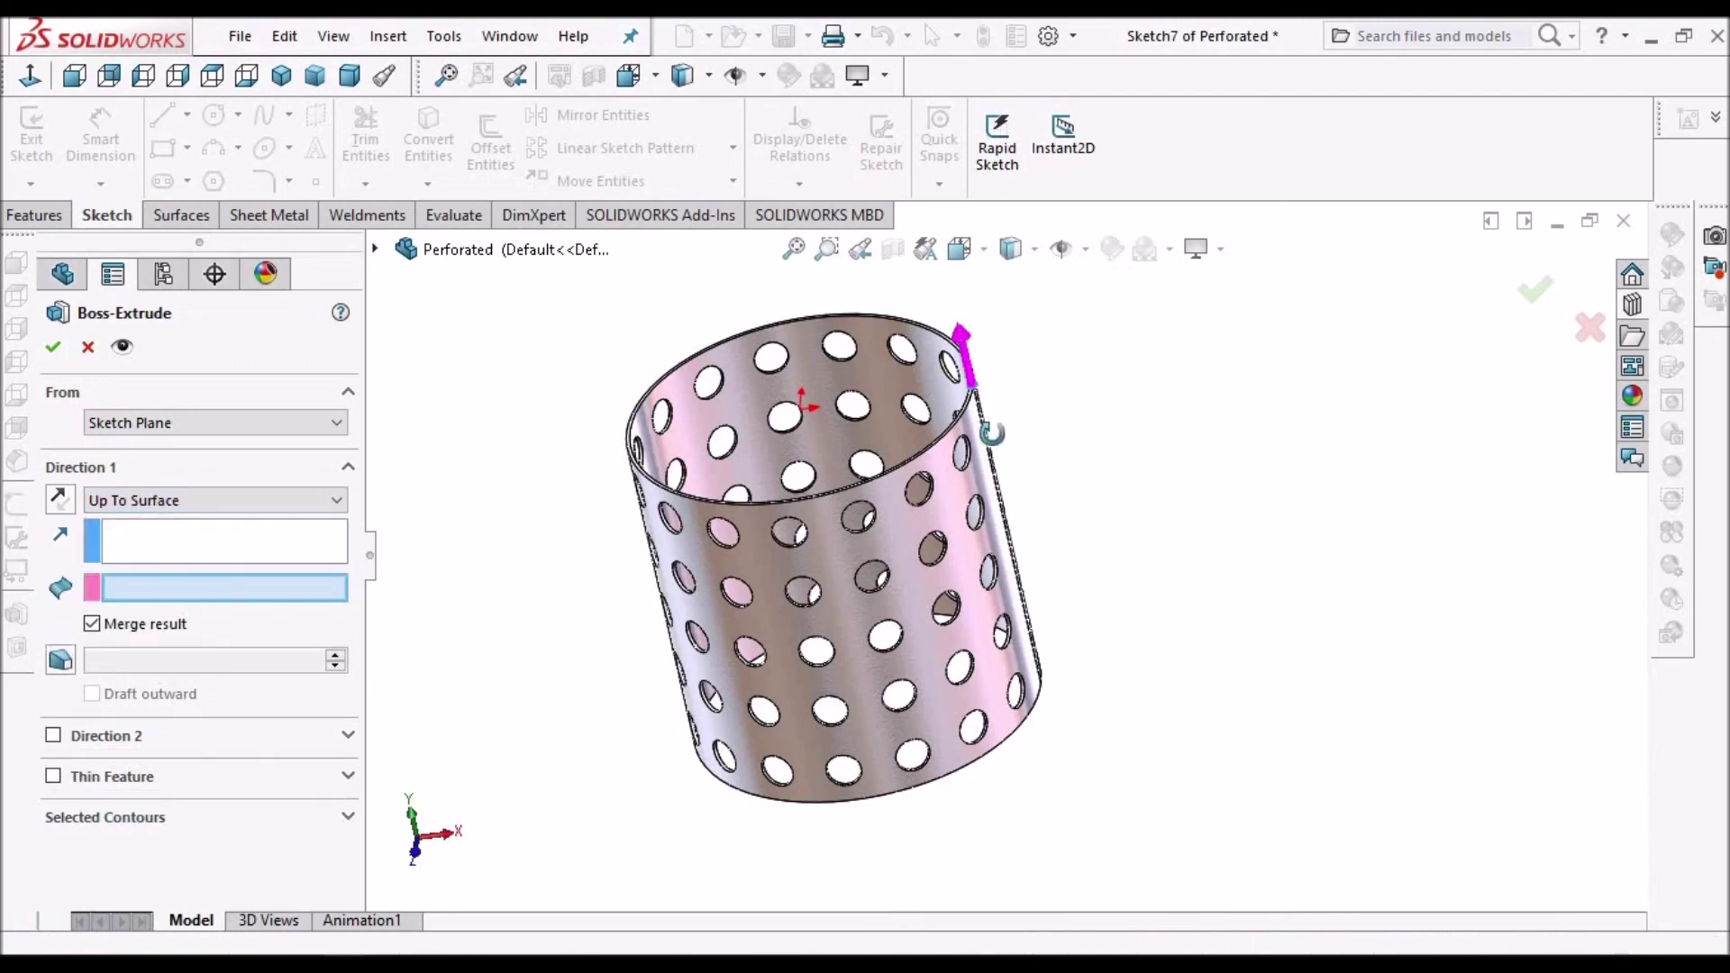
{"action": "middle_click_drag", "start_coordinate": [991, 431], "coordinate": [845, 570]}
{"action": "scroll", "coordinate": [1035, 418], "scroll_direction": "down", "scroll_amount": 10}
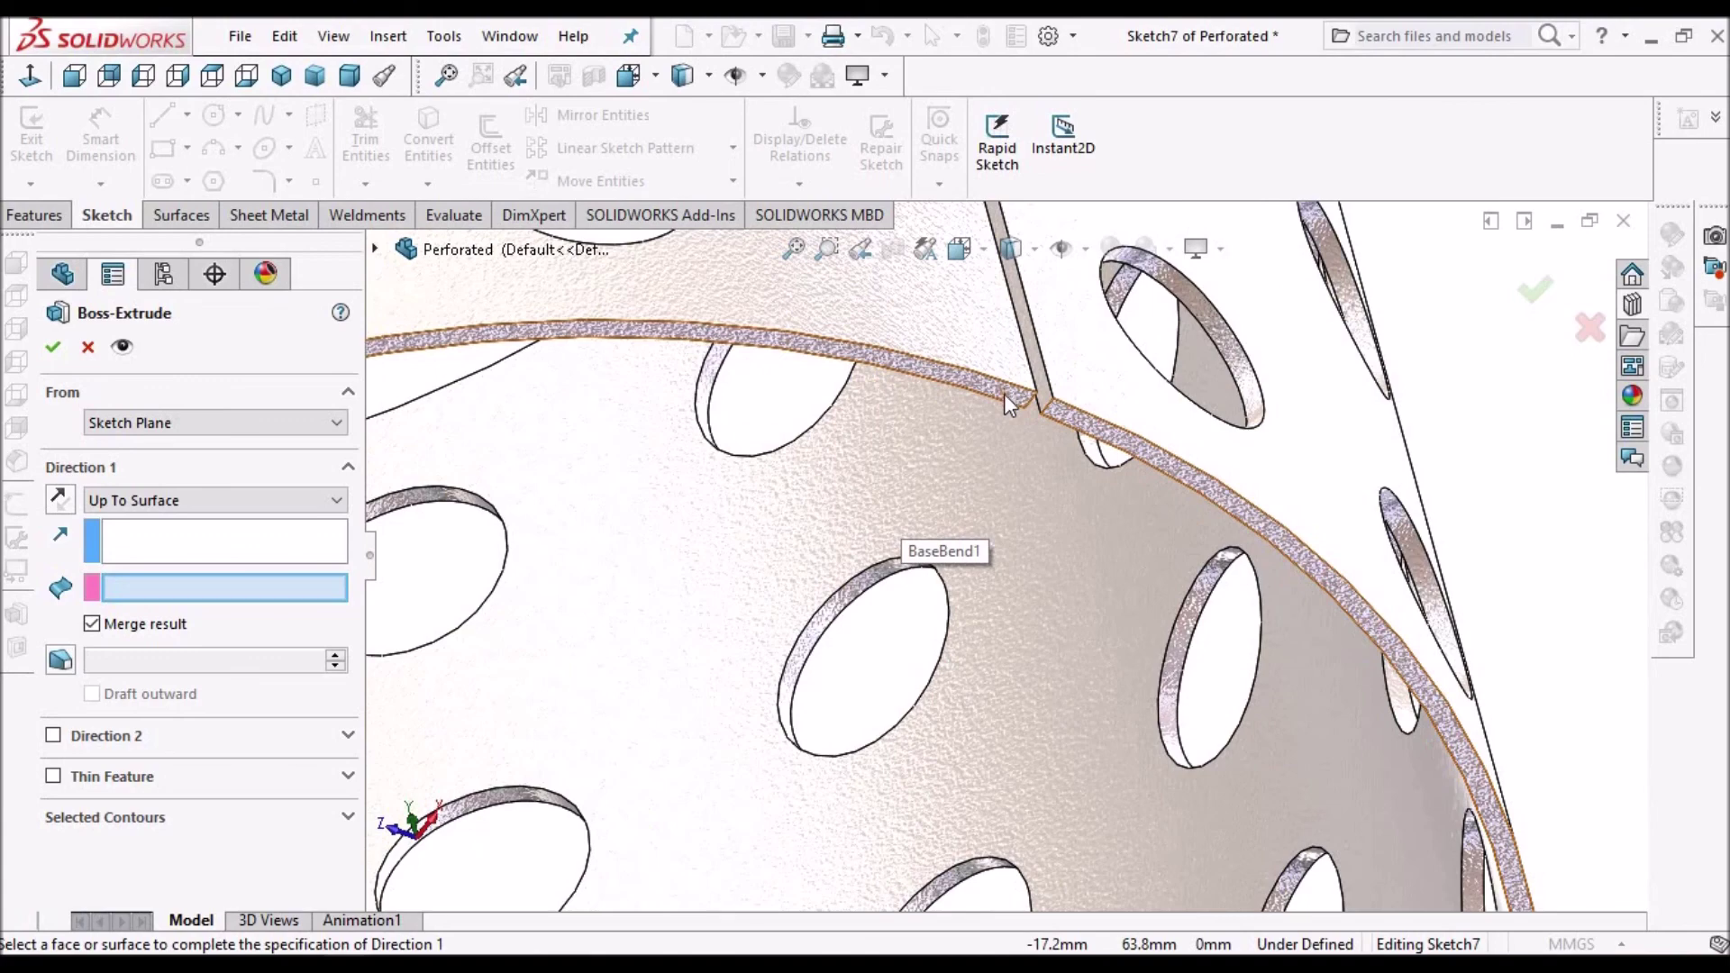
{"action": "left_click", "coordinate": [1006, 397]}
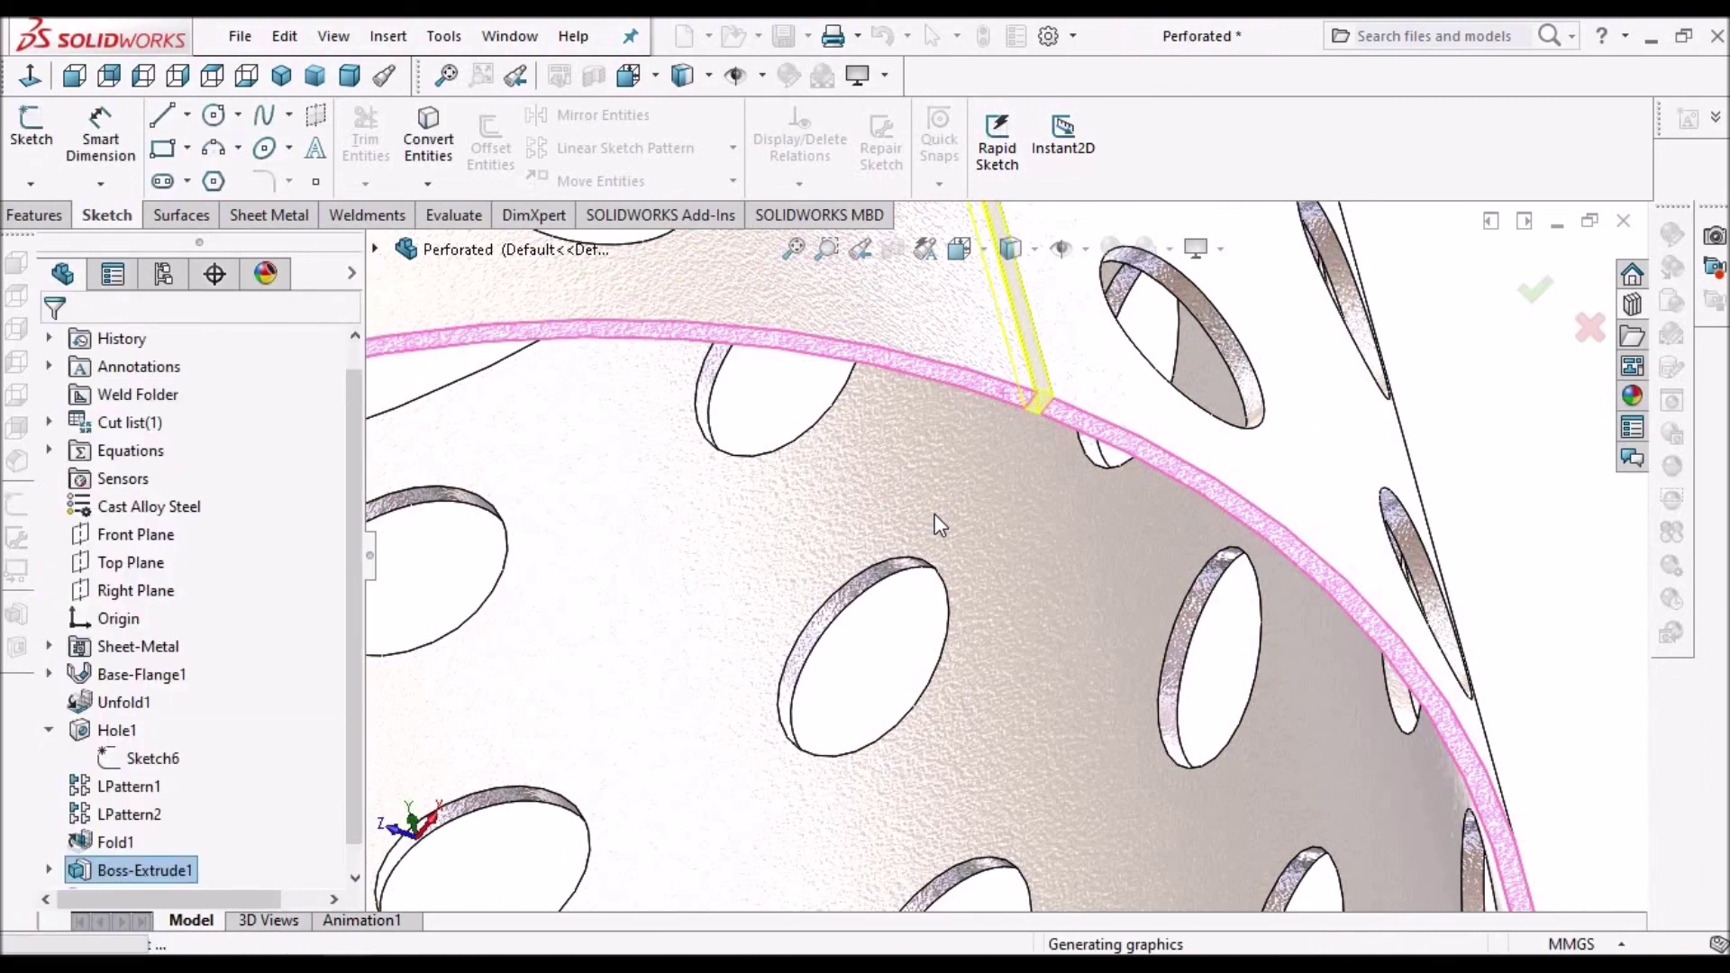
- Examine the filled seam along the tube wall and at its end faces, from outside and inside
{"action": "scroll", "coordinate": [933, 514], "scroll_direction": "up", "scroll_amount": 4}
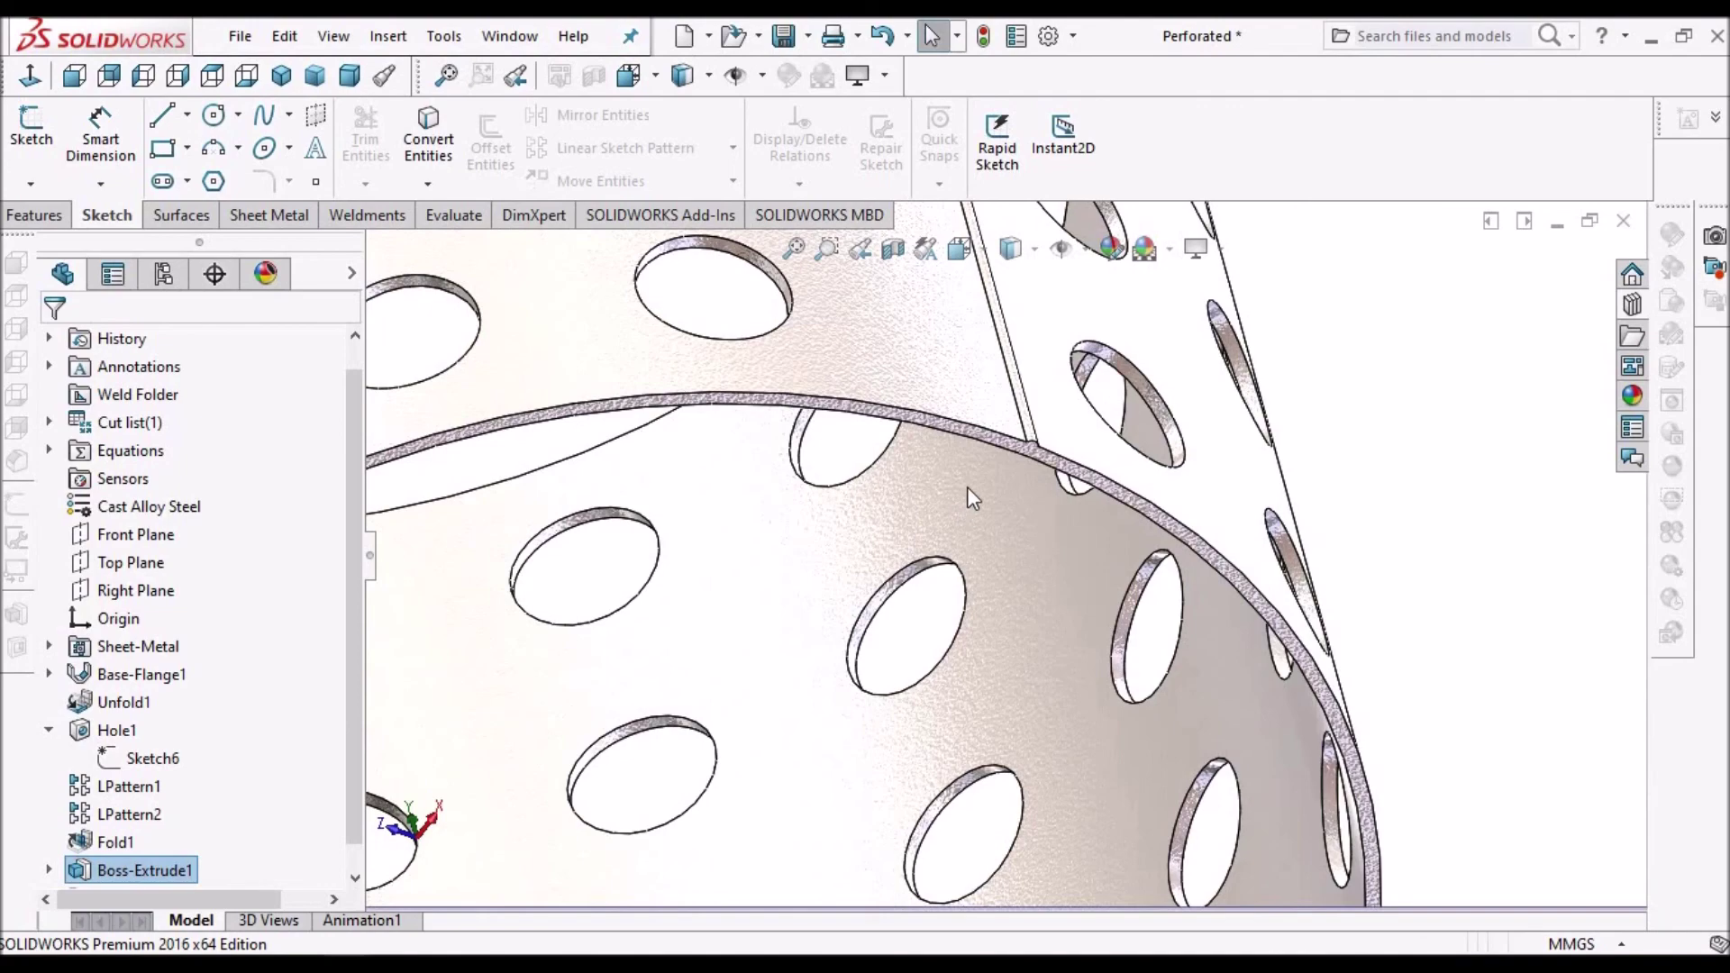
{"action": "scroll", "coordinate": [1037, 416], "scroll_direction": "down", "scroll_amount": 3}
{"action": "middle_click_drag", "start_coordinate": [1048, 404], "coordinate": [945, 489]}
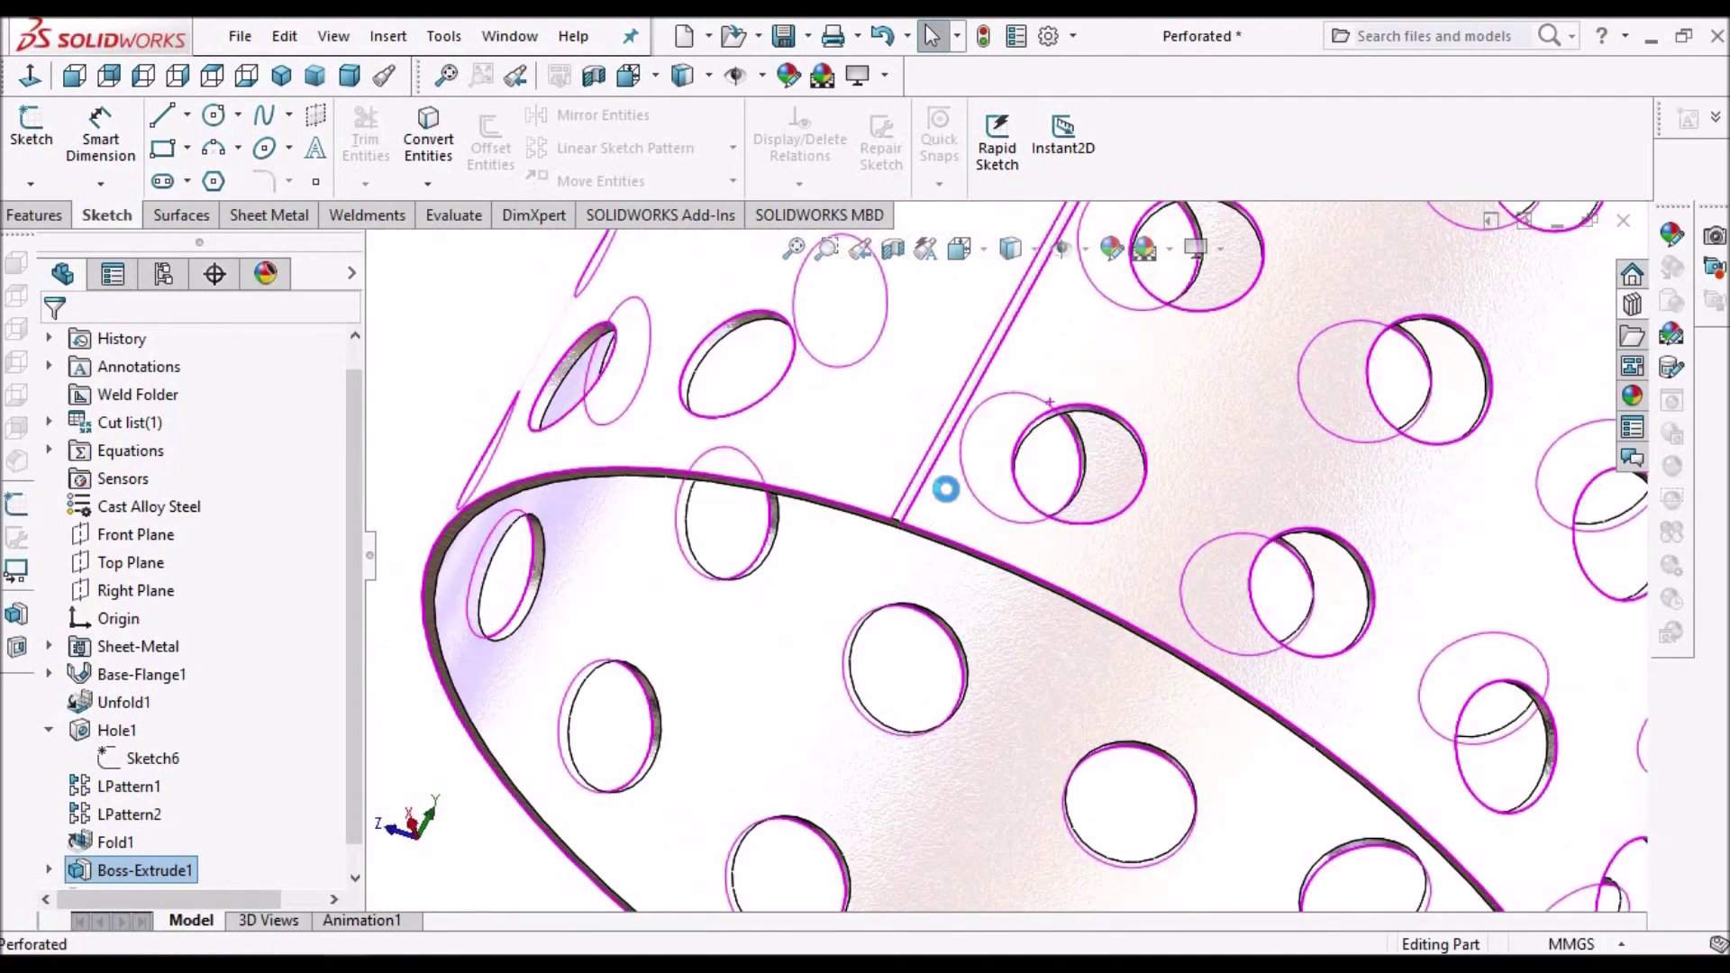
{"action": "scroll", "coordinate": [919, 530], "scroll_direction": "down", "scroll_amount": 6}
{"action": "middle_click_drag", "start_coordinate": [916, 534], "coordinate": [1002, 654]}
{"action": "scroll", "coordinate": [1001, 649], "scroll_direction": "up", "scroll_amount": 6}
{"action": "scroll", "coordinate": [989, 597], "scroll_direction": "up", "scroll_amount": 6}
{"action": "middle_click_drag", "start_coordinate": [982, 559], "coordinate": [917, 497]}
{"action": "scroll", "coordinate": [919, 478], "scroll_direction": "down", "scroll_amount": 6}
{"action": "scroll", "coordinate": [897, 523], "scroll_direction": "down", "scroll_amount": 8}
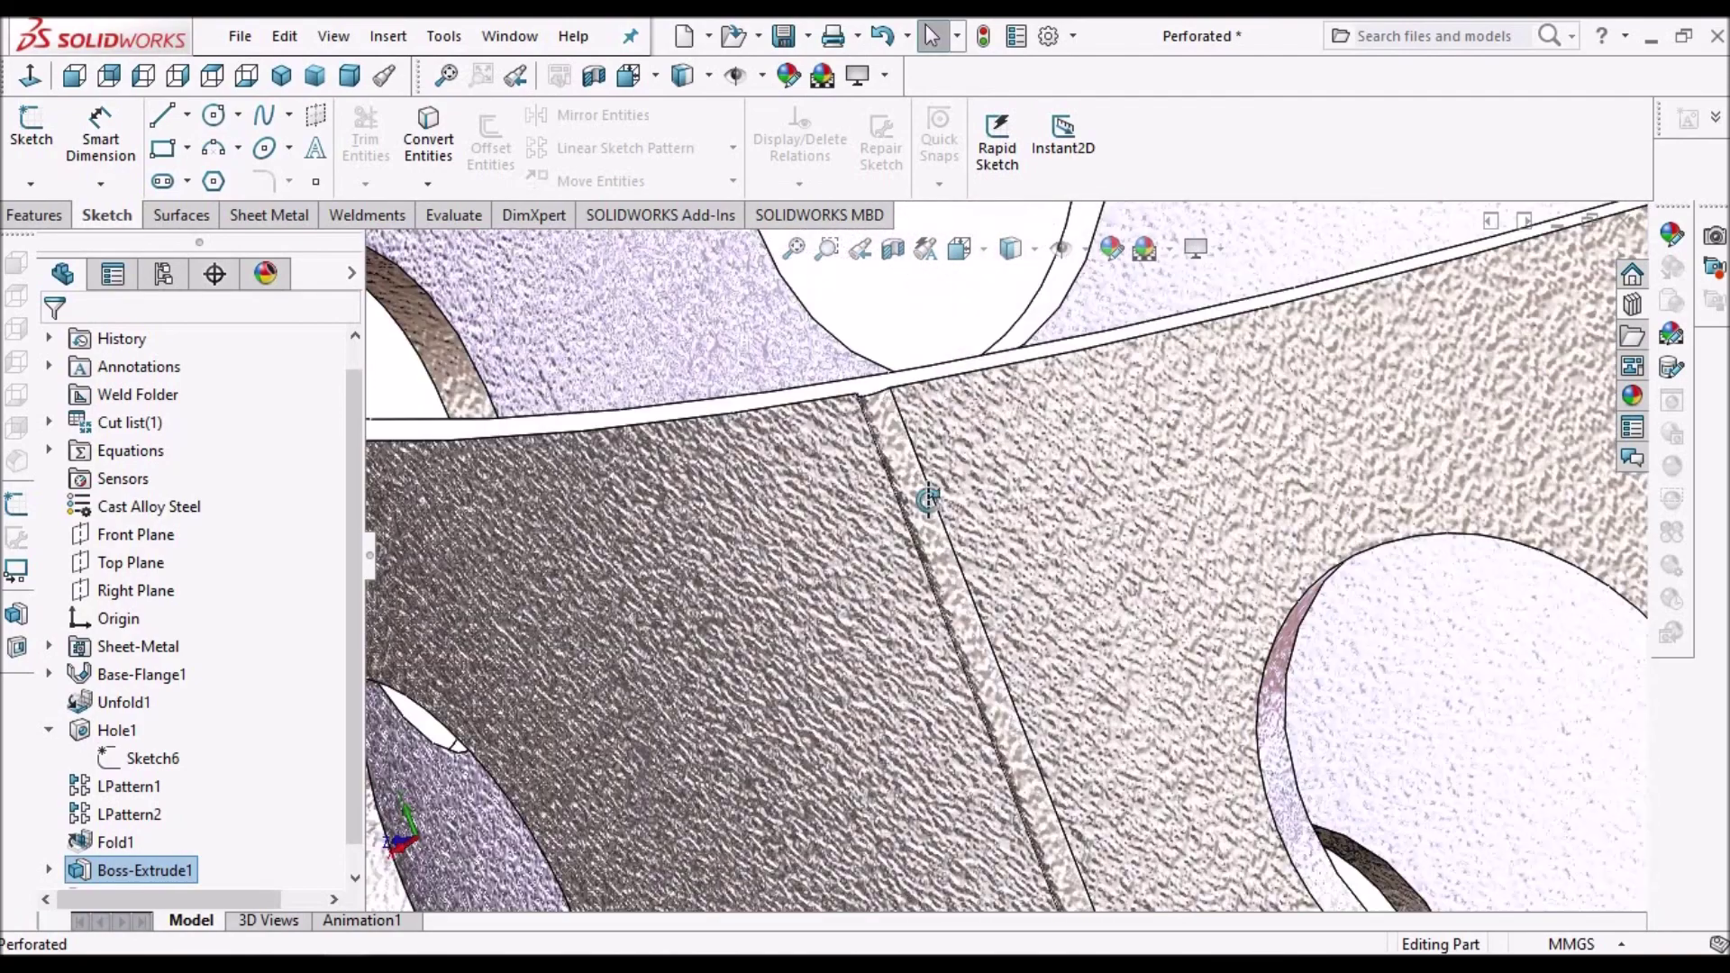
{"action": "middle_click_drag", "start_coordinate": [953, 541], "coordinate": [1024, 681]}
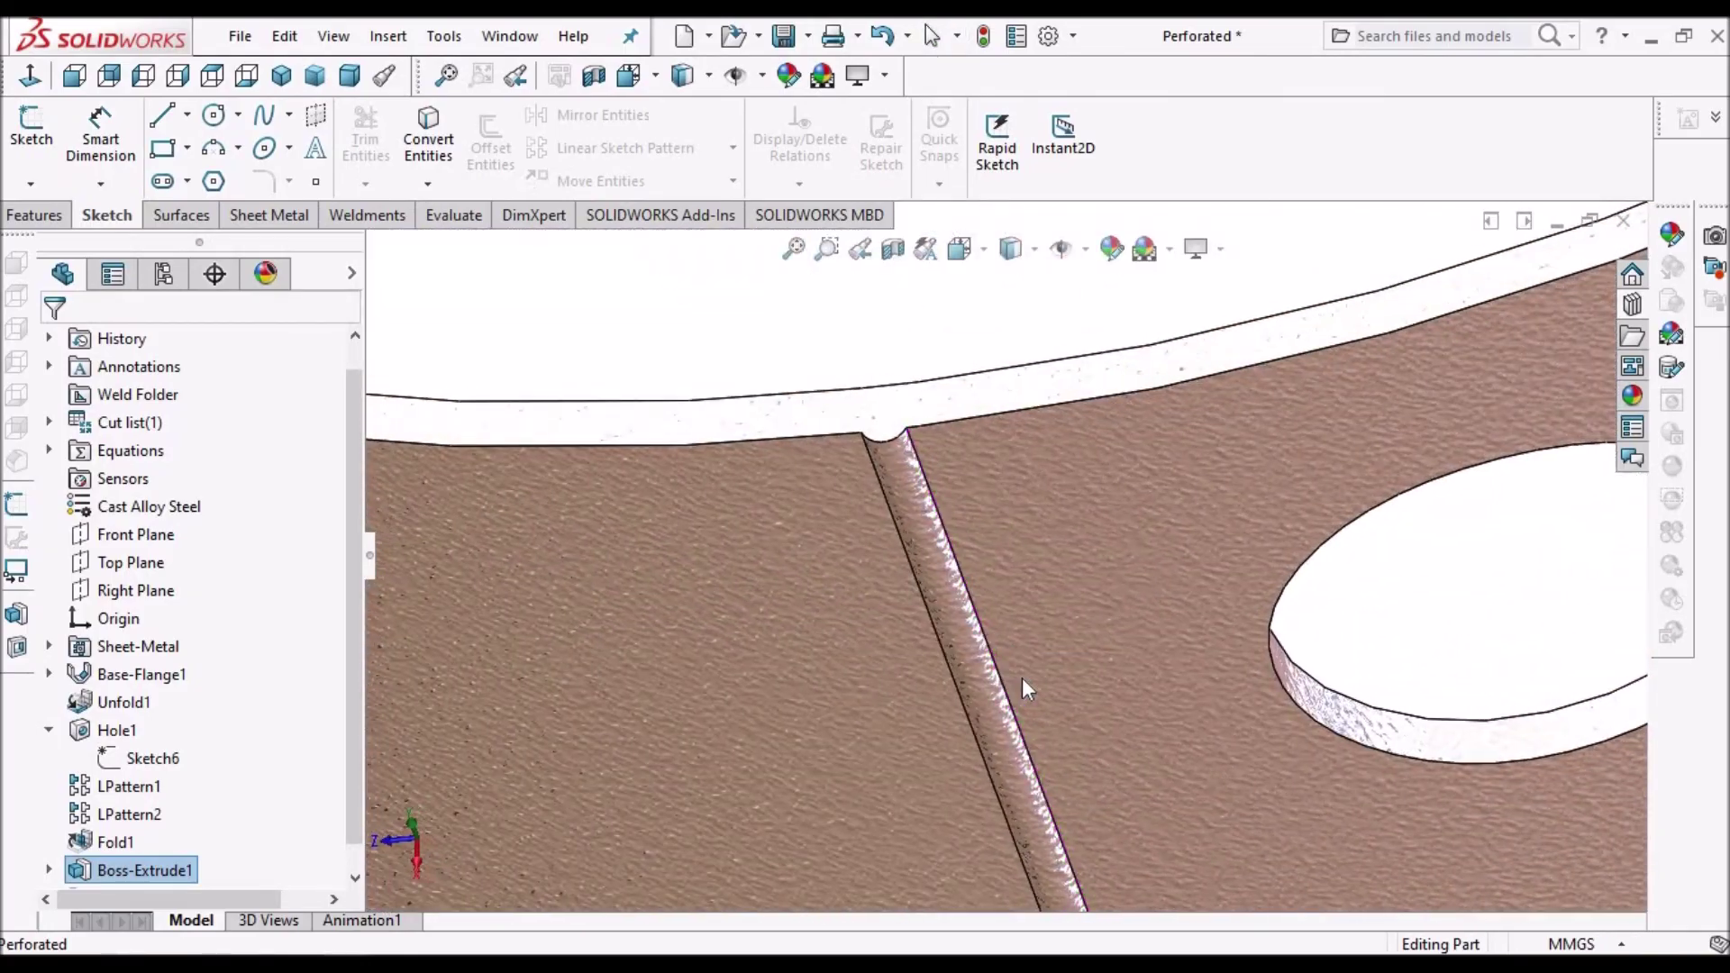
{"action": "scroll", "coordinate": [1028, 681], "scroll_direction": "up", "scroll_amount": 5}
{"action": "scroll", "coordinate": [1179, 611], "scroll_direction": "up", "scroll_amount": 5}
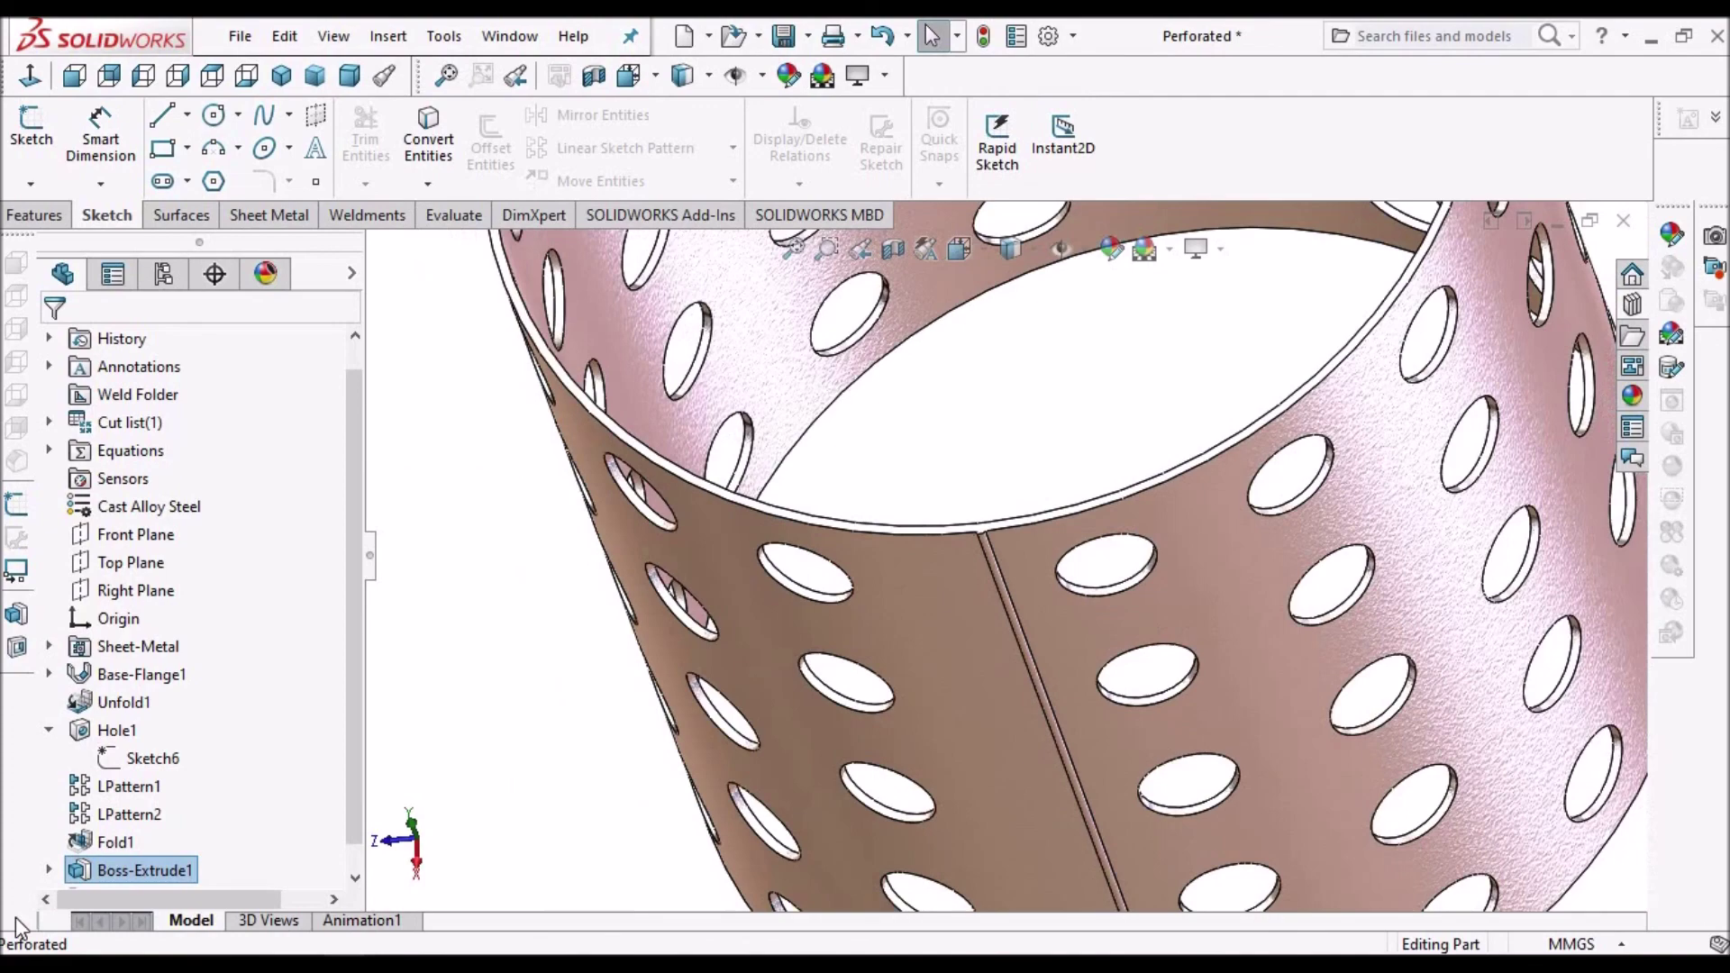
{"action": "scroll", "coordinate": [1141, 591], "scroll_direction": "up", "scroll_amount": 5}
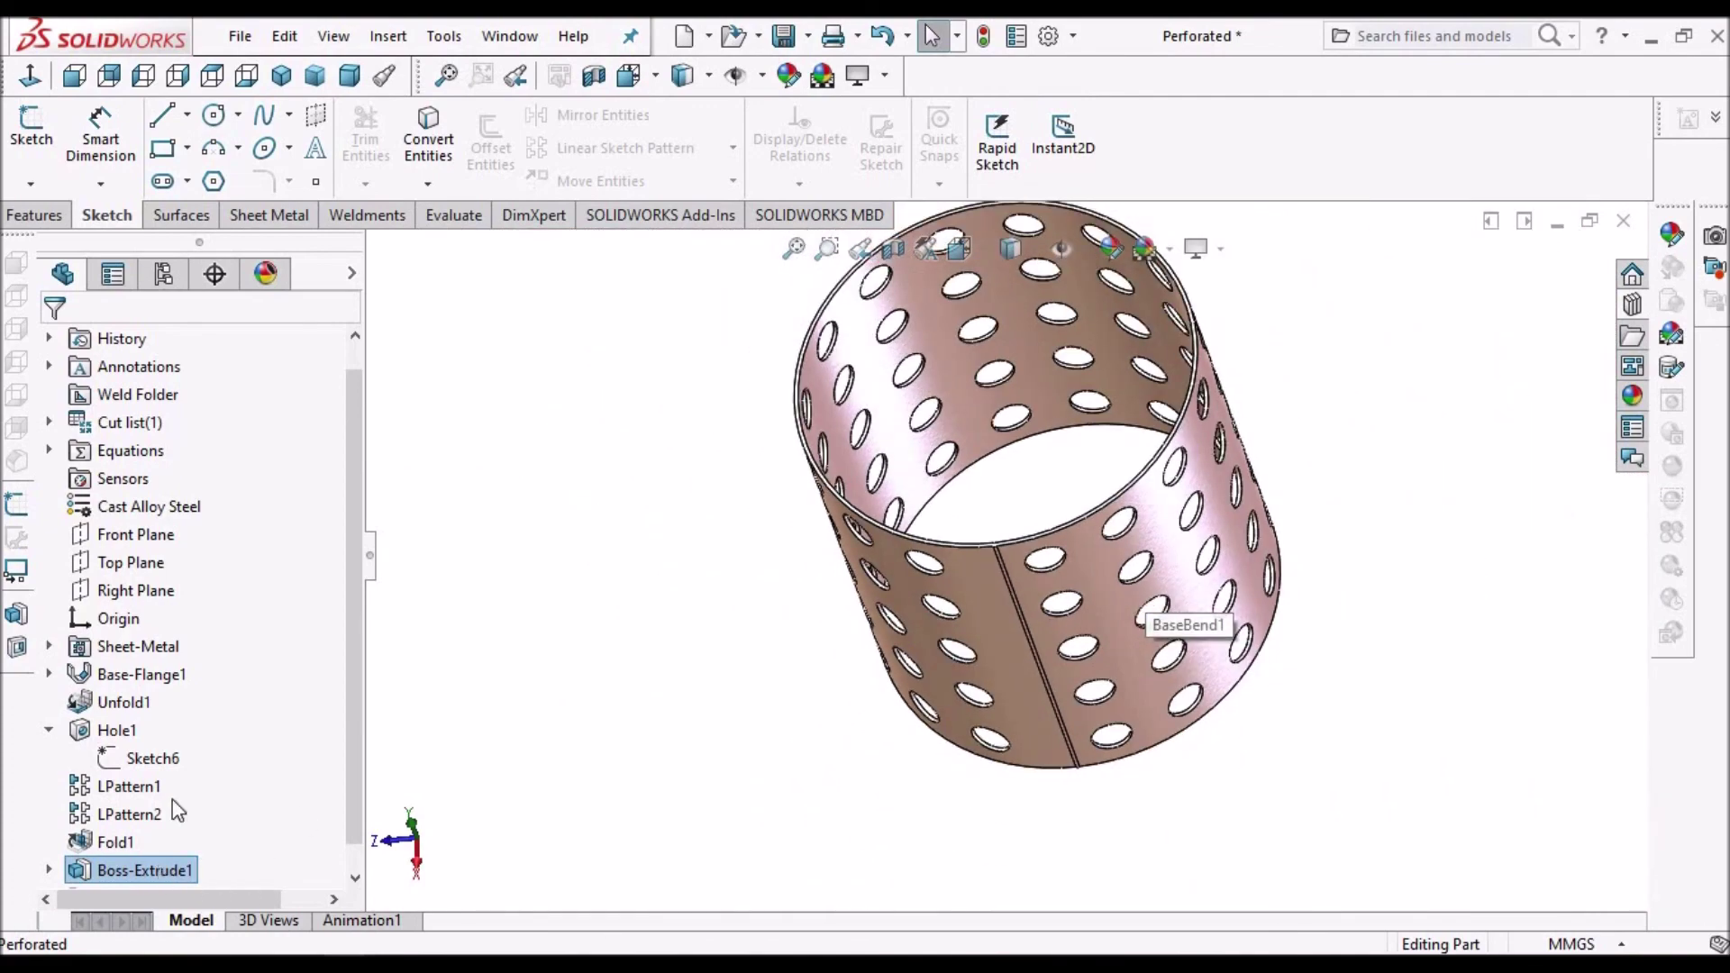
- Suppress the boss extrusion that fills the seam and flatten the perforated sheet metal tube
{"action": "right_click", "coordinate": [159, 867]}
{"action": "left_click", "coordinate": [241, 394]}
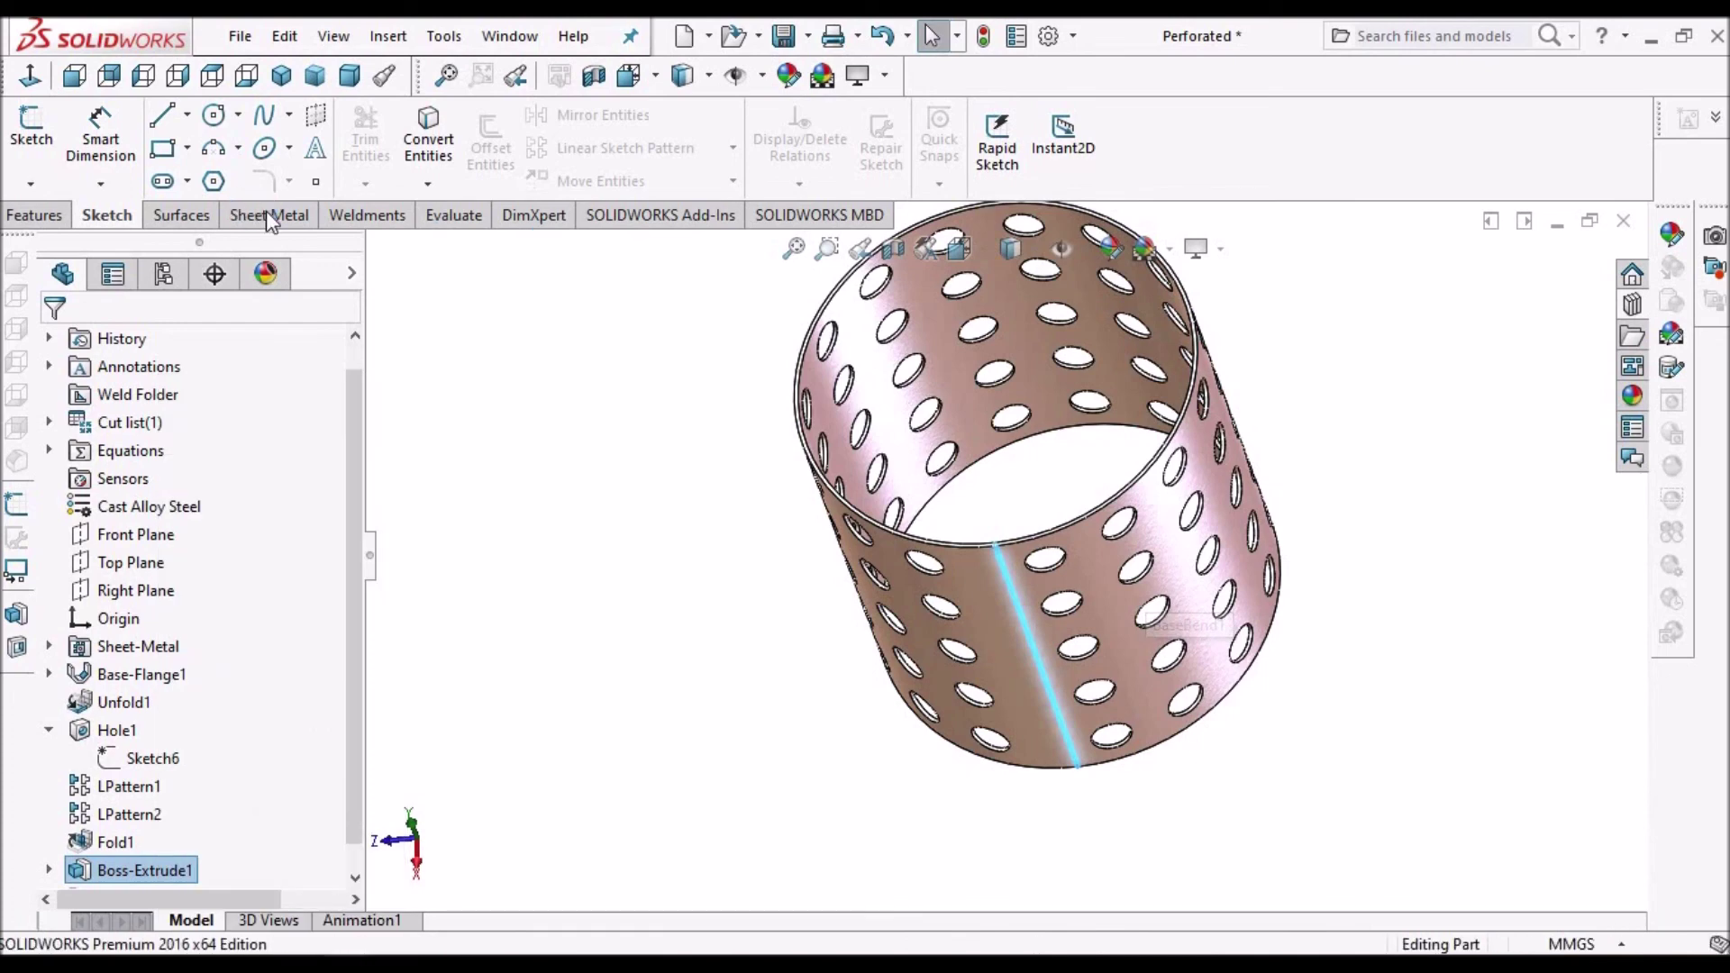
{"action": "left_click", "coordinate": [270, 217]}
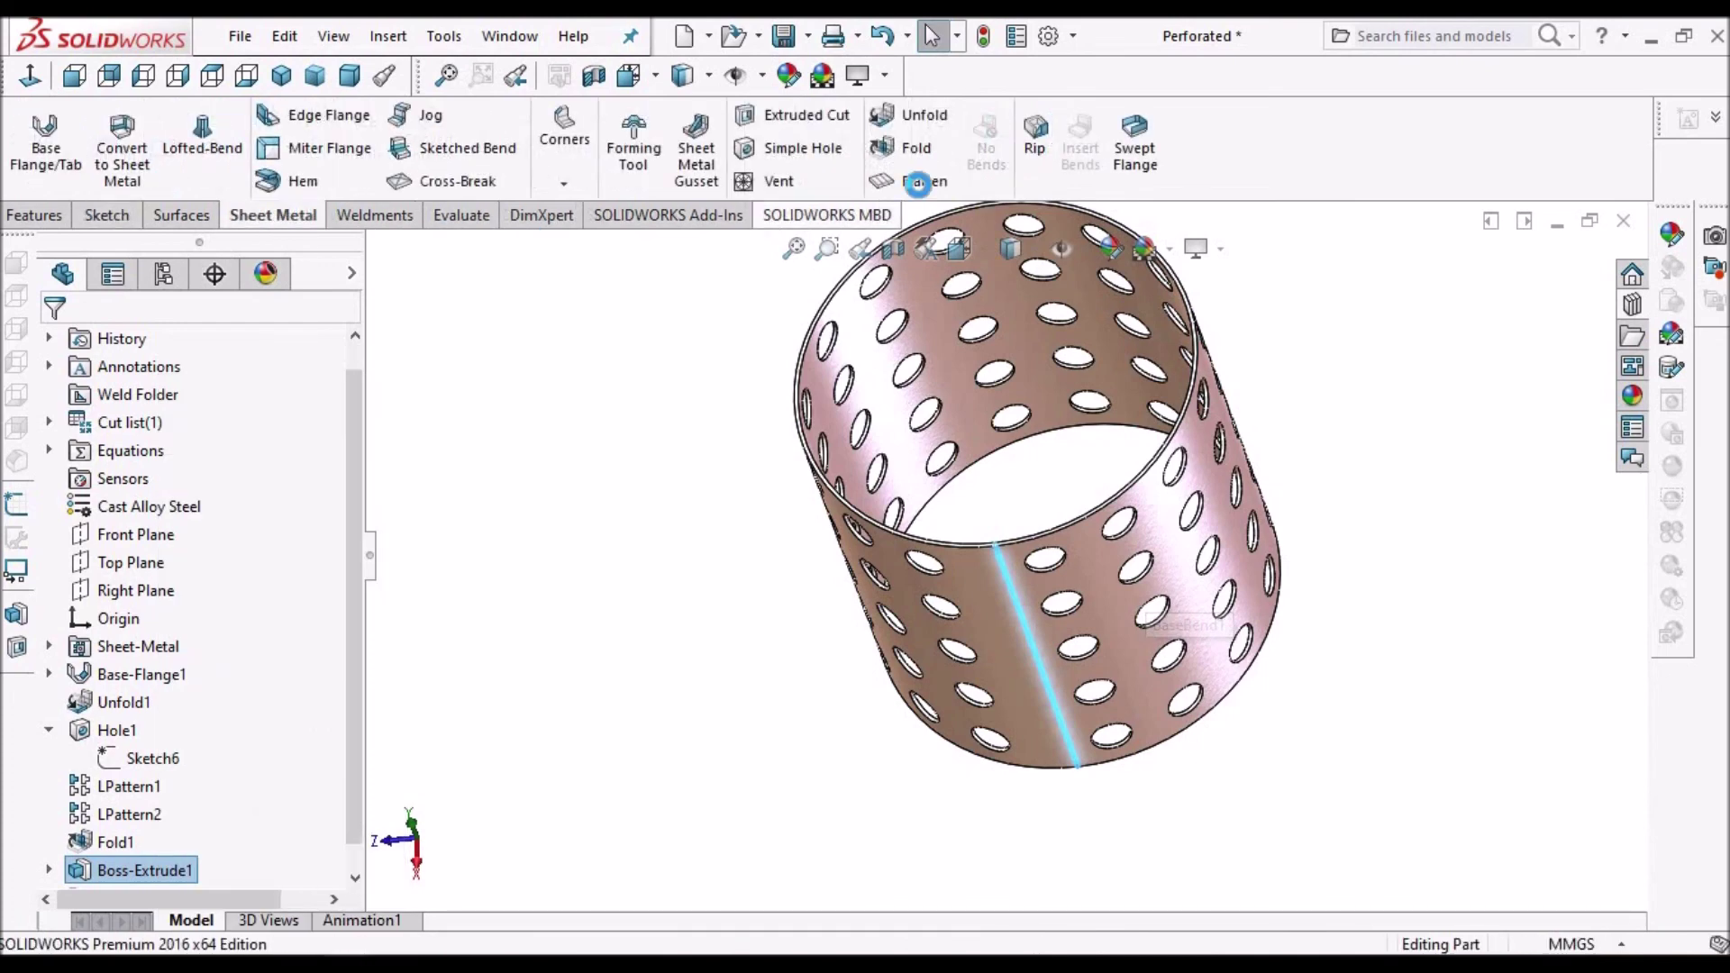
{"action": "left_click", "coordinate": [918, 183]}
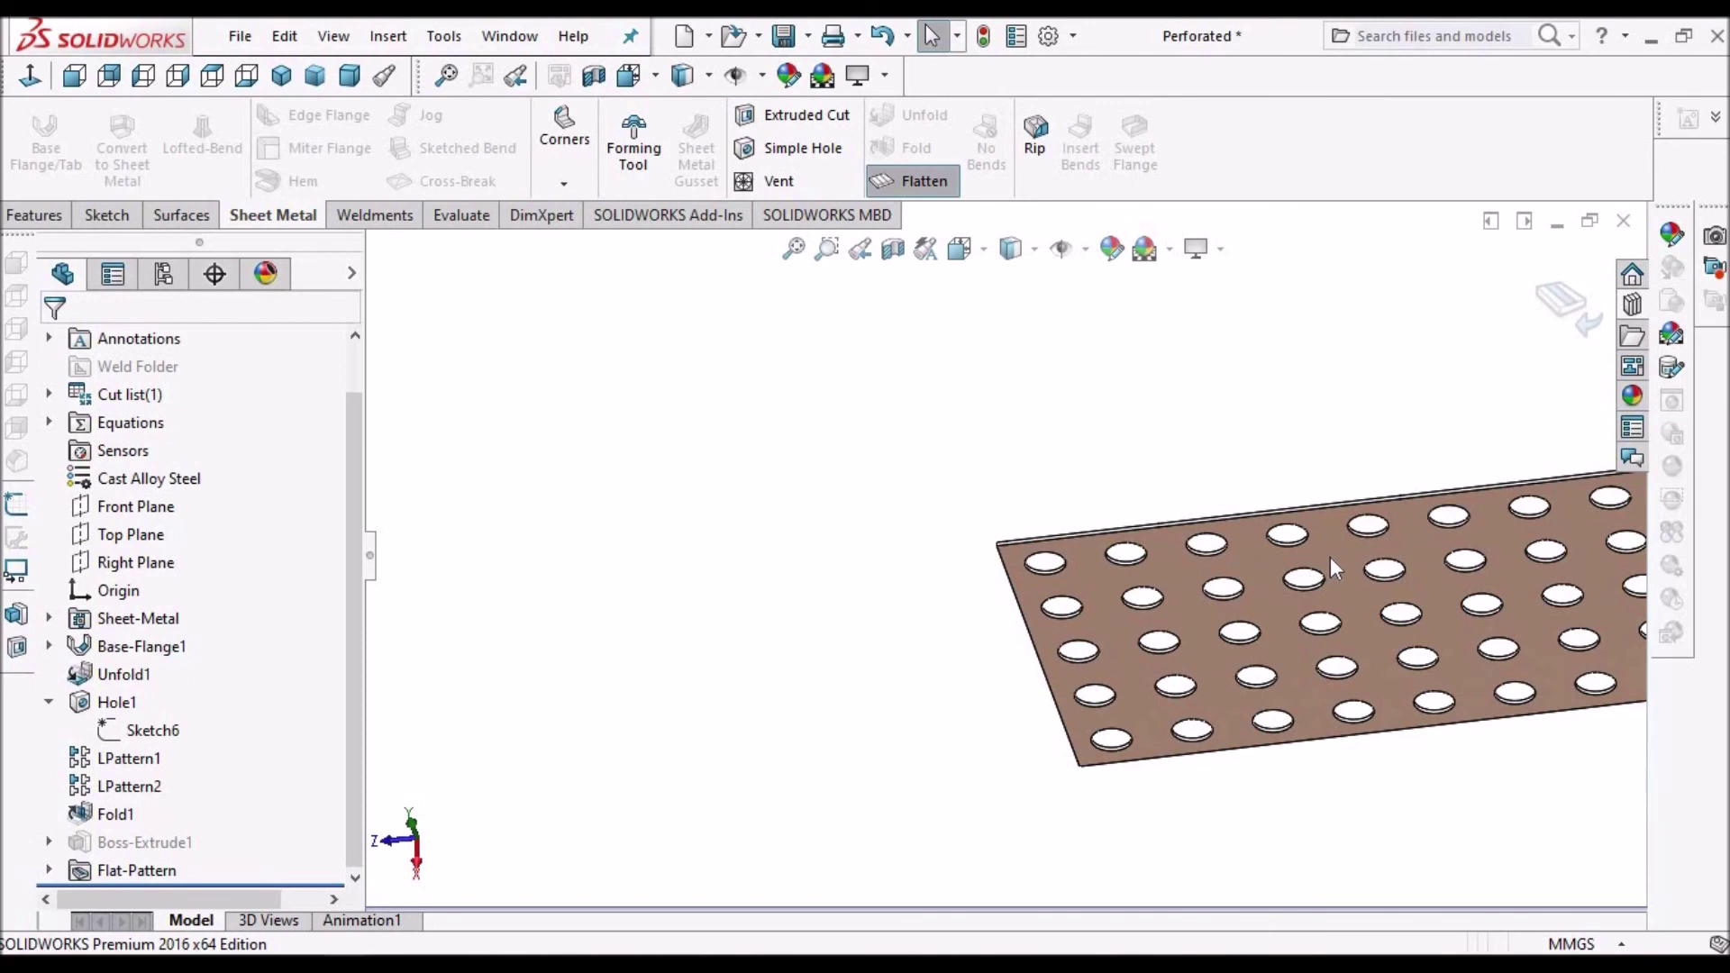
- Return the flattened sheet to its rolled tube form and inspect the seam
{"action": "scroll", "coordinate": [1330, 557], "scroll_direction": "up", "scroll_amount": 5}
{"action": "left_click", "coordinate": [912, 182]}
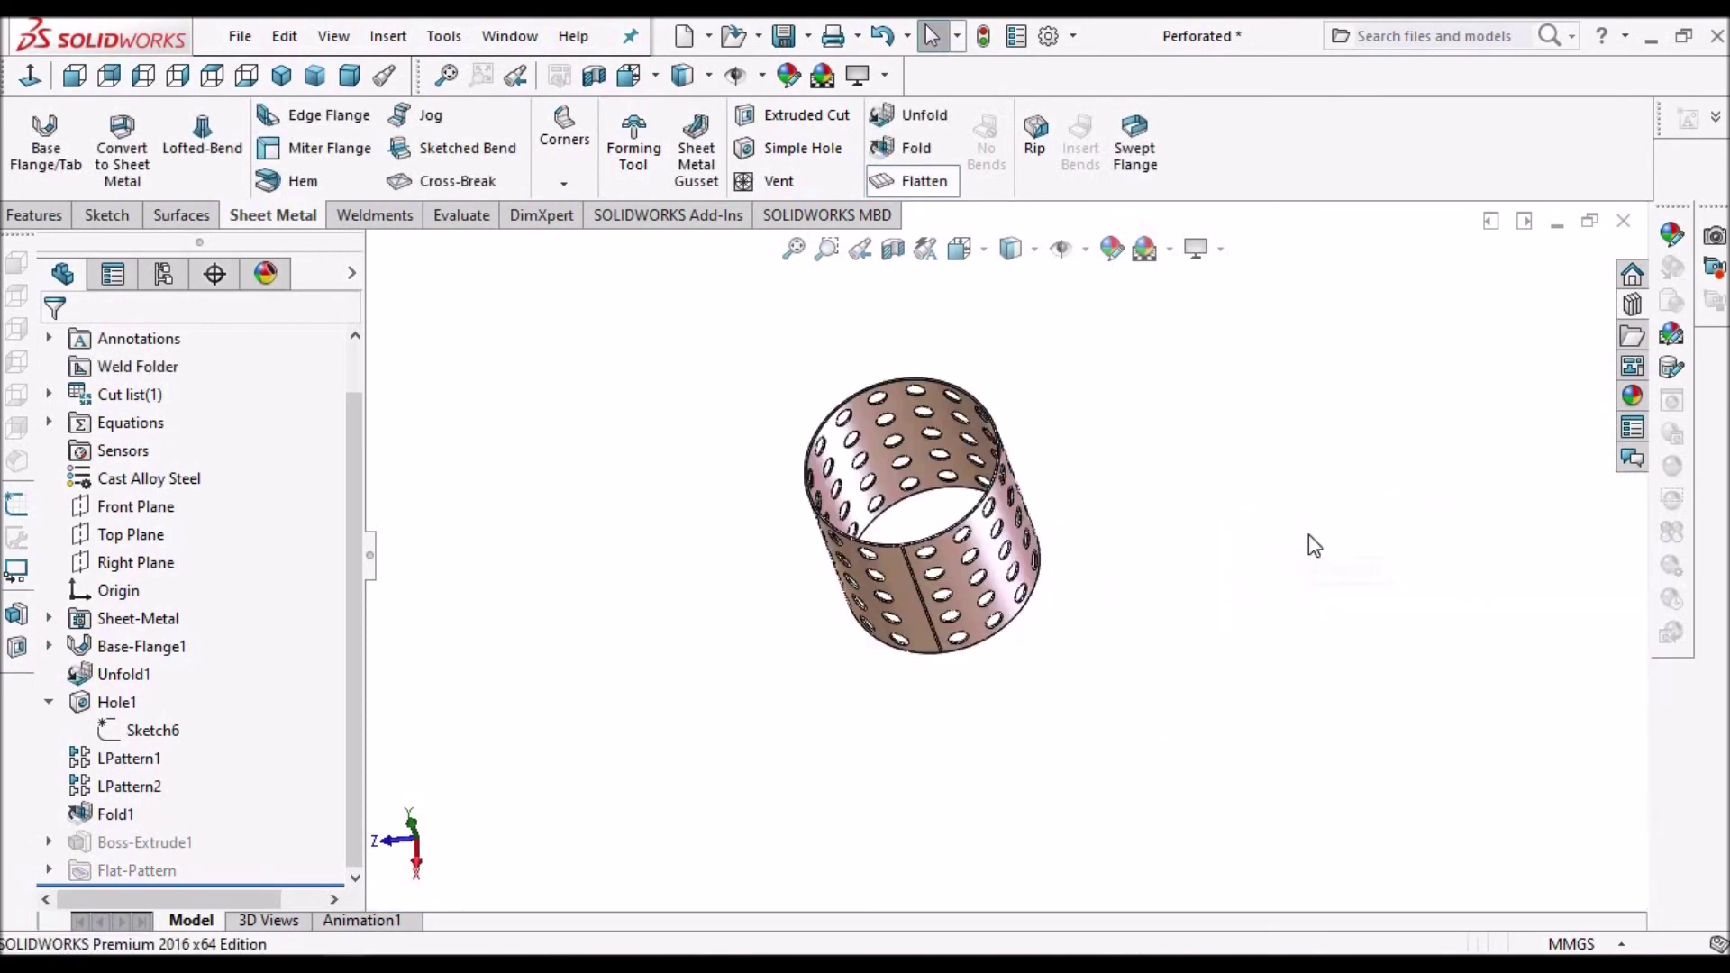
{"action": "scroll", "coordinate": [891, 521], "scroll_direction": "down", "scroll_amount": 5}
{"action": "middle_click_drag", "start_coordinate": [890, 517], "coordinate": [852, 458]}
{"action": "scroll", "coordinate": [944, 616], "scroll_direction": "down", "scroll_amount": 3}
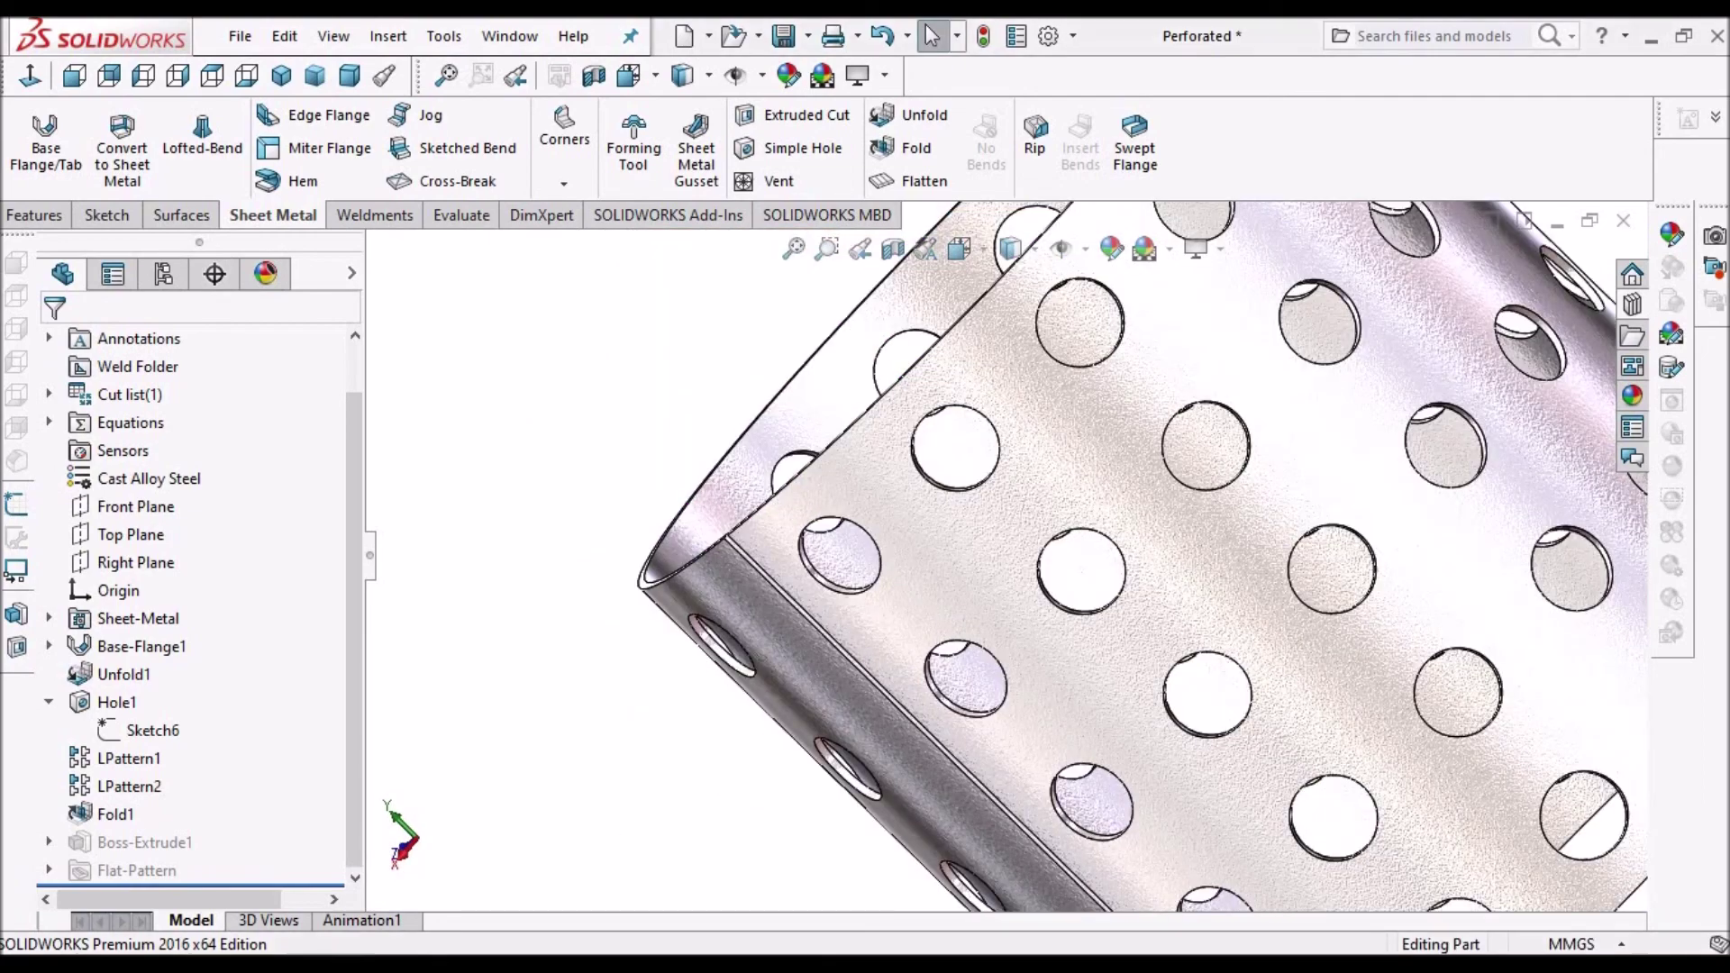